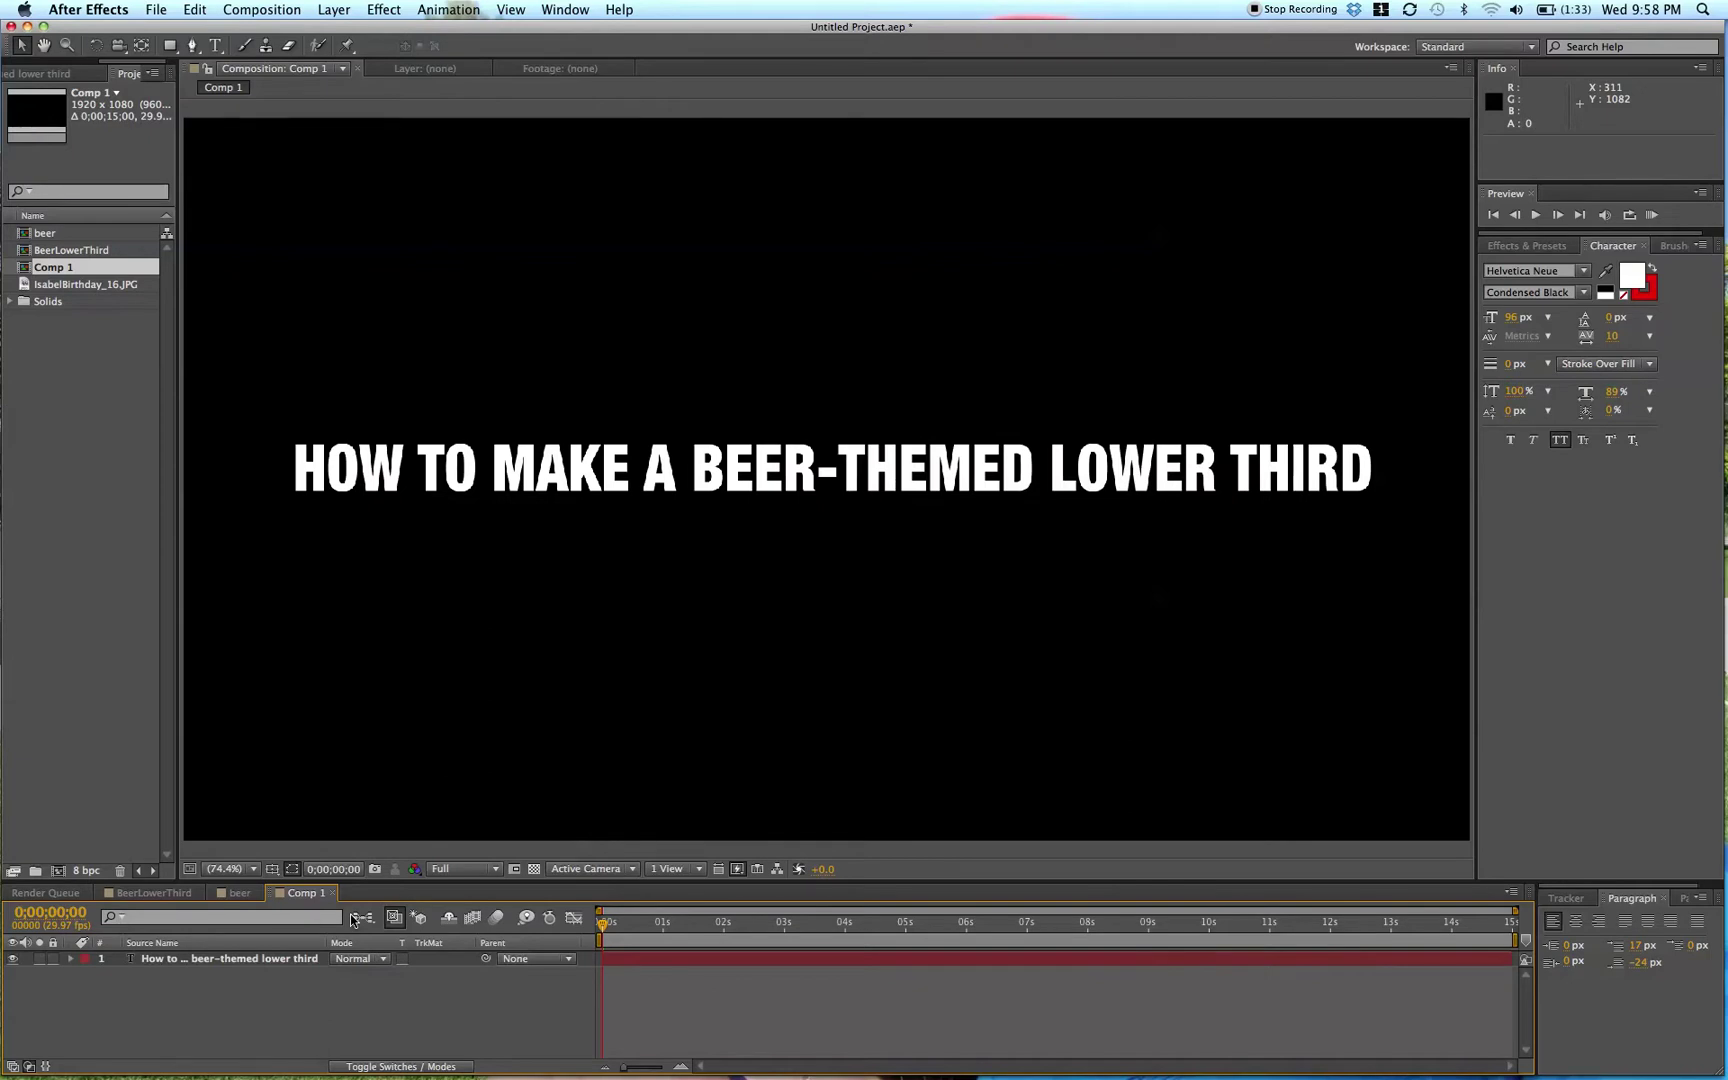
- Open the BeerLowerThird composition and preview its animation, examining the lower third at 100% zoom
click(178, 894)
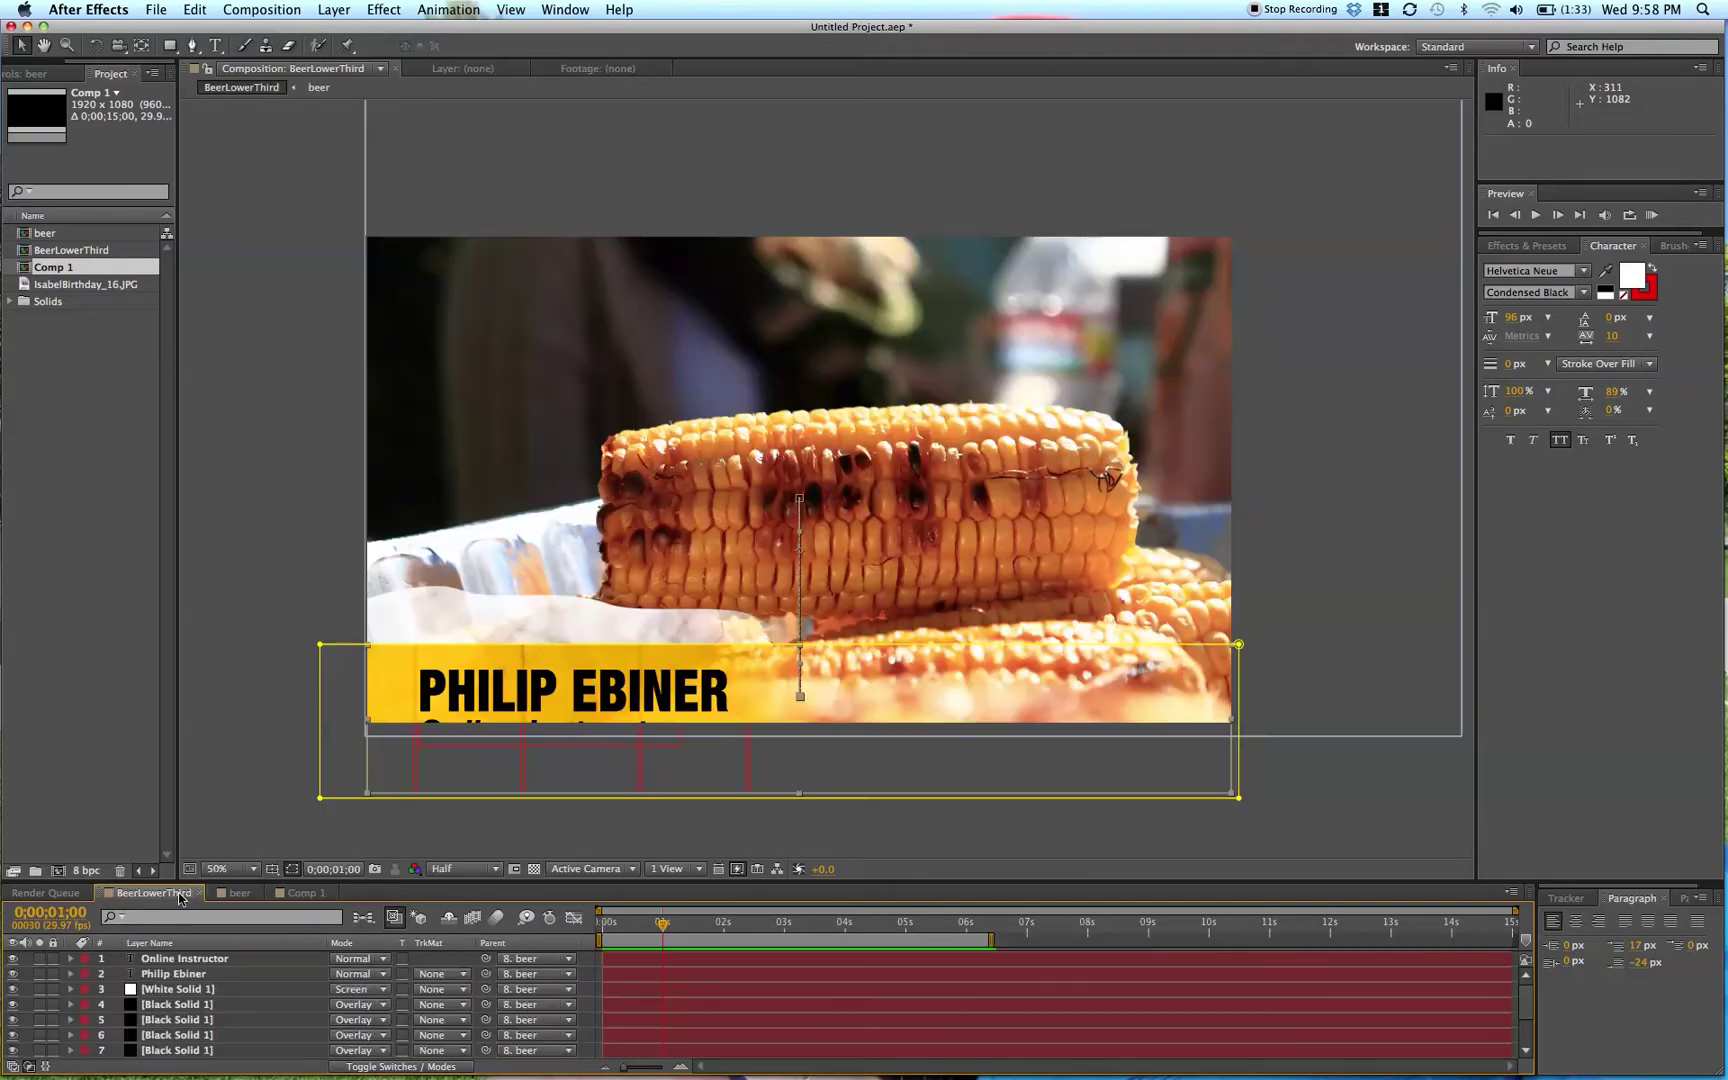
key(KP_0)
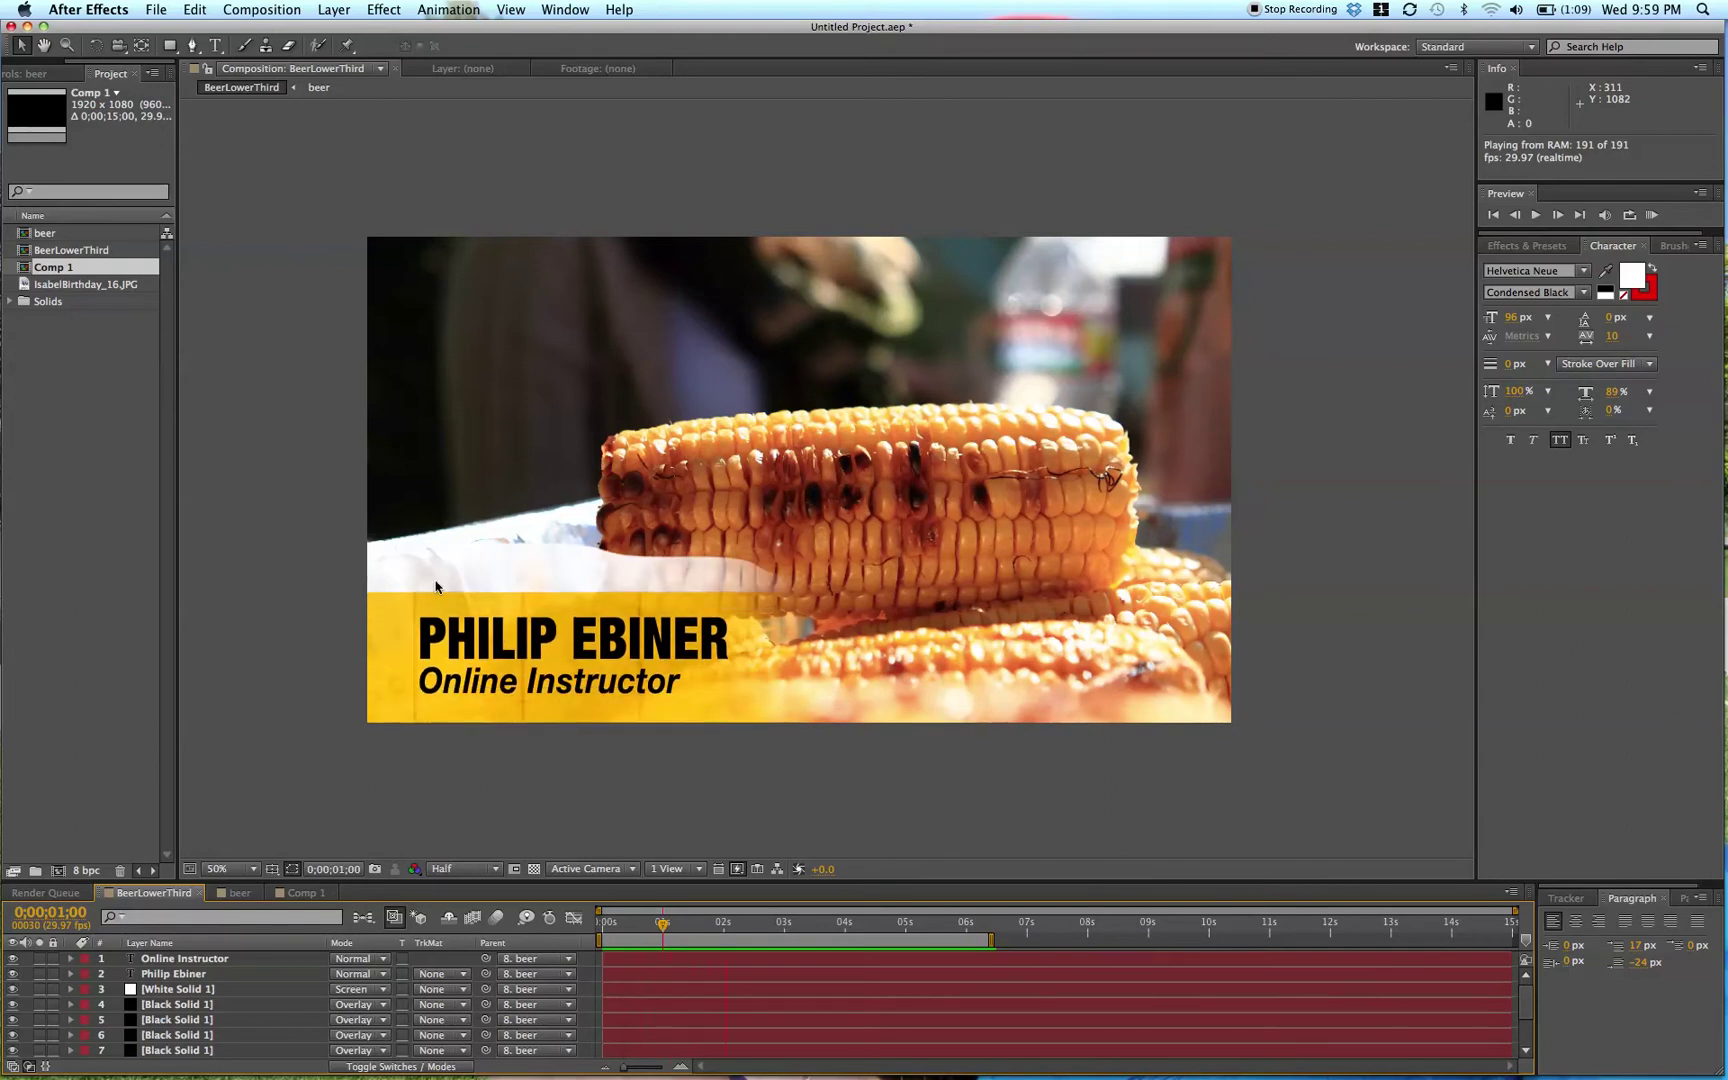
click(223, 867)
click(223, 867)
click(248, 957)
key(h)
drag(467, 637, 811, 357)
key(space)
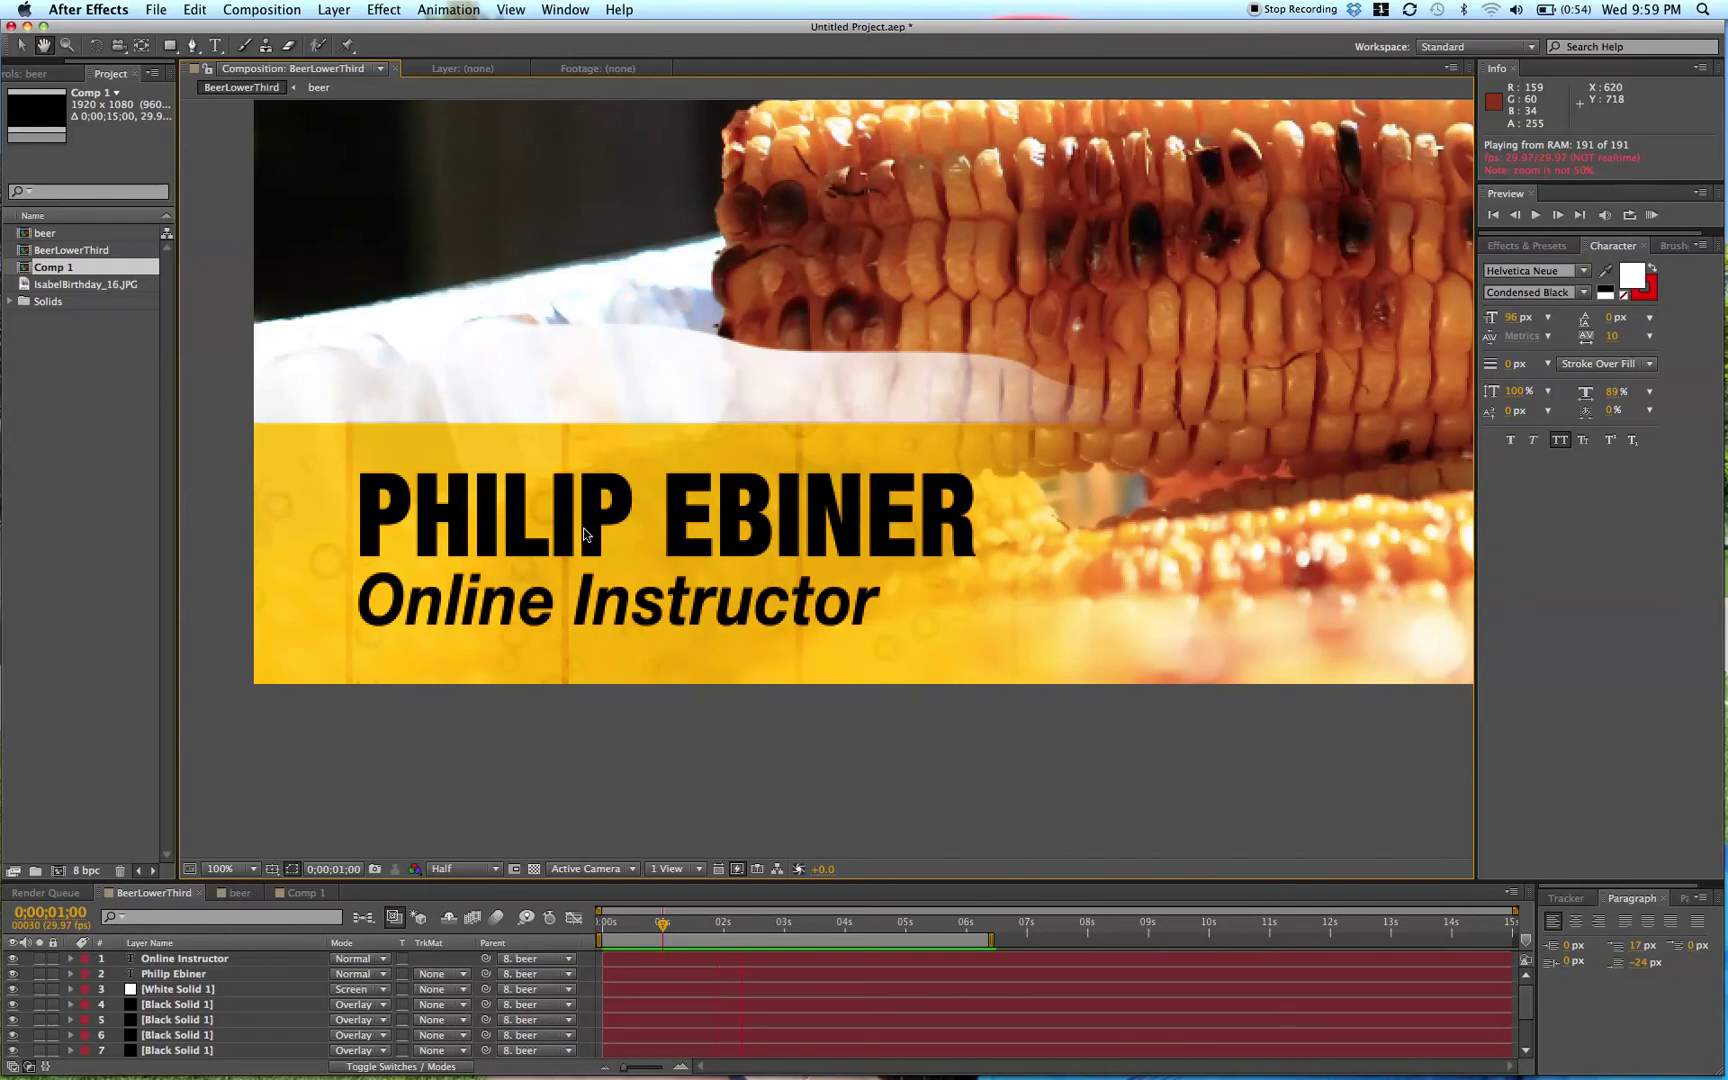
click(863, 379)
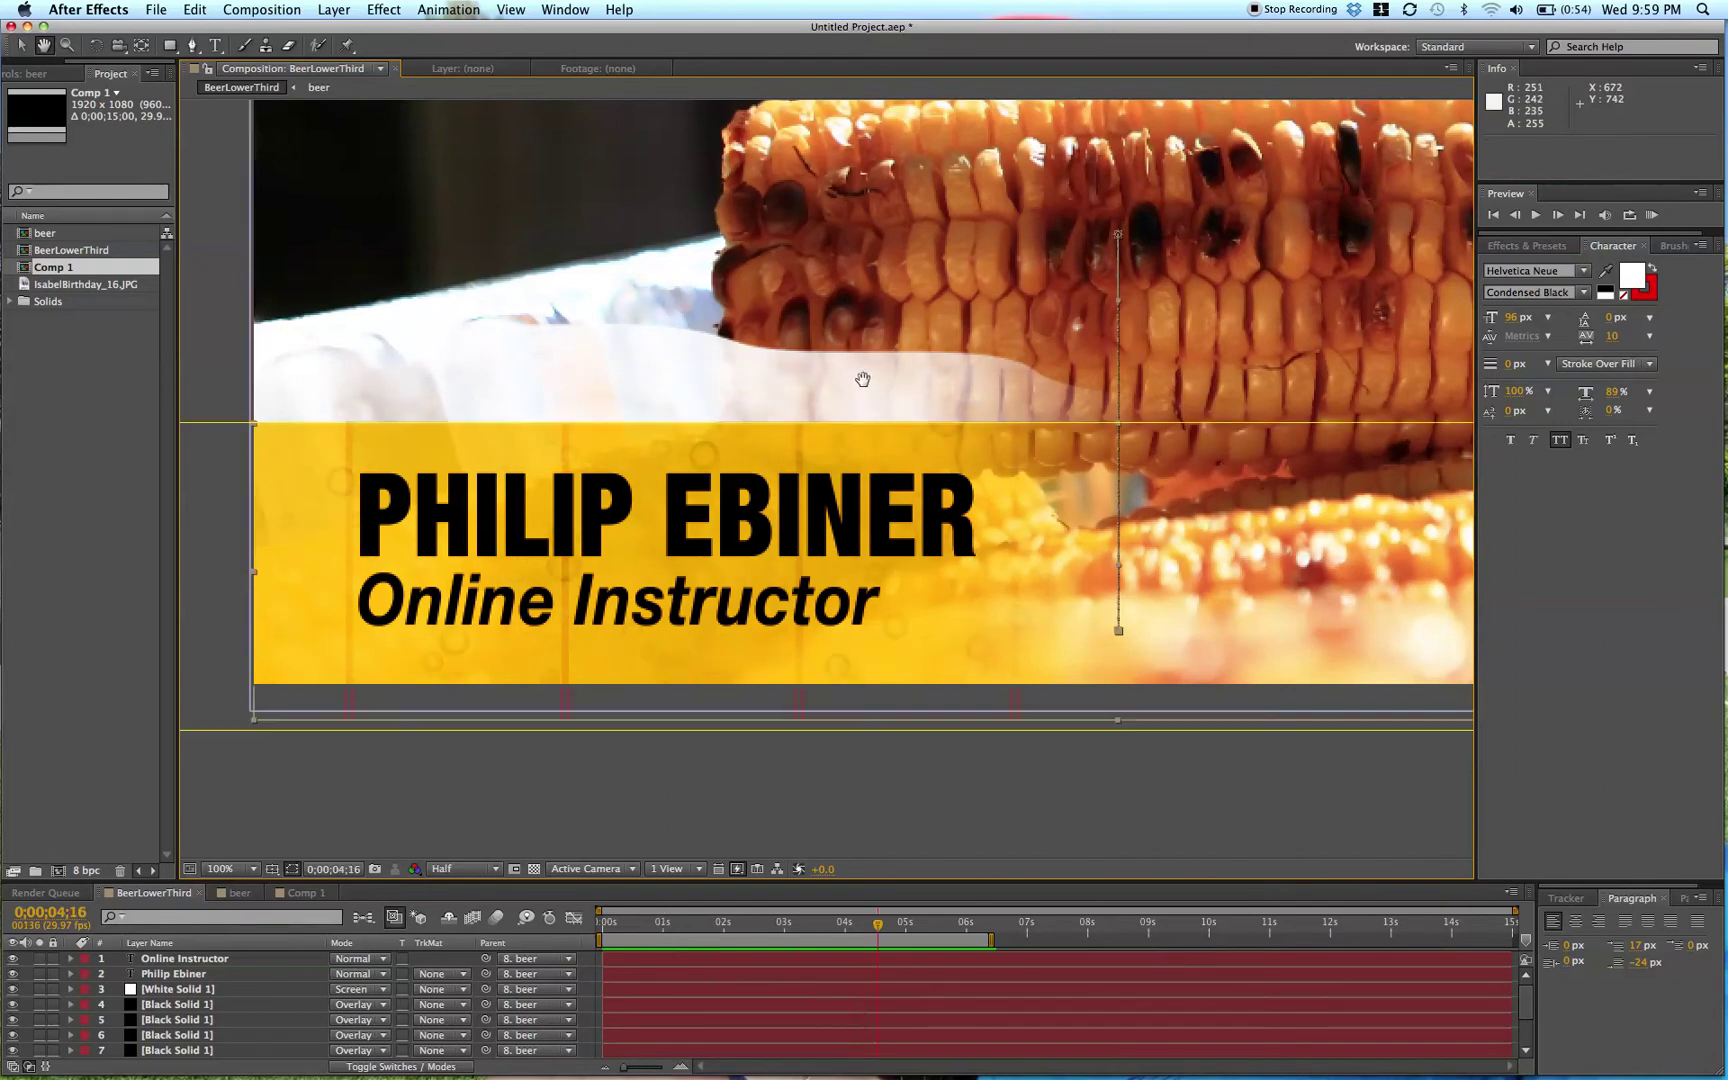
key(v)
click(655, 822)
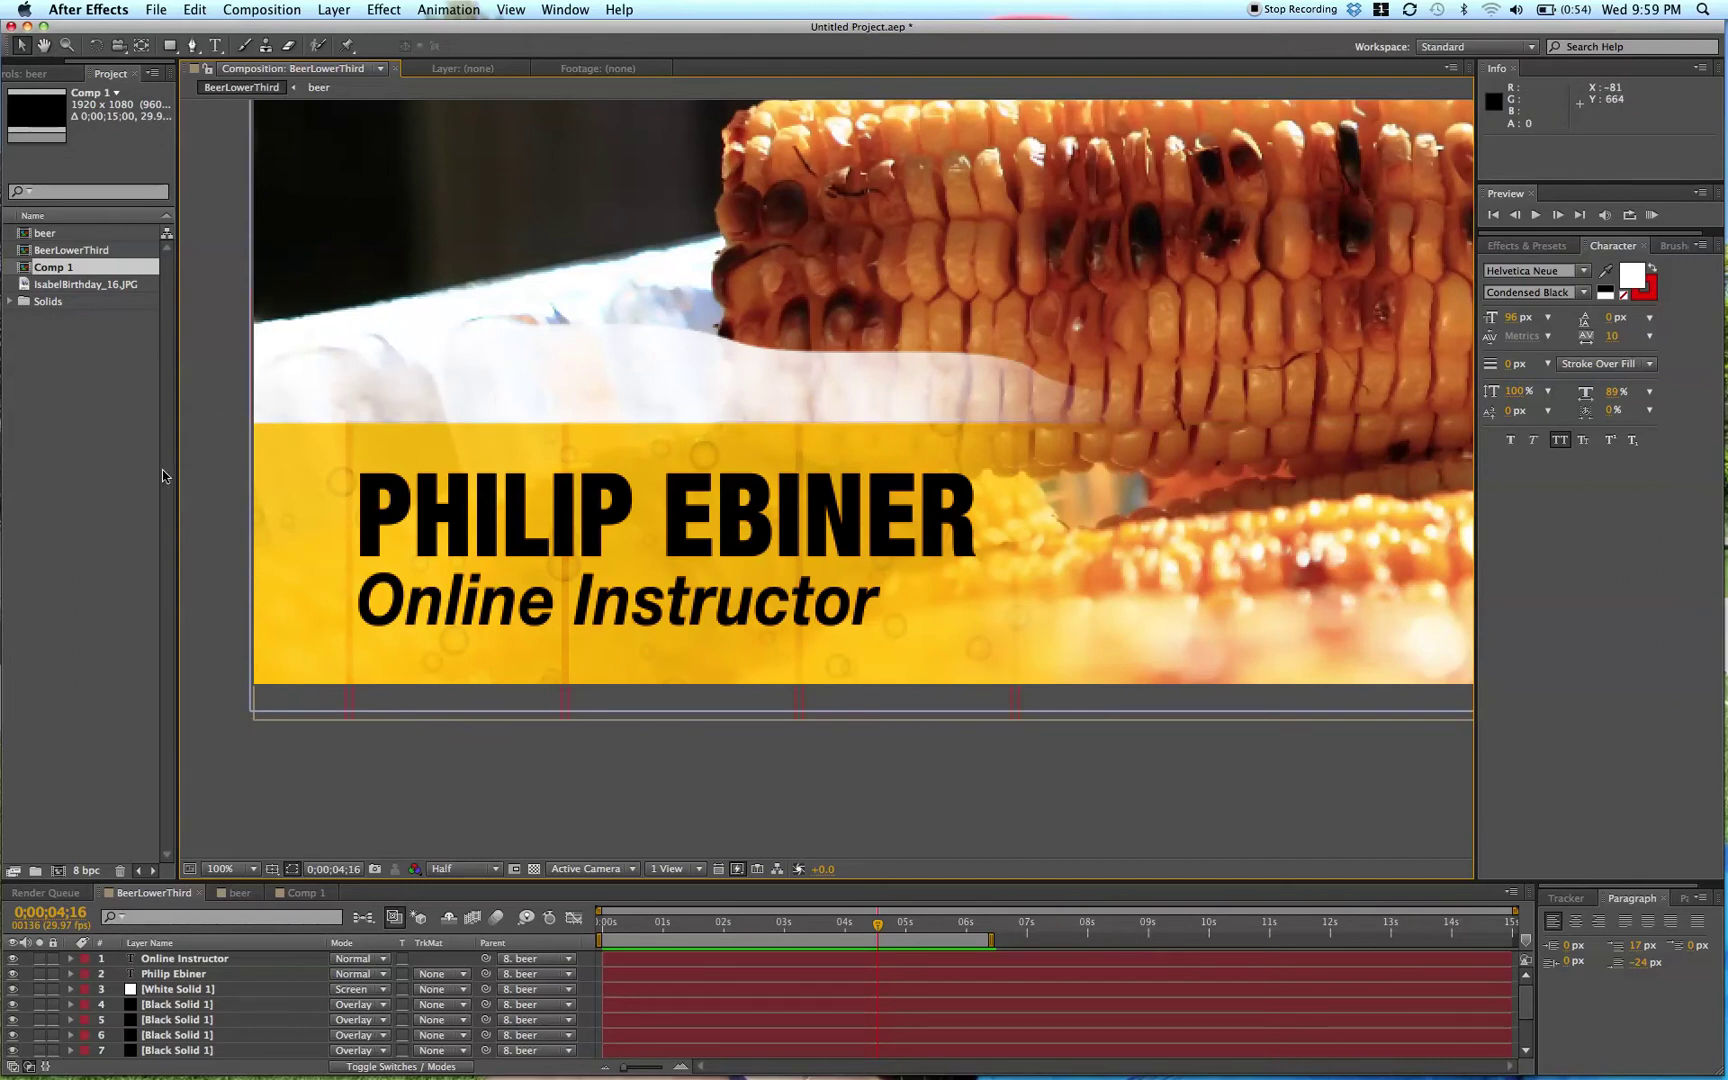
- Create a new HDTV 1080 29.97 composition named BeerTasting with a duration of 10 seconds
drag(178, 880, 325, 664)
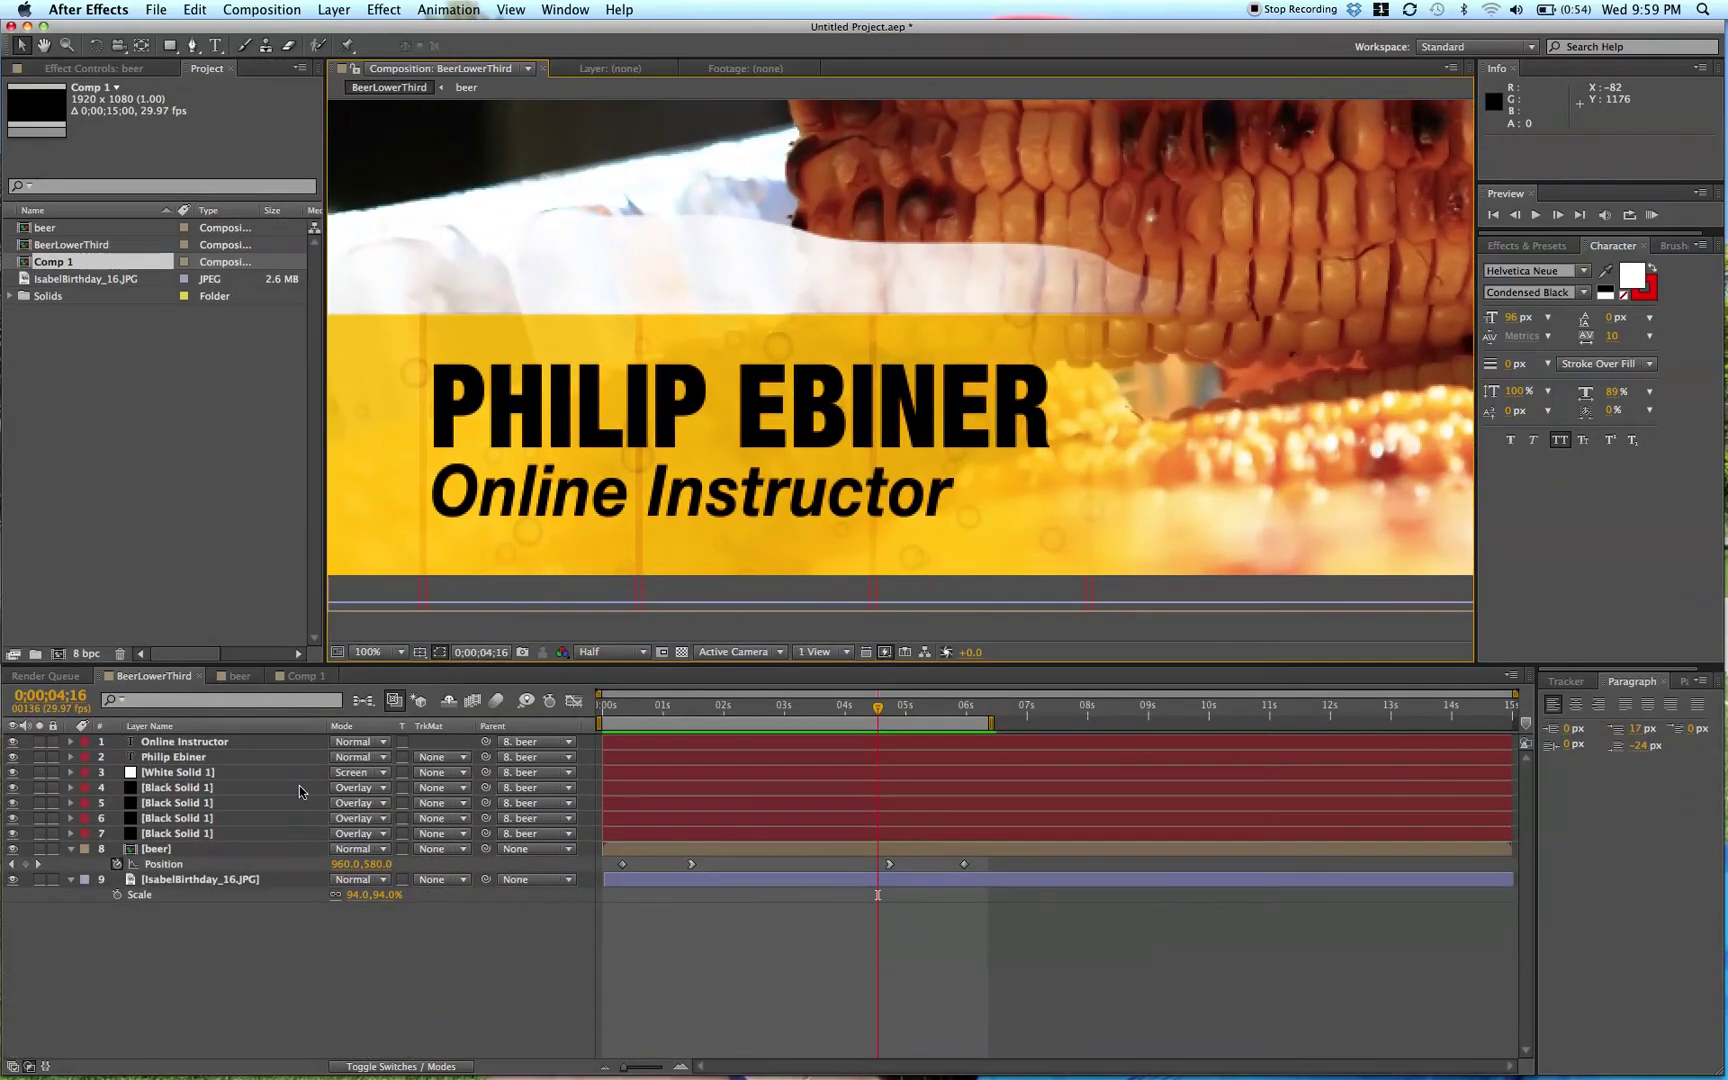
click(130, 508)
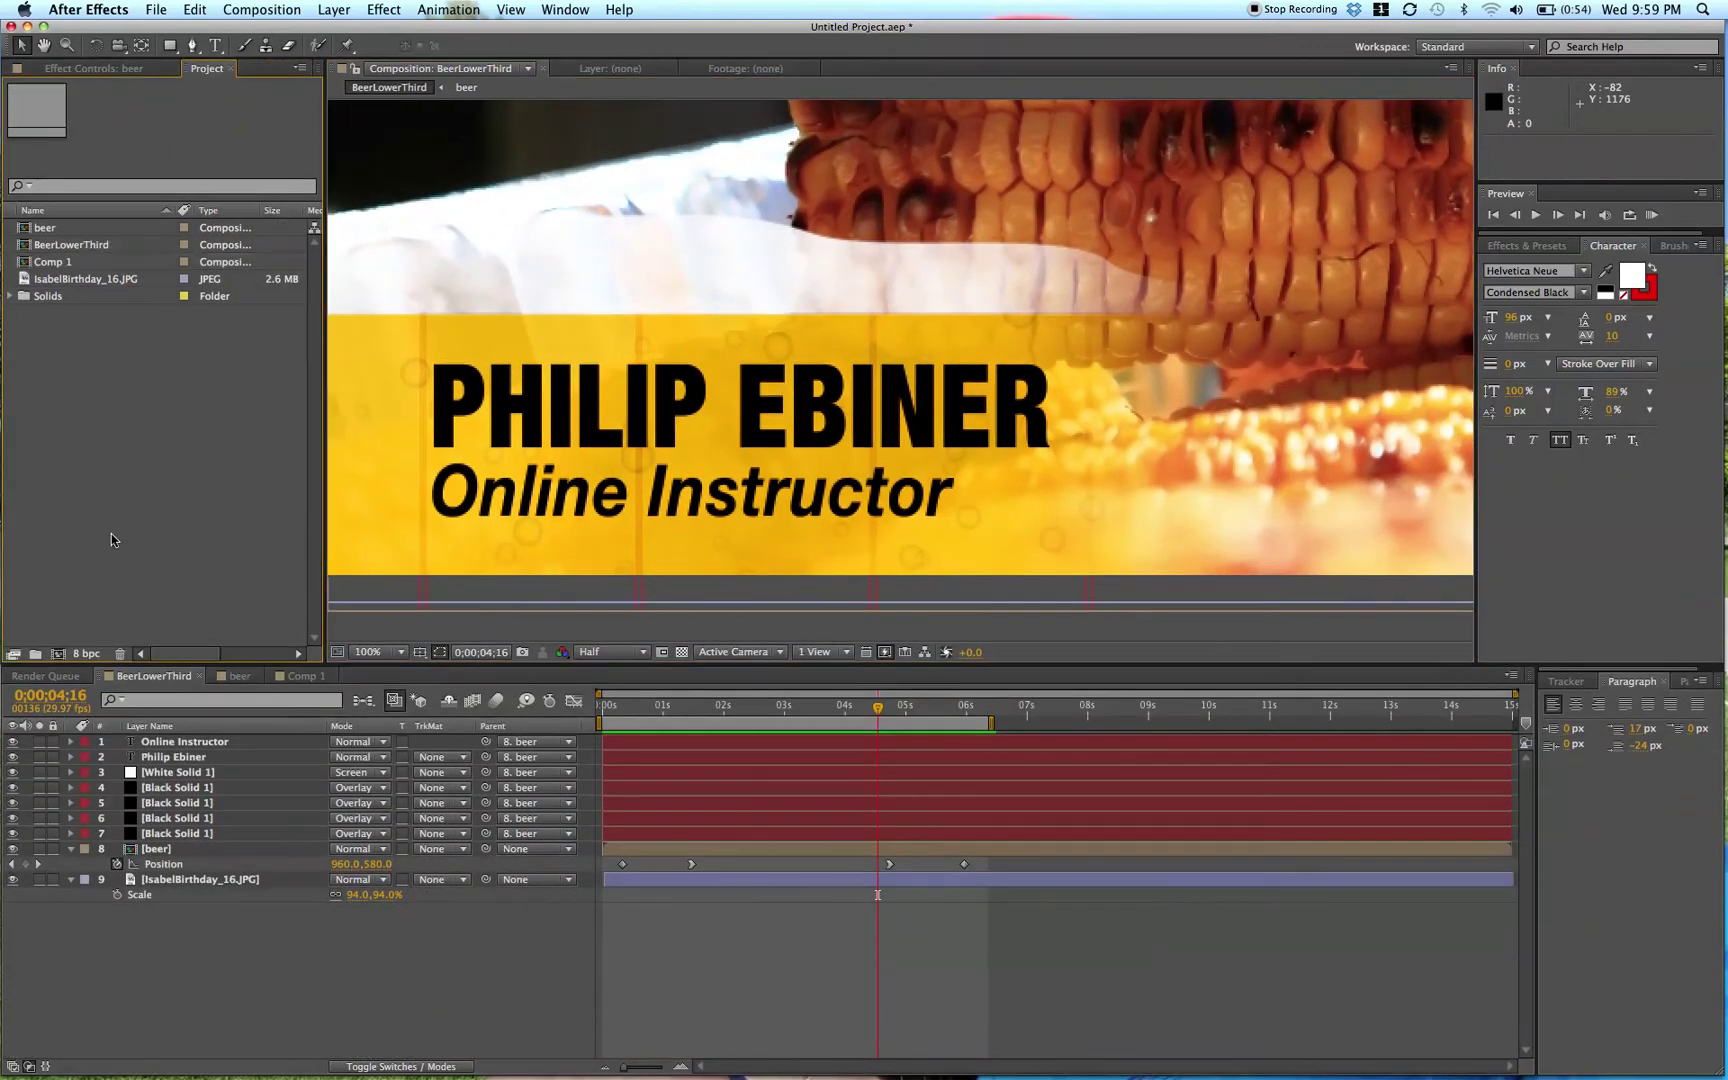
click(279, 8)
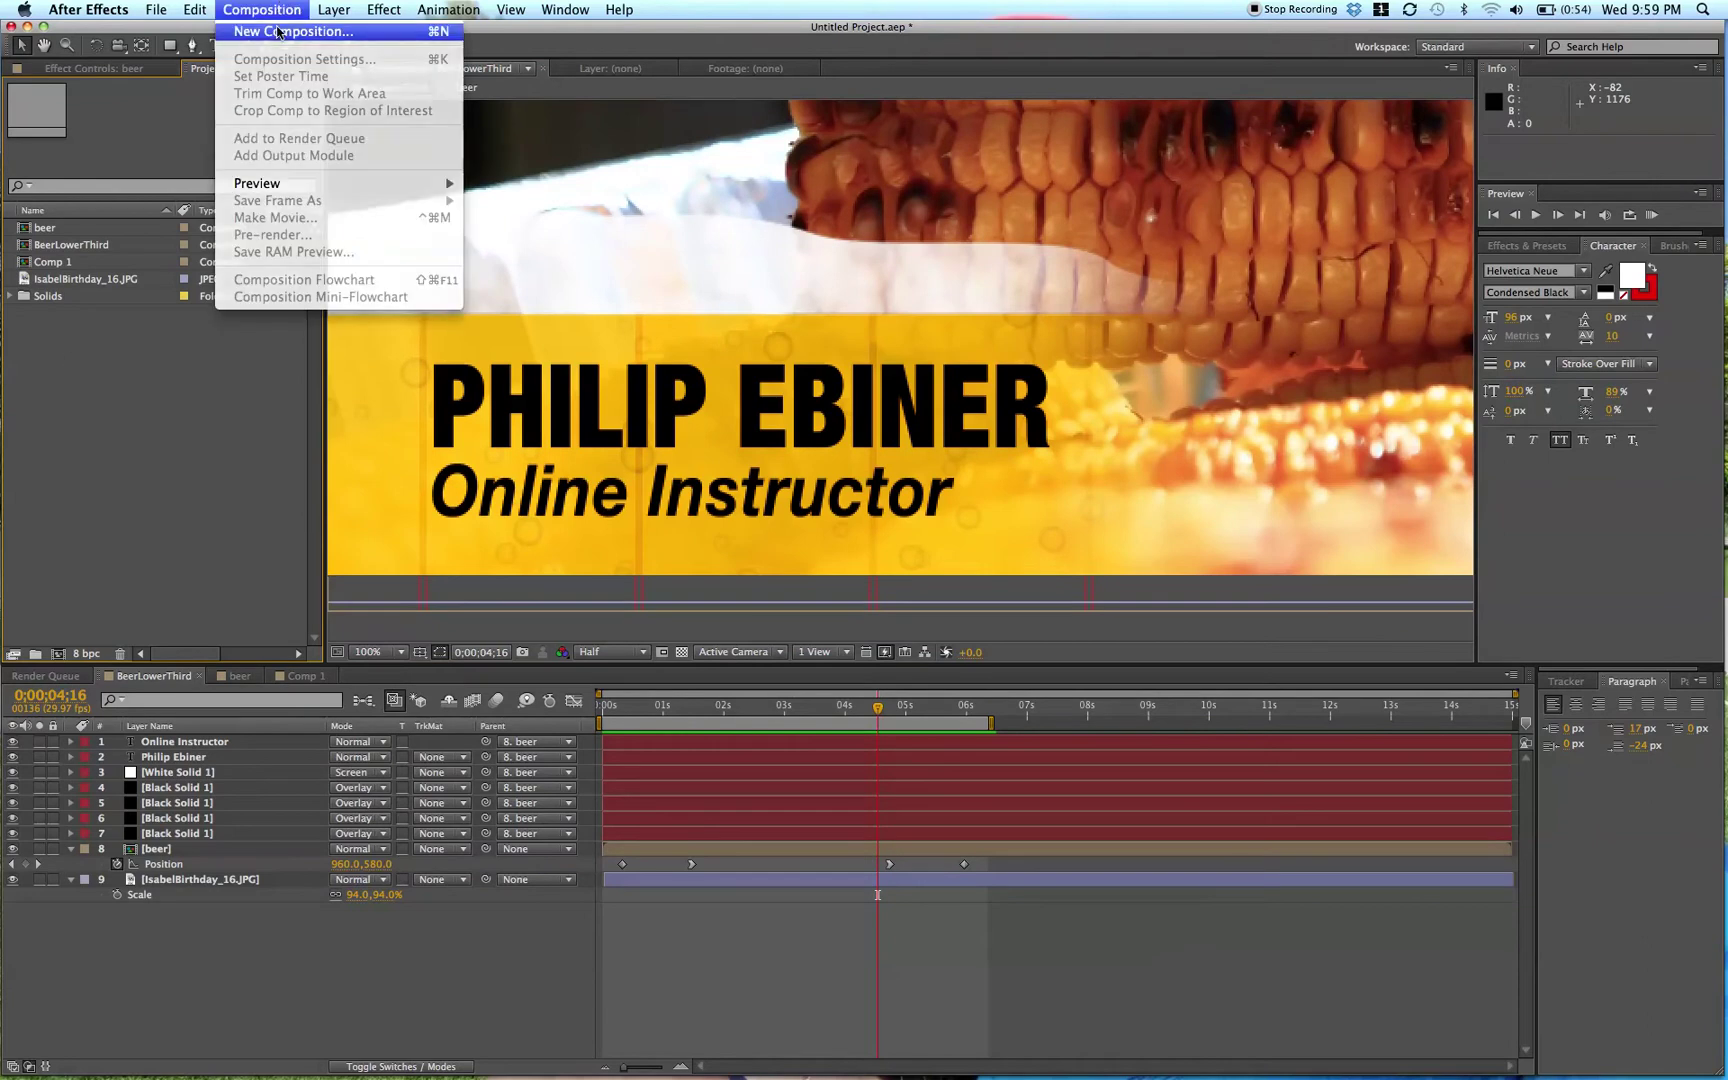
click(290, 32)
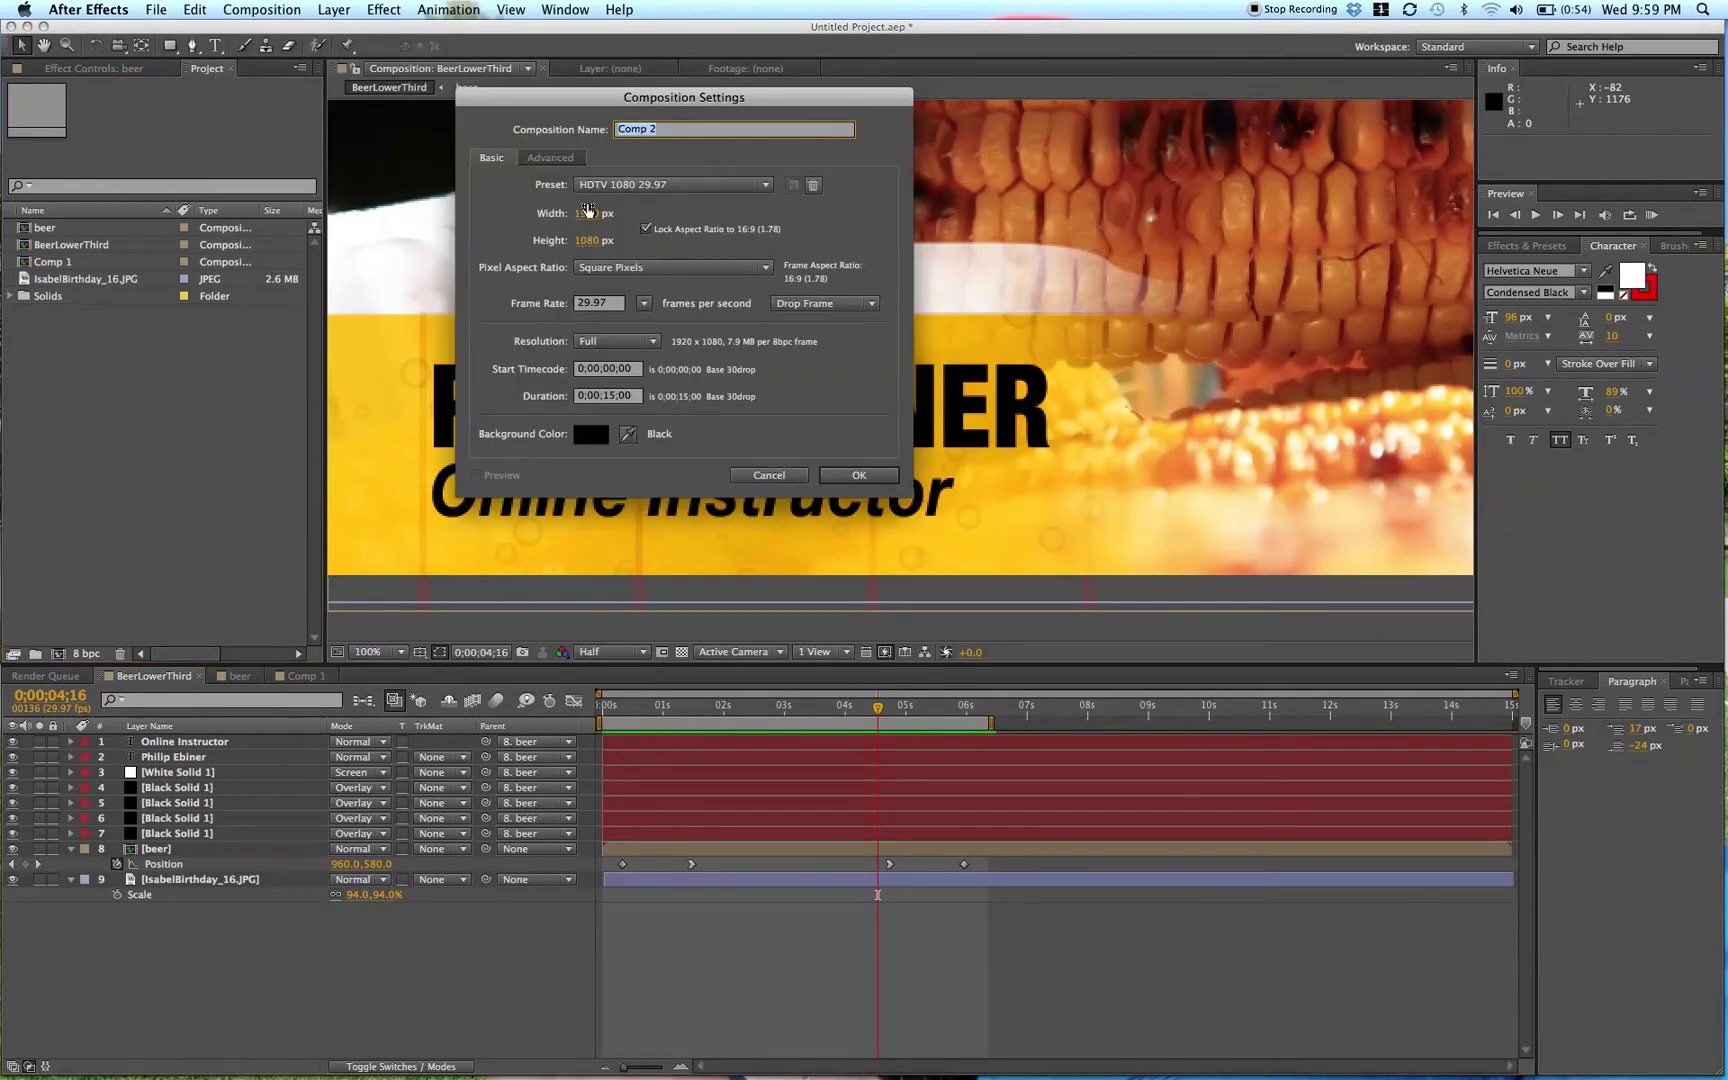
text(BeerTasting)
click(609, 397)
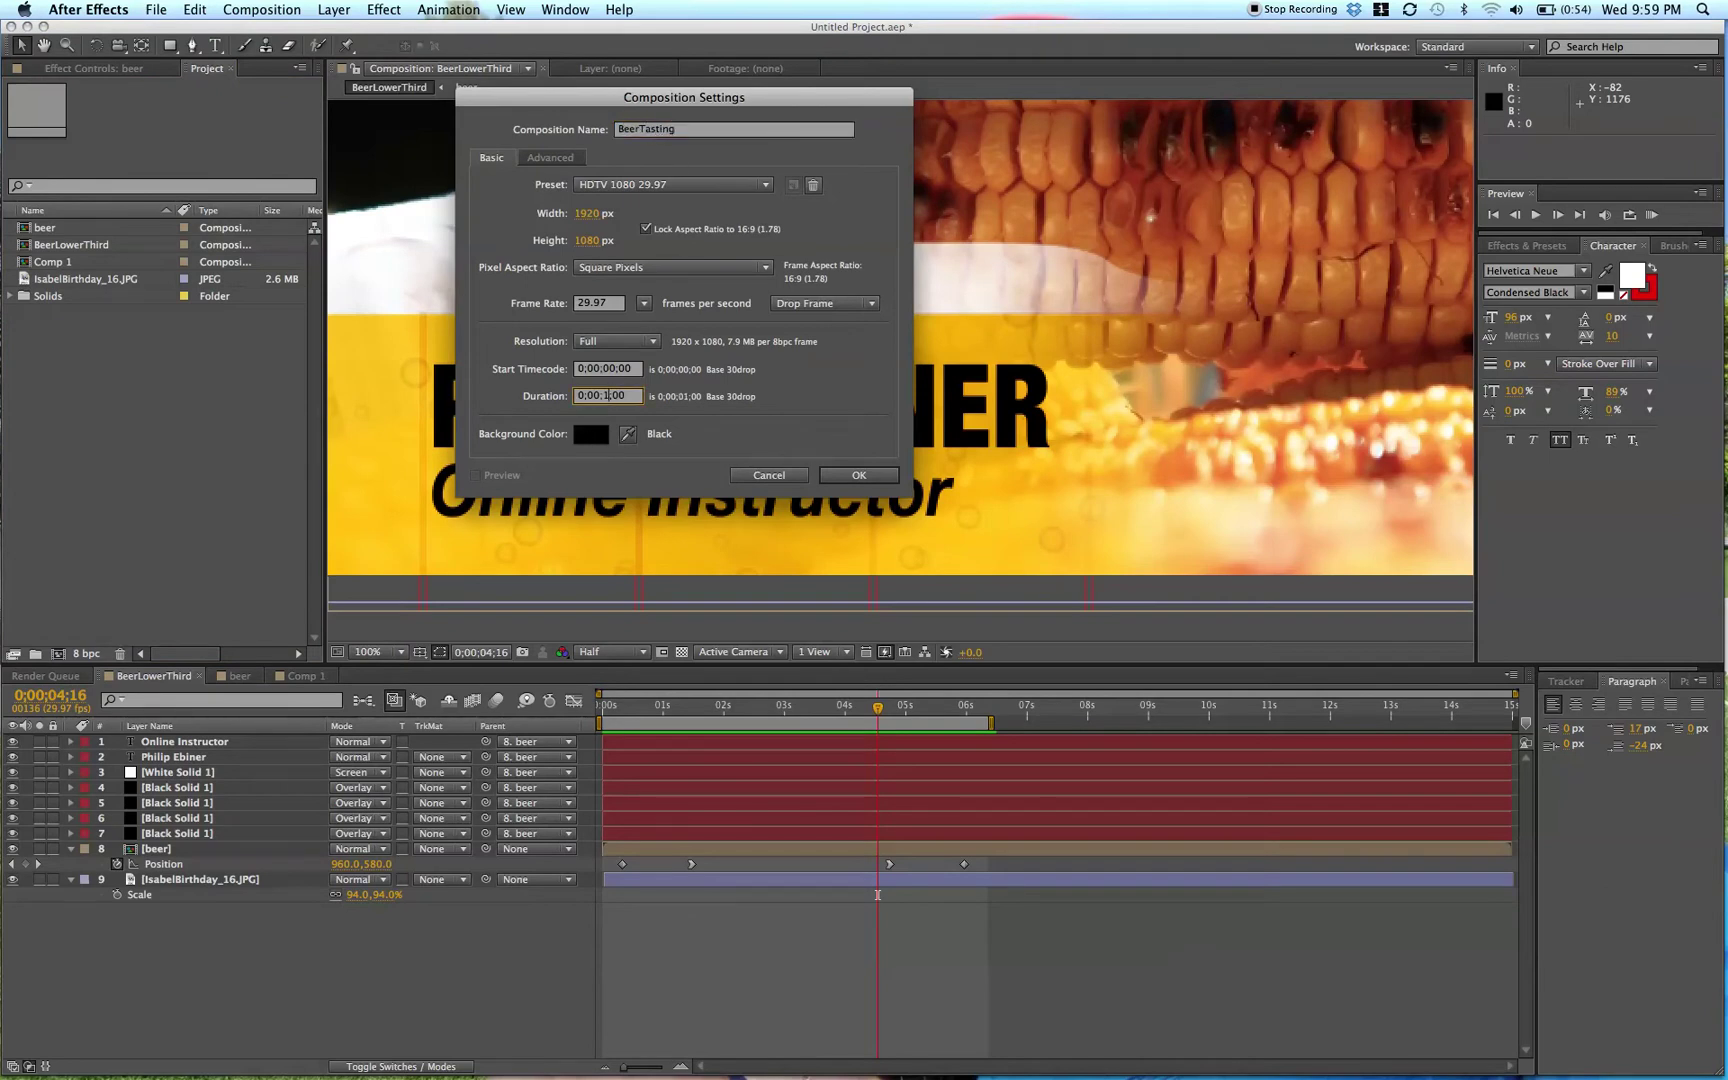
key(Return)
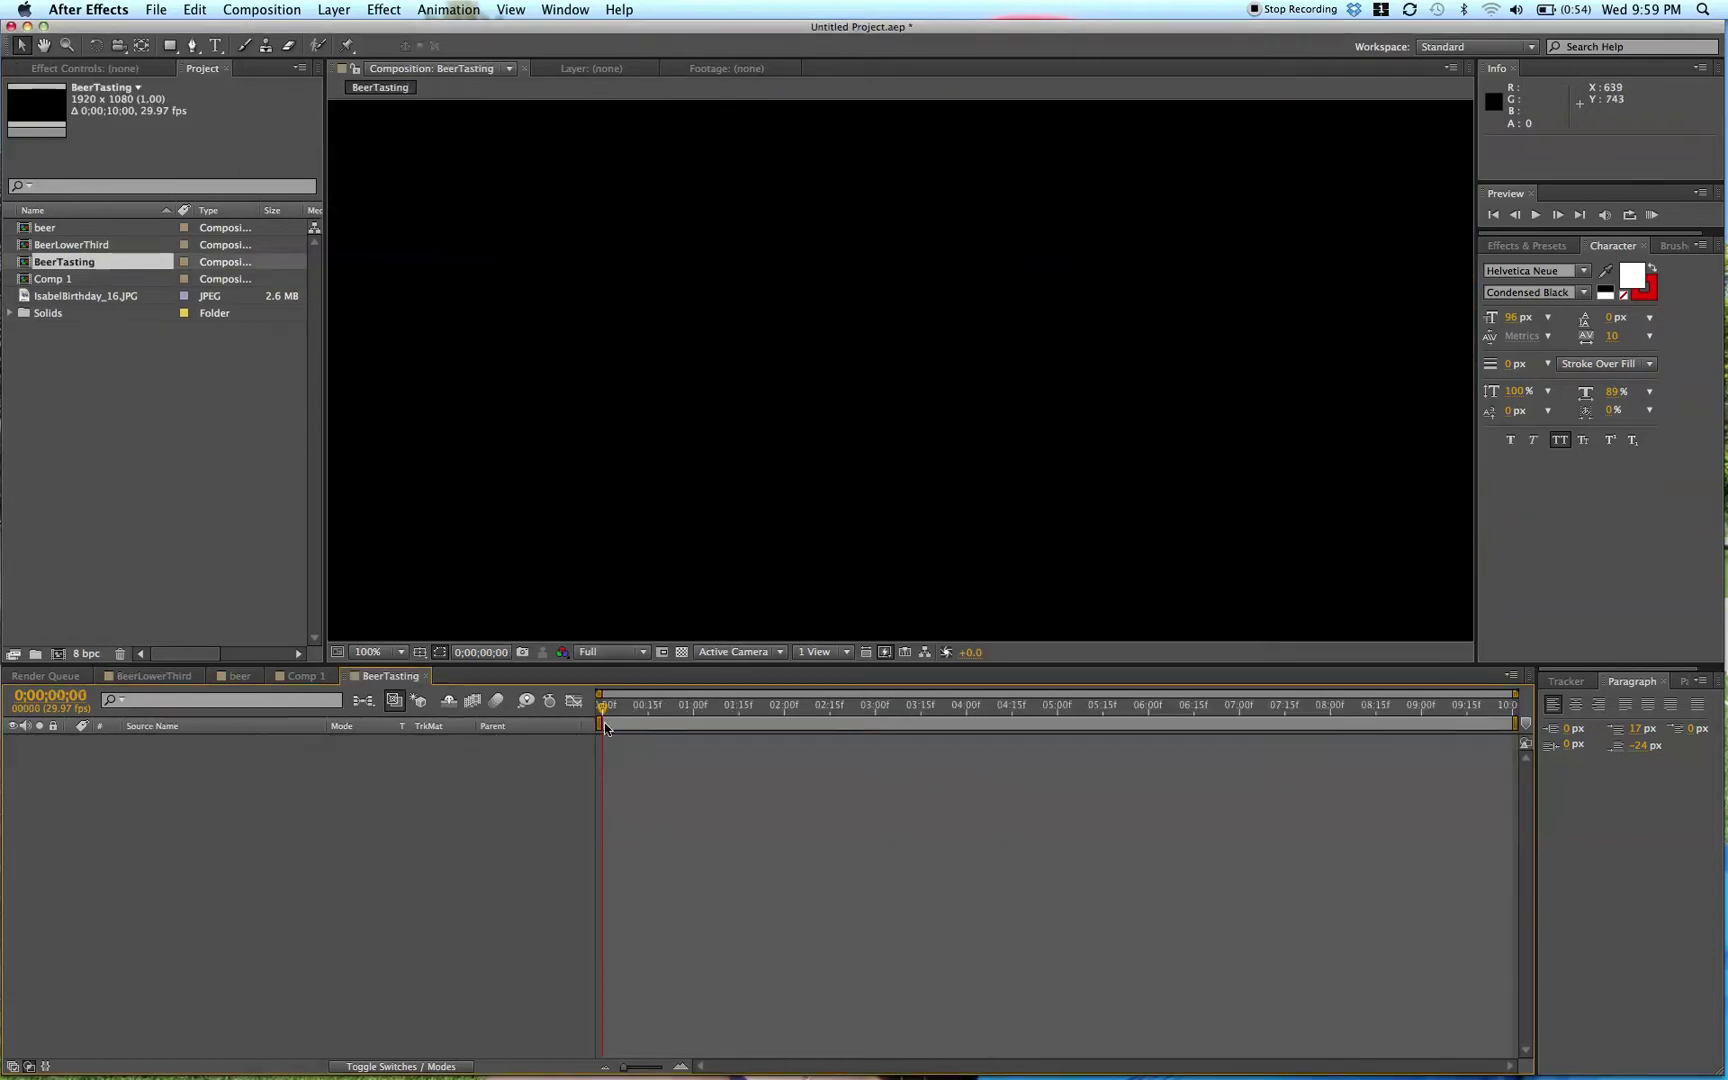
- Fit the BeerTasting composition to the viewer and enlarge the viewer area above the timeline
click(390, 651)
click(410, 685)
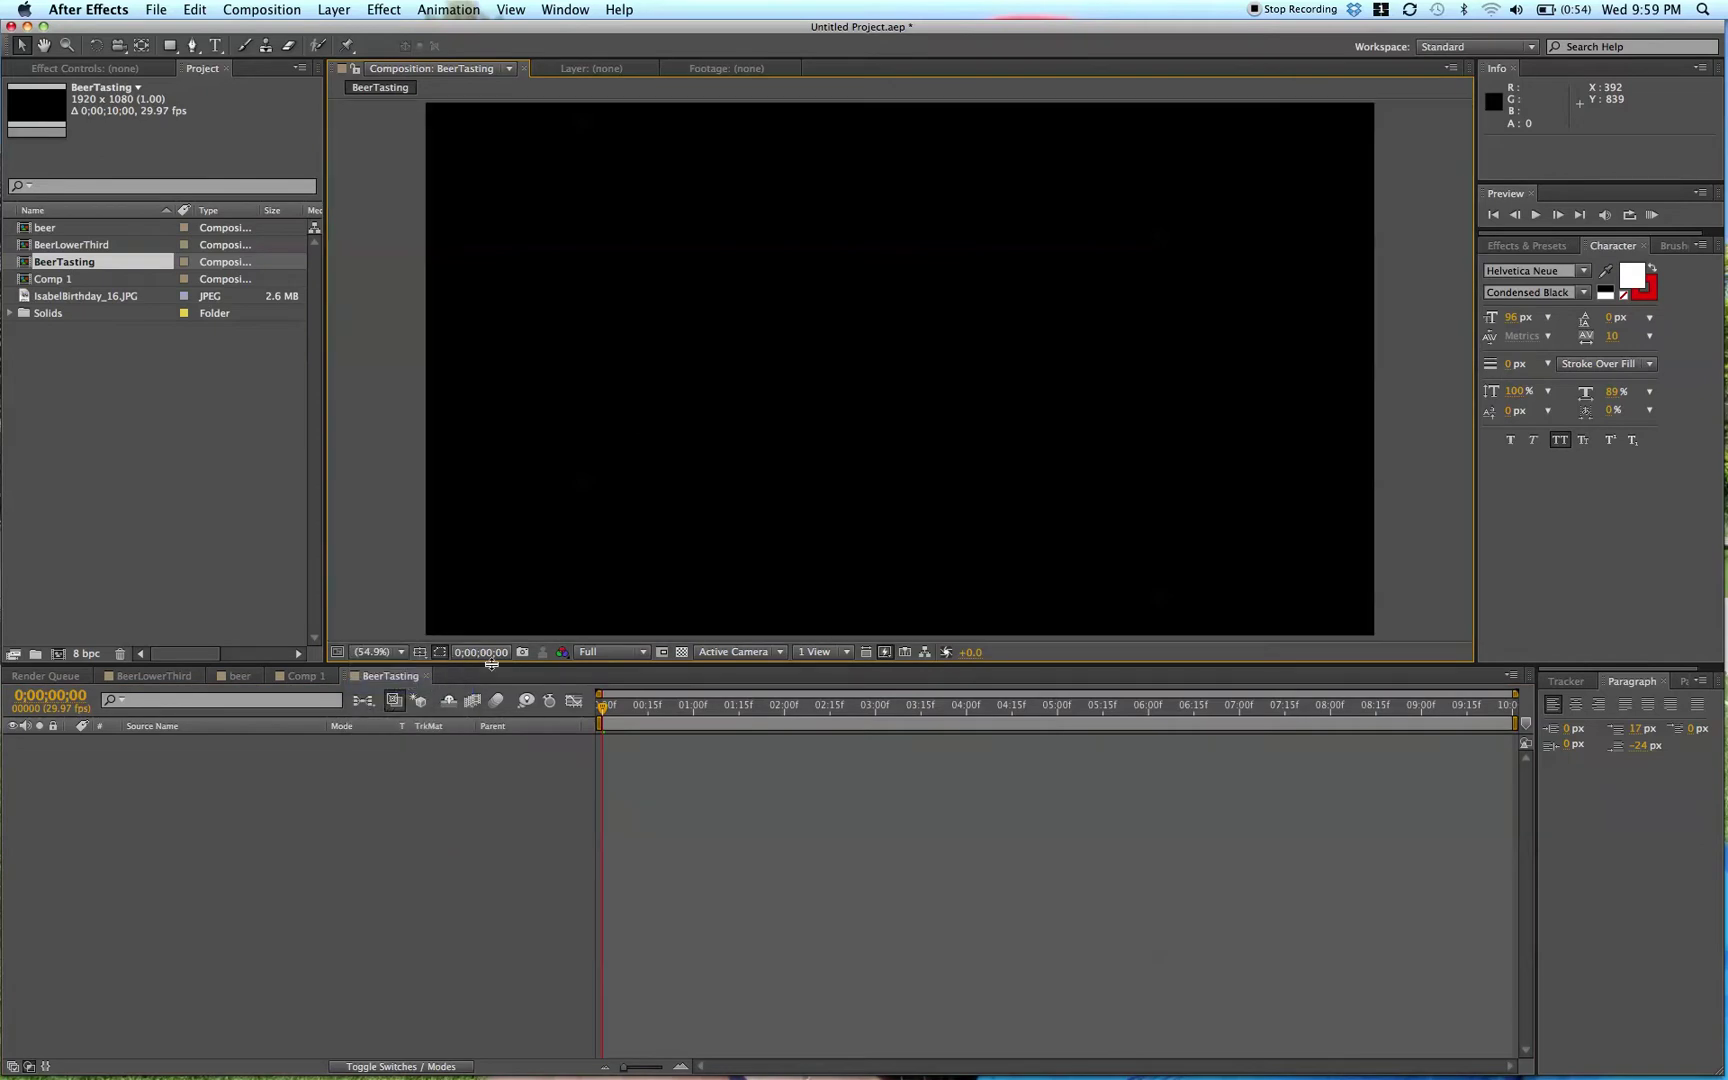
drag(491, 664, 385, 760)
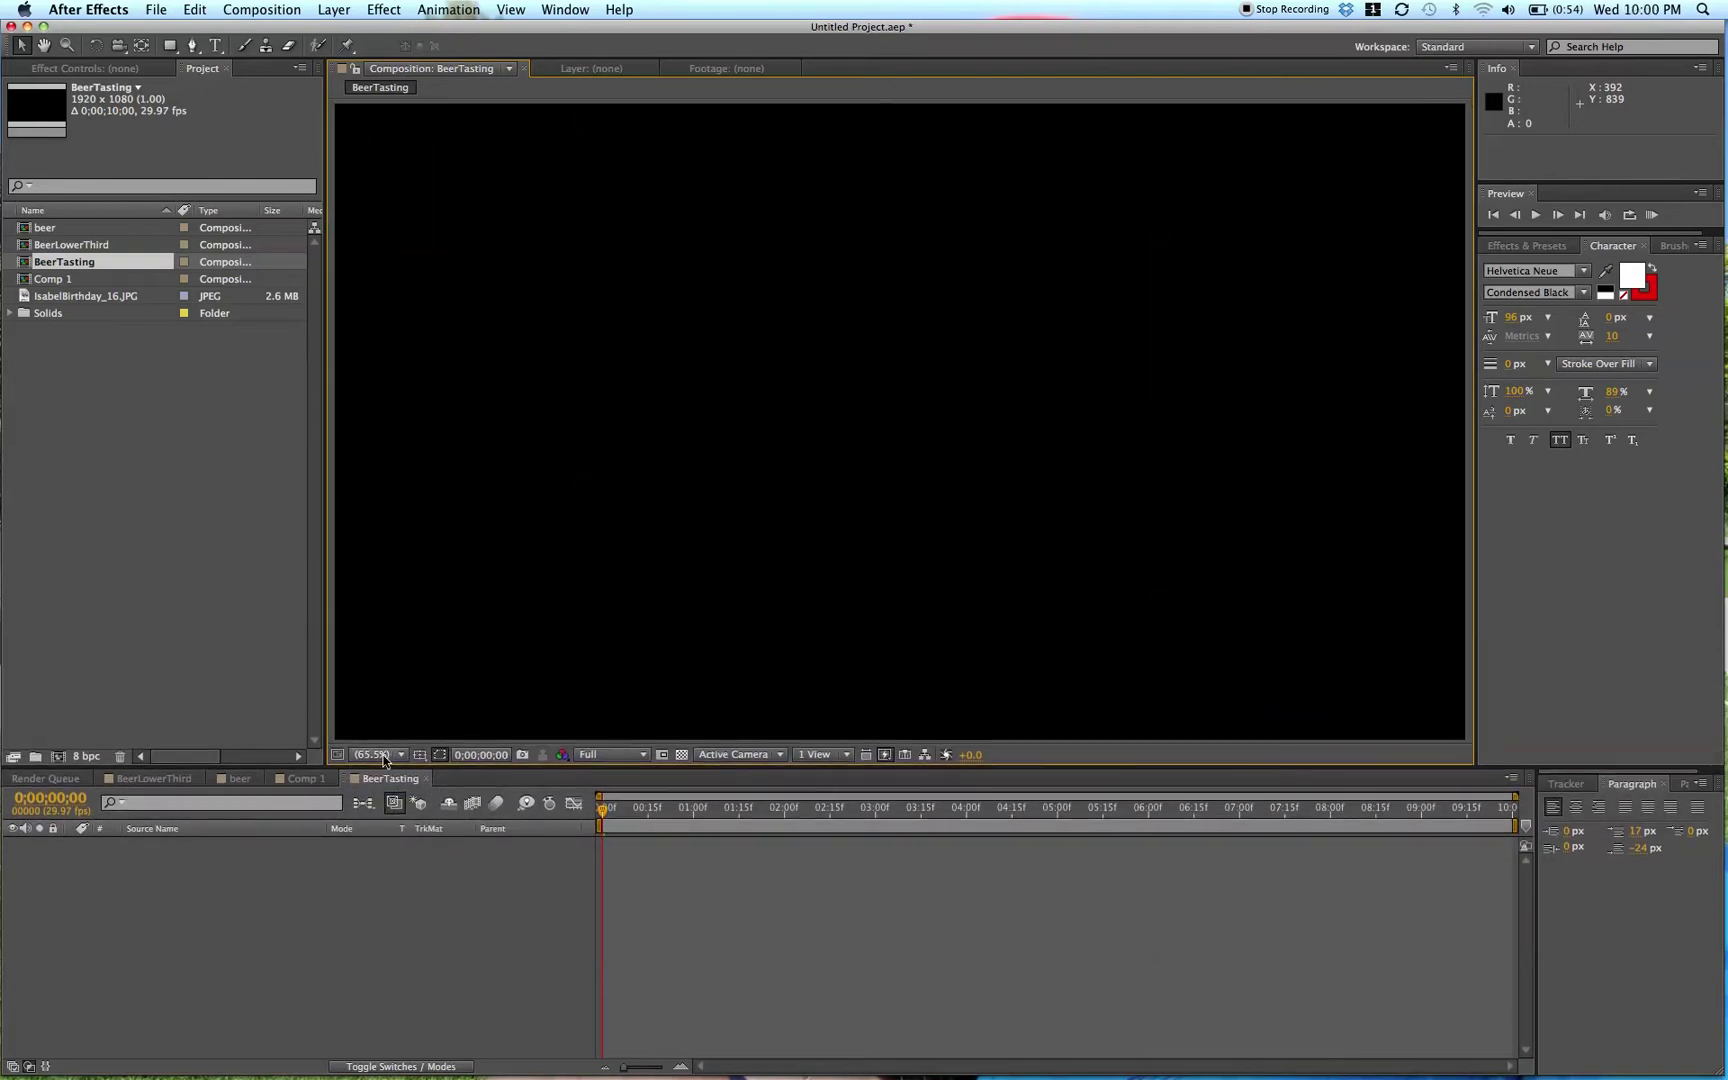
click(641, 920)
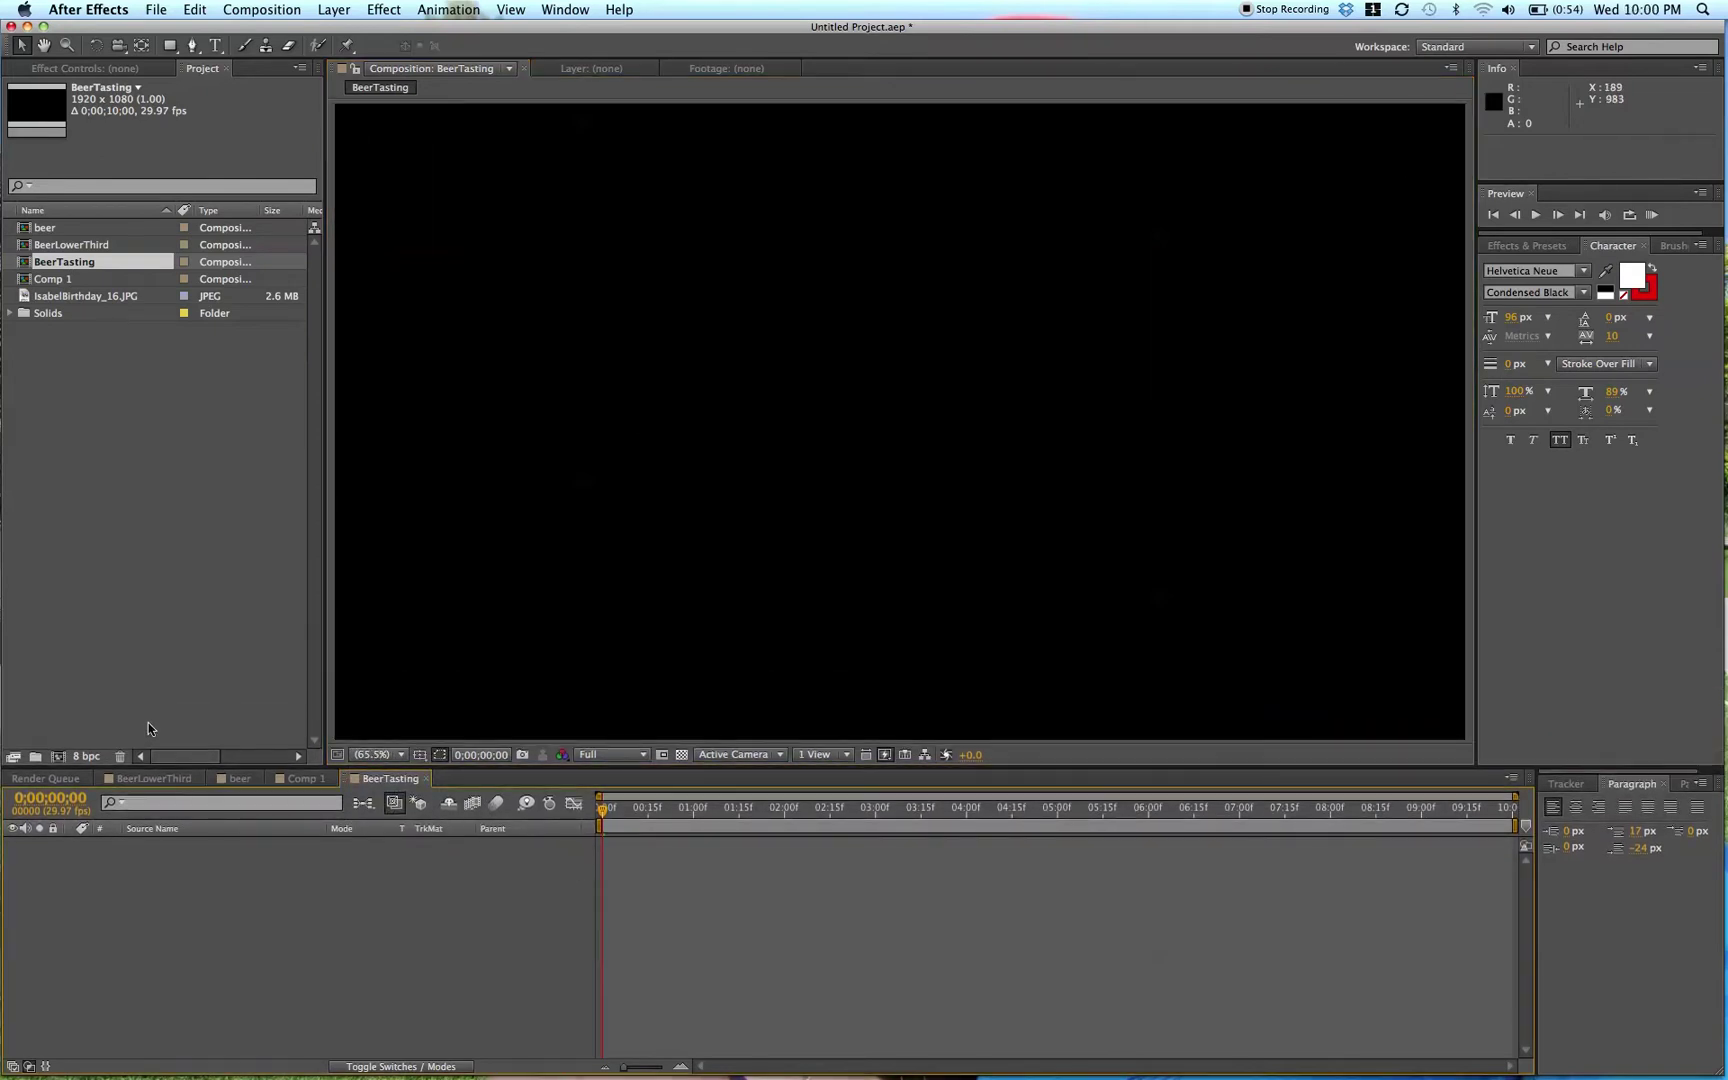
- Check the BeerLowerThird reference, and add a 1920 x 1080 yellow solid with colour FFF000 to BeerTasting
click(184, 779)
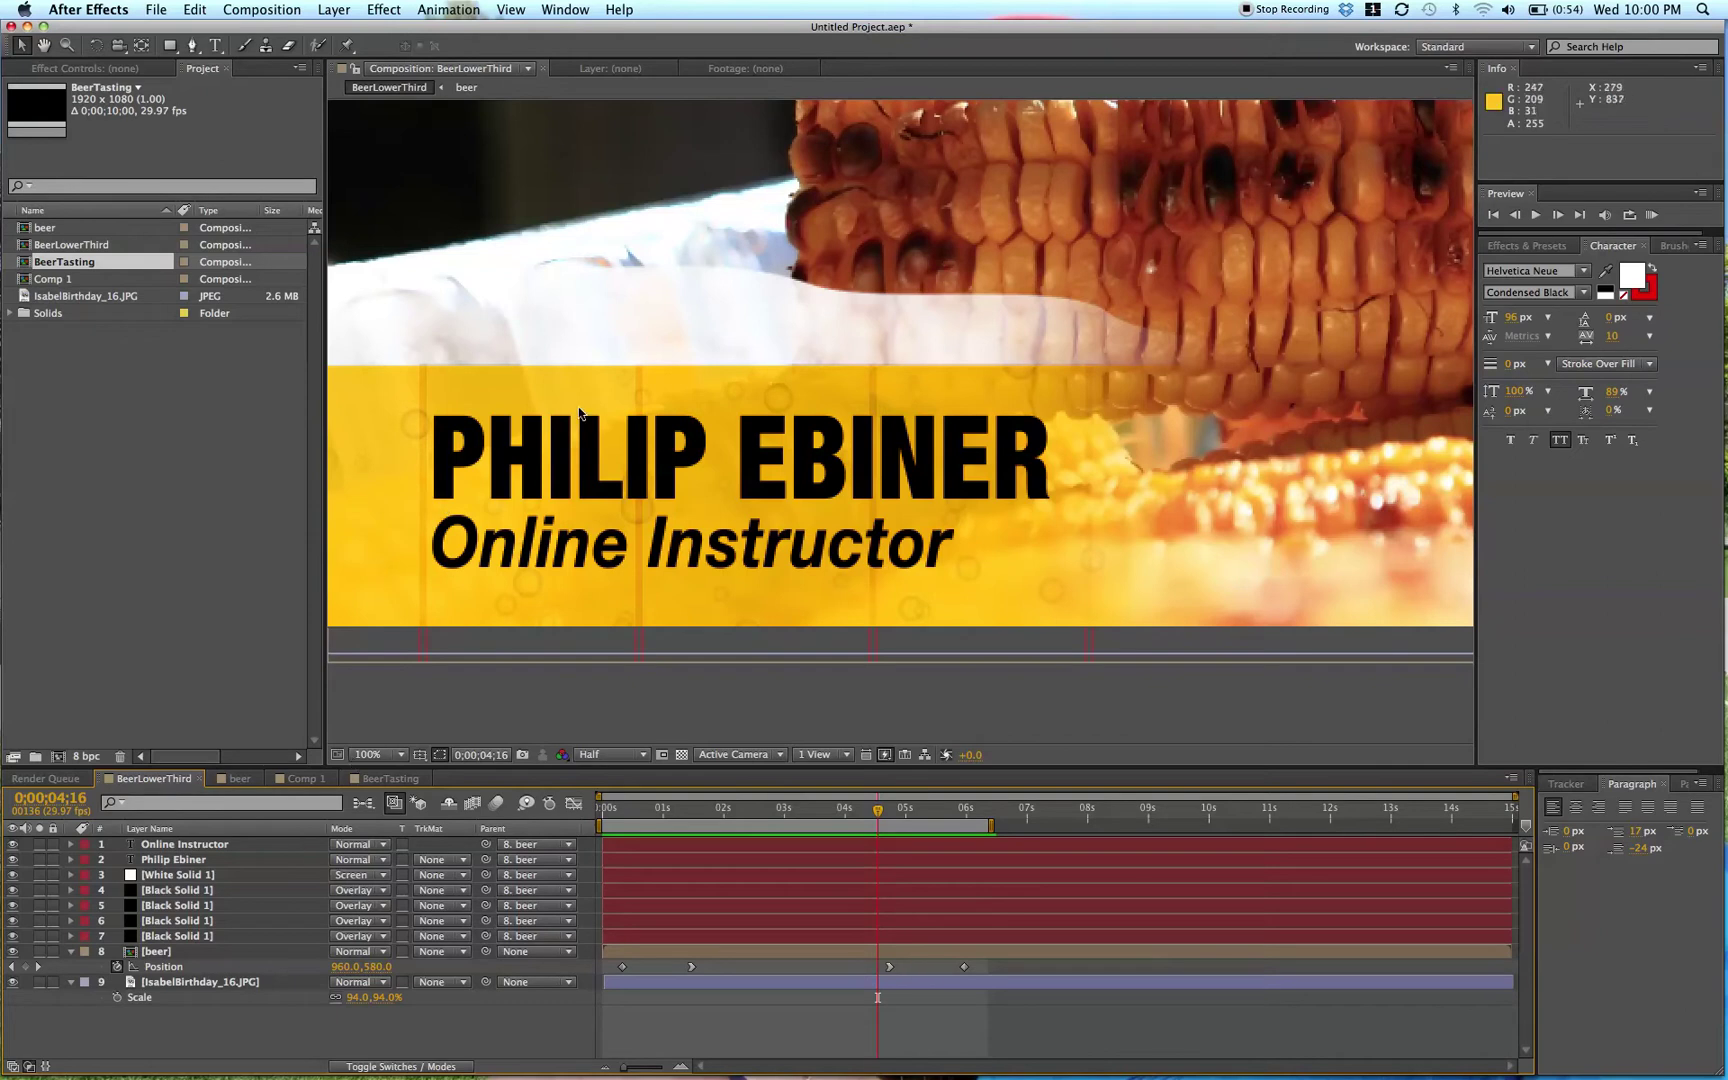
click(395, 781)
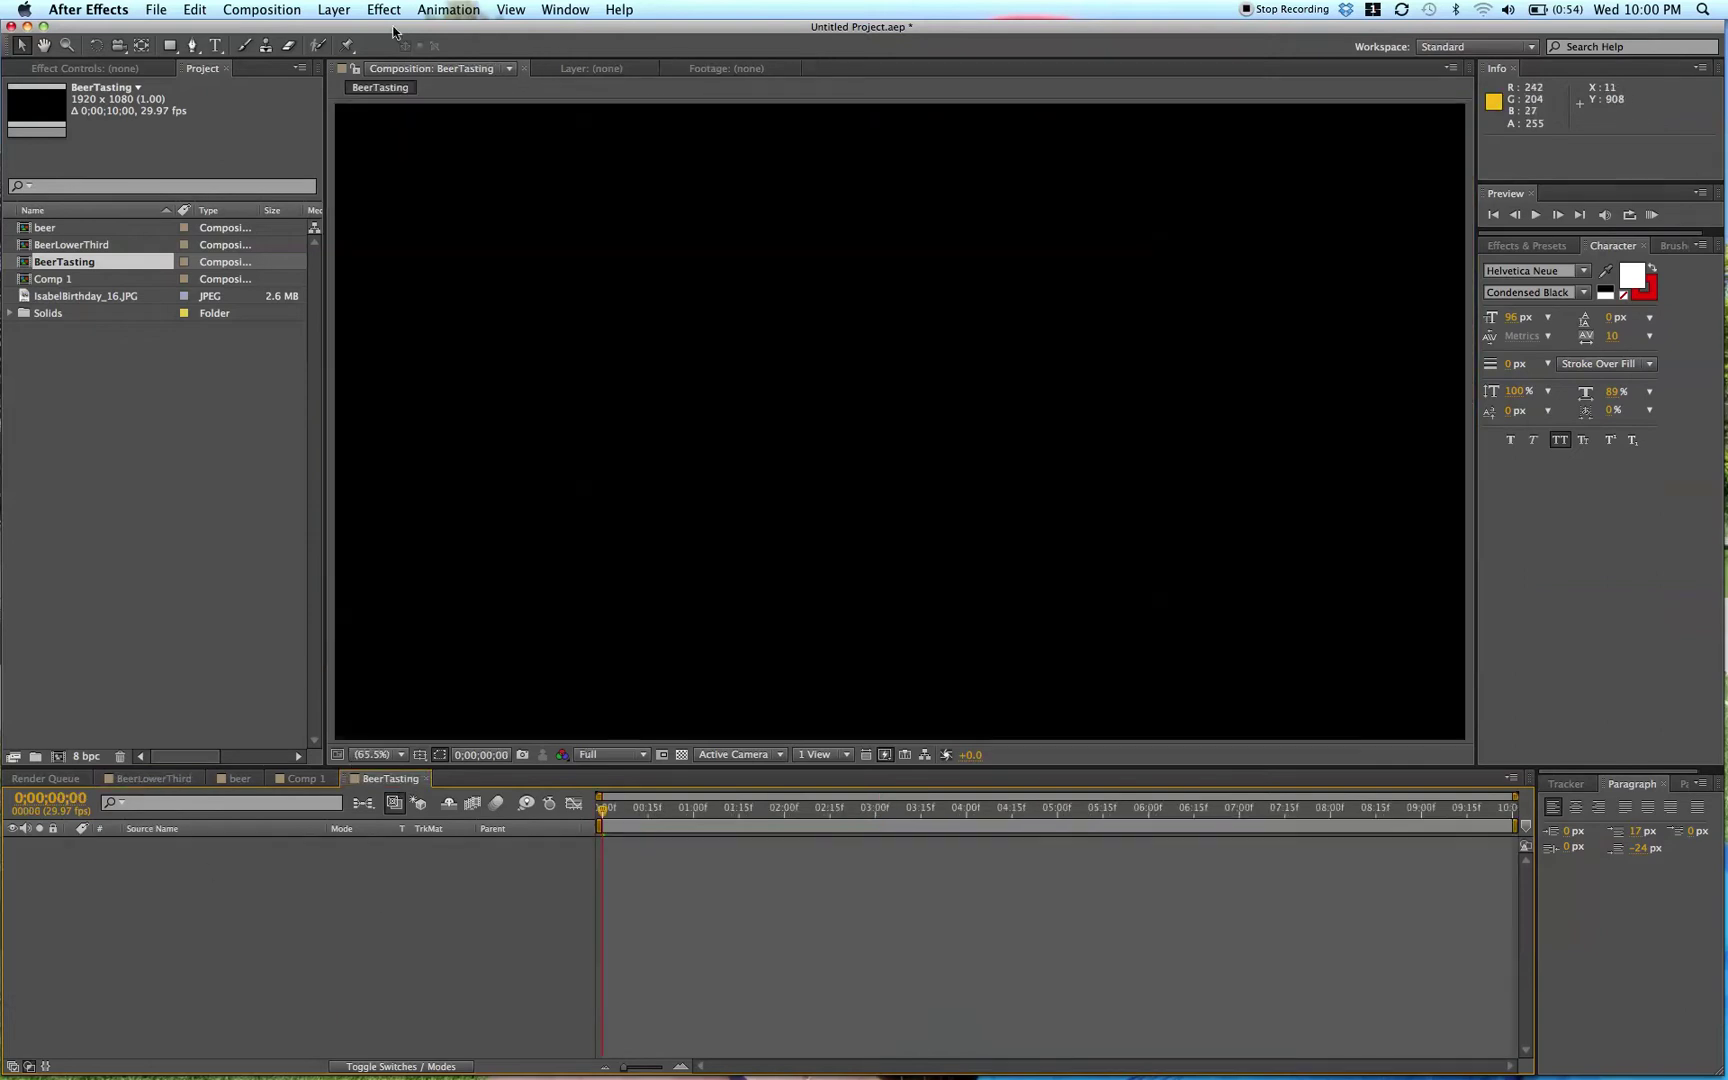
click(326, 8)
mouse_move(345, 32)
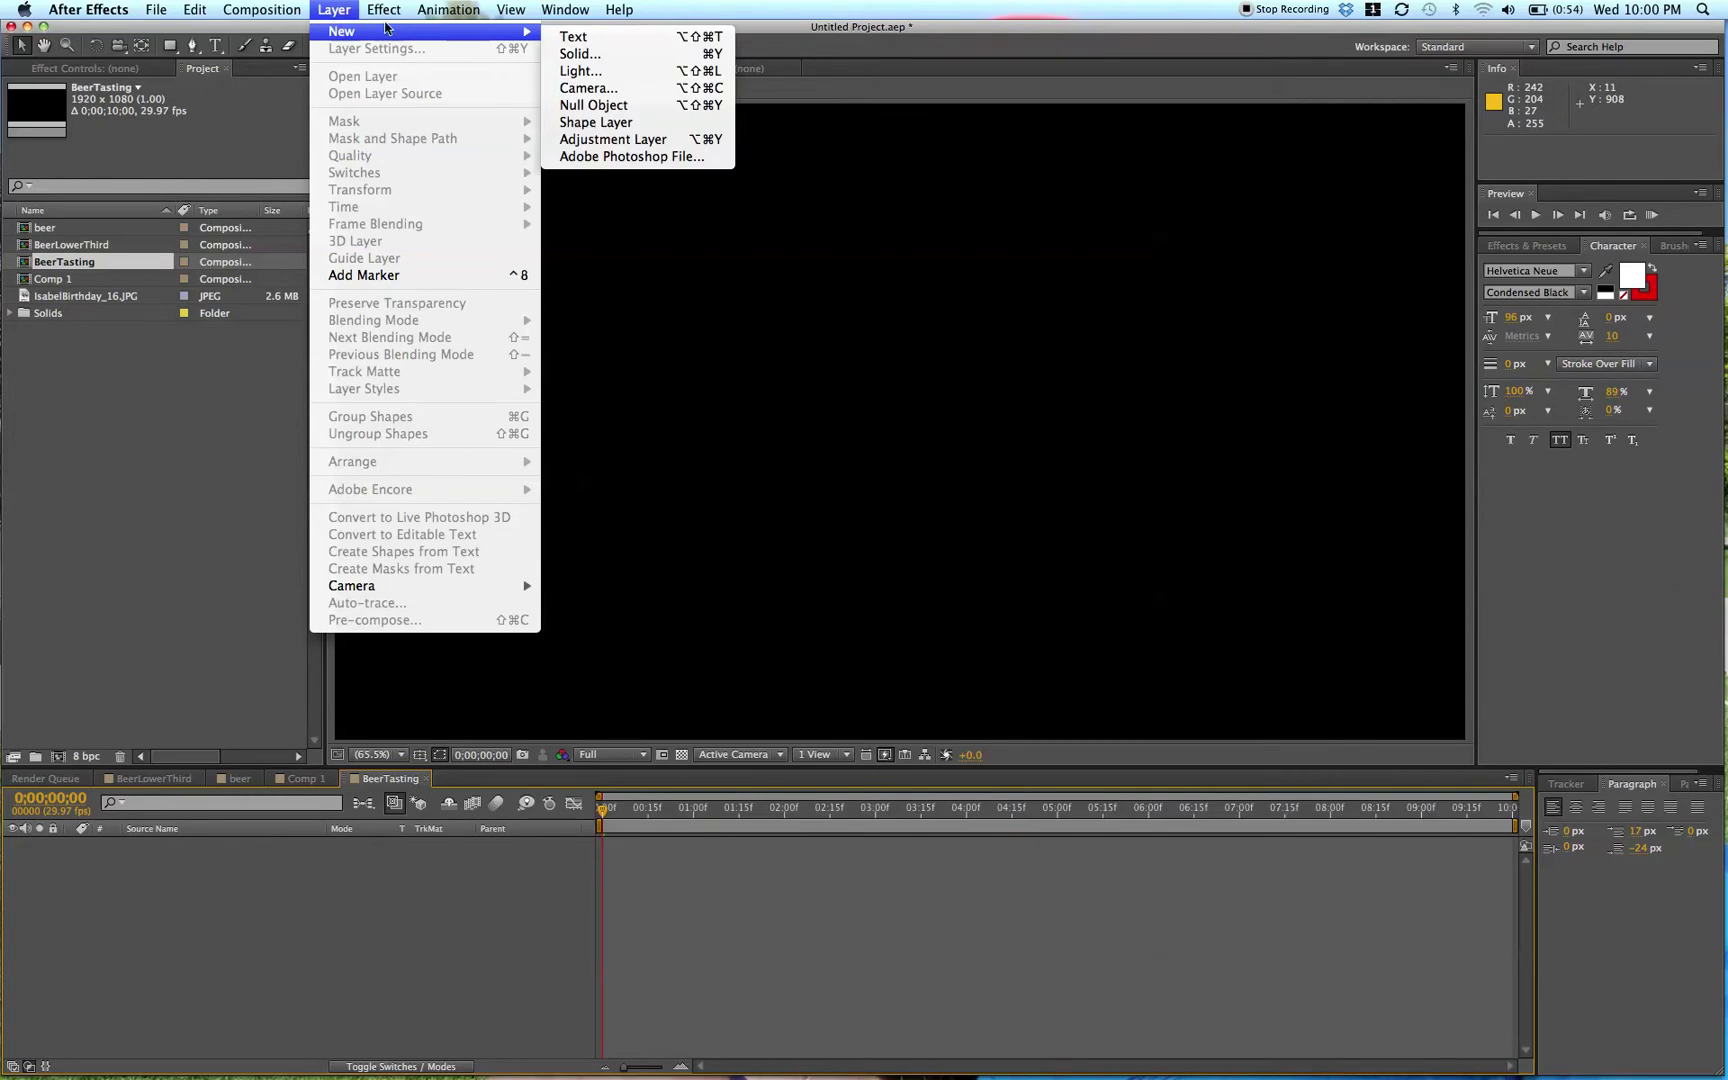
click(664, 55)
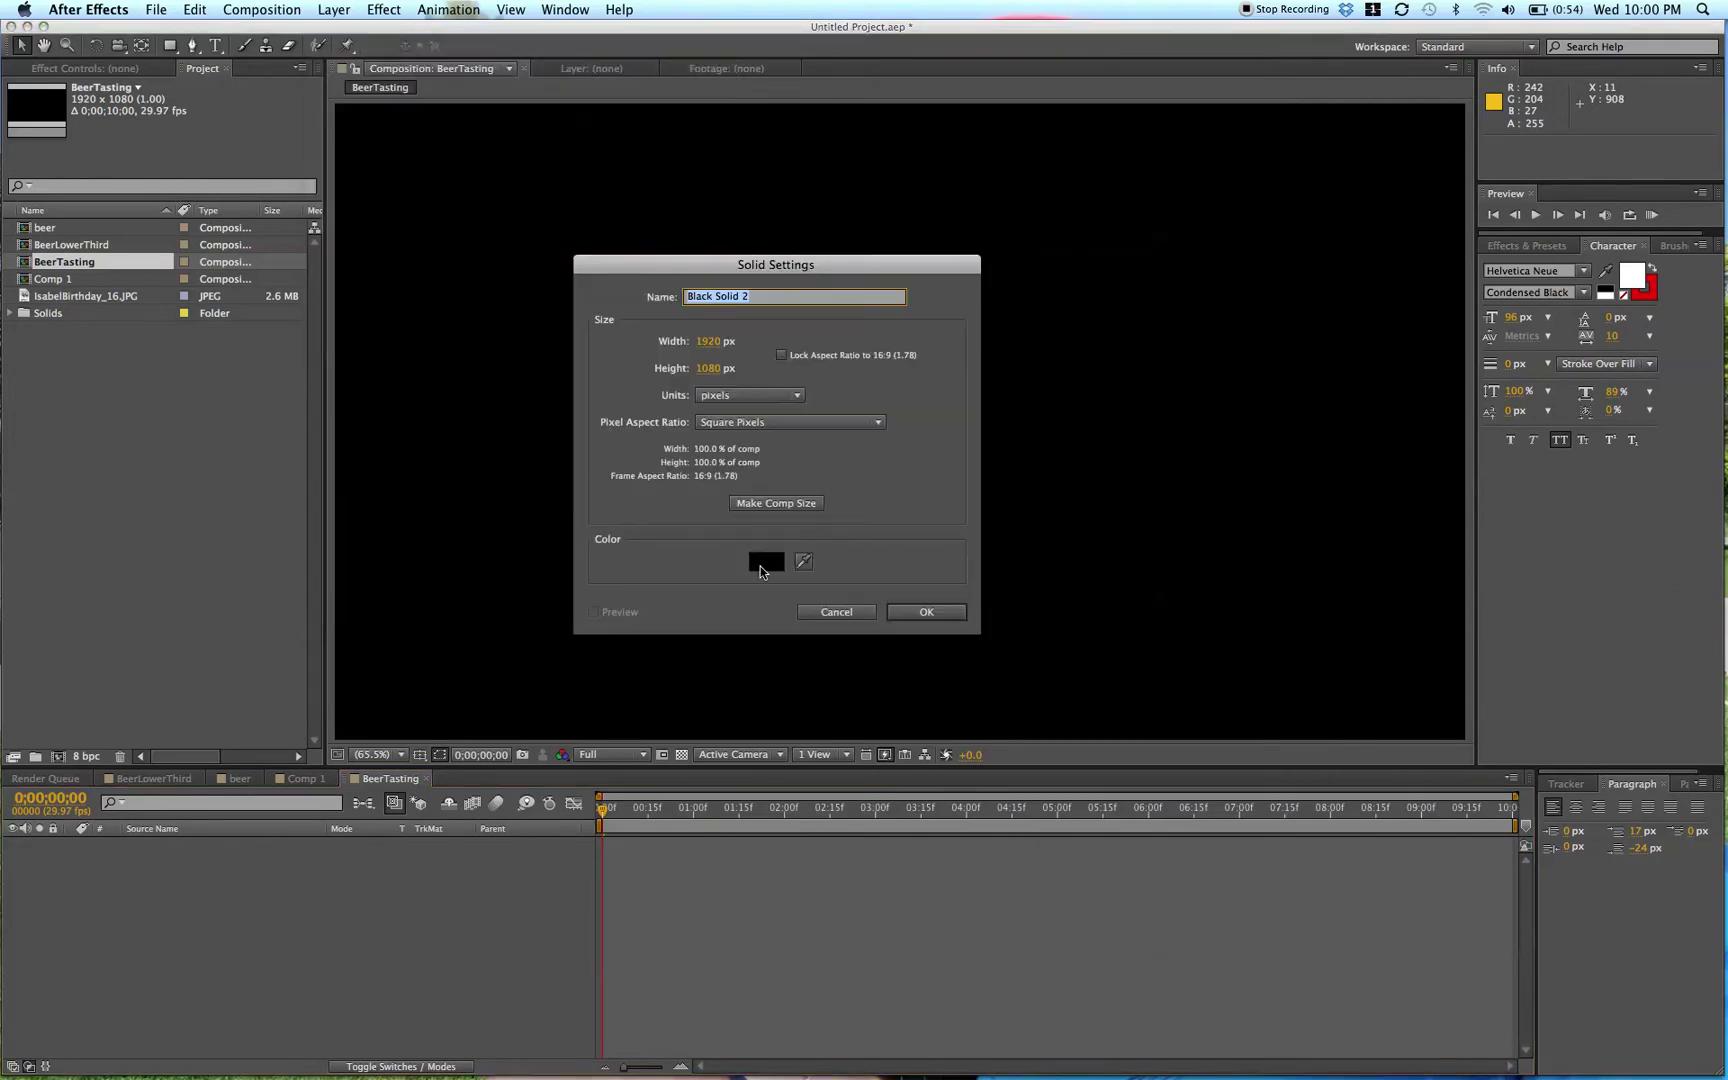
click(760, 566)
click(371, 346)
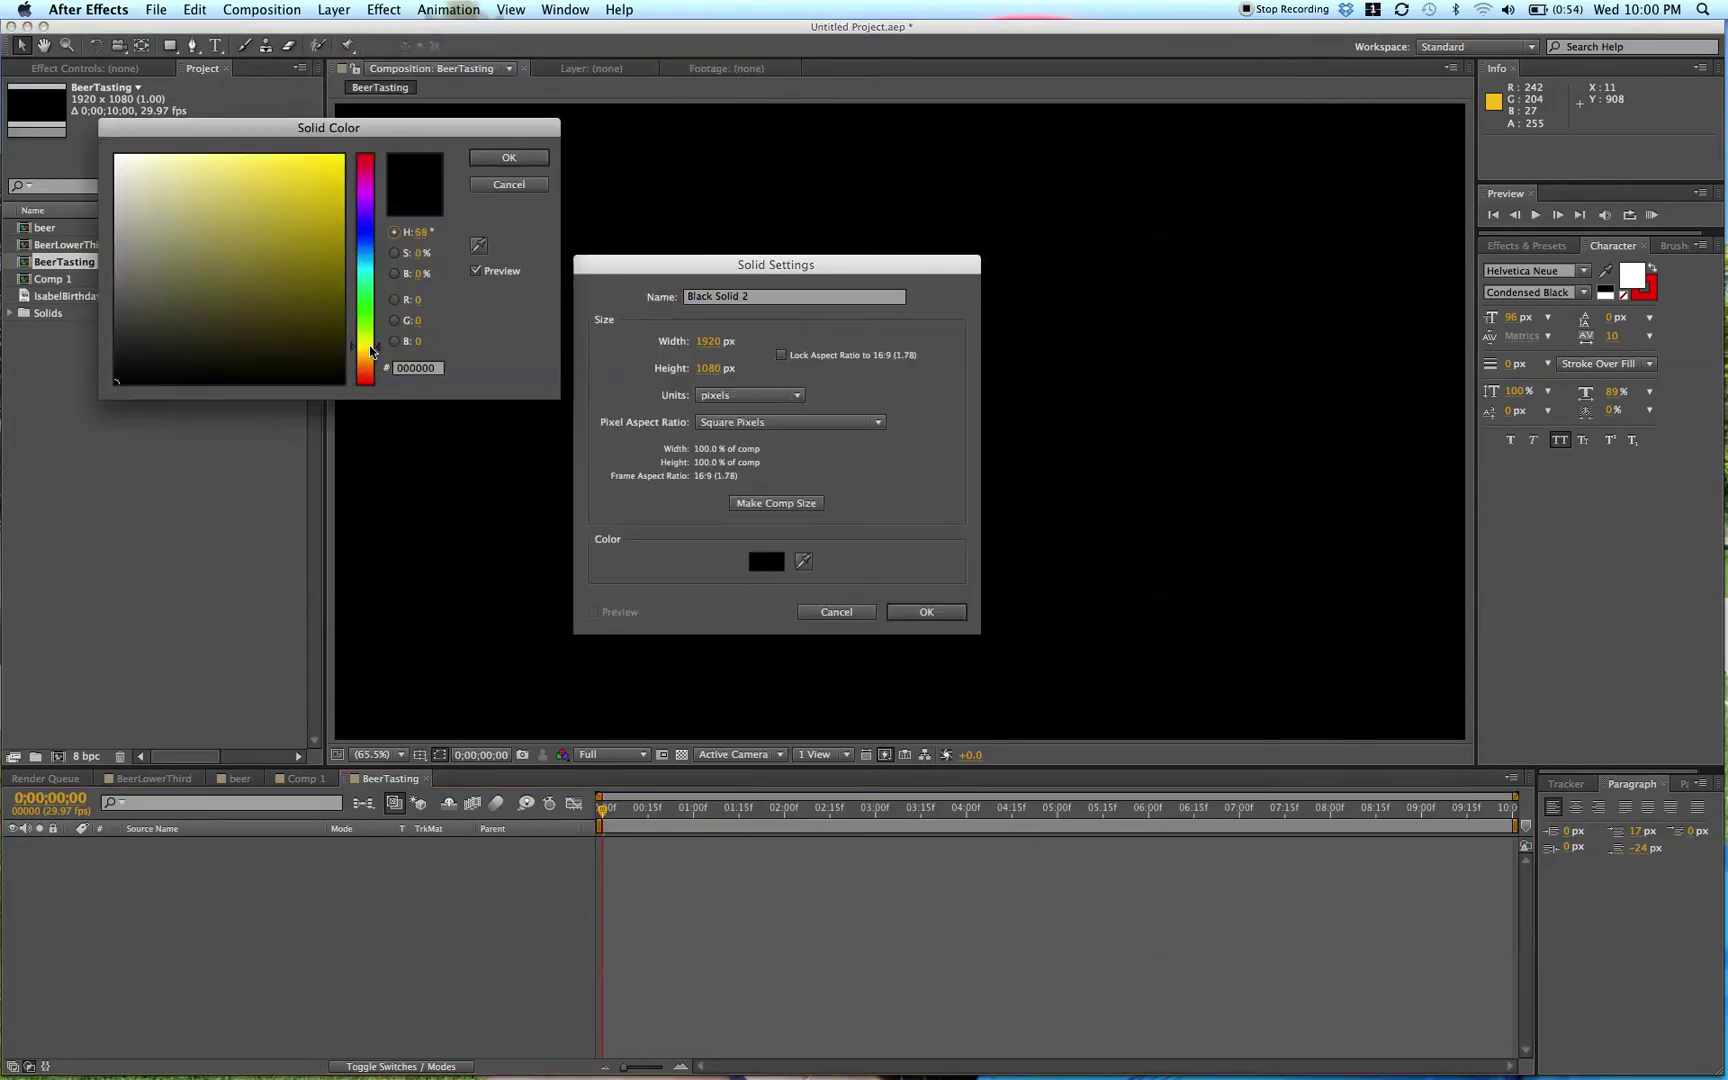
click(320, 212)
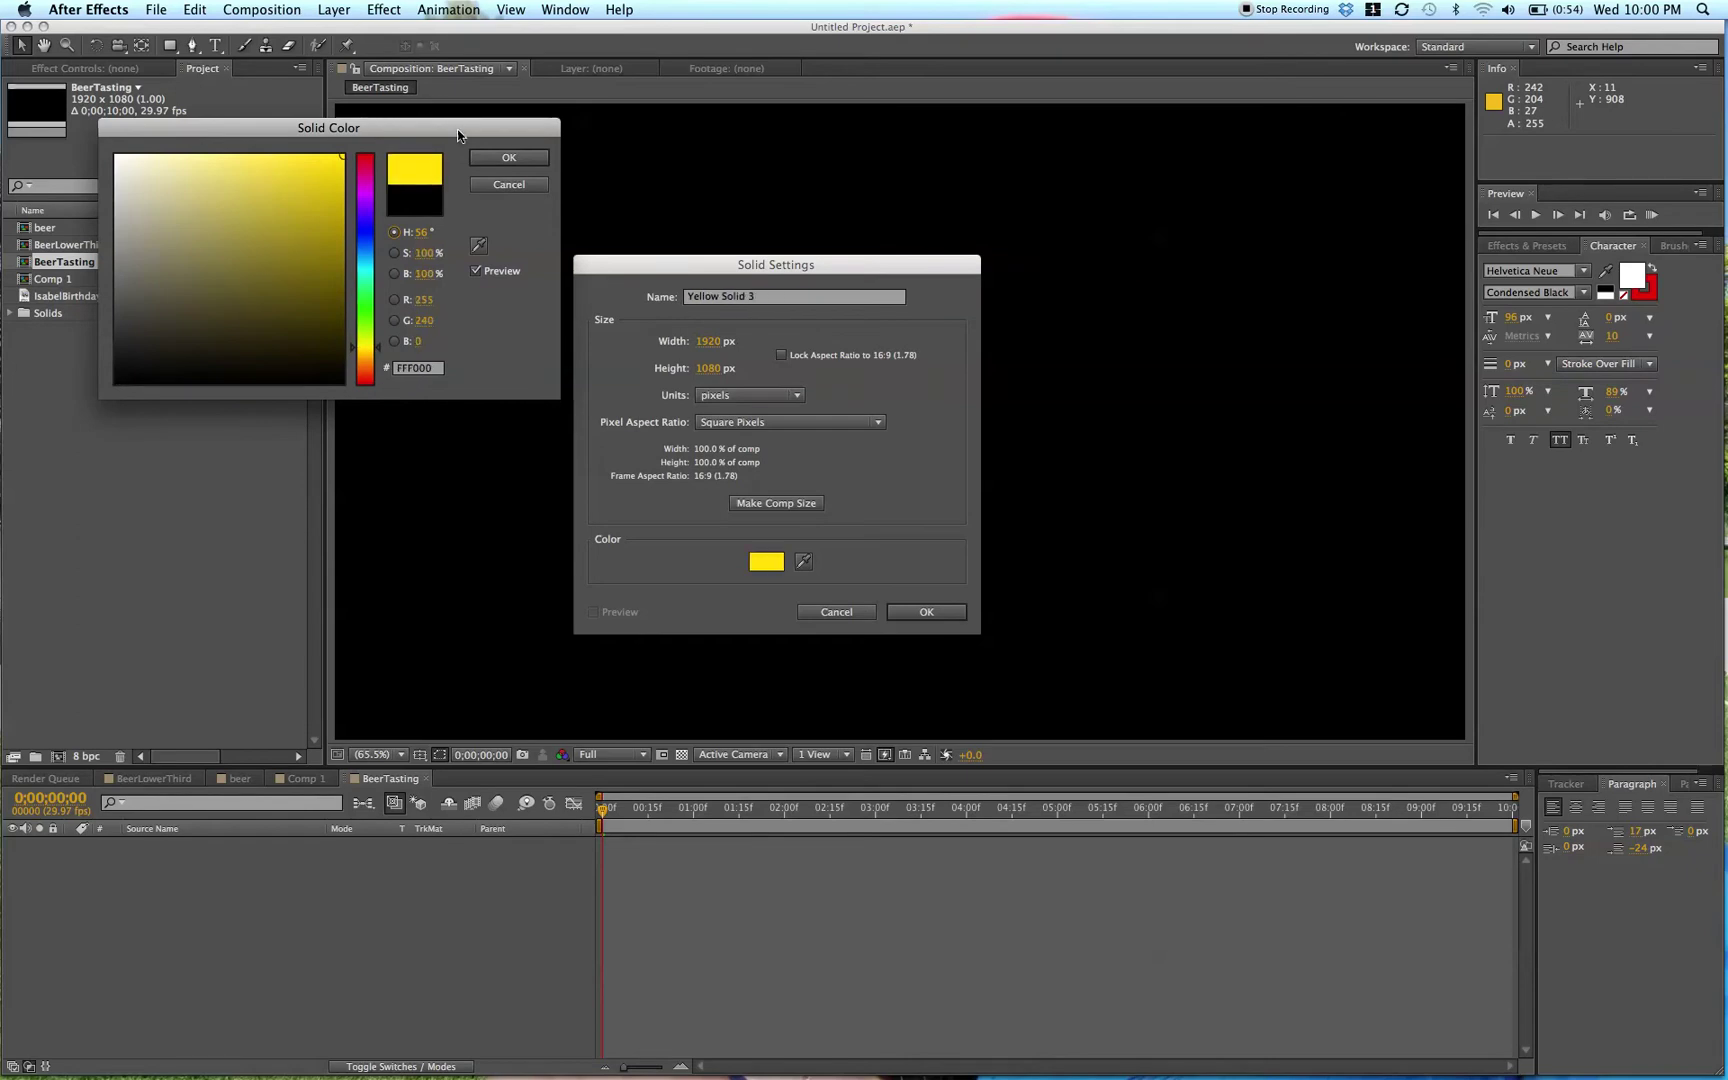
click(487, 156)
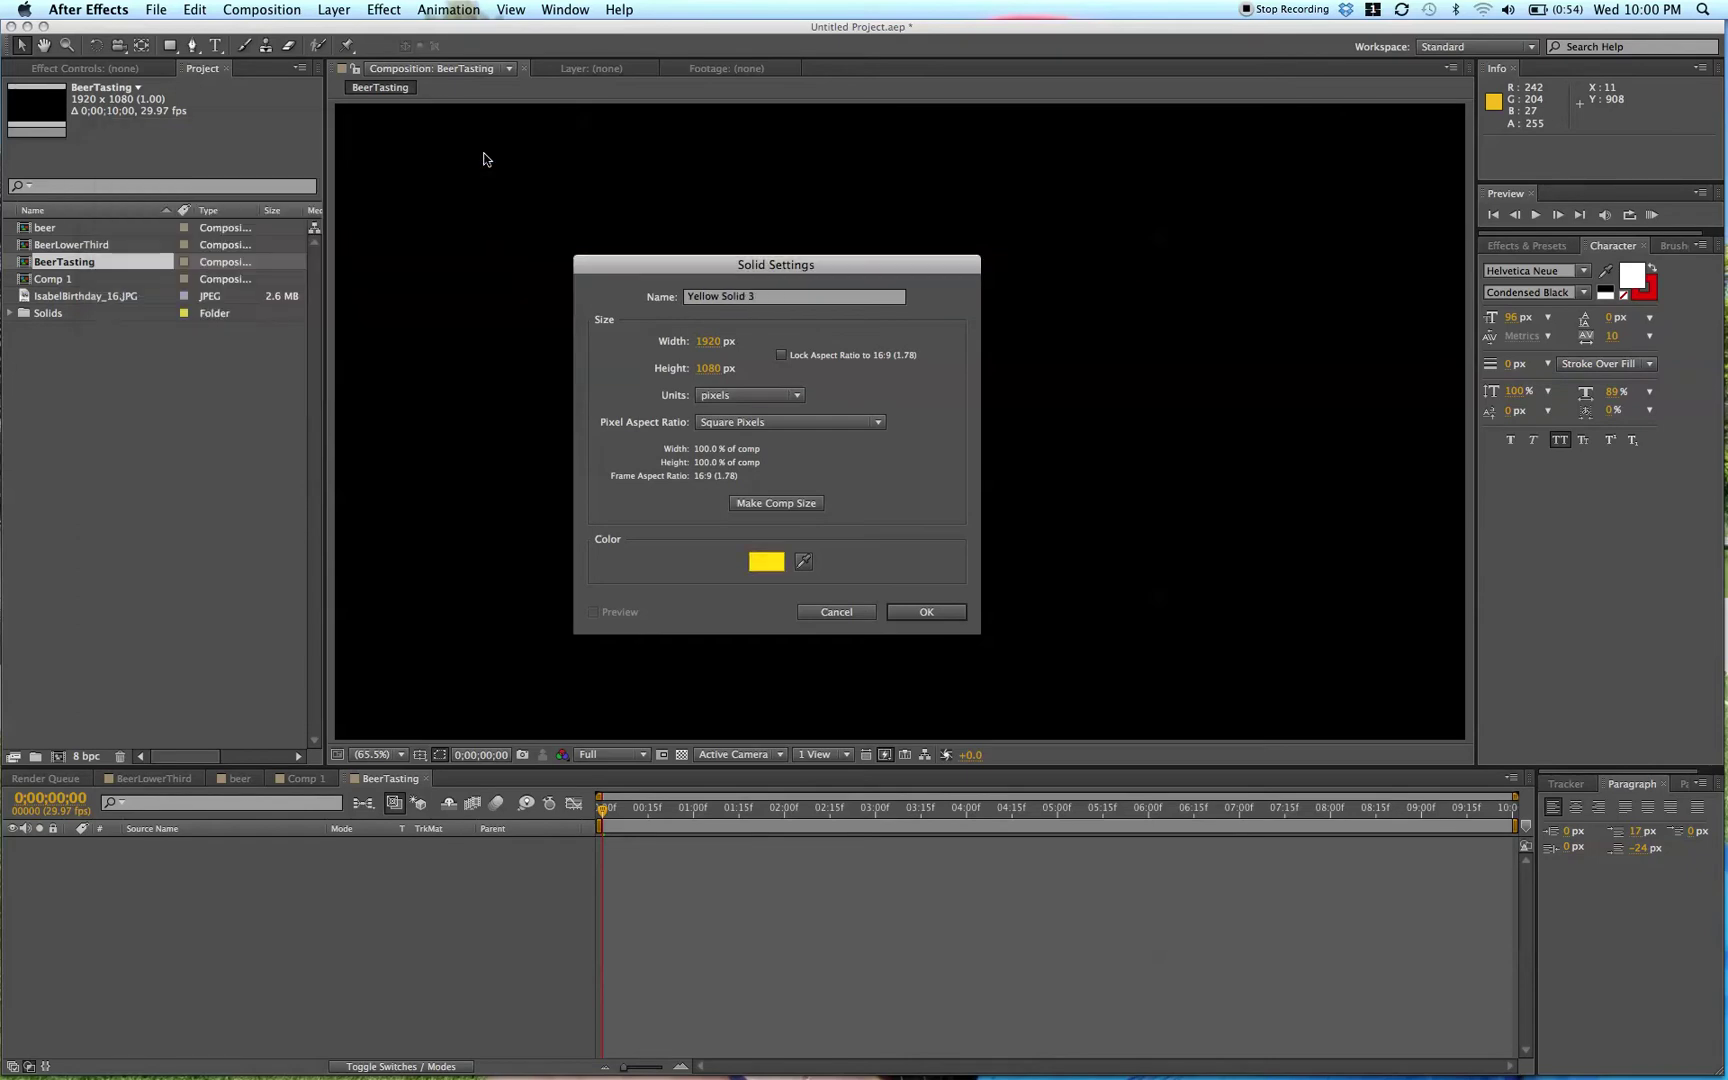
click(907, 605)
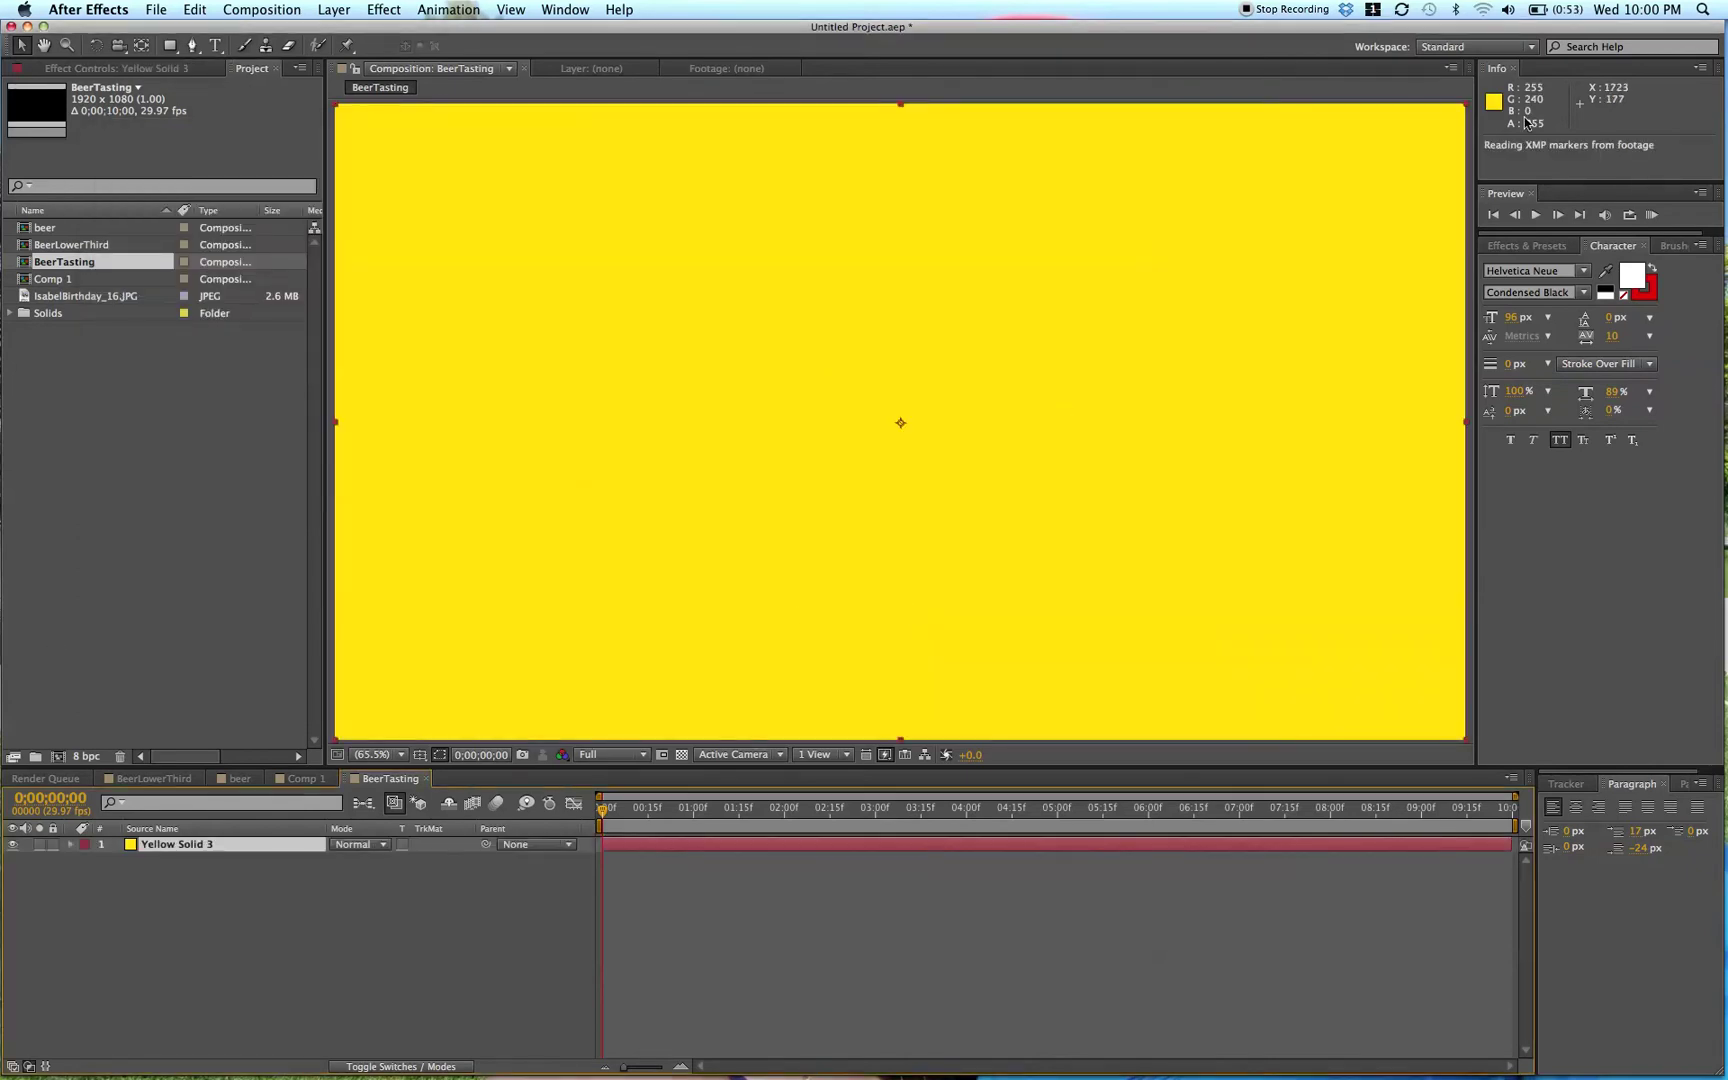
- Apply the CC Bubbles effect to the yellow solid and set its Bubble Amount to 1000
click(1500, 249)
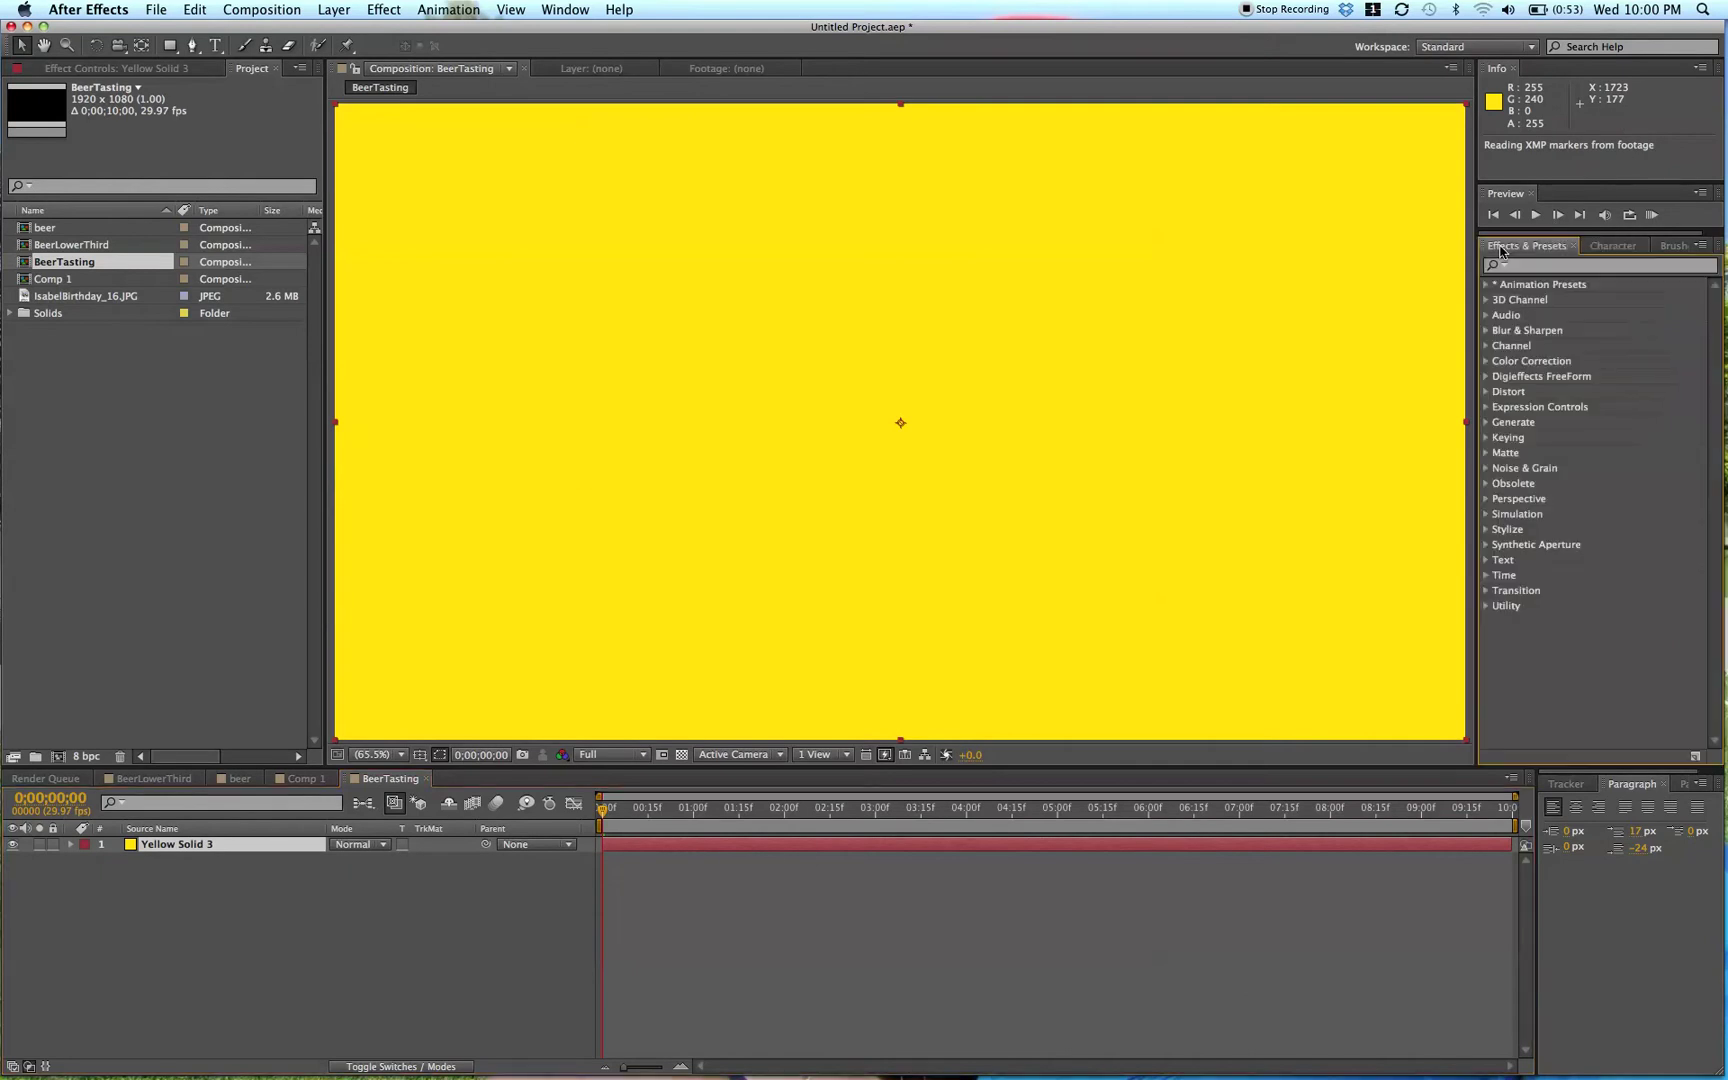
click(1525, 266)
text(bubbles)
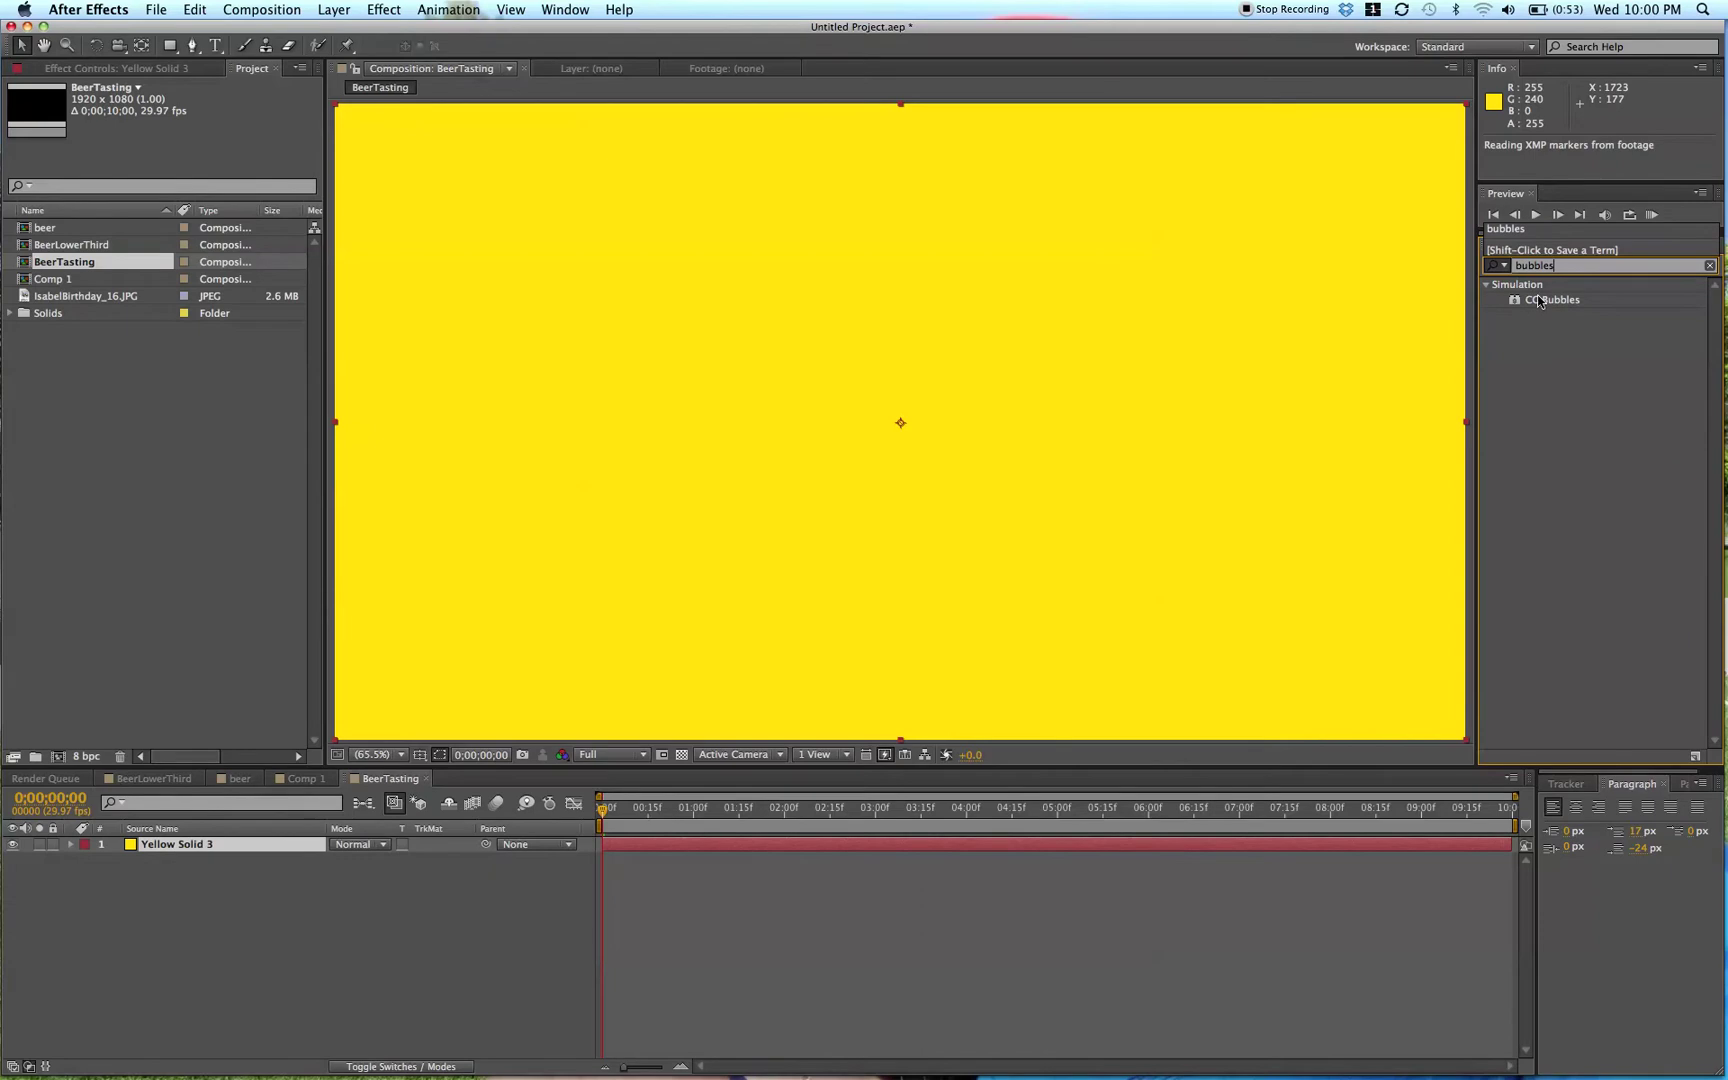
drag(1539, 303, 1089, 286)
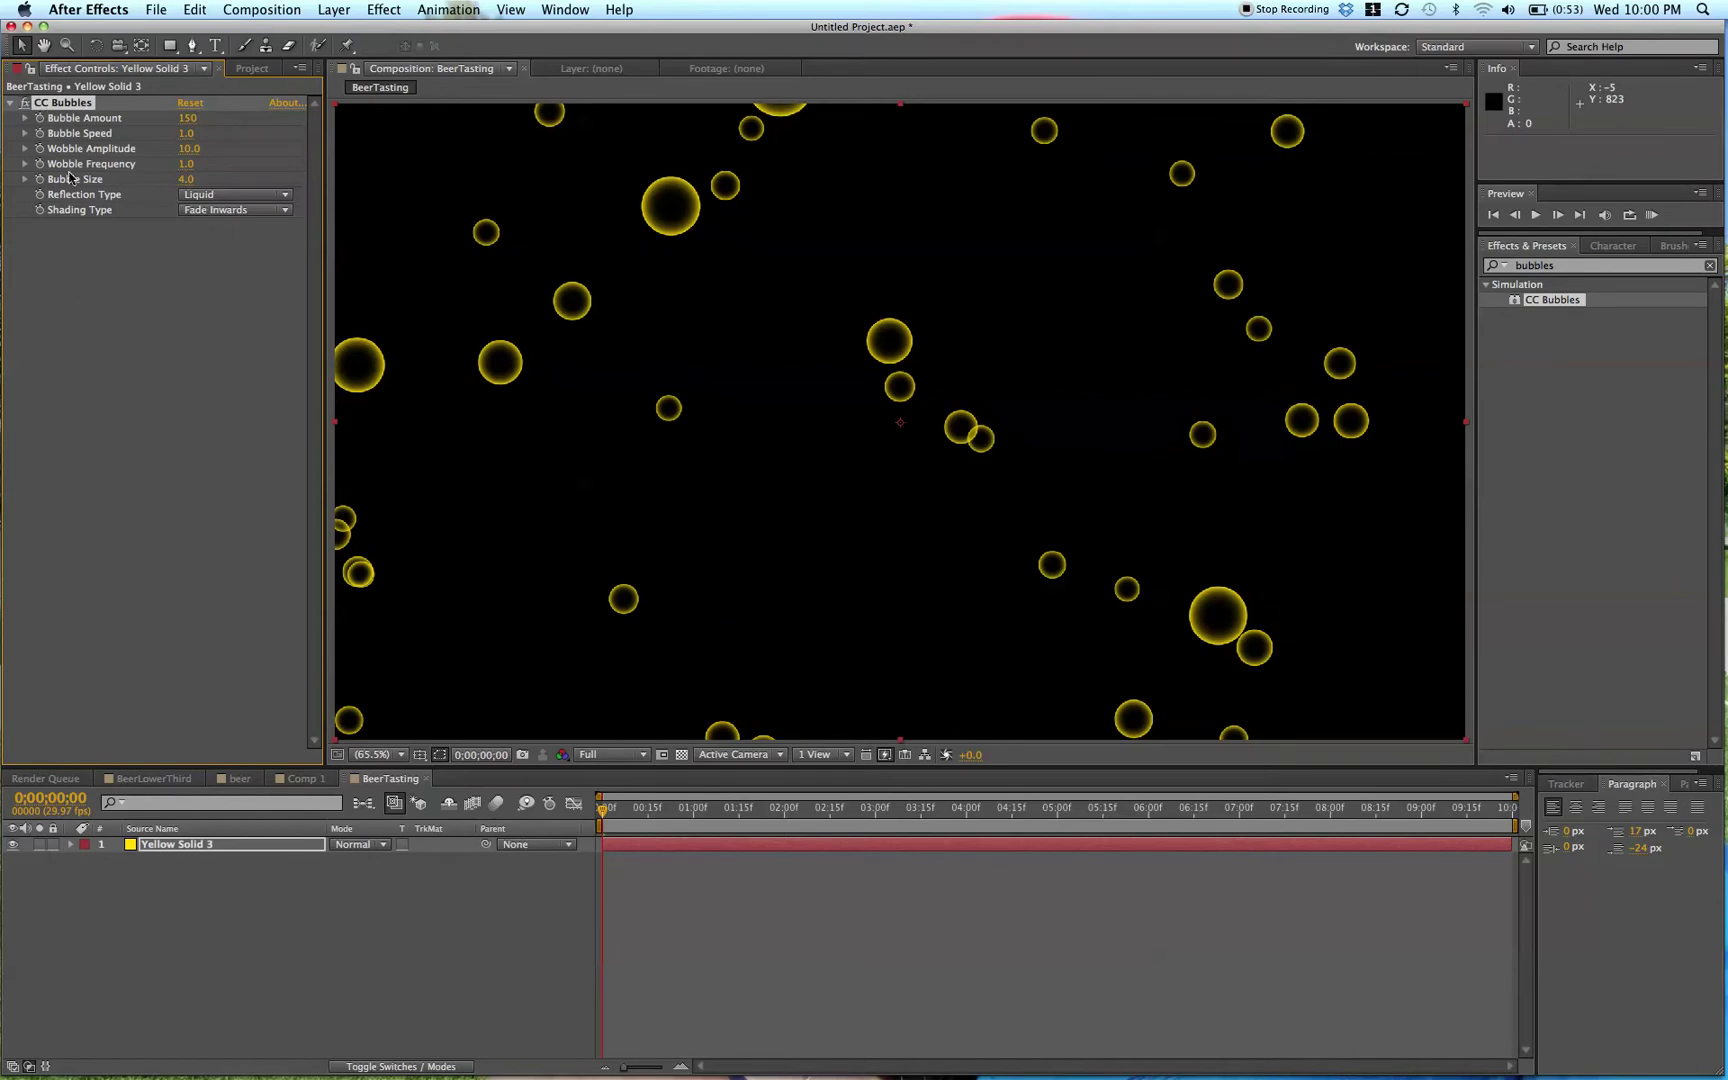
click(192, 118)
text(1000)
key(Return)
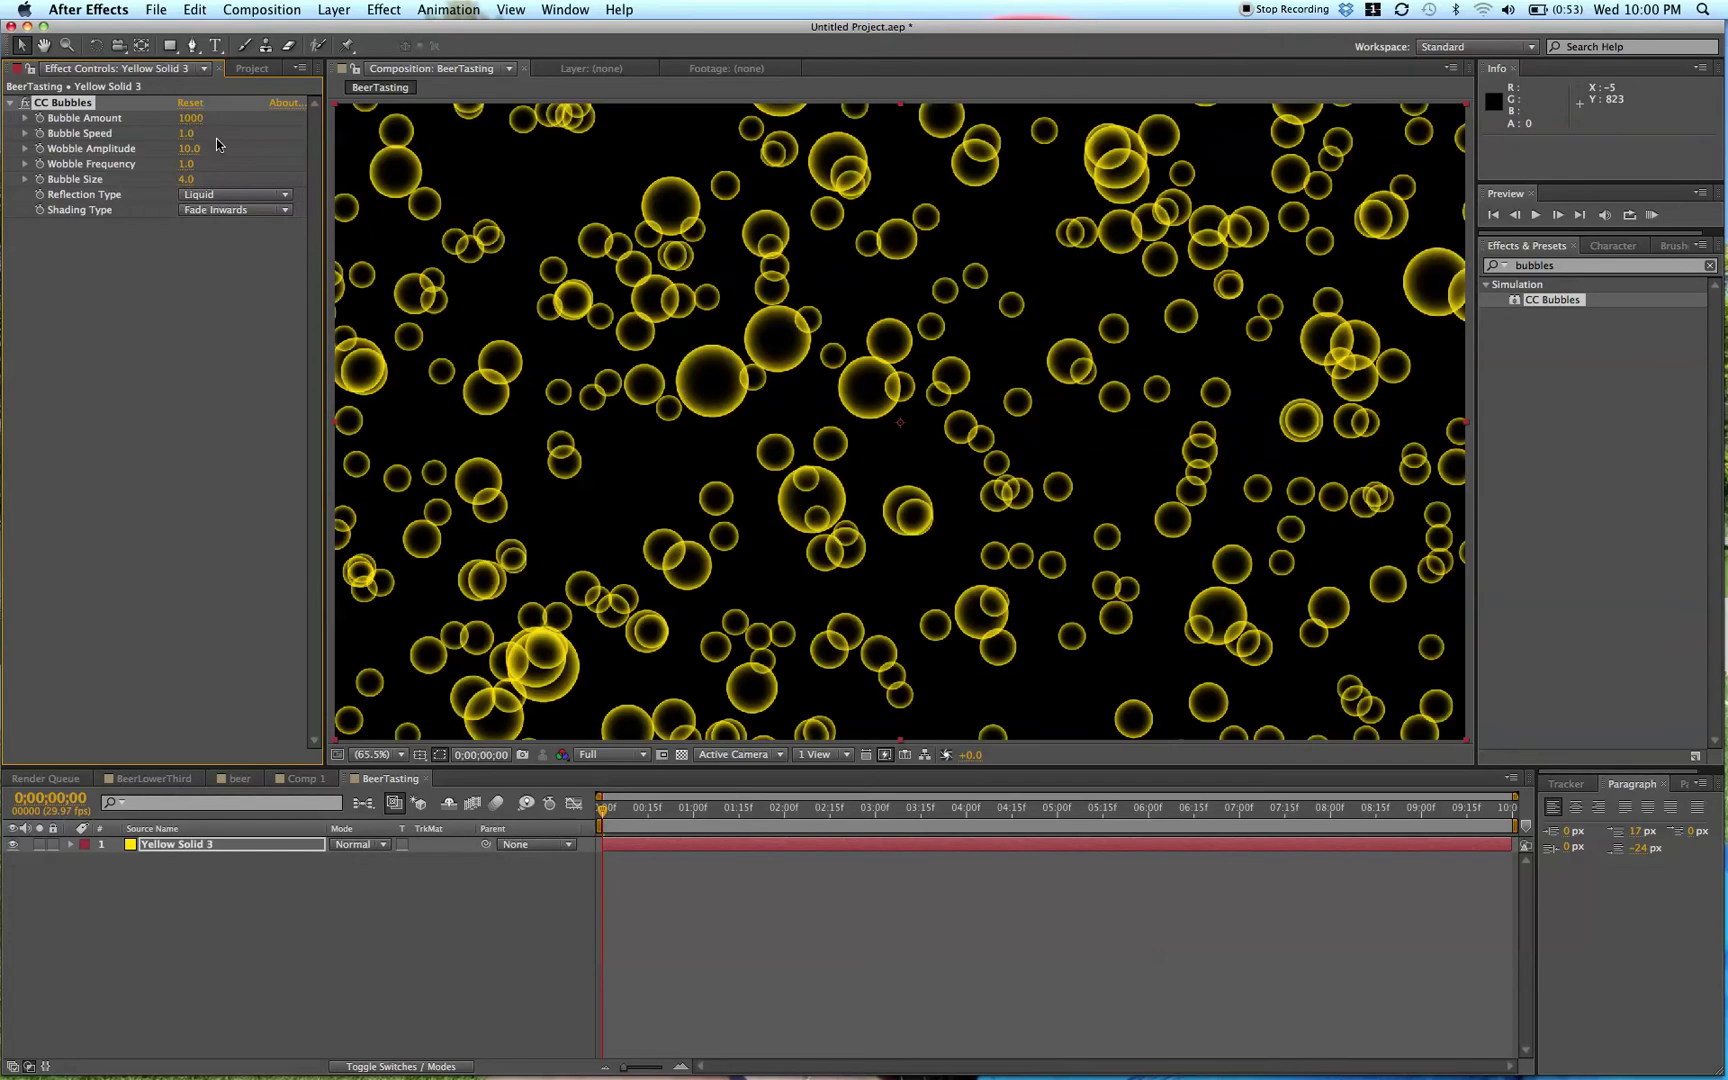
- Try the Fade Outwards, Darken and Lighten shading types on the bubbles, and return to Fade Inwards
click(207, 212)
click(272, 296)
click(270, 212)
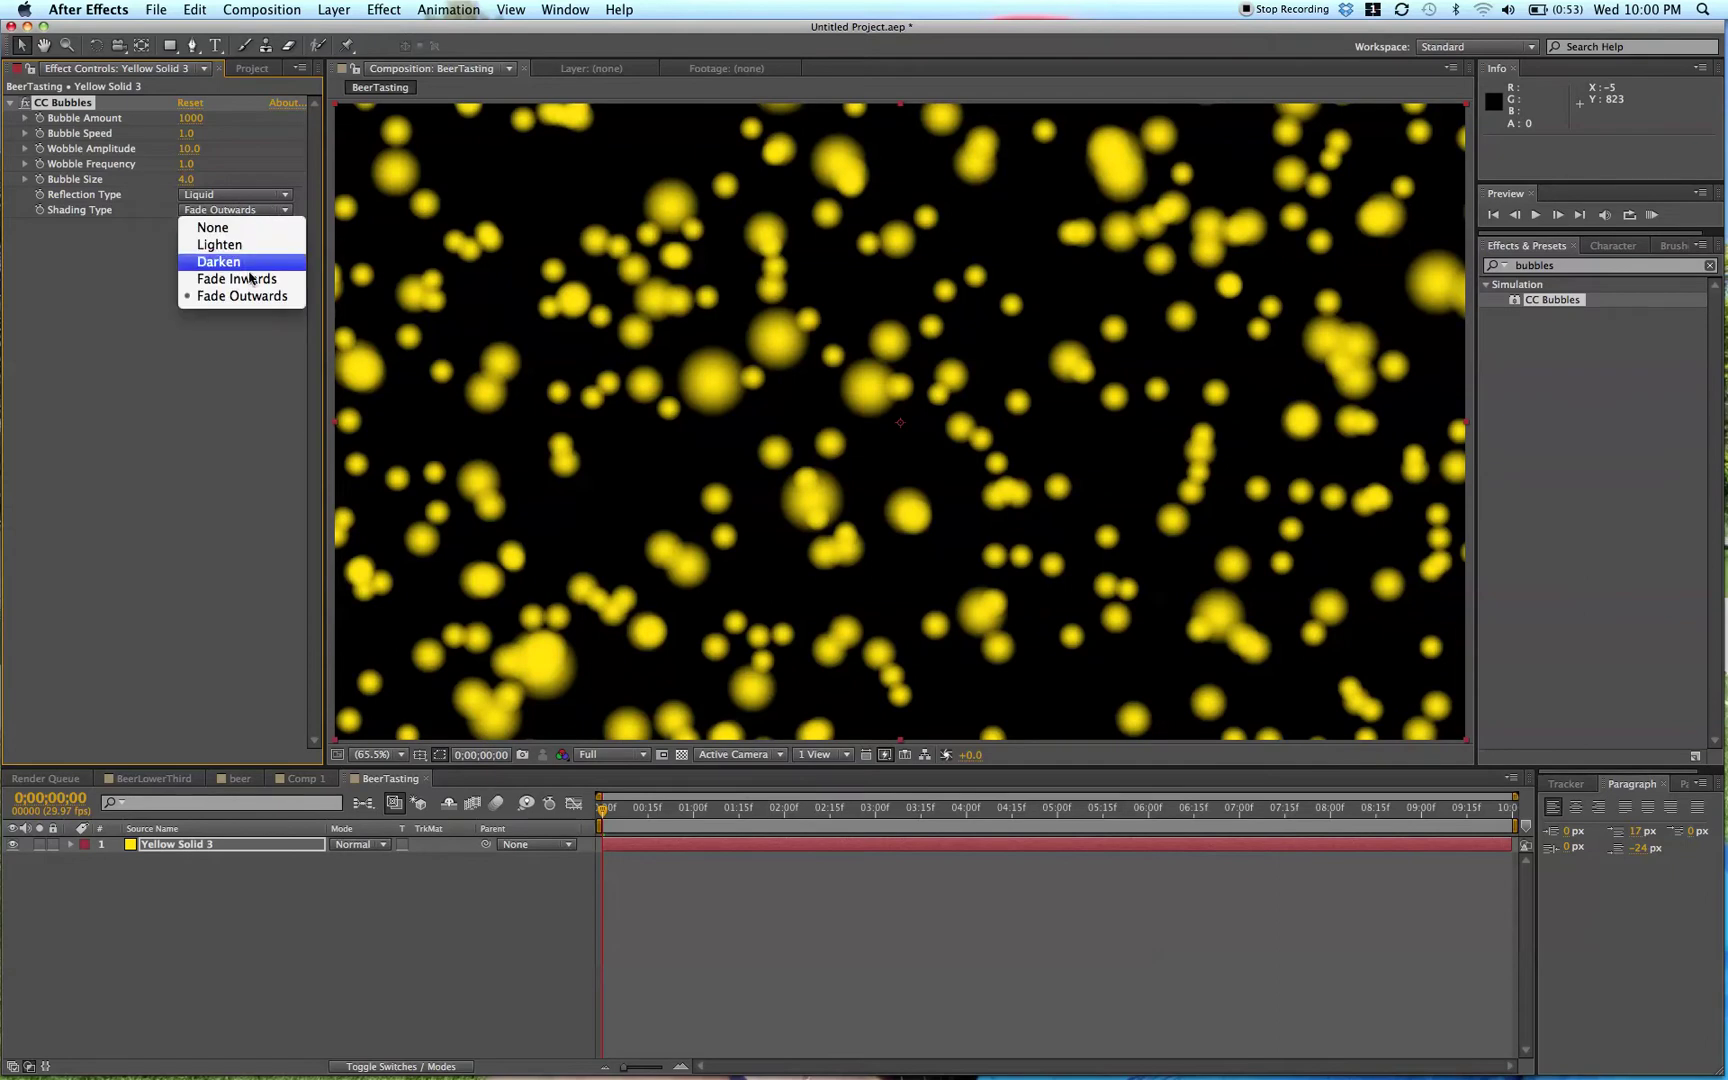
click(255, 266)
click(263, 211)
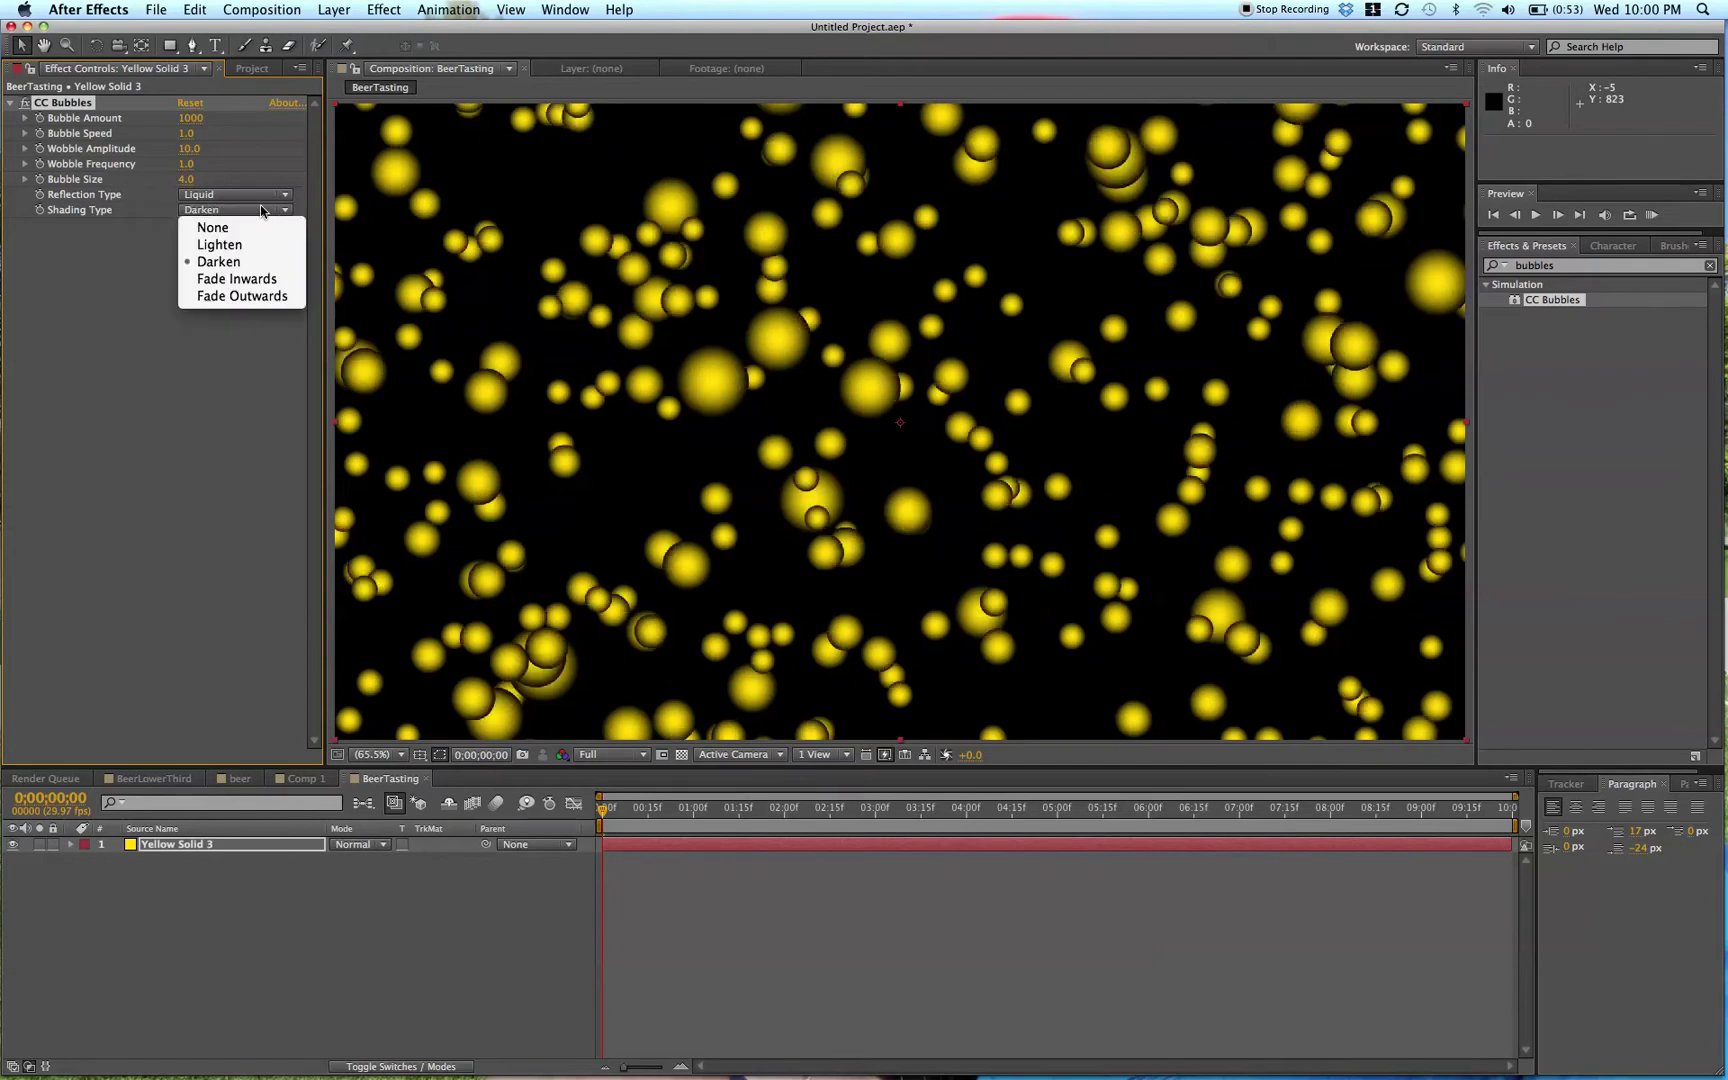
click(220, 245)
click(262, 212)
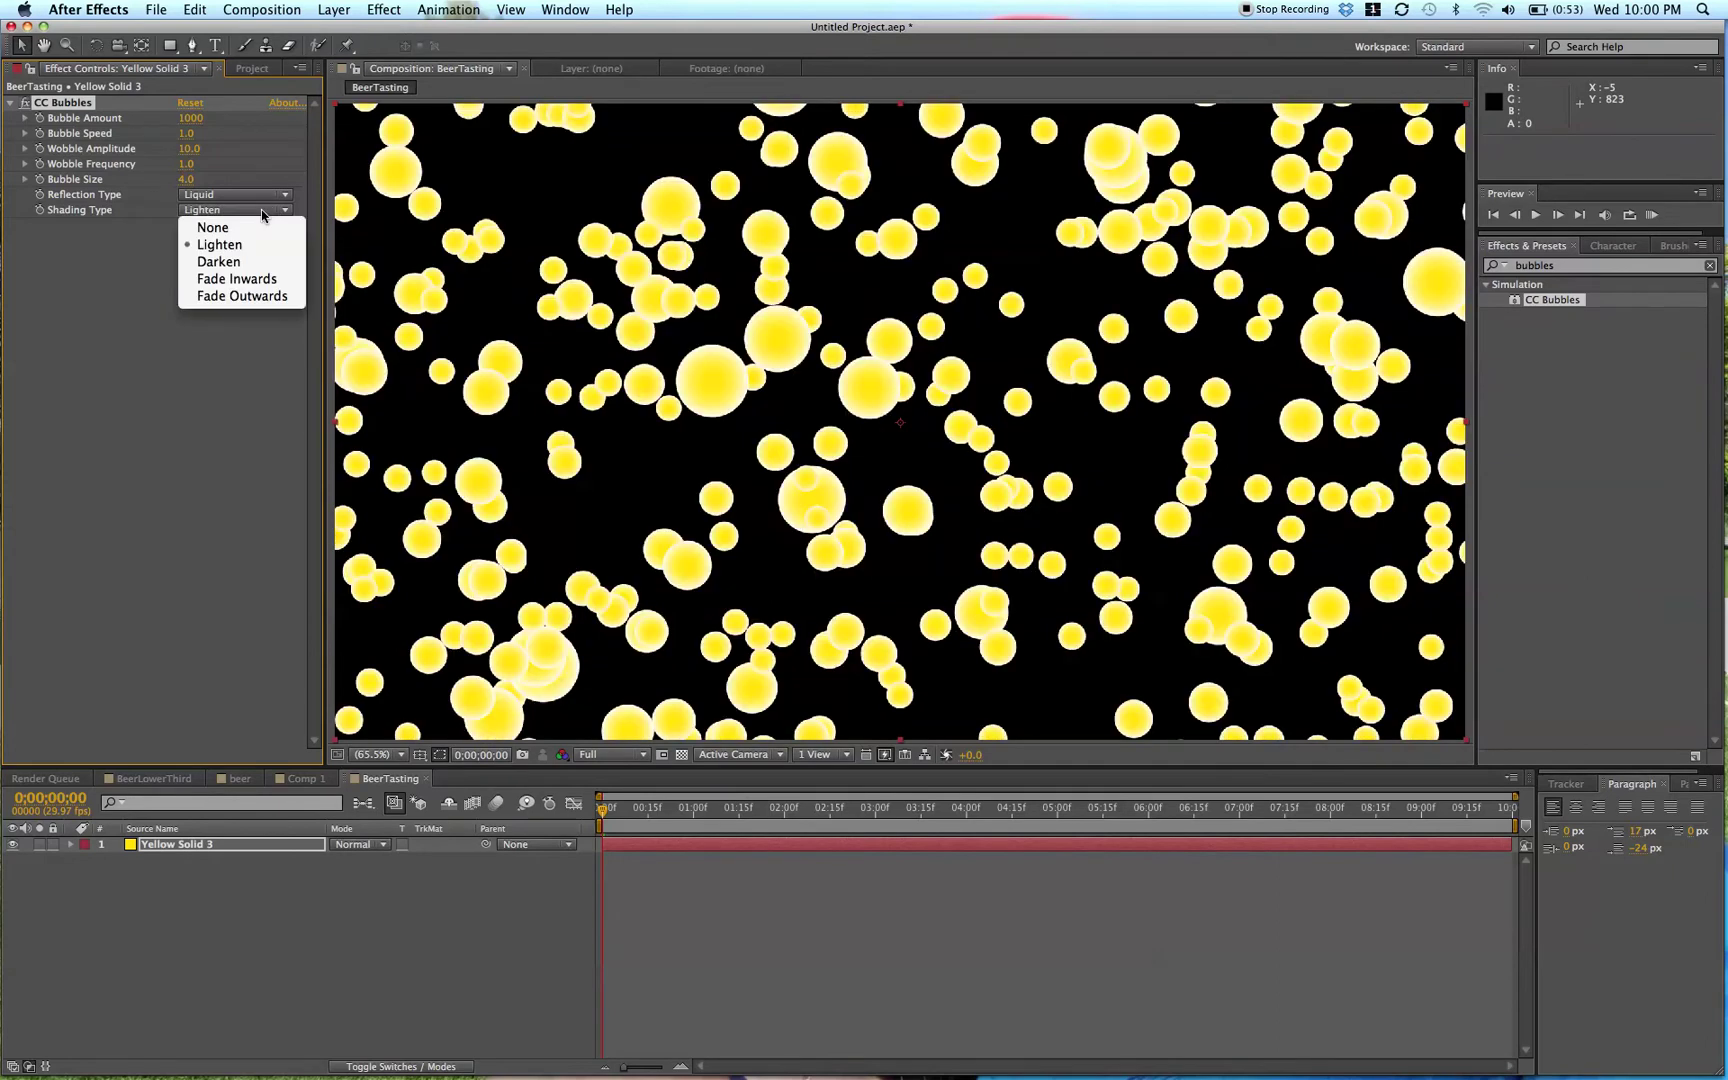
click(248, 279)
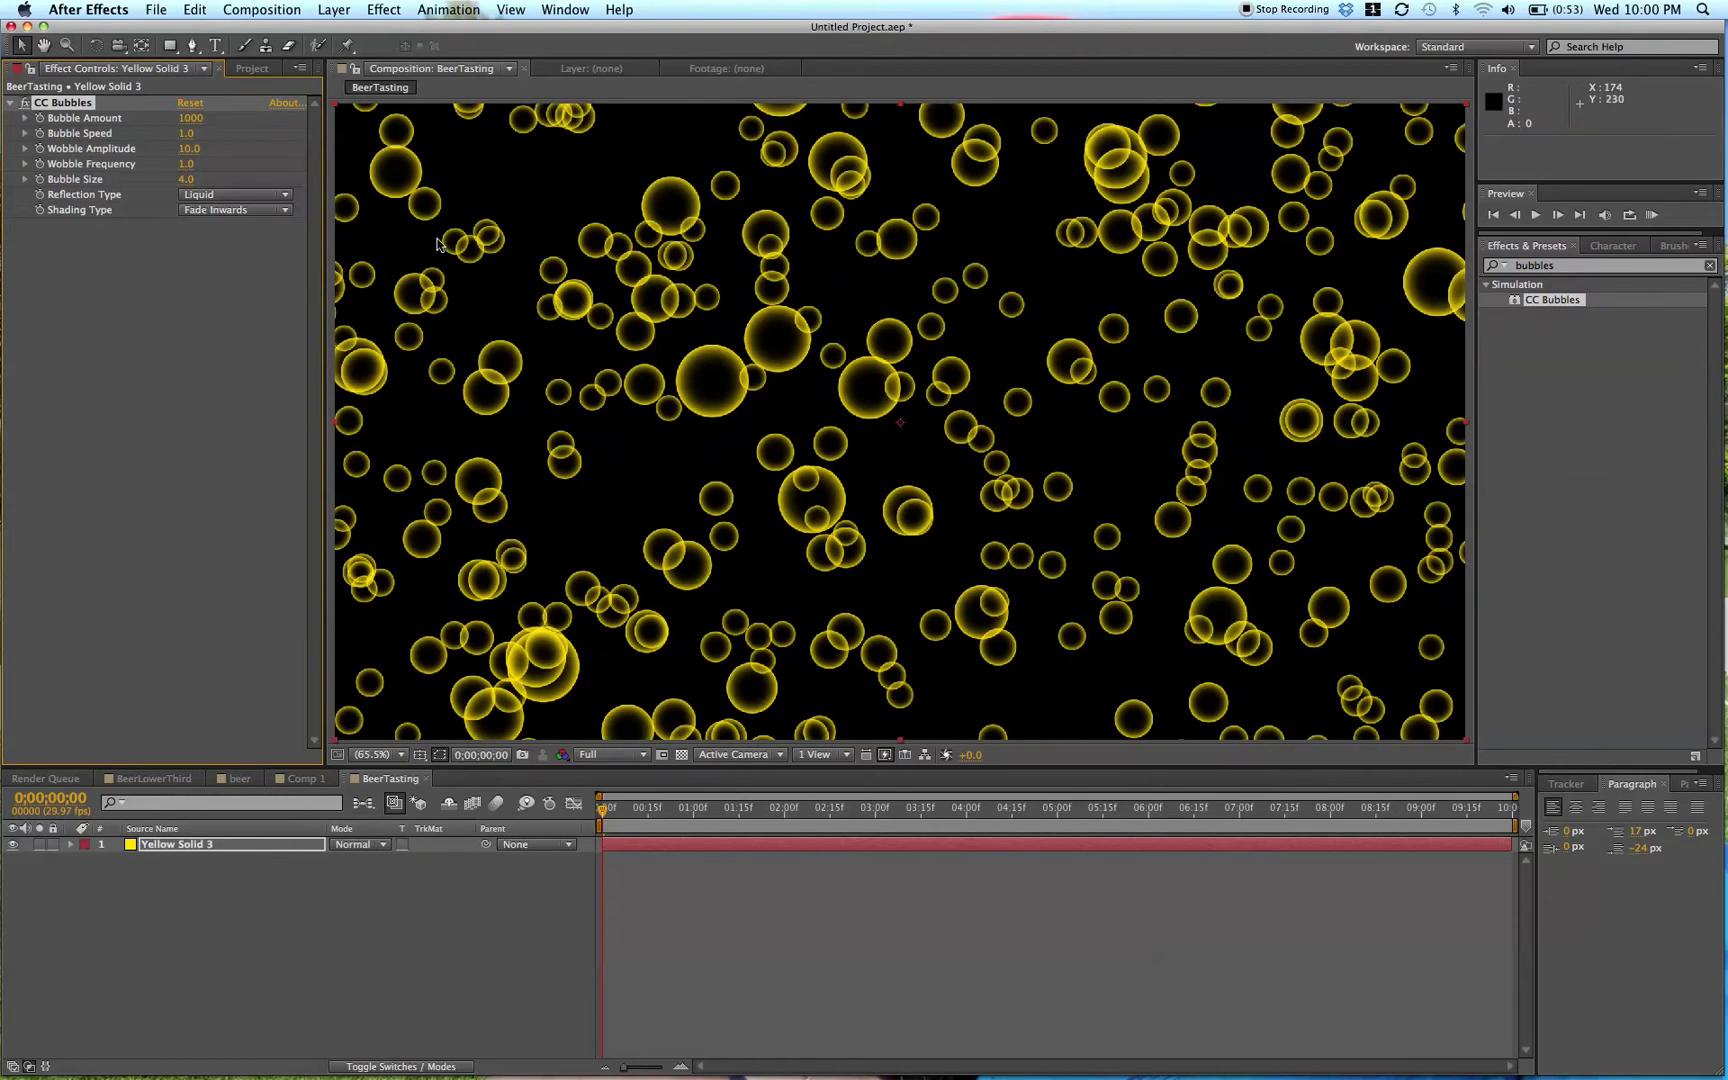
- Check the bubbles further along the timeline and set their Bubble Size to 1.5
drag(636, 808, 748, 815)
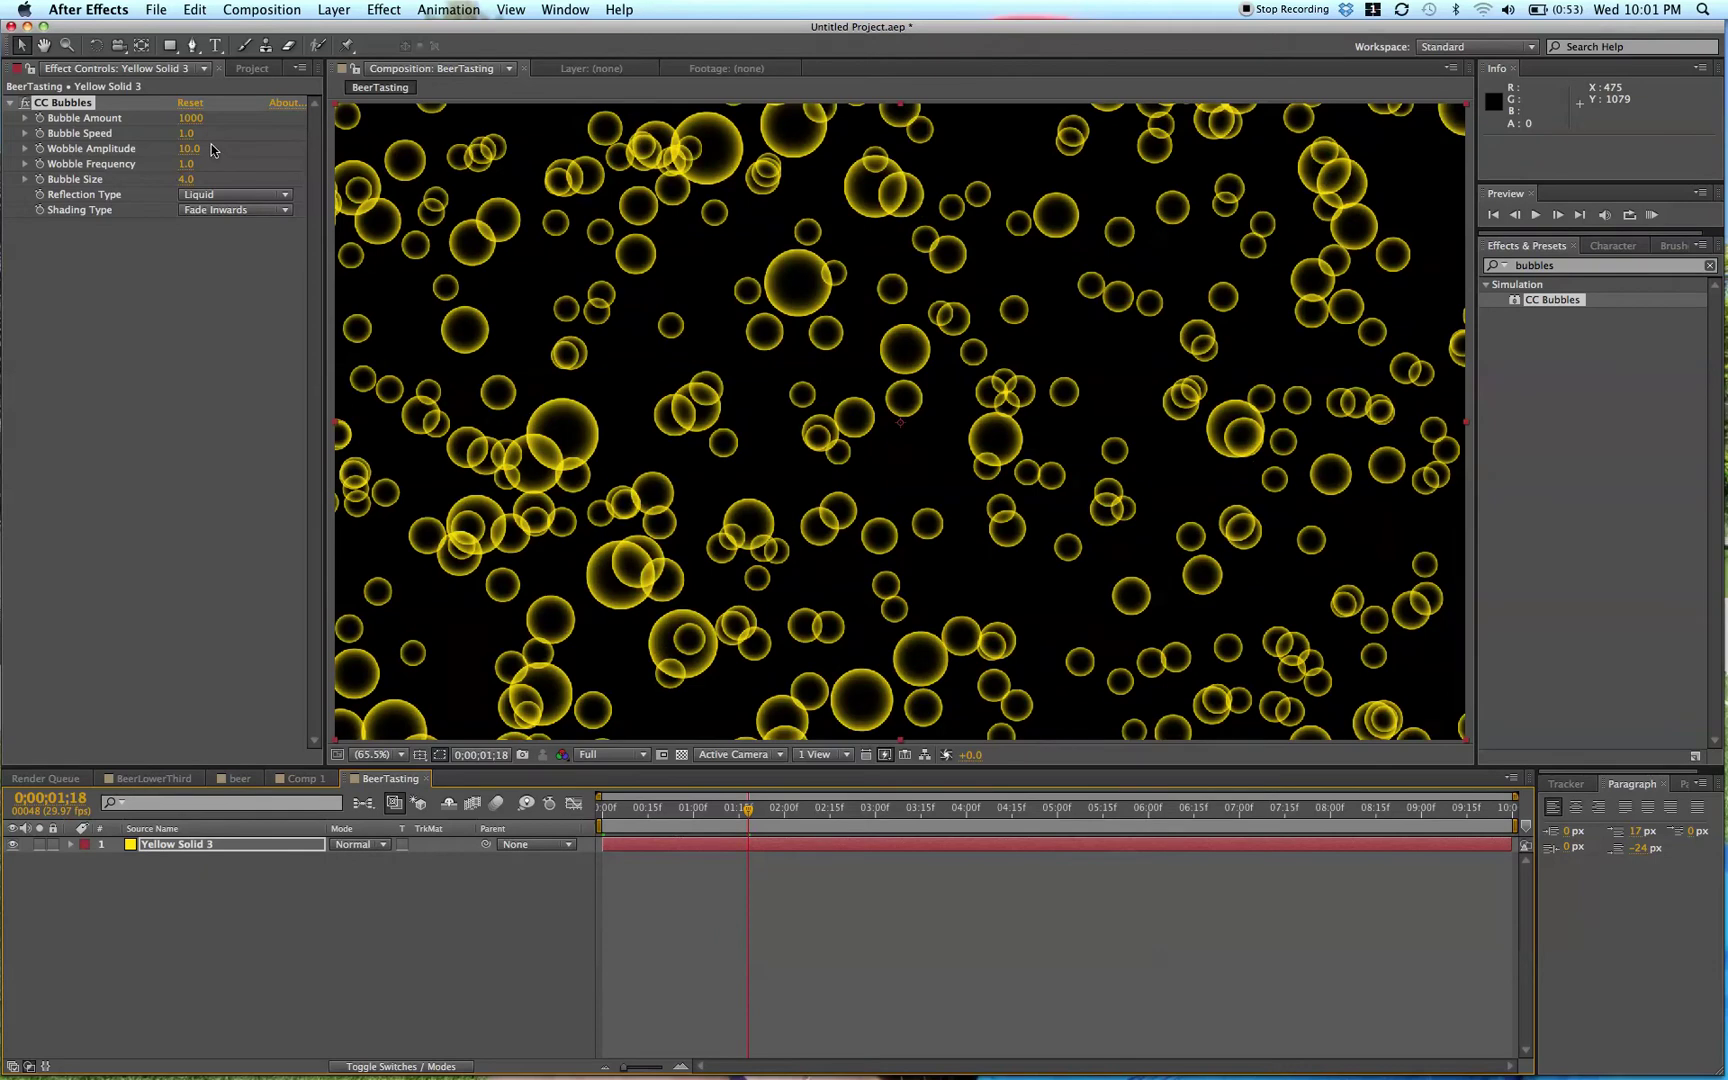
drag(180, 188, 56, 229)
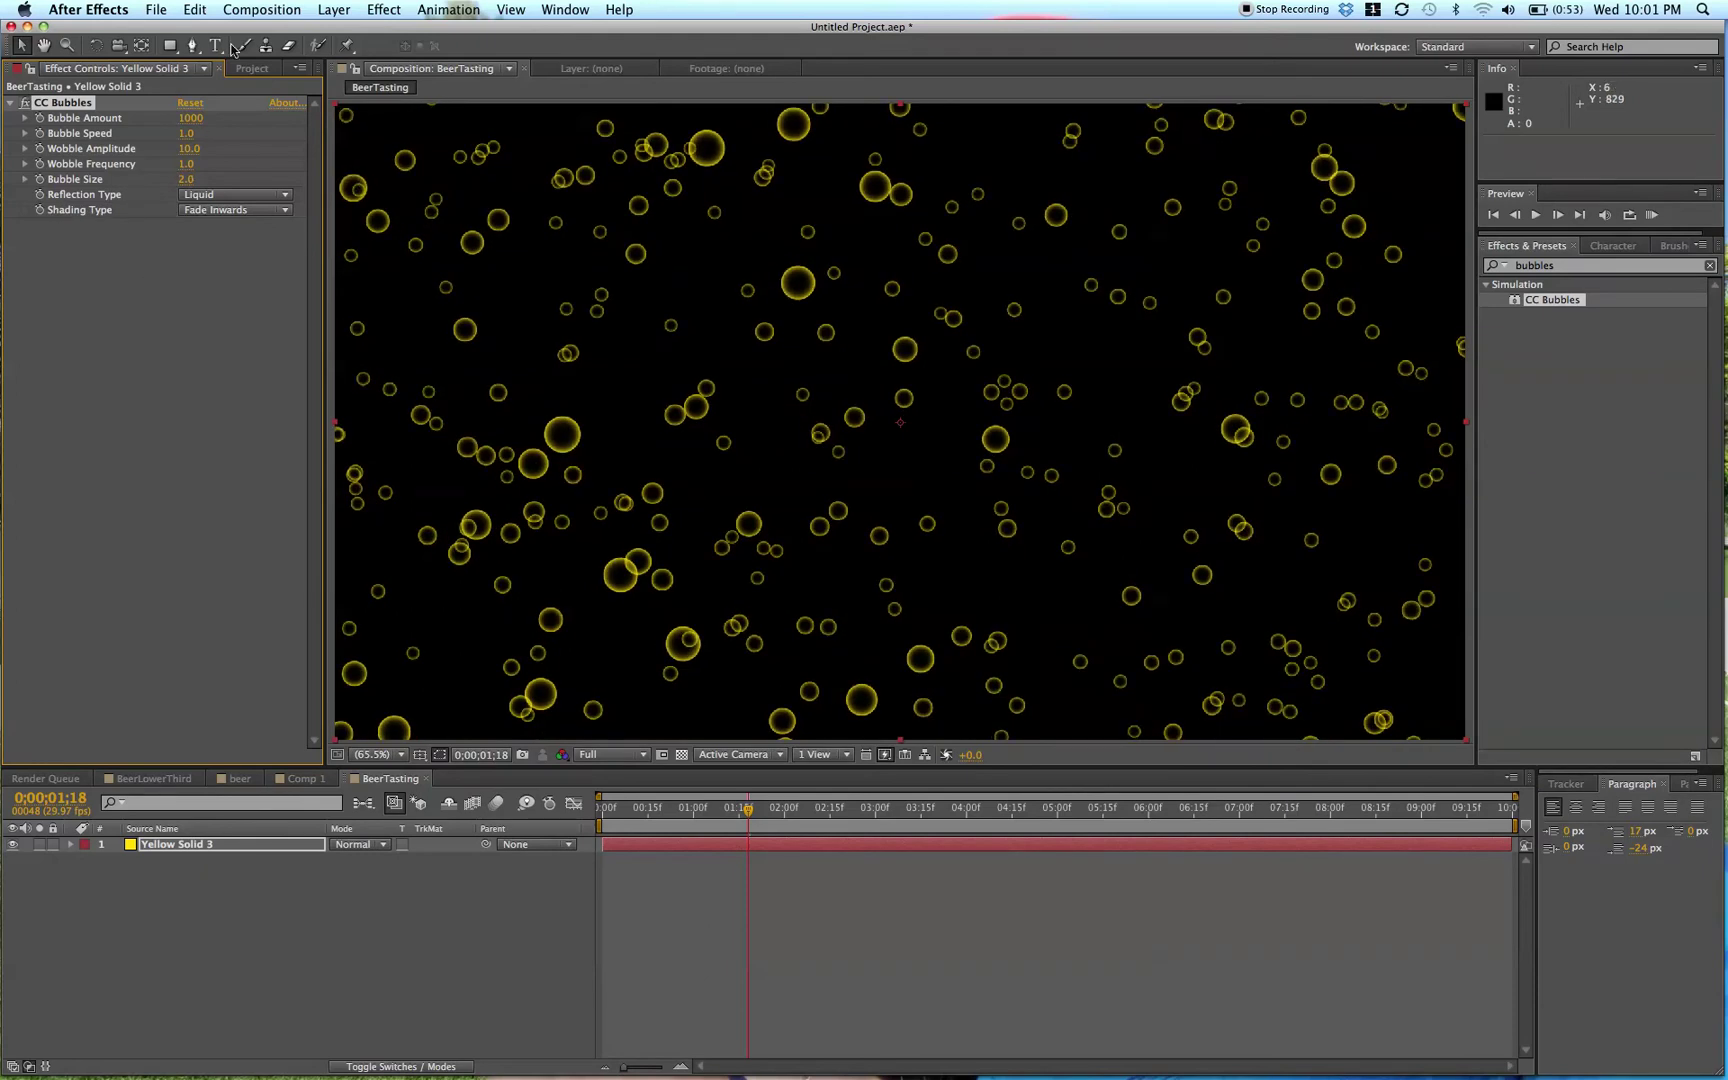
click(186, 179)
text(1.5)
key(Return)
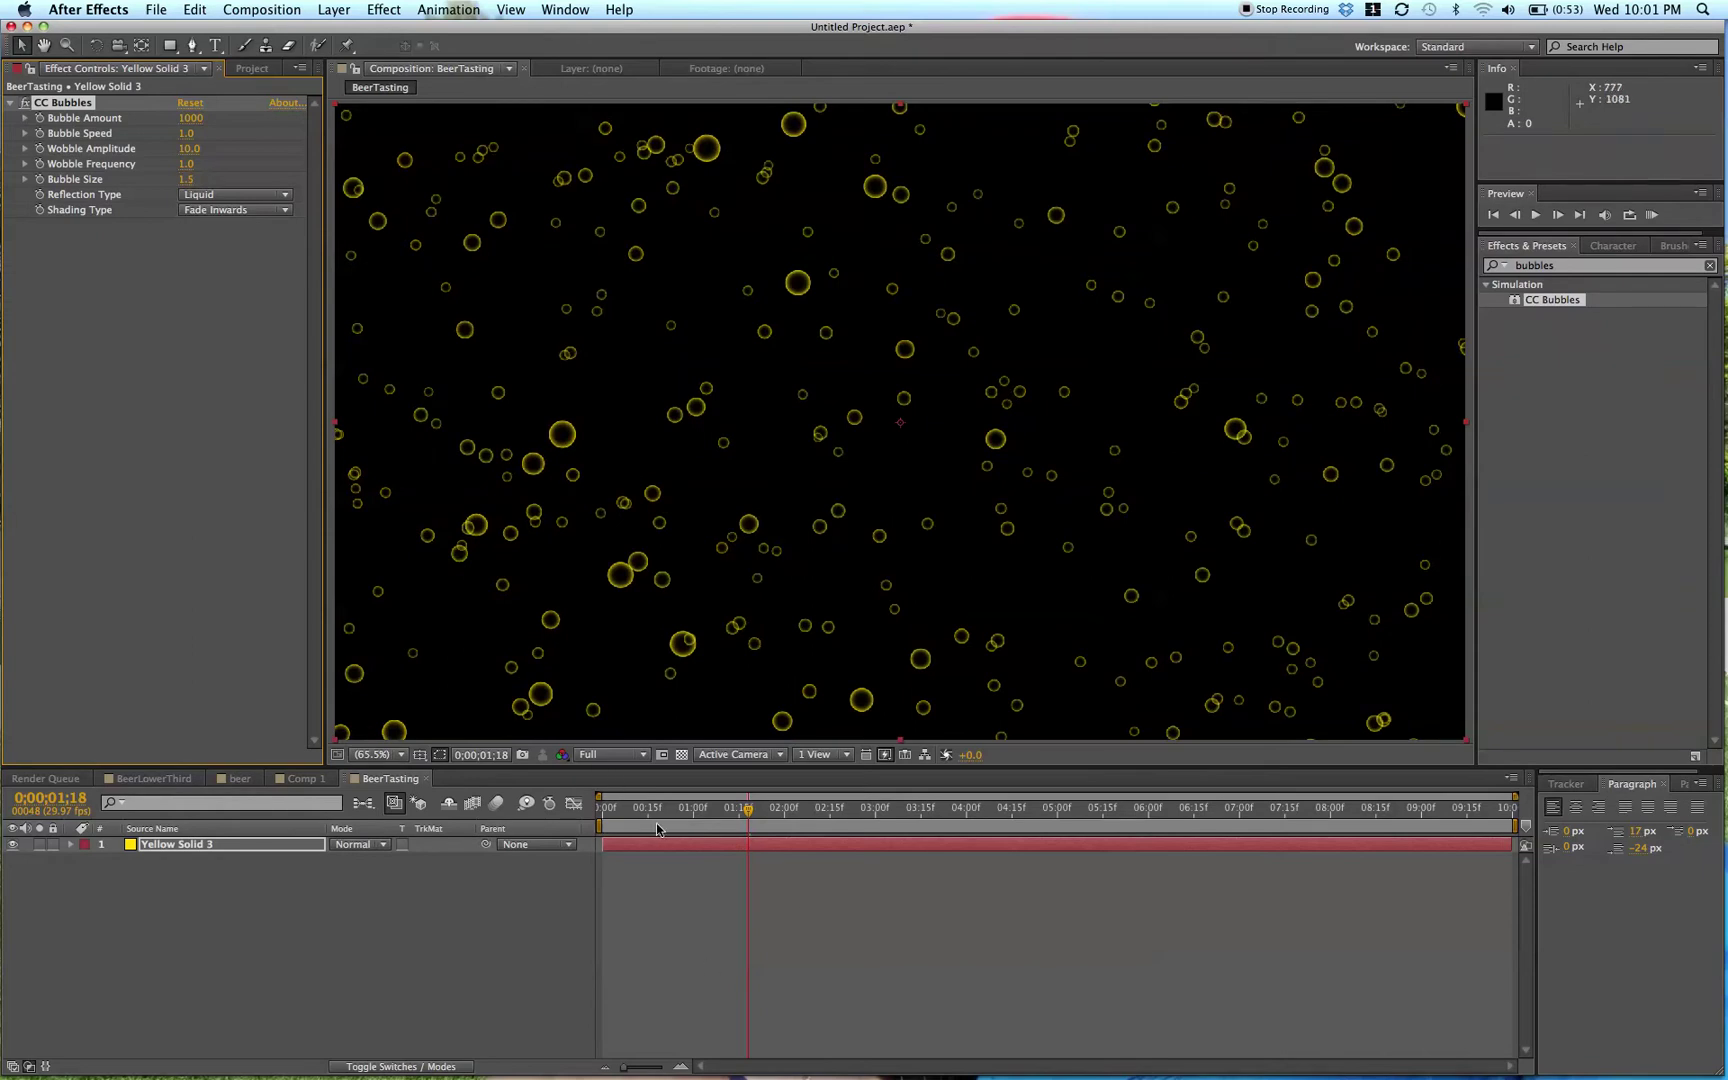
- Return to the start of the timeline and duplicate the yellow bubble solid layer
click(607, 826)
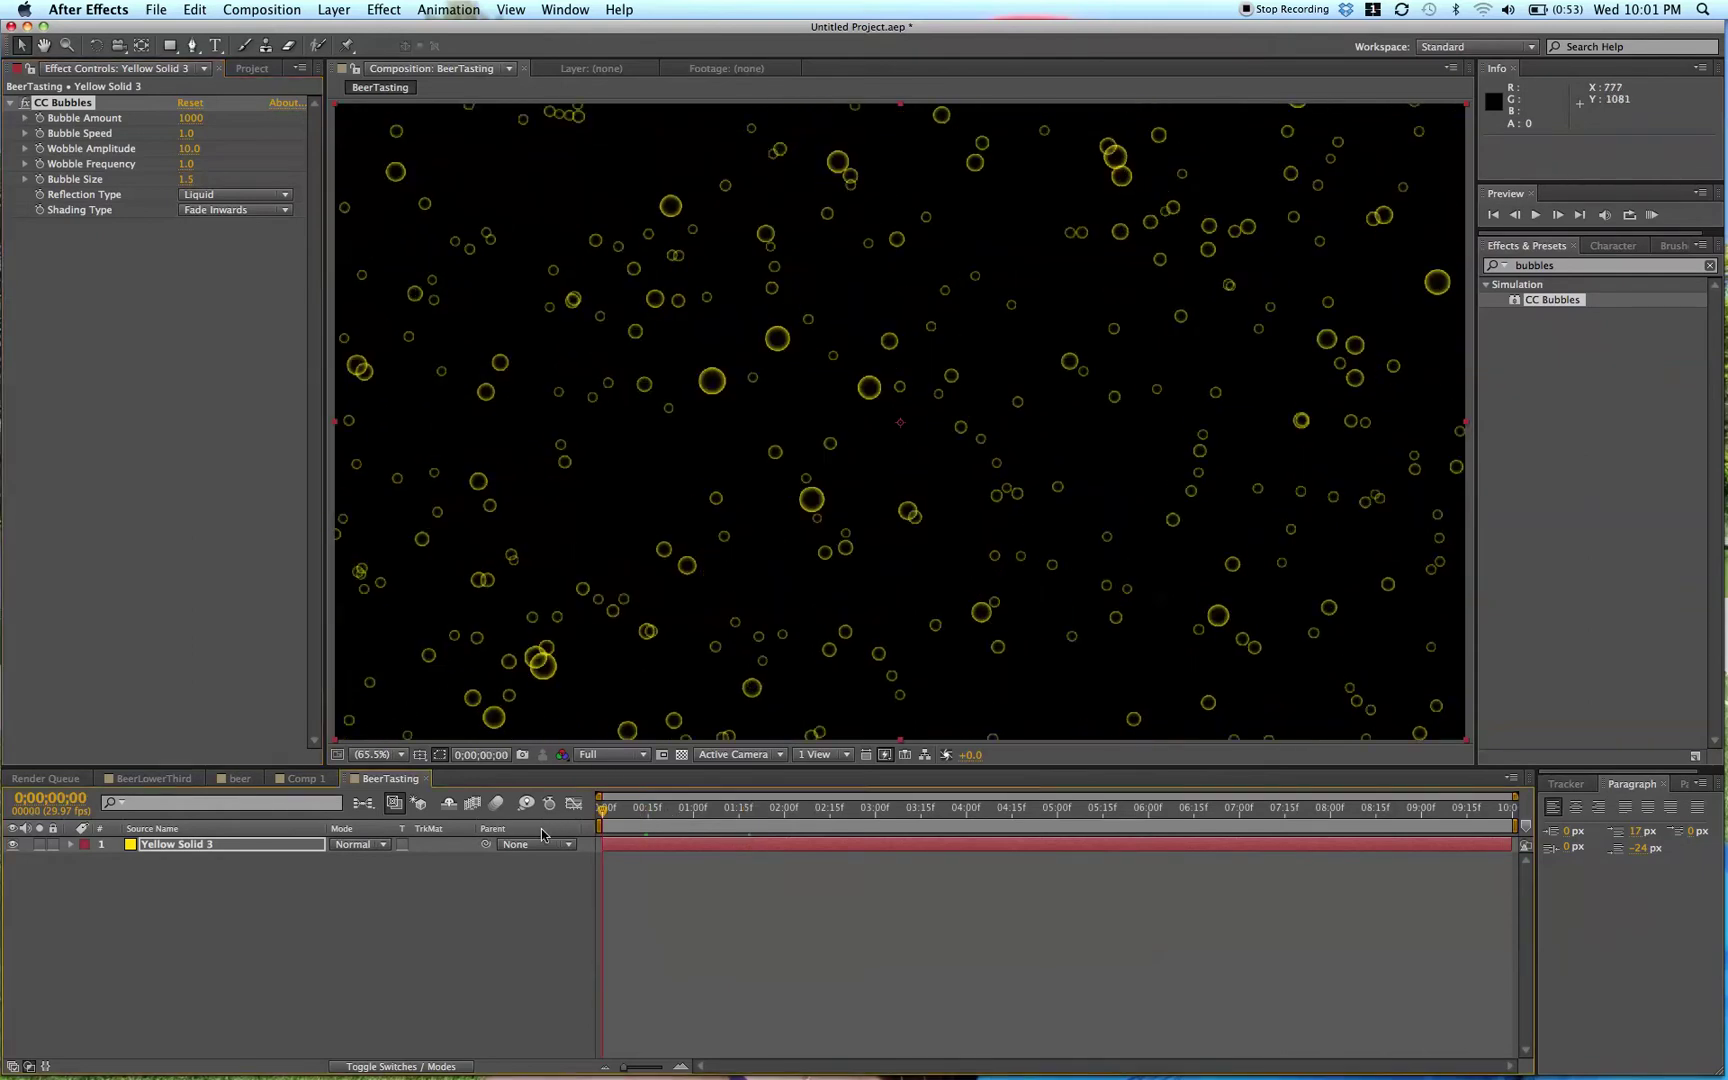
click(655, 843)
key(ctrl+d)
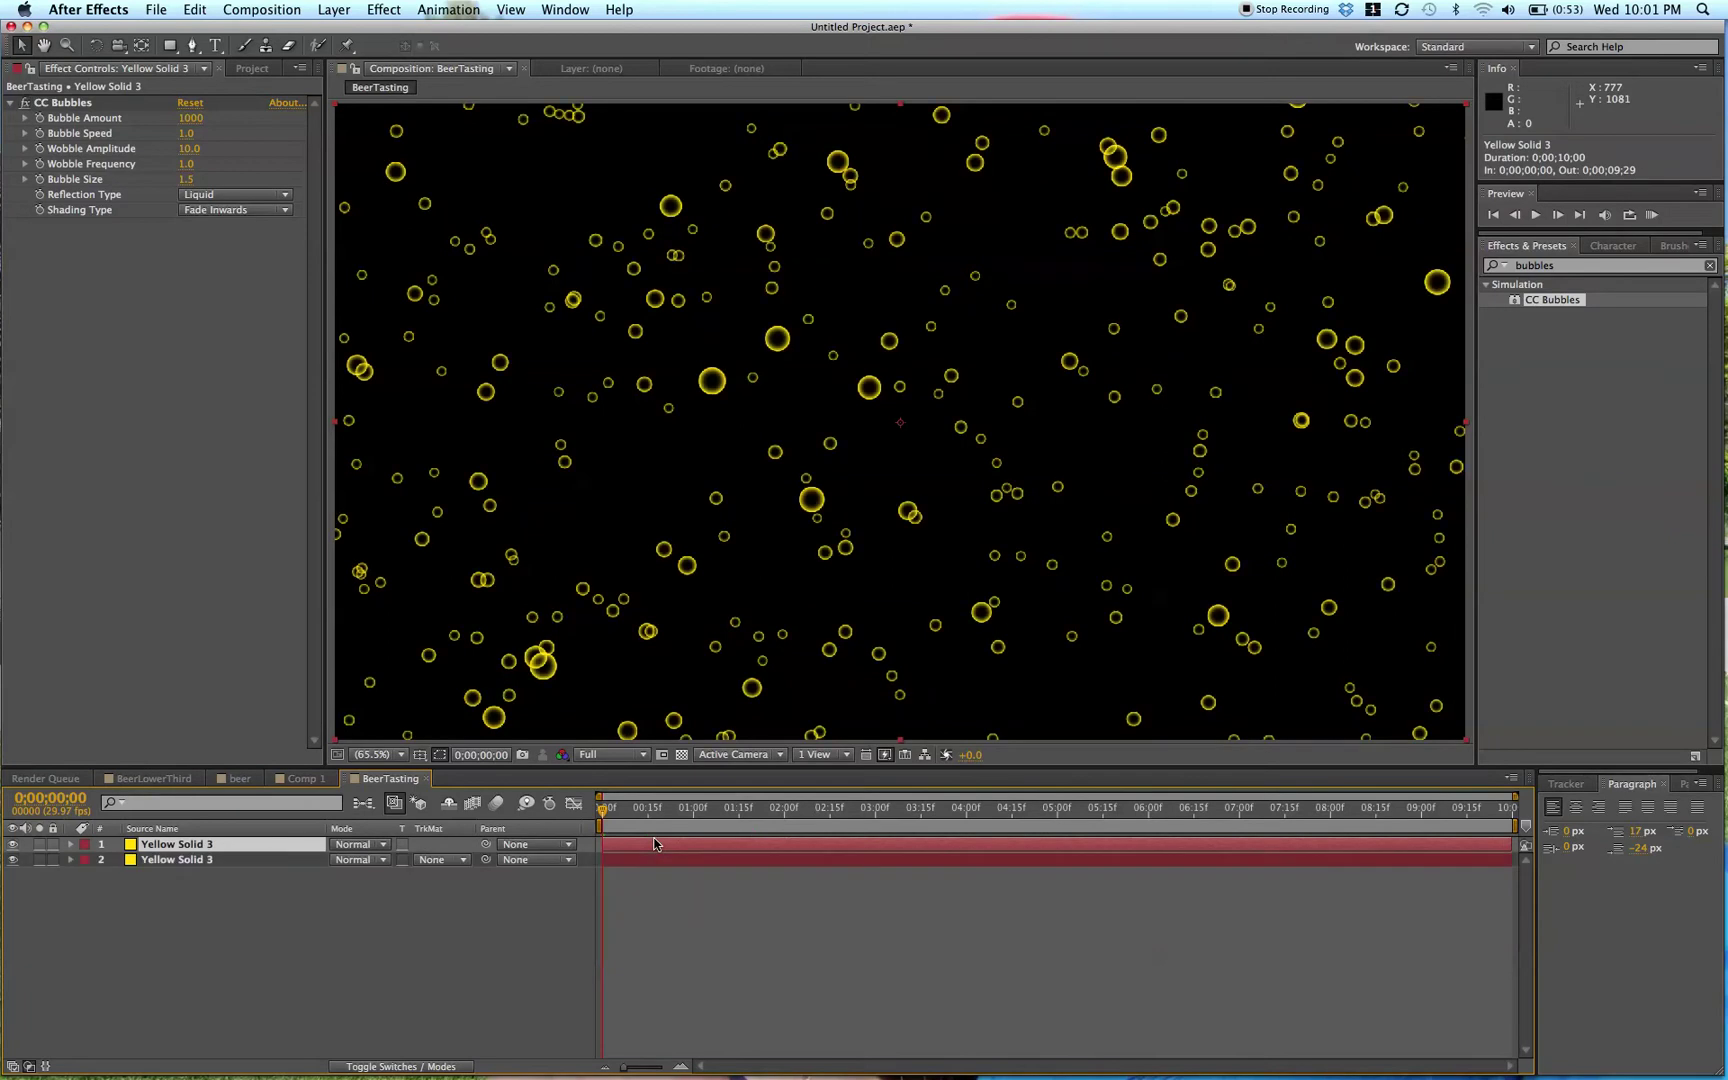
- Remove the CC Bubbles effect from the lower of the two yellow solid layers
click(643, 860)
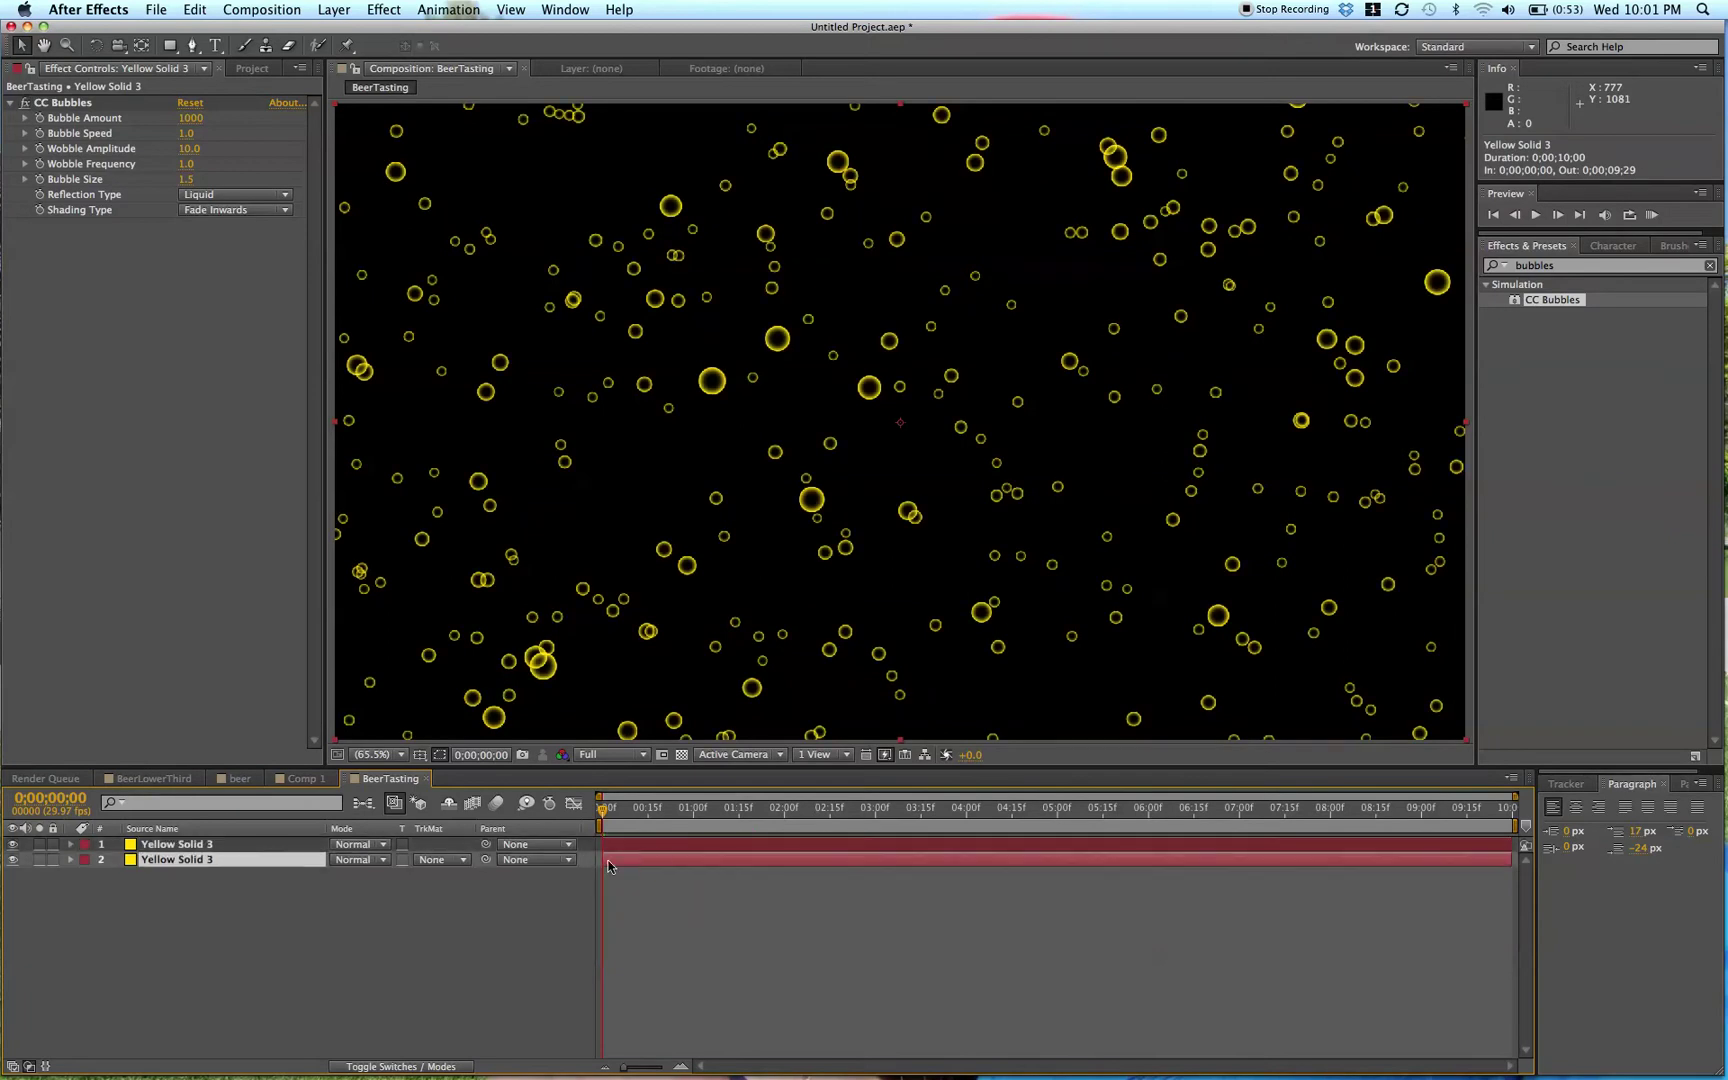
click(42, 104)
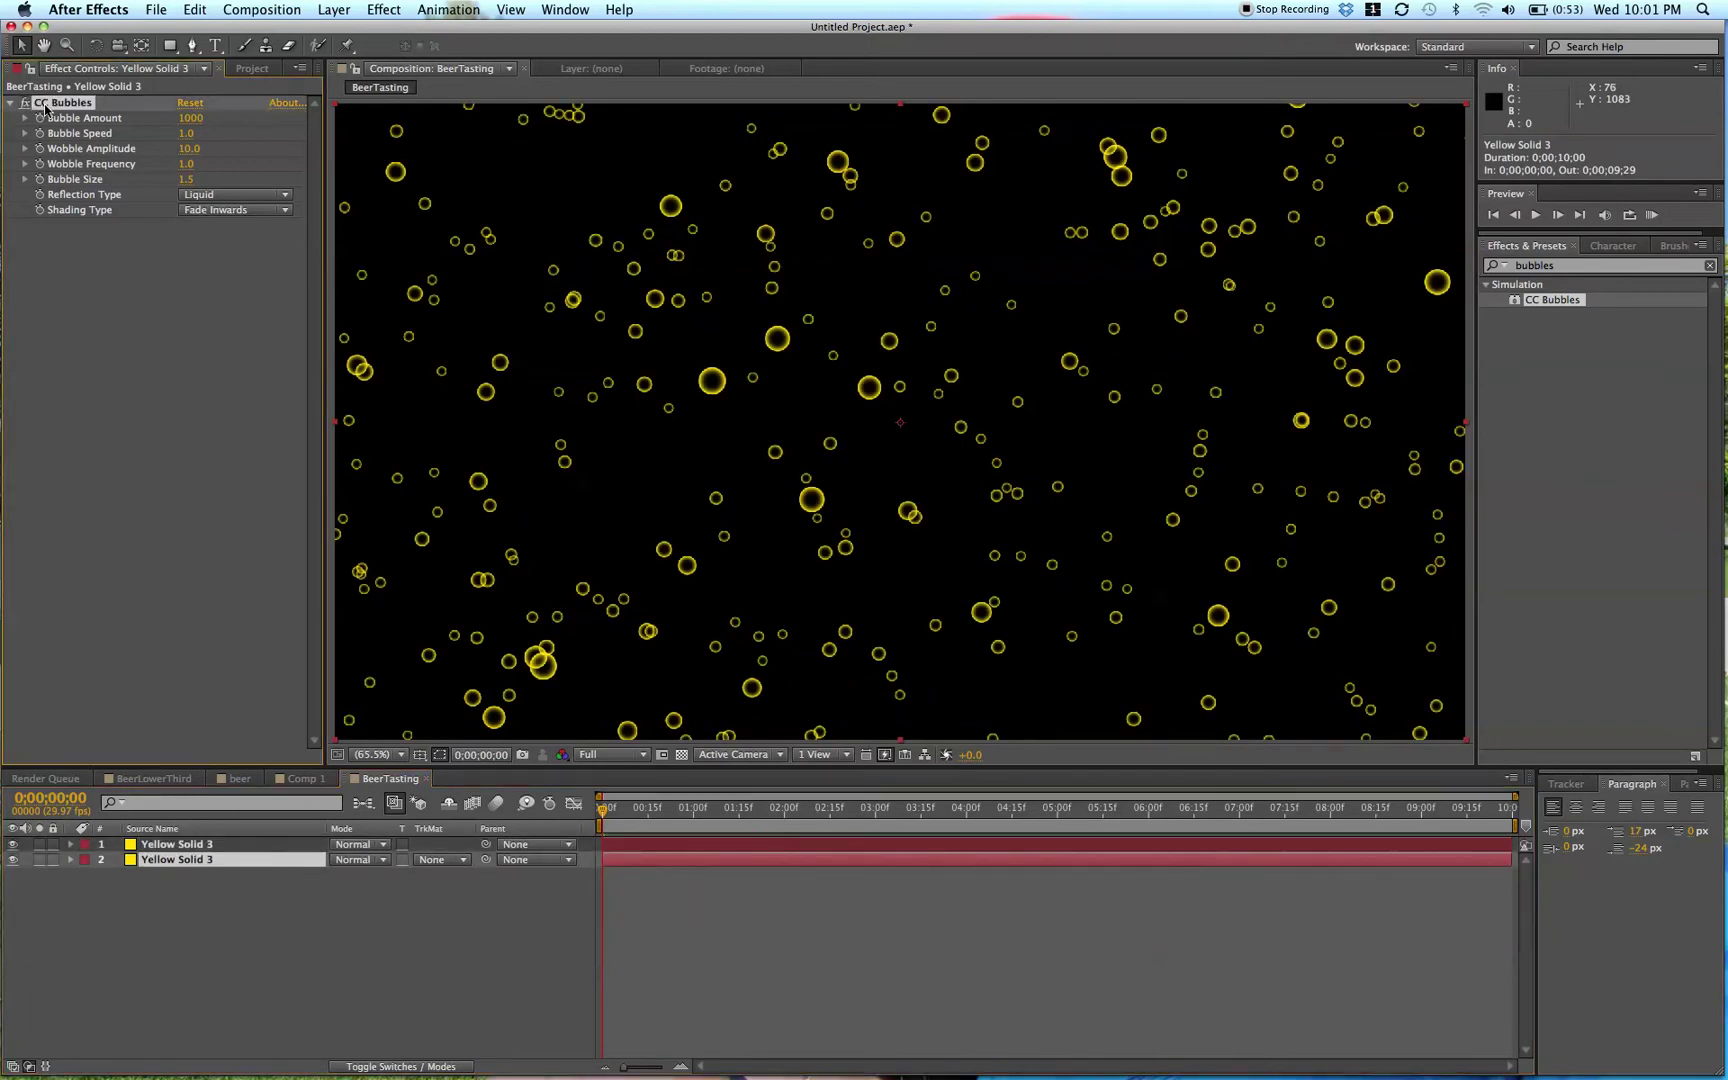
key(Delete)
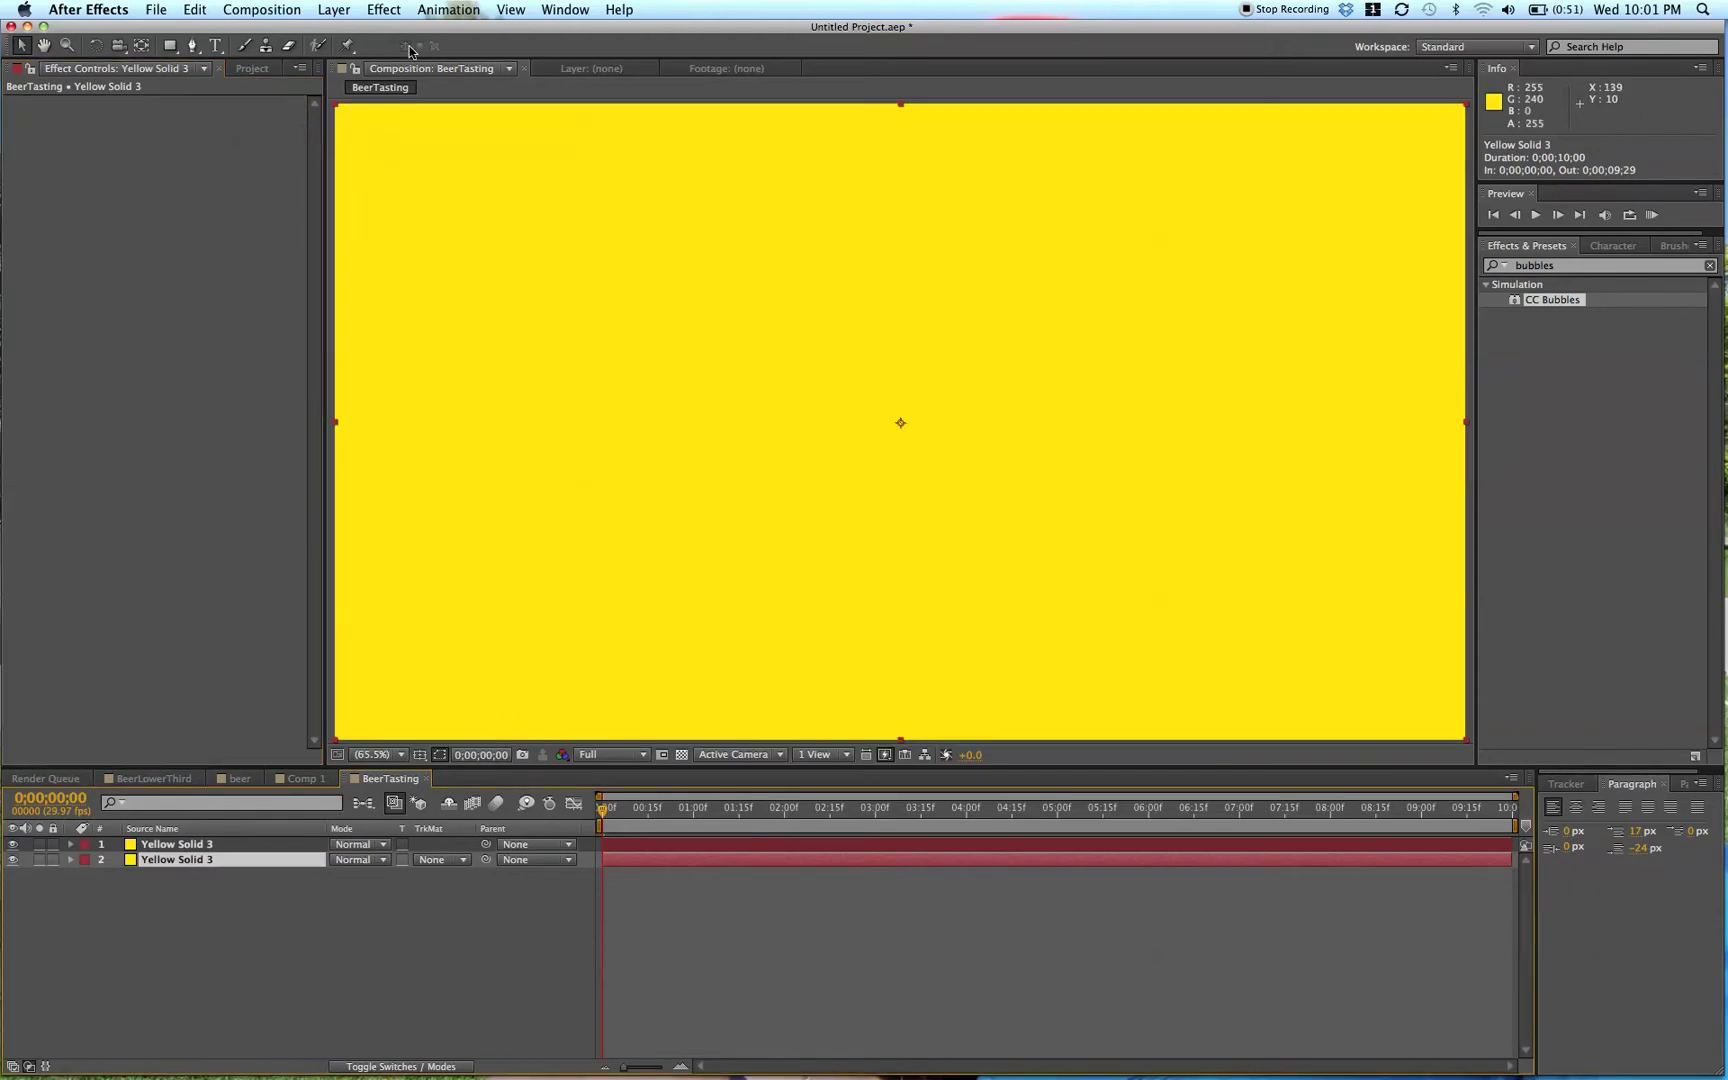
- Recolor the lower solid to a darker golden yellow, RGB 237, 206, 0, creating a new solid for that layer only
click(338, 9)
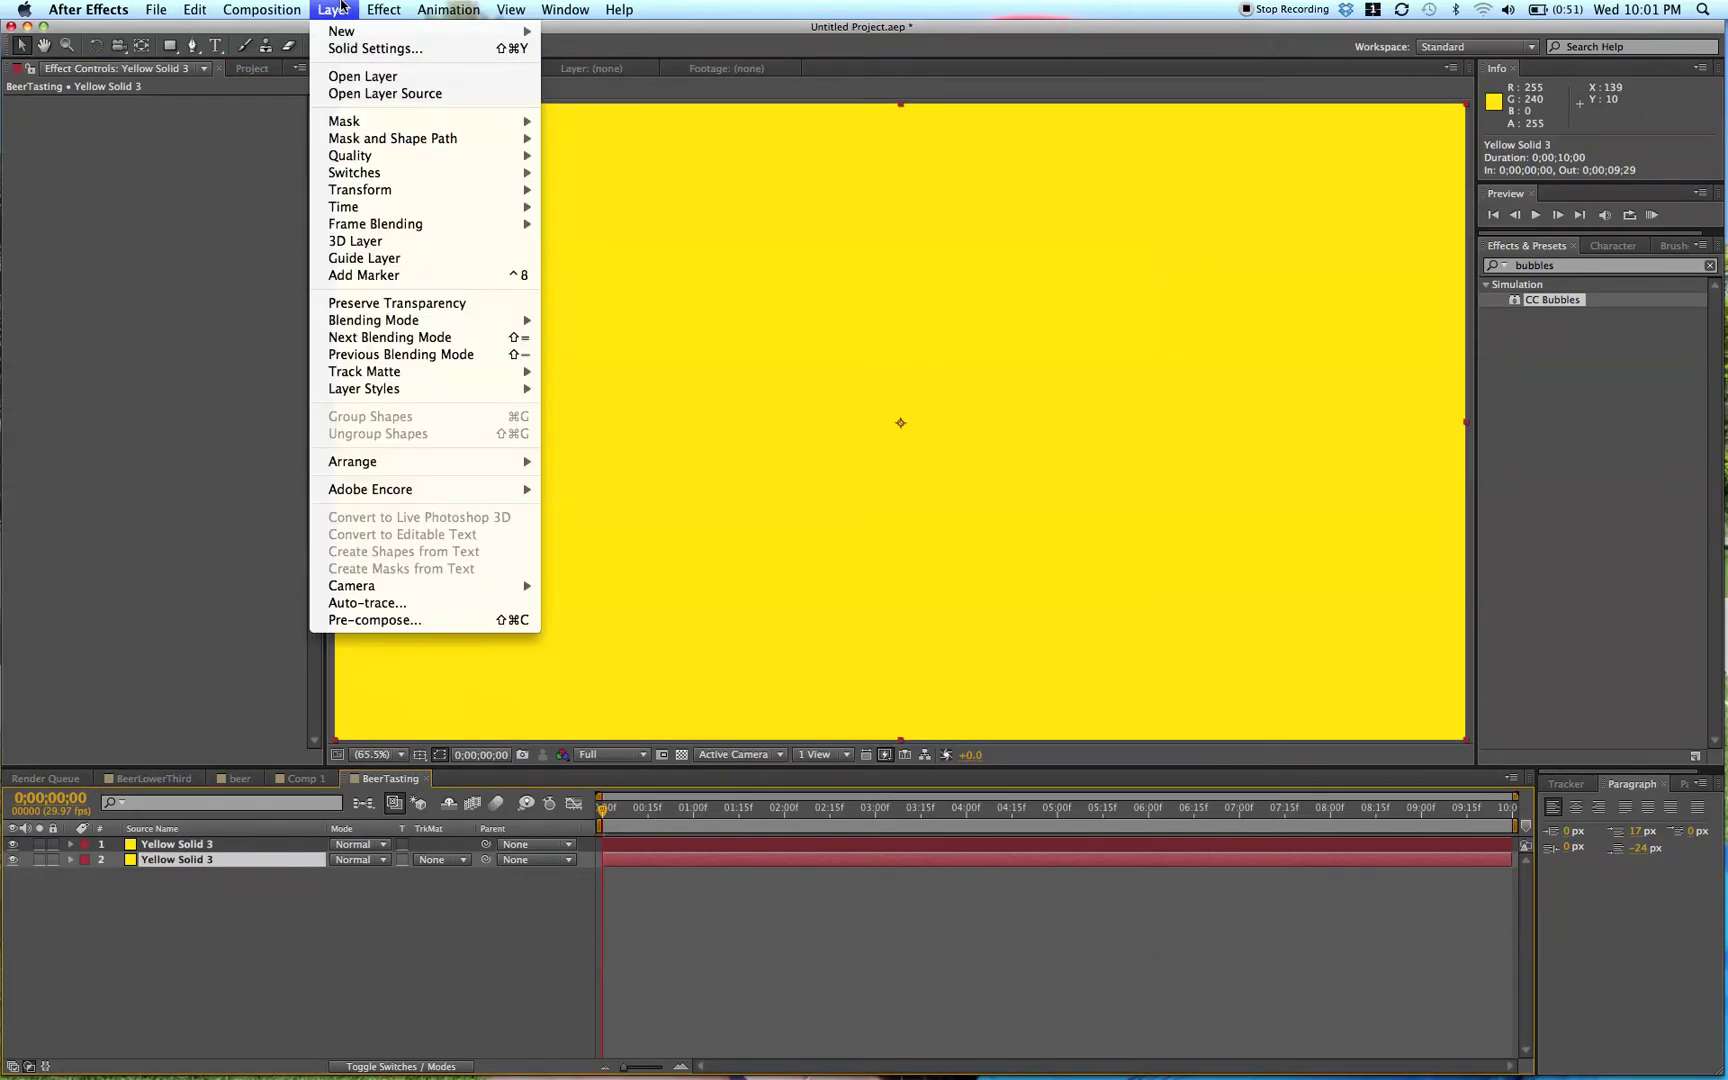
click(350, 48)
click(270, 657)
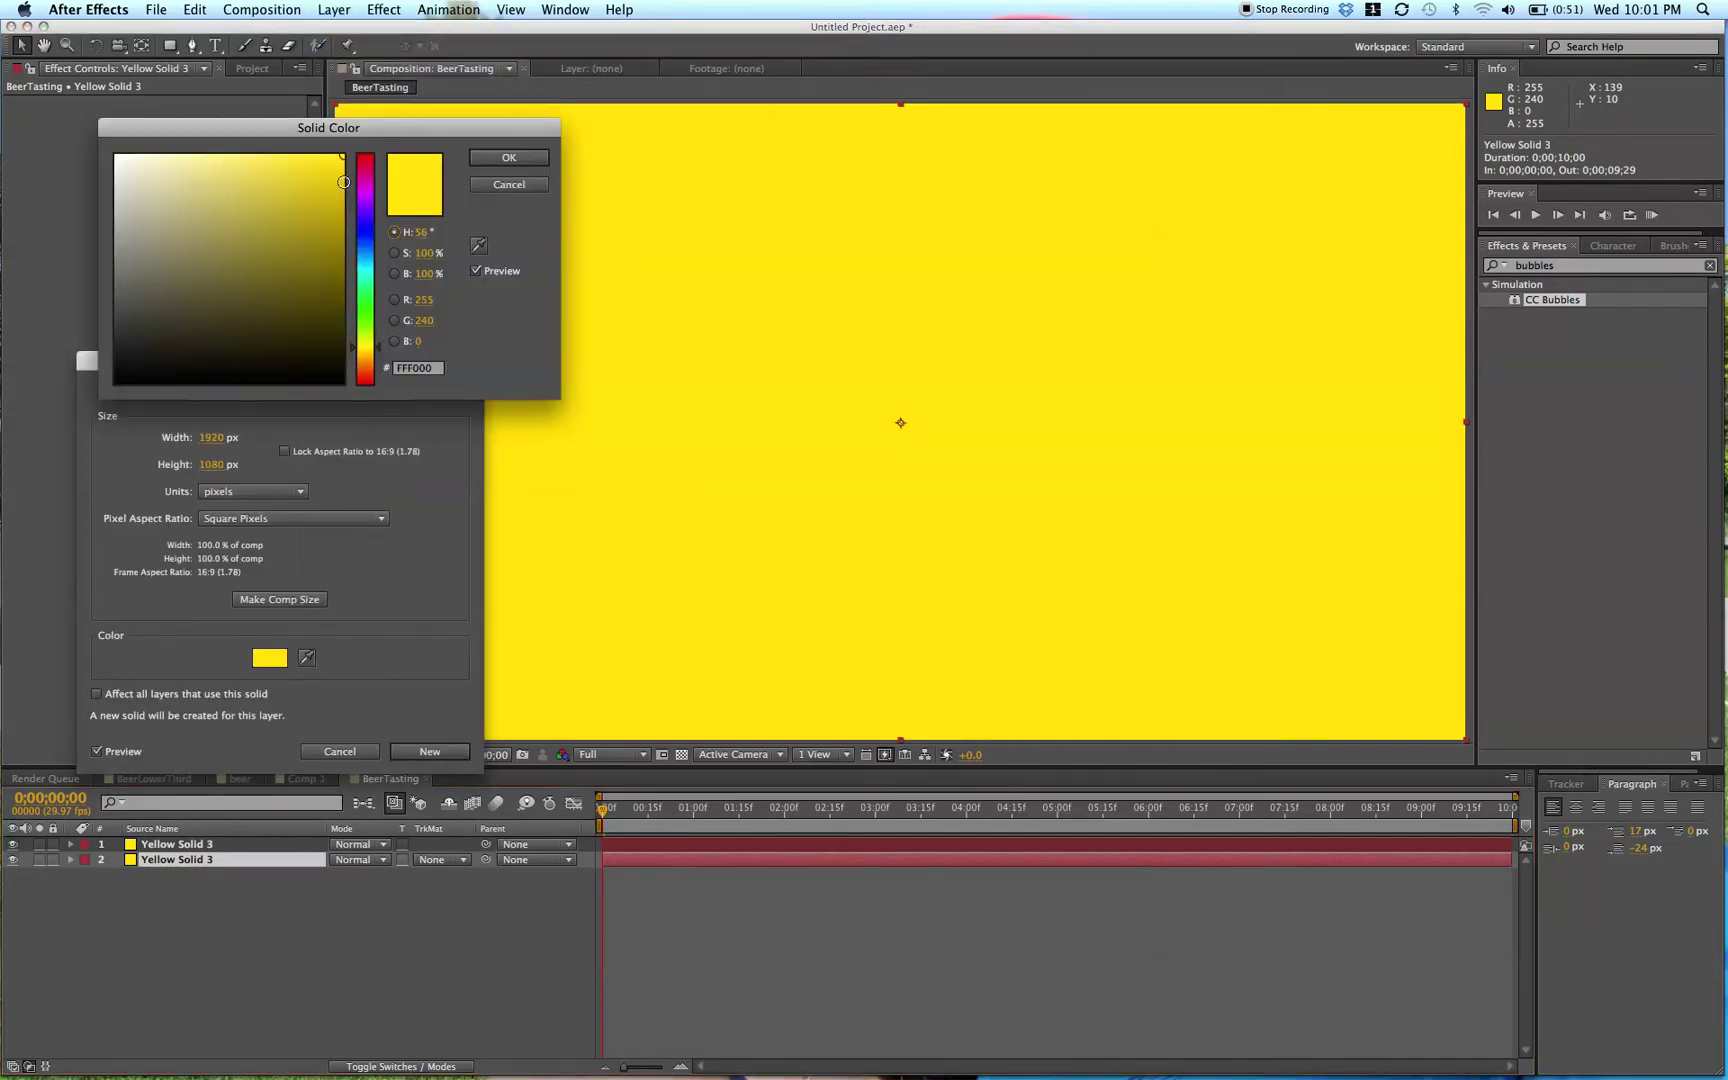
click(378, 352)
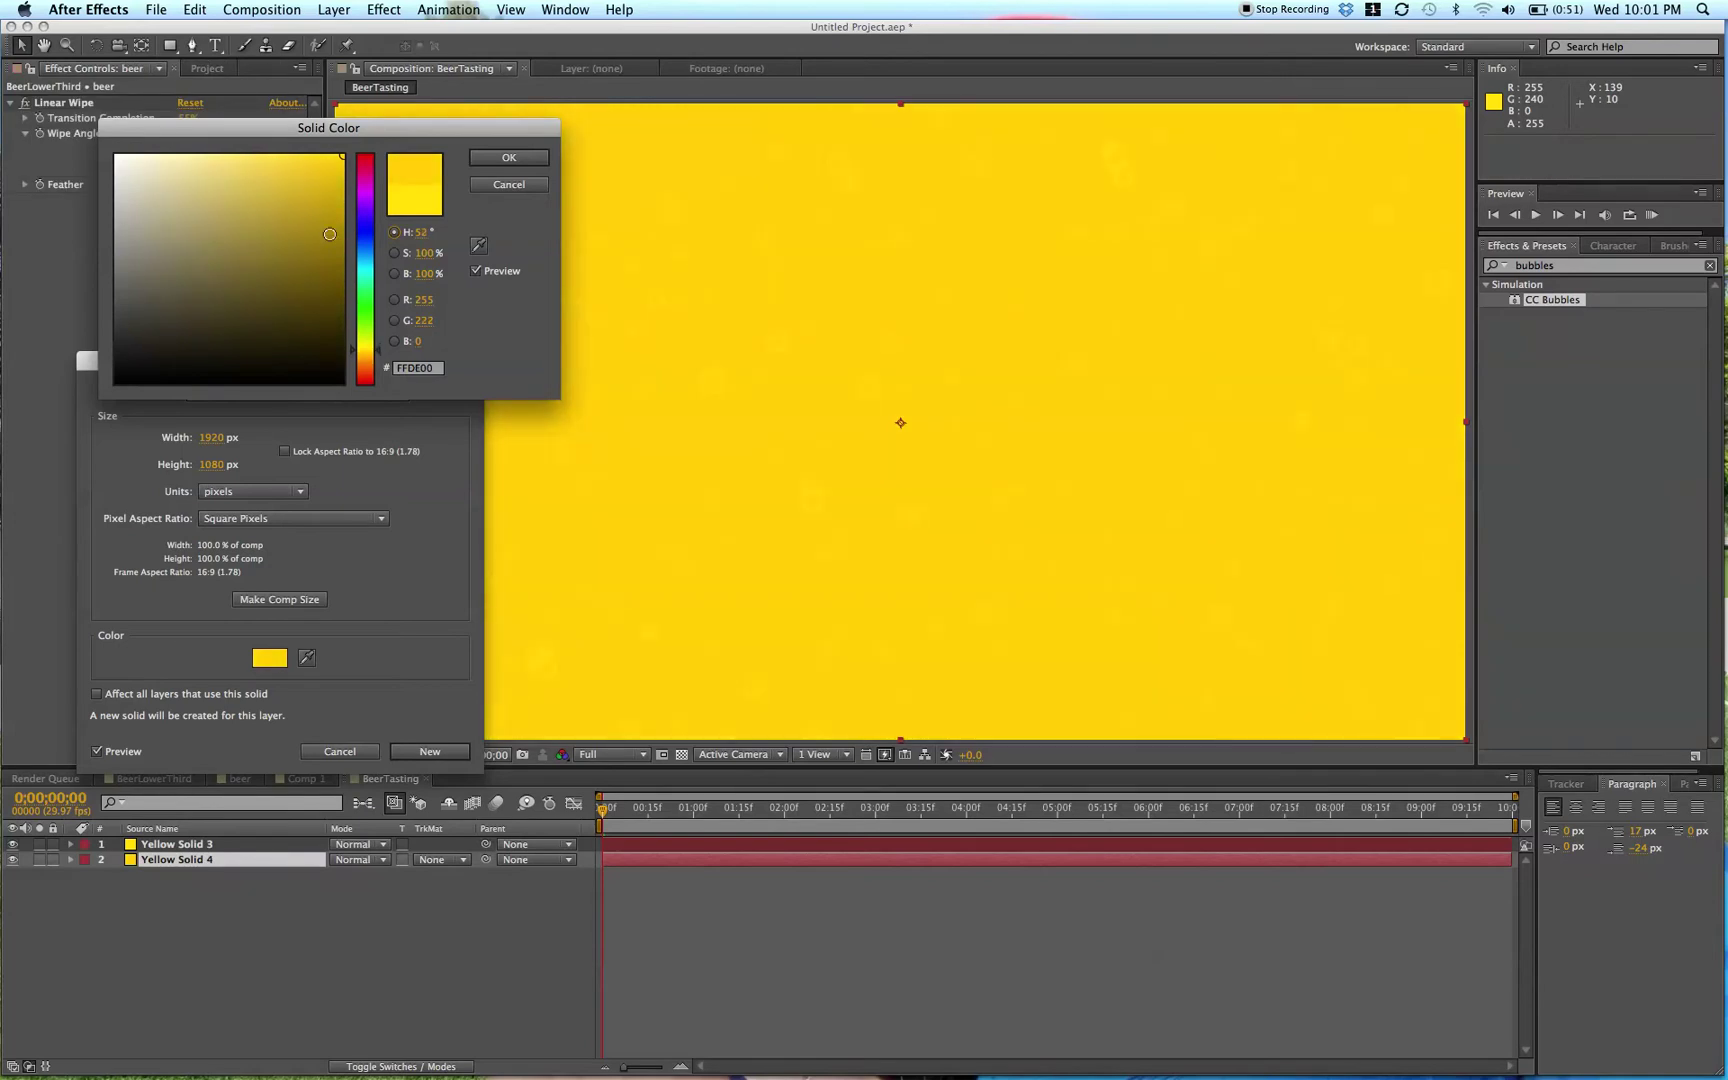
click(343, 163)
click(343, 170)
click(537, 165)
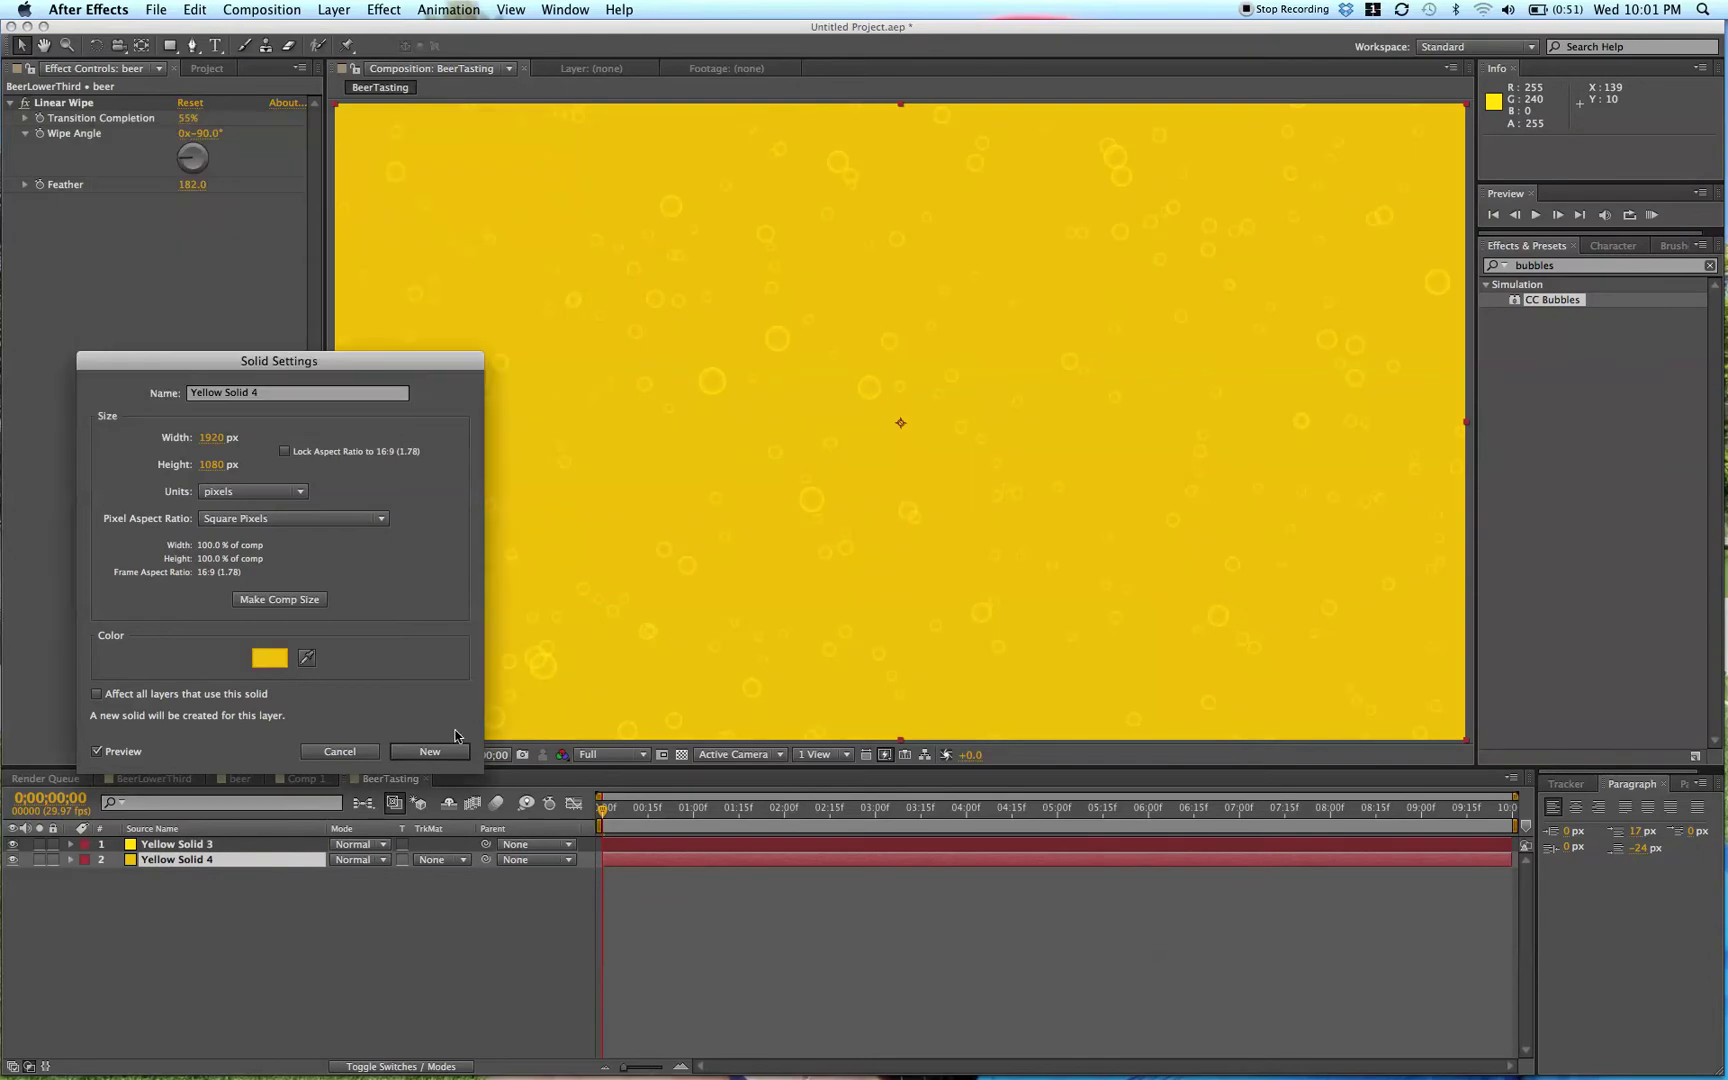
click(429, 751)
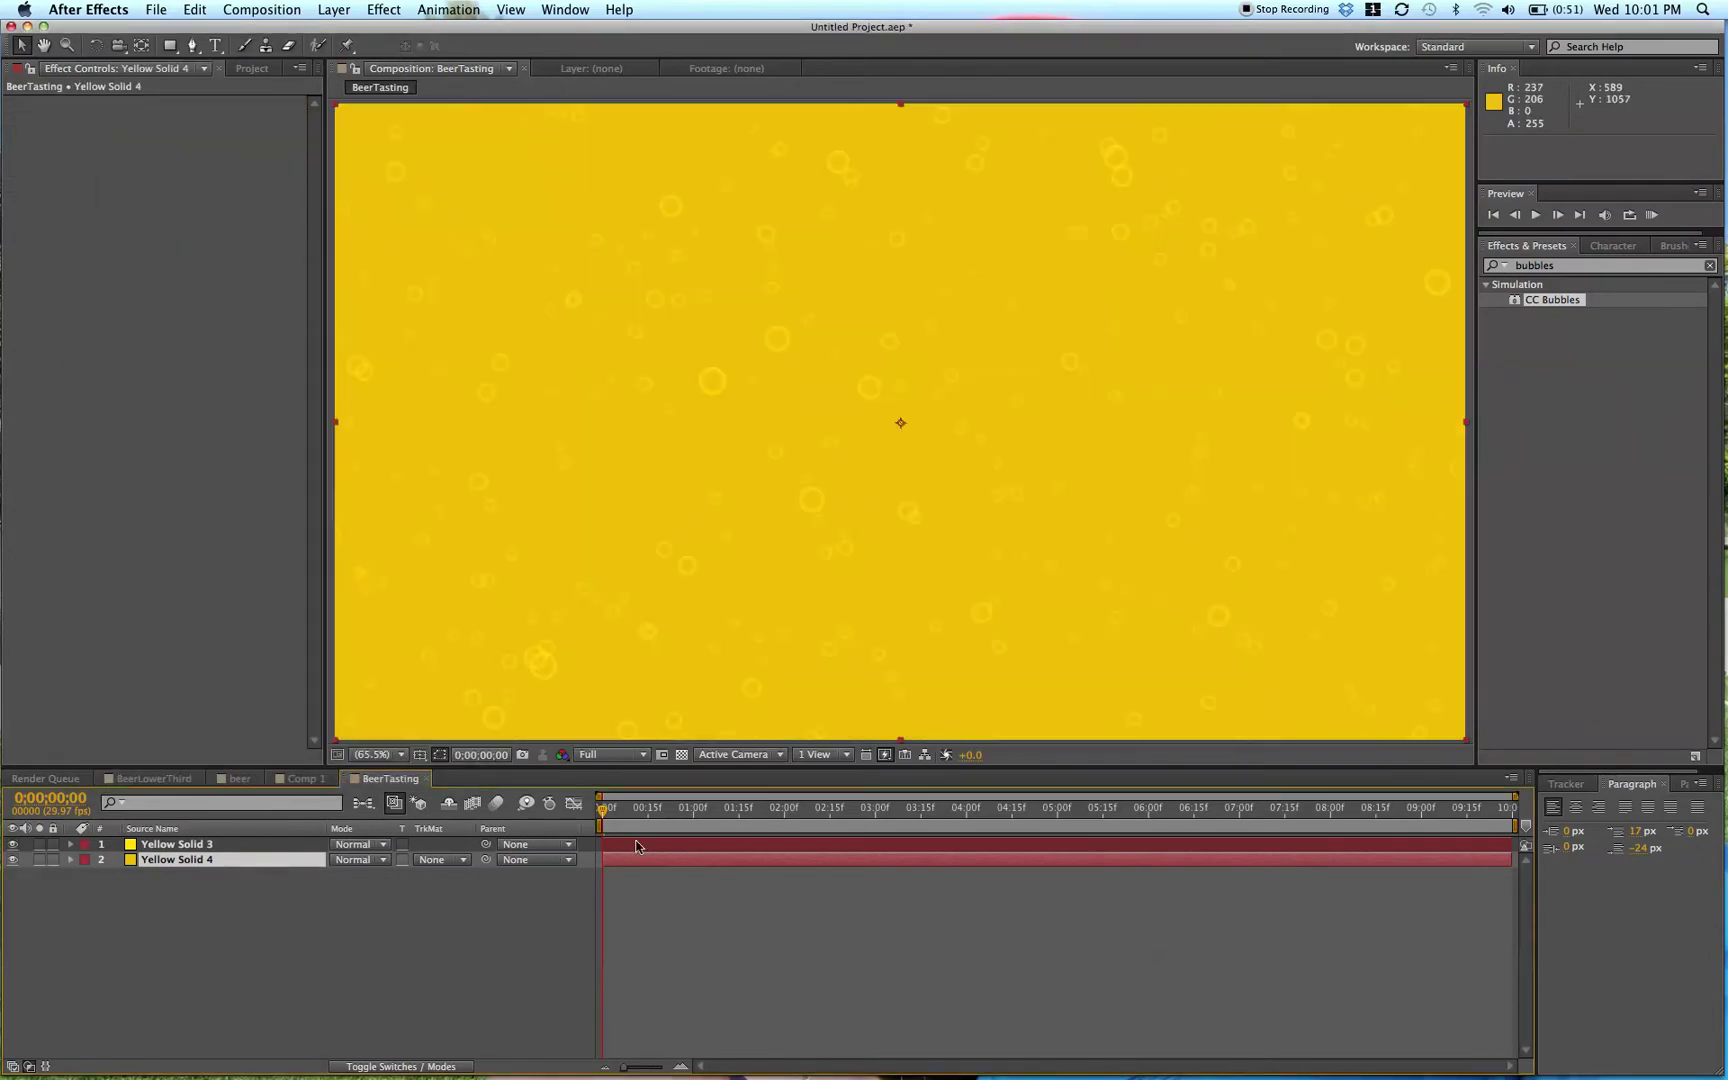
- Rename the upper layer Bubbles and the lower layer Beer
click(180, 845)
key(Return)
text(Bubbles)
key(Return)
click(175, 860)
key(Return)
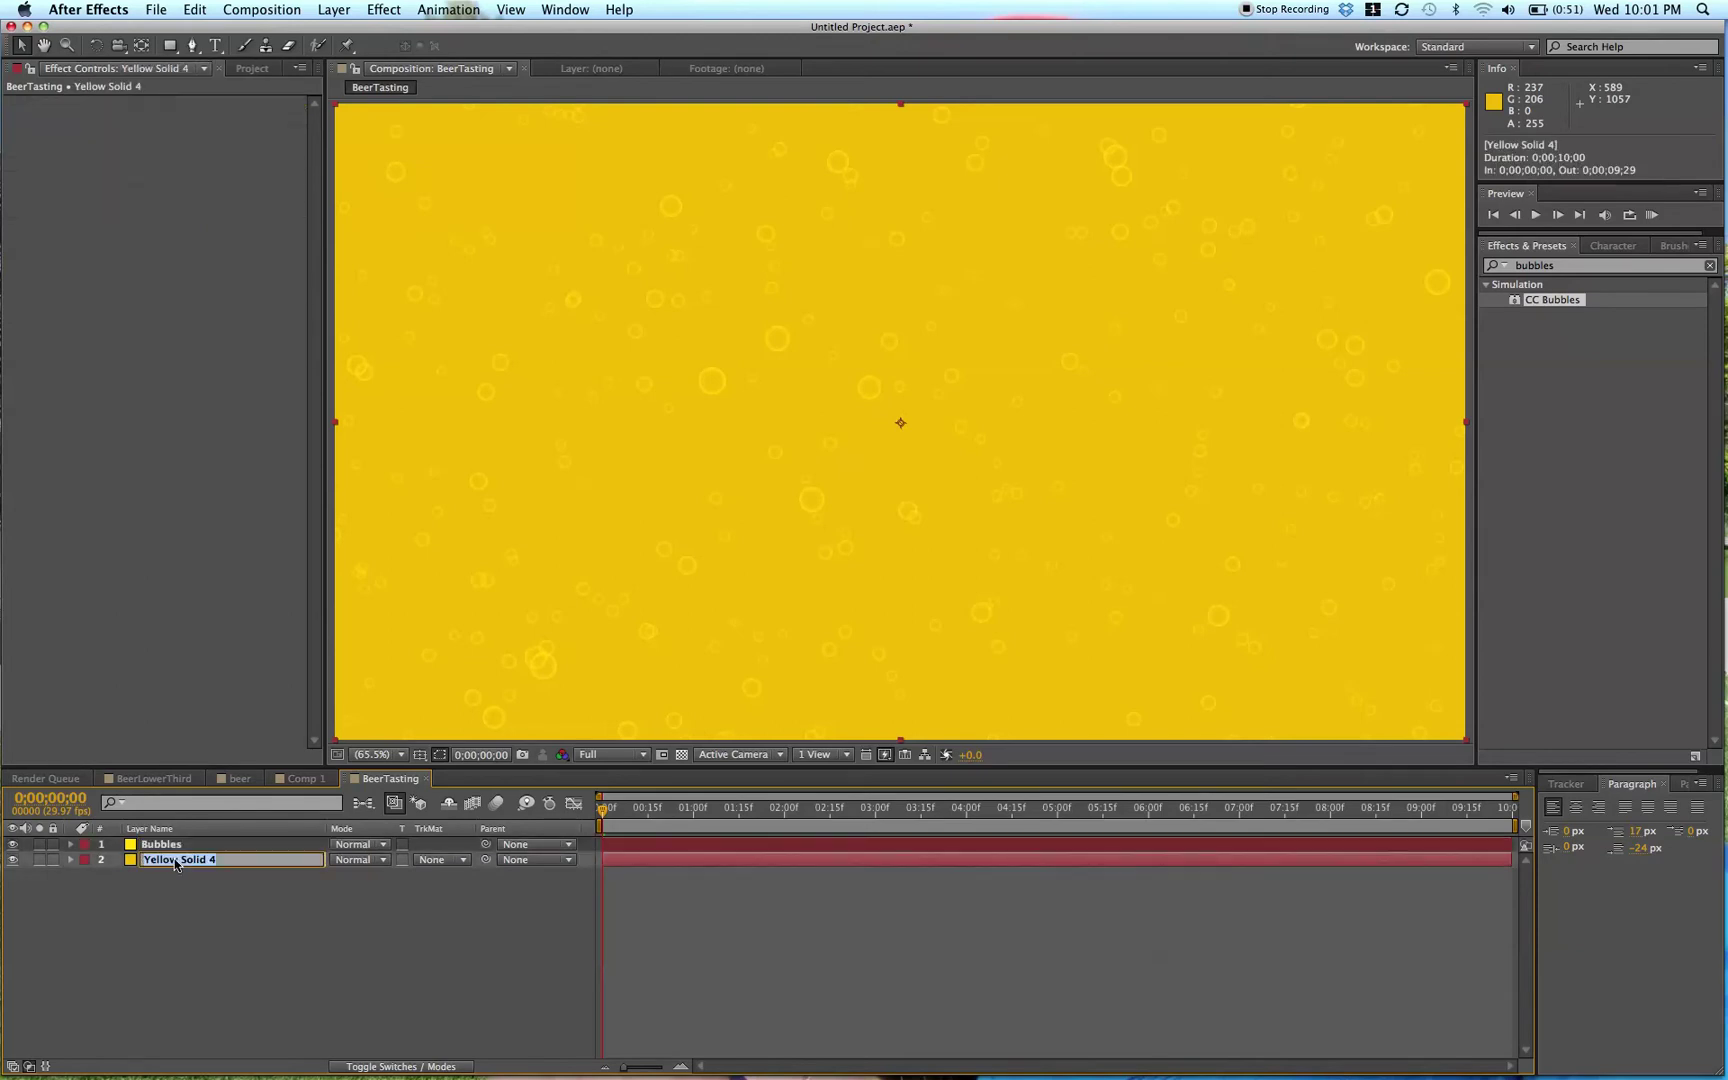
text(Beer)
key(Return)
- Cycle through the blending modes for the Bubbles layer, settle on Lighten, and check the bubbles further along the timeline at 3;21
click(170, 846)
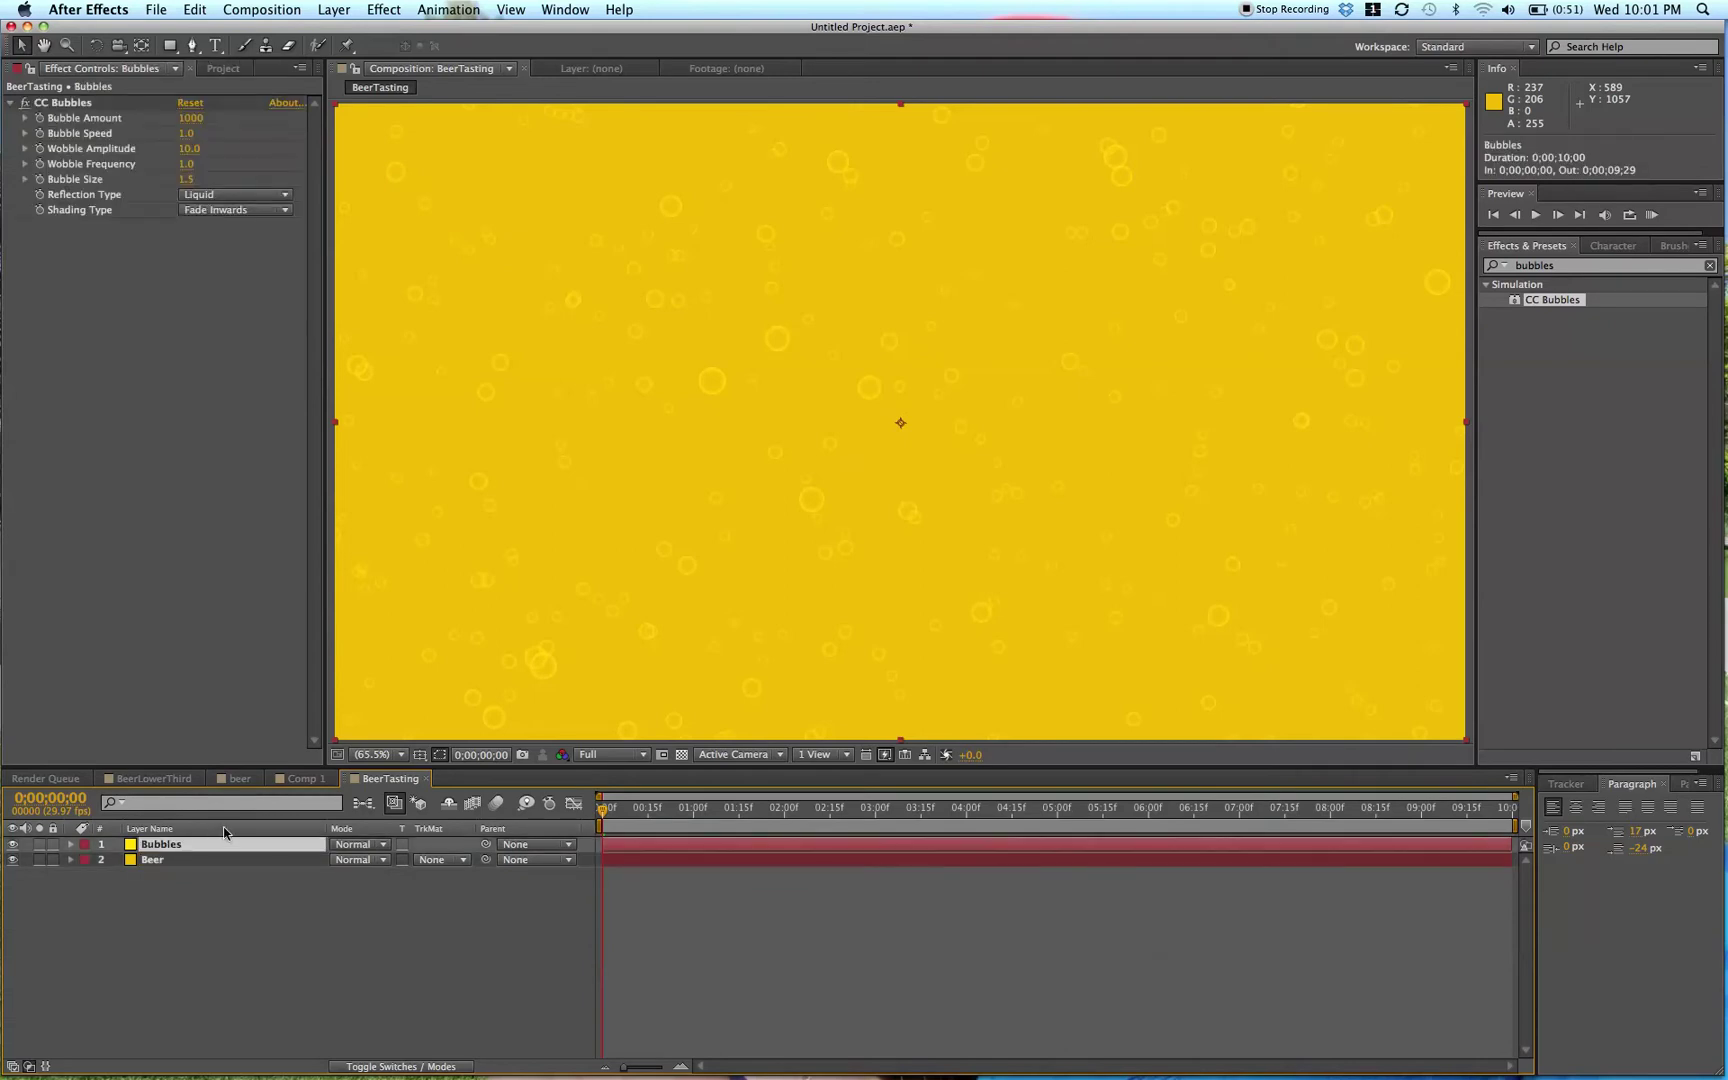
click(370, 849)
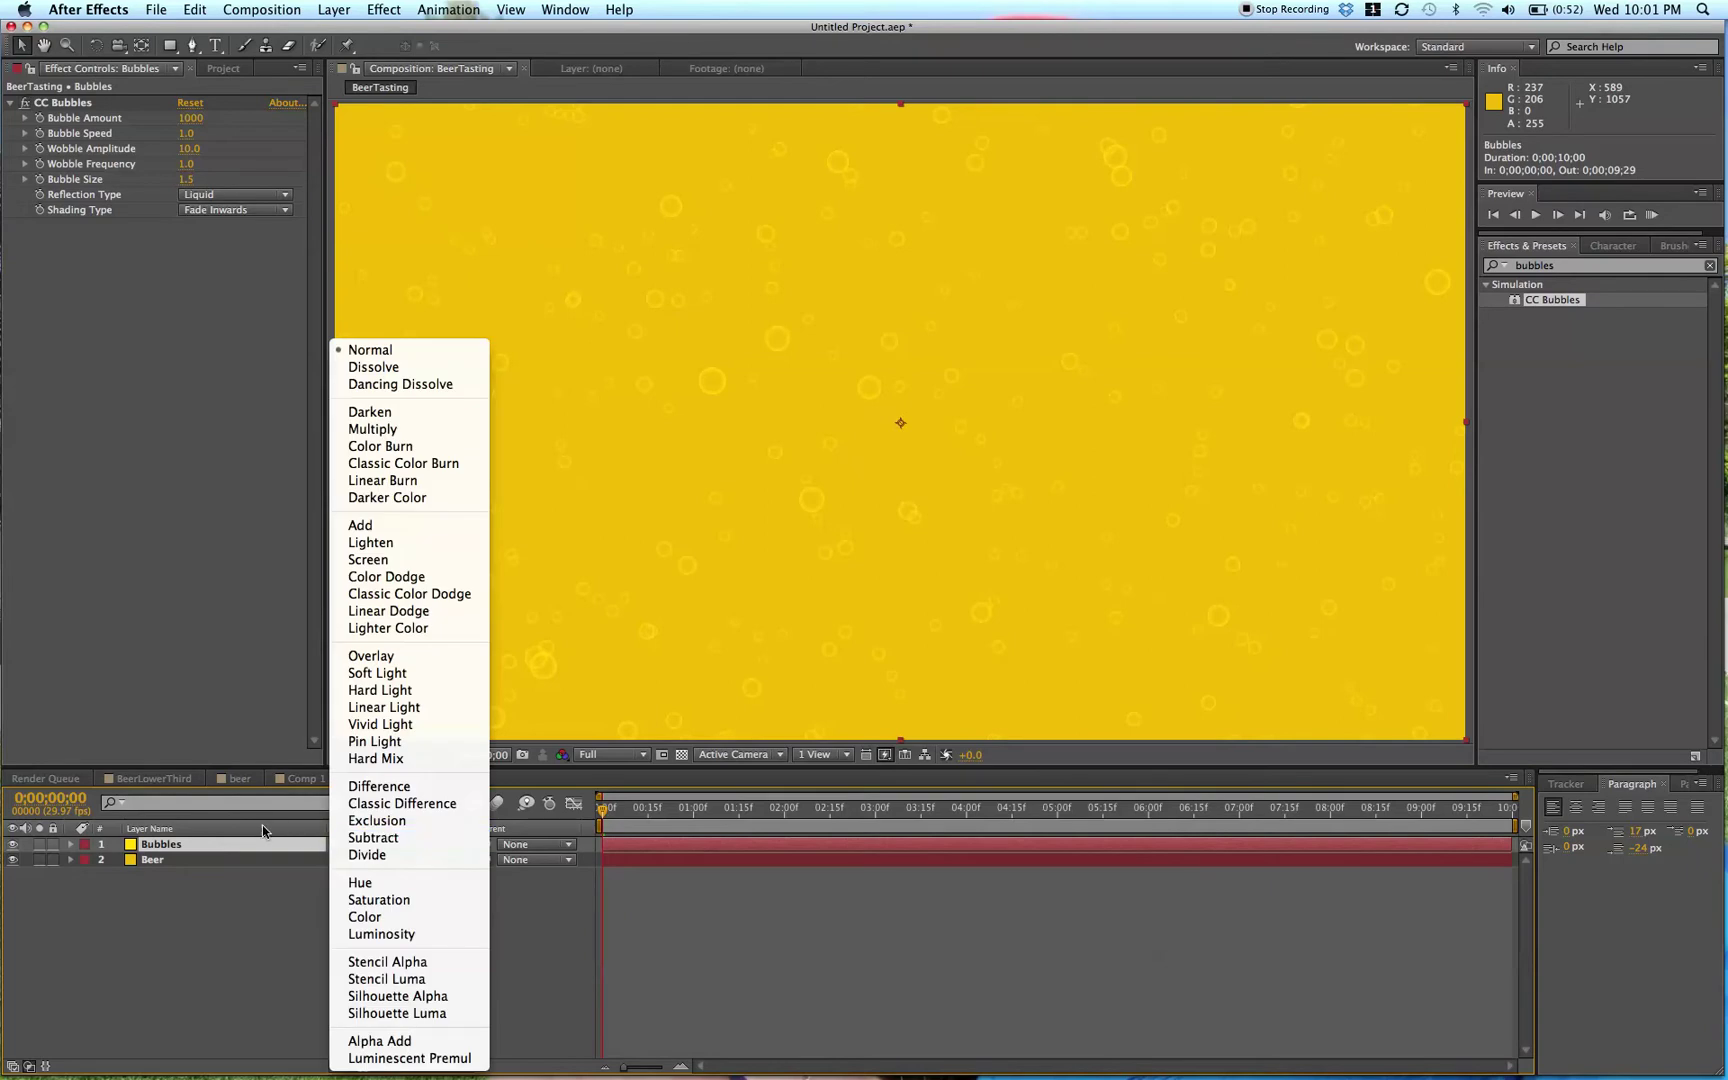
click(245, 856)
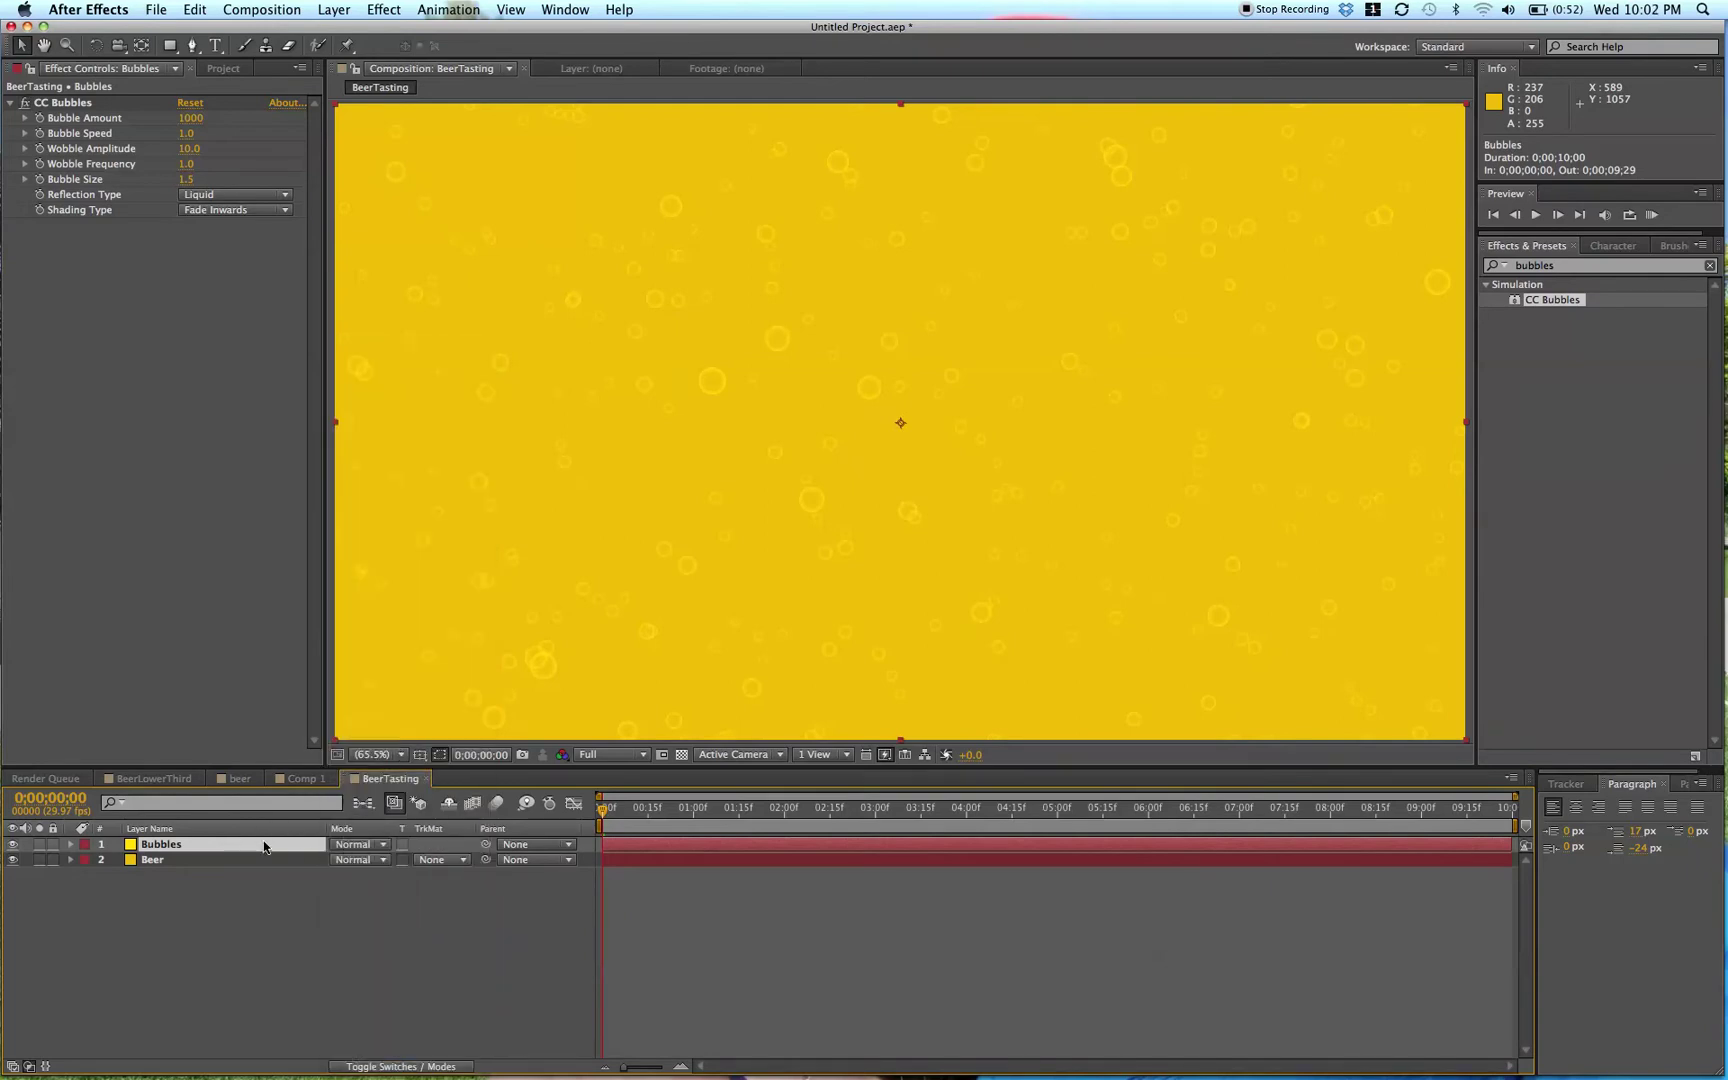
key(shift+equal)
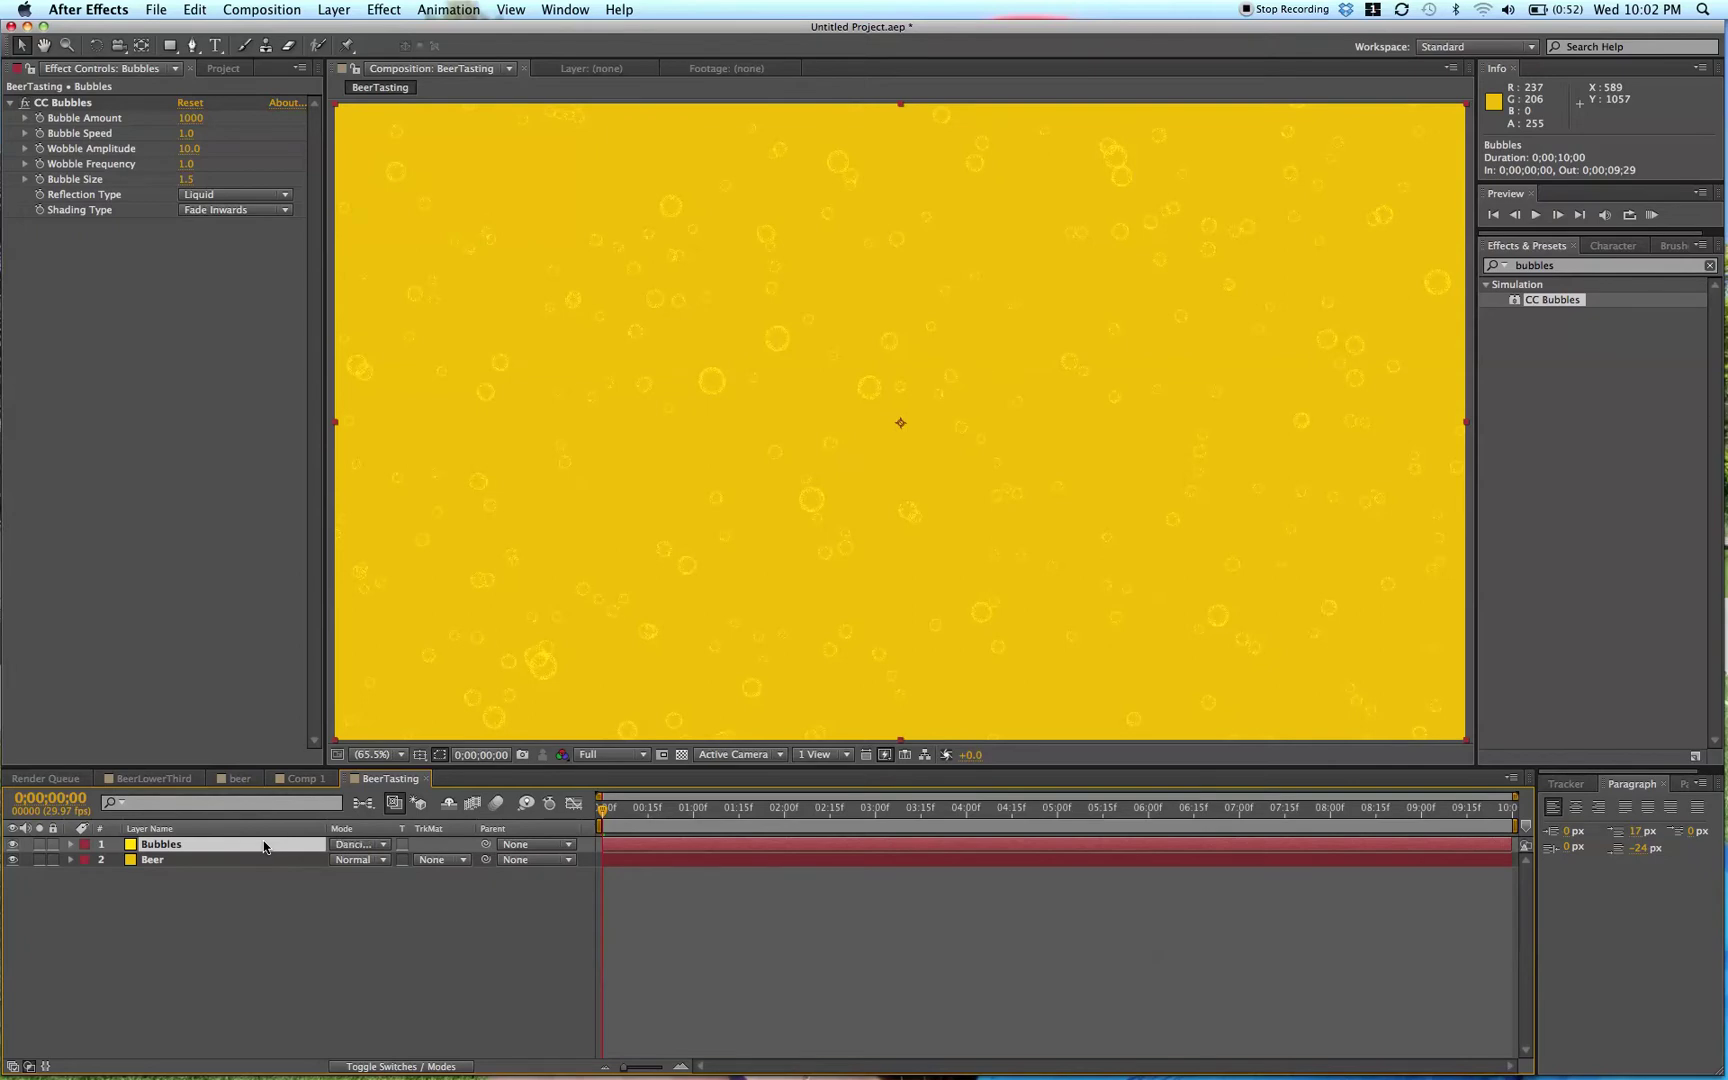
key(shift+equal)
key(shift+equal)
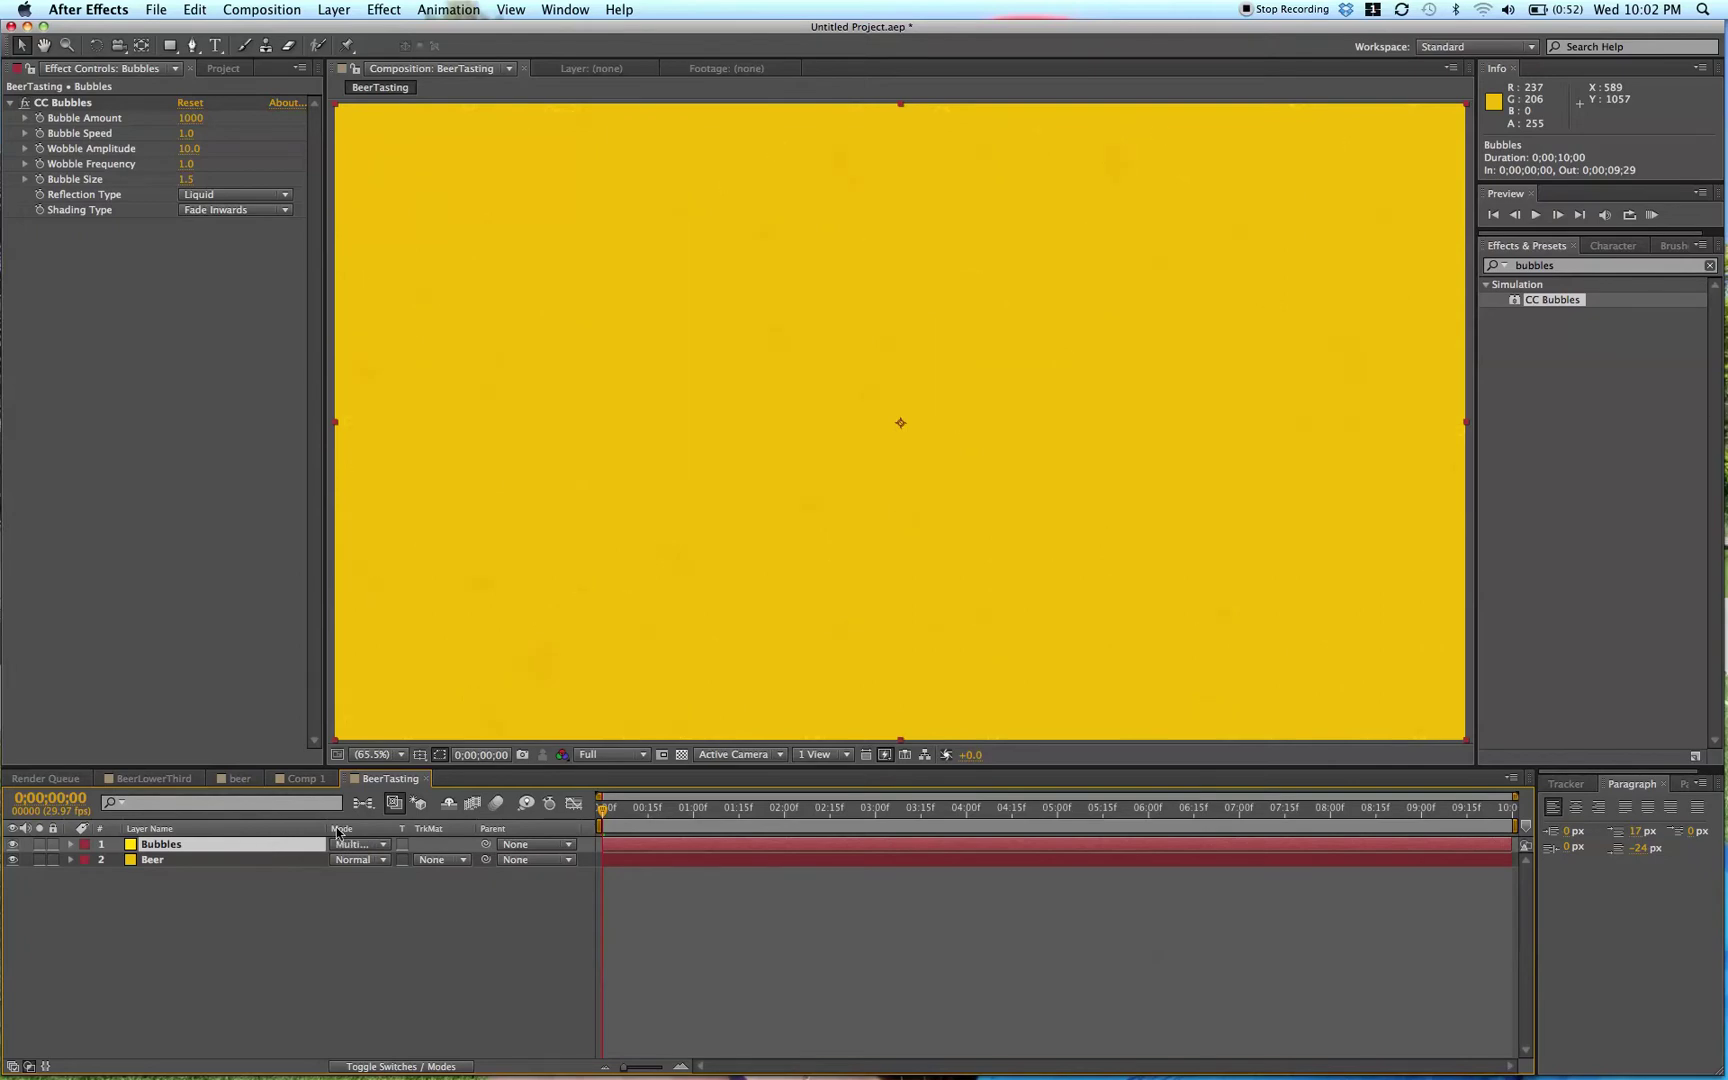
click(352, 844)
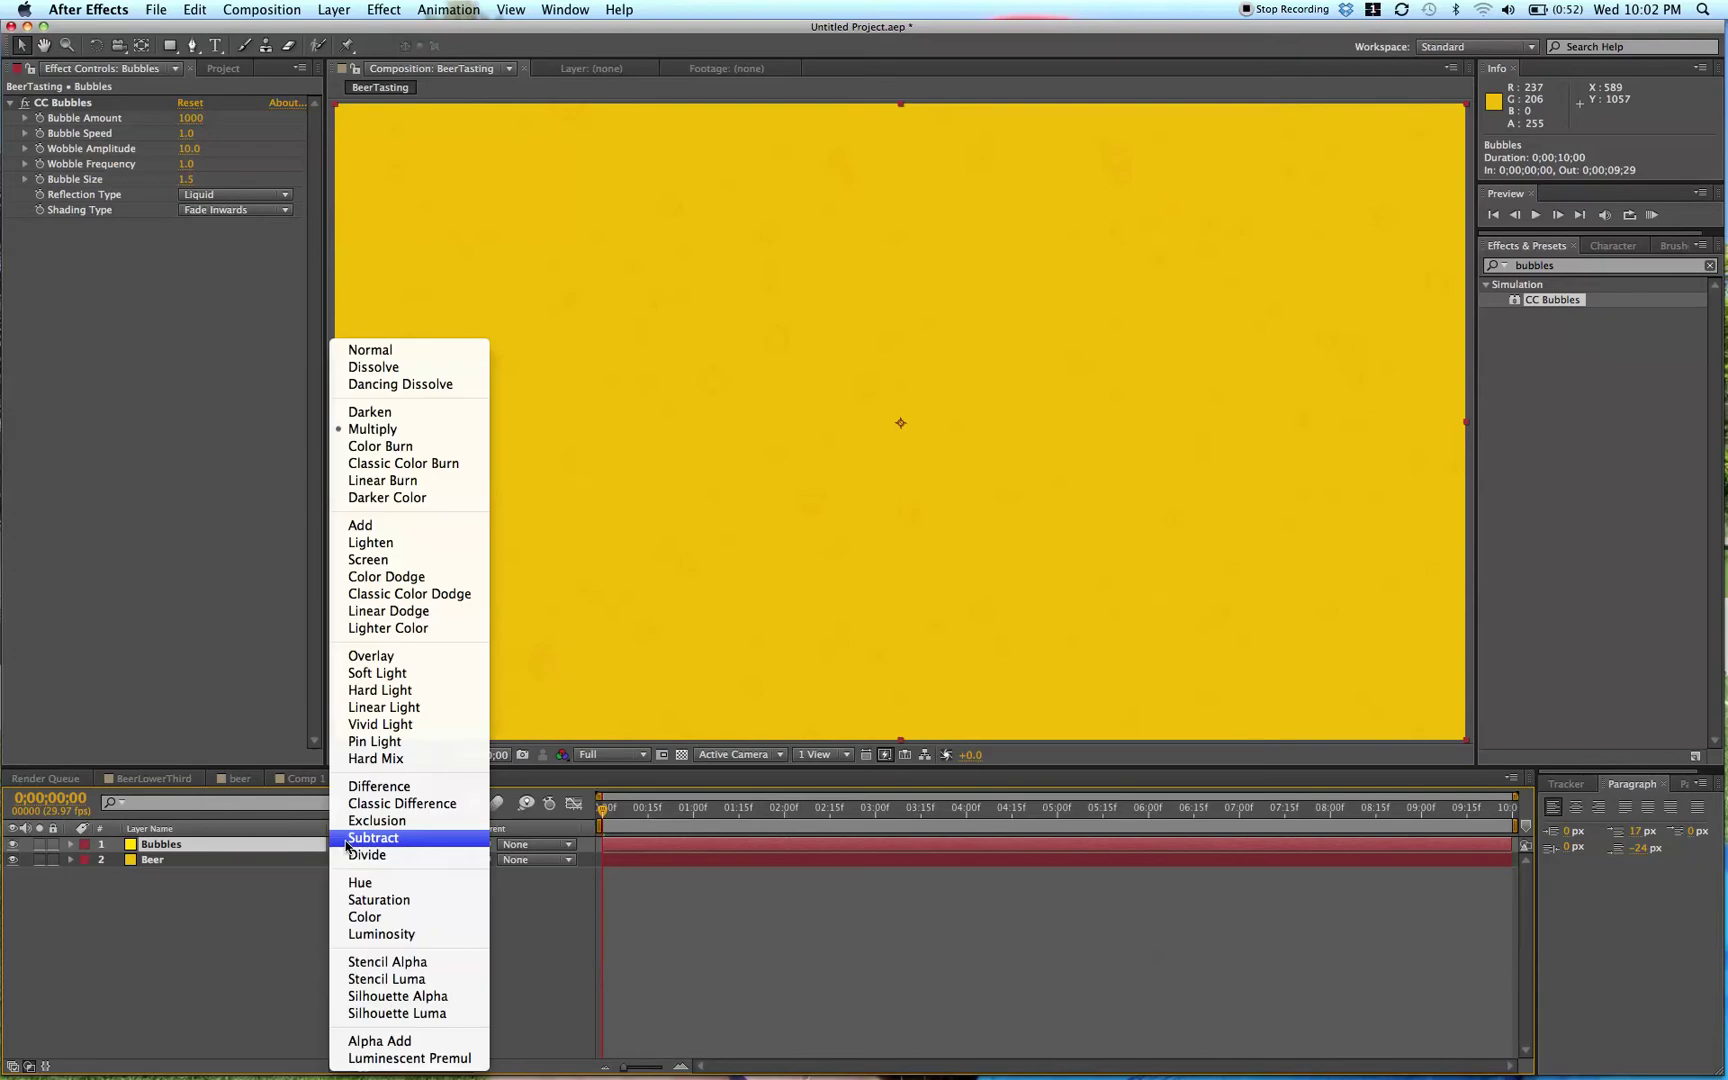
click(386, 576)
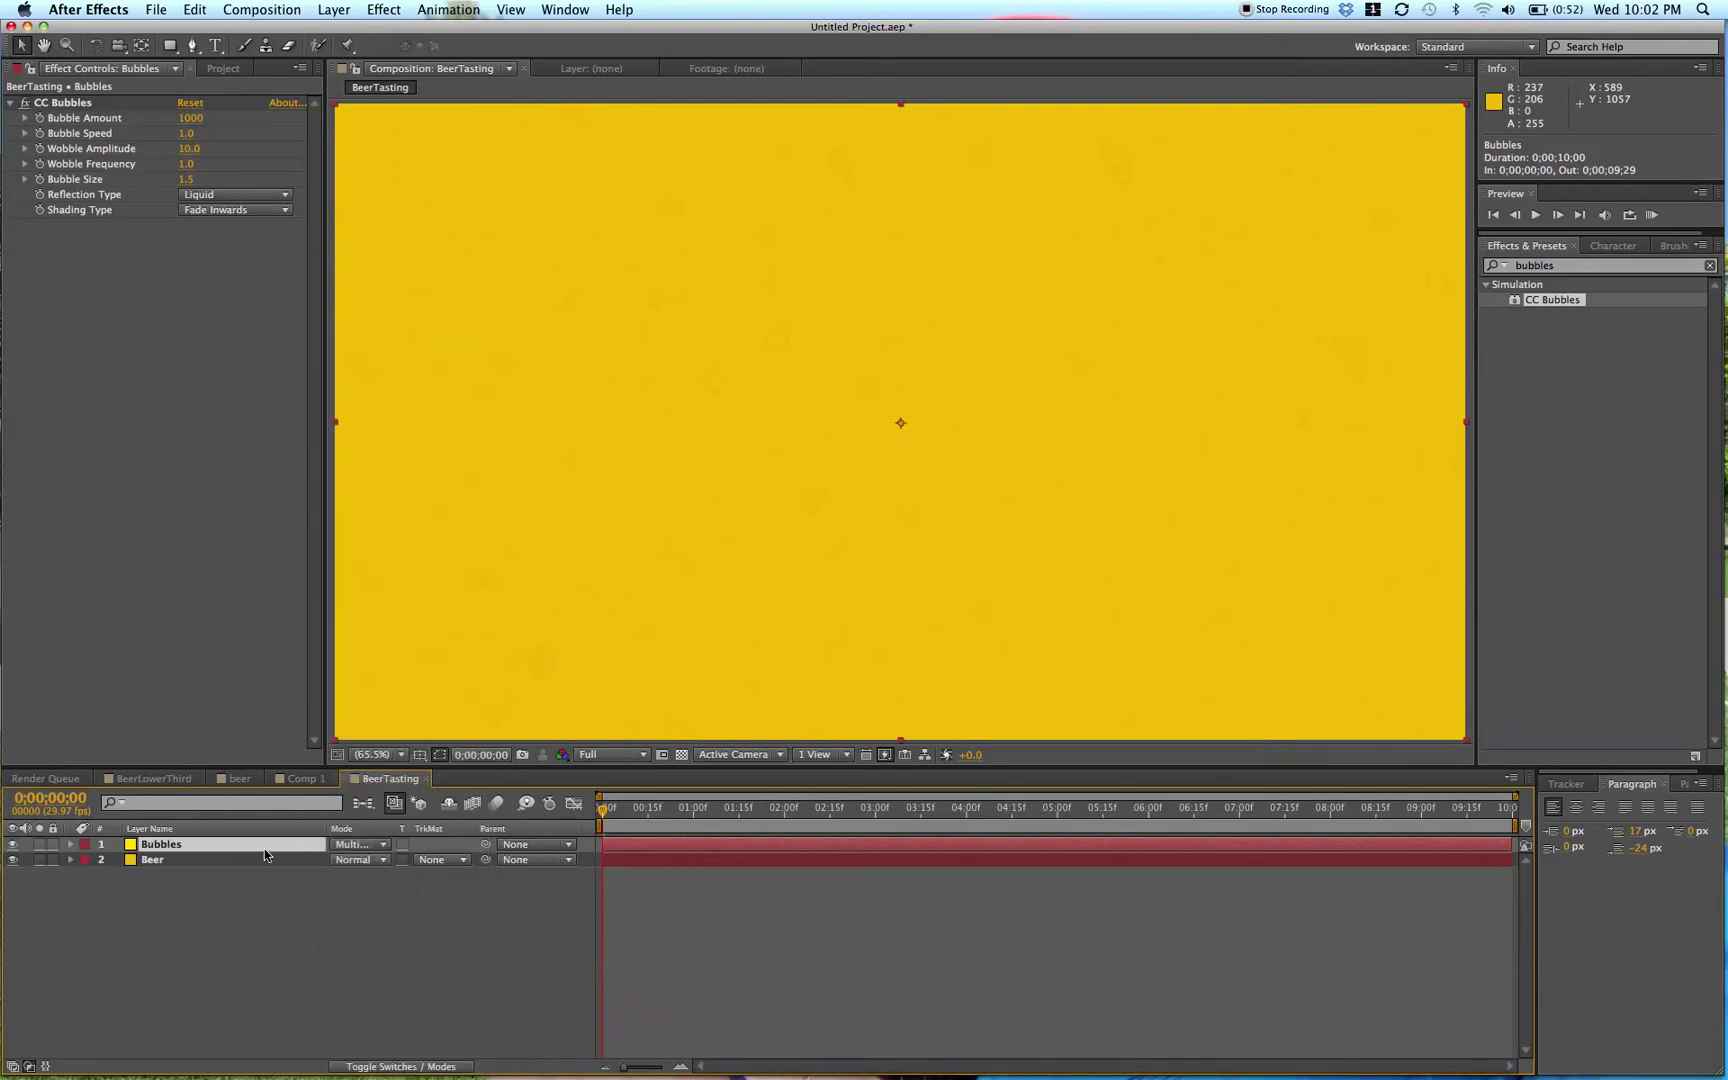
key(shift+equal)
key(shift+equal)
key(shift+equal)
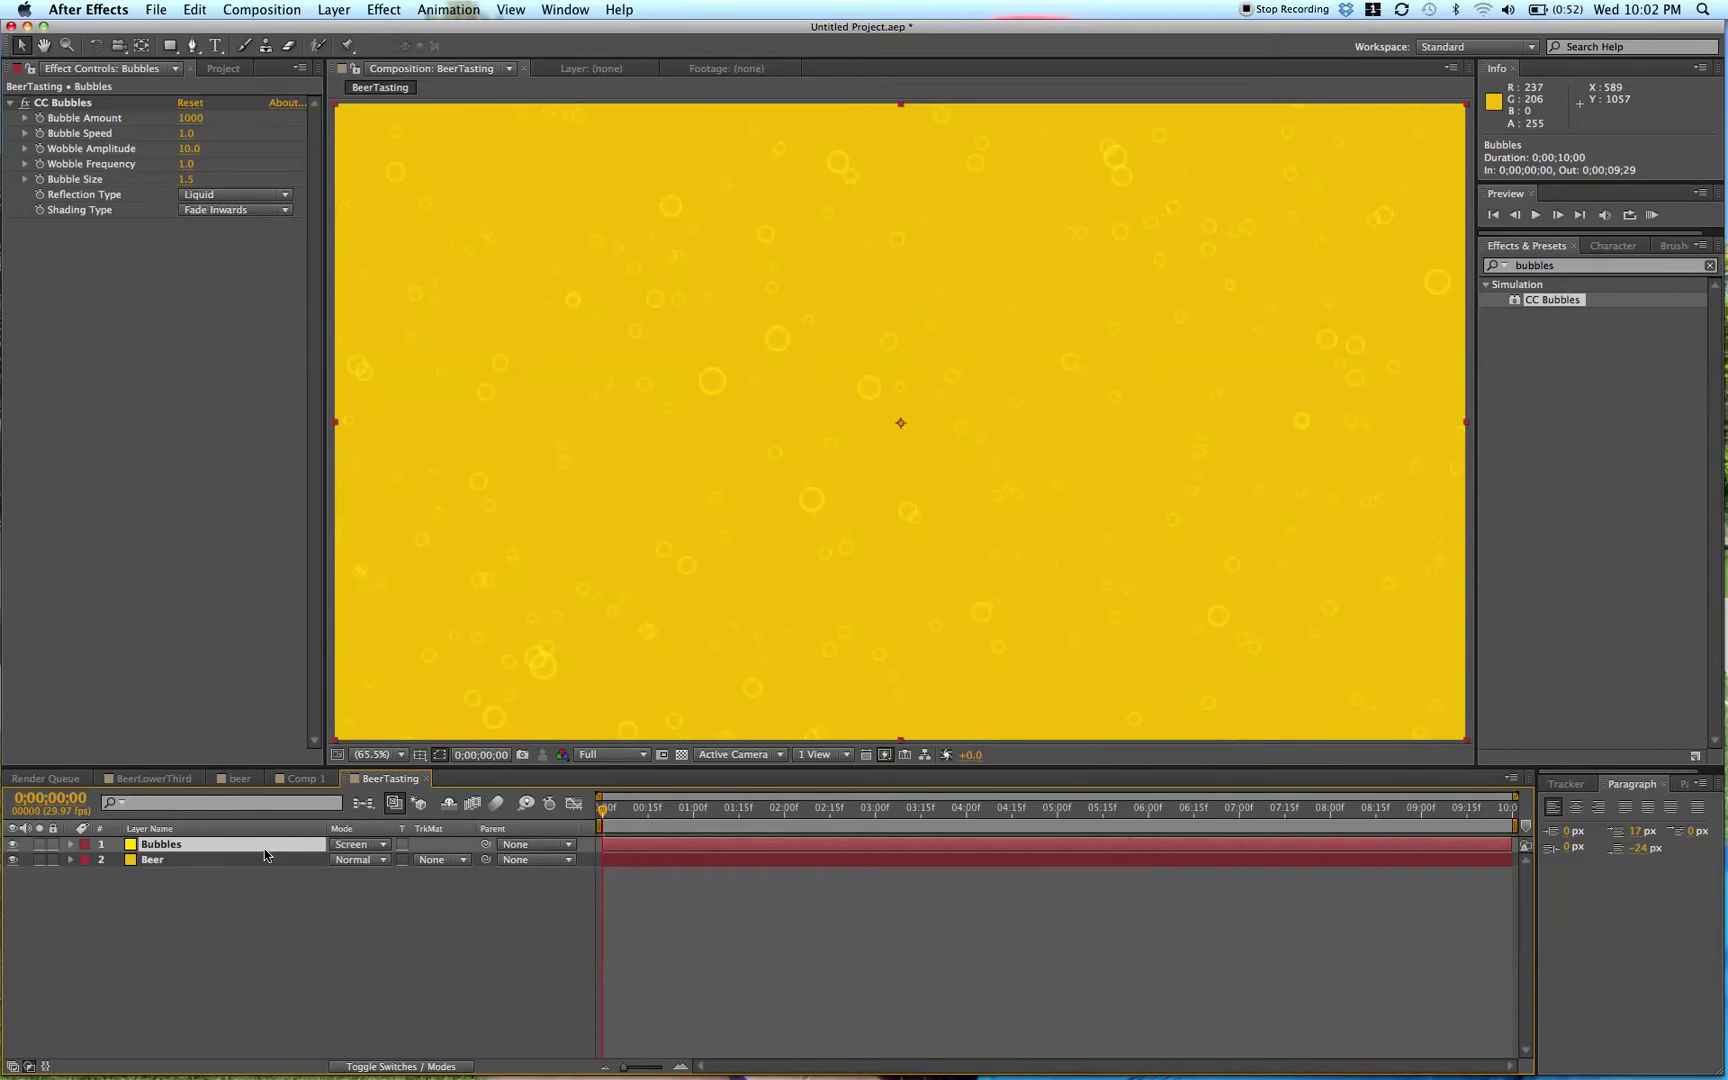
key(shift+equal)
key(shift+equal)
key(shift+equal)
key(shift+equal)
key(shift+equal)
key(shift+equal)
key(shift+equal)
key(shift+equal)
key(shift+equal)
key(shift+equal)
key(shift+equal)
key(shift+equal)
key(shift+equal)
key(shift+equal)
key(shift+equal)
key(shift+equal)
key(shift+equal)
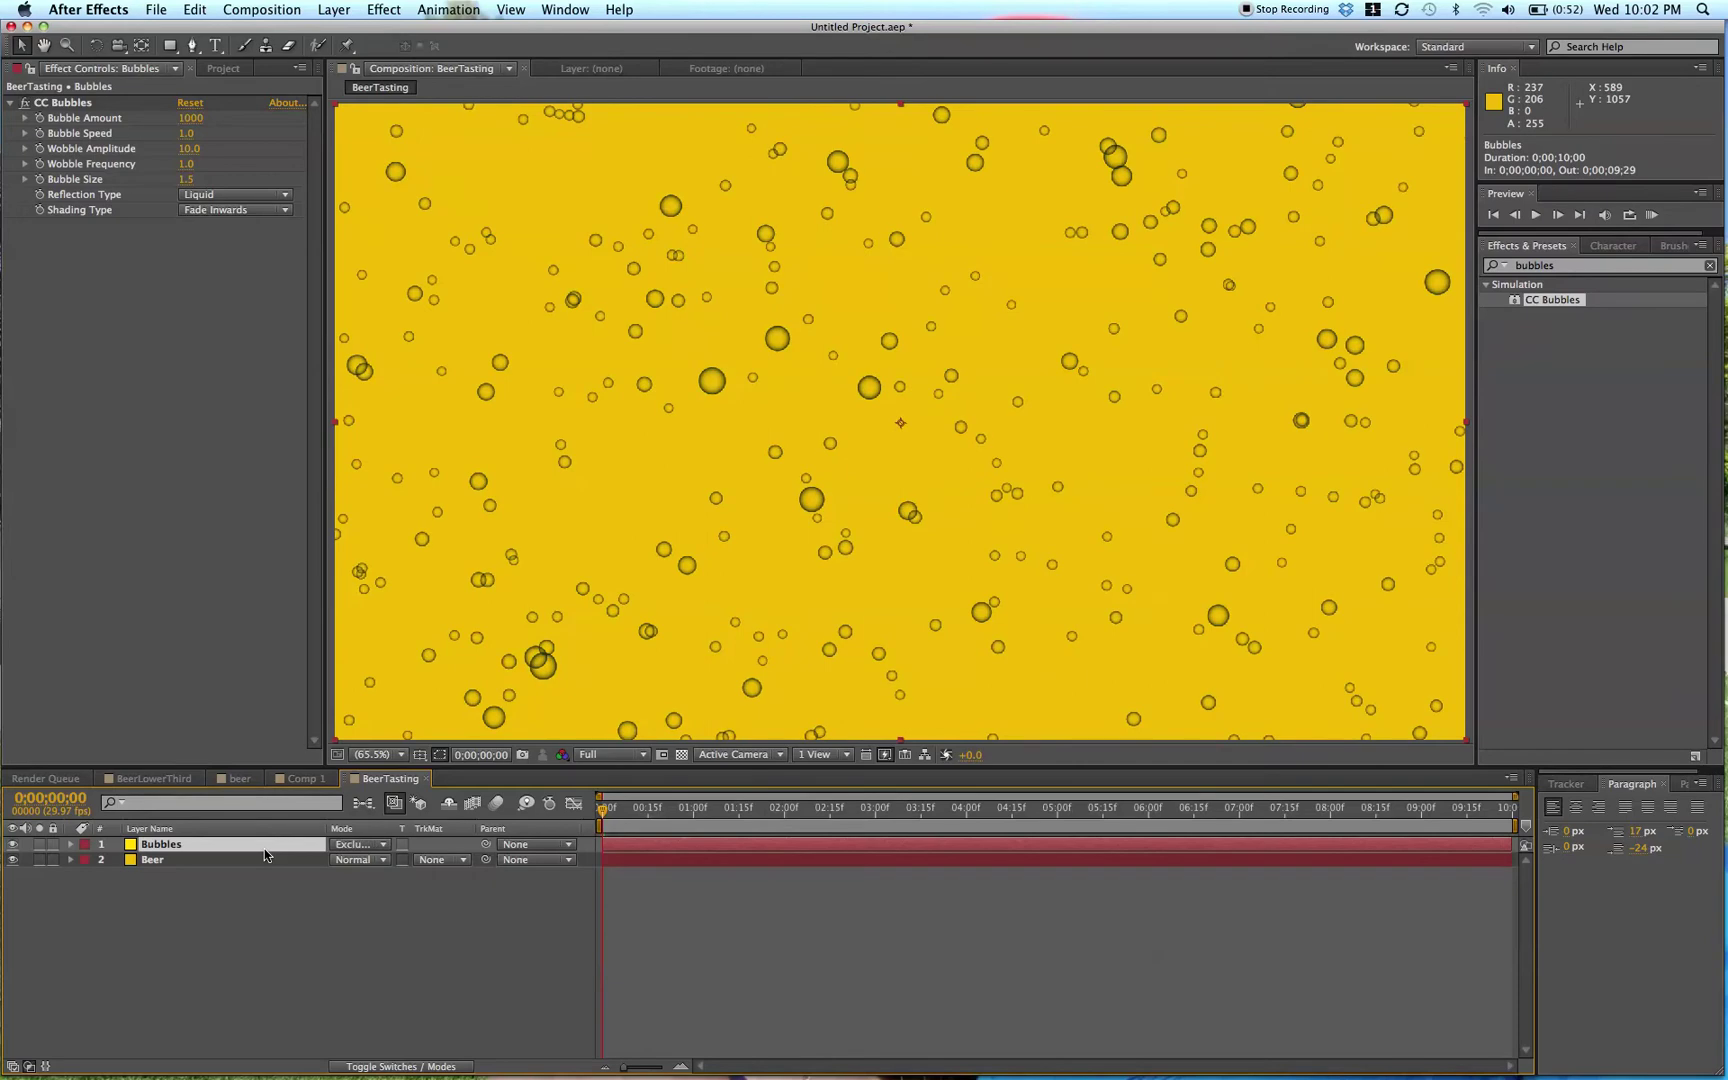
key(shift+equal)
key(shift+minus)
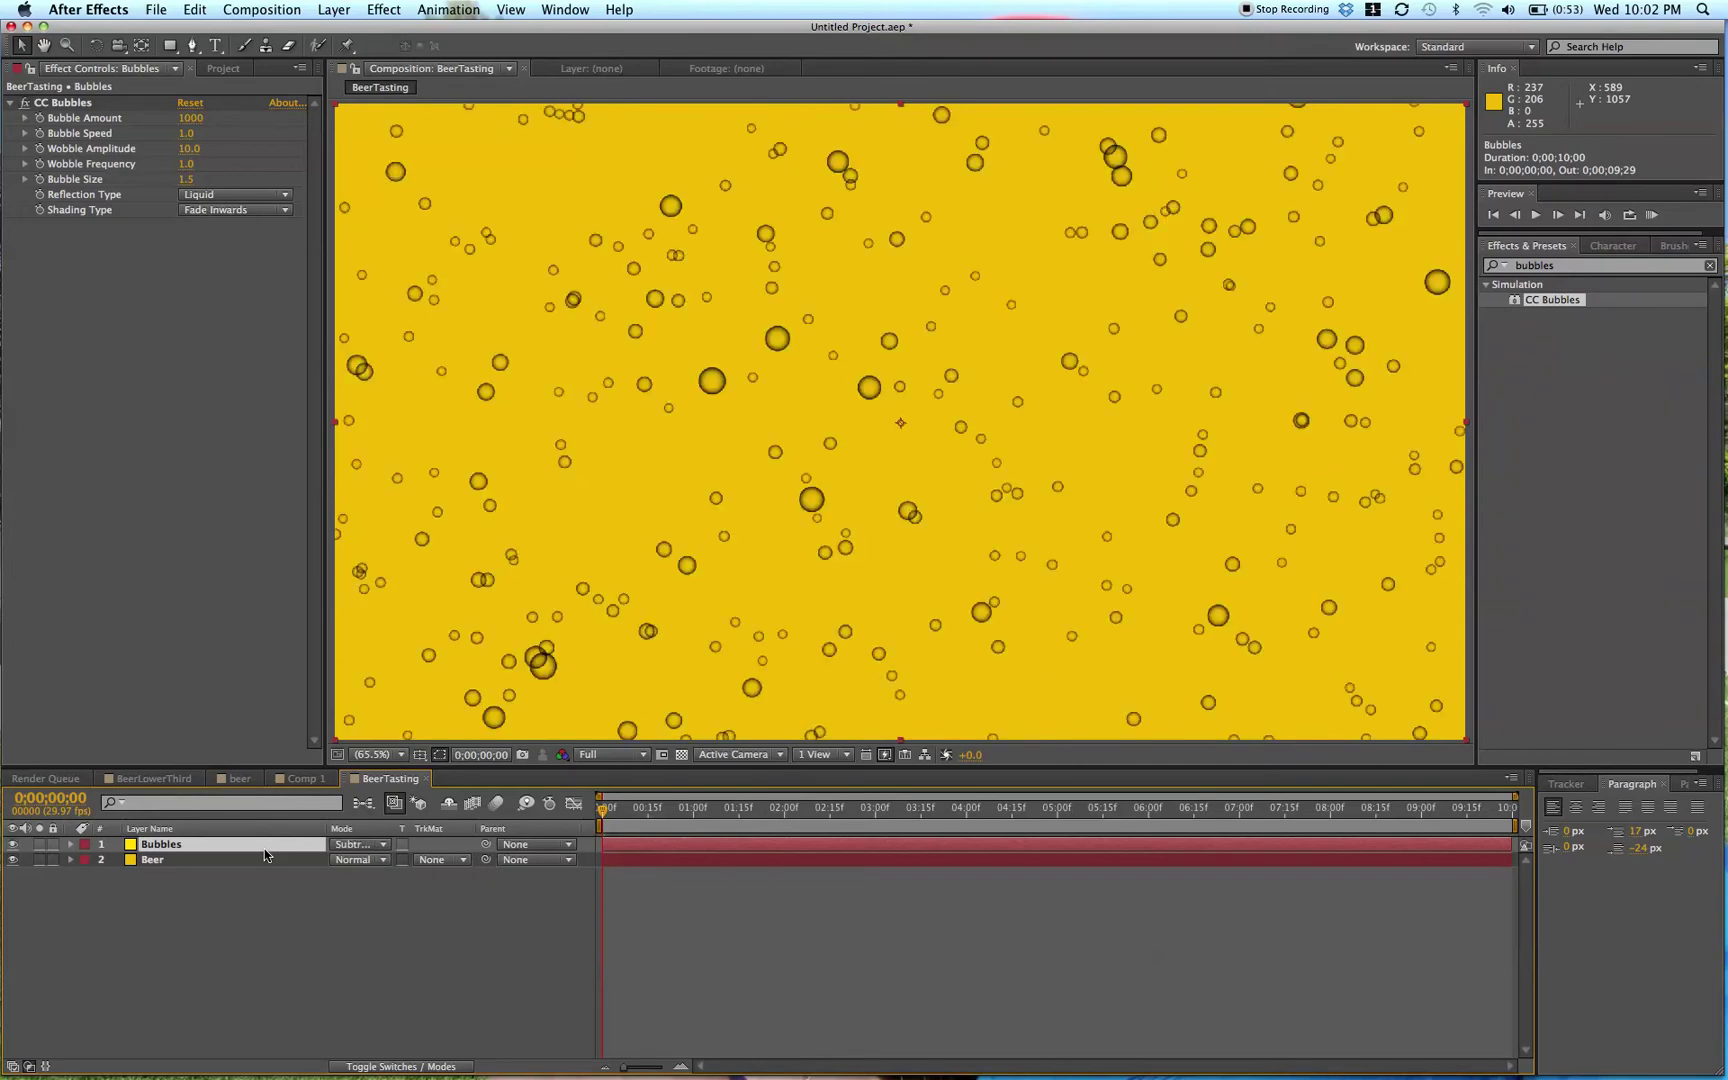
key(shift+equal)
key(shift+equal)
key(shift+equal)
key(shift+equal)
key(shift+equal)
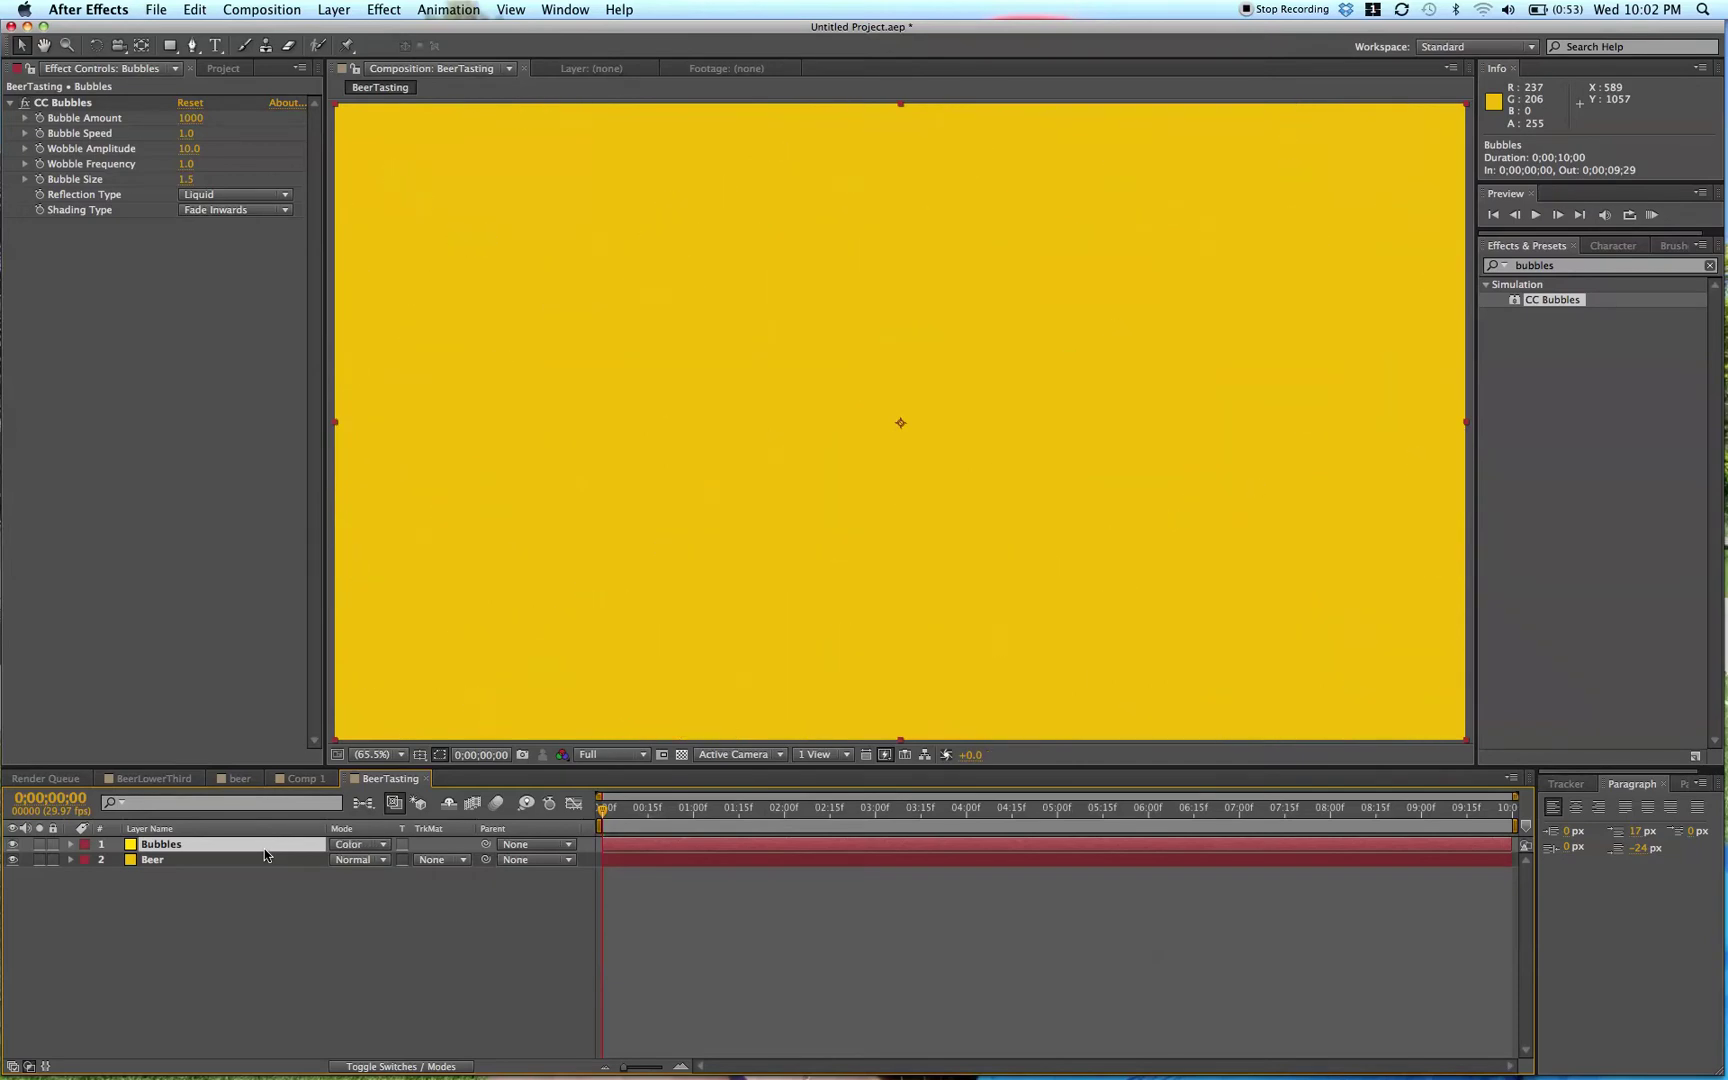
key(shift+equal)
key(shift+equal)
key(shift+equal)
key(shift+equal)
key(shift+equal)
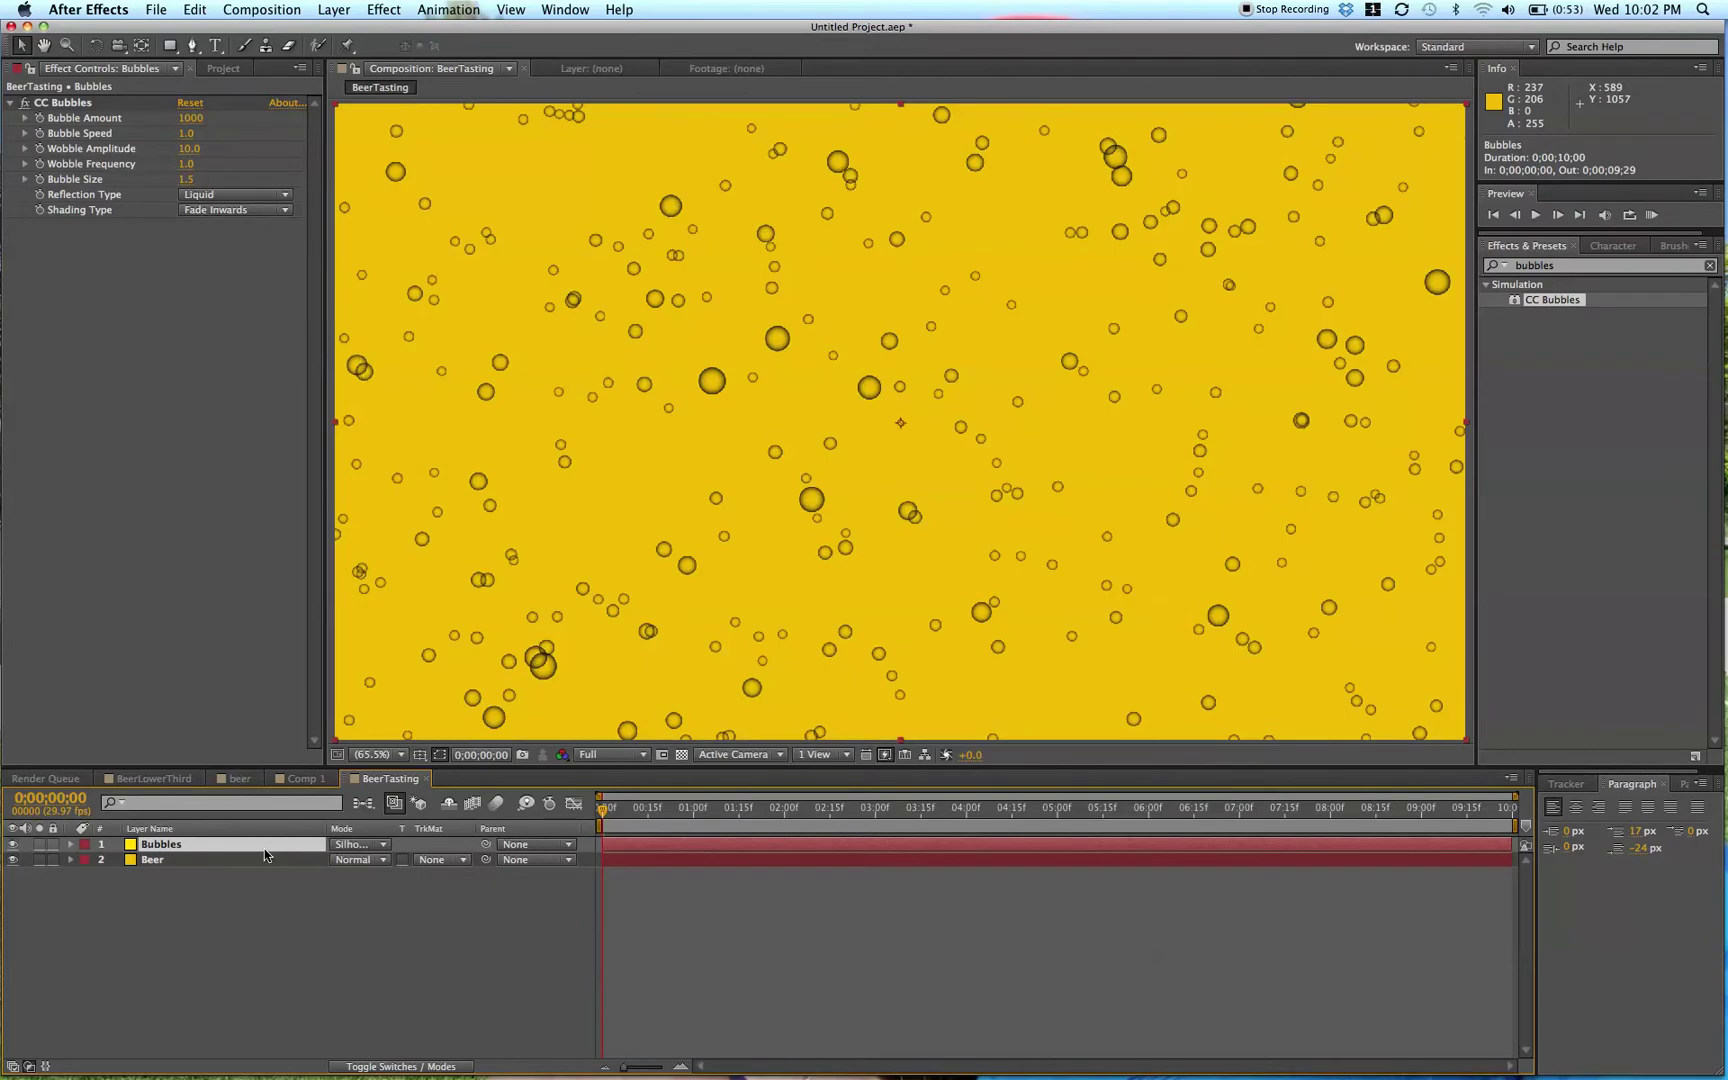
key(shift+equal)
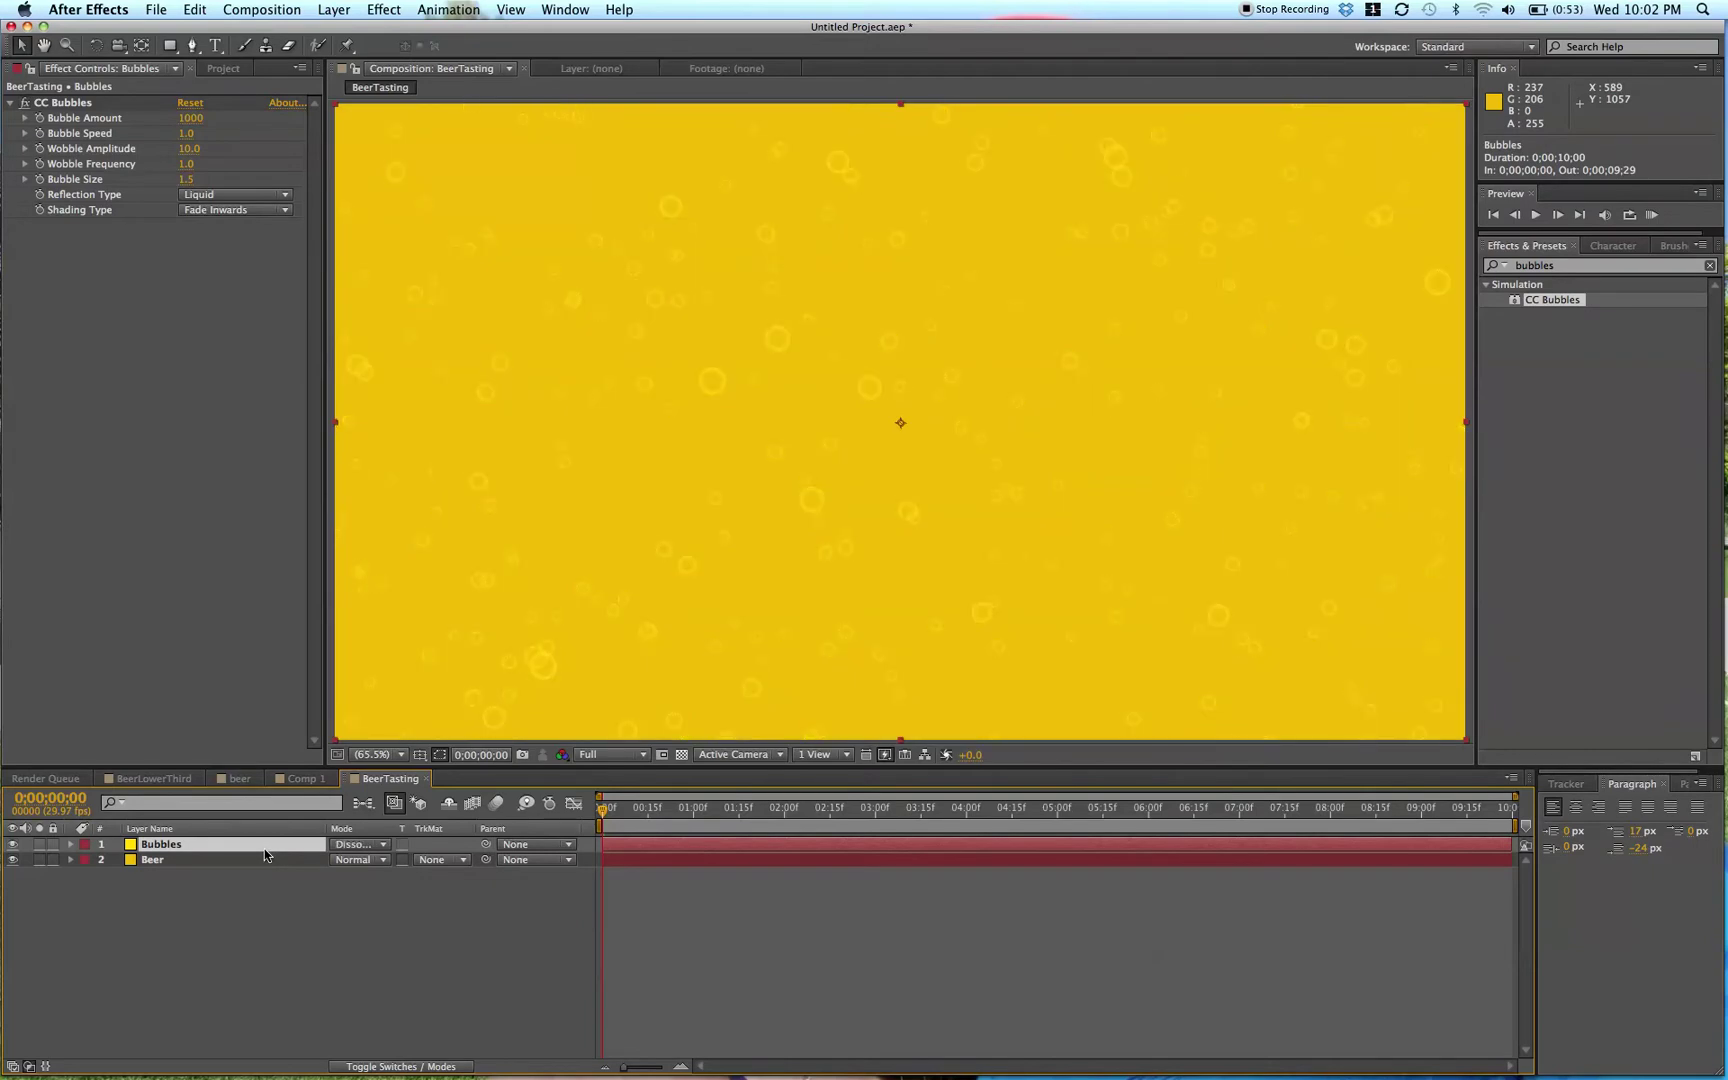
key(shift+equal)
key(shift+equal)
key(shift+equal)
key(shift+equal)
key(shift+equal)
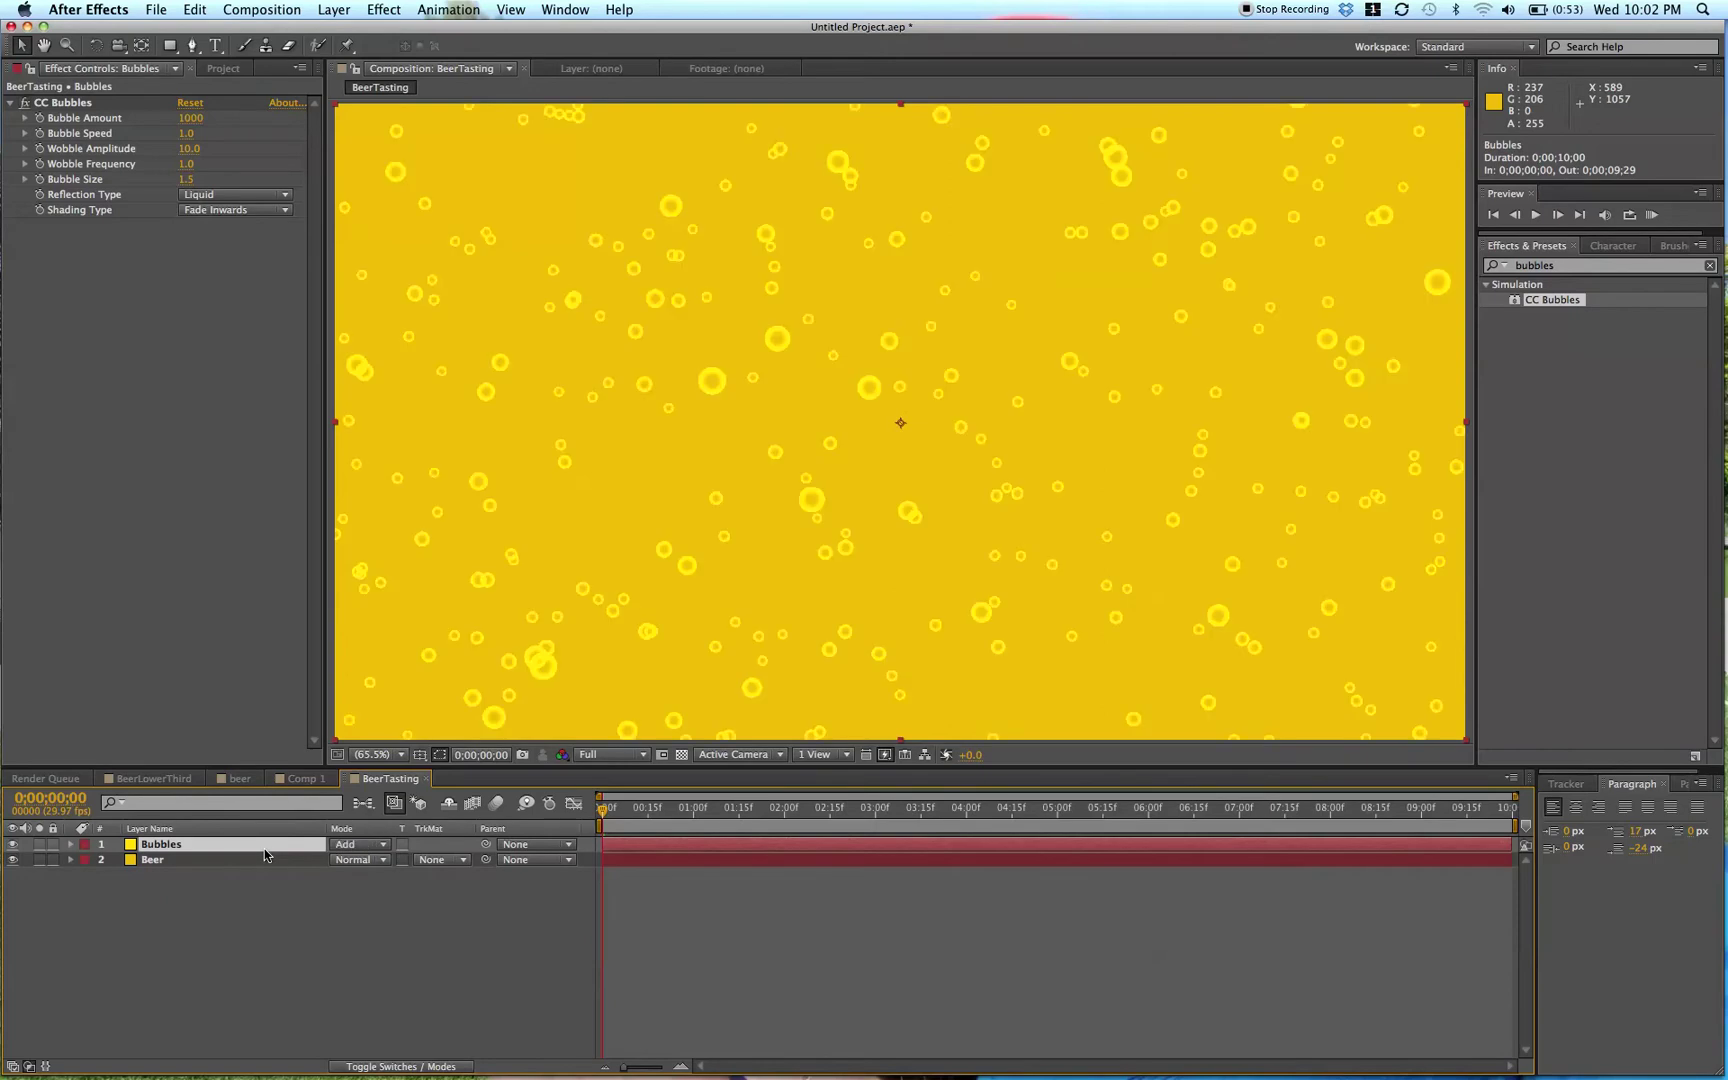
key(shift+equal)
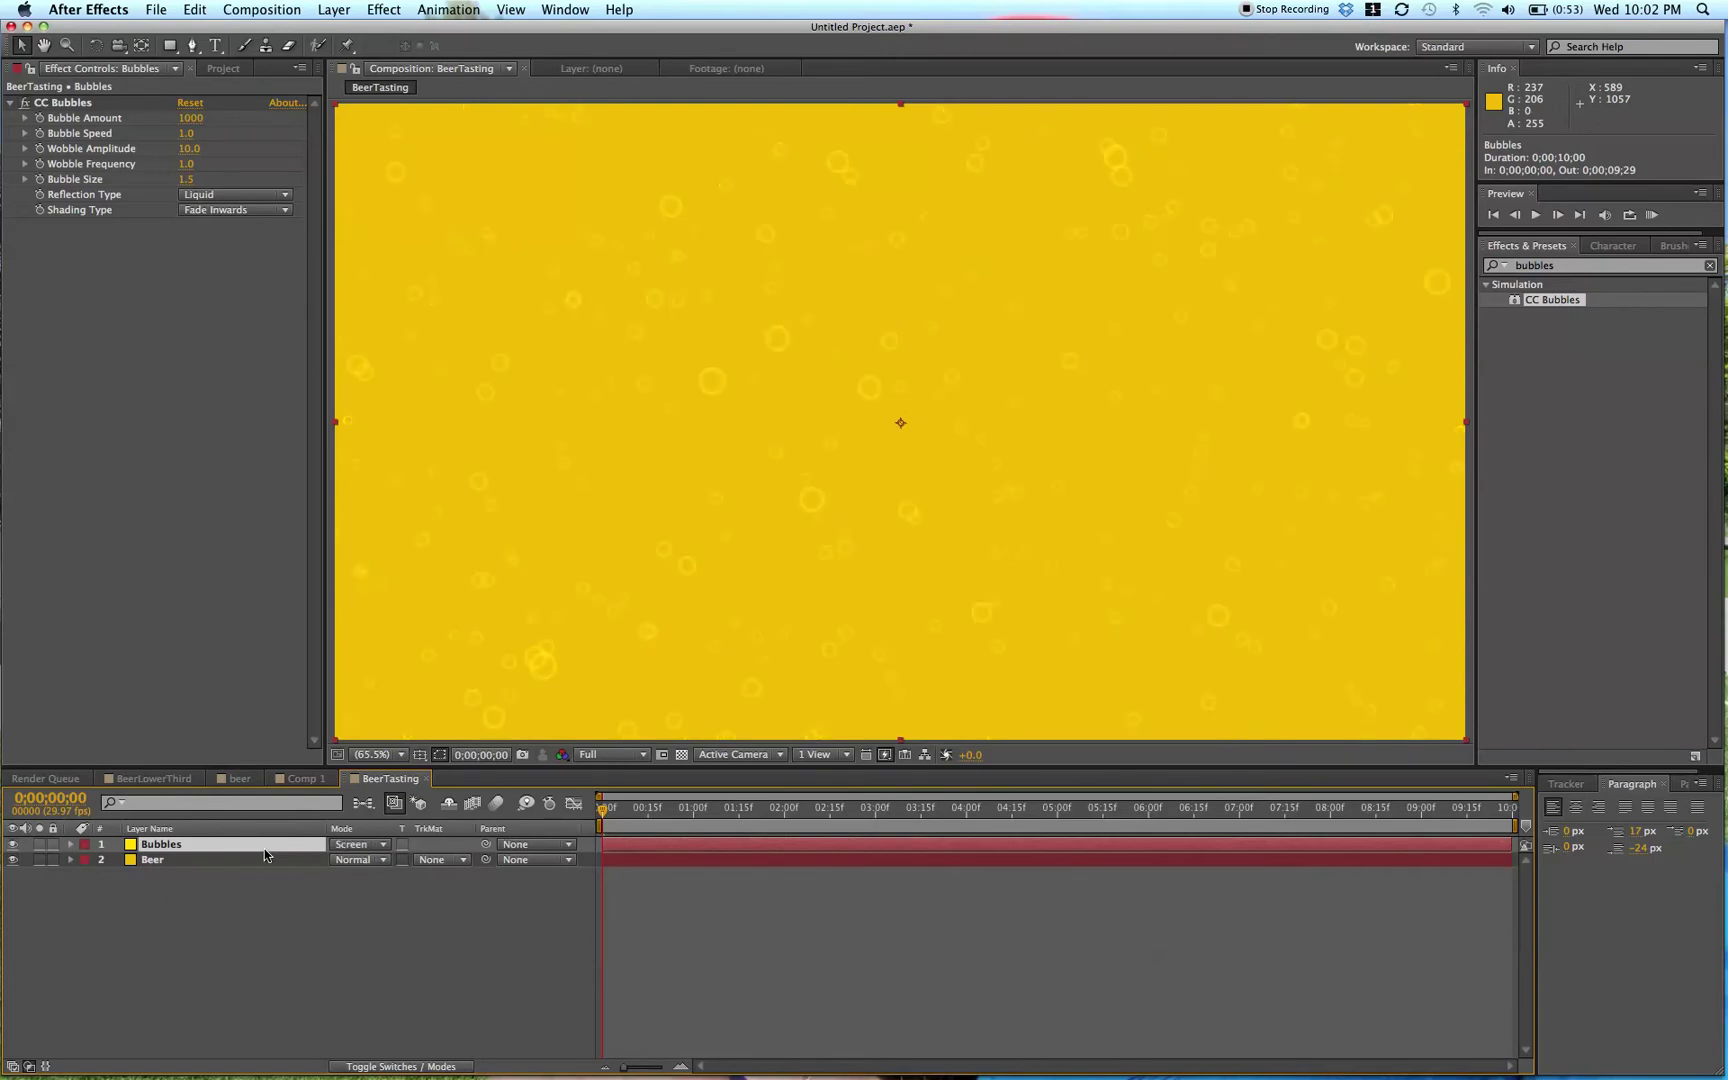
key(shift+minus)
drag(676, 814, 938, 830)
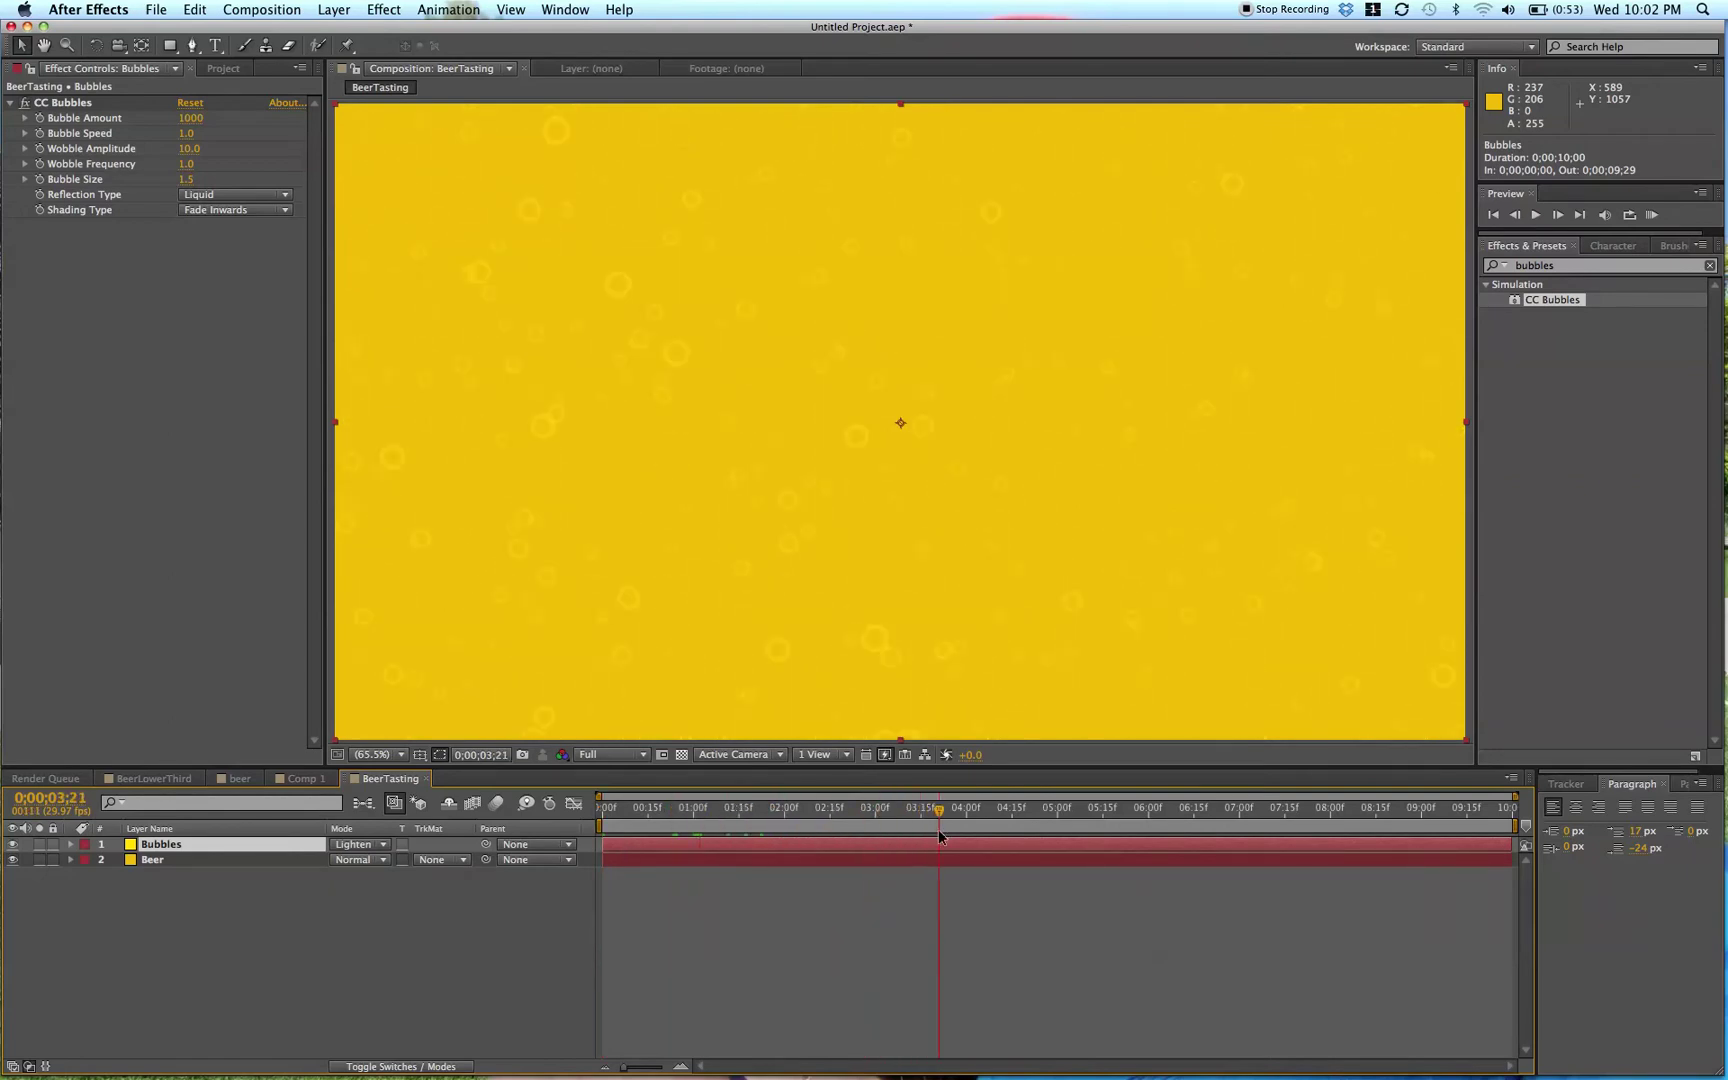
- Pre-compose the Bubbles and Beer layers into a new composition named BeerLayer, moving all attributes into it
shift+click(663, 860)
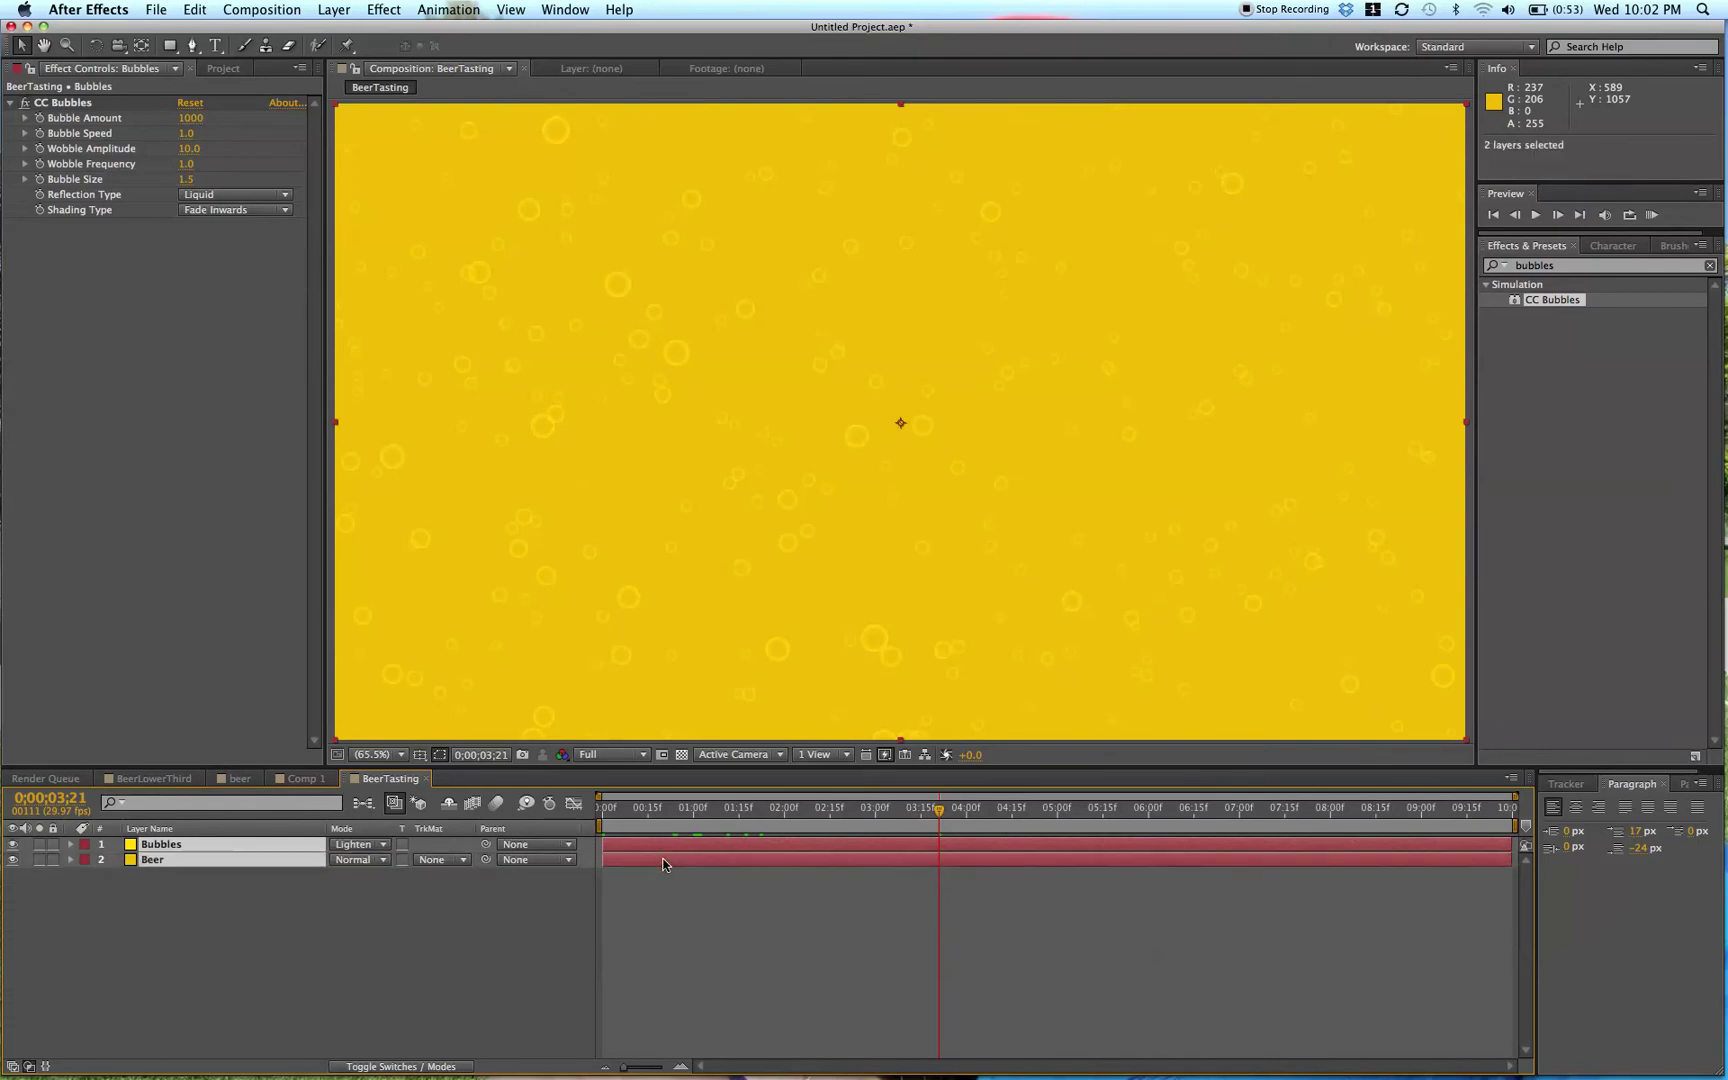
click(290, 12)
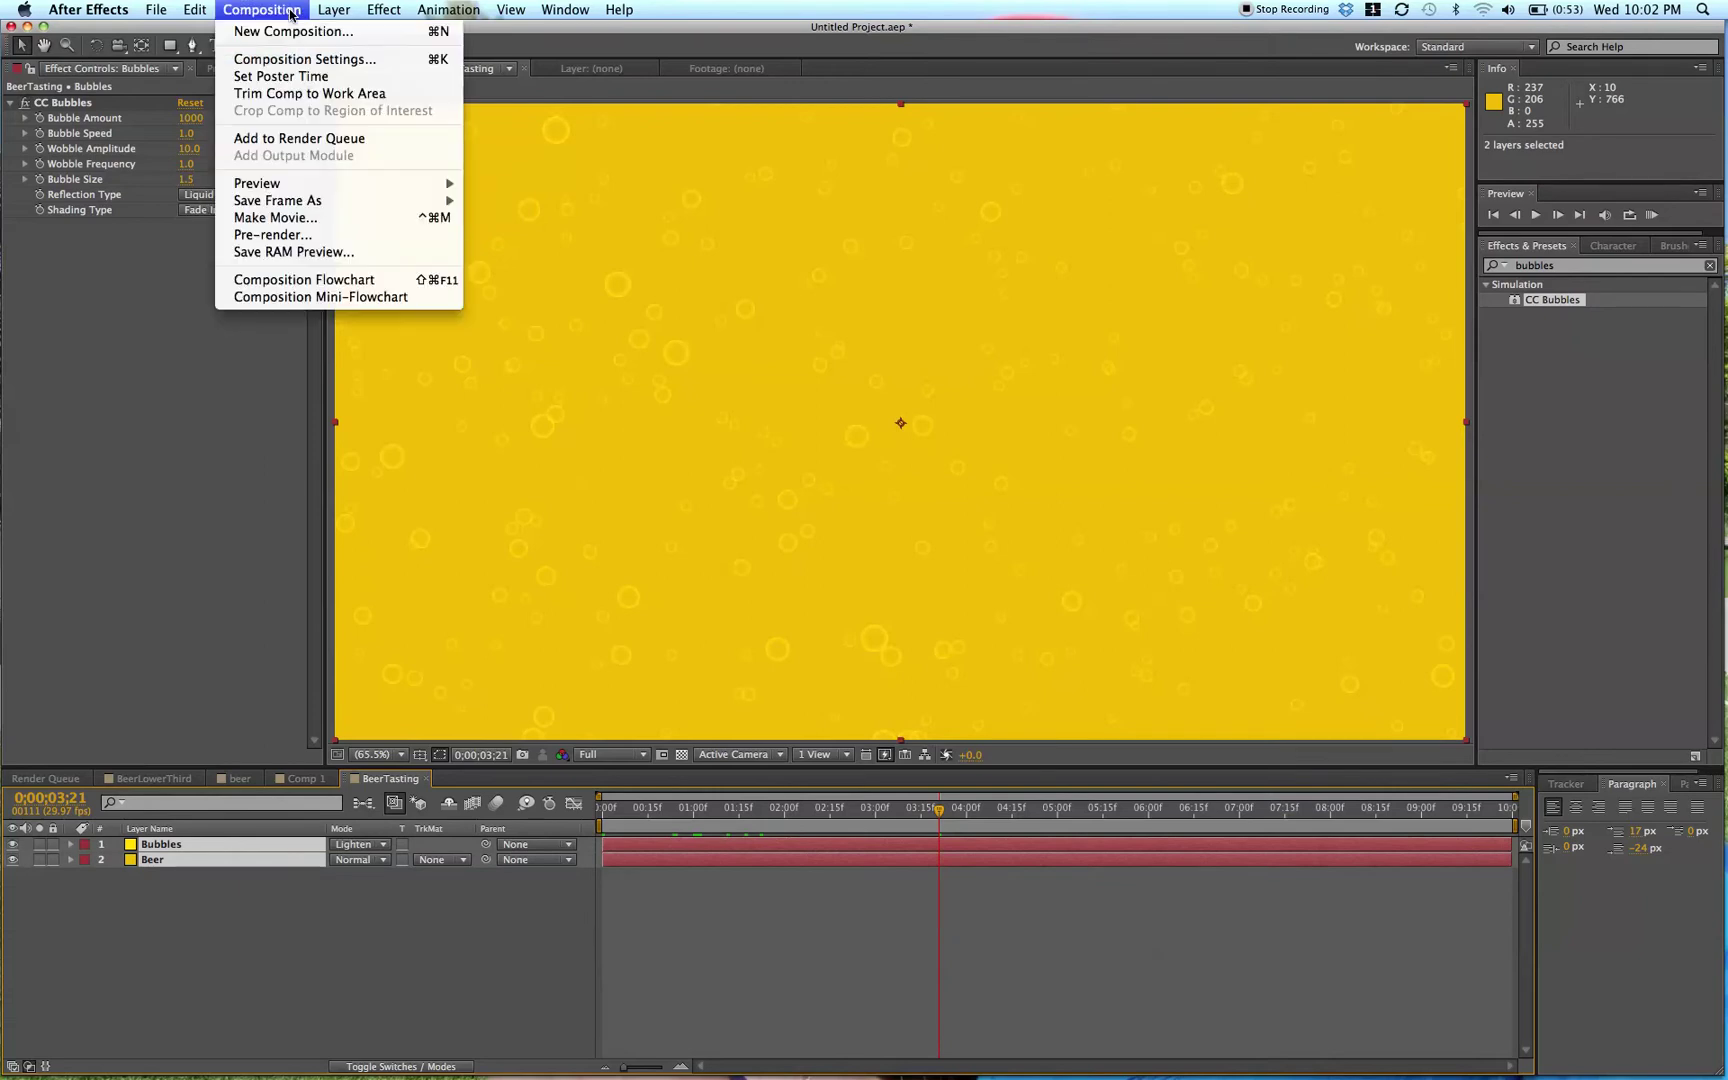
mouse_move(334, 10)
click(378, 621)
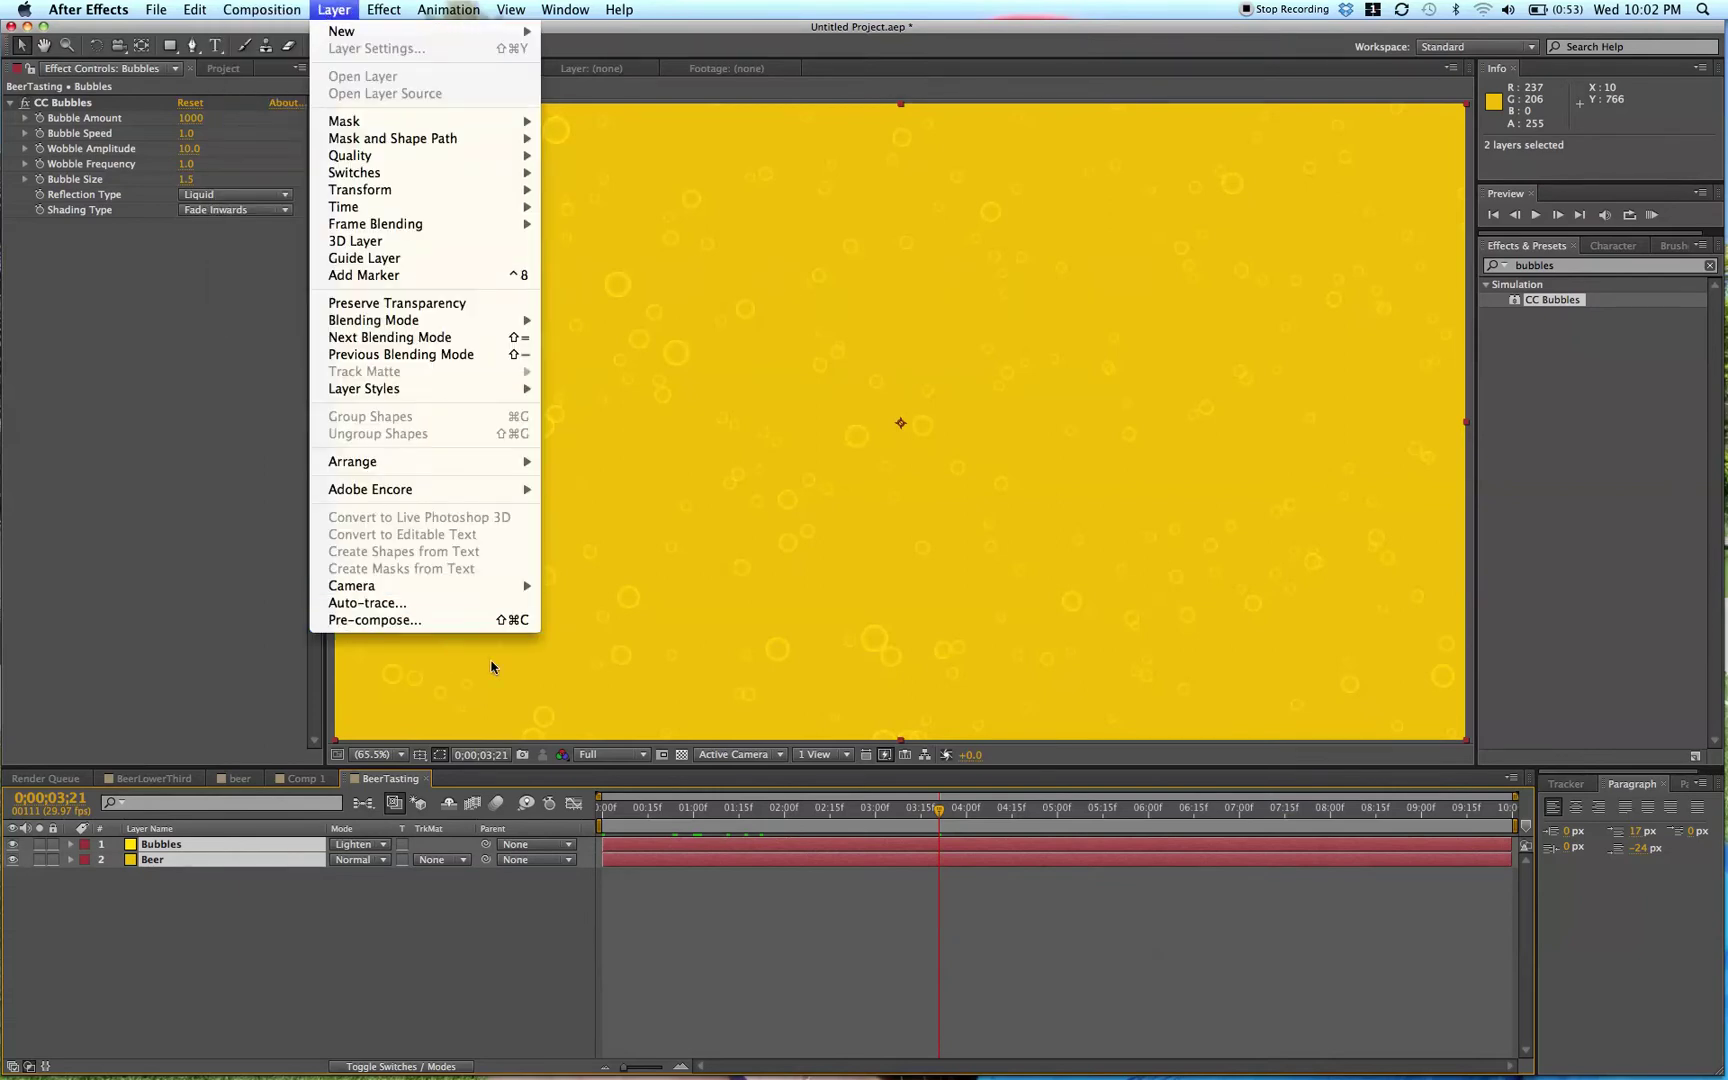
right_click(785, 857)
click(824, 951)
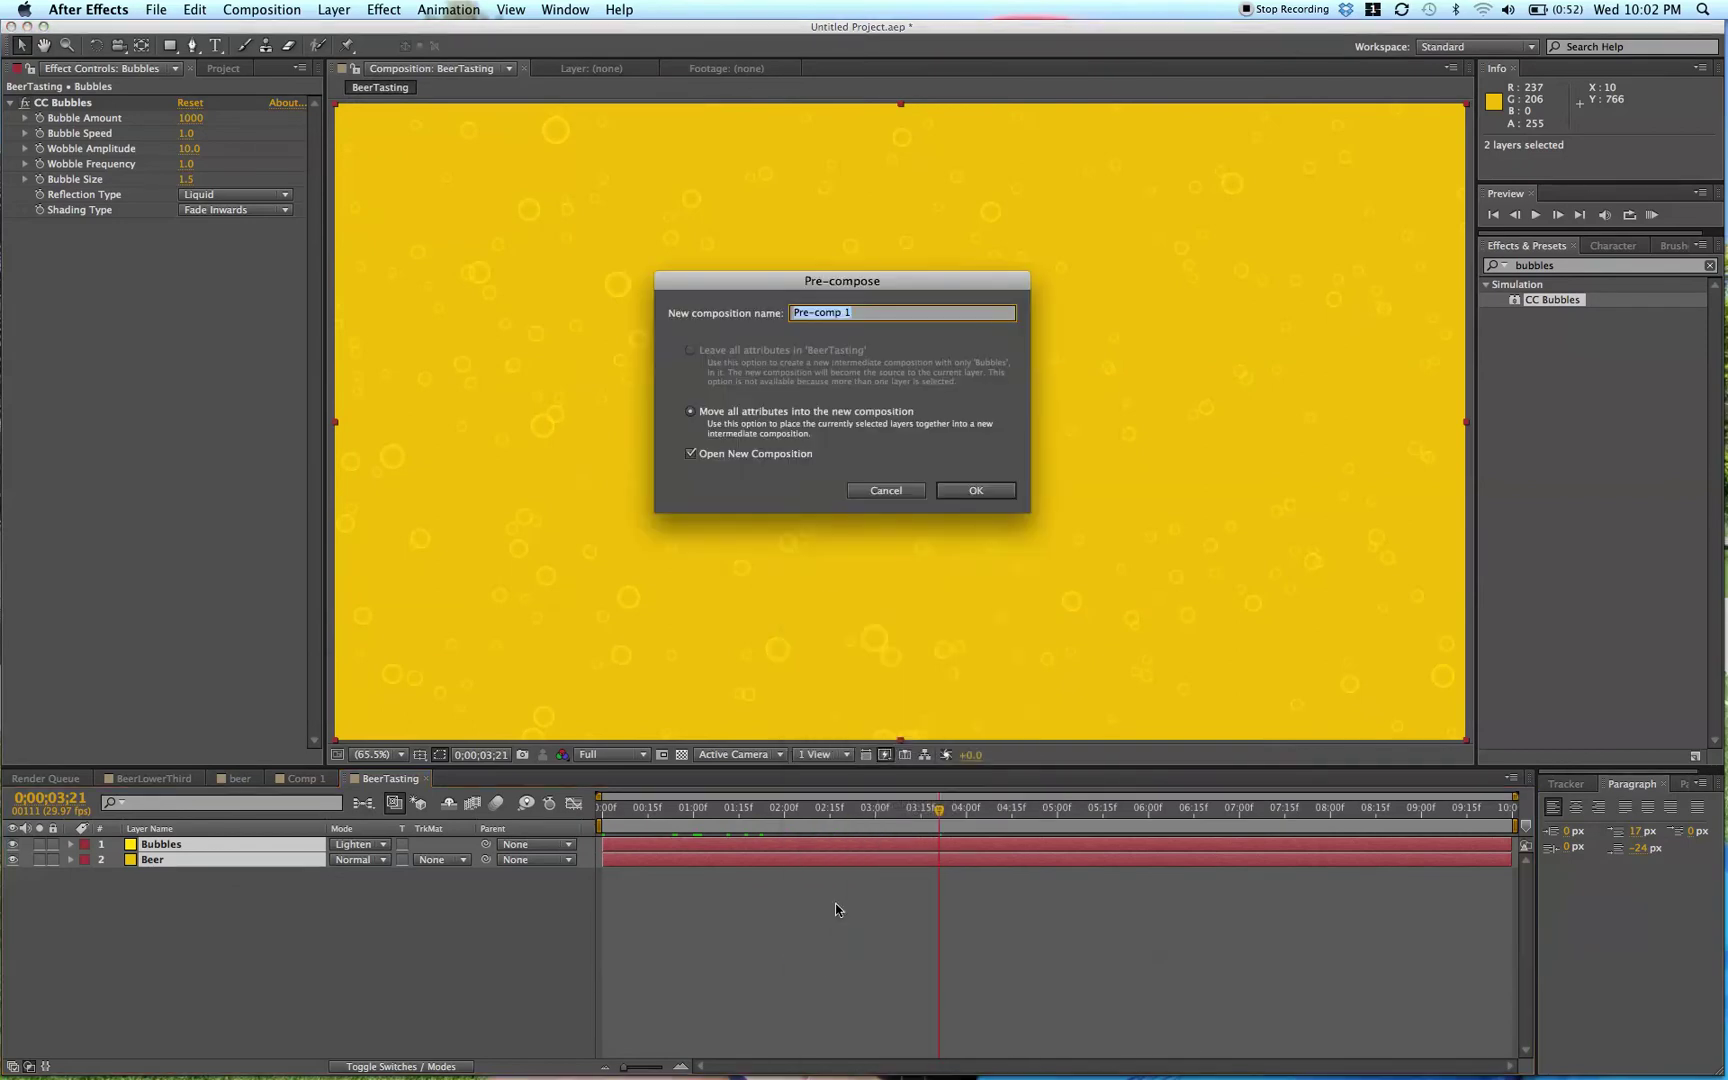
text(BeerLayer)
key(Return)
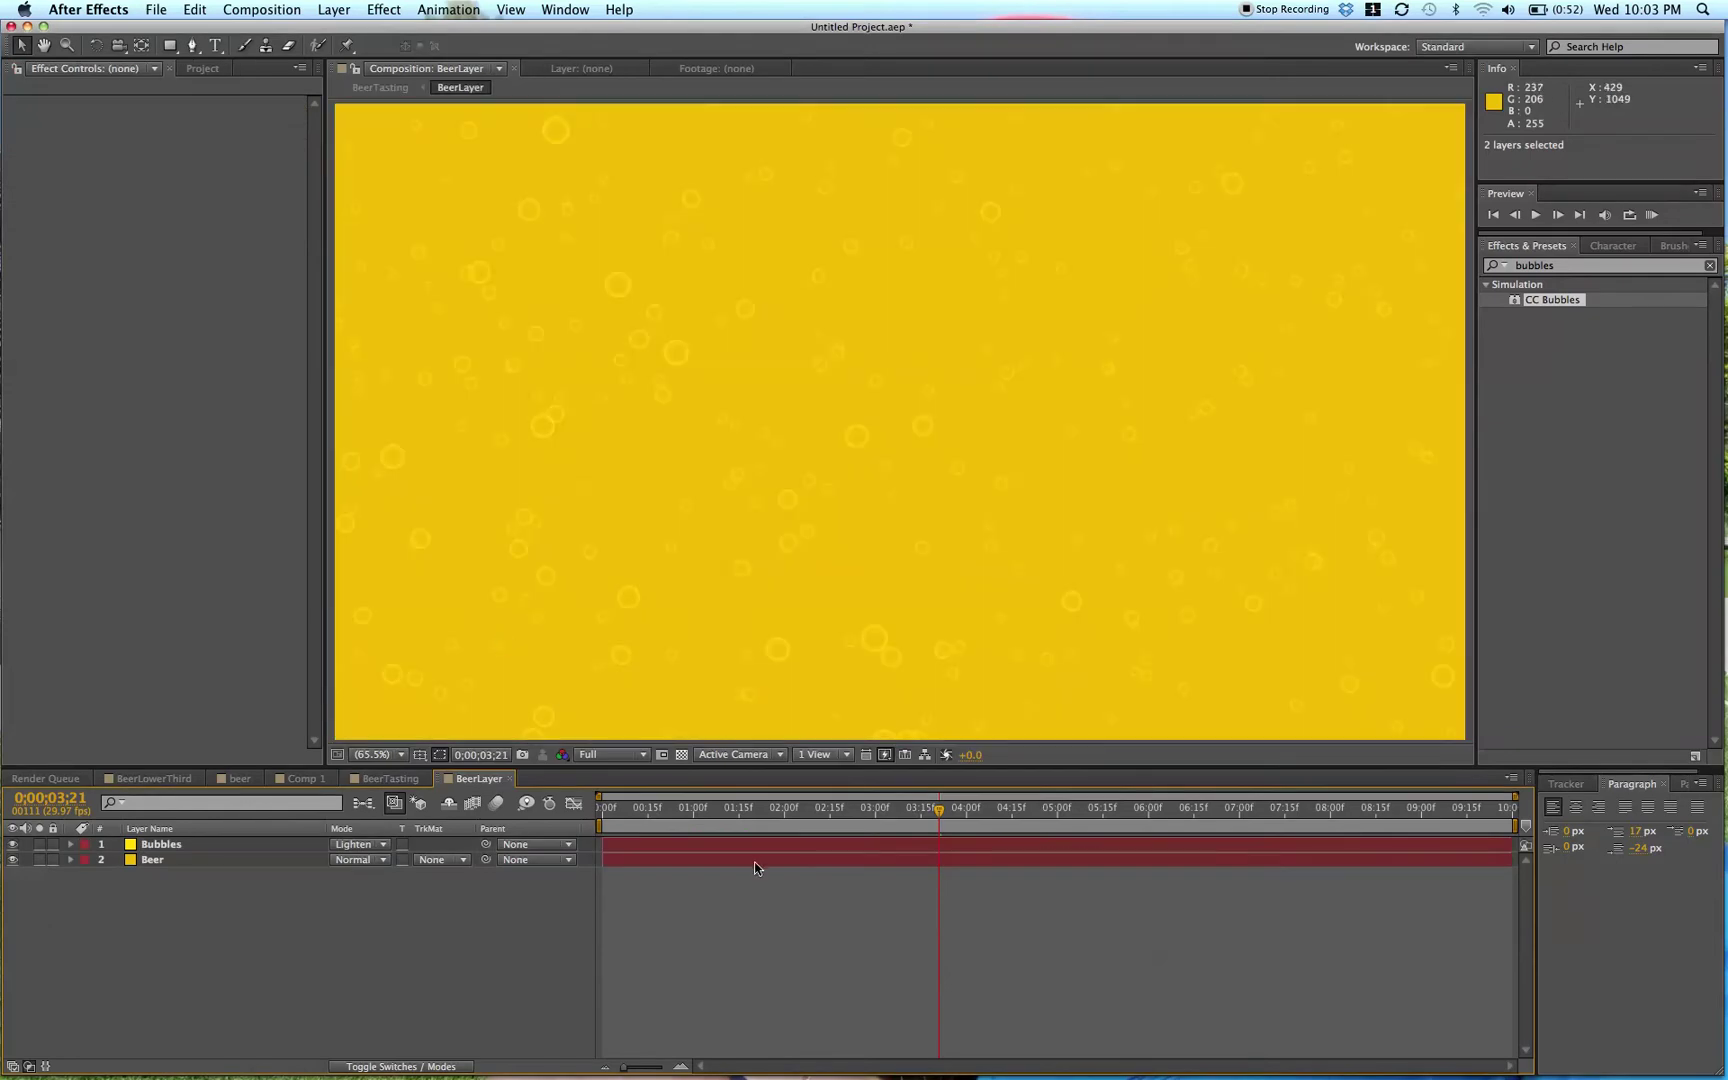
- Close the BeerLayer composition and show the first frame of BeerTasting at 50% magnification
click(390, 752)
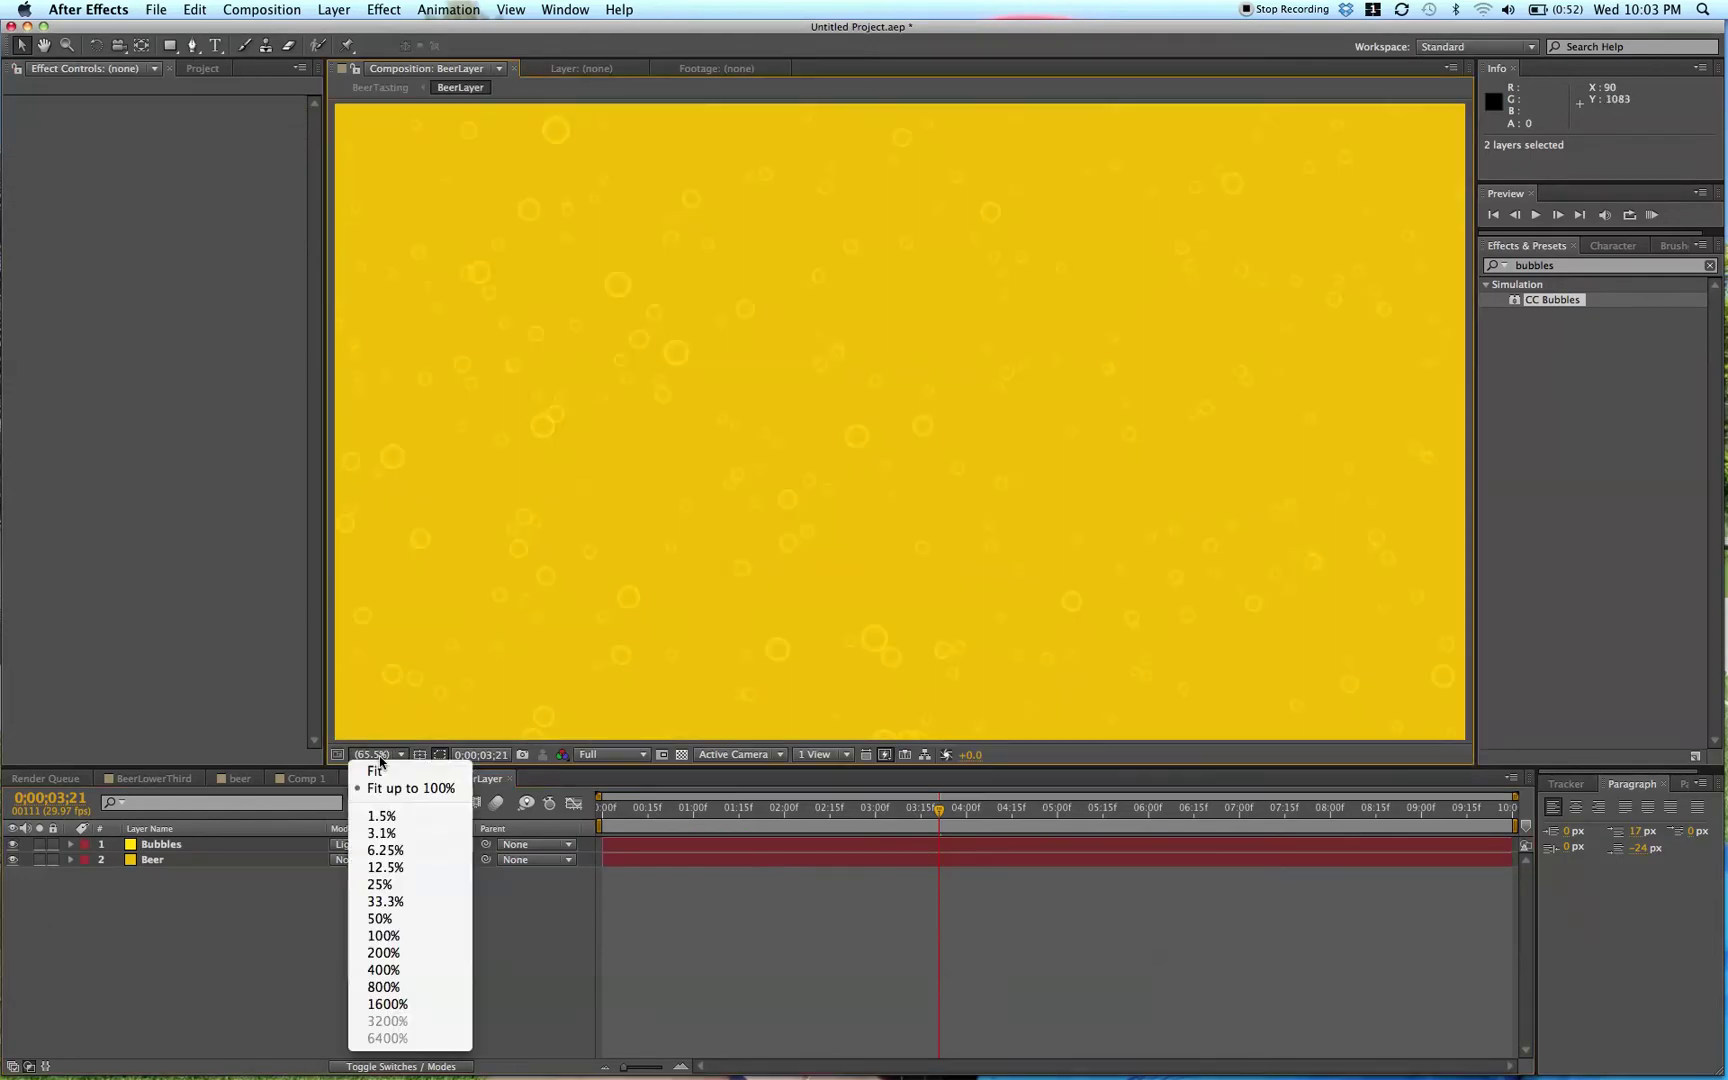
click(430, 897)
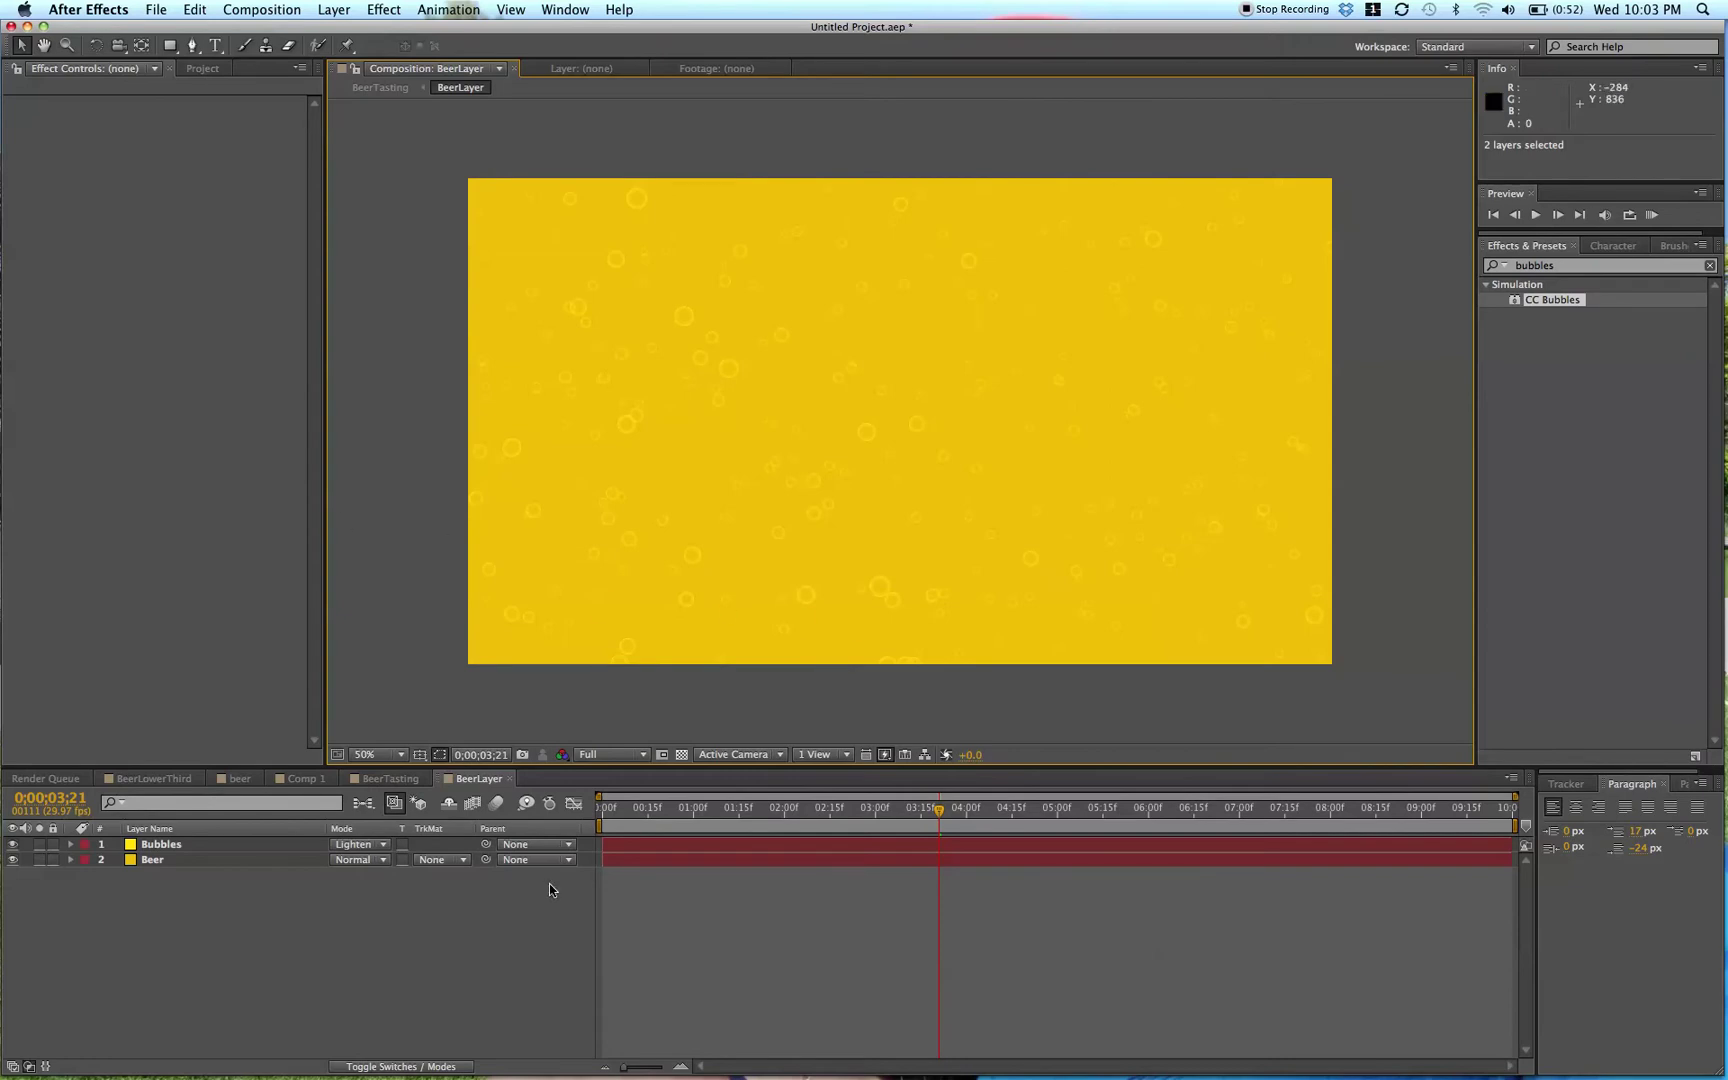
click(513, 778)
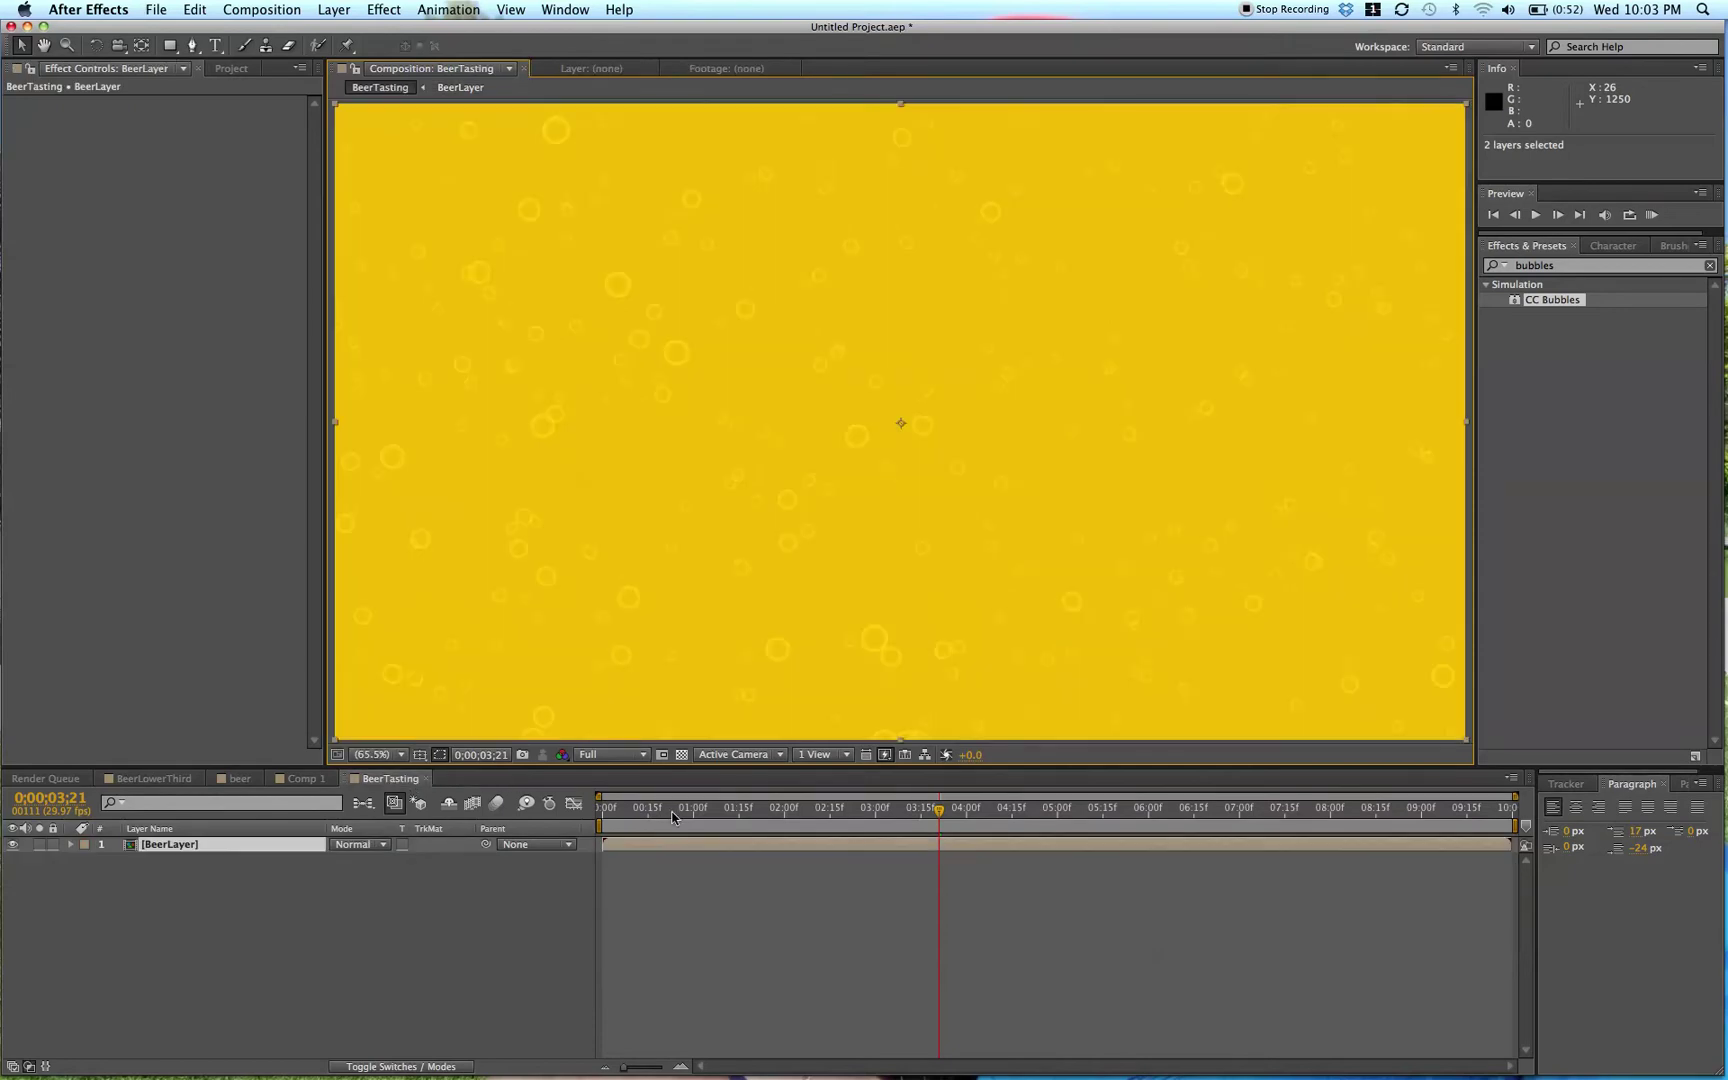
drag(667, 815, 586, 815)
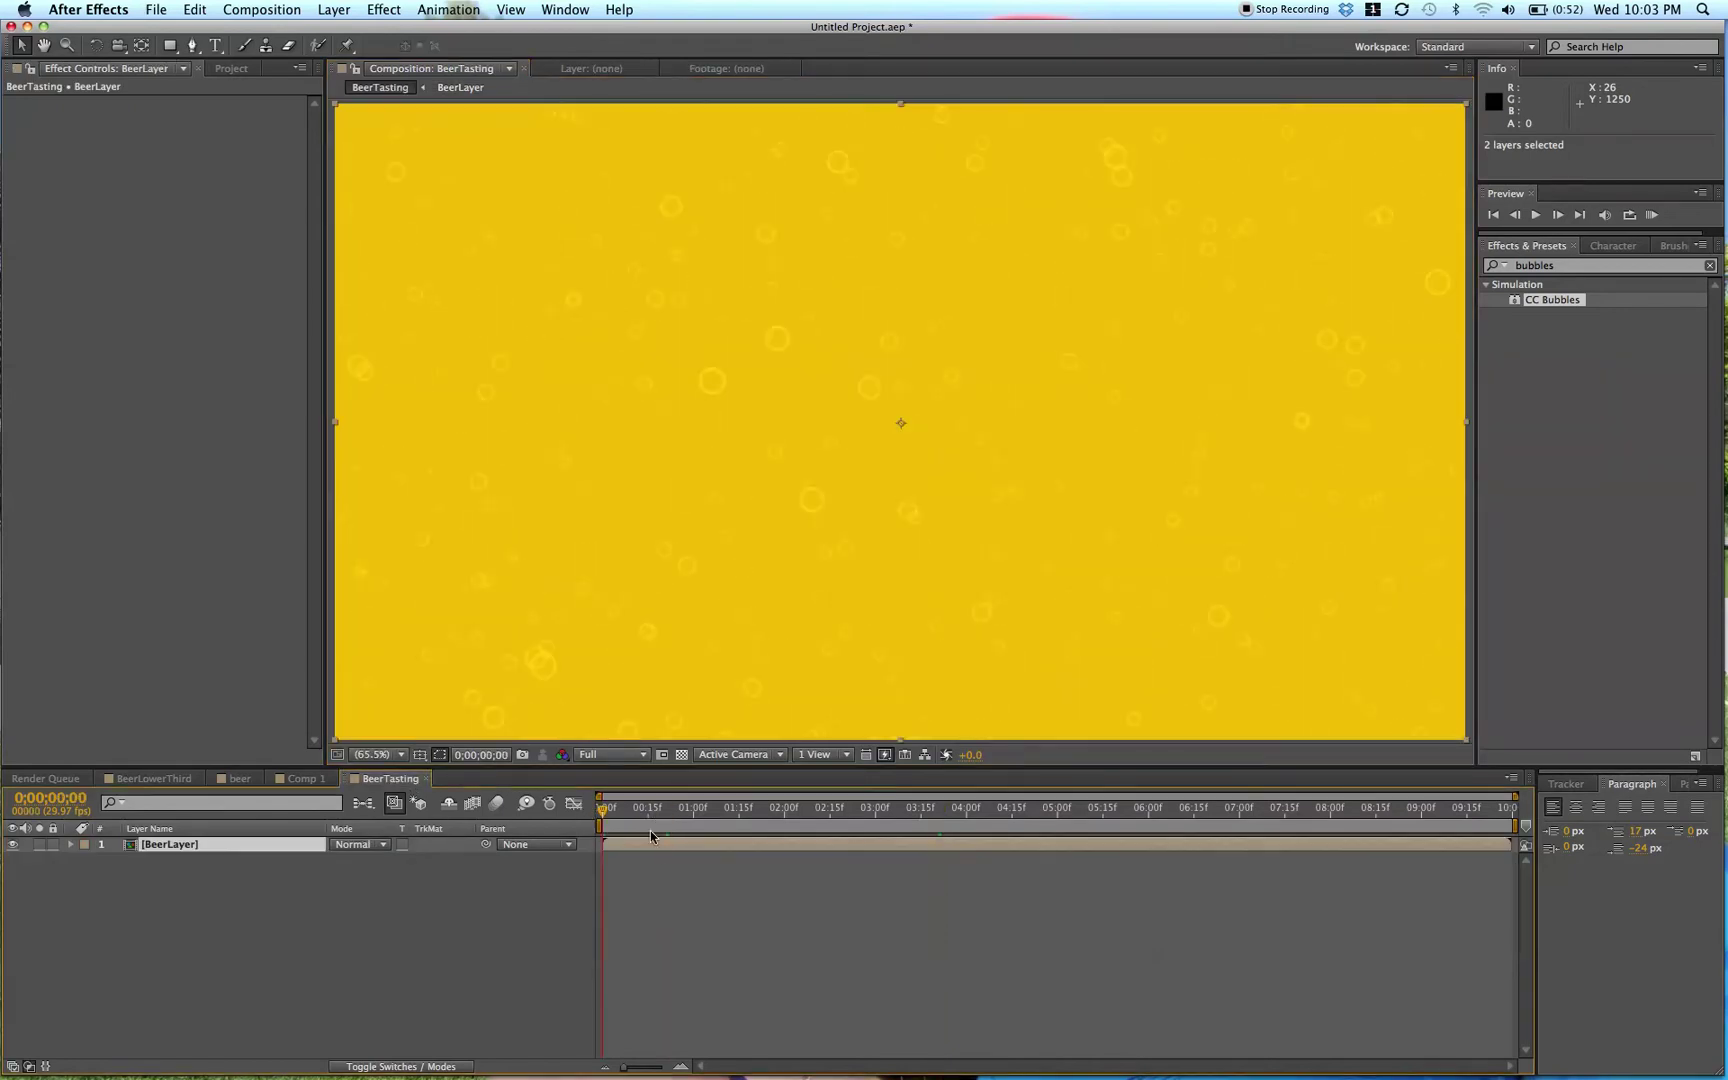
click(386, 755)
click(402, 924)
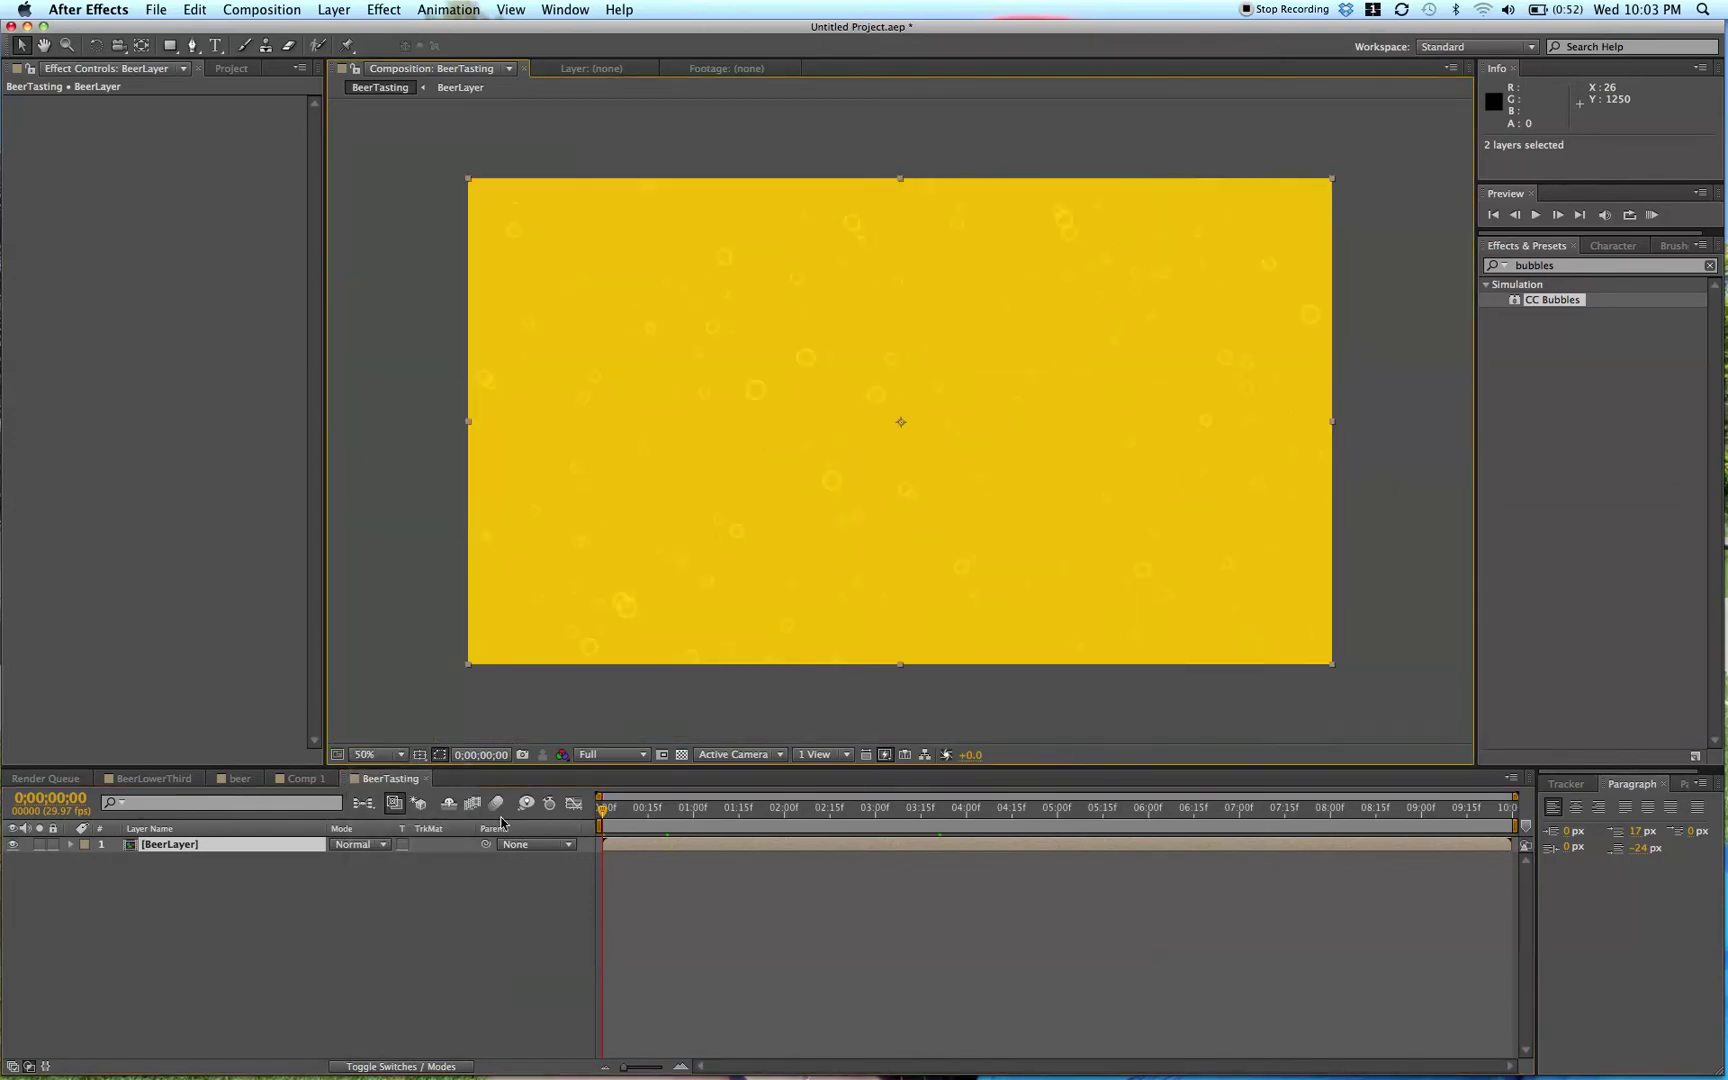
- Draw a rectangular mask on BeerLayer that keeps only a full-width strip along the bottom of the frame
drag(169, 47, 205, 52)
drag(443, 668, 1388, 520)
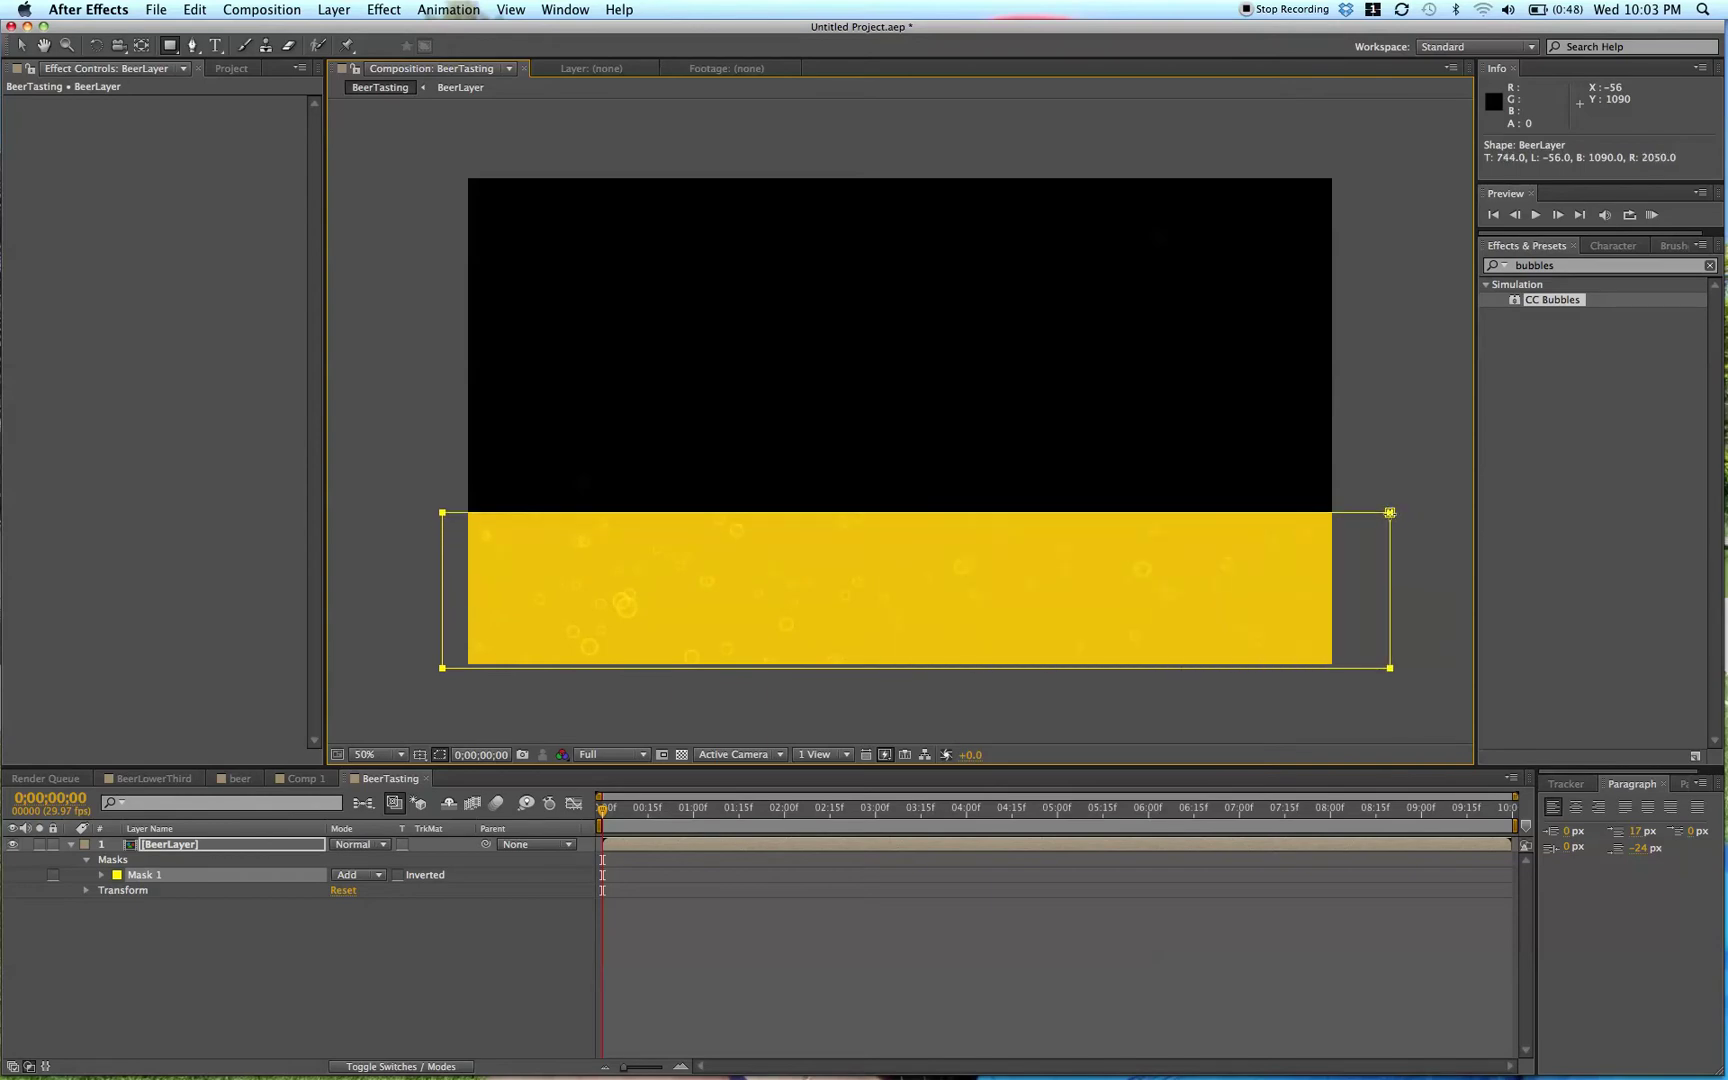
click(1015, 862)
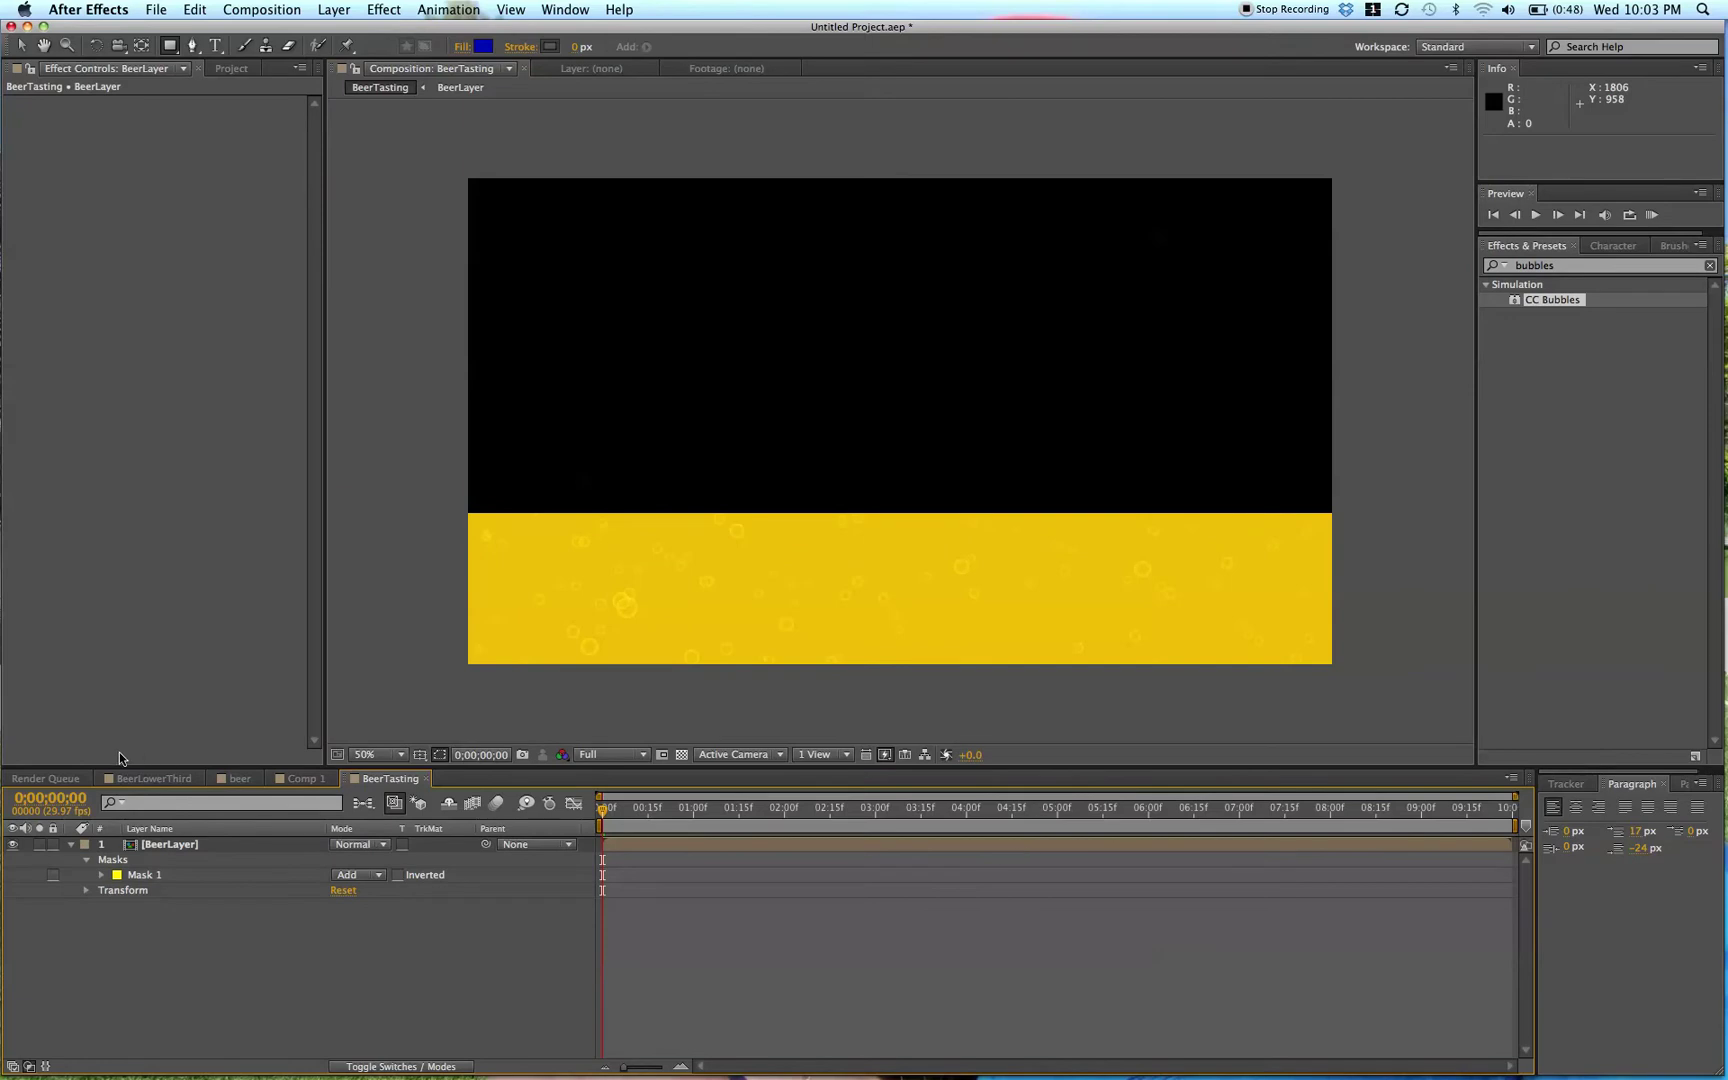
- Show the finished BeerLowerThird composition at 50% magnification with the whole frame in view for reference
click(153, 778)
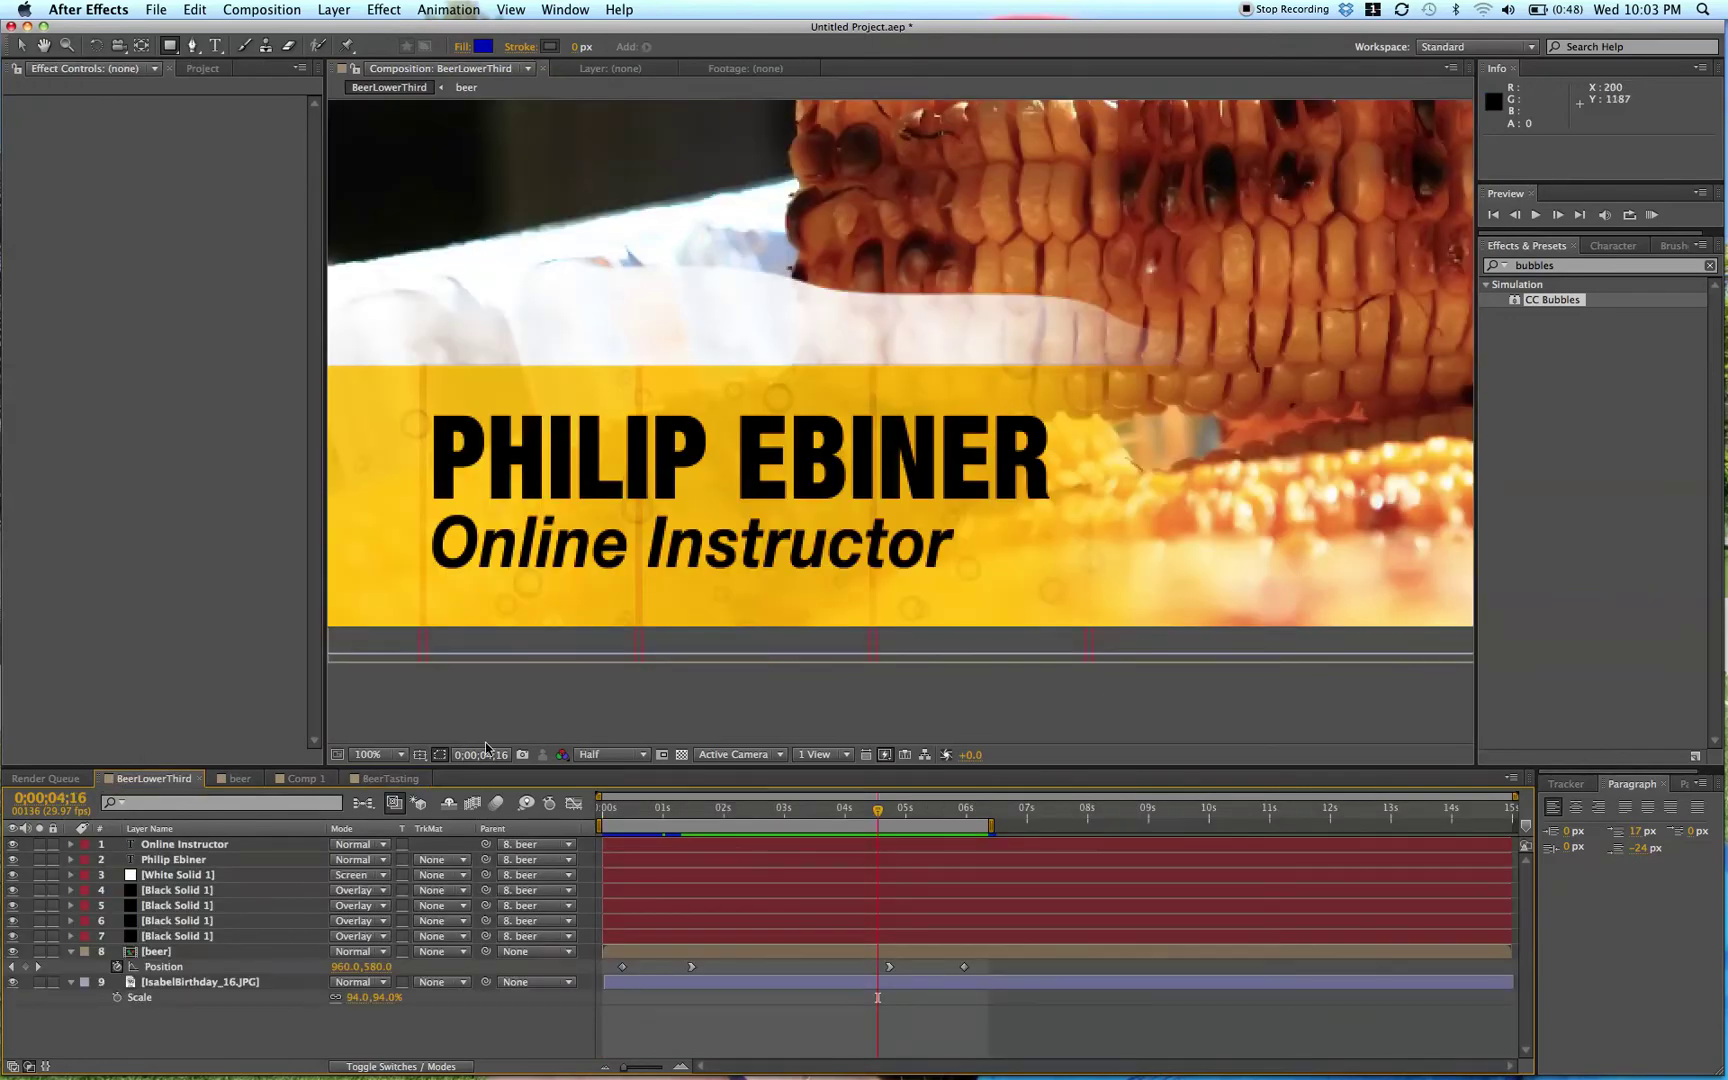
click(378, 754)
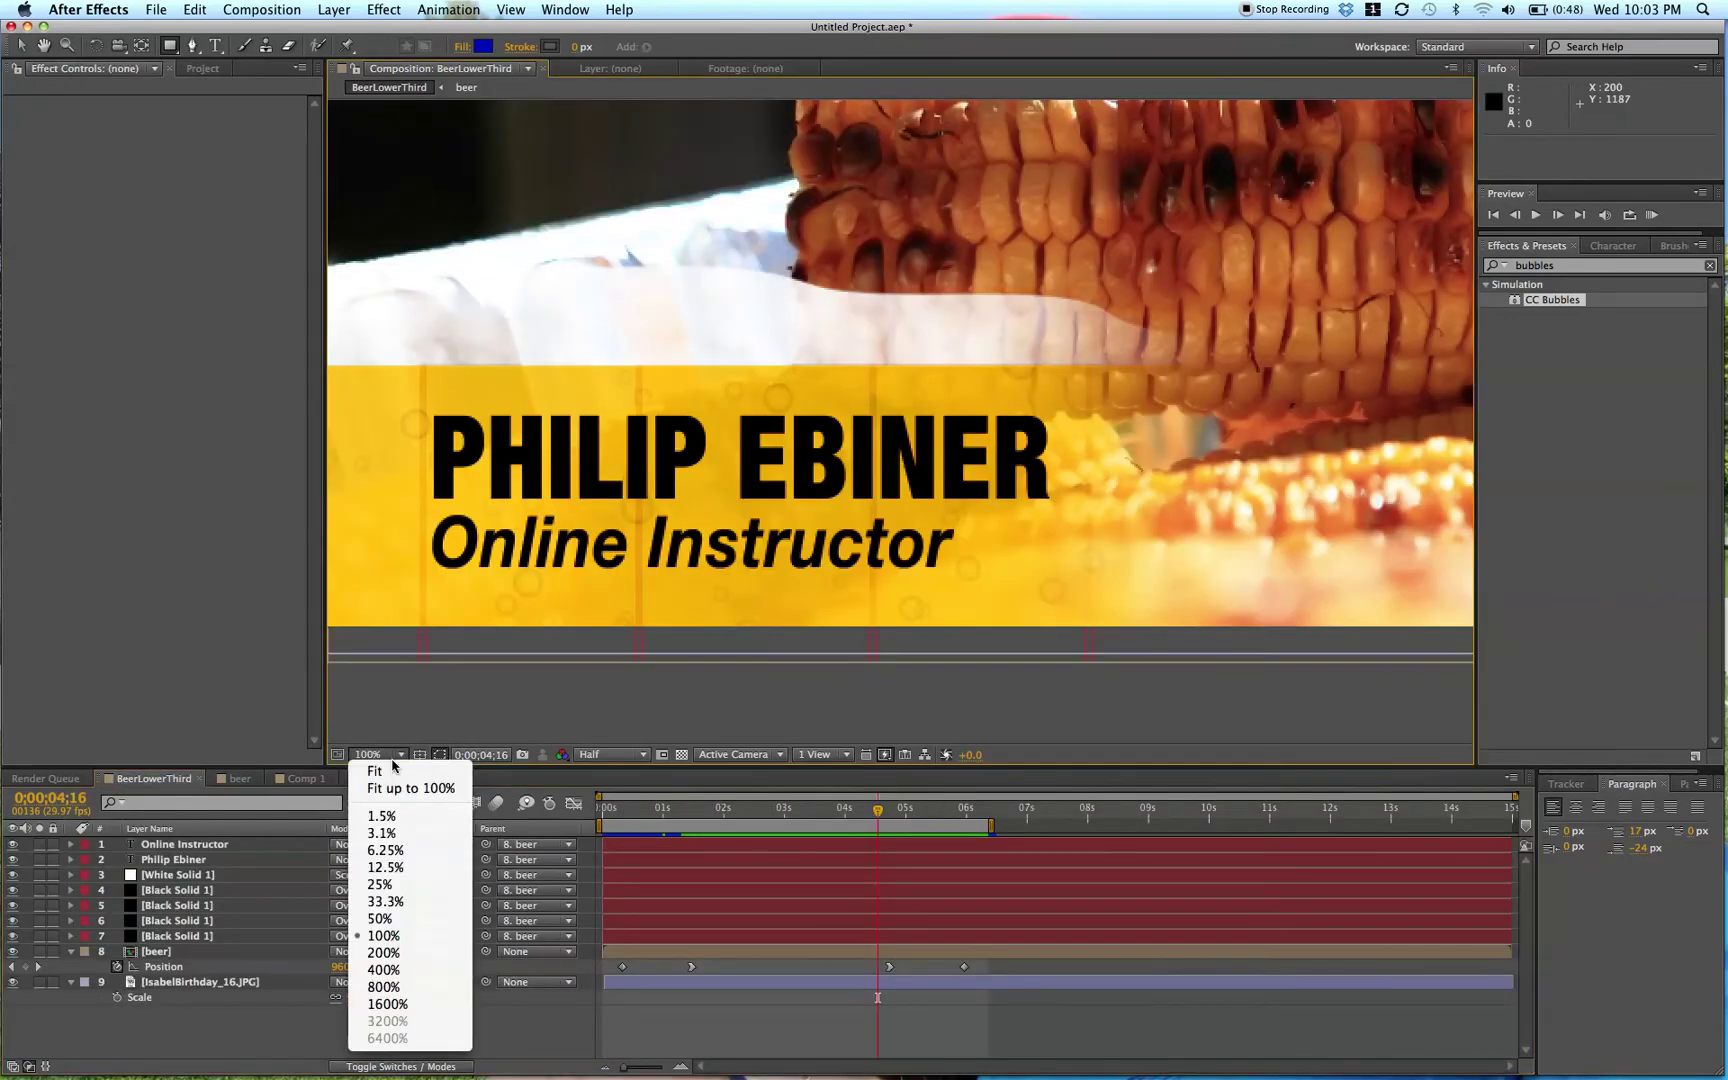
click(380, 918)
drag(1193, 320, 955, 399)
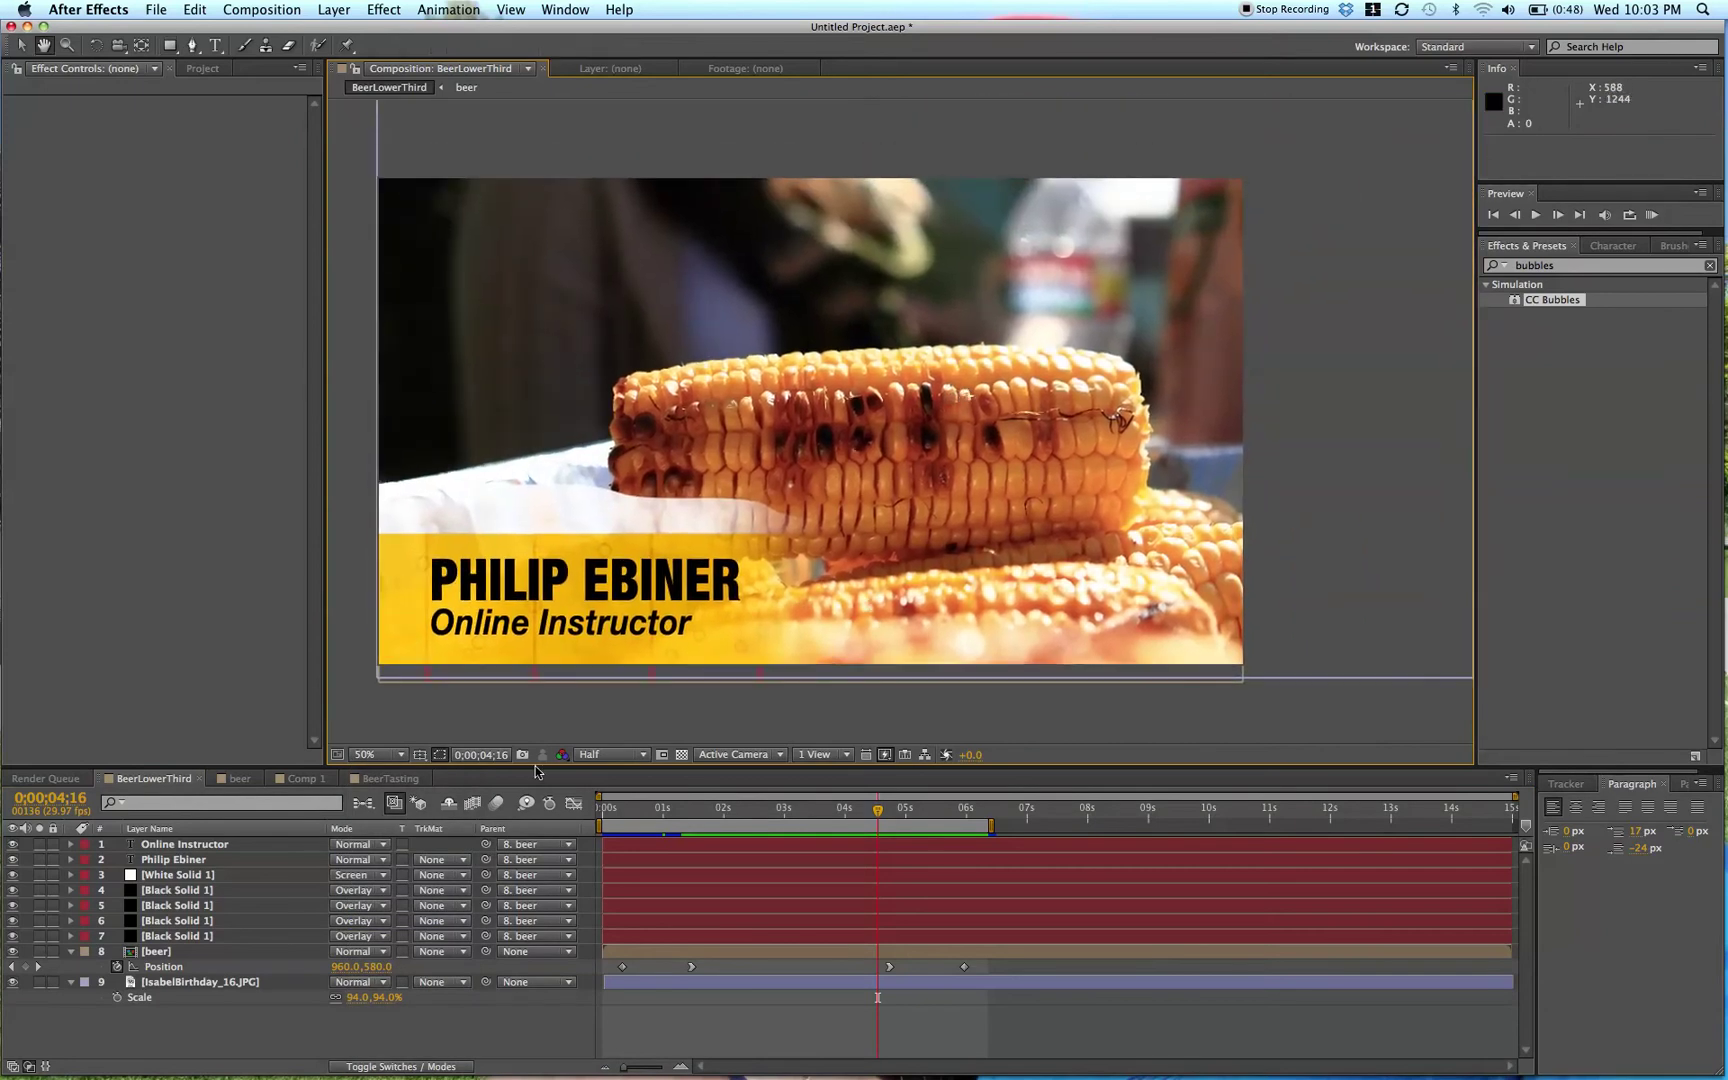
- Find the Linear Wipe transition effect and apply it to the masked BeerLayer in BeerTasting
click(385, 778)
click(1560, 267)
text(linear wipev)
key(BackSpace)
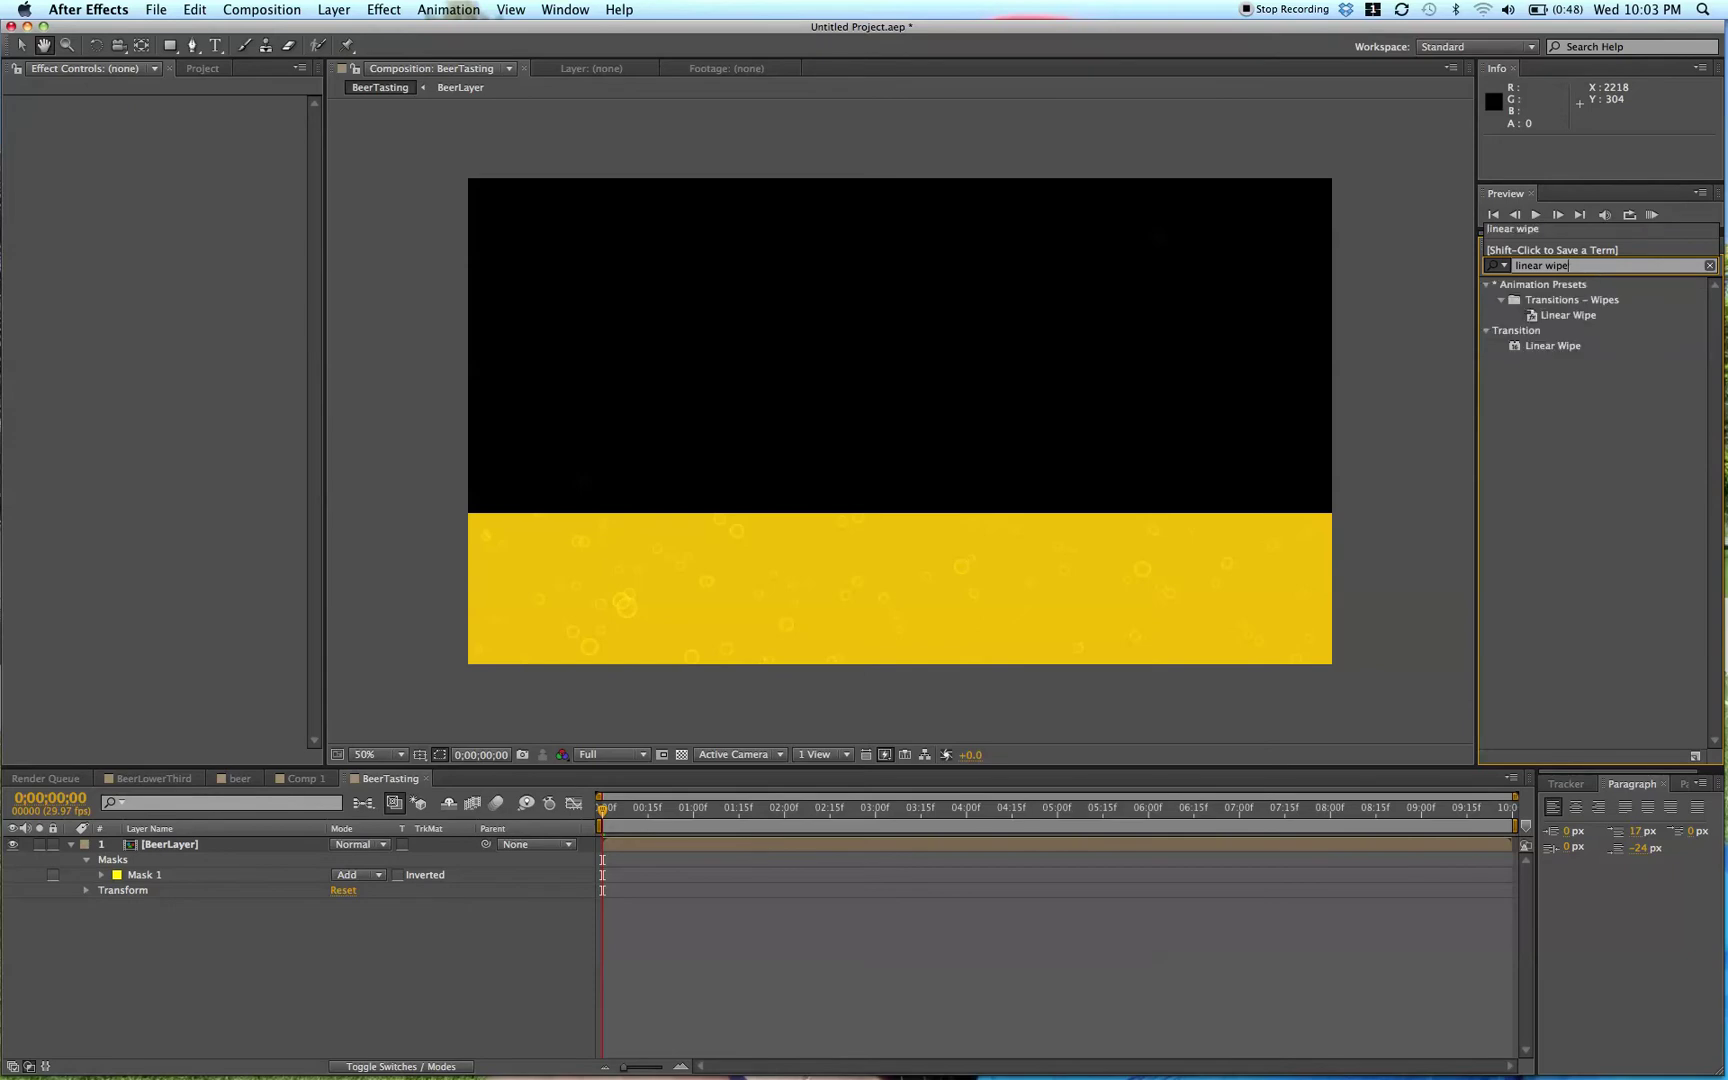
drag(1555, 345, 1381, 590)
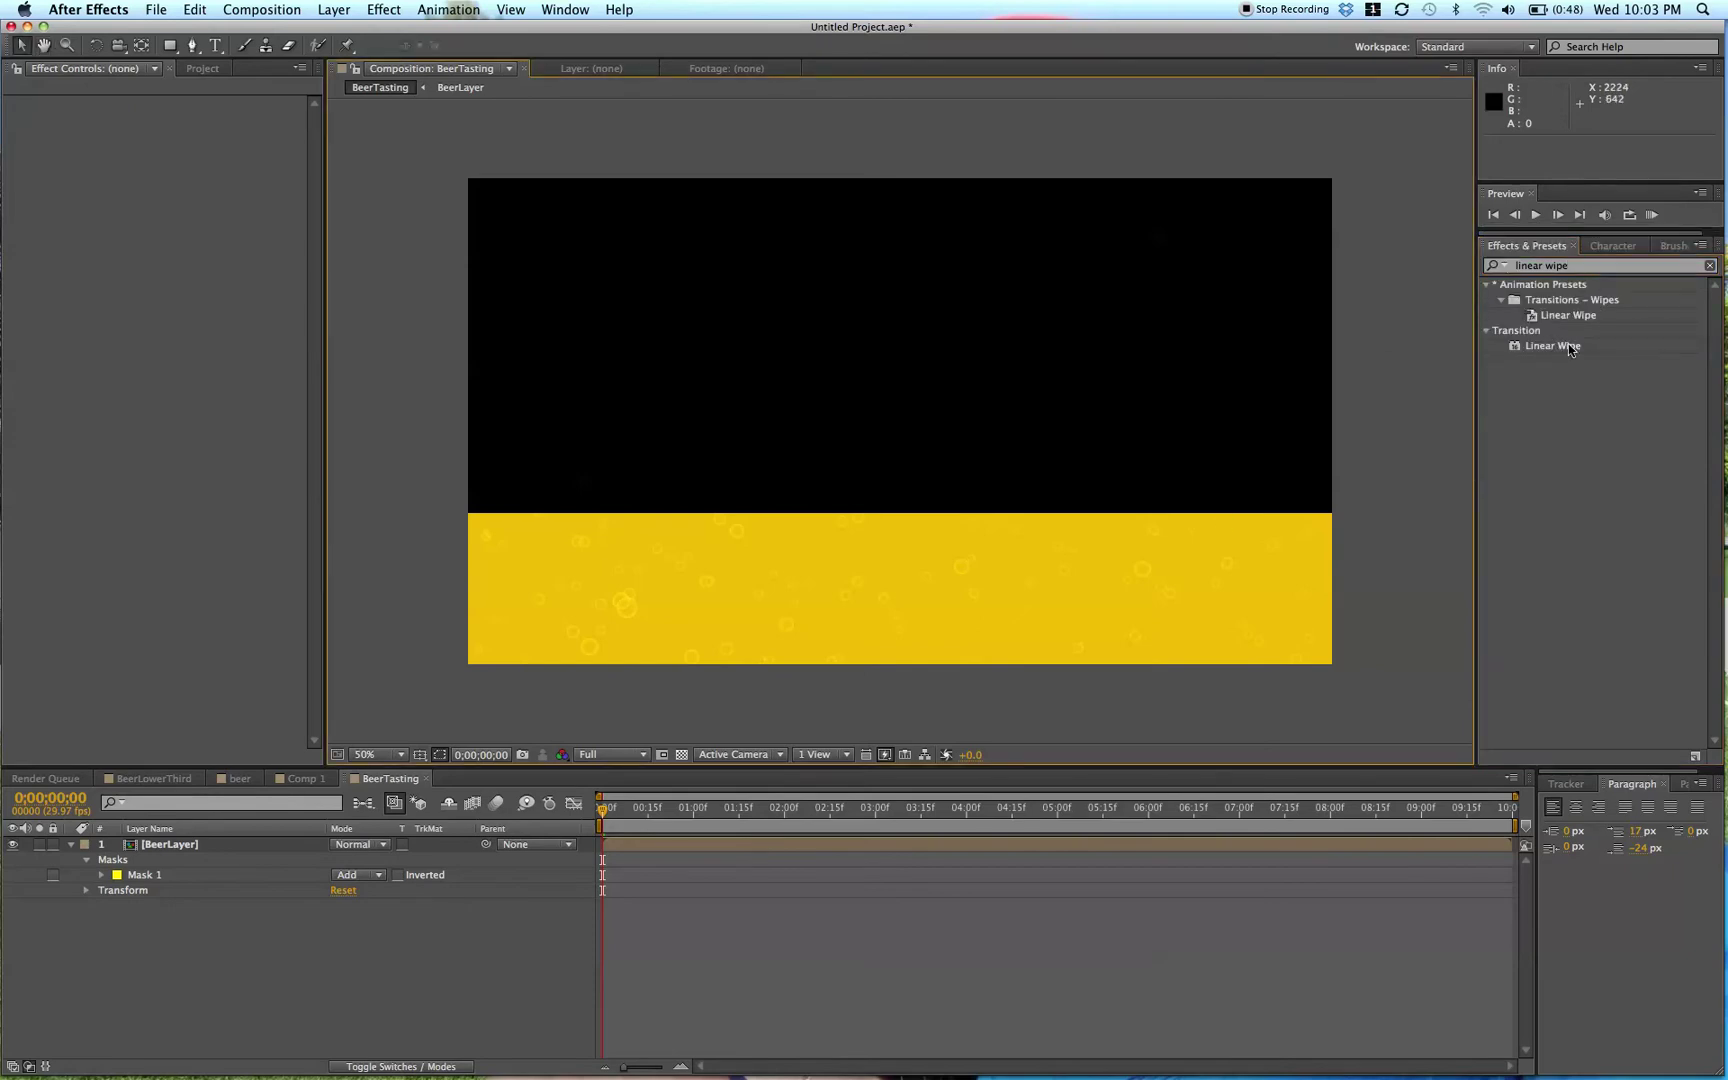
drag(1567, 343, 837, 586)
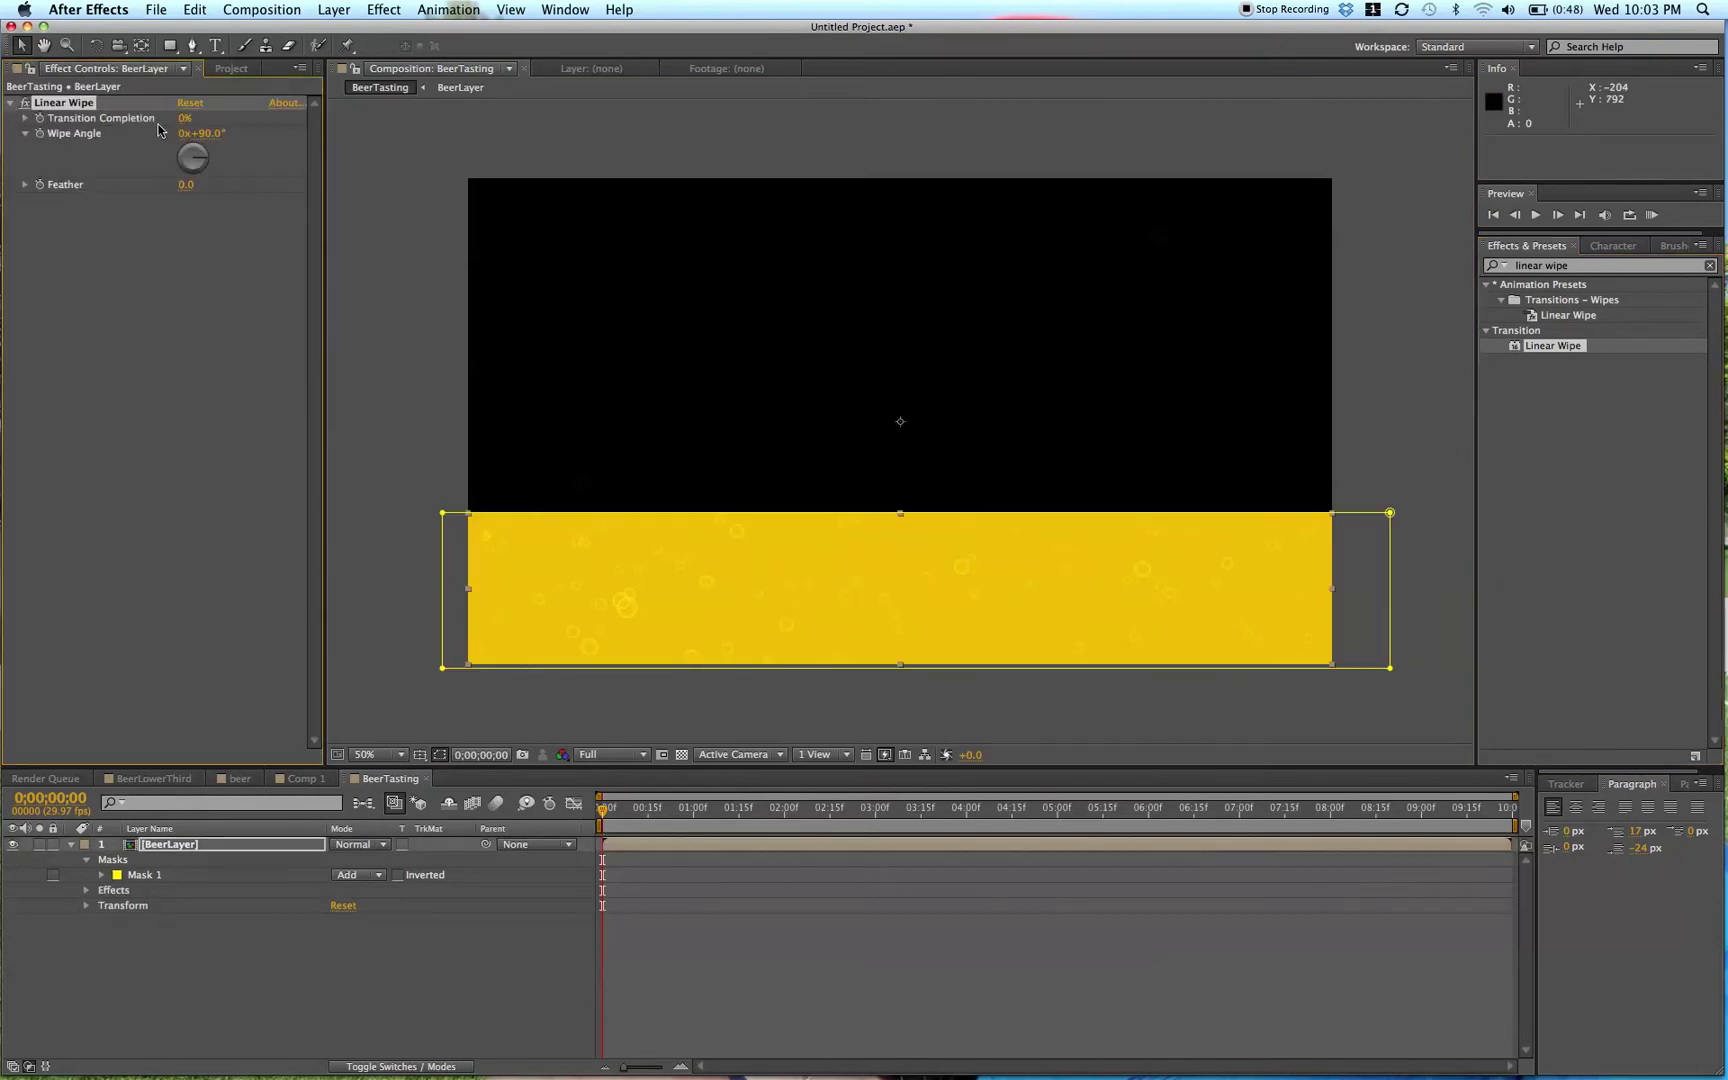
- Set the Linear Wipe's Wipe Angle to -90° and its Transition Completion to 50%
click(209, 135)
text(-90)
key(Return)
mouse_move(186, 118)
mouse_down()
mouse_move(215, 120)
mouse_move(190, 116)
mouse_up()
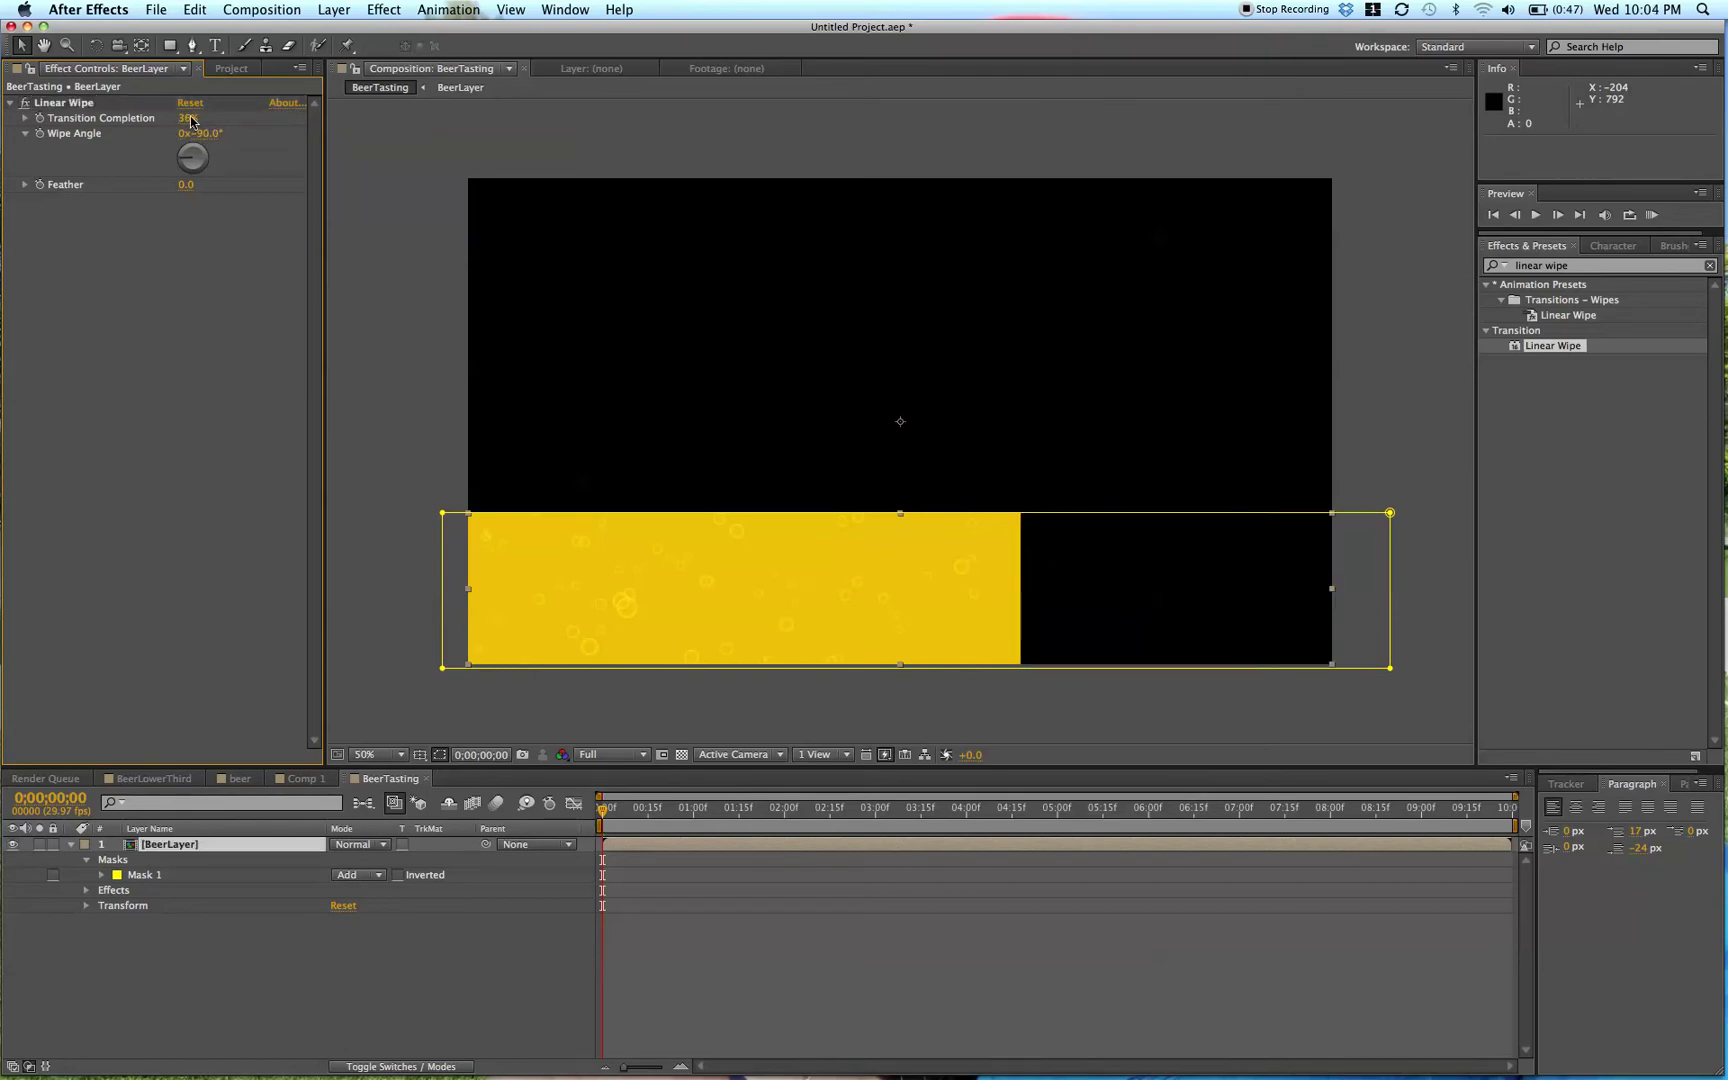
click(190, 117)
text(50)
key(Return)
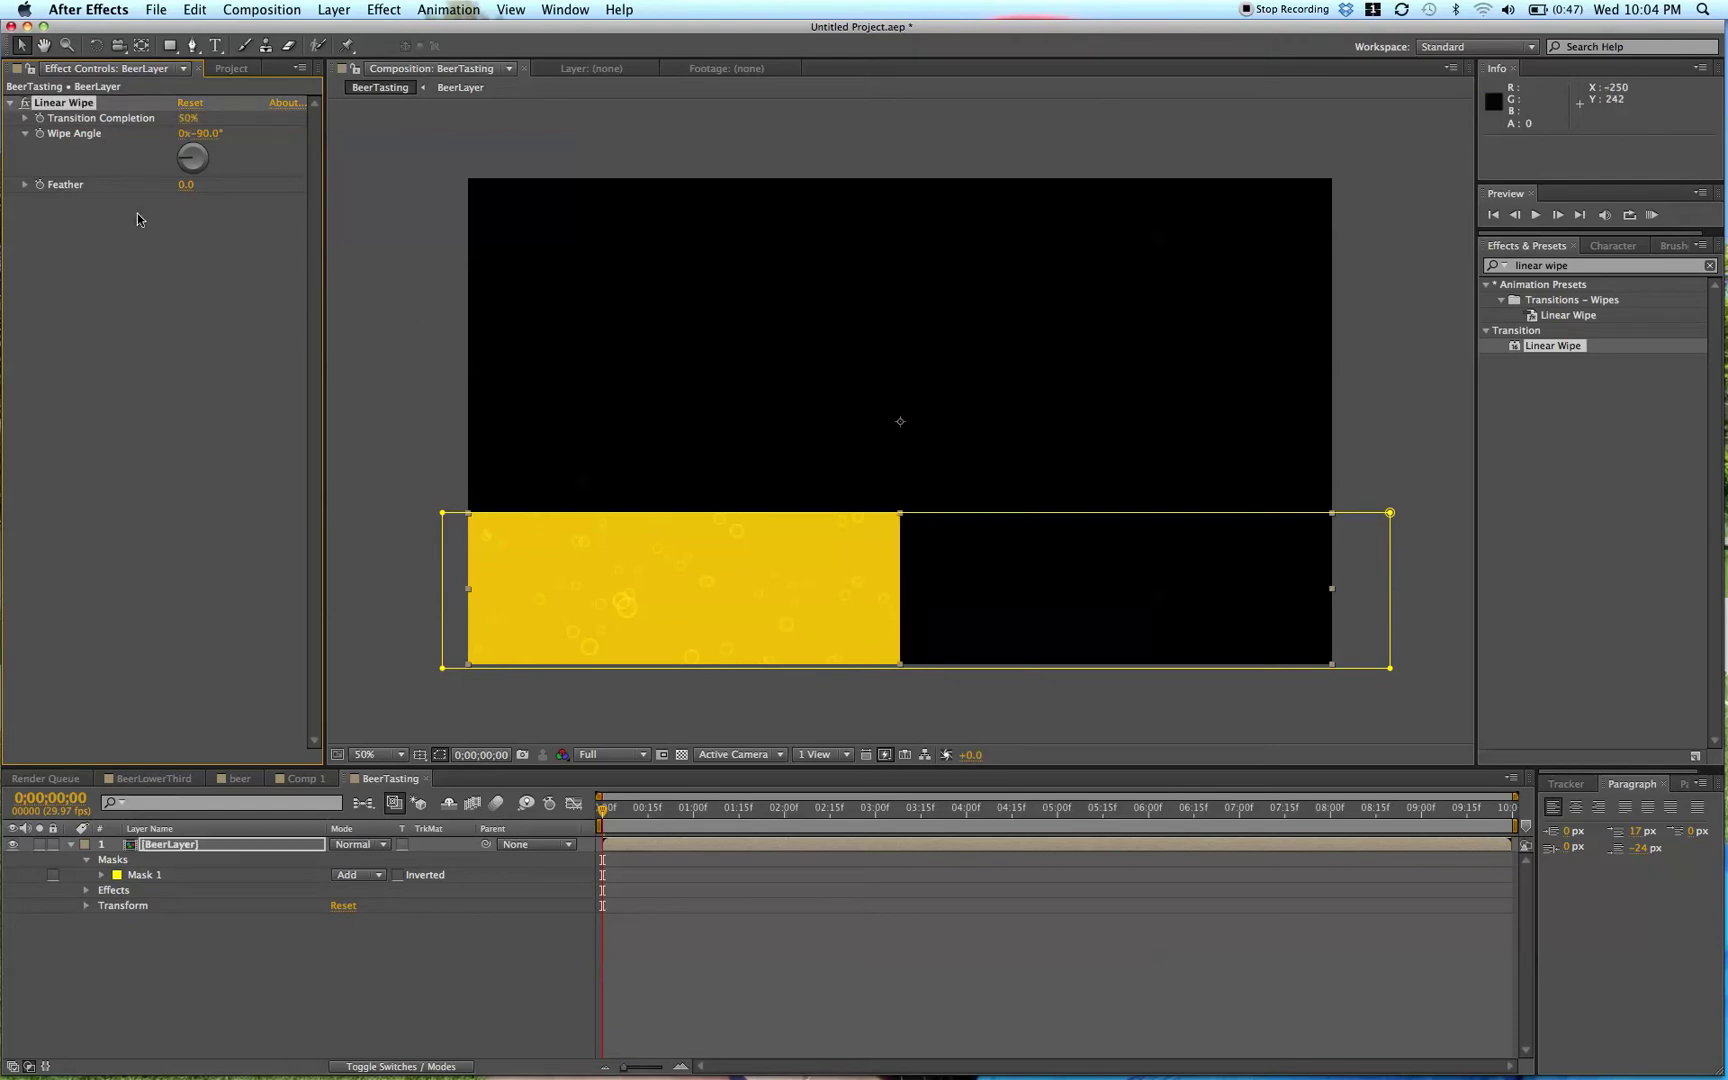
- Try different Feather amounts for BeerLayer's Linear Wipe and settle on 500
drag(186, 184, 382, 193)
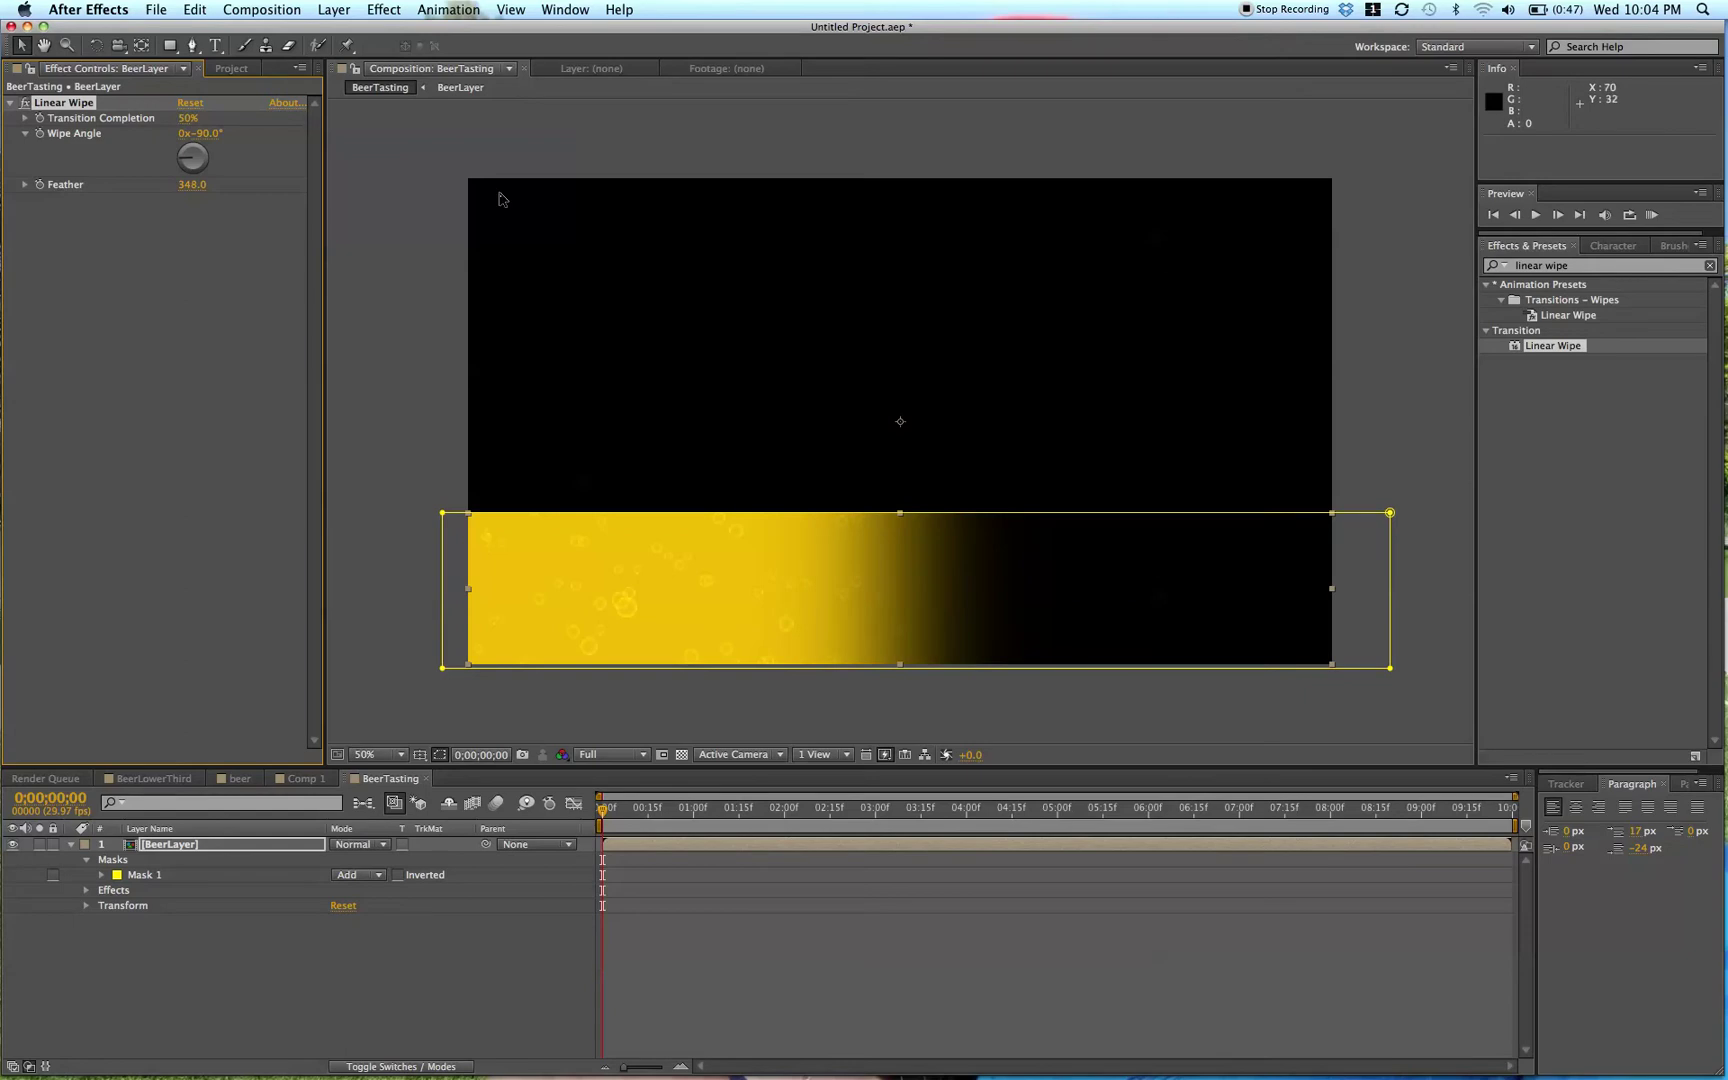
click(192, 185)
text(50)
key(Return)
click(192, 188)
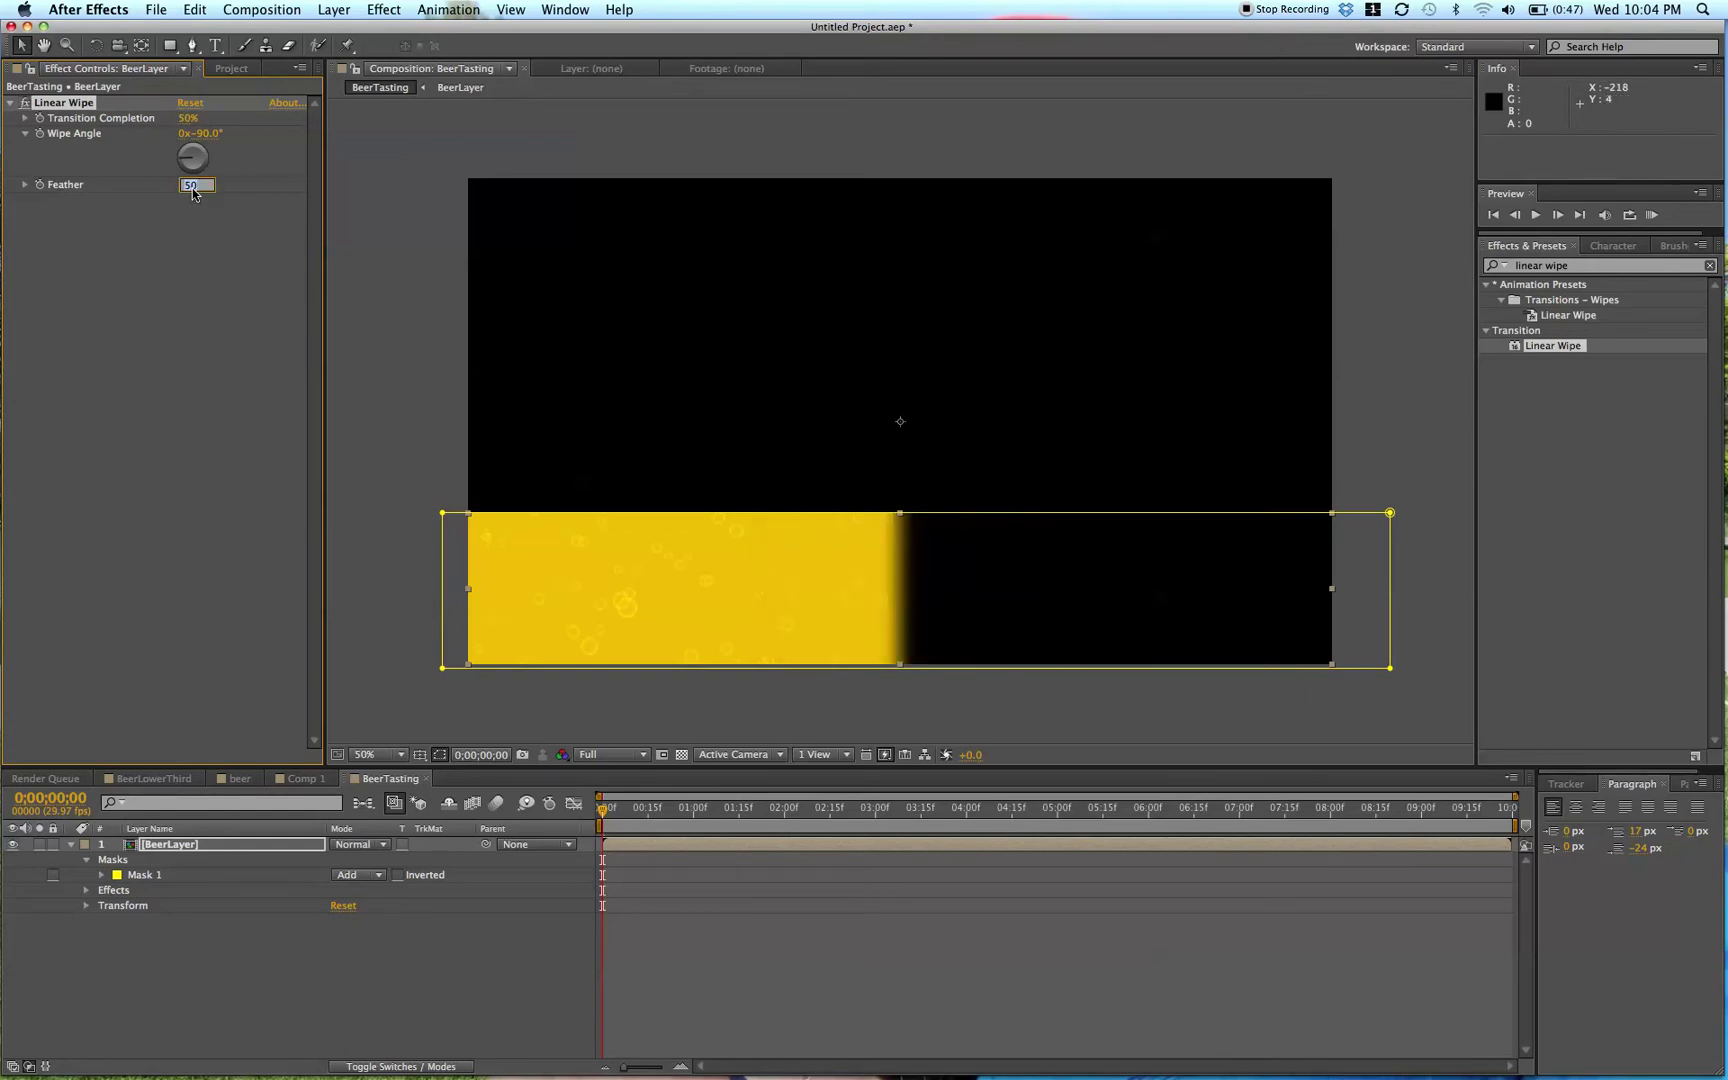
text(500)
key(Return)
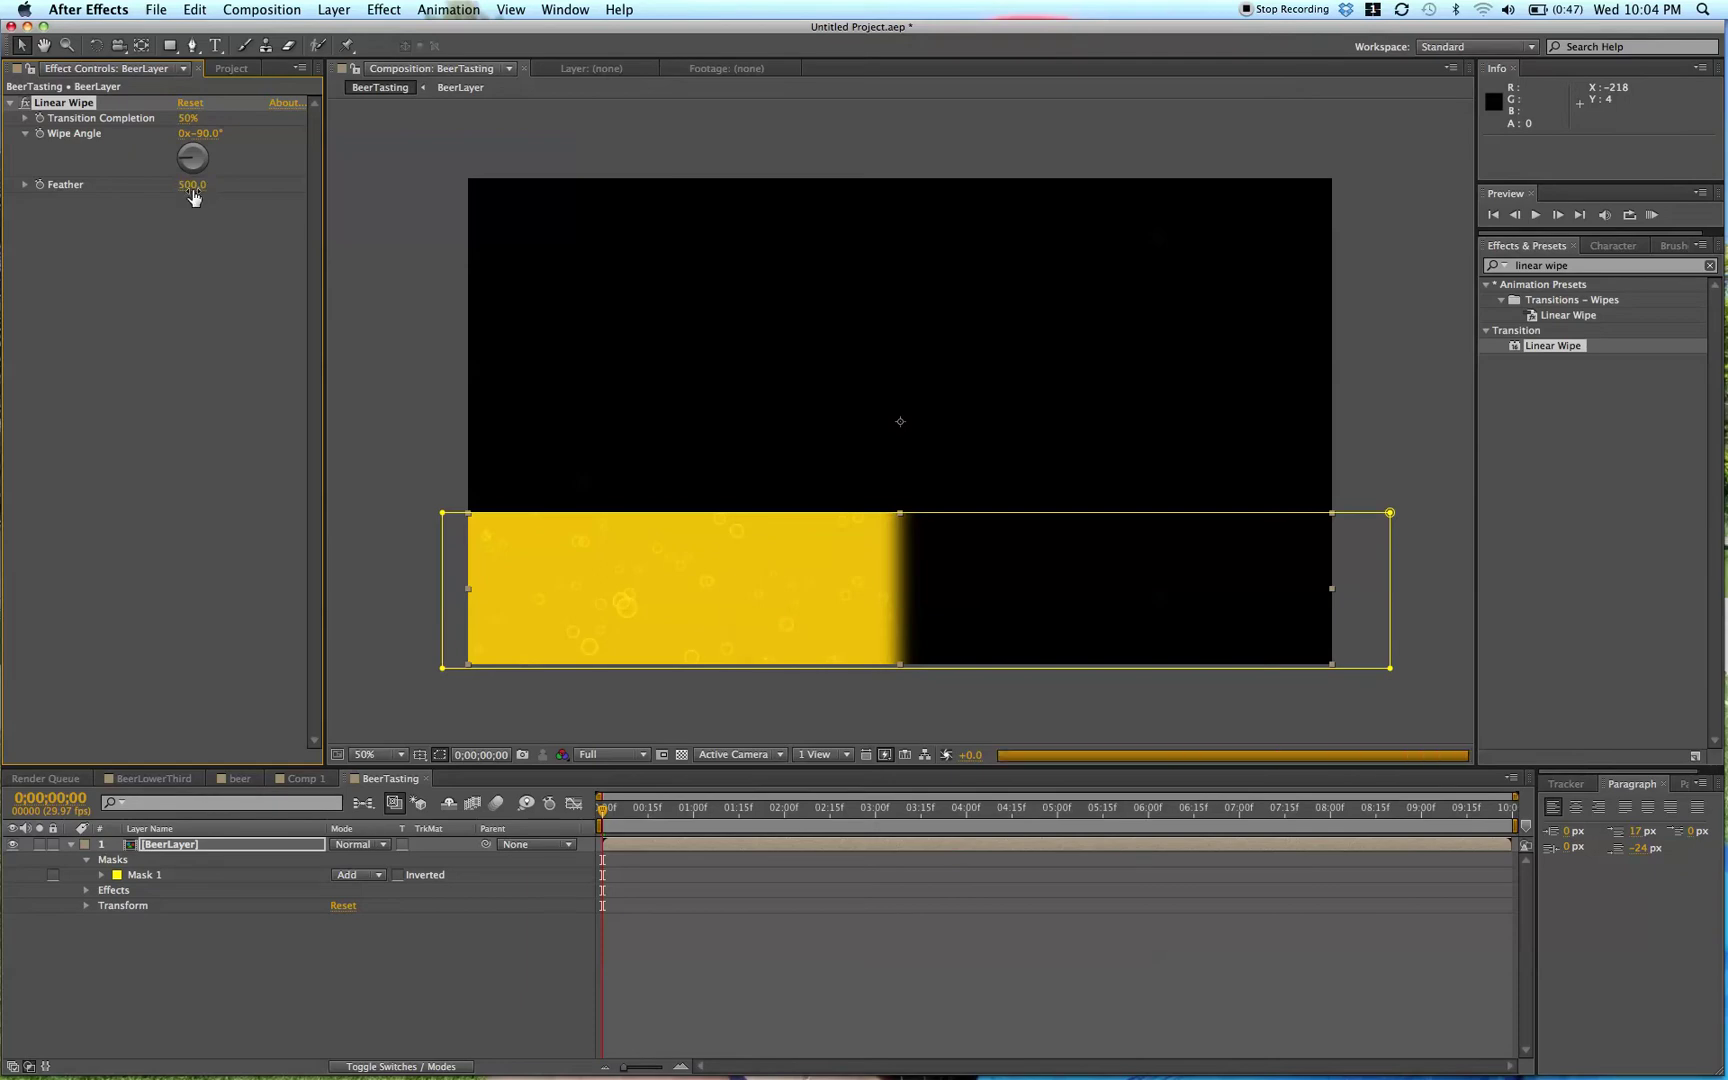
click(786, 937)
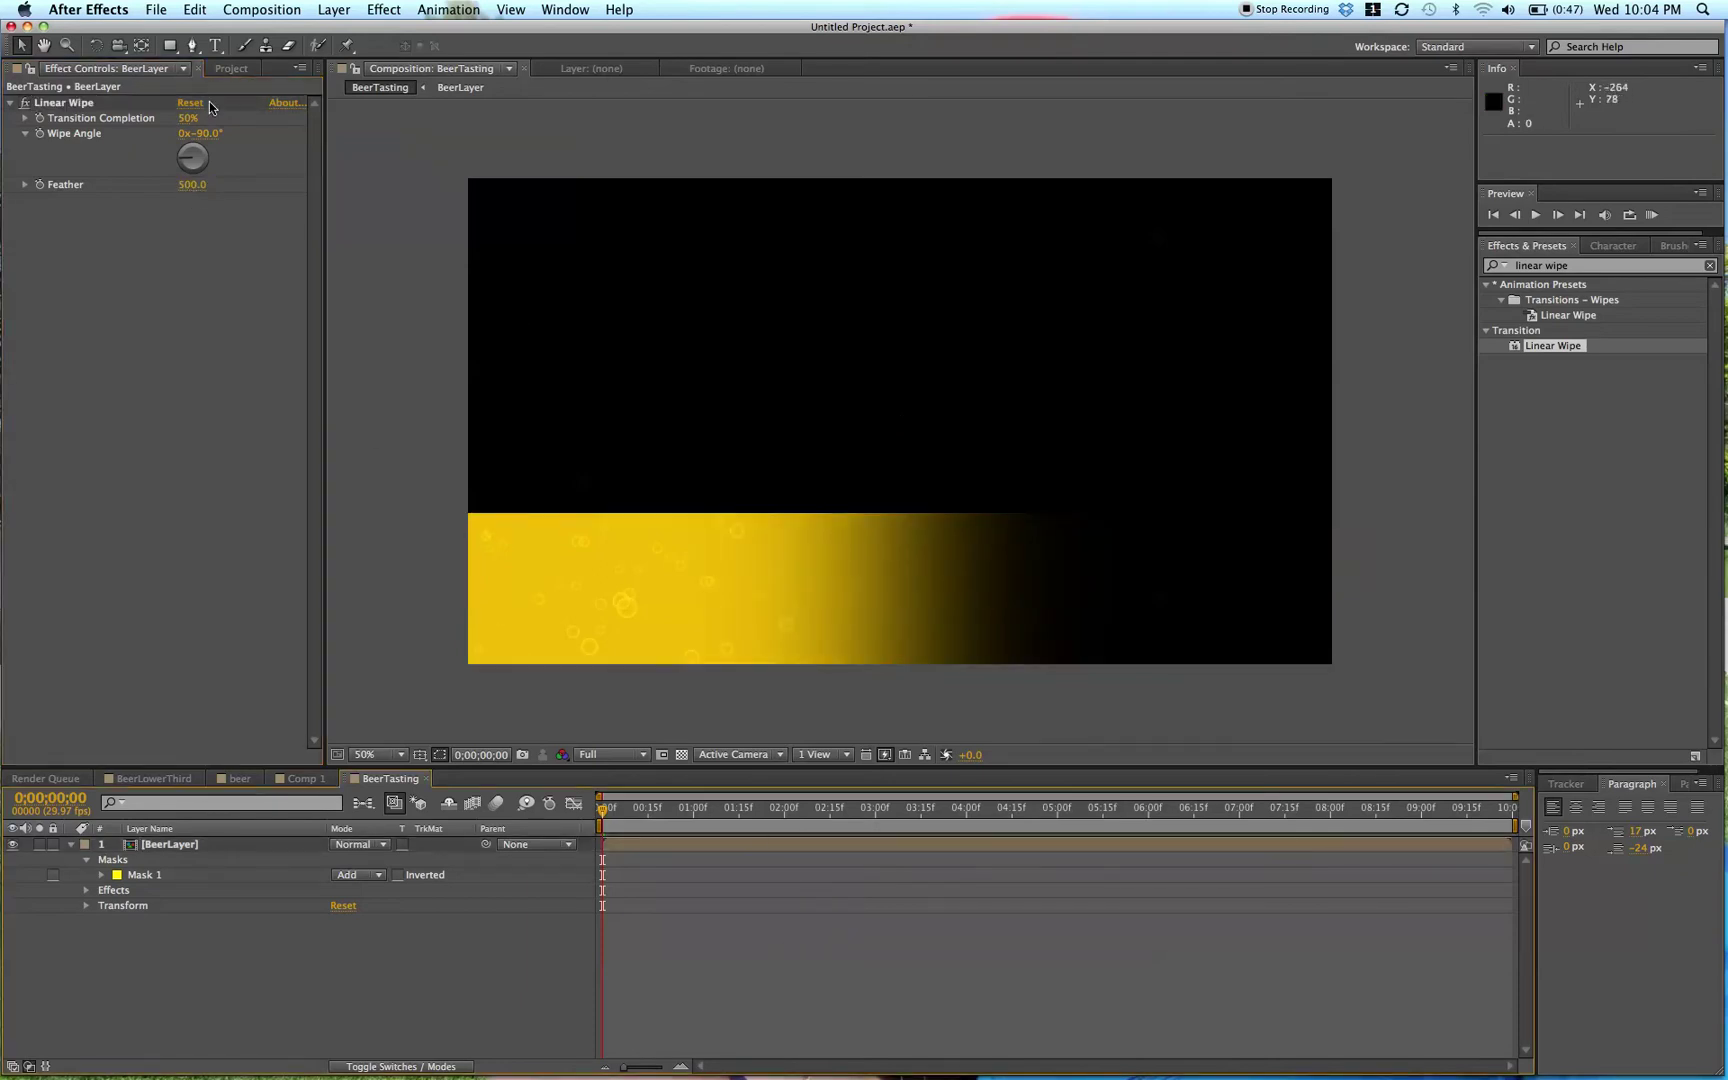
- Try a Transition Completion of 65% for BeerLayer's Linear Wipe, then settle on 55%
click(188, 121)
text(65)
key(Return)
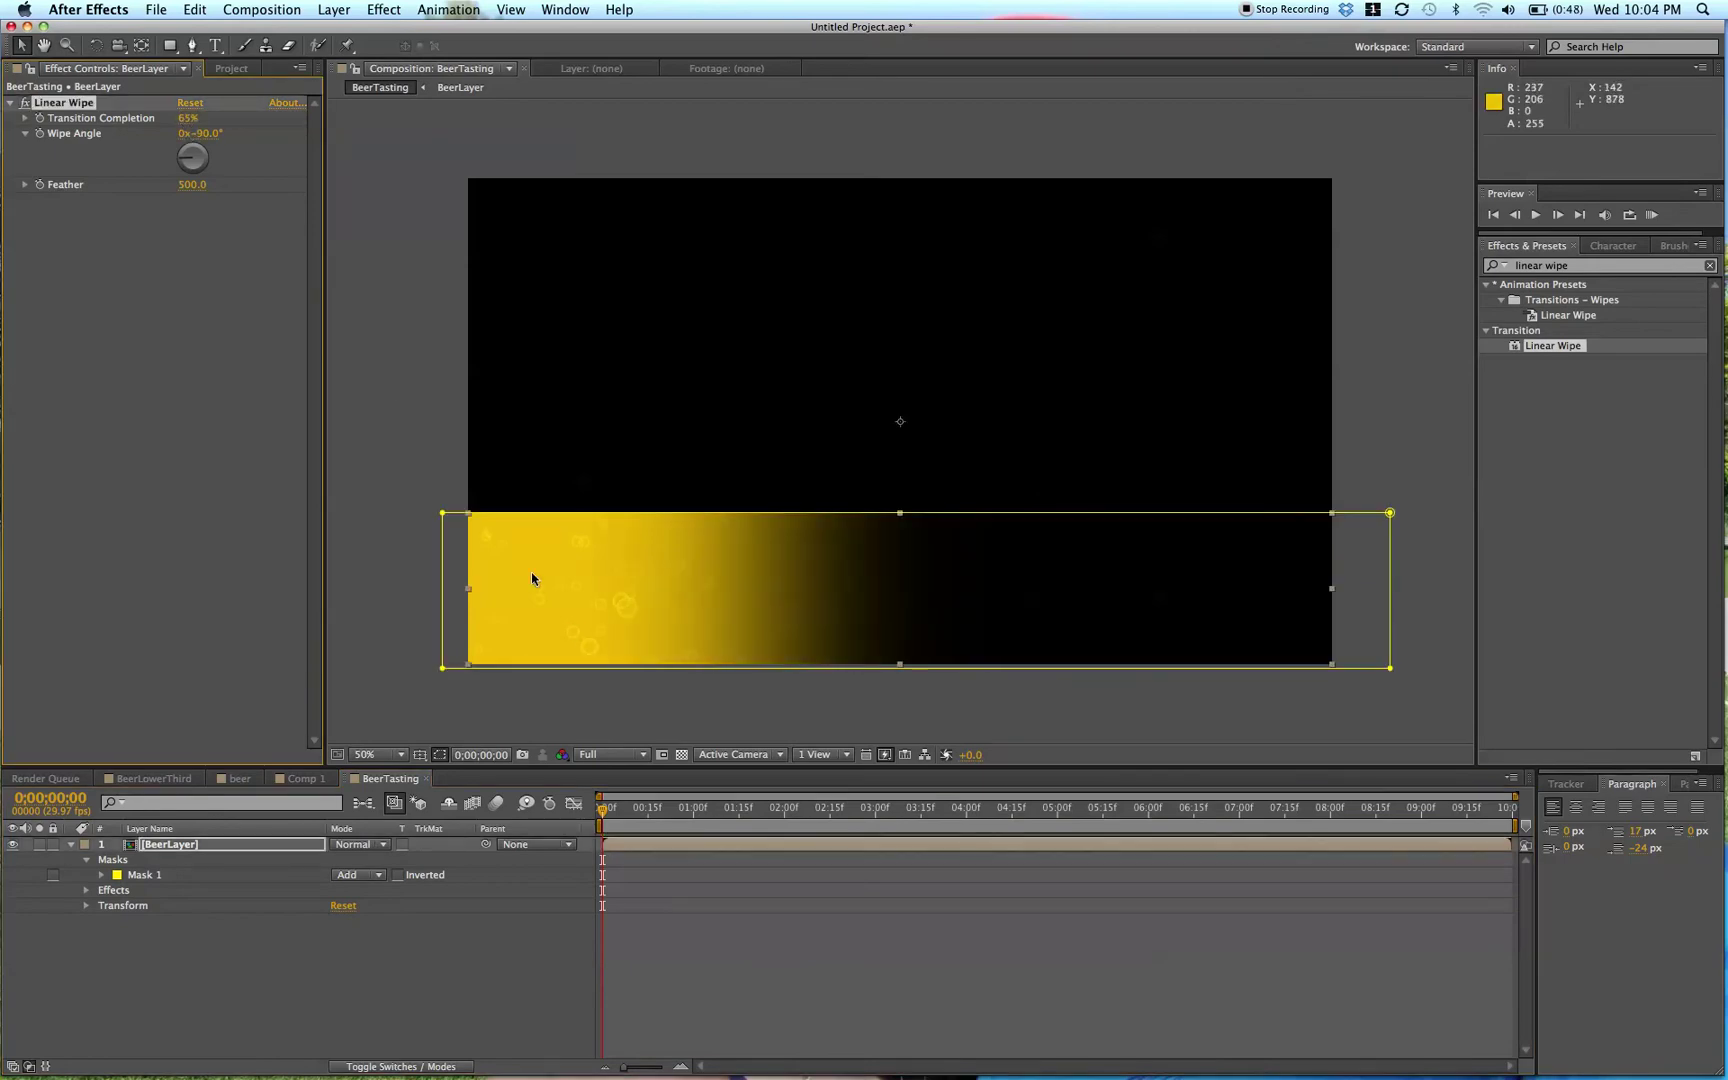
click(186, 121)
text(55)
key(Return)
click(767, 932)
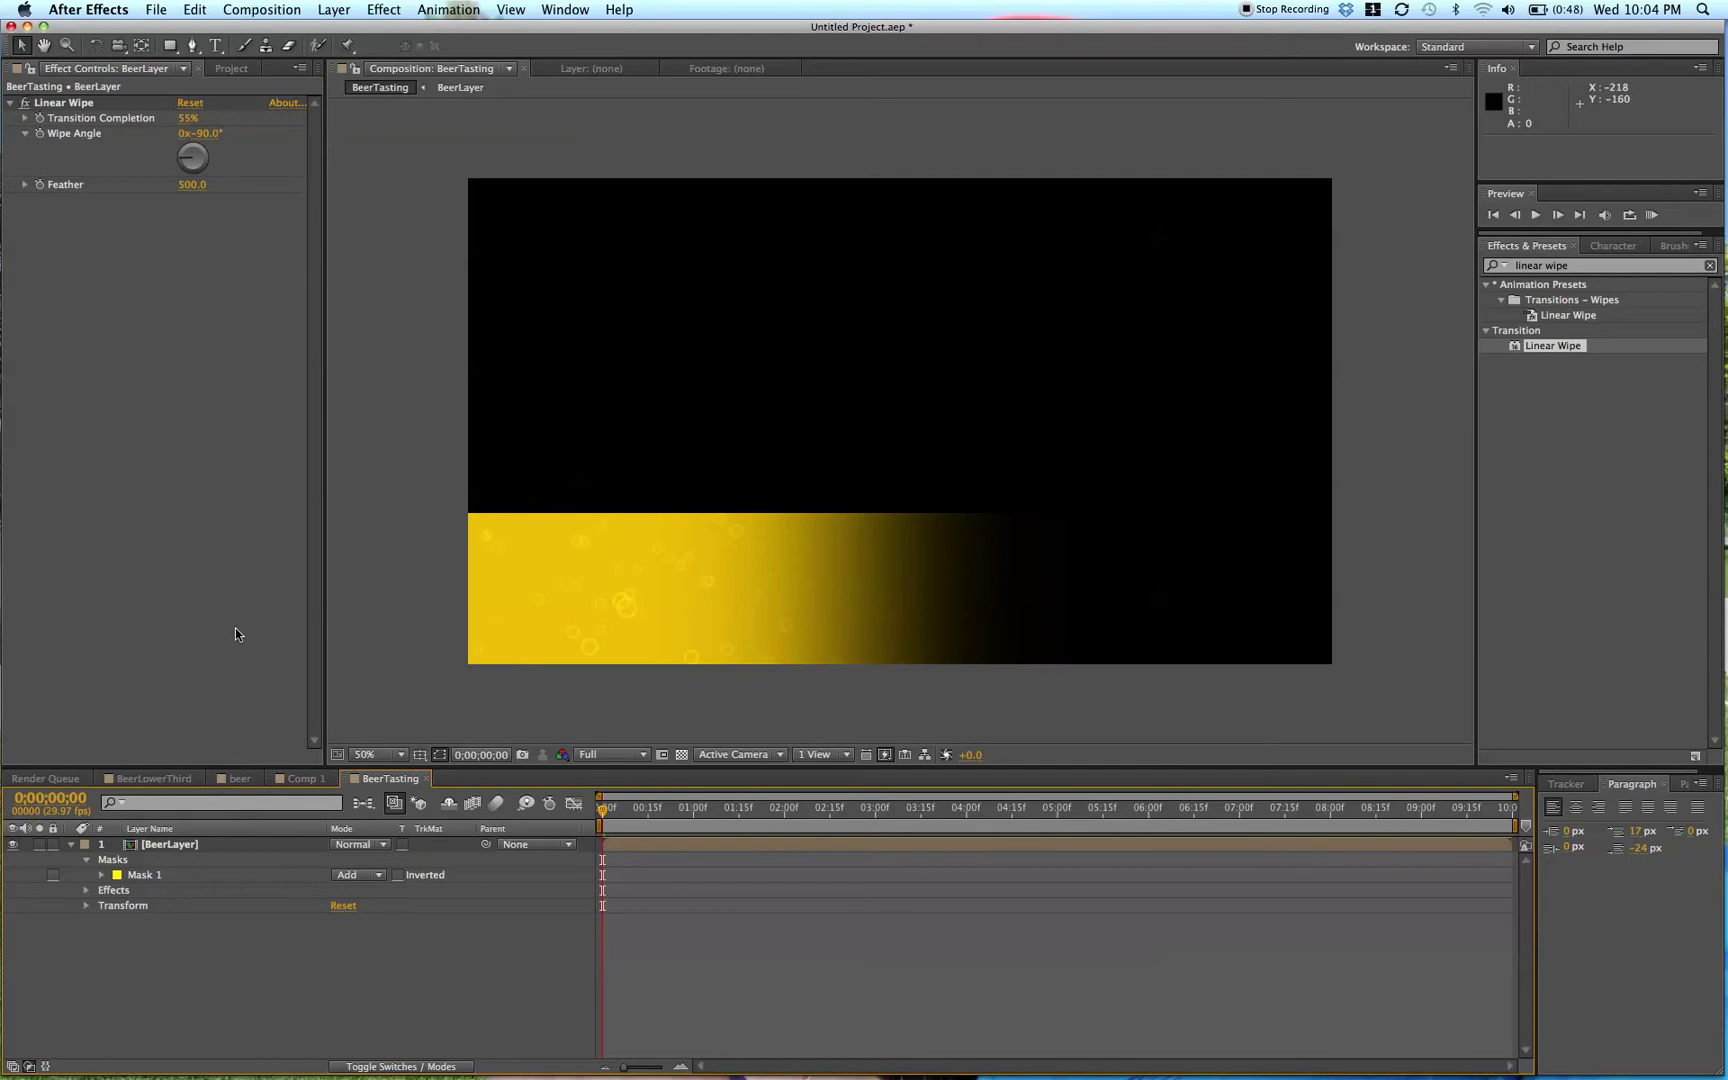
- Check the foam layer's effects in BeerLowerThird and create a white 1920 x 1080 px solid in BeerTasting
click(160, 778)
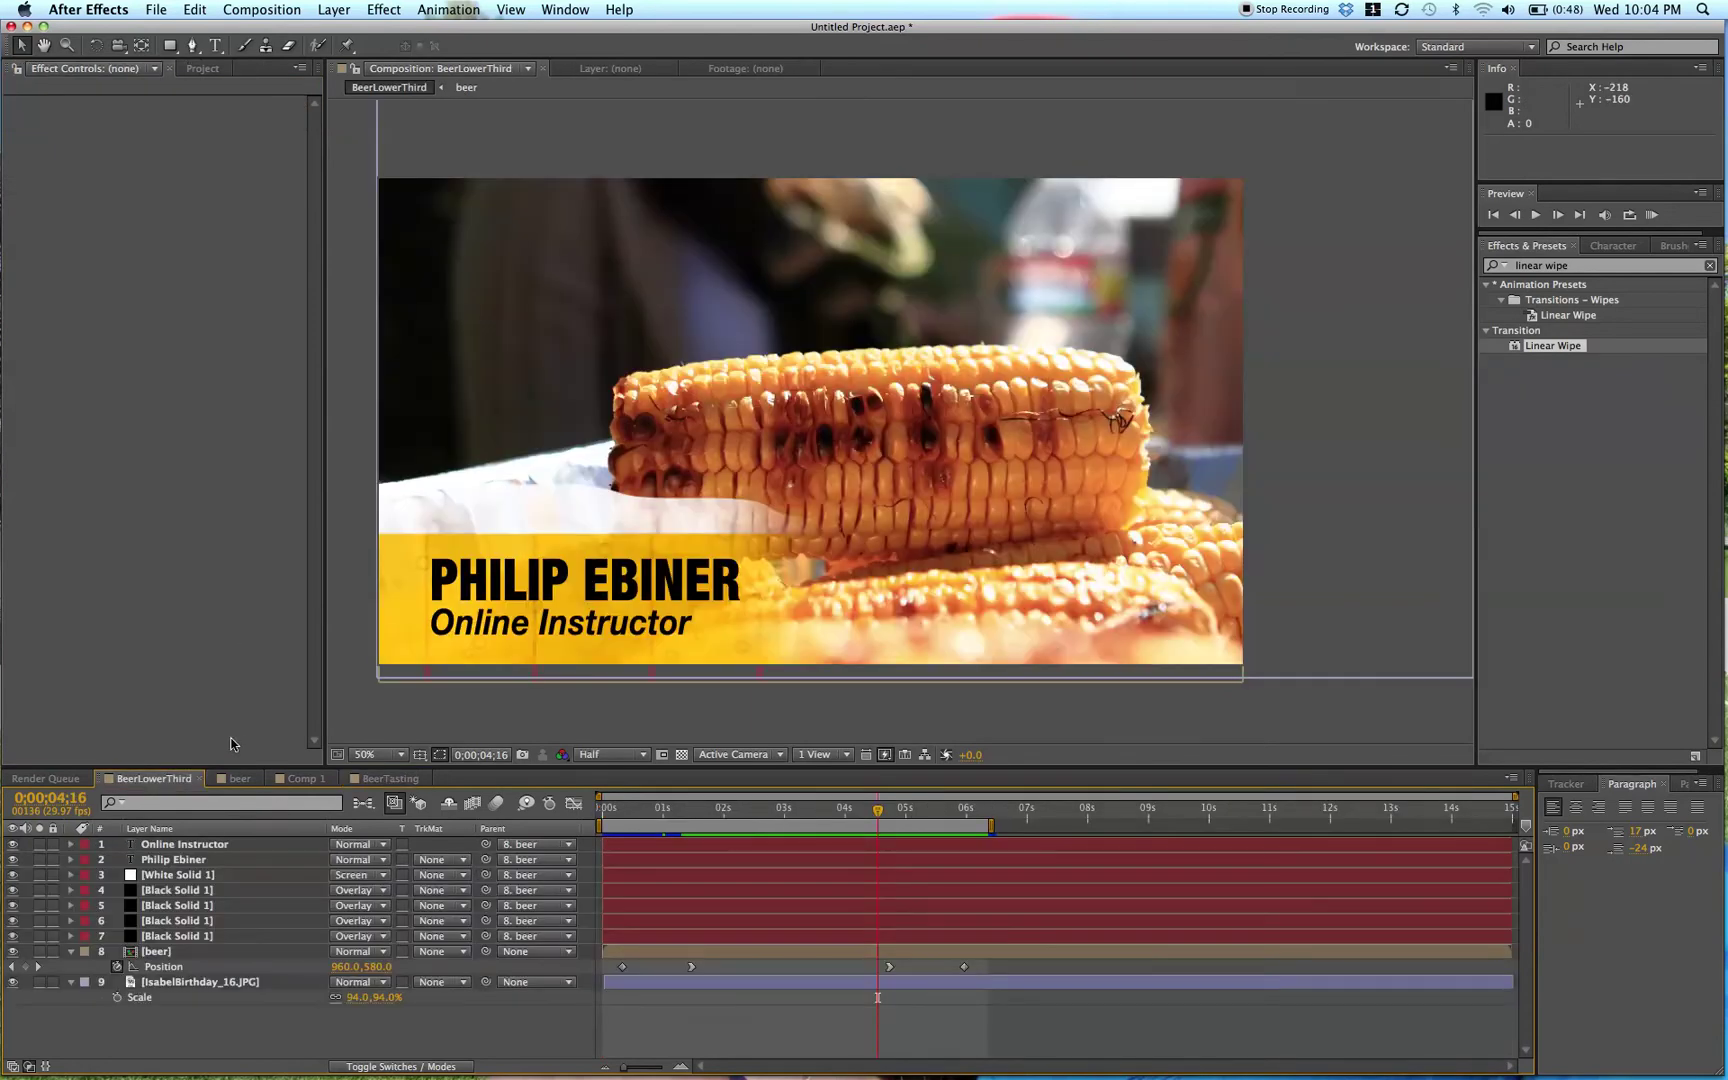
click(450, 530)
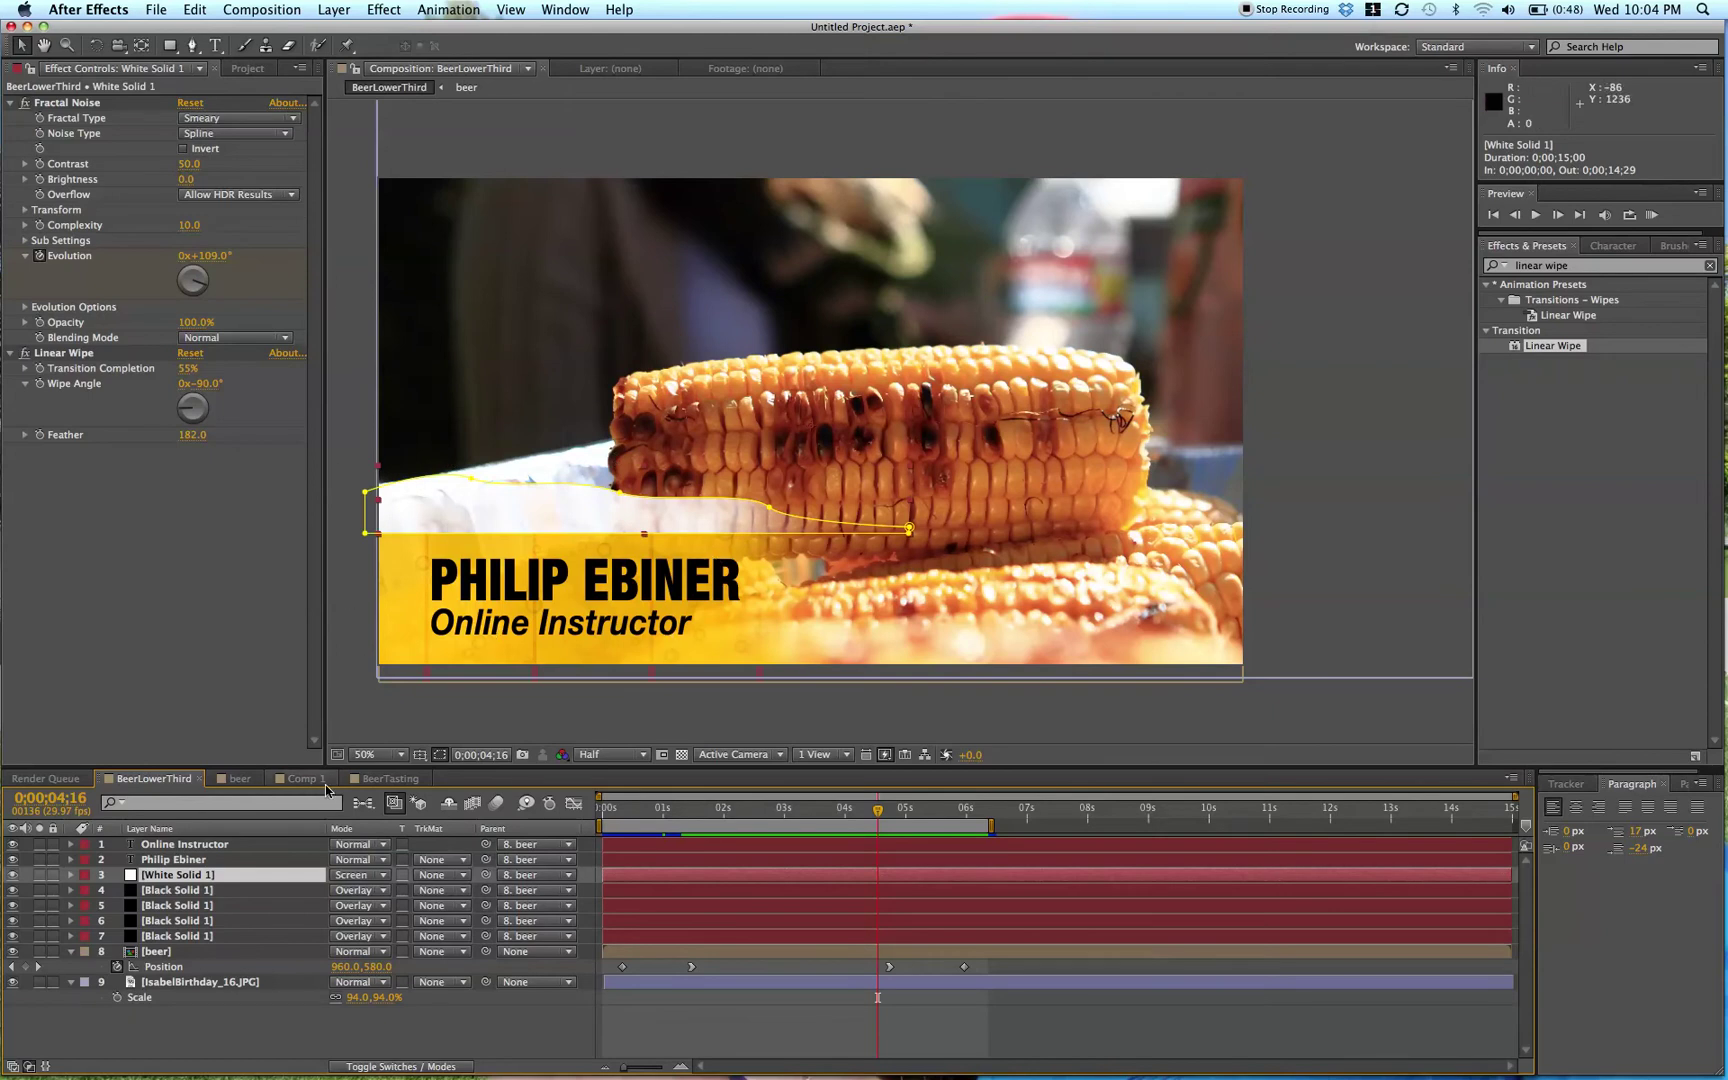
click(408, 781)
click(331, 9)
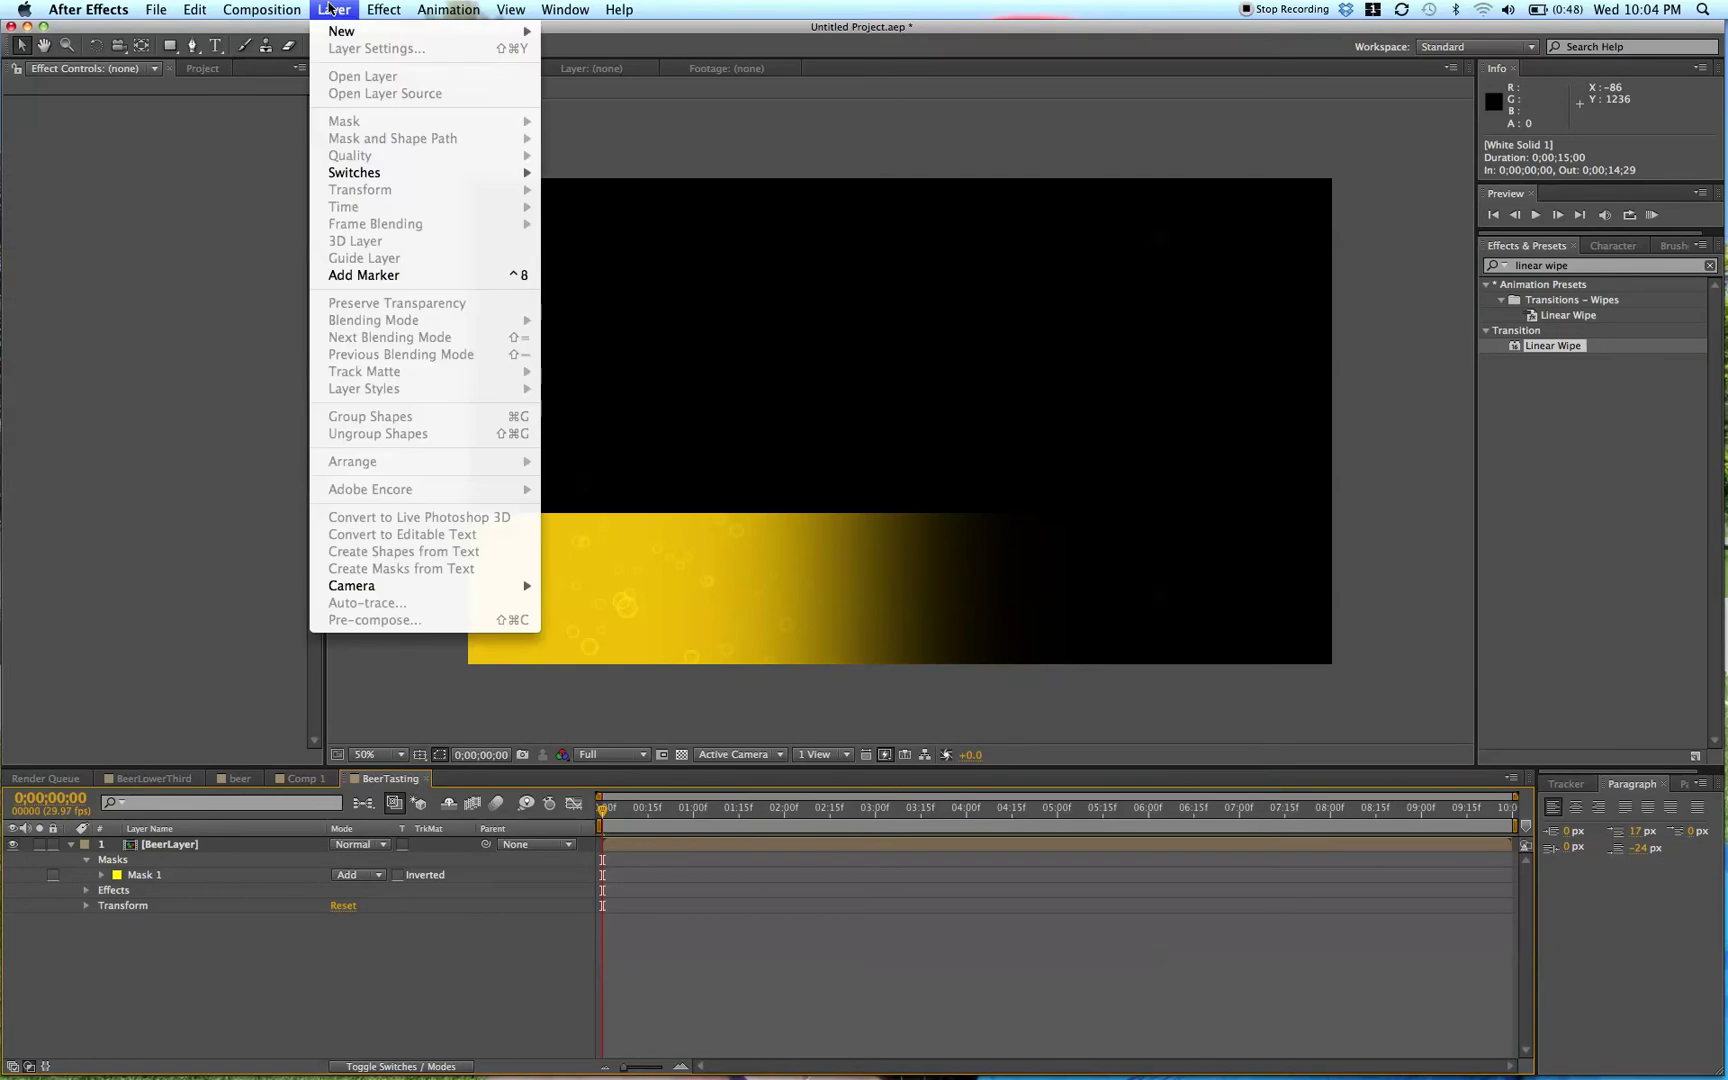
mouse_move(350, 33)
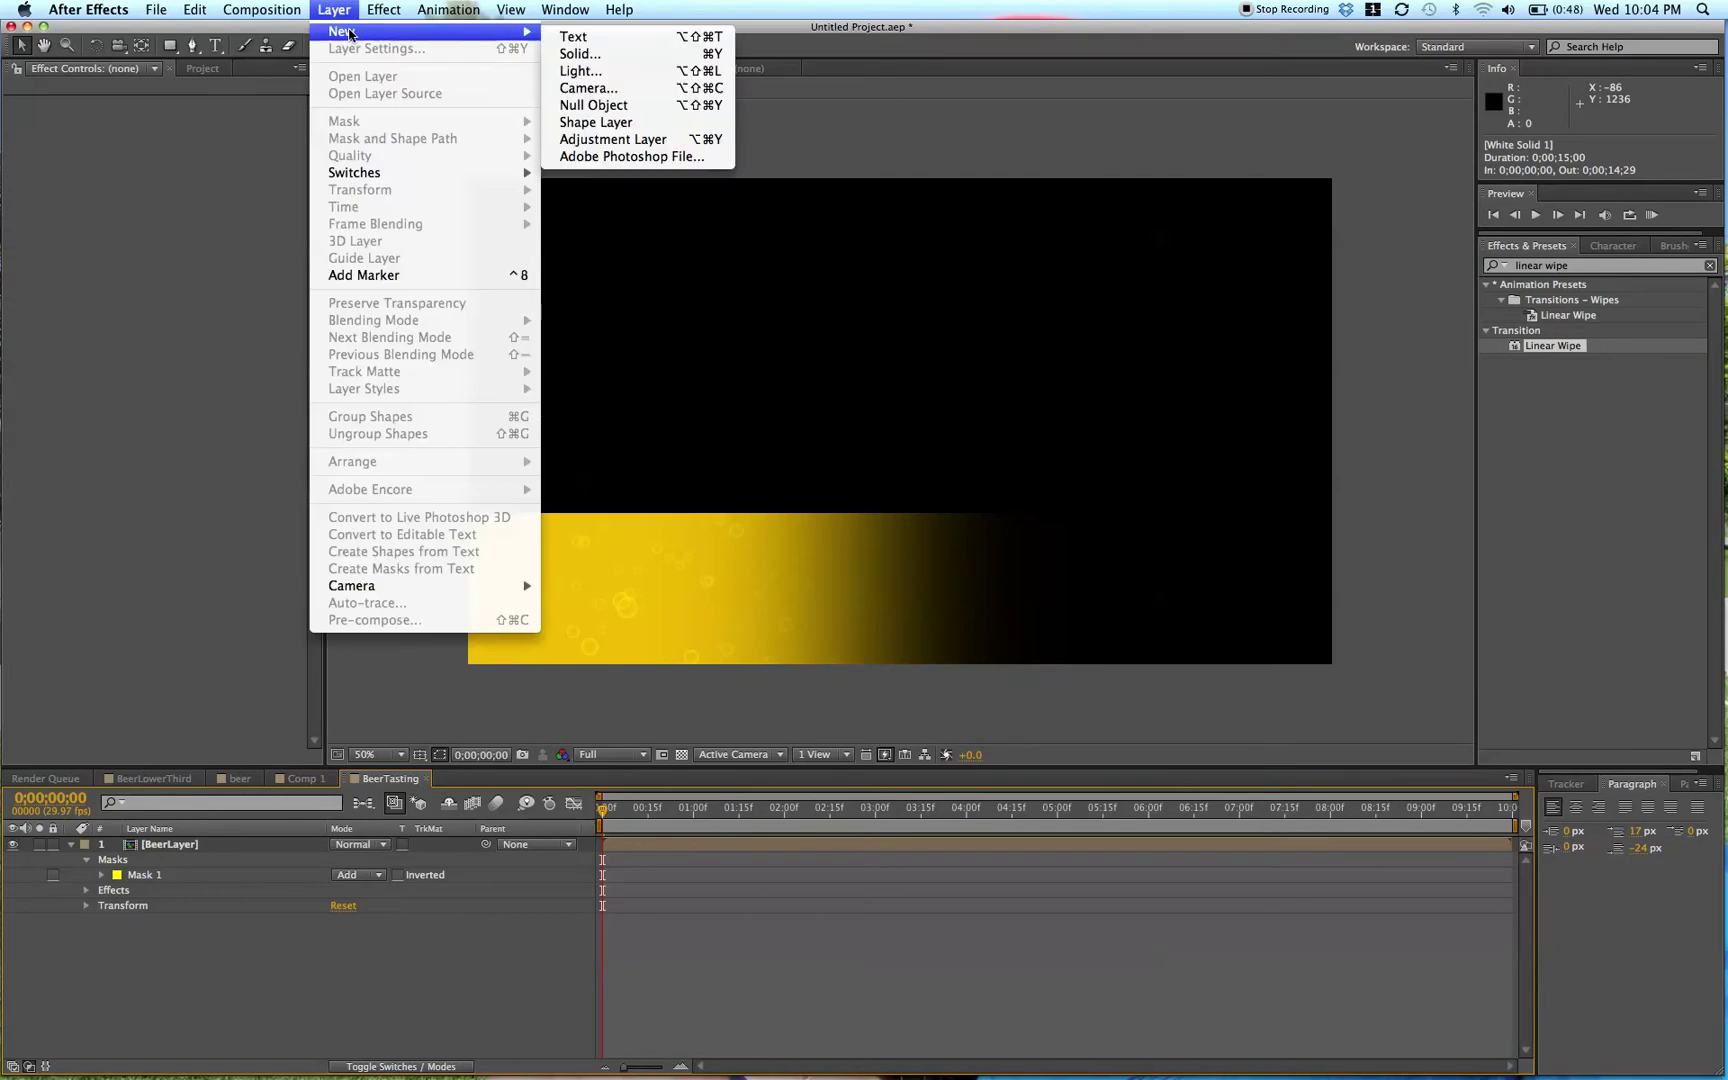
click(581, 55)
click(760, 562)
click(280, 237)
drag(280, 237, 115, 155)
click(509, 157)
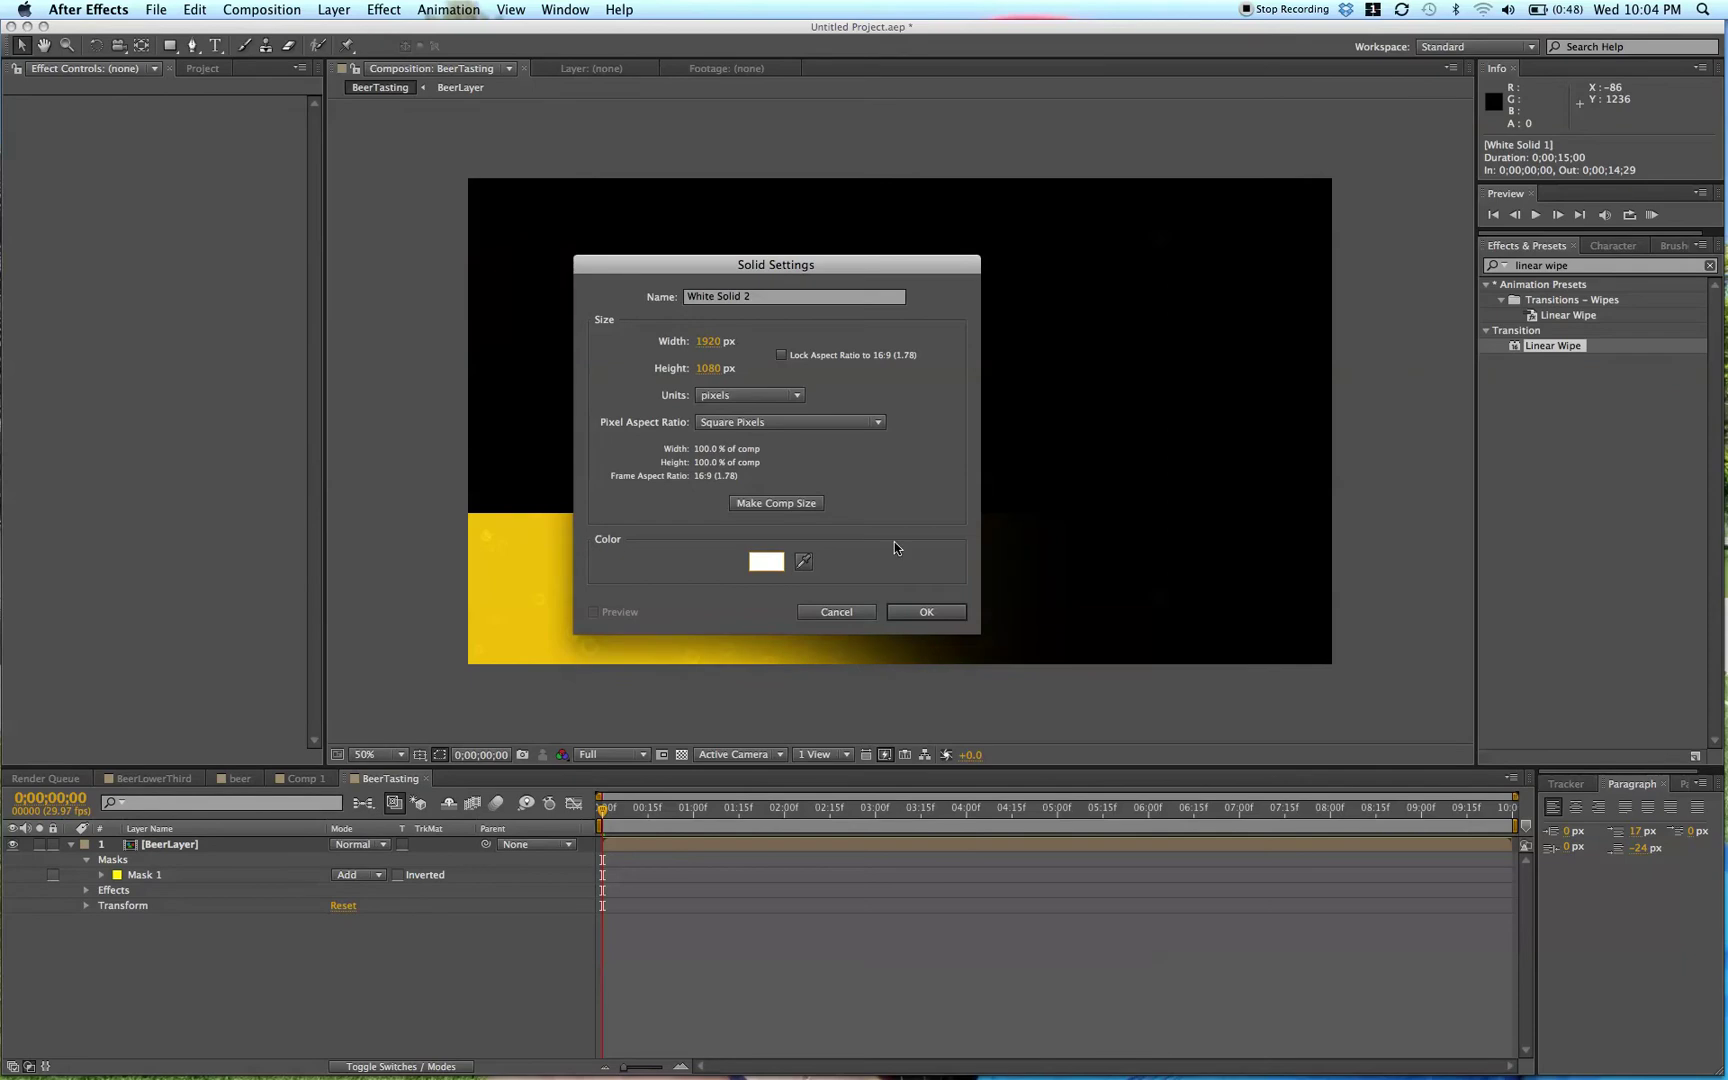
click(920, 611)
- Find the Fractal Noise effect and apply it to the new white solid
click(1573, 267)
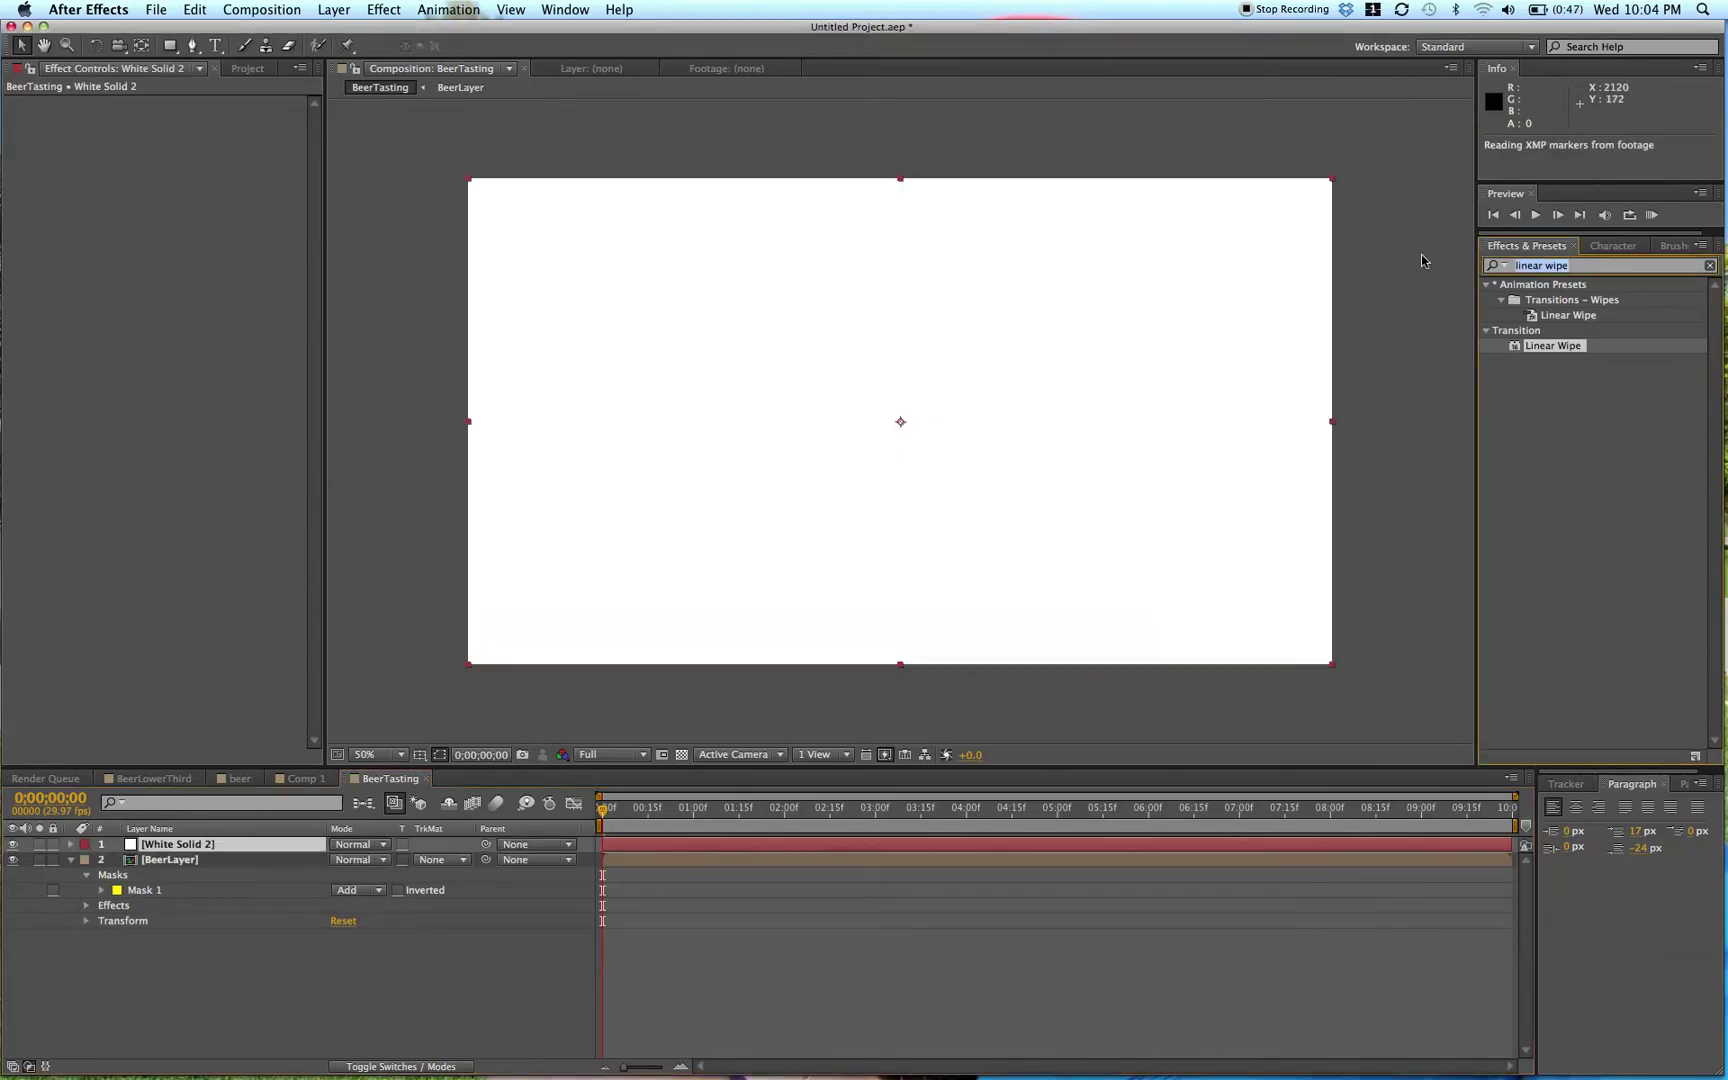
text(fractal noise)
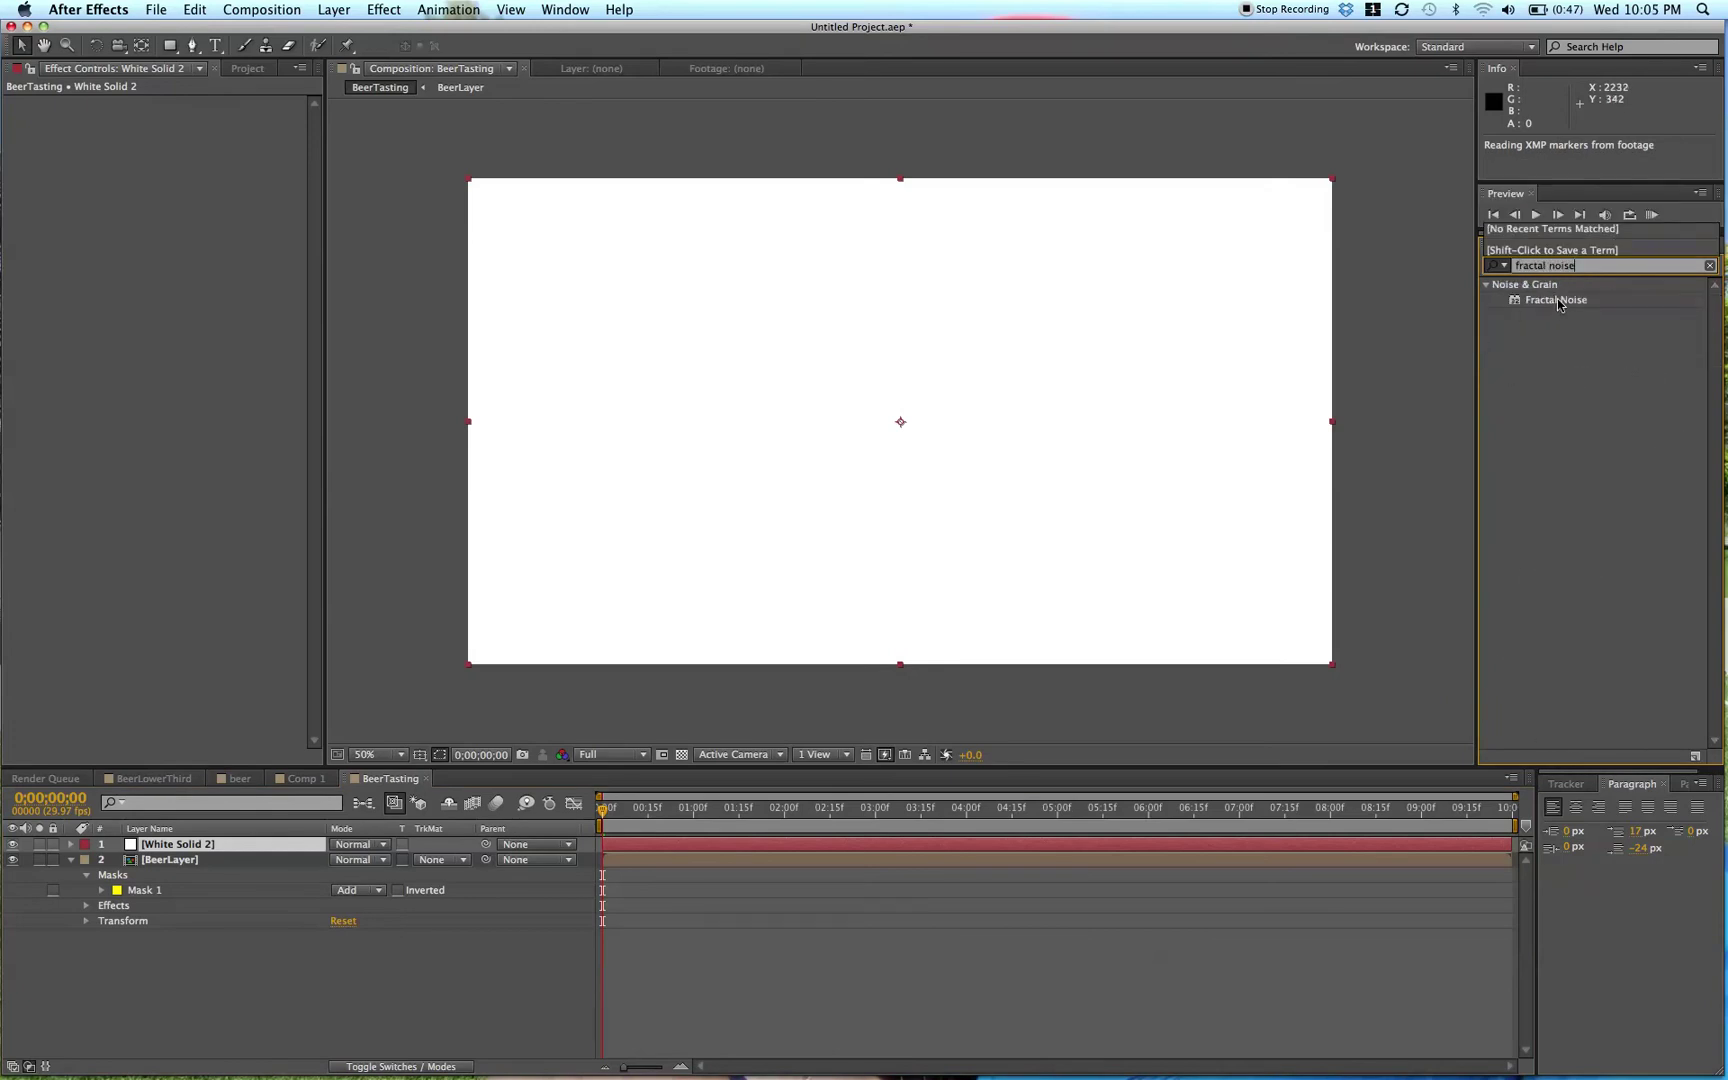
drag(1557, 303, 964, 355)
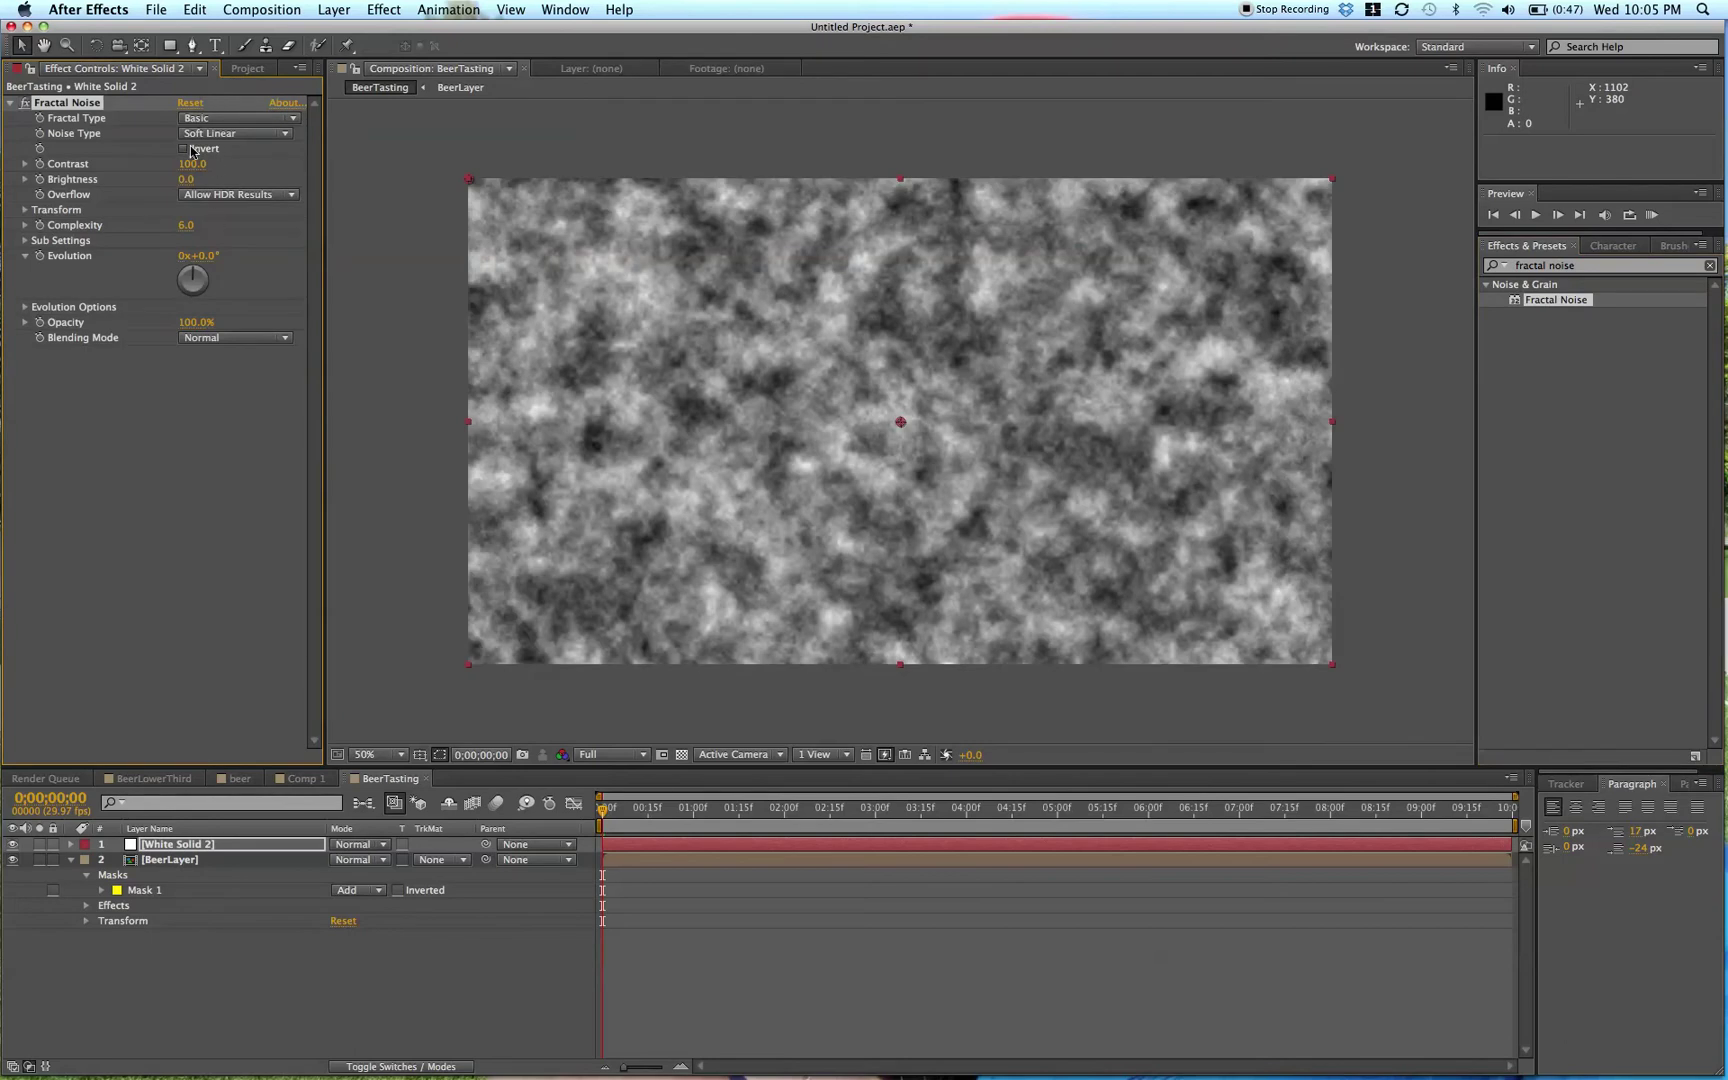
- Set the white solid's Fractal Noise to the Smeary fractal type and the Spline noise type
click(228, 134)
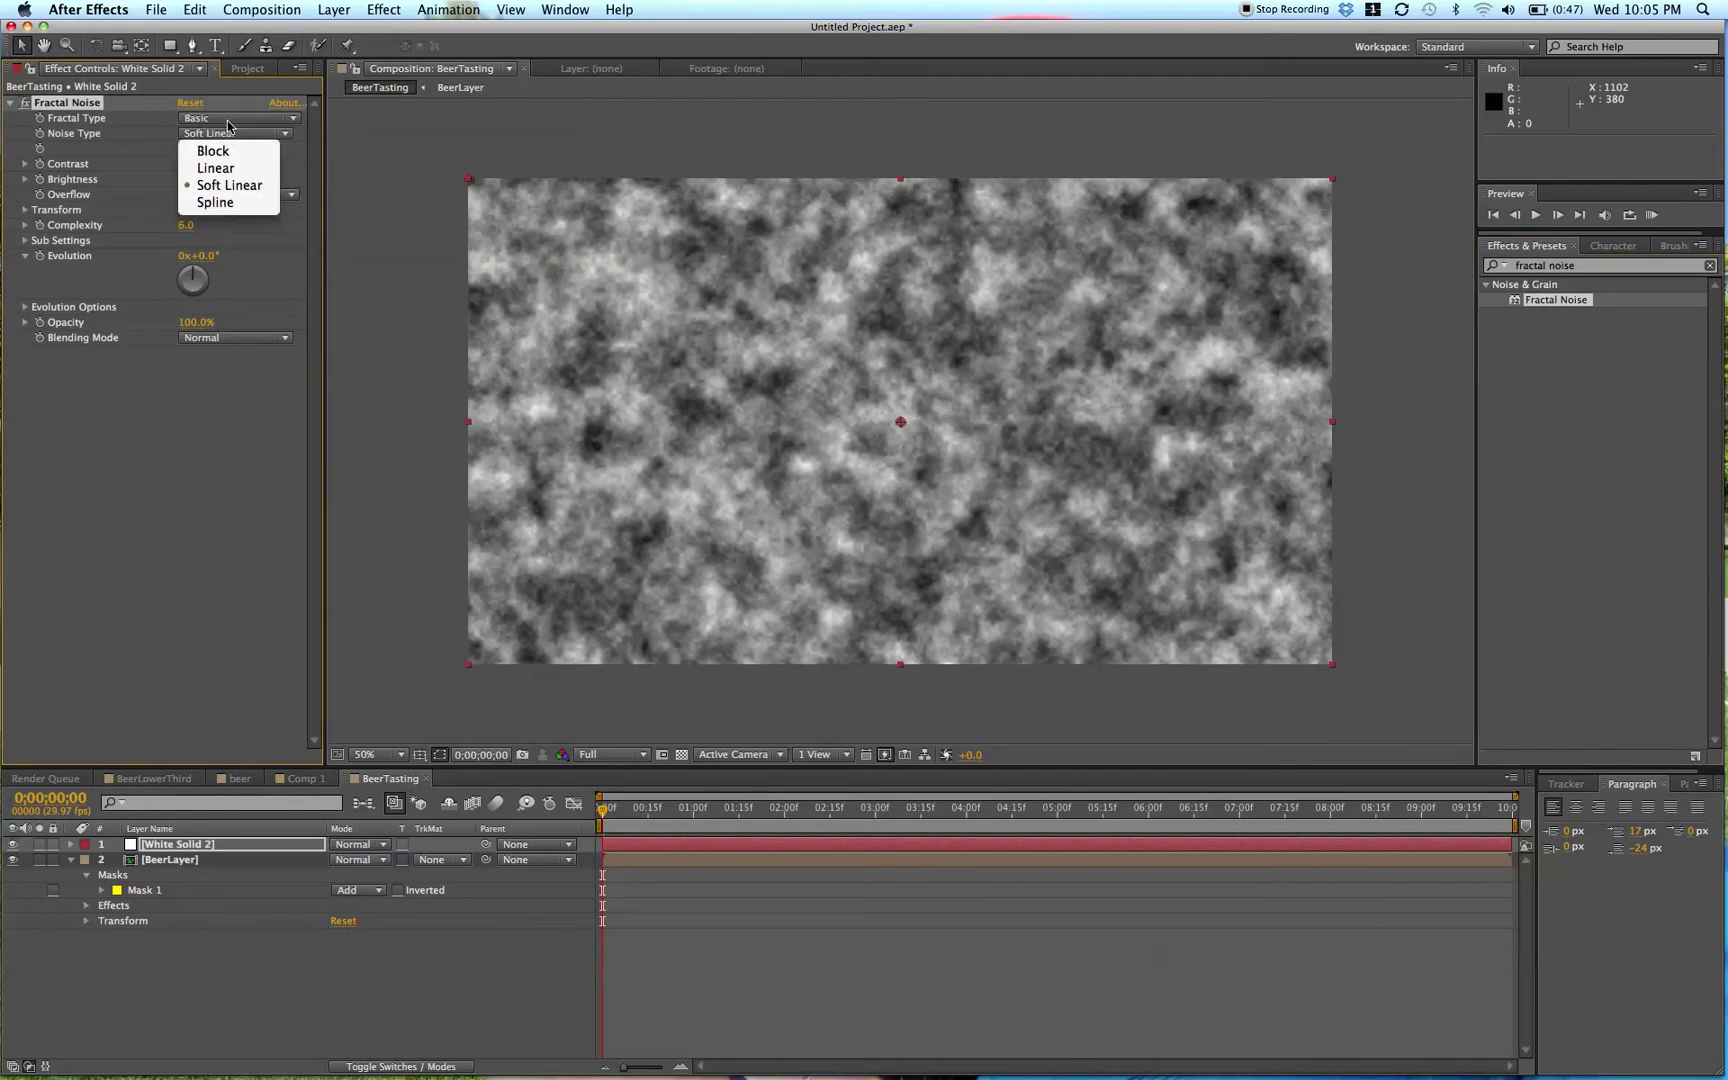
click(221, 124)
click(206, 121)
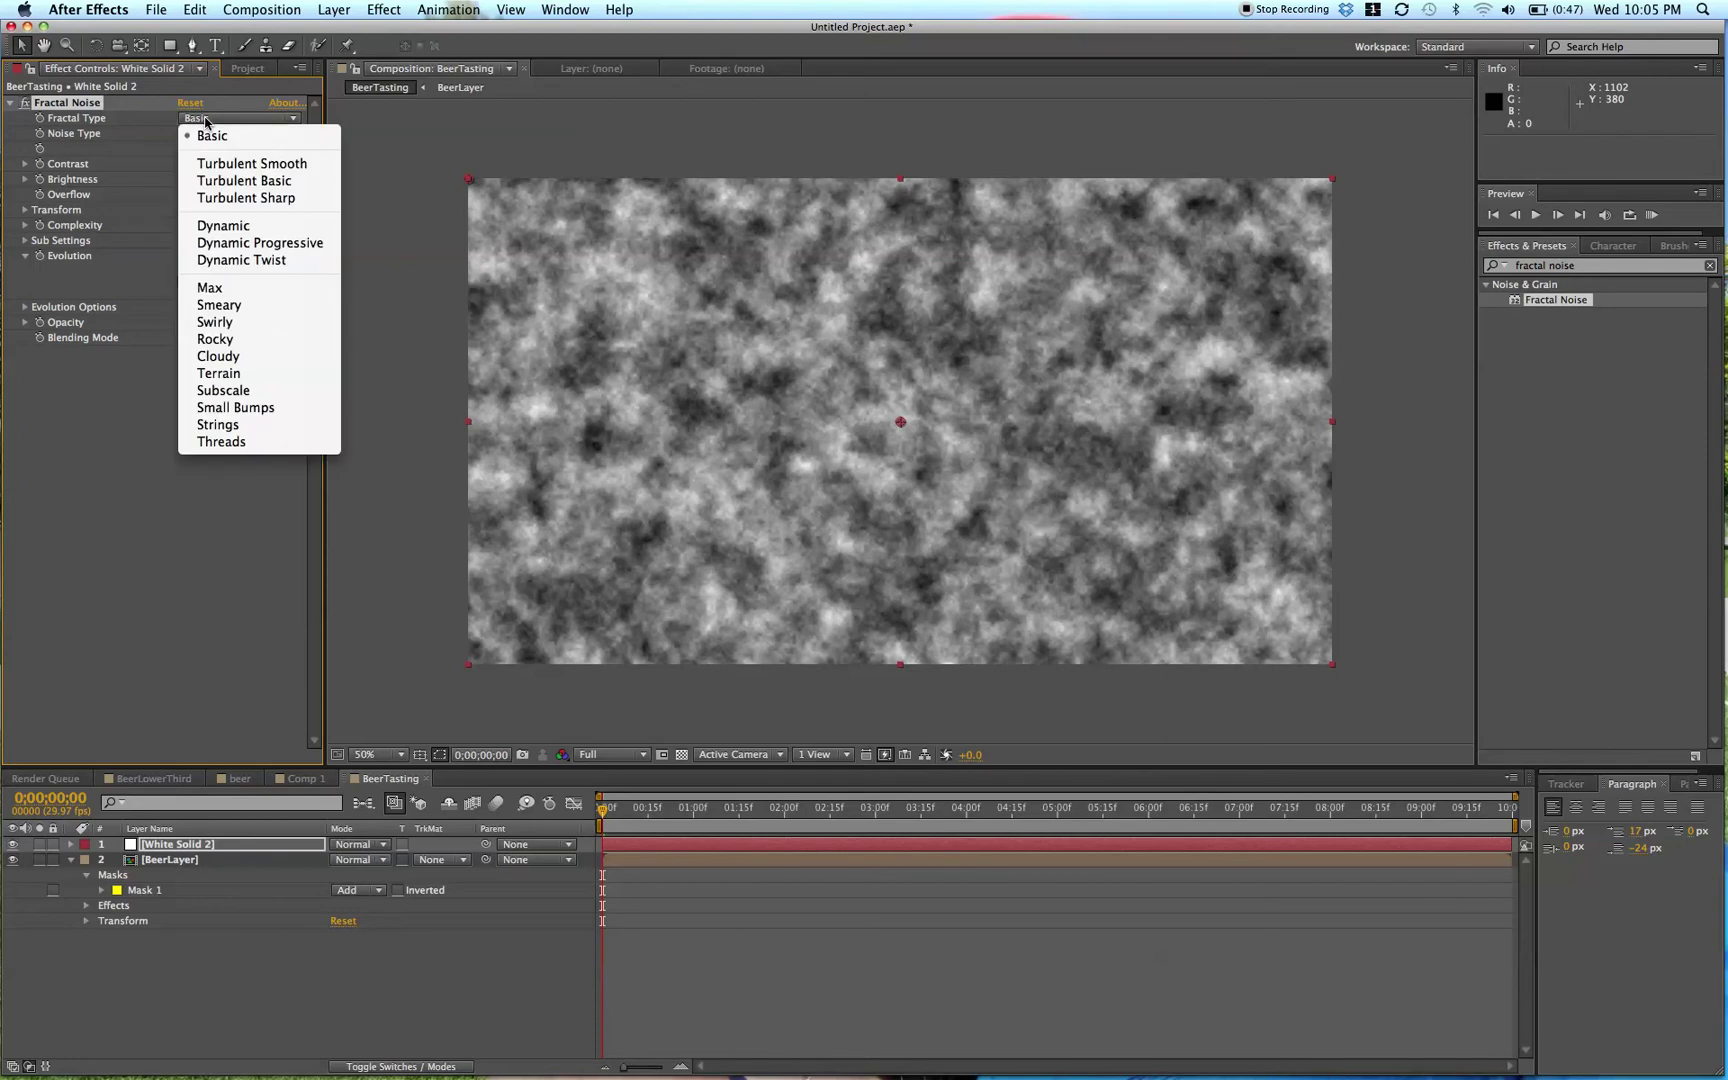
key(Escape)
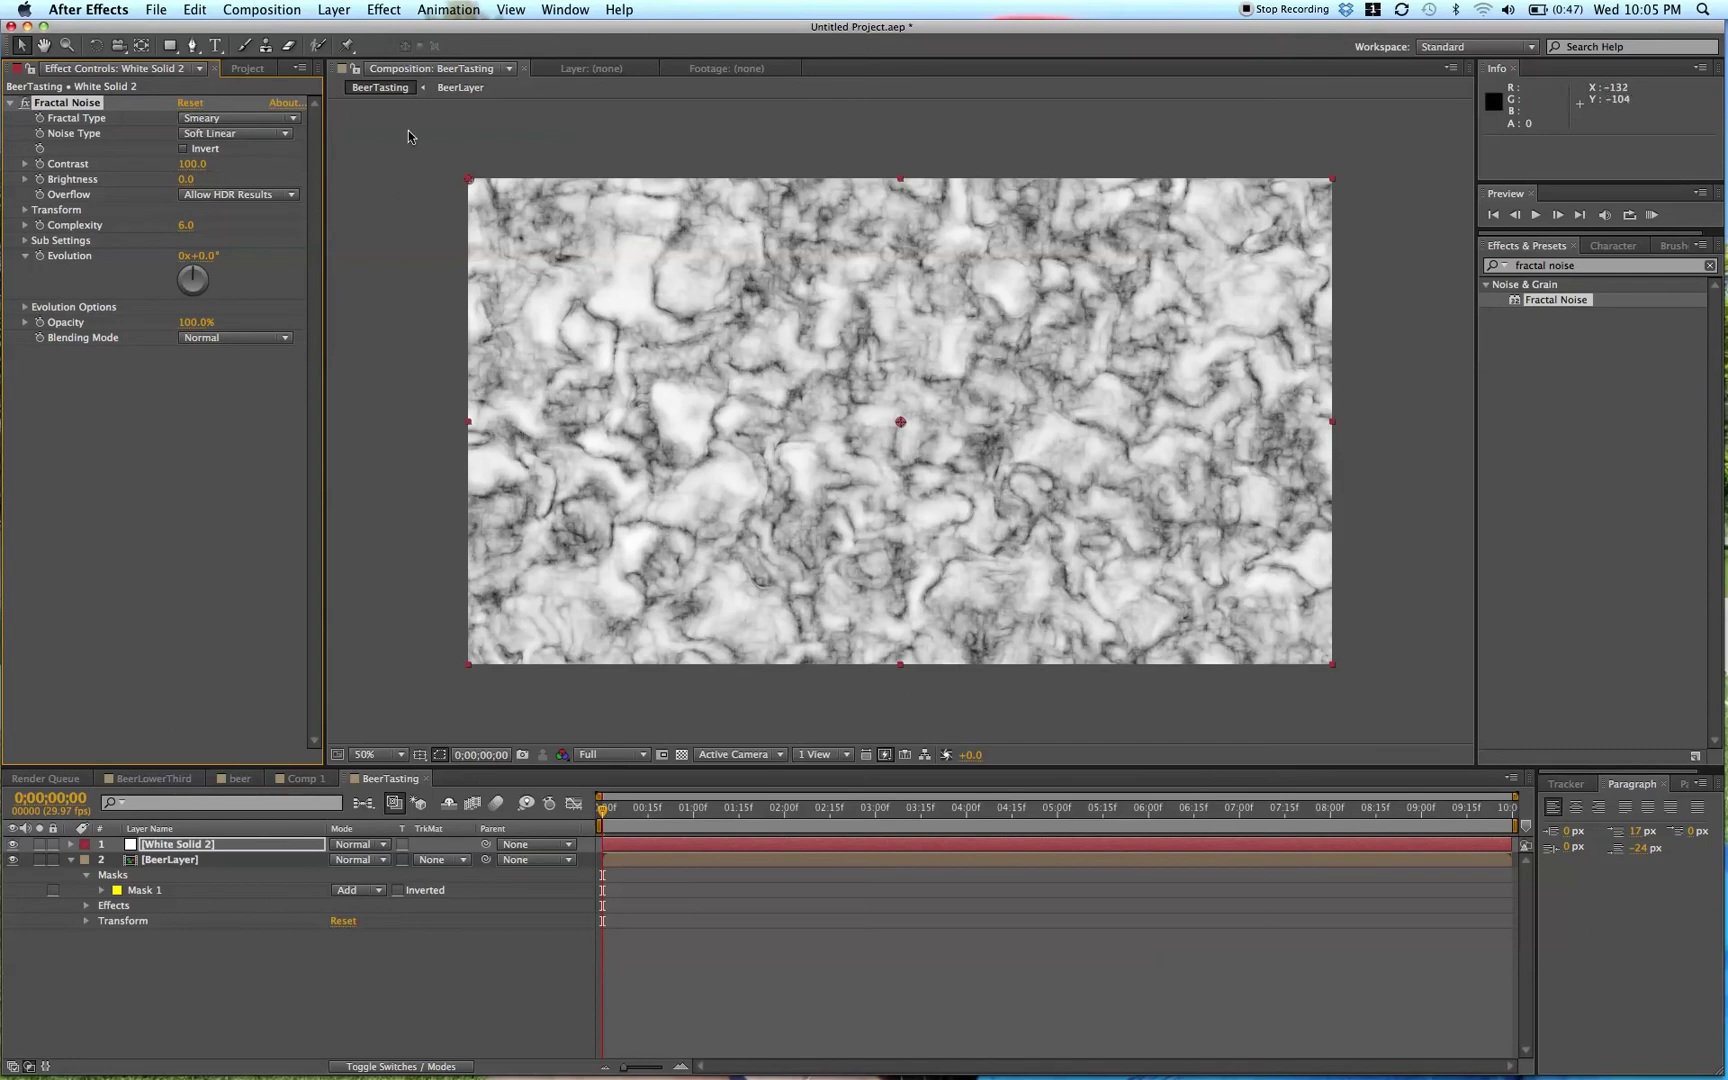
click(212, 135)
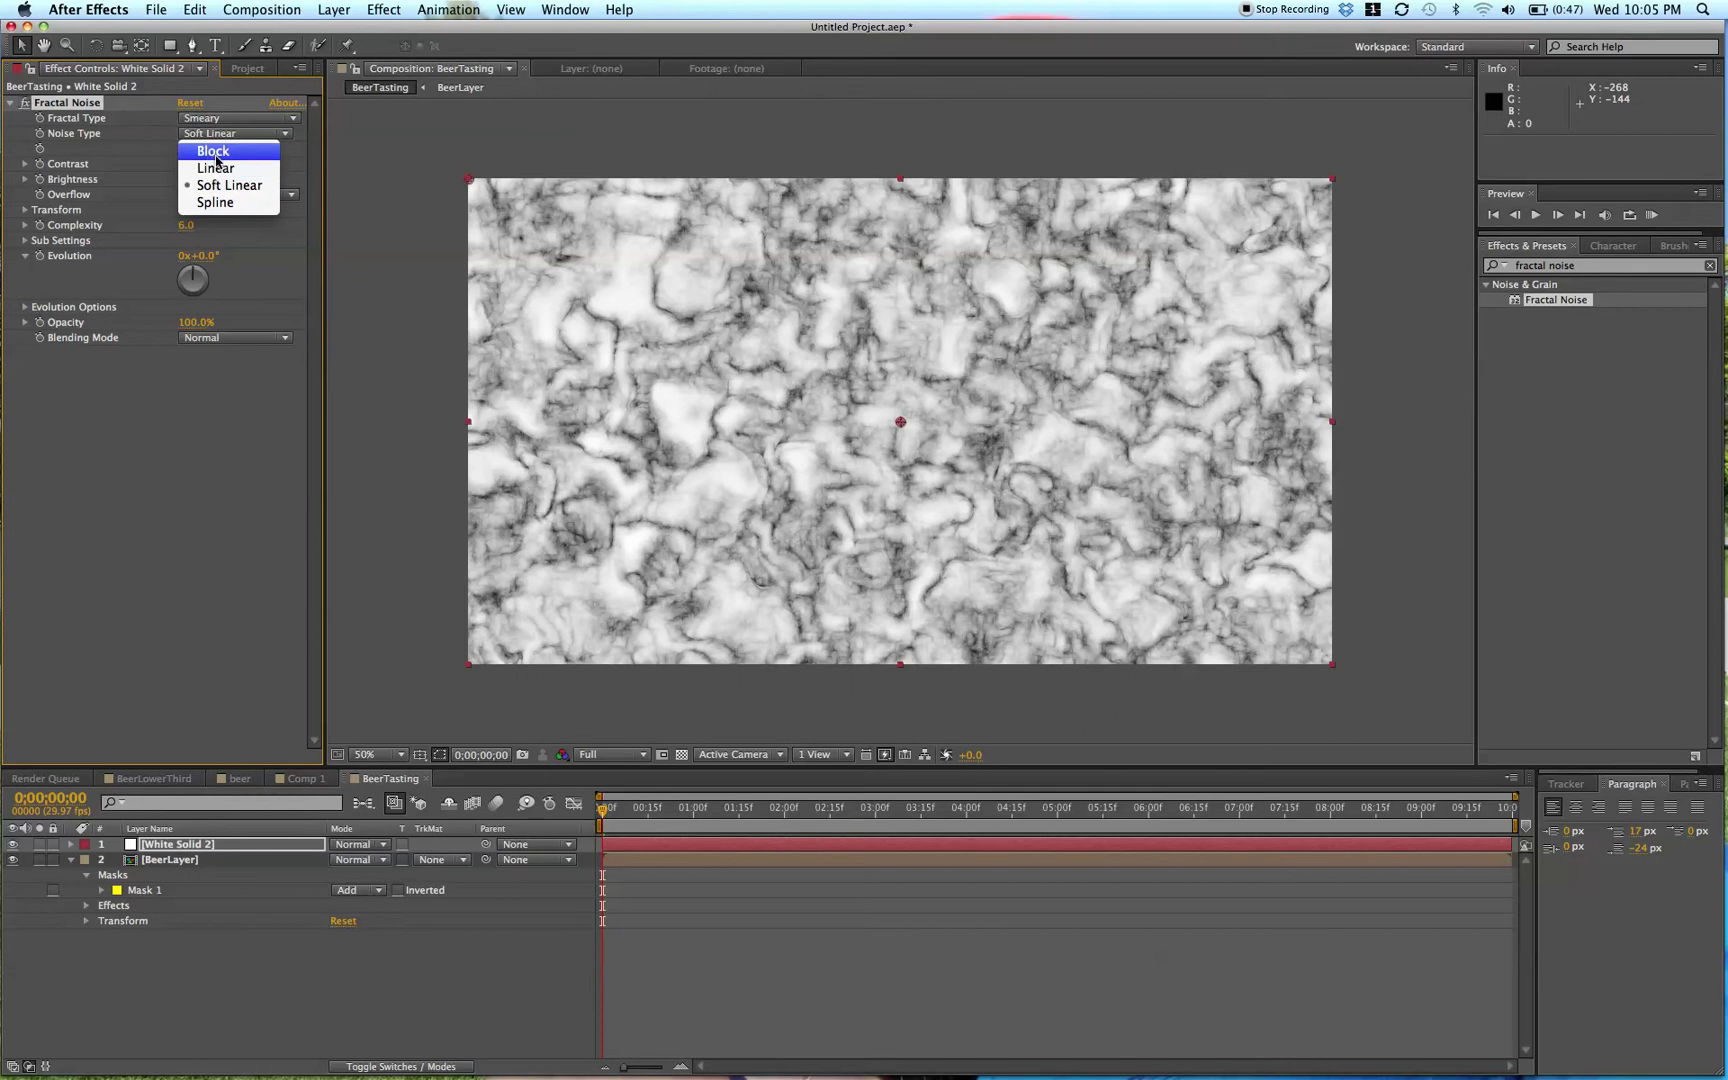
click(221, 204)
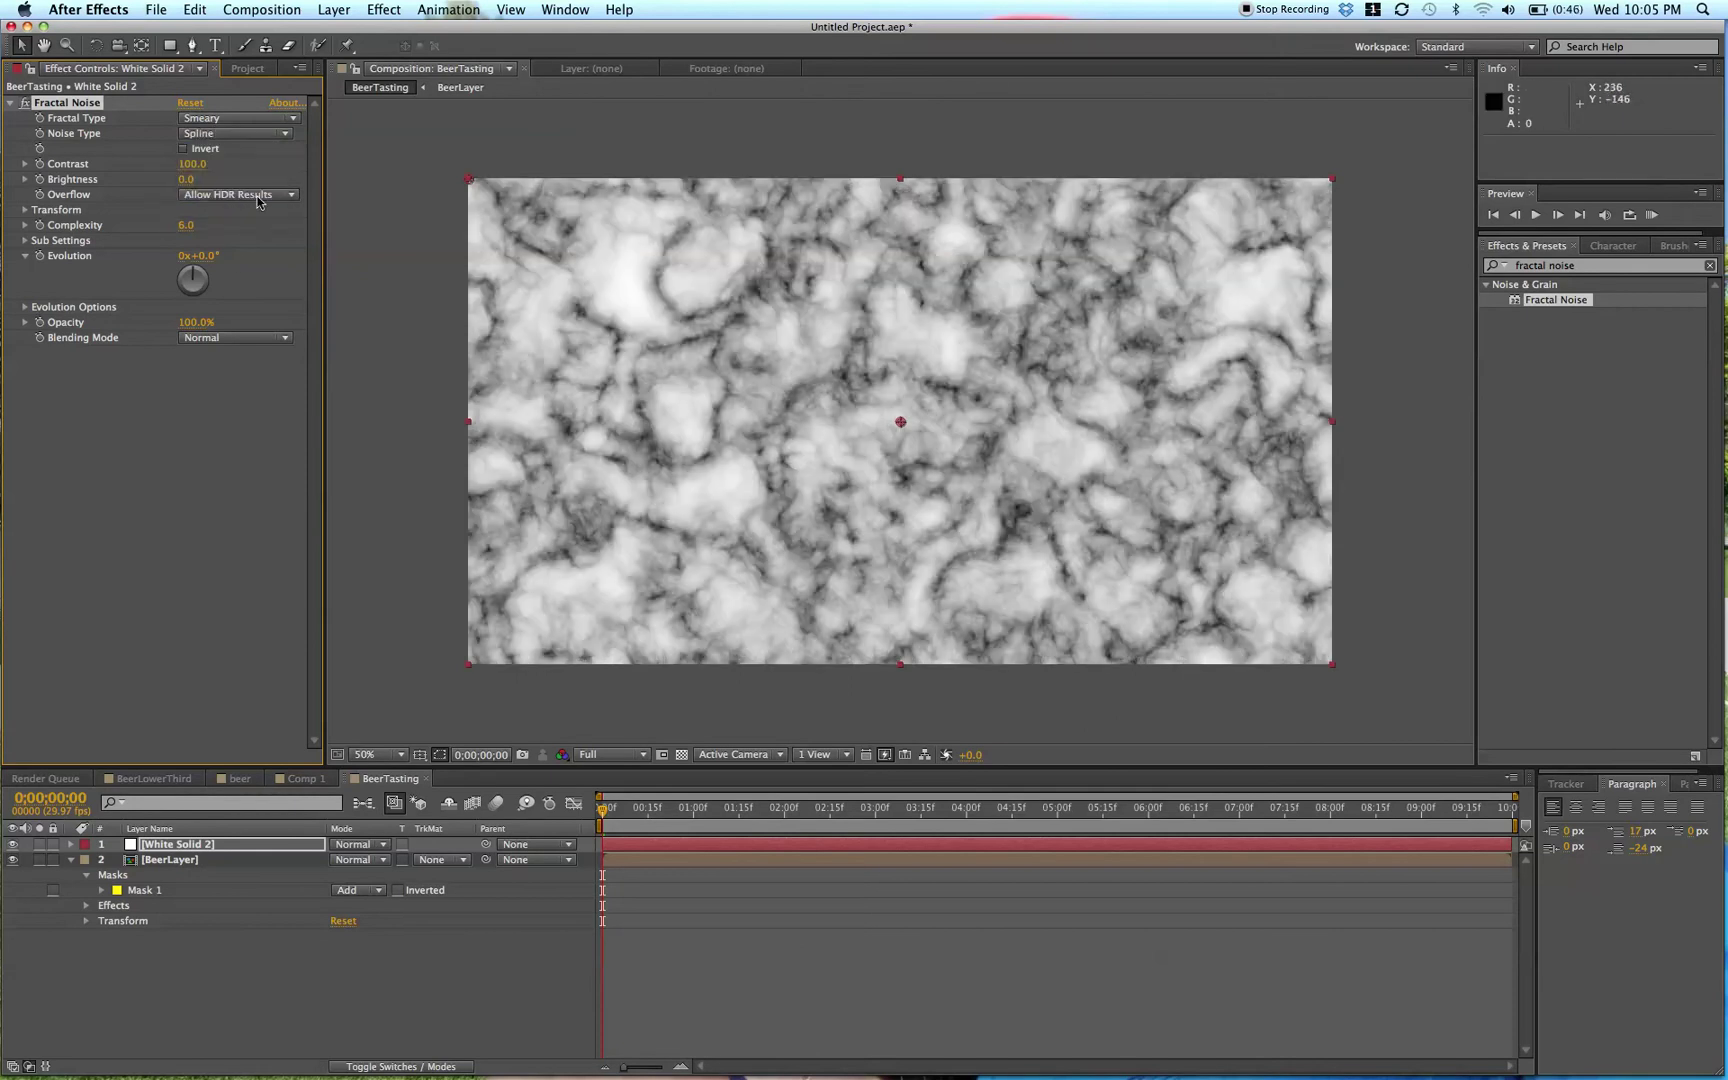
- Animate the Fractal Noise Evolution from 0 at the first frame to 2 revolutions at 9;29, and check the motion up to 2;20
drag(664, 818, 535, 840)
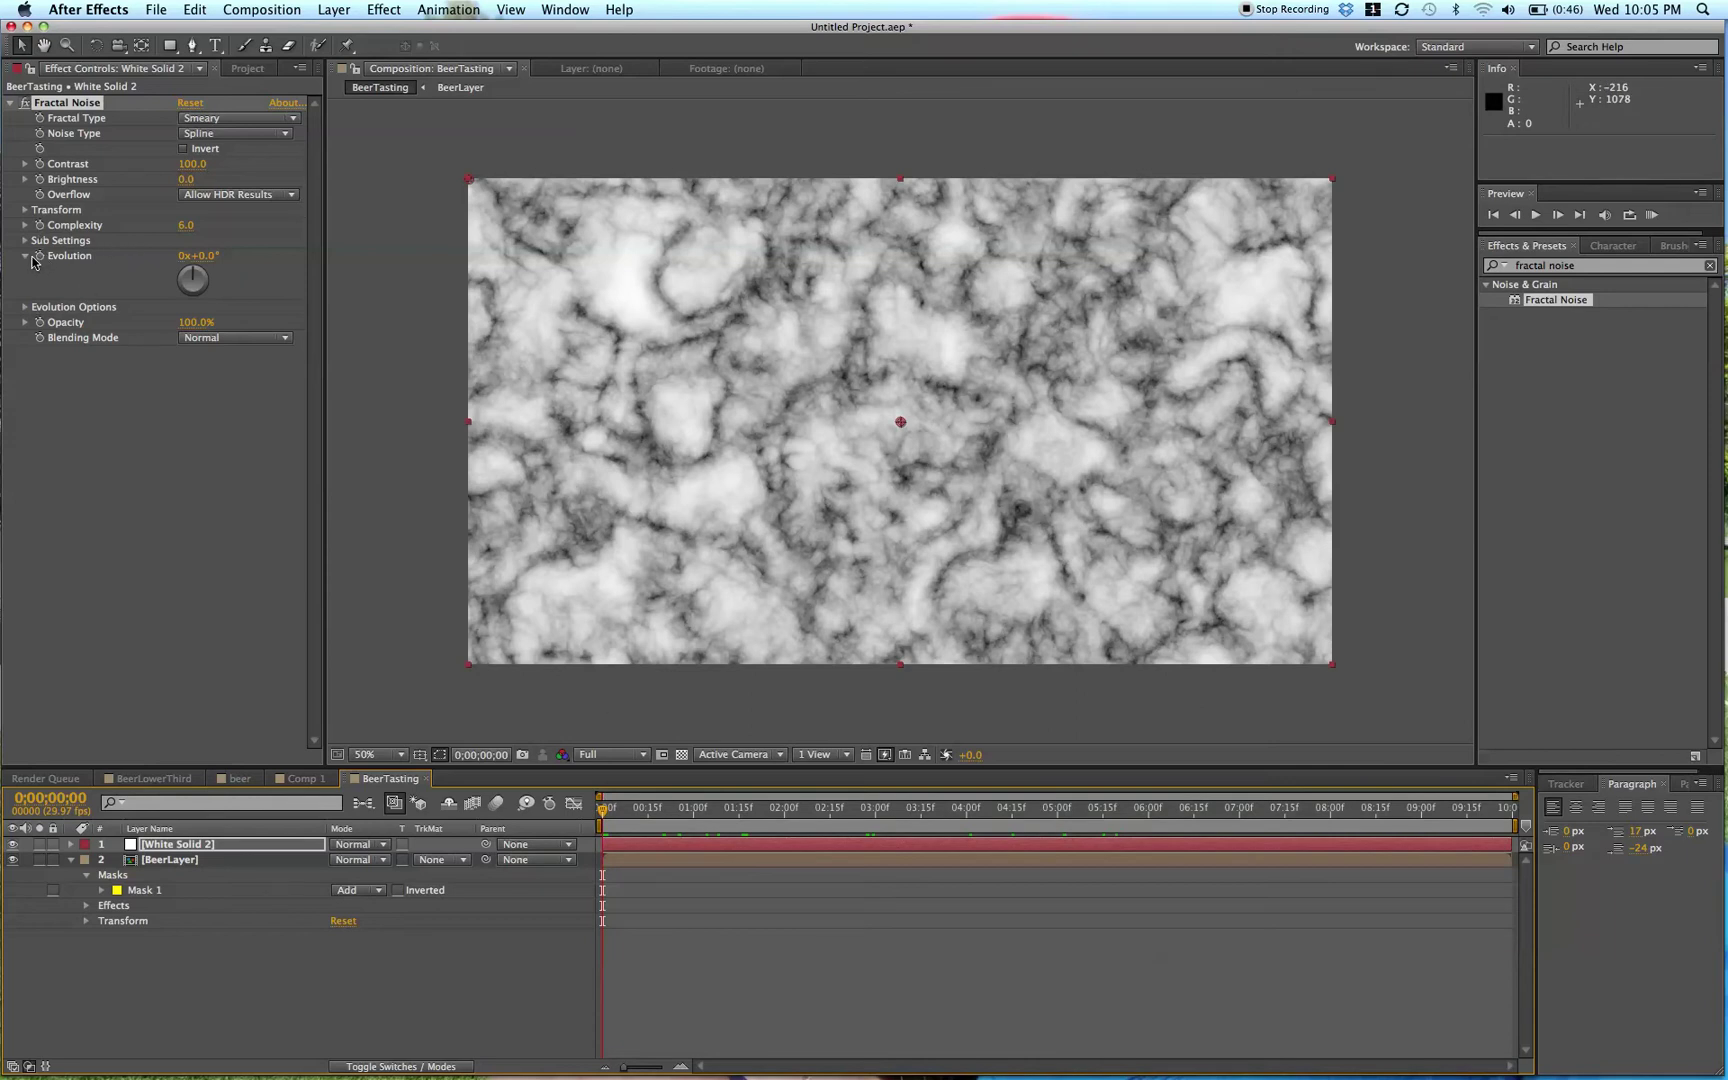
drag(607, 815, 528, 841)
click(40, 257)
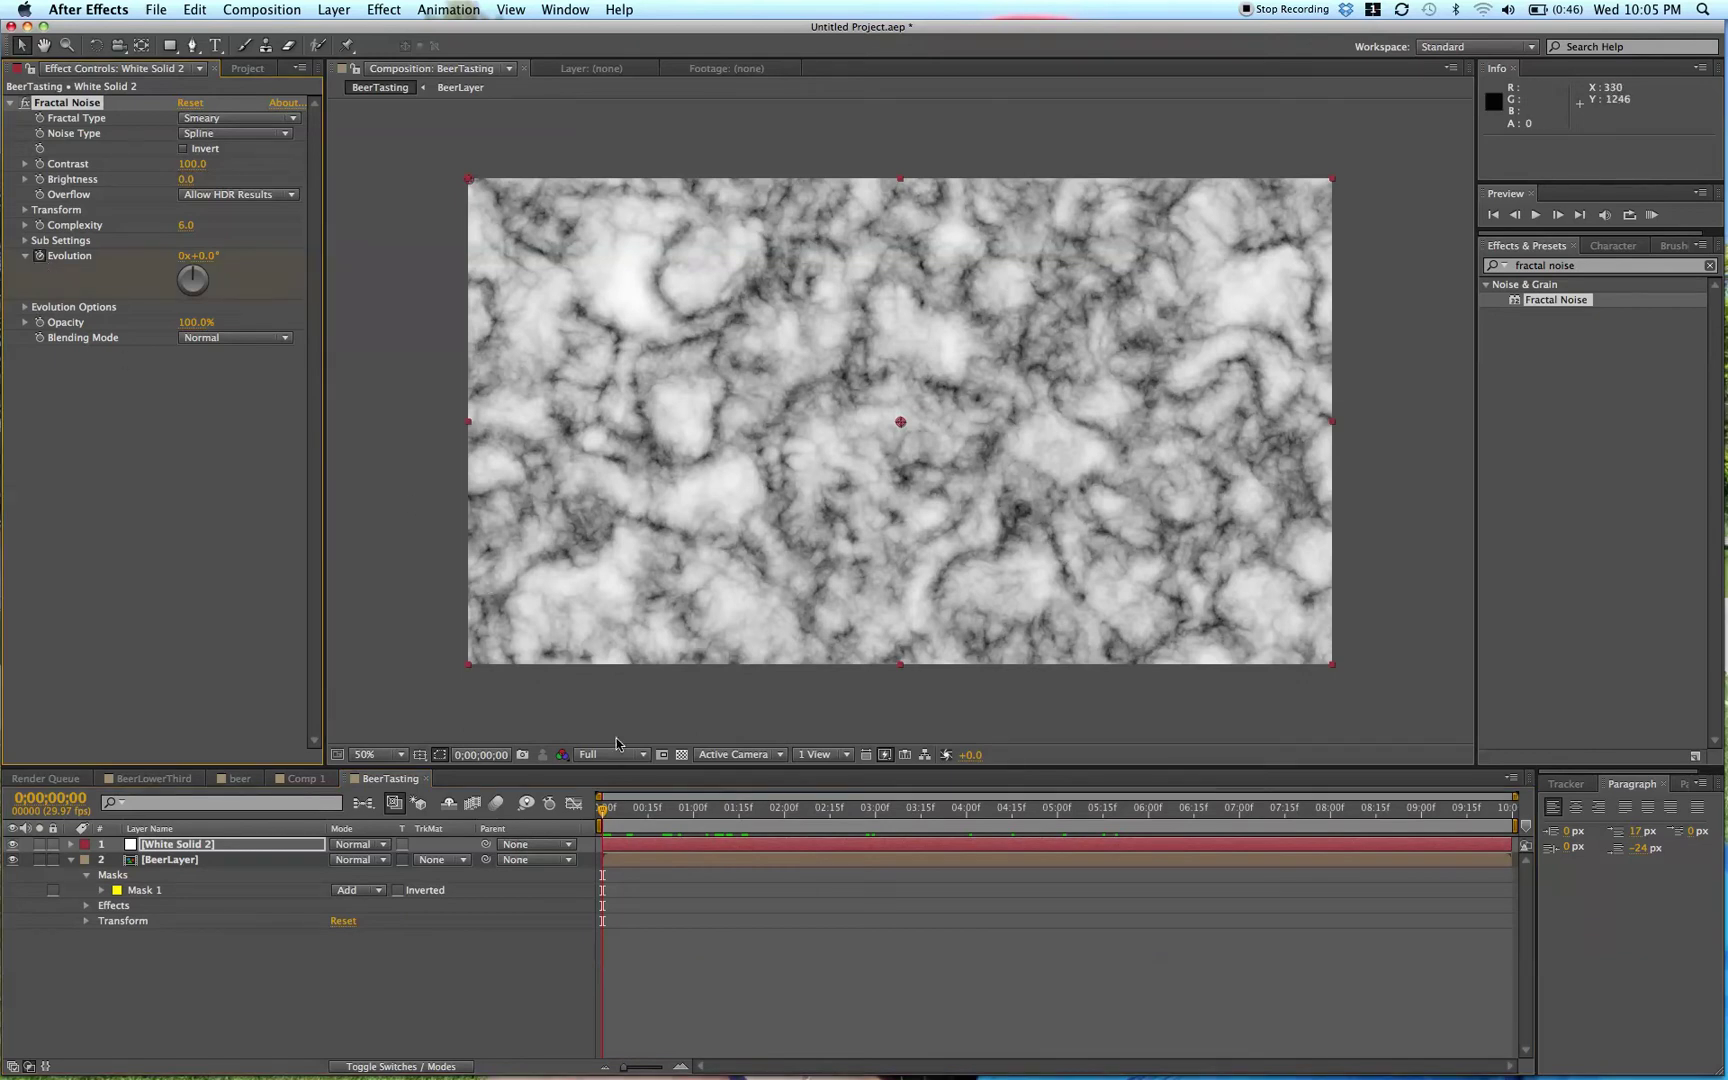
drag(645, 825, 1510, 810)
click(184, 257)
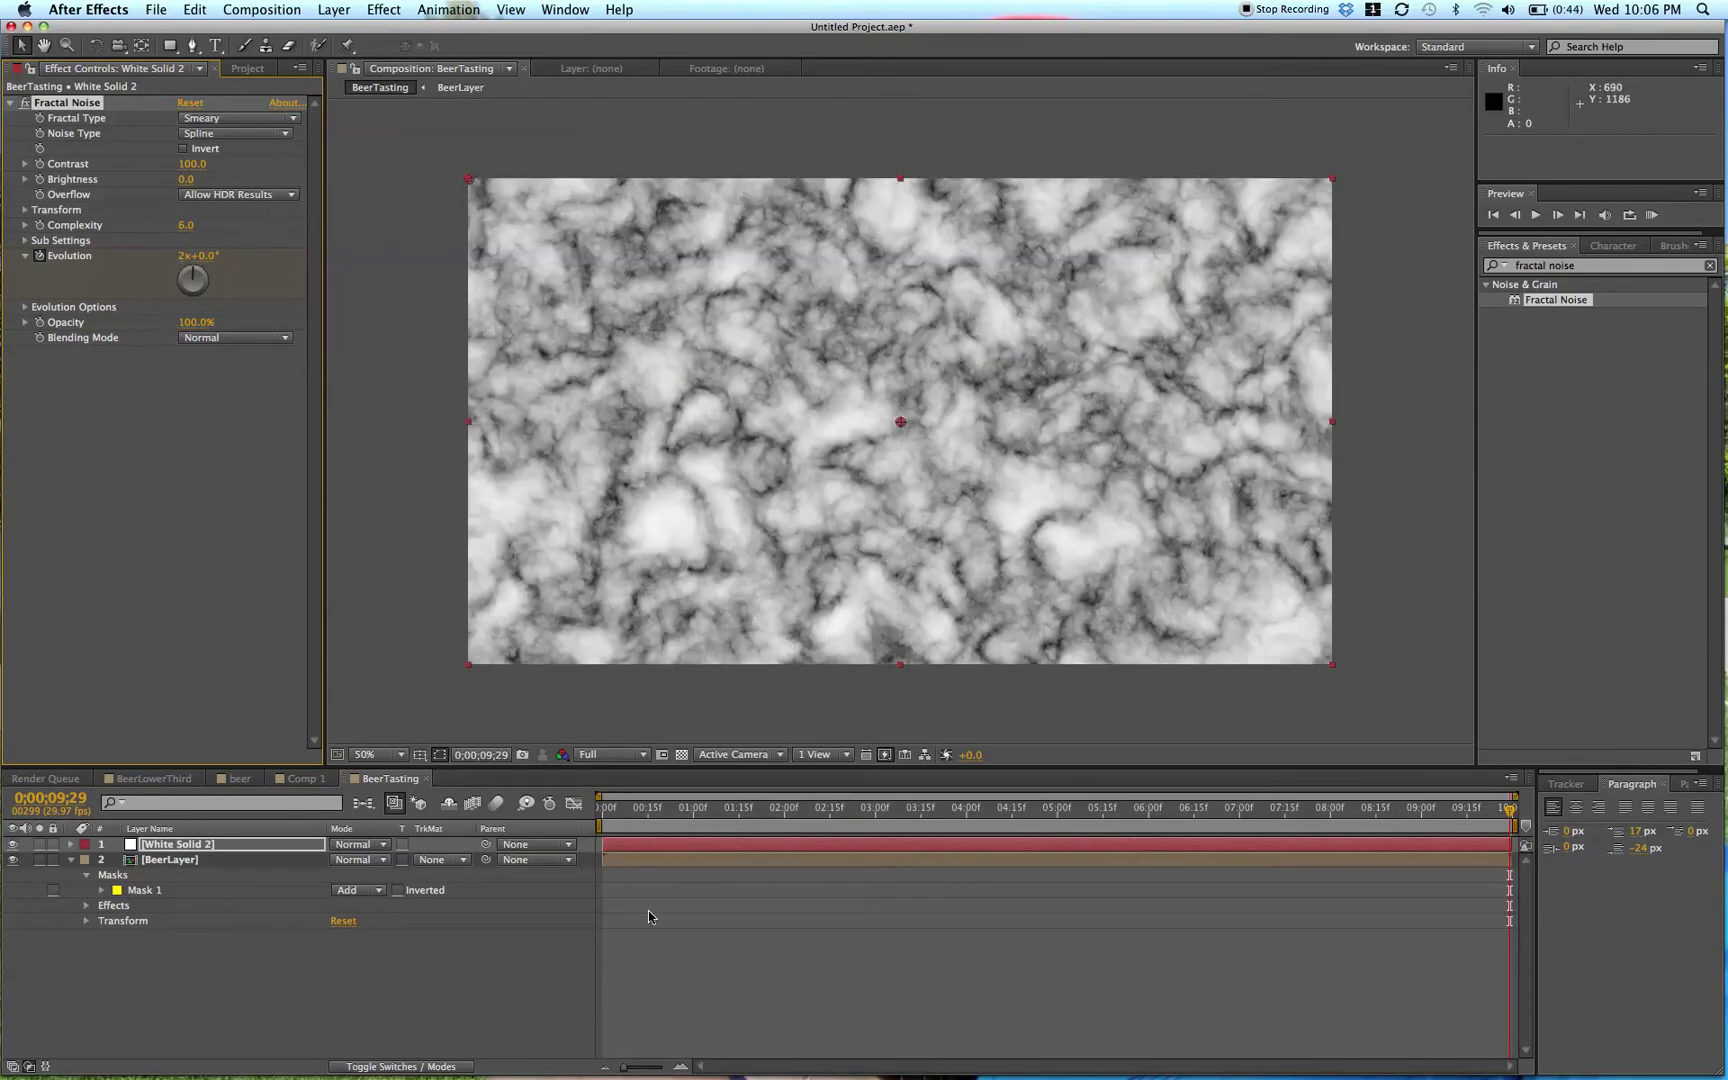
click(652, 814)
drag(676, 819, 845, 868)
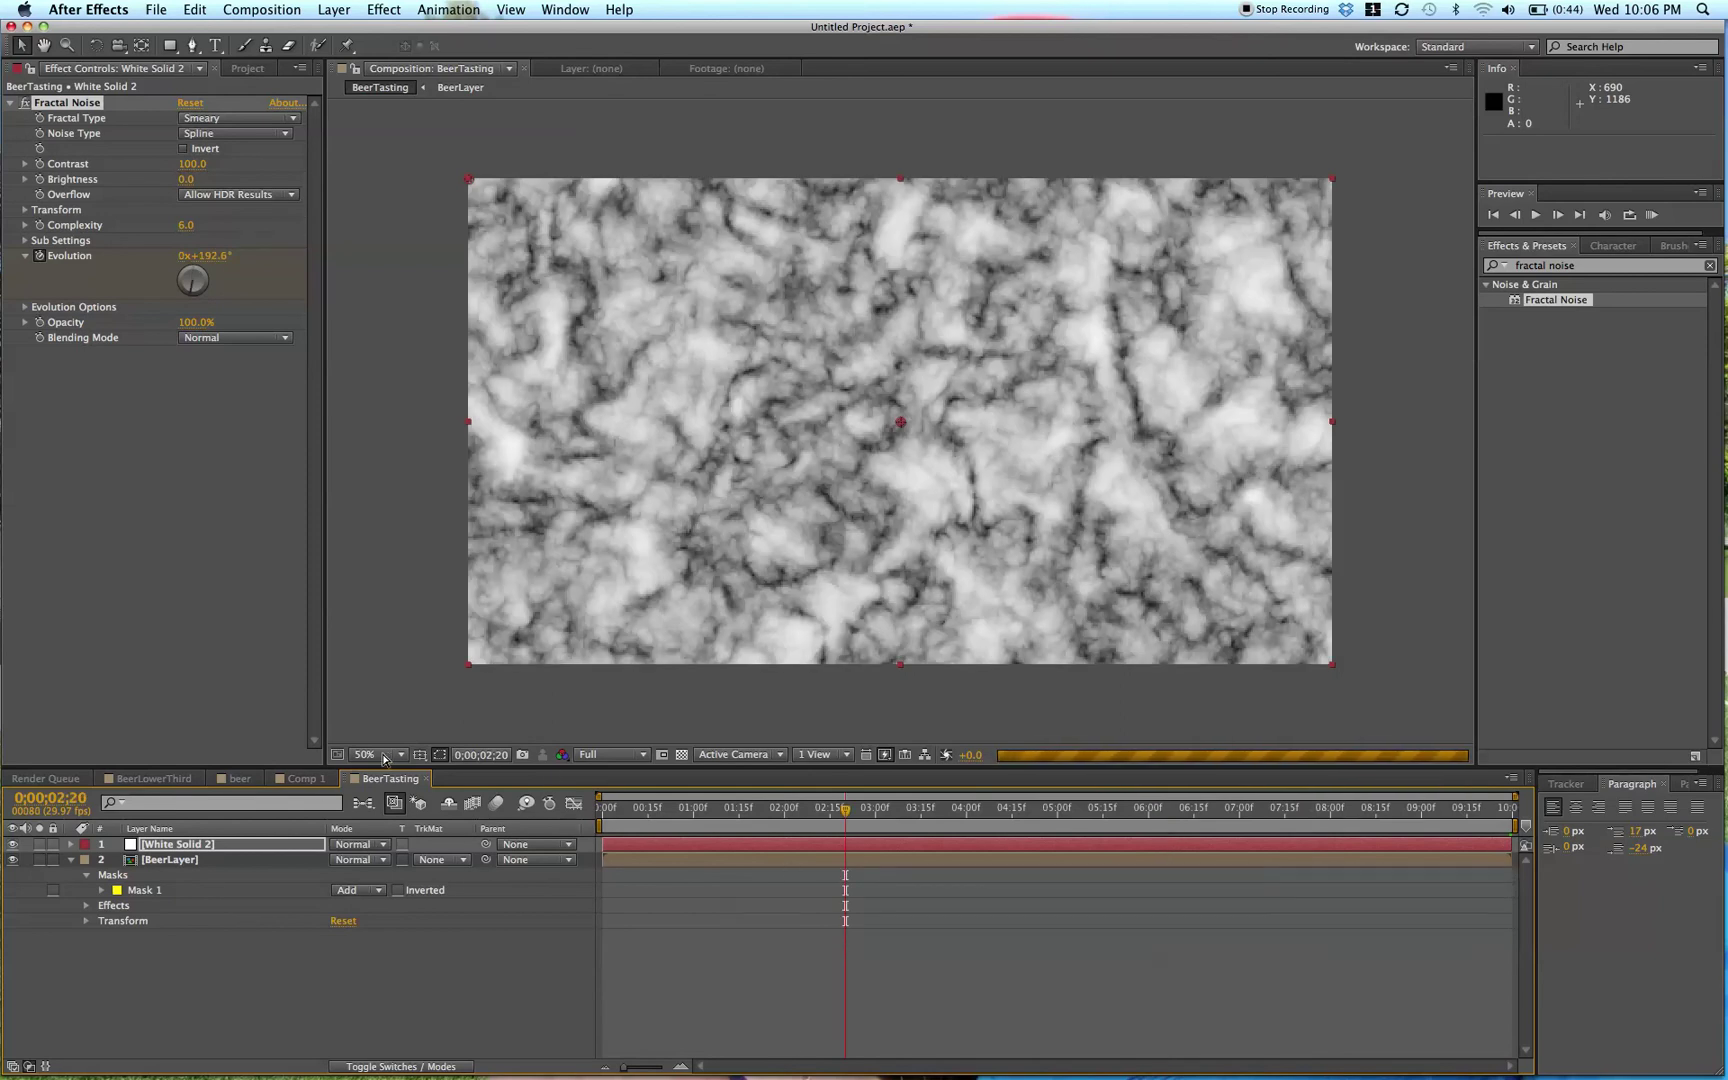
- Move the white noise solid below BeerLayer in the layer stack
drag(178, 845, 173, 905)
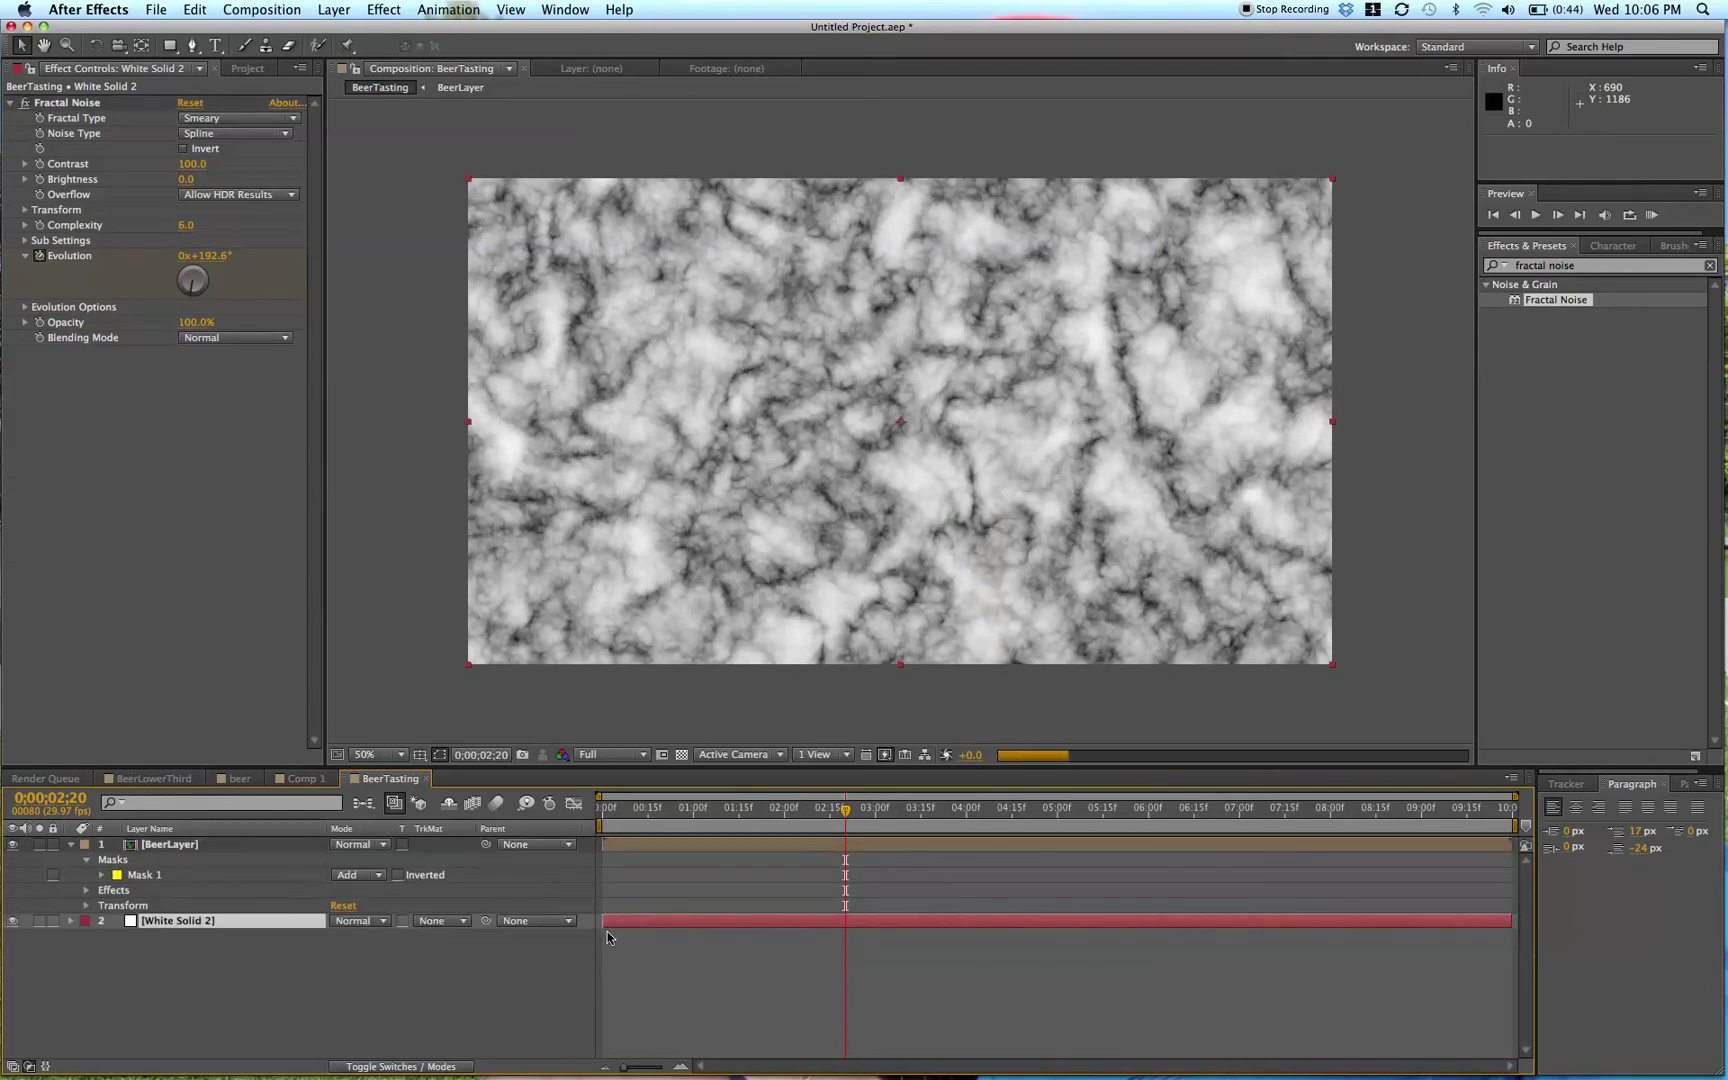
click(789, 948)
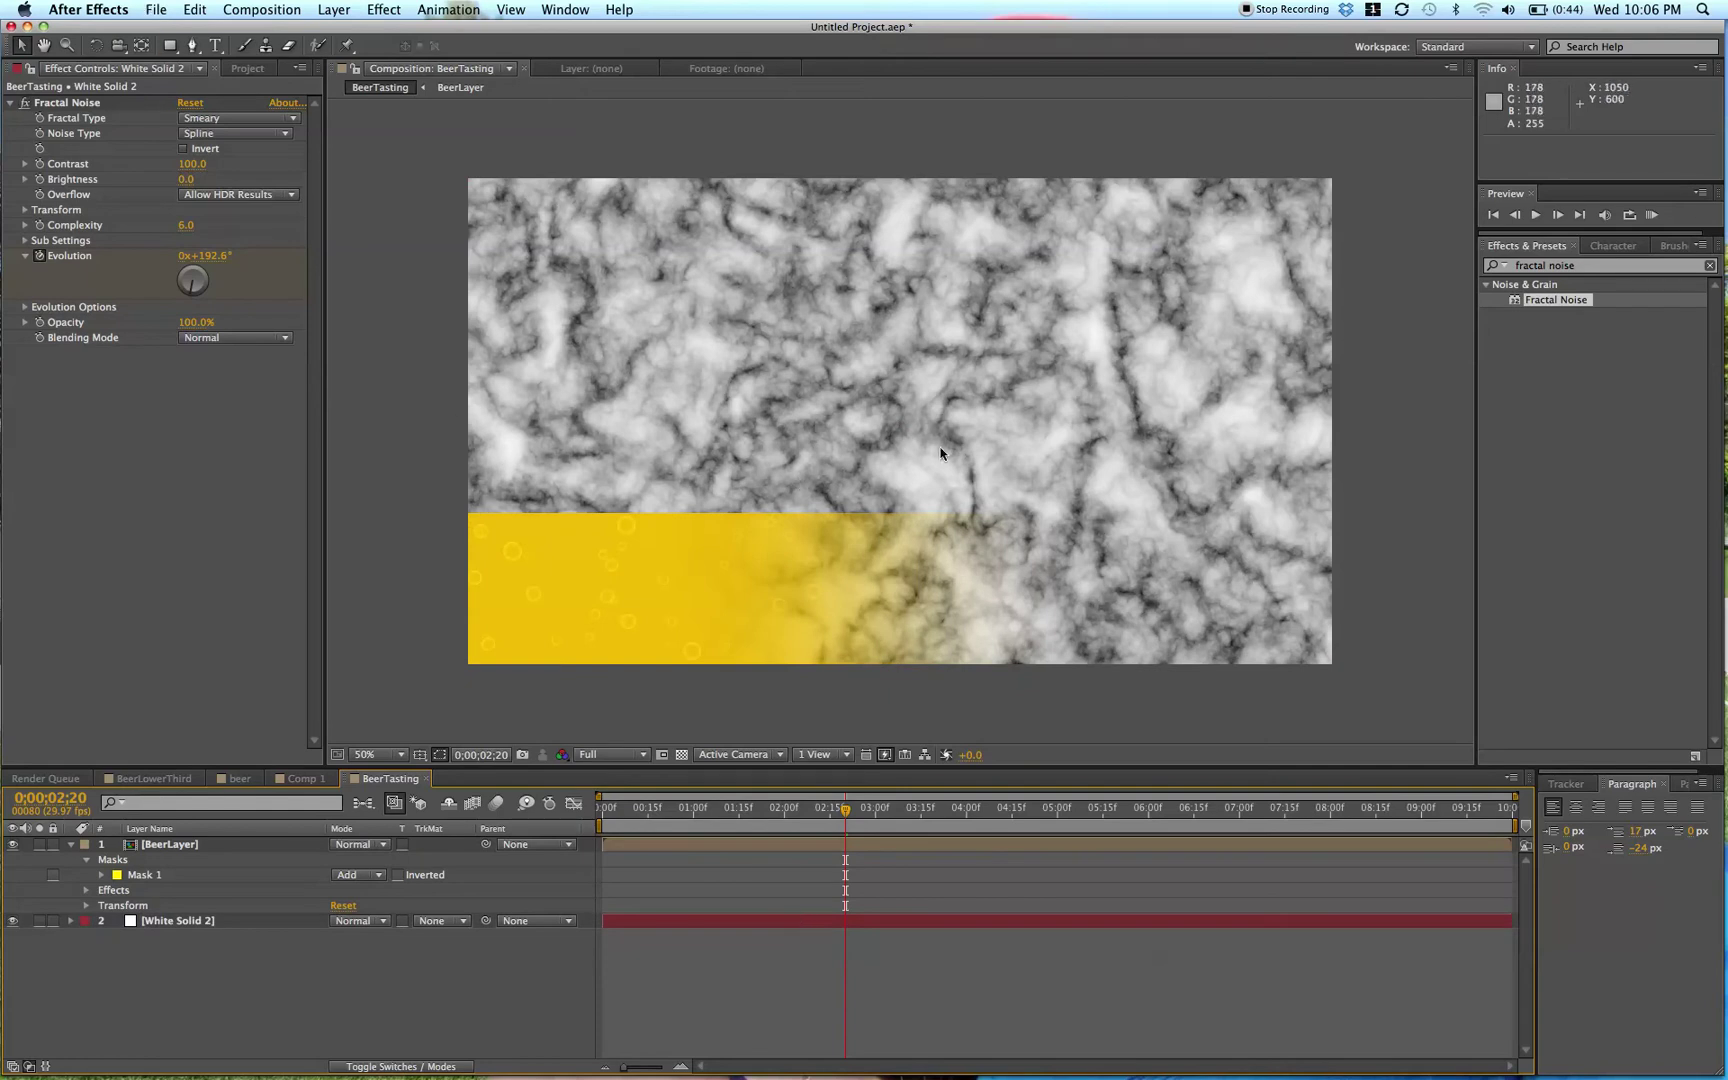
- Draw a closed, wavy foam-shaped mask on the white noise solid with the Pen tool, with its flat base along the beer's upper edge
click(643, 925)
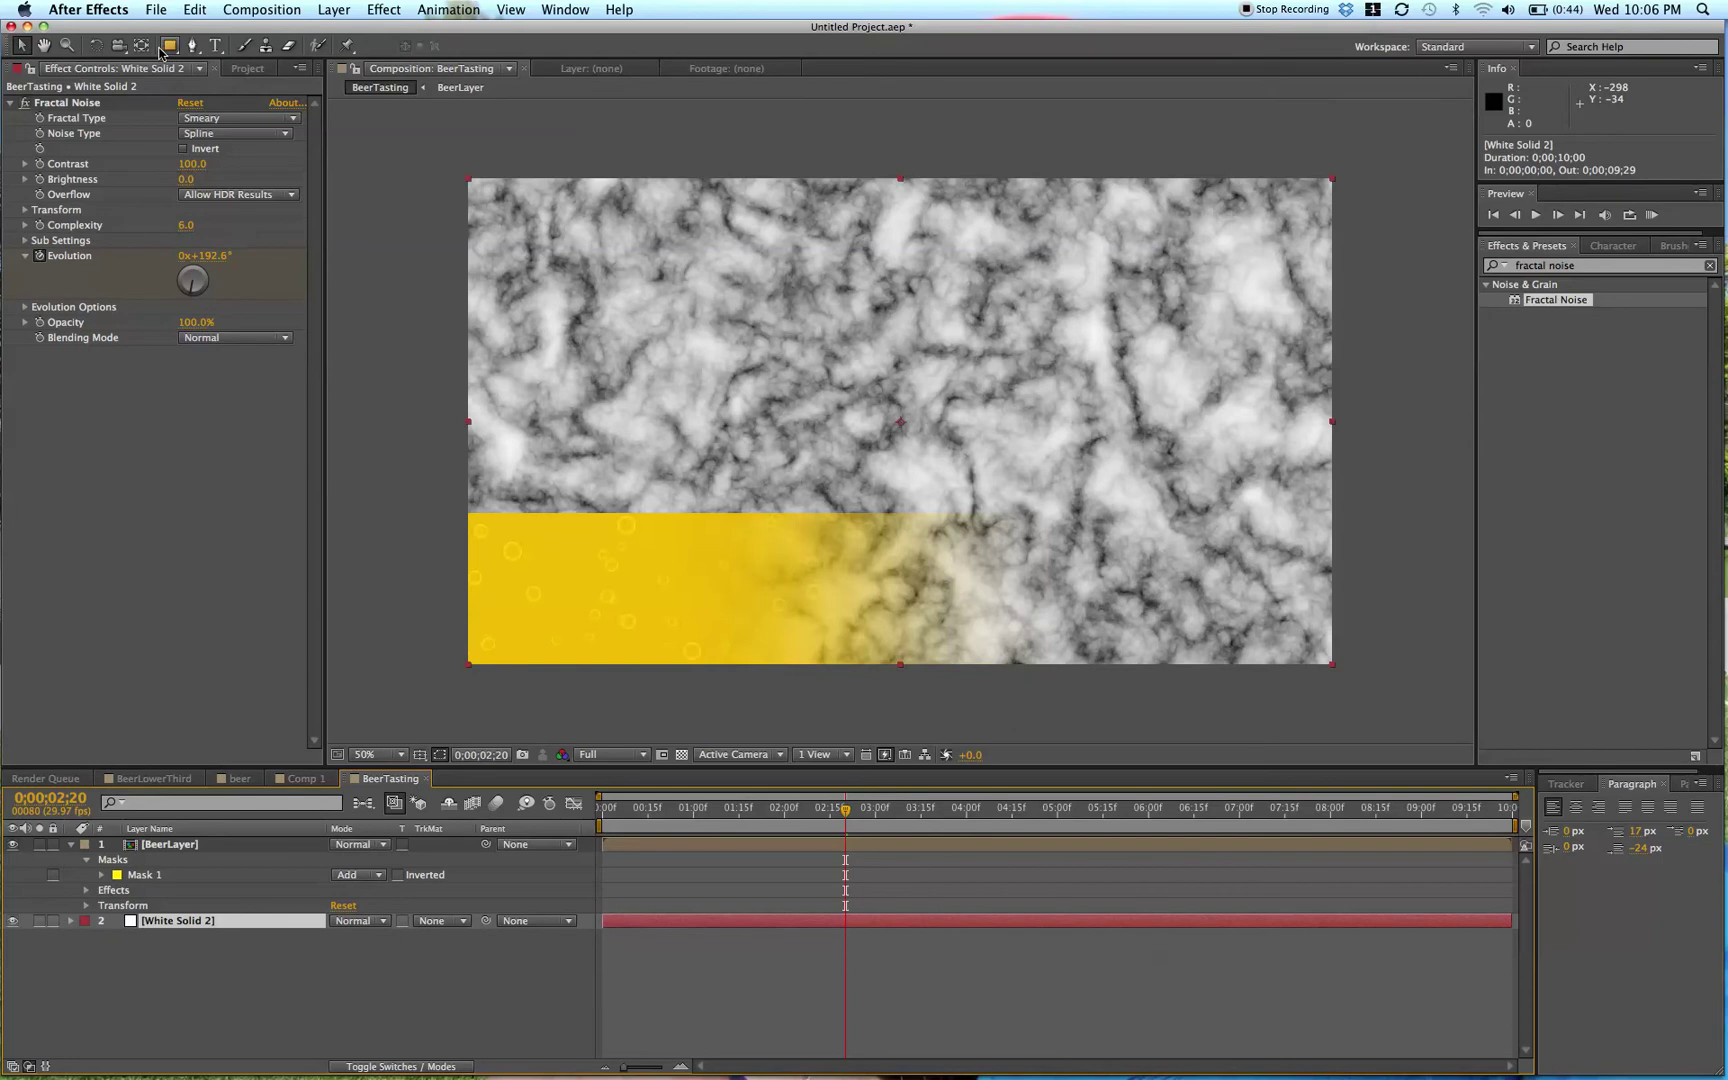
click(193, 46)
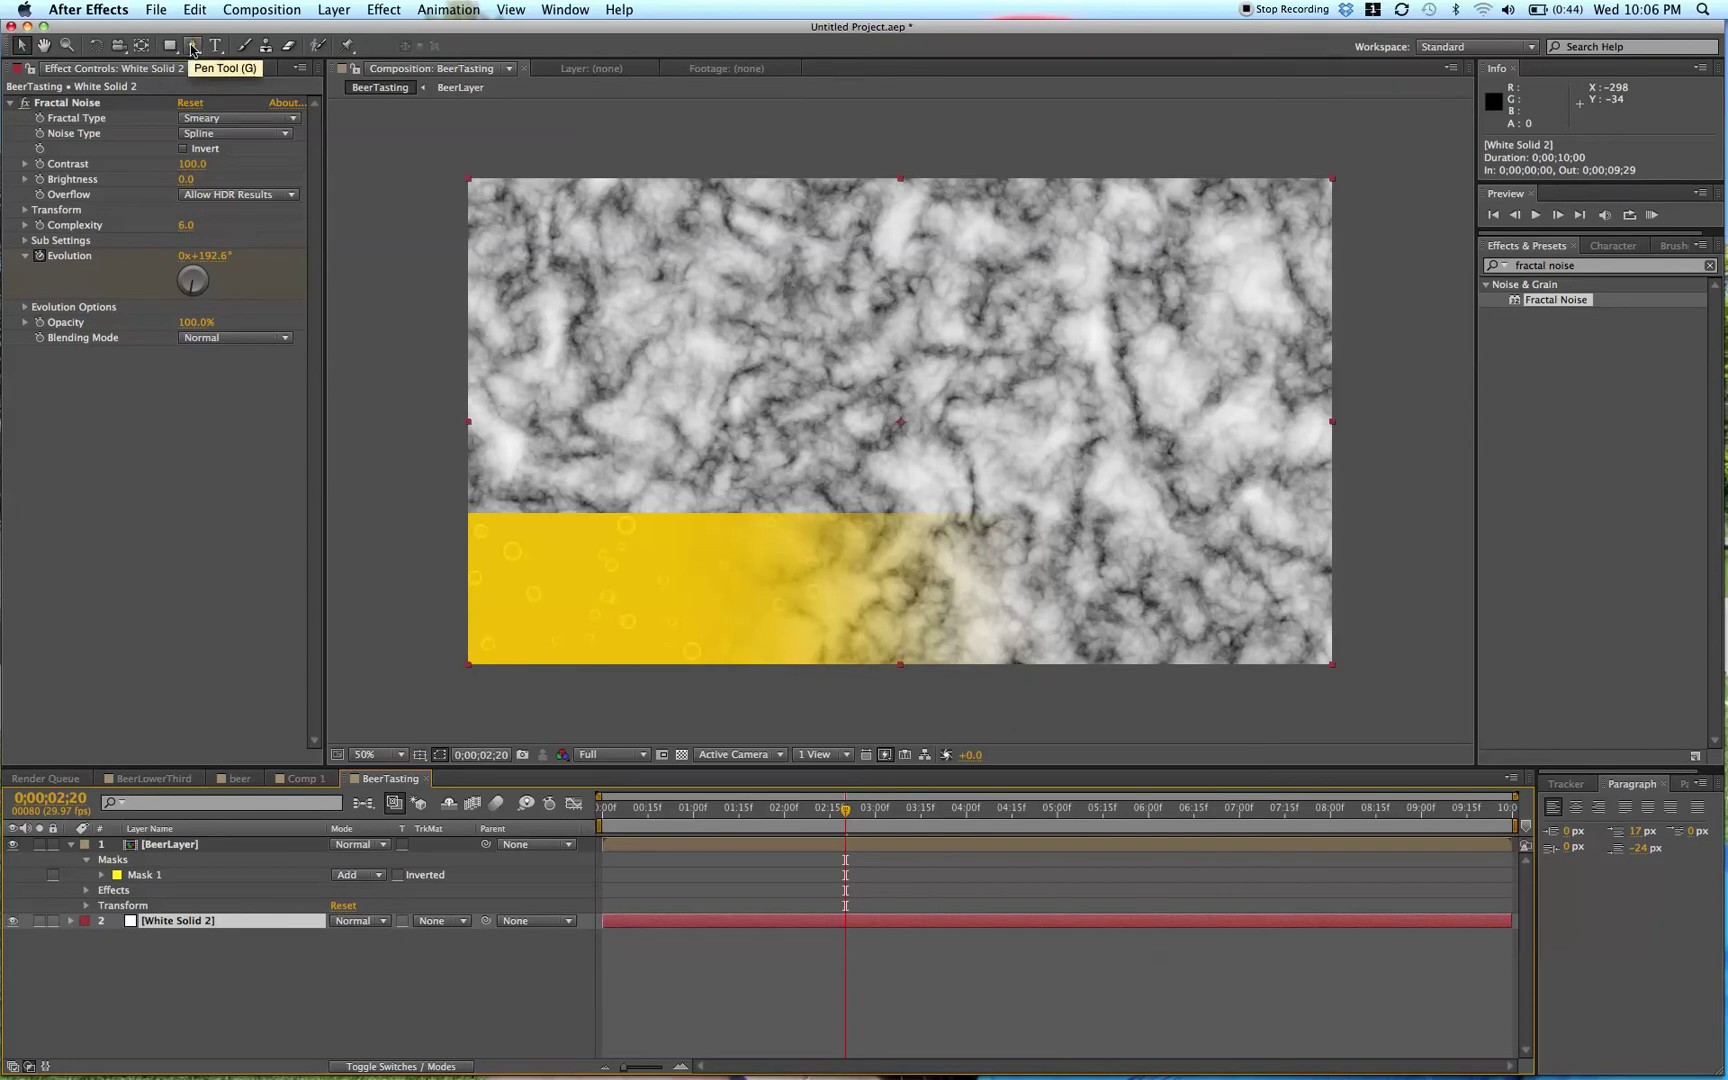
click(398, 756)
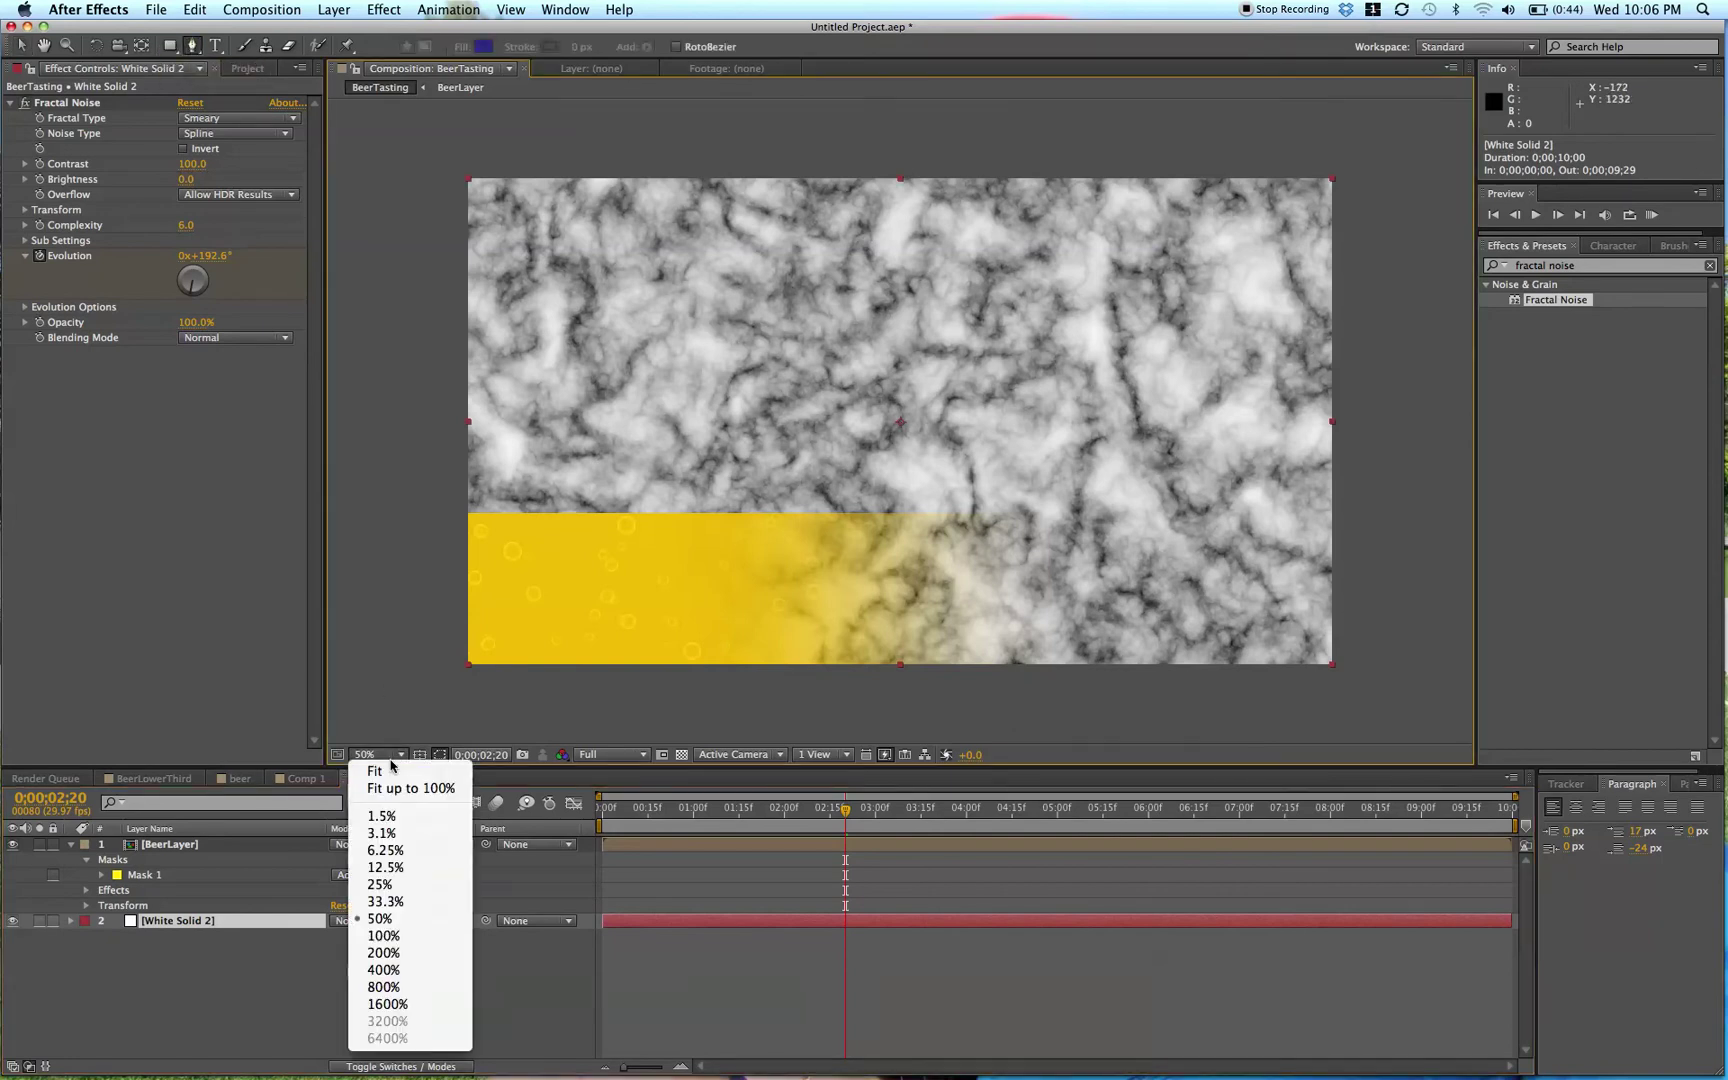
click(405, 942)
key(h)
drag(679, 598, 1030, 390)
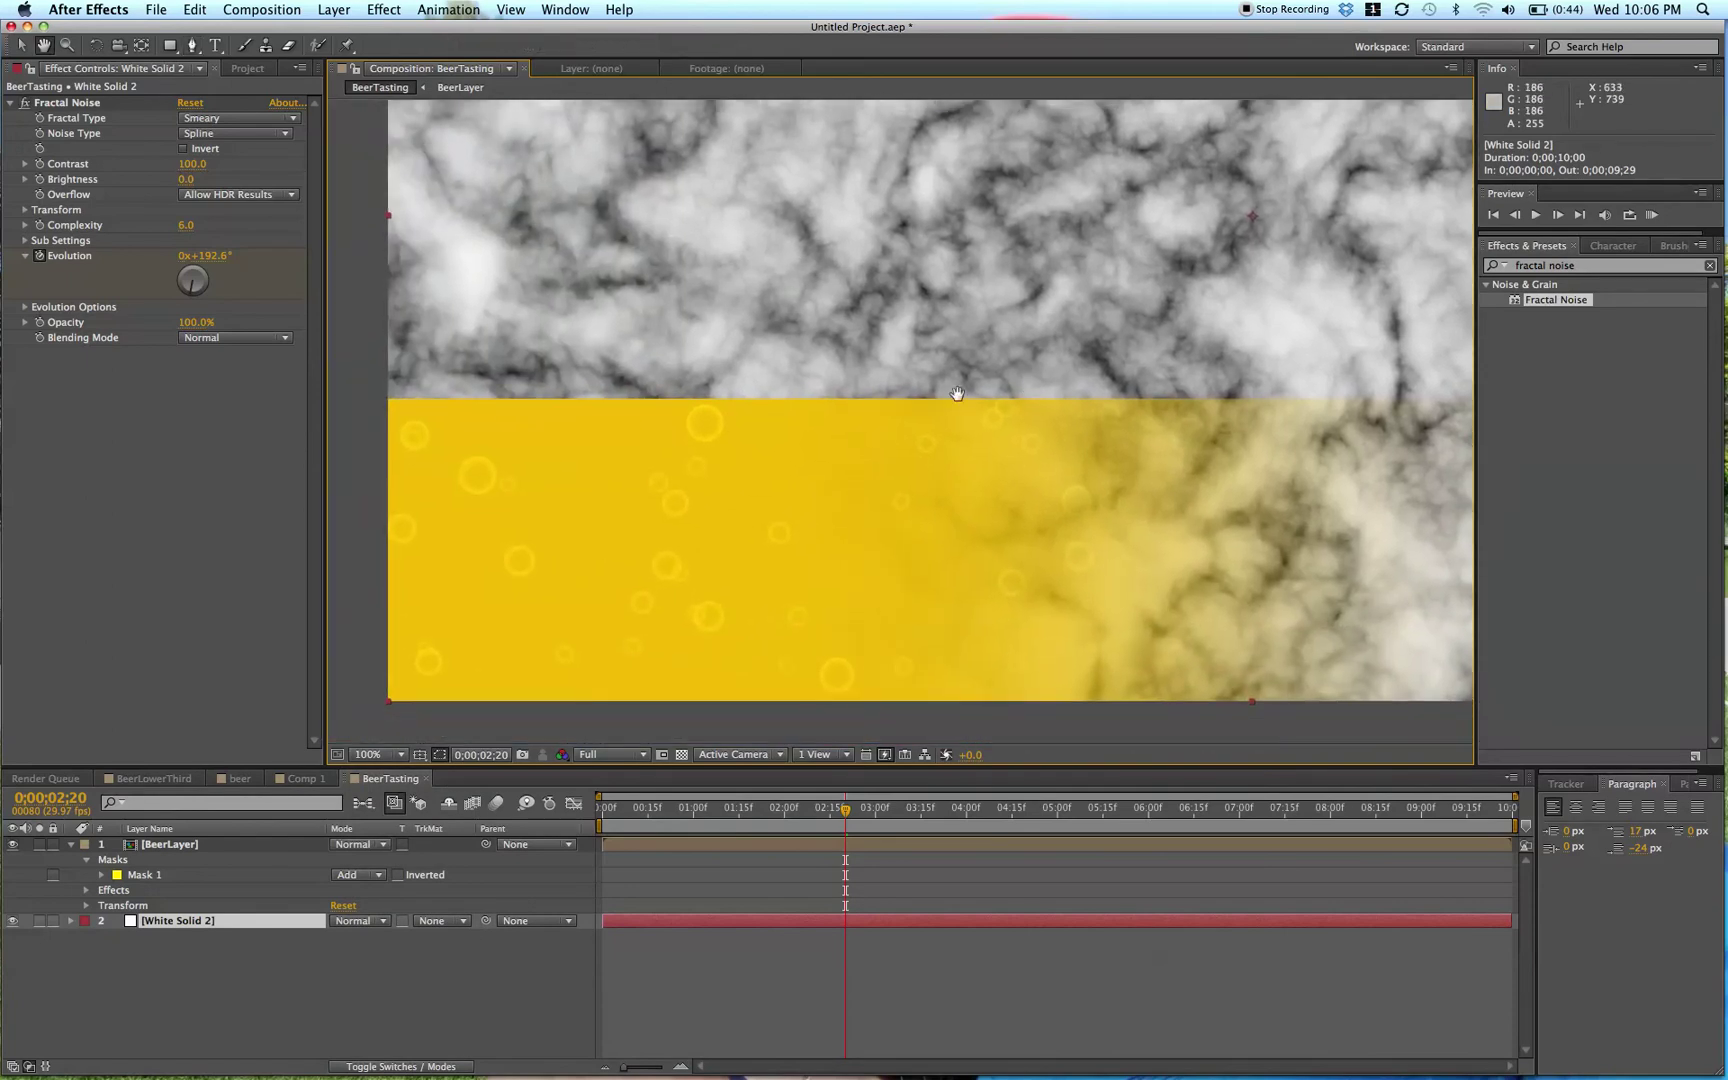
key(g)
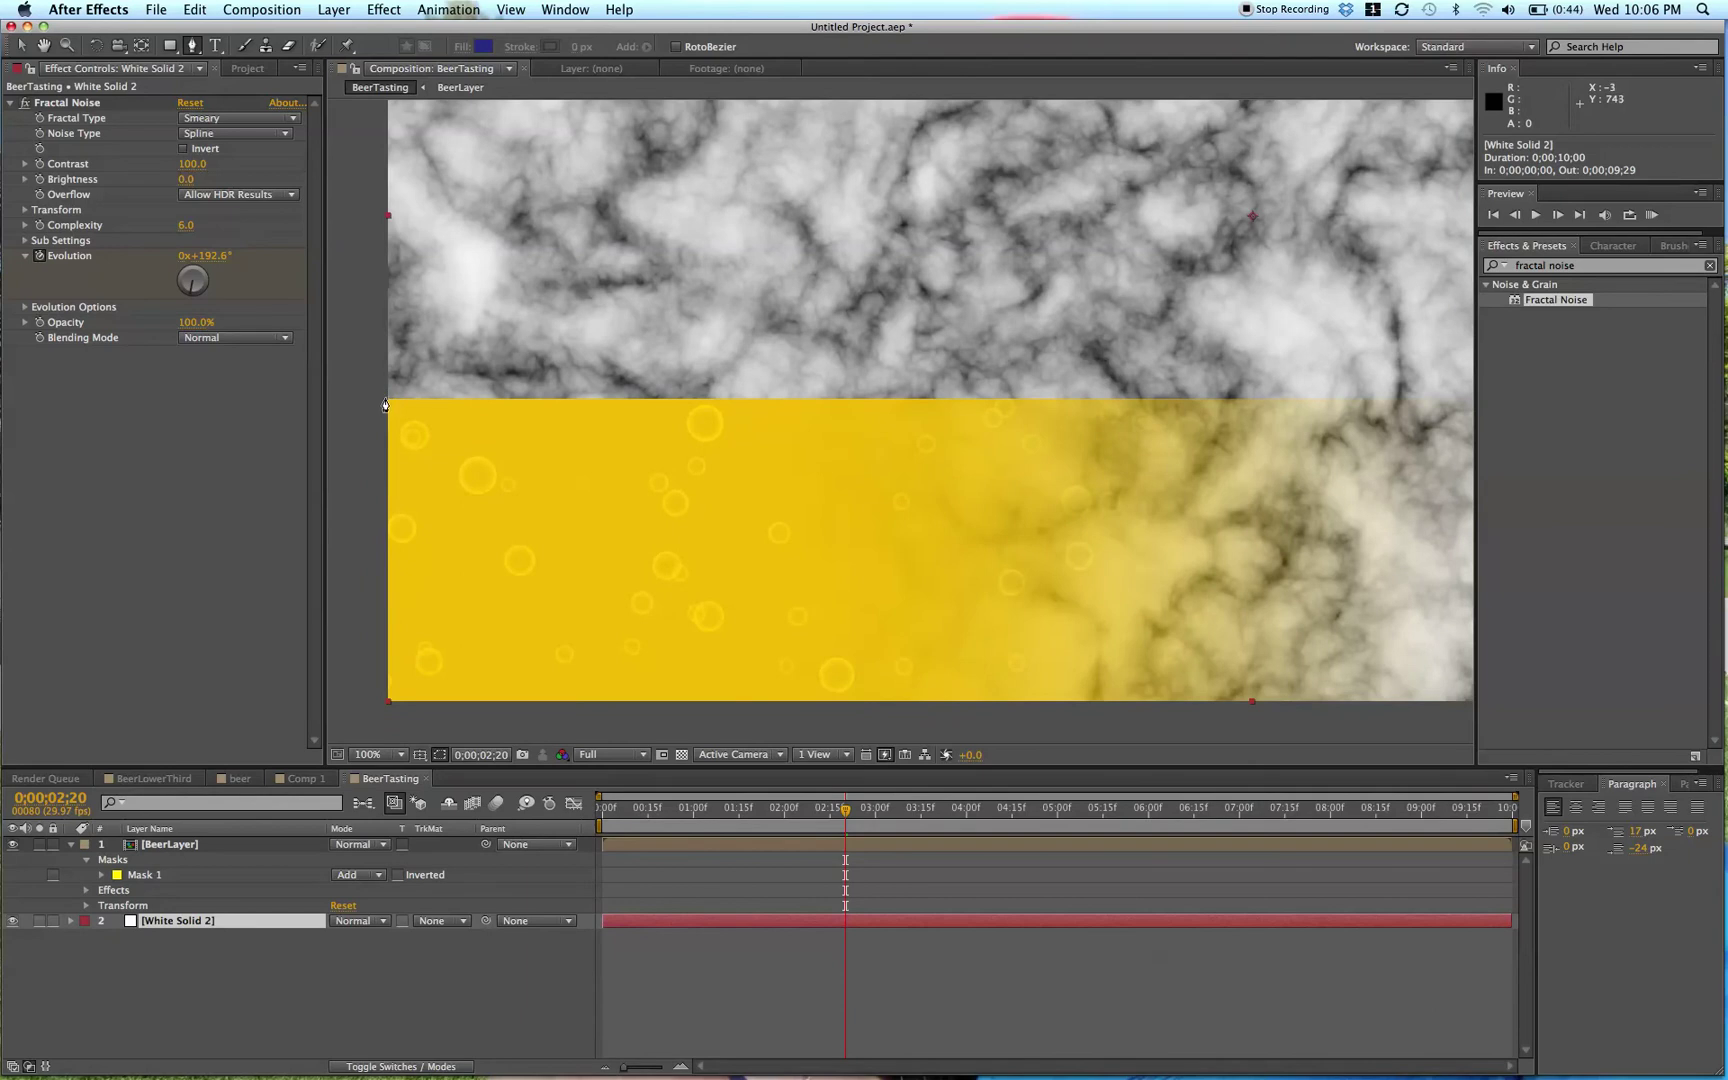
click(386, 399)
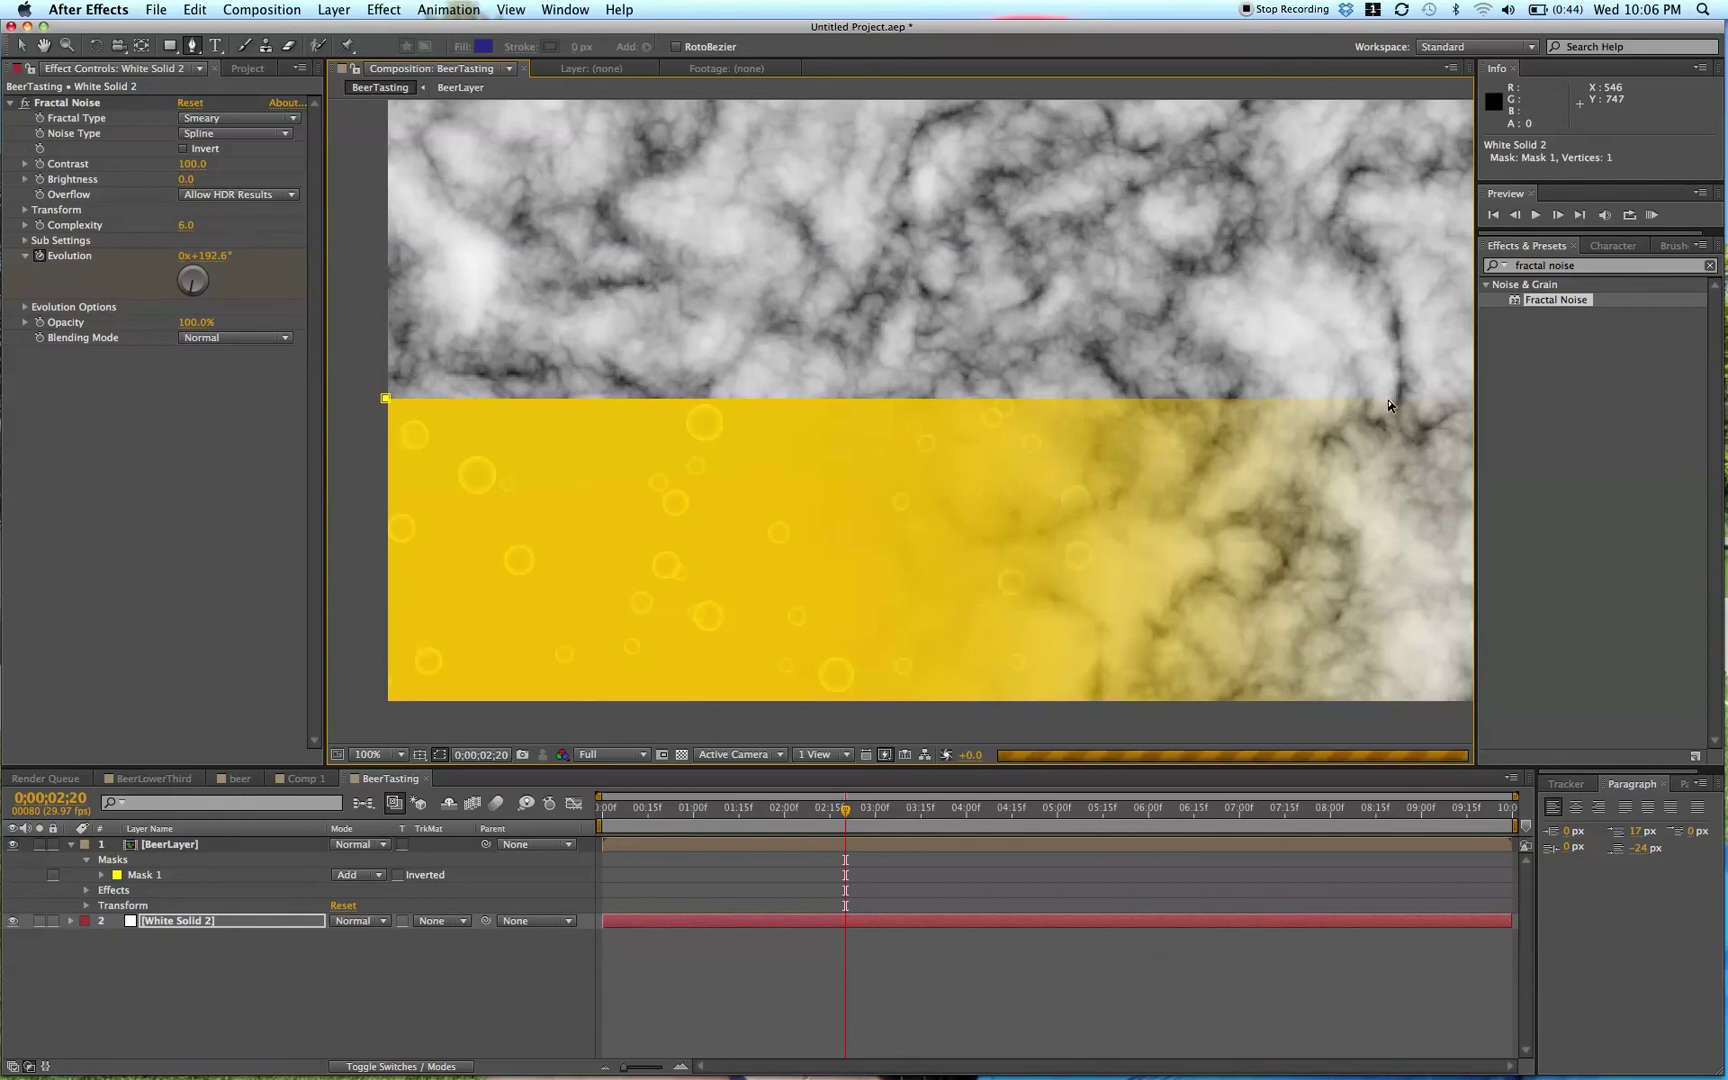
click(1436, 399)
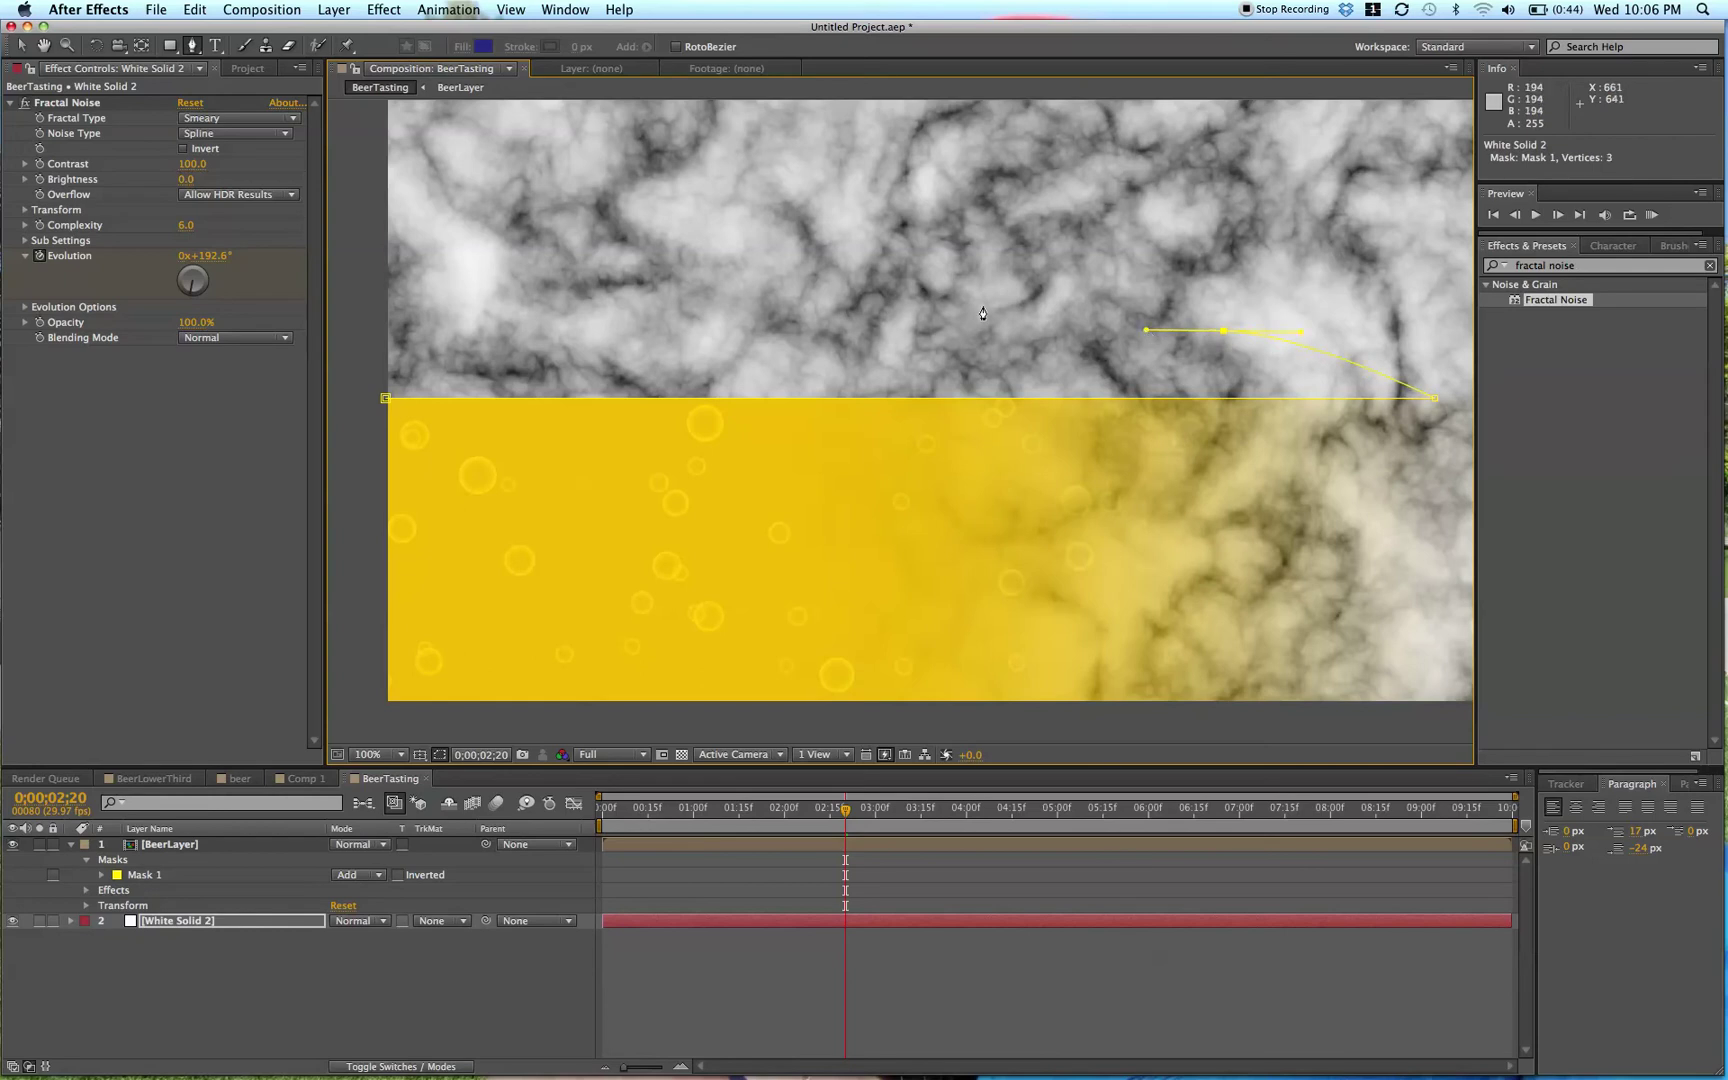
drag(975, 342, 946, 346)
click(924, 347)
drag(848, 316, 761, 291)
drag(642, 287, 335, 278)
click(446, 312)
click(351, 394)
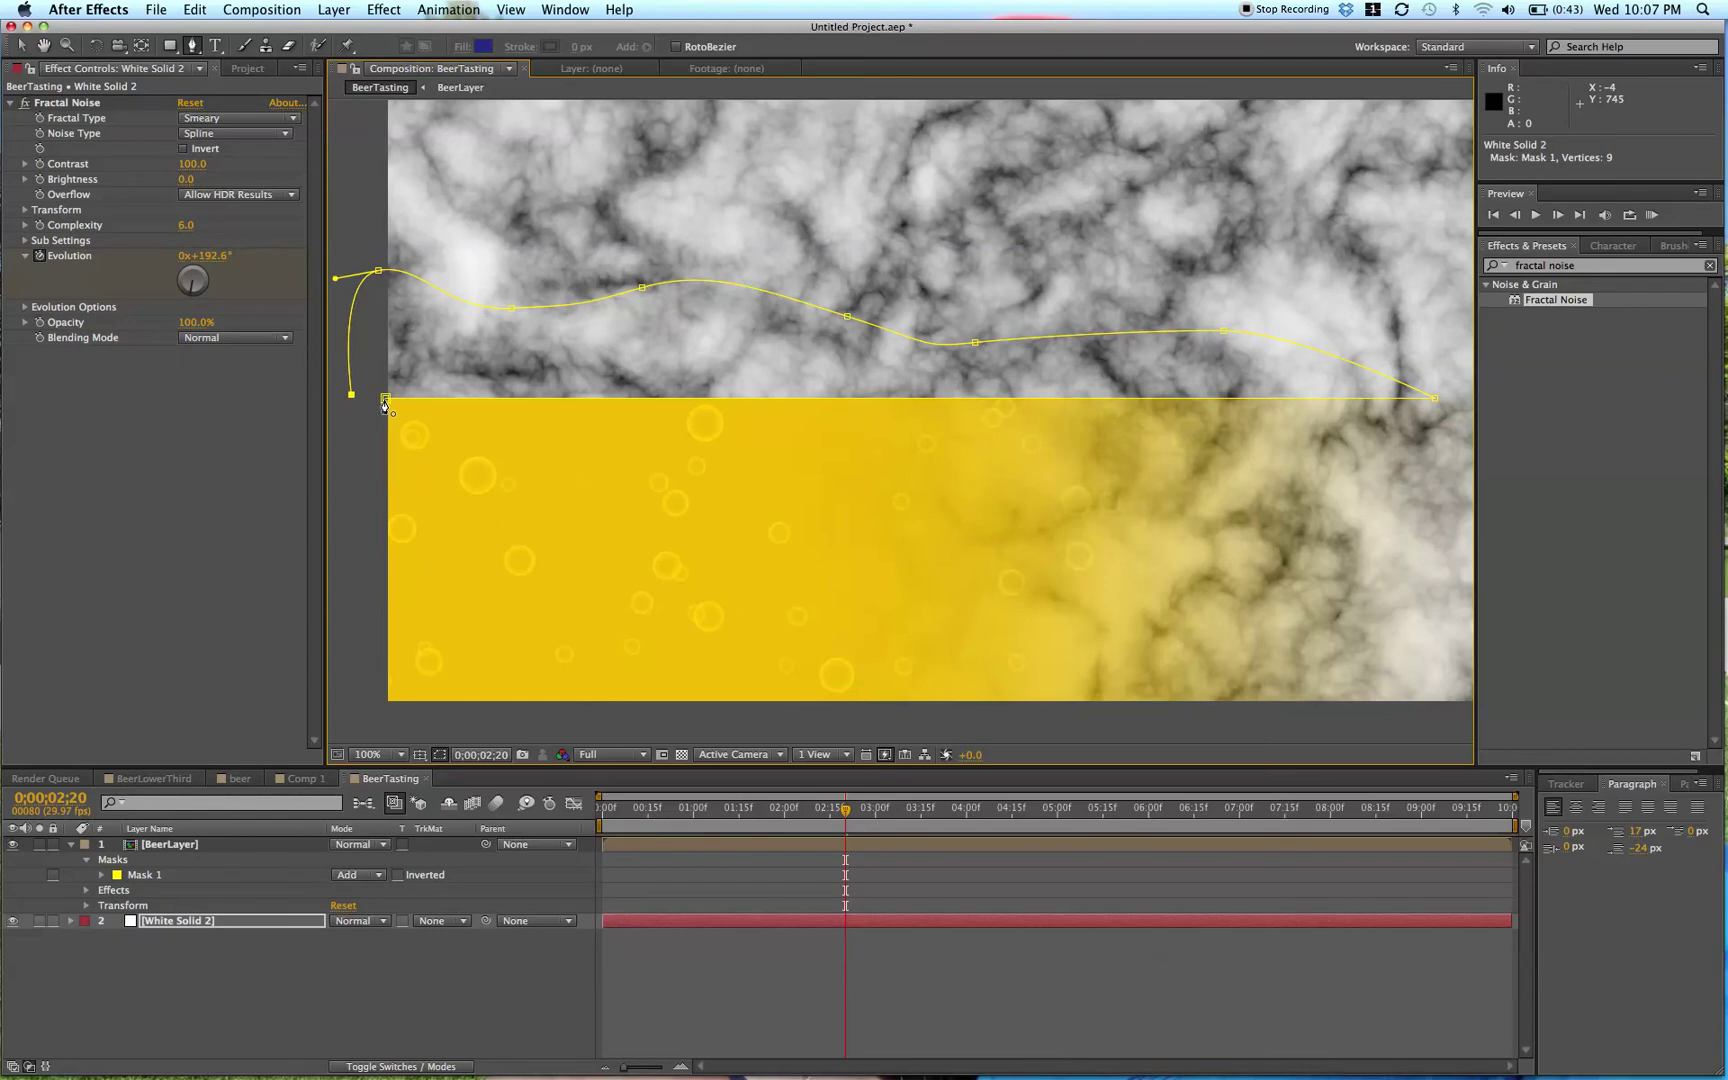
click(385, 400)
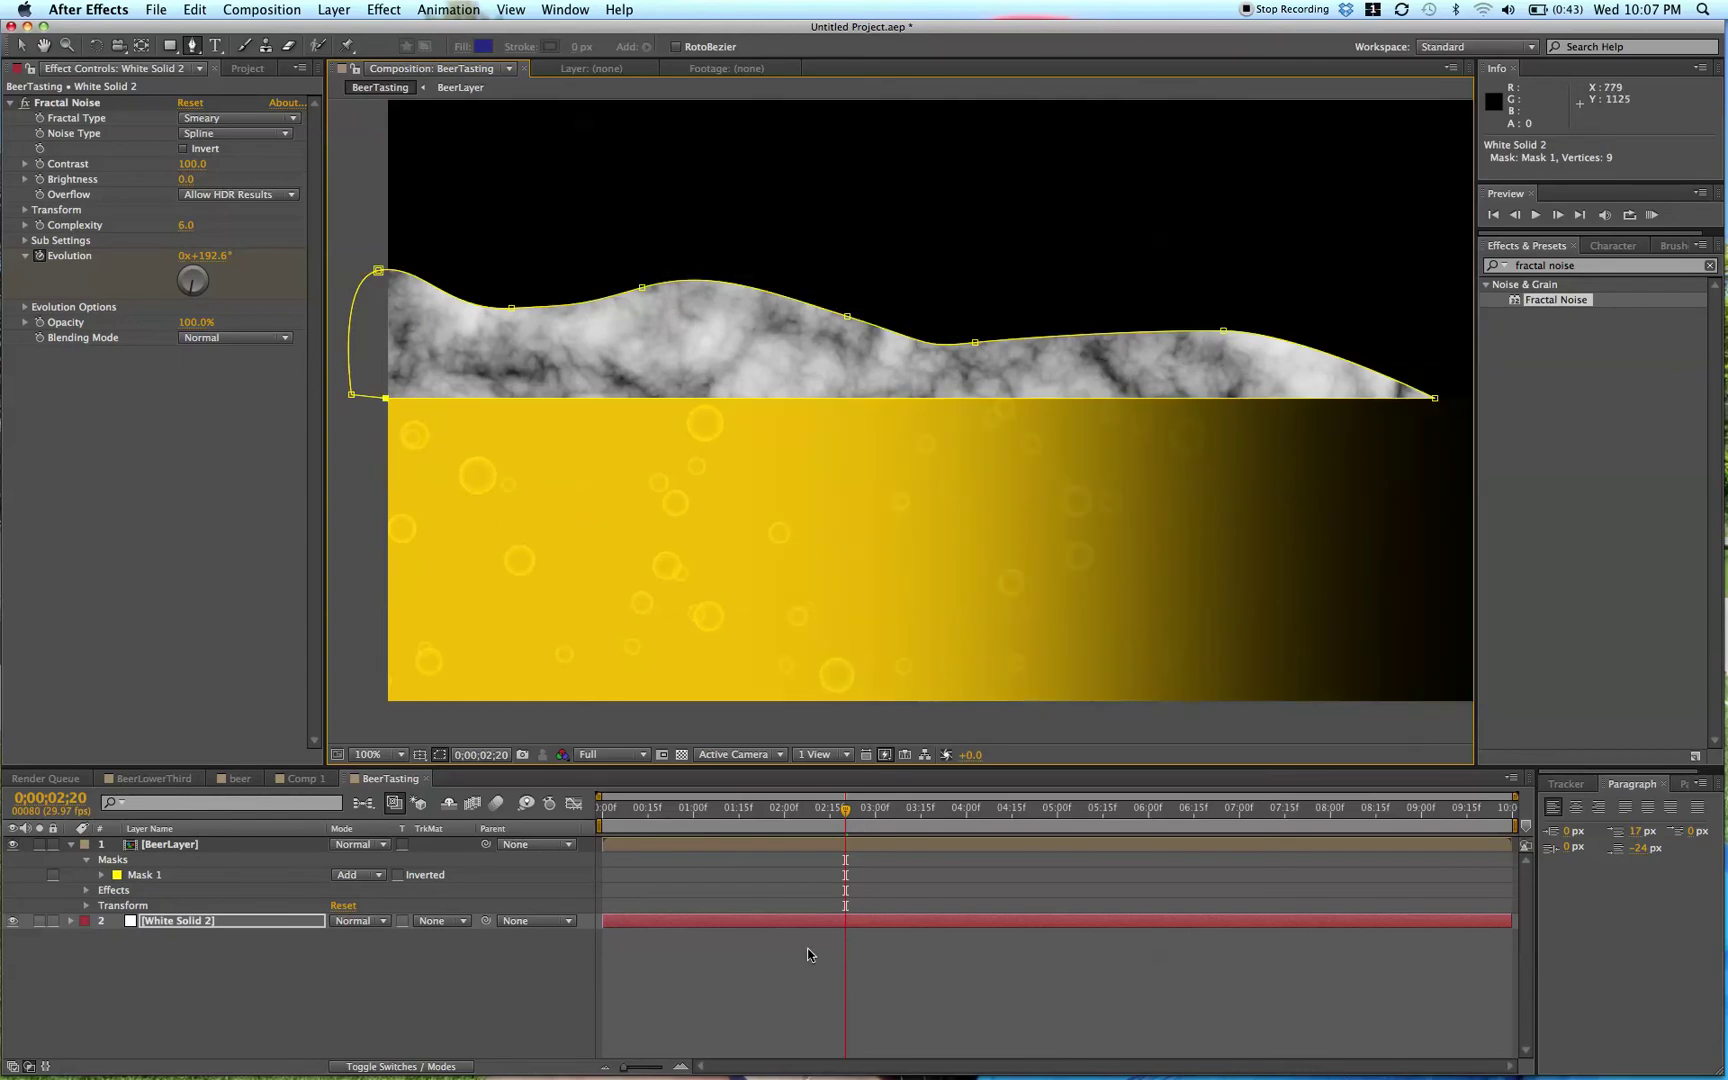
click(806, 910)
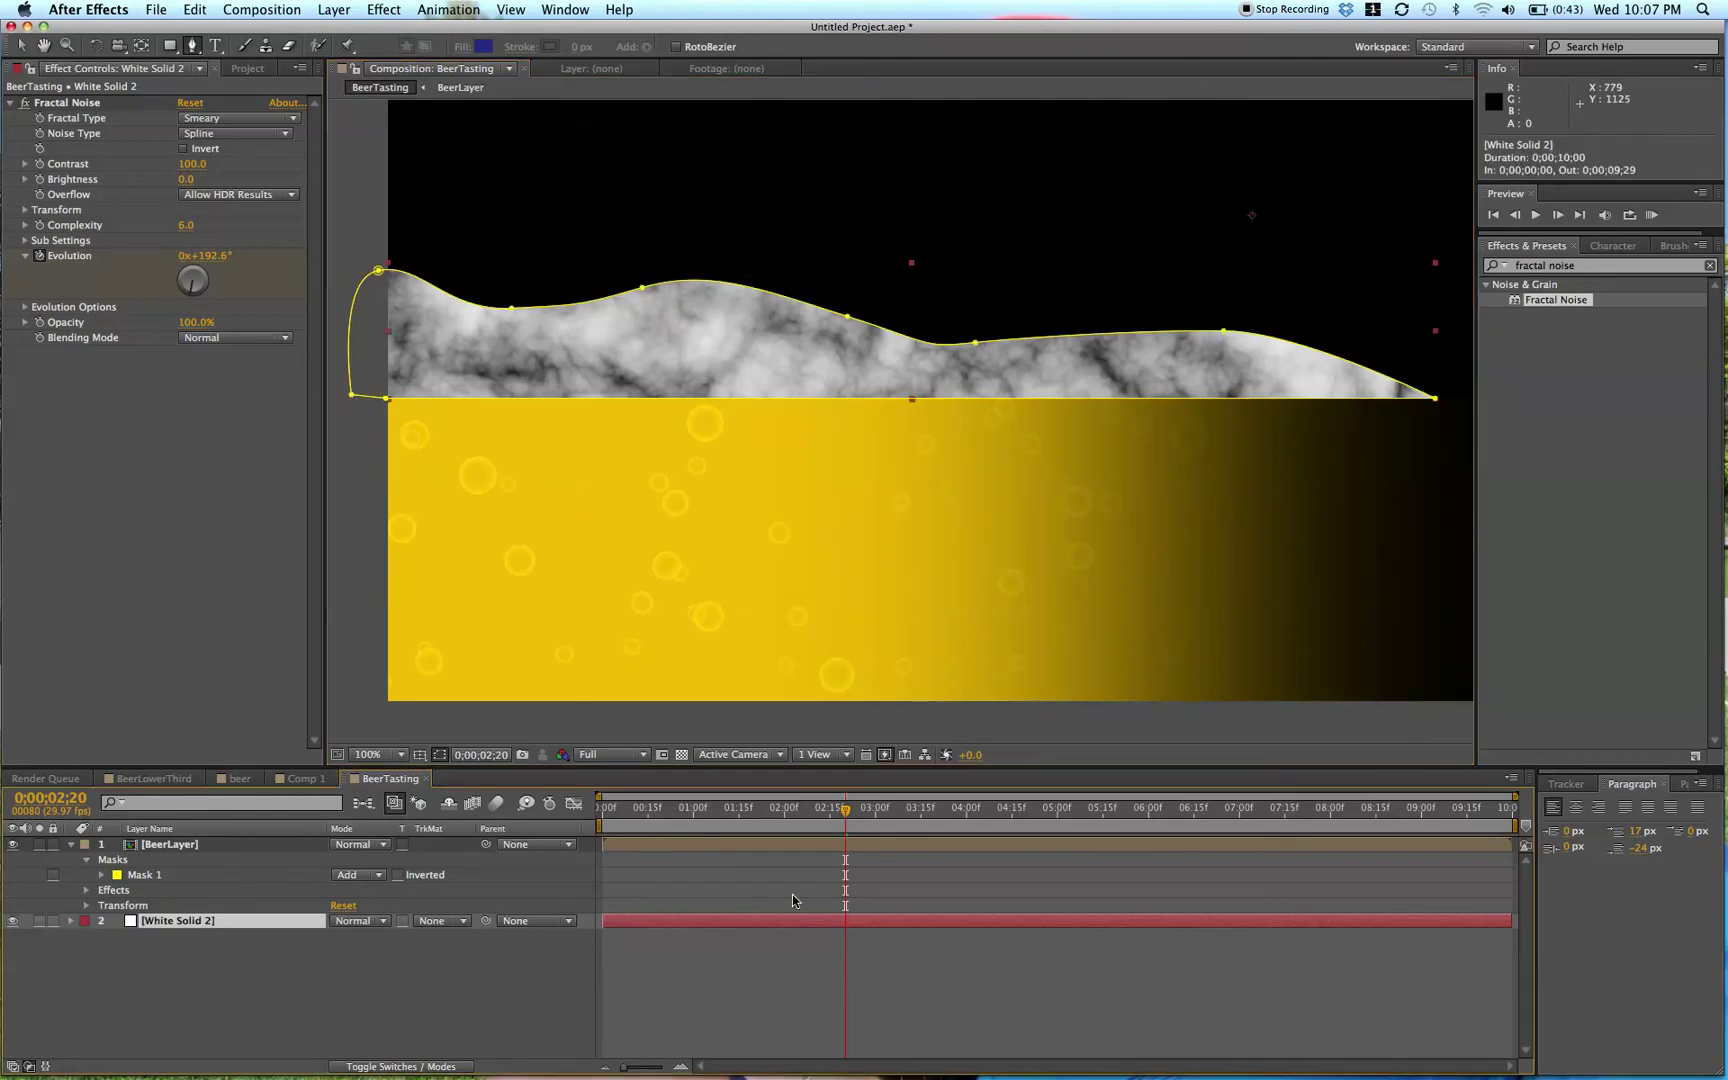
click(735, 867)
key(v)
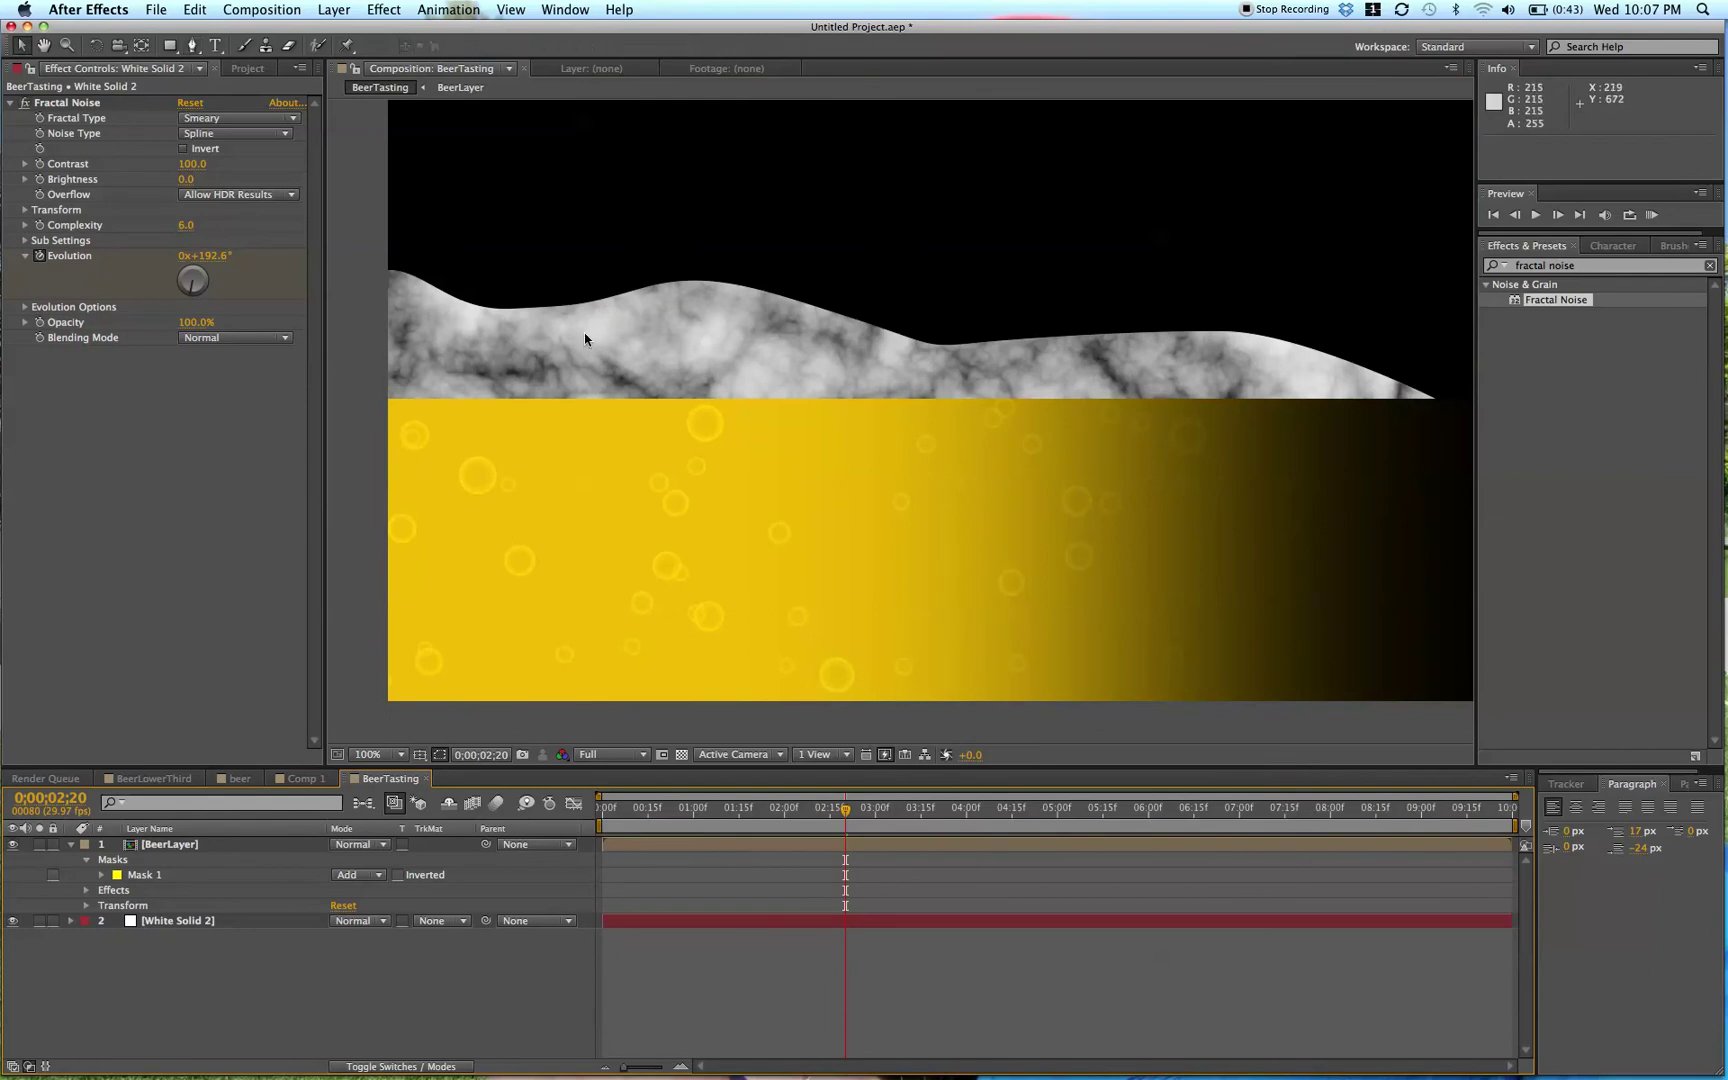
- Try the Add blending mode on BeerLayer
click(721, 378)
click(666, 861)
click(640, 844)
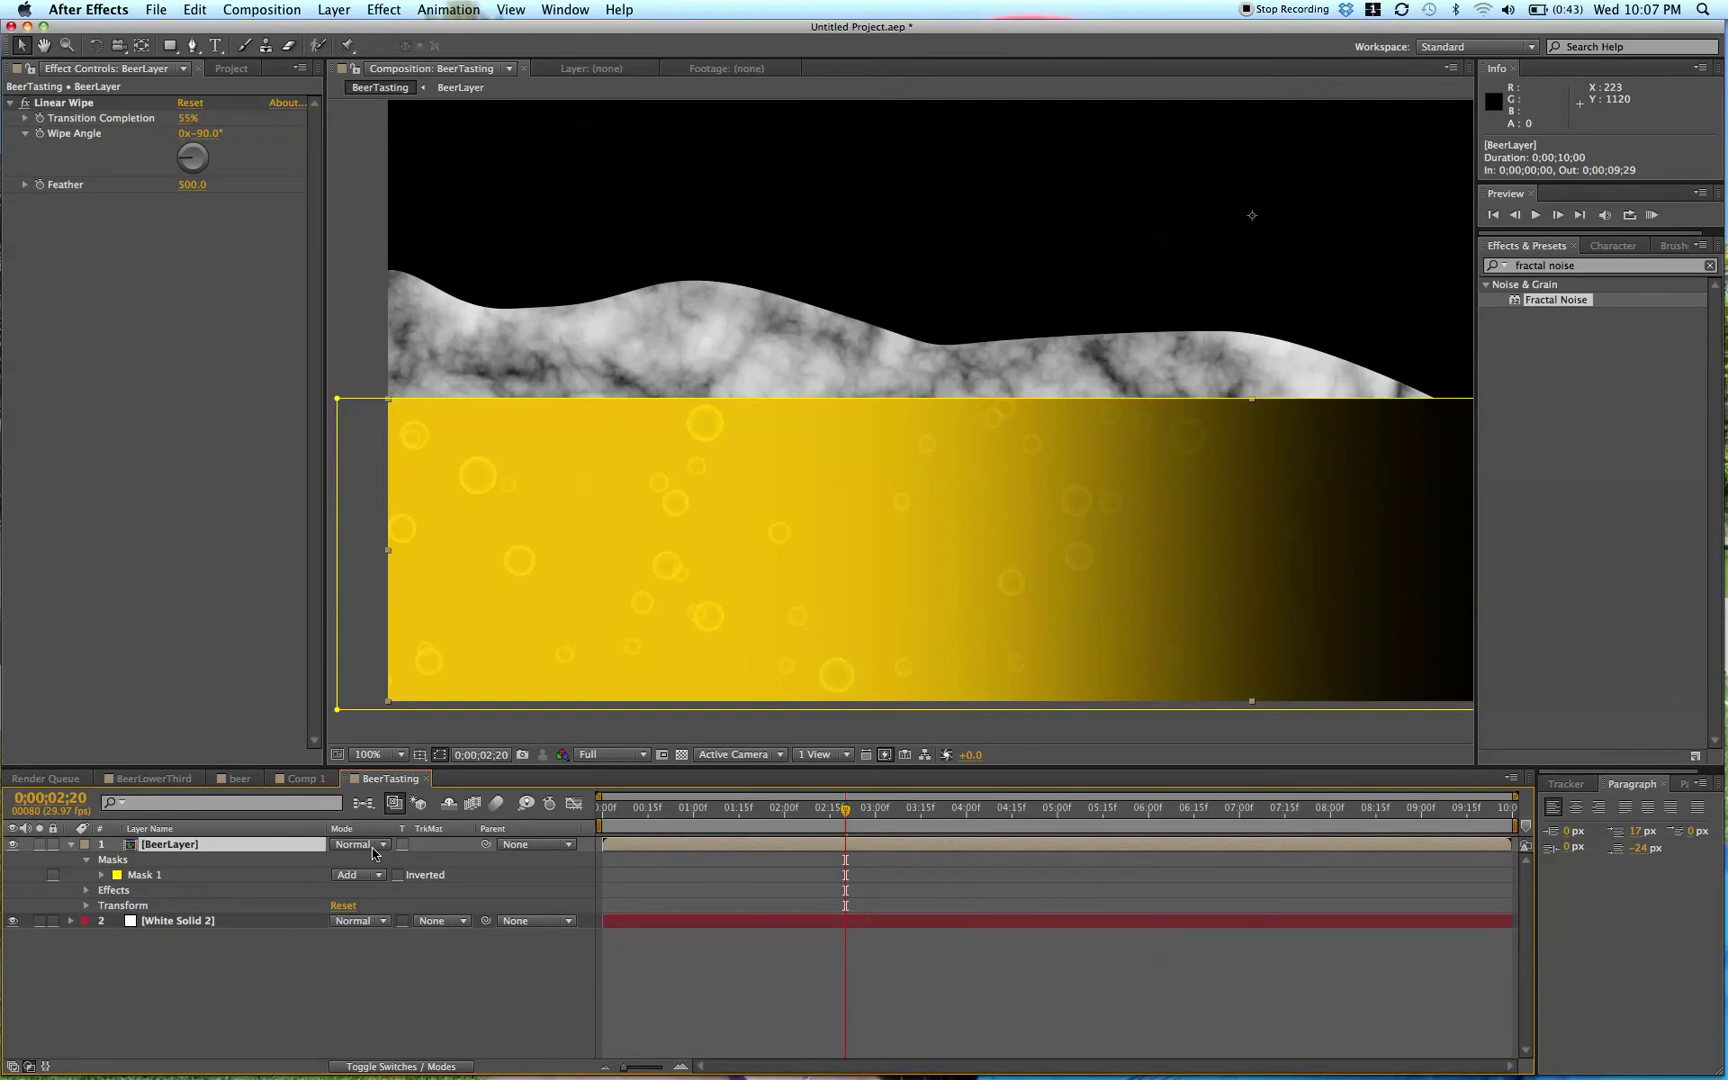
click(357, 849)
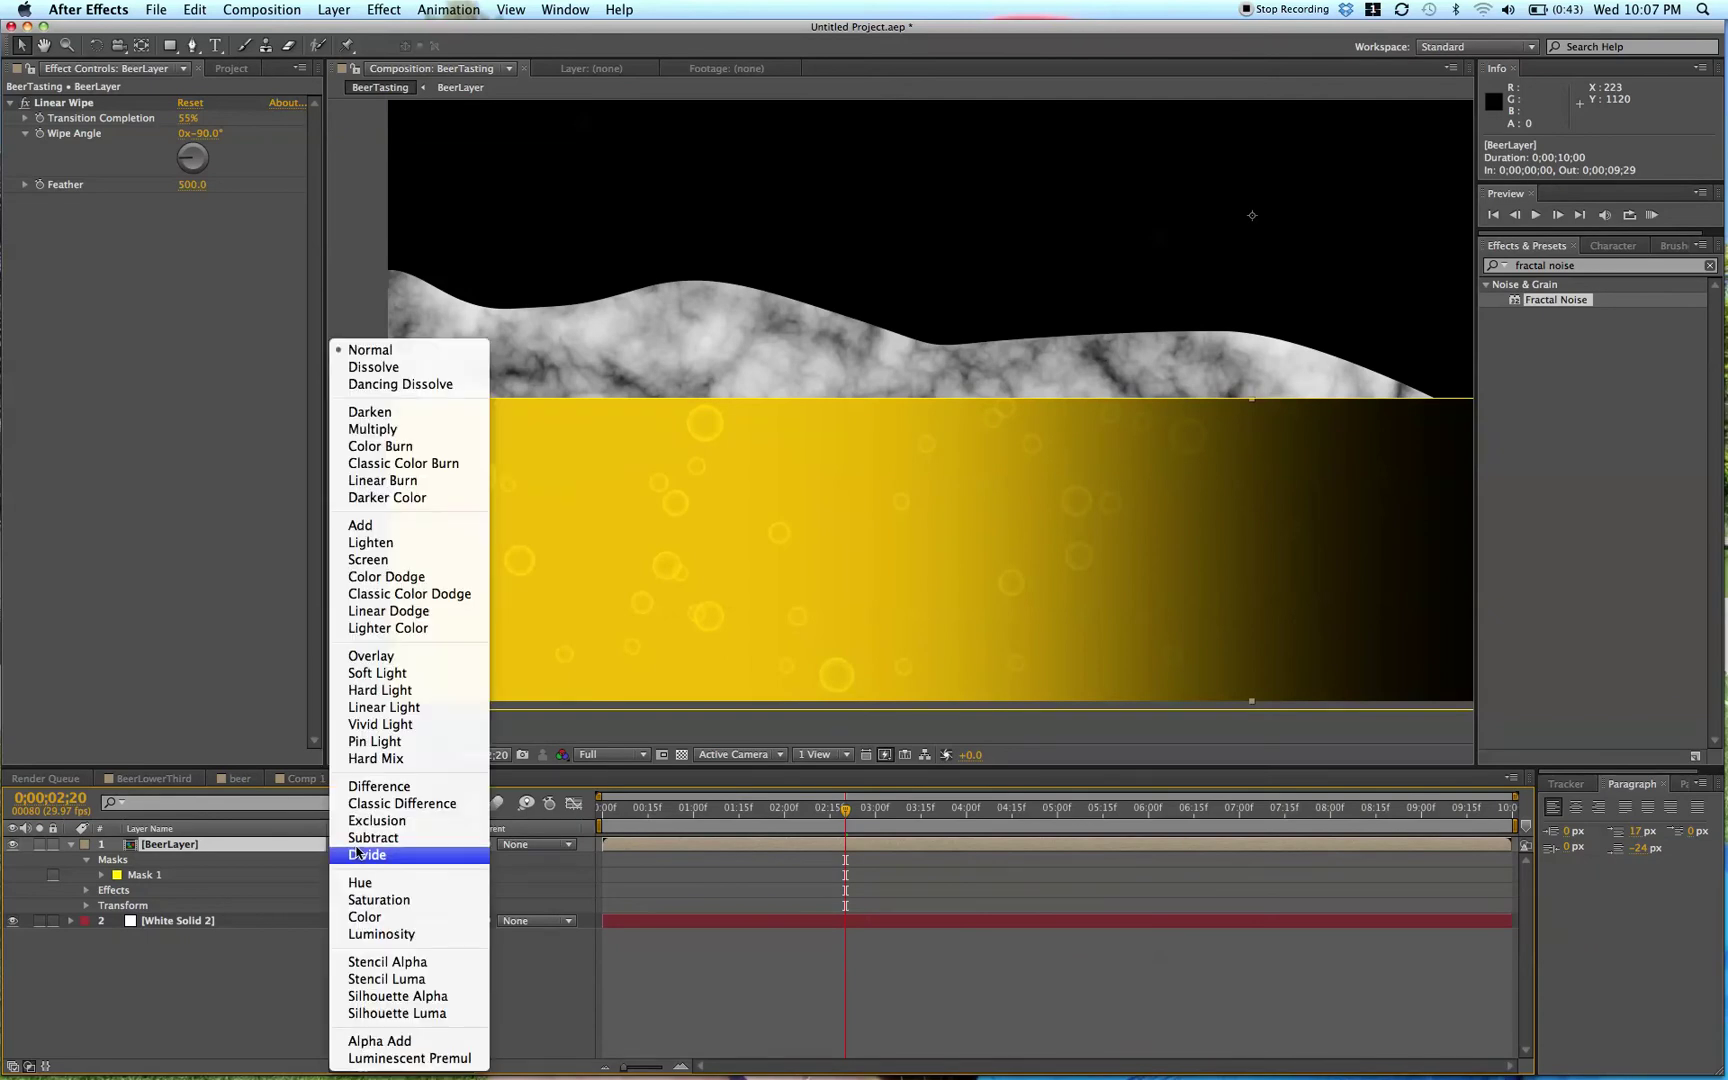
click(377, 526)
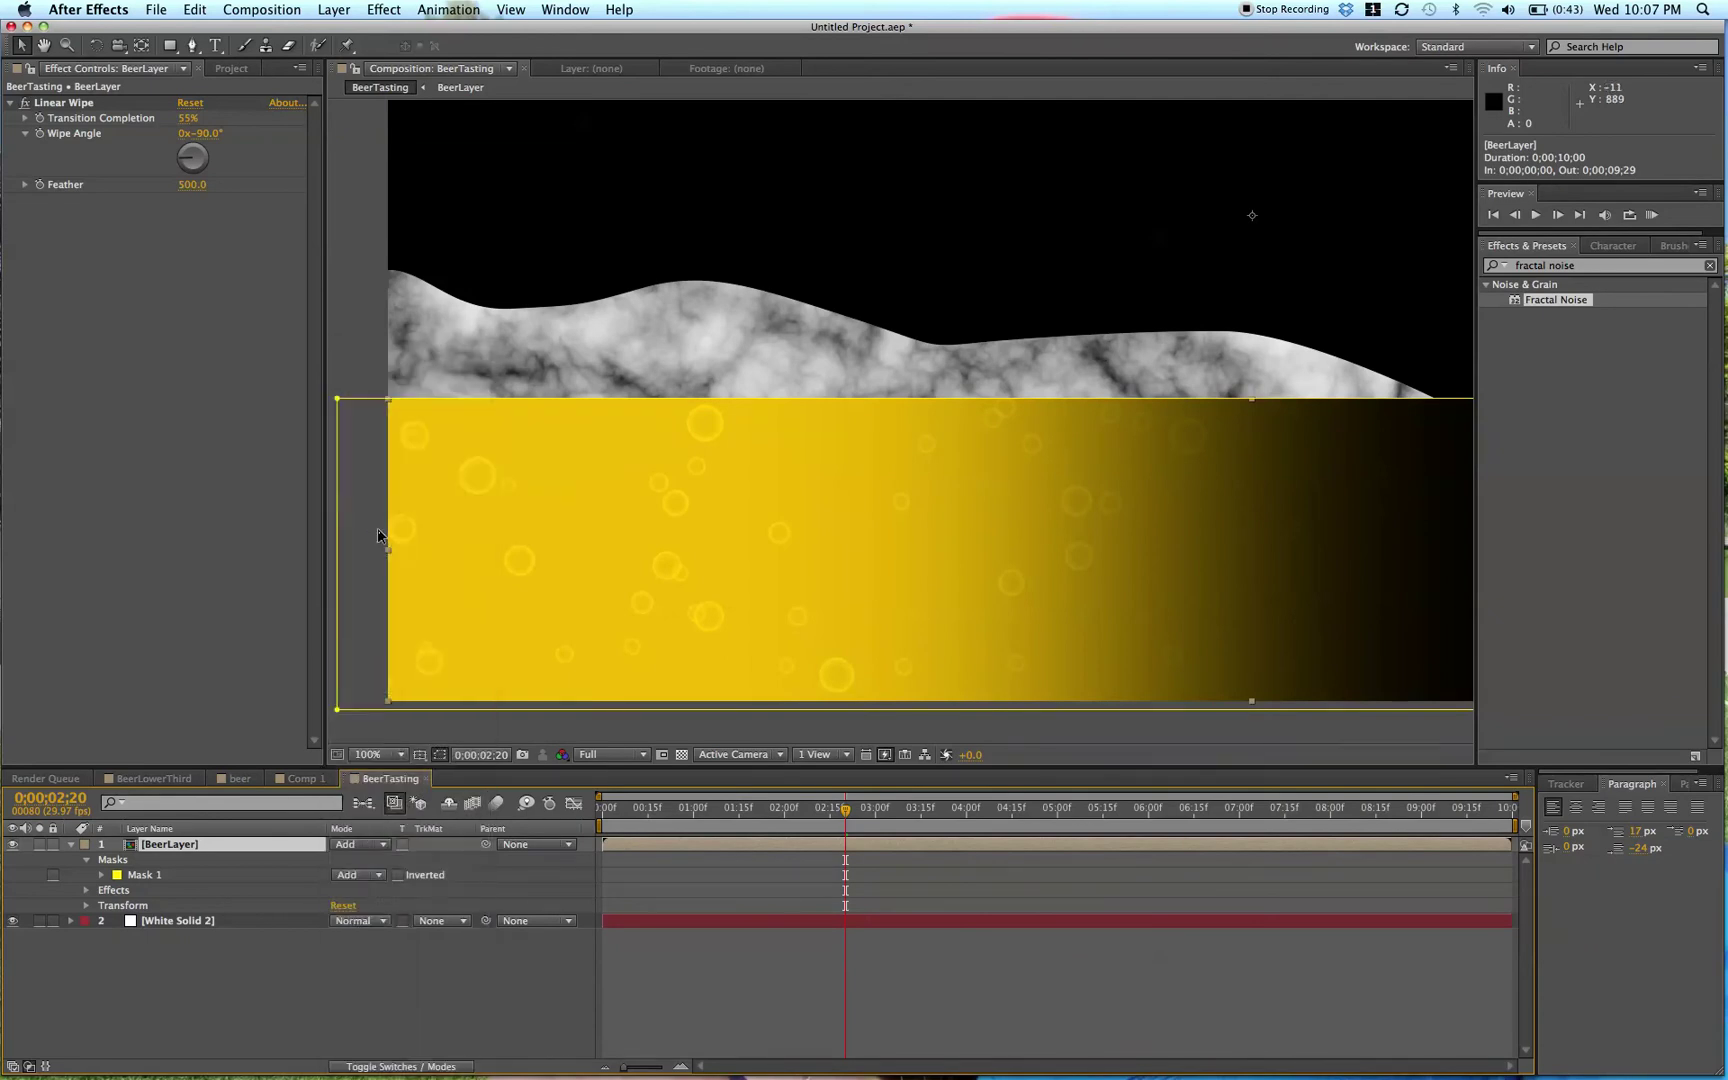
- Place the grilled corn JPEG from the project into the BeerTasting composition as the bottom layer
key(z)
click(155, 779)
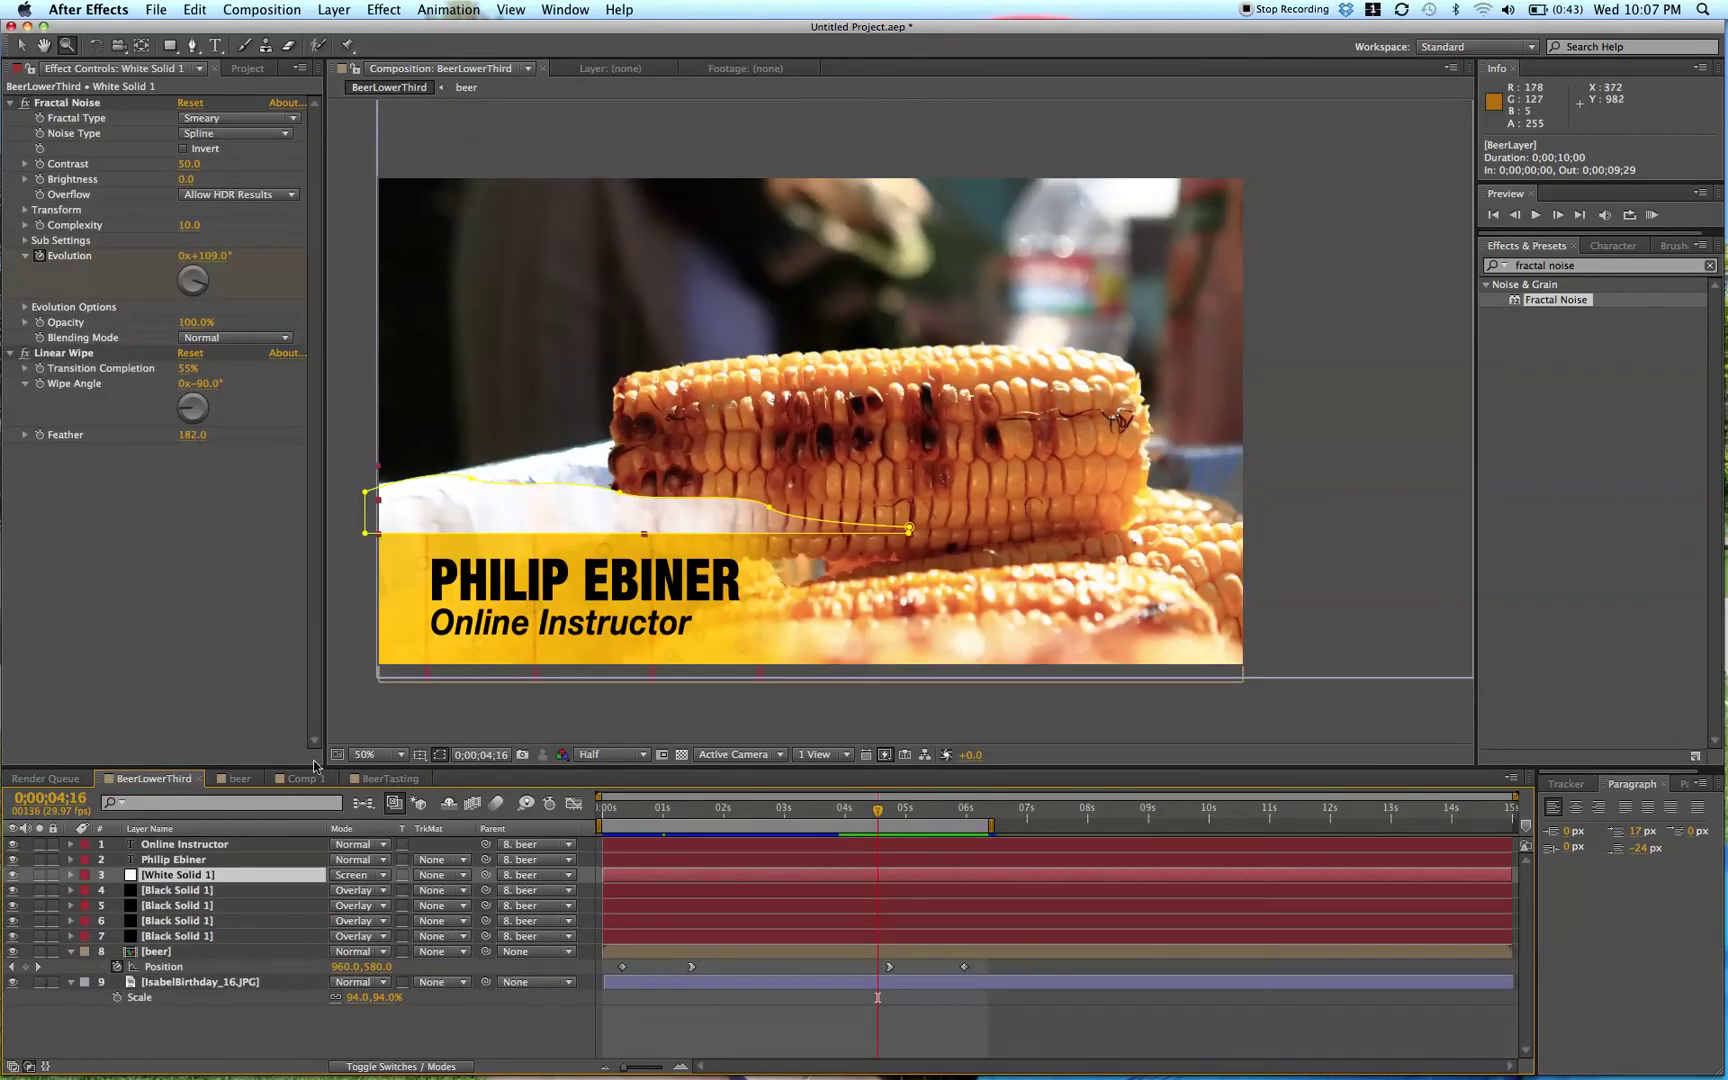
click(247, 68)
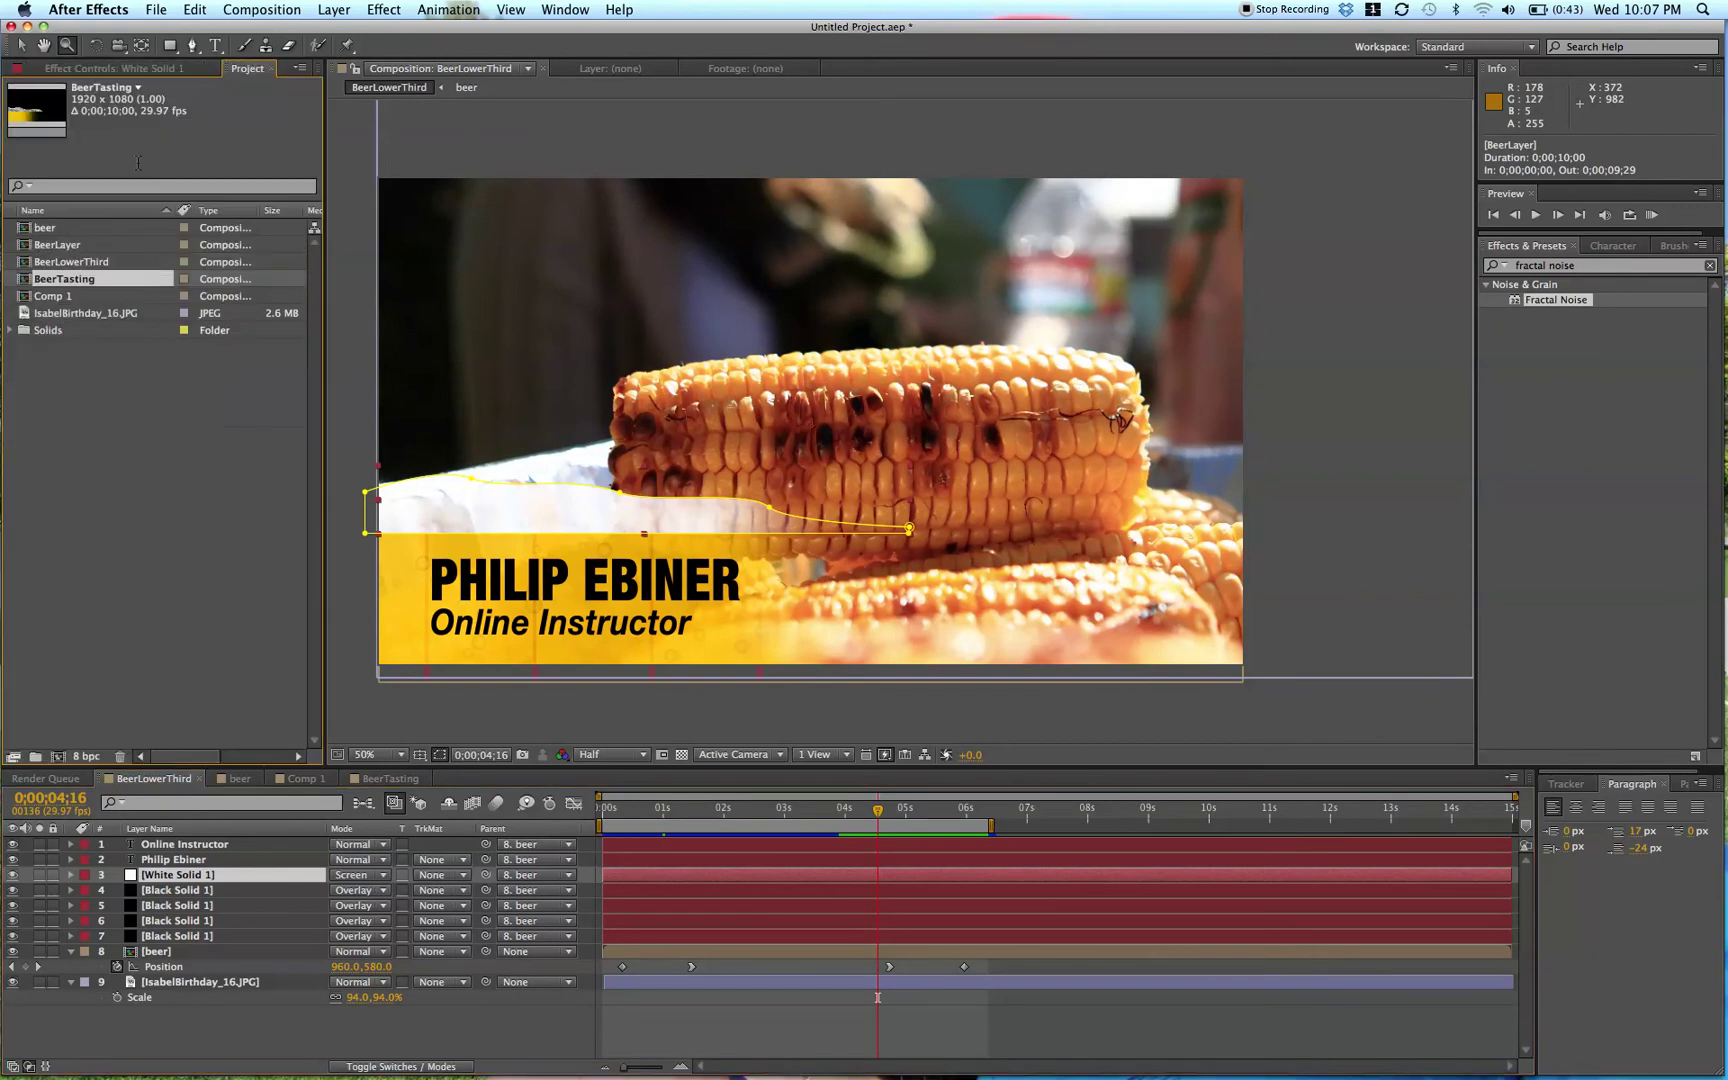
click(60, 316)
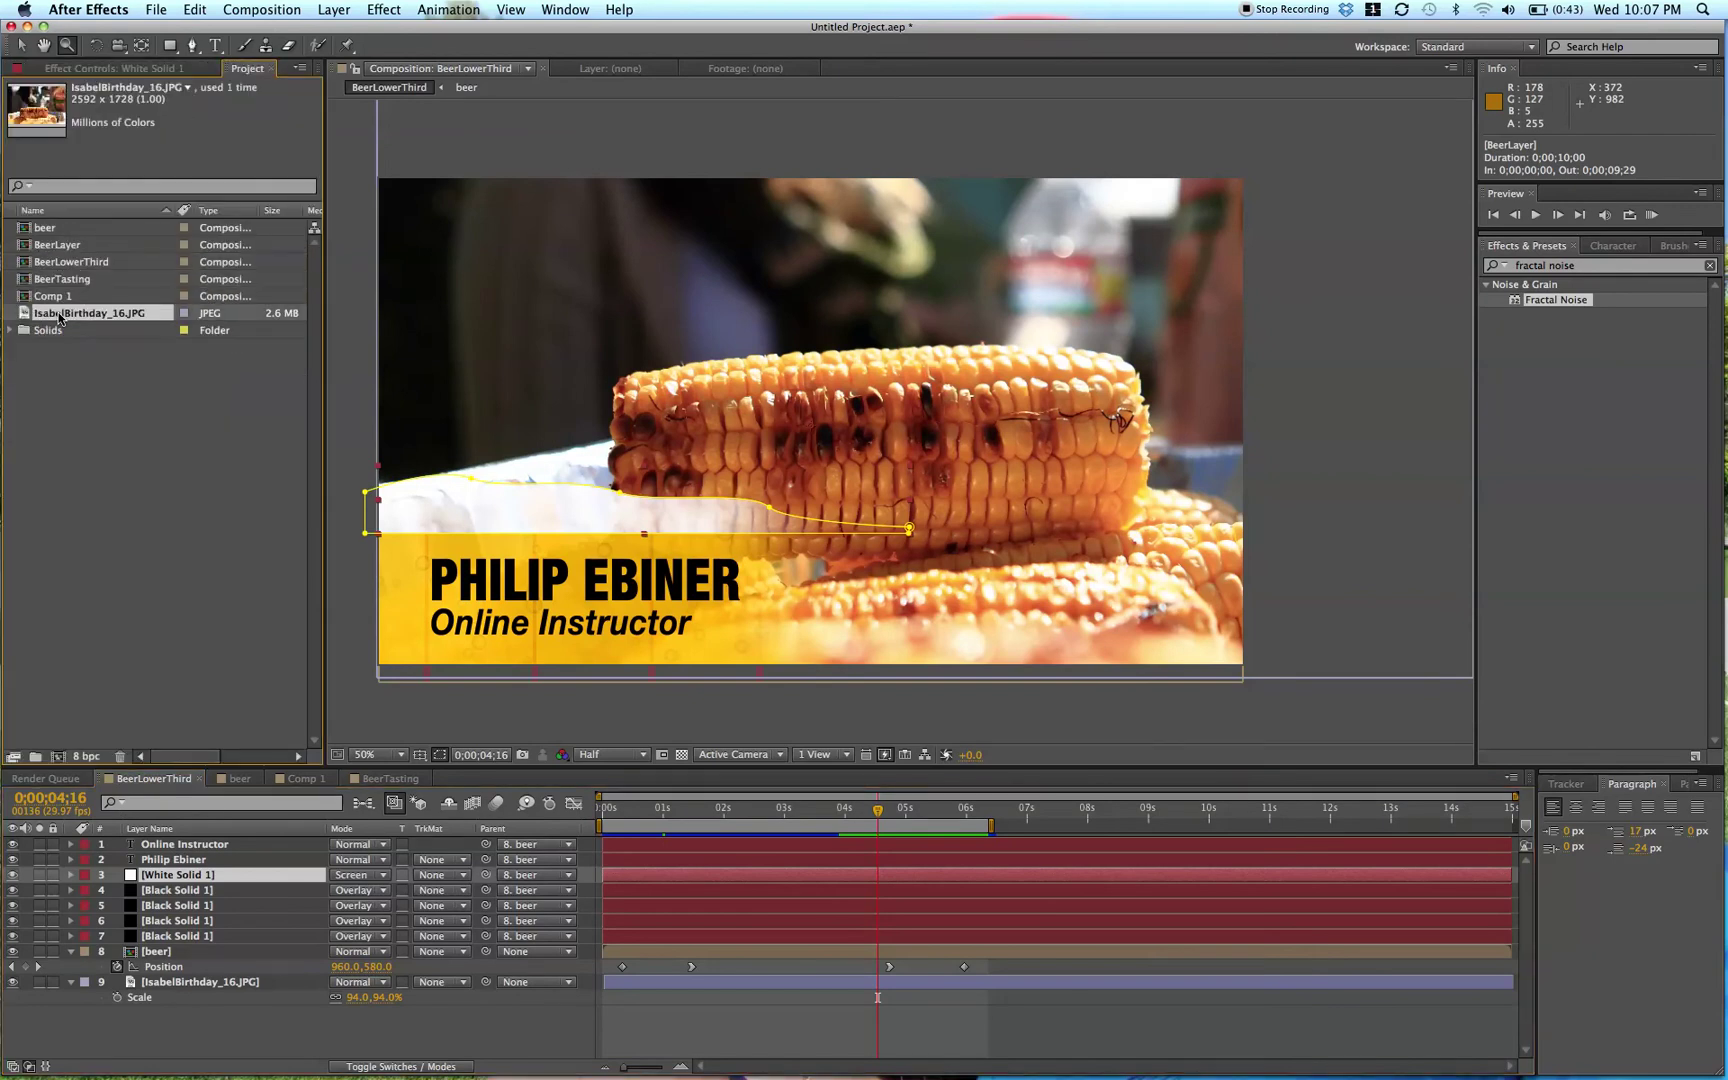
click(390, 779)
click(380, 755)
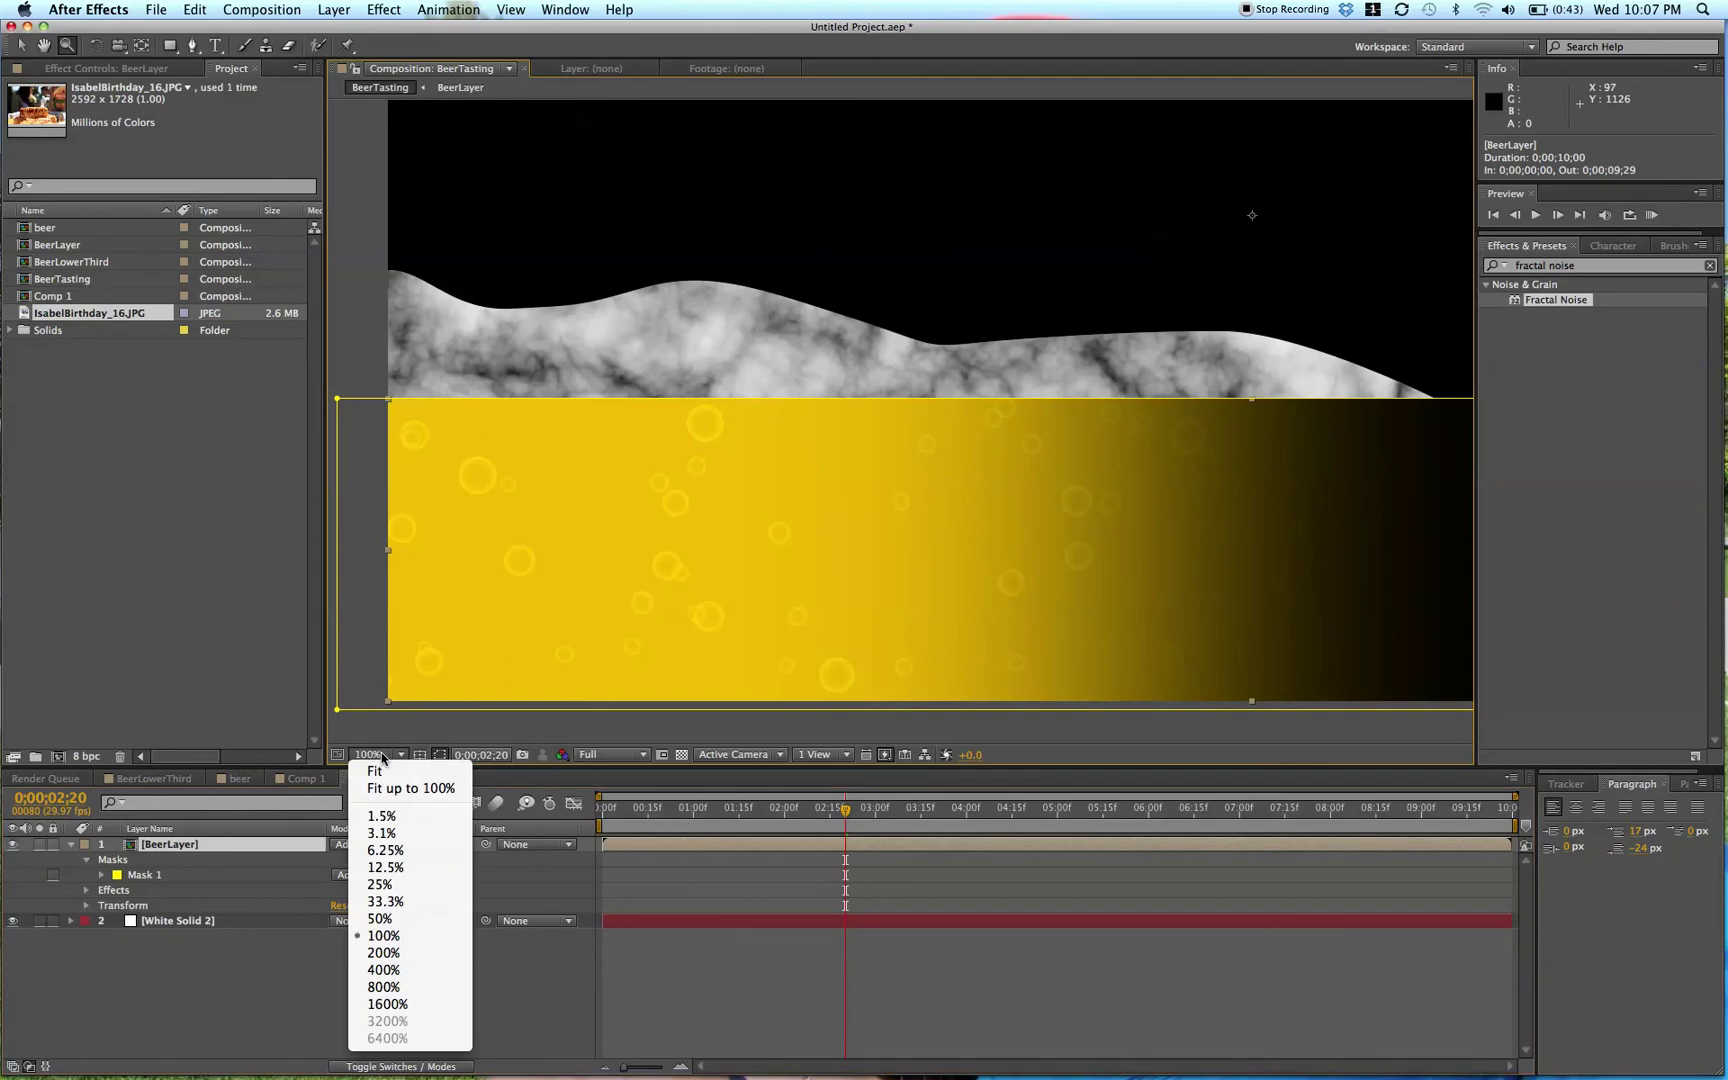
click(389, 790)
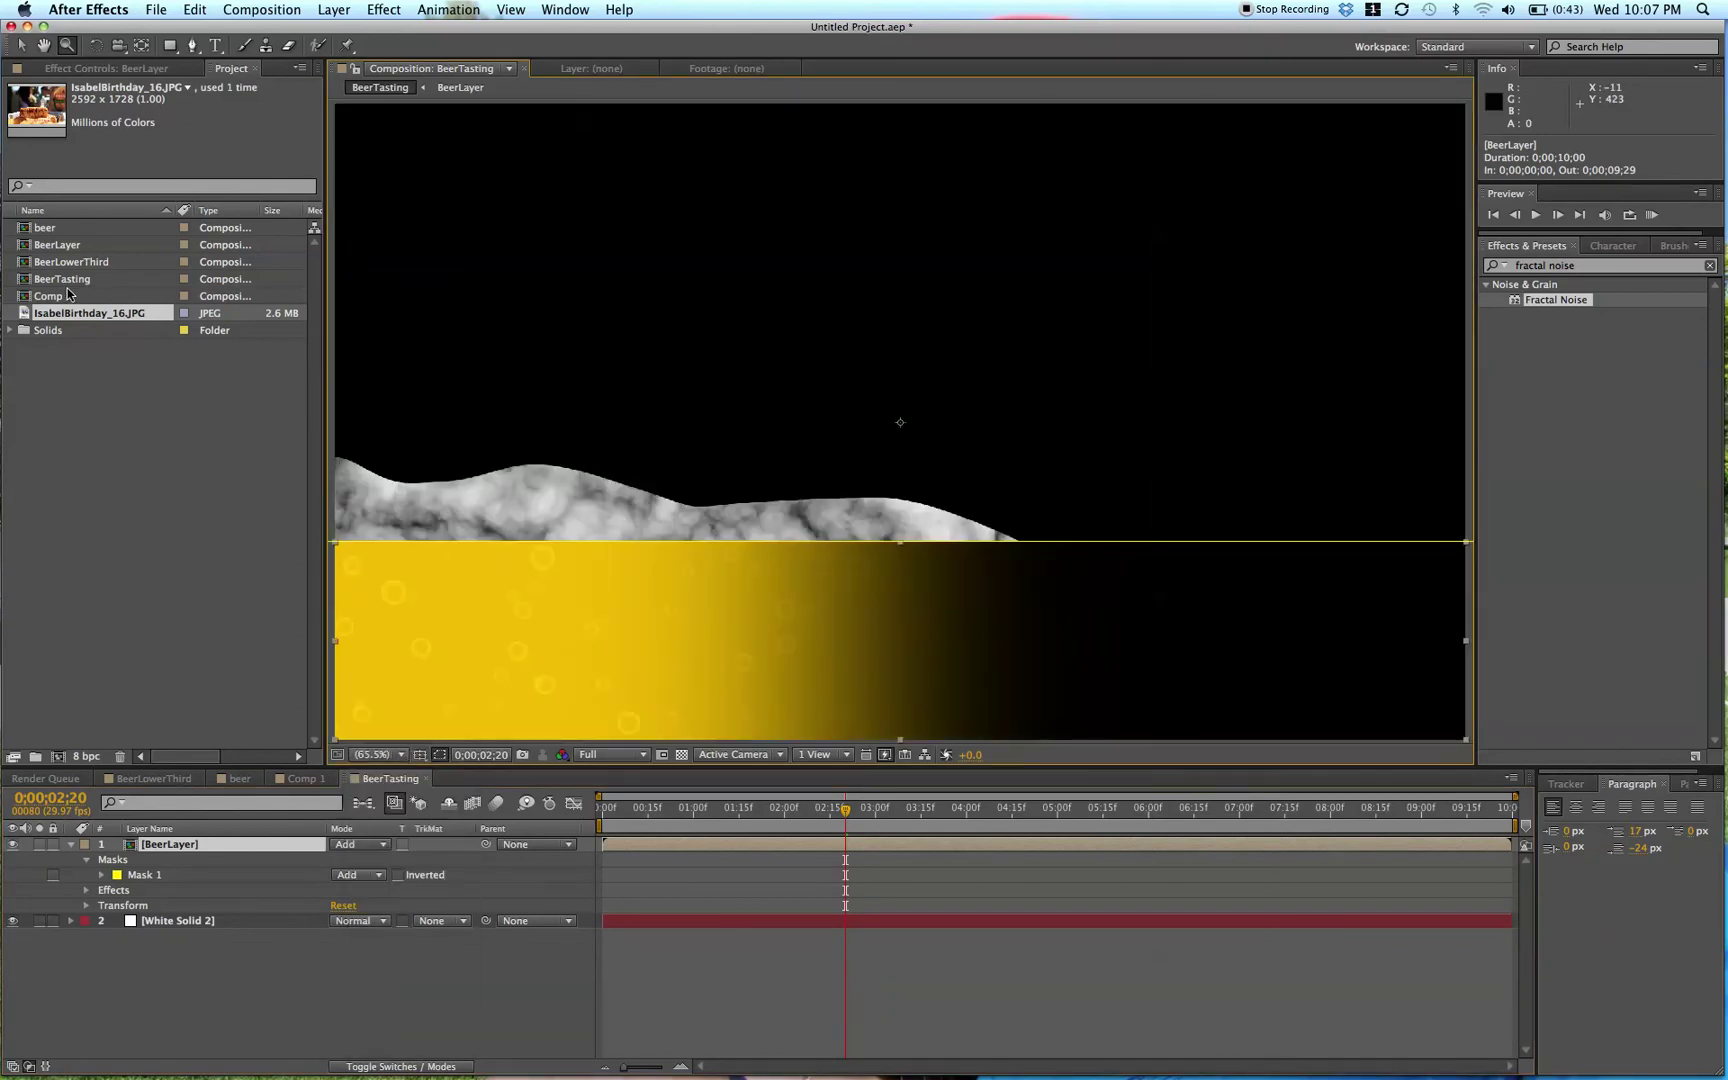
drag(82, 314, 579, 1025)
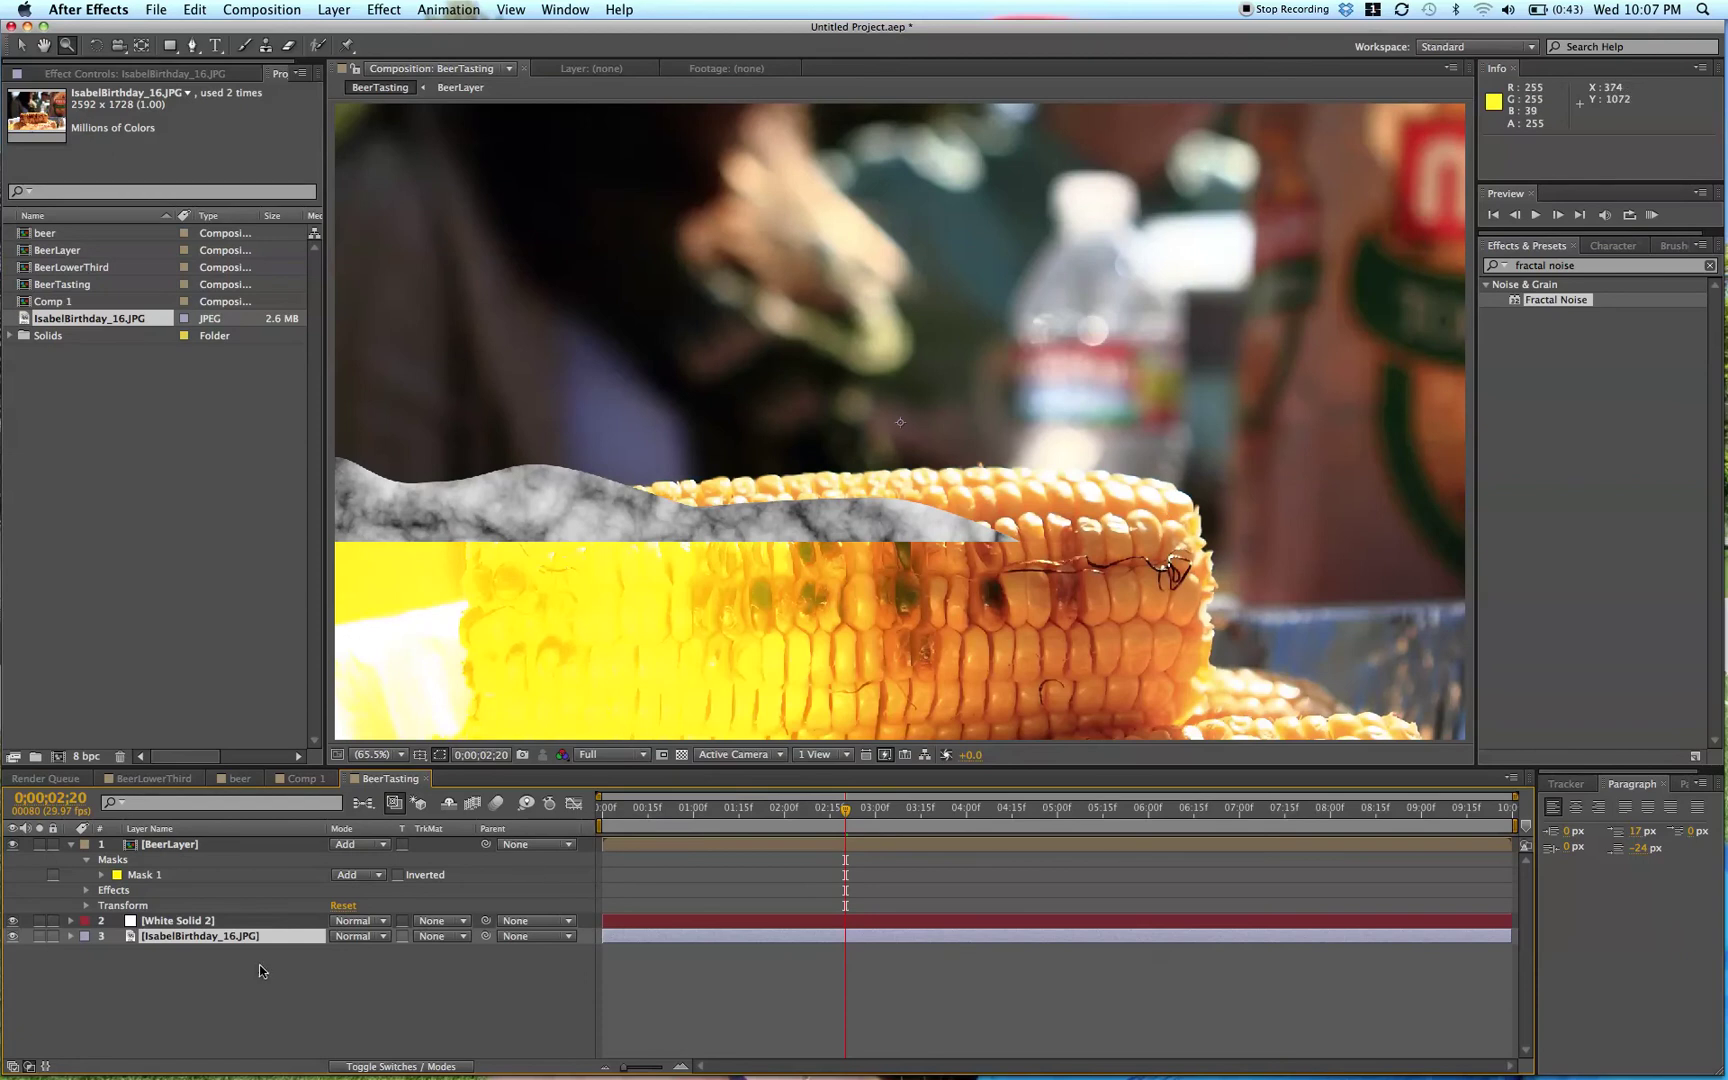
- Return BeerLayer to Normal blending and try the Add blending mode on White Solid 2
click(233, 923)
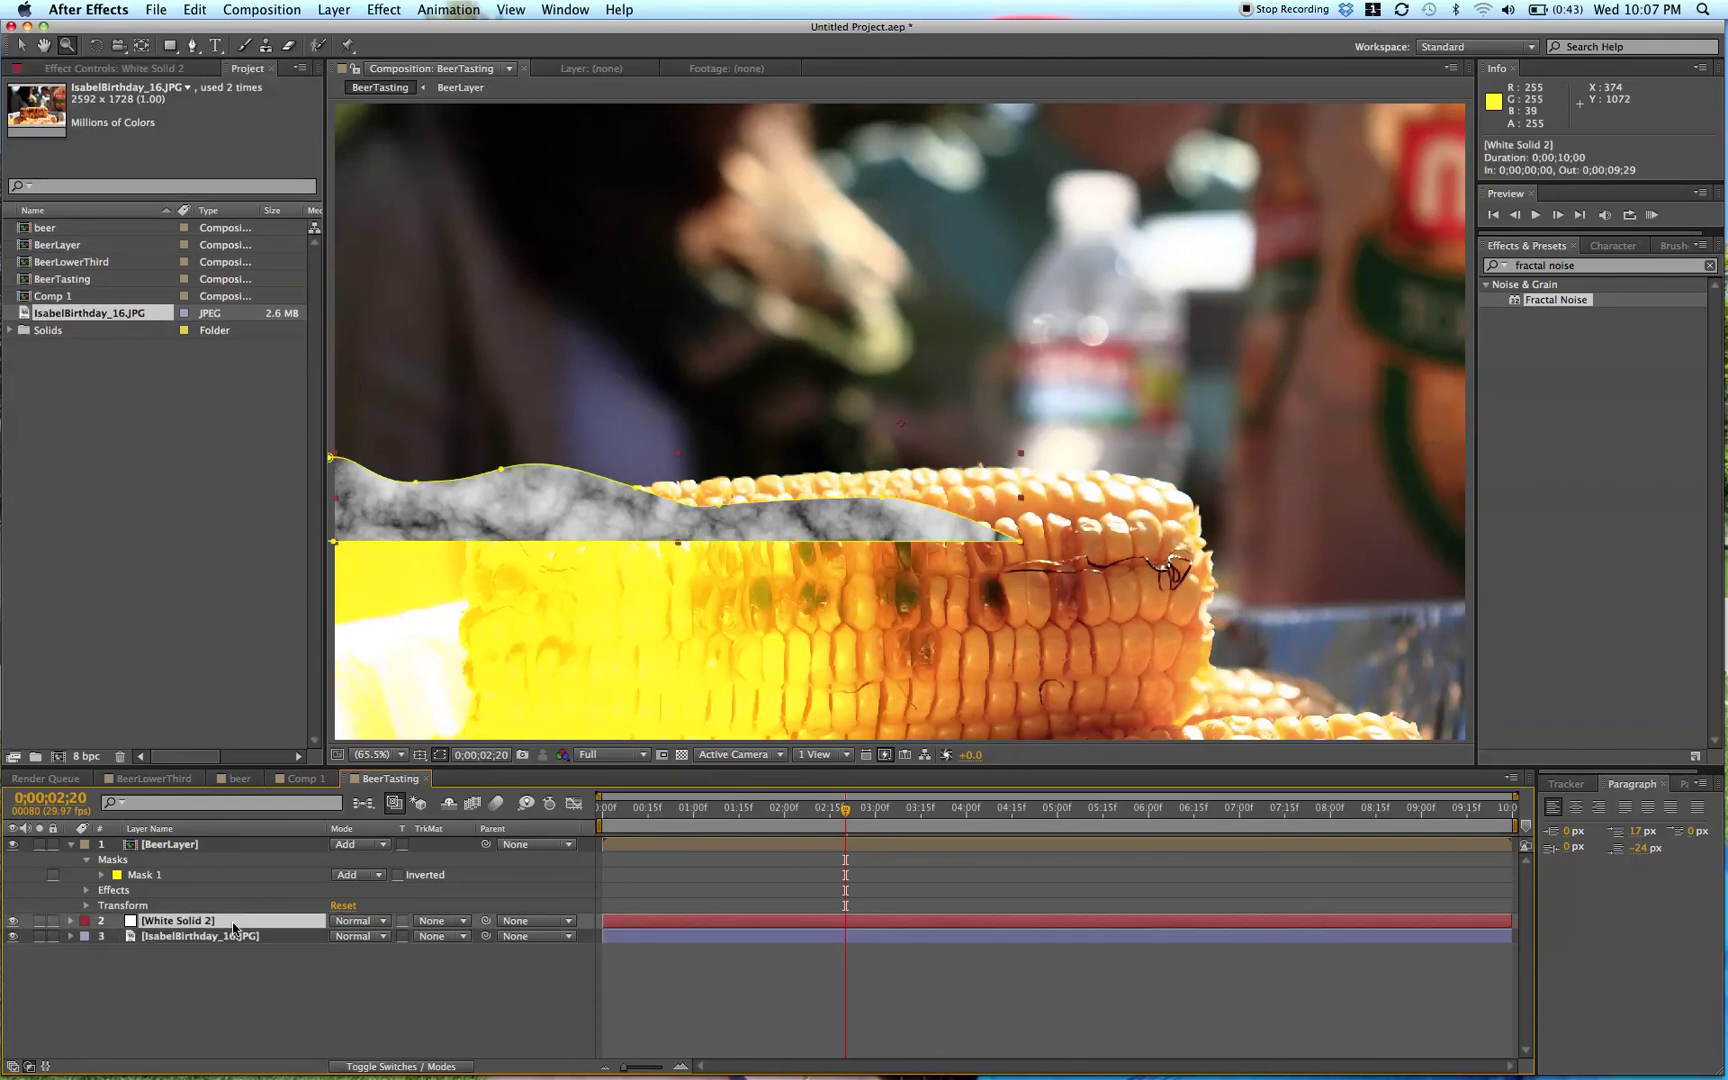
click(369, 845)
click(390, 347)
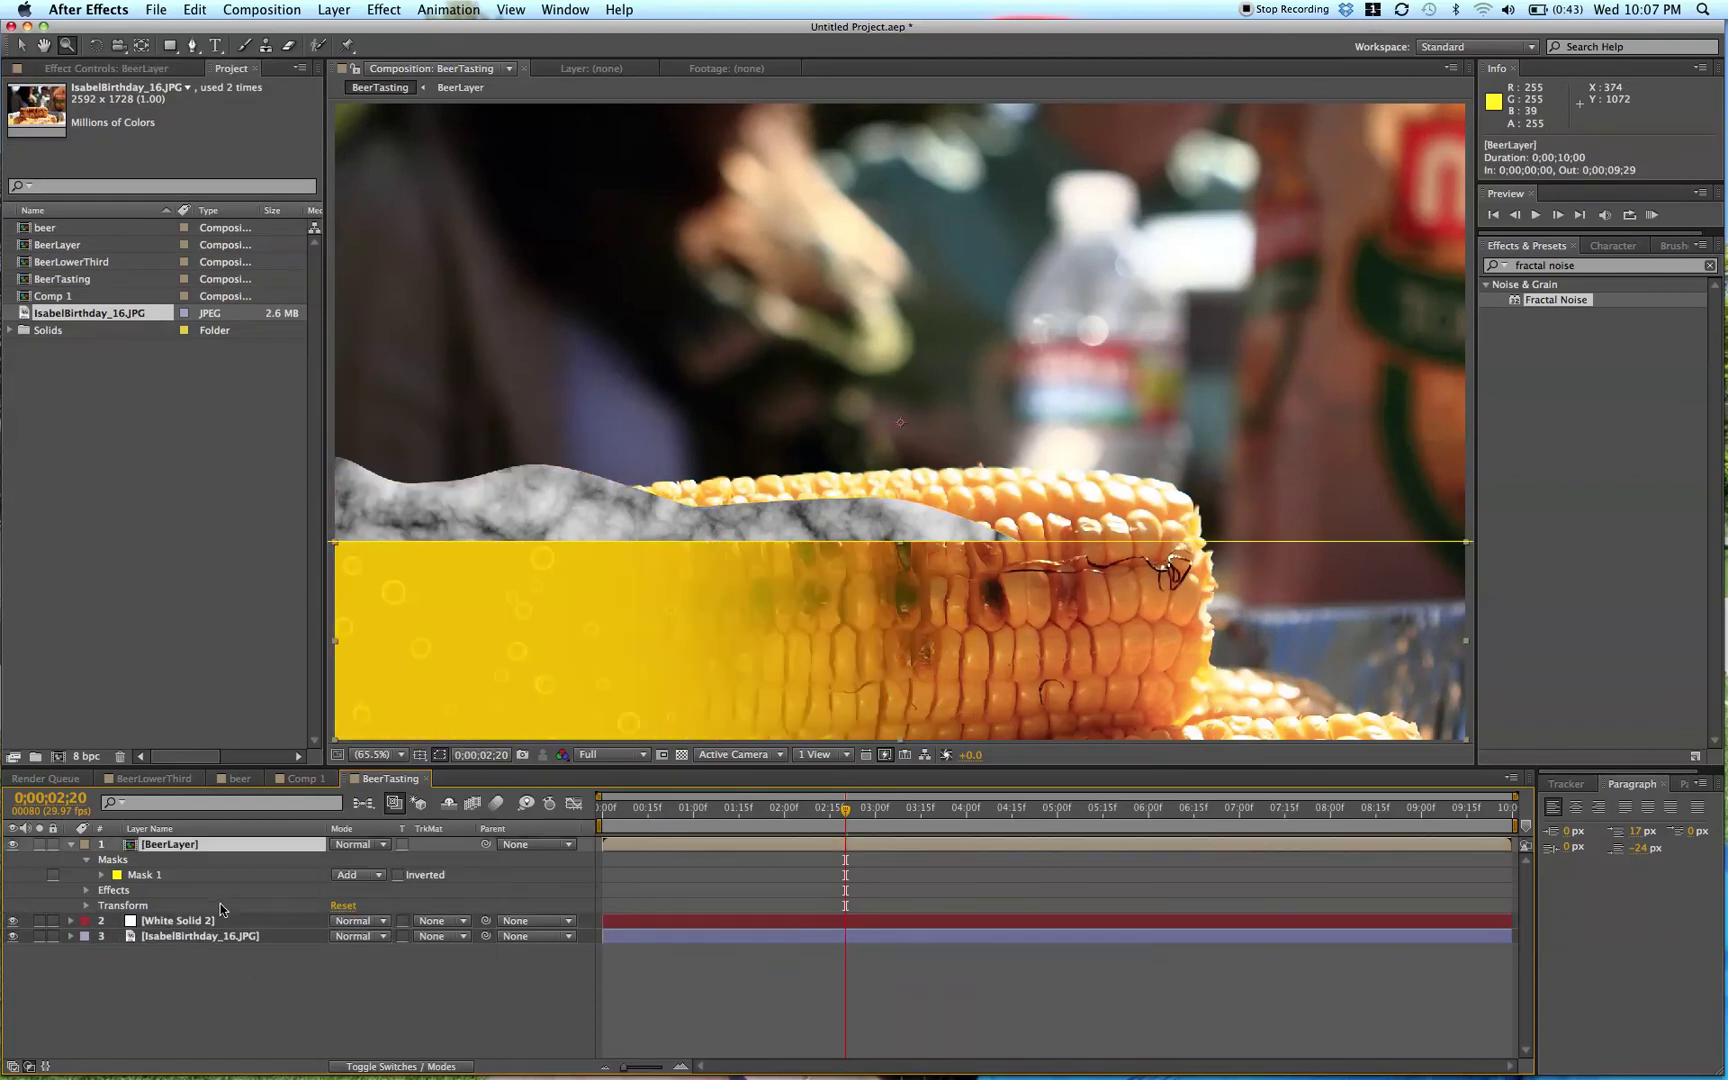
click(364, 927)
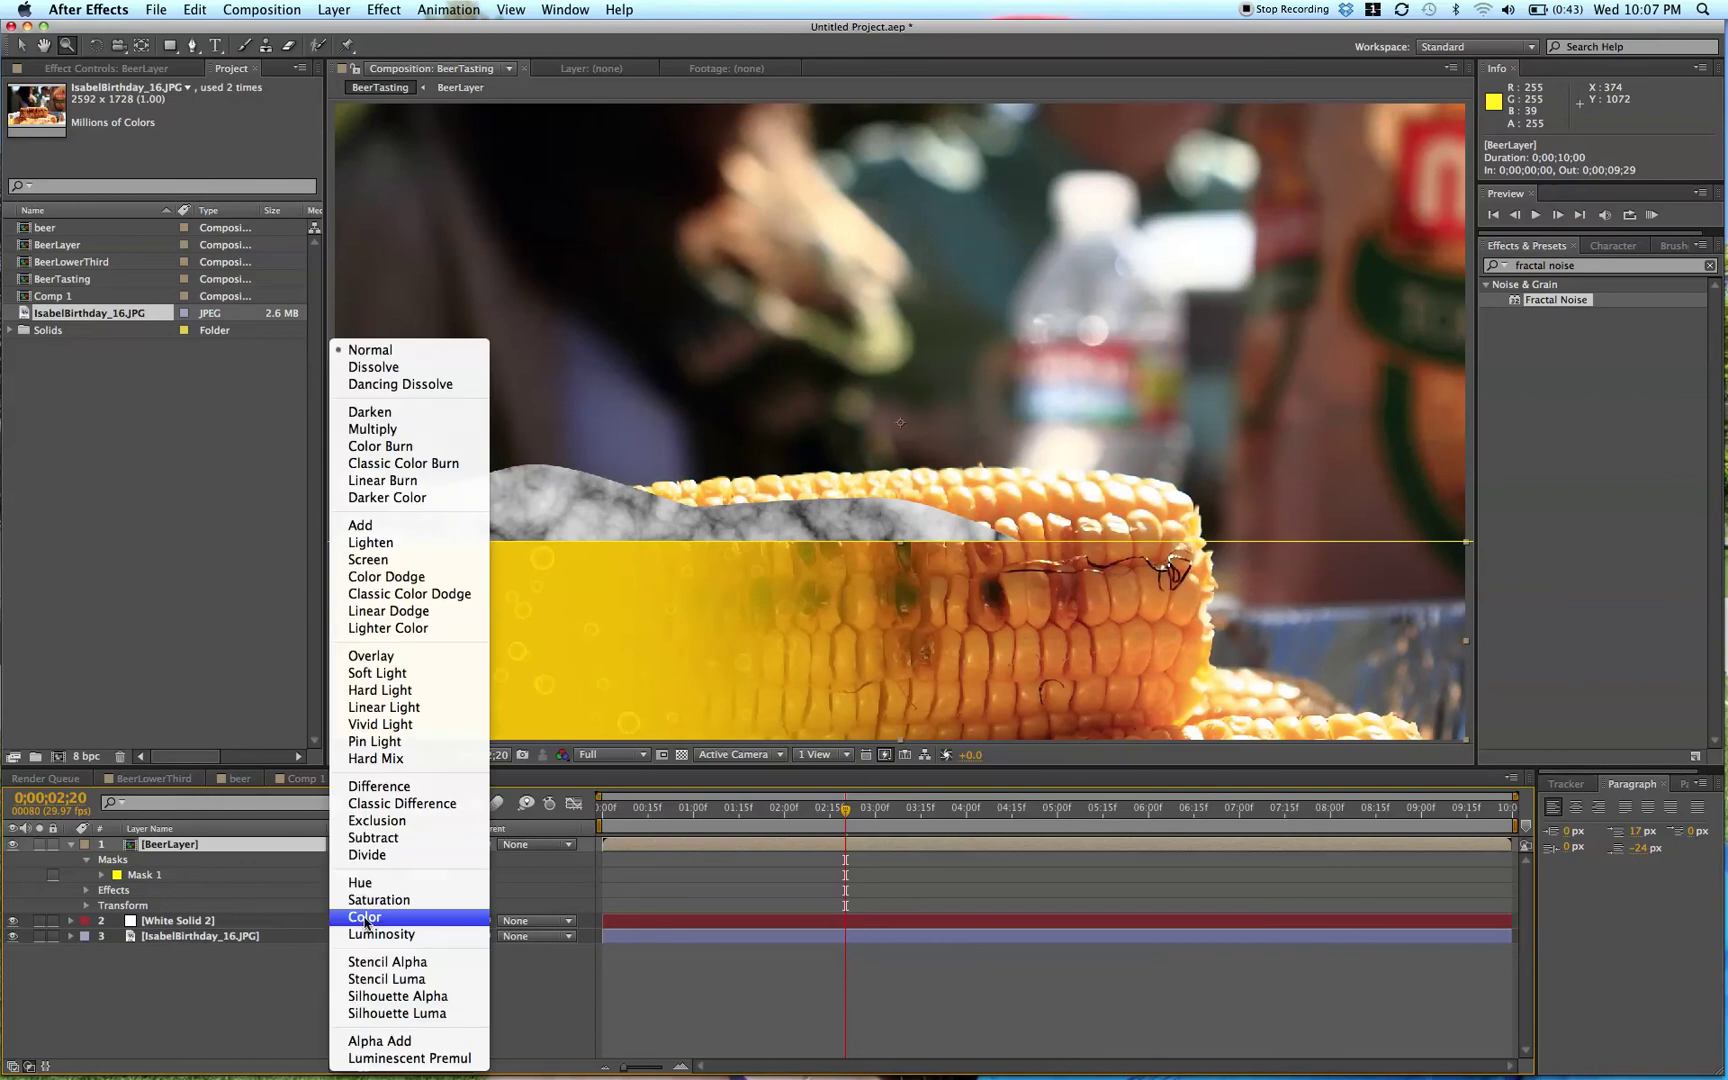
click(372, 530)
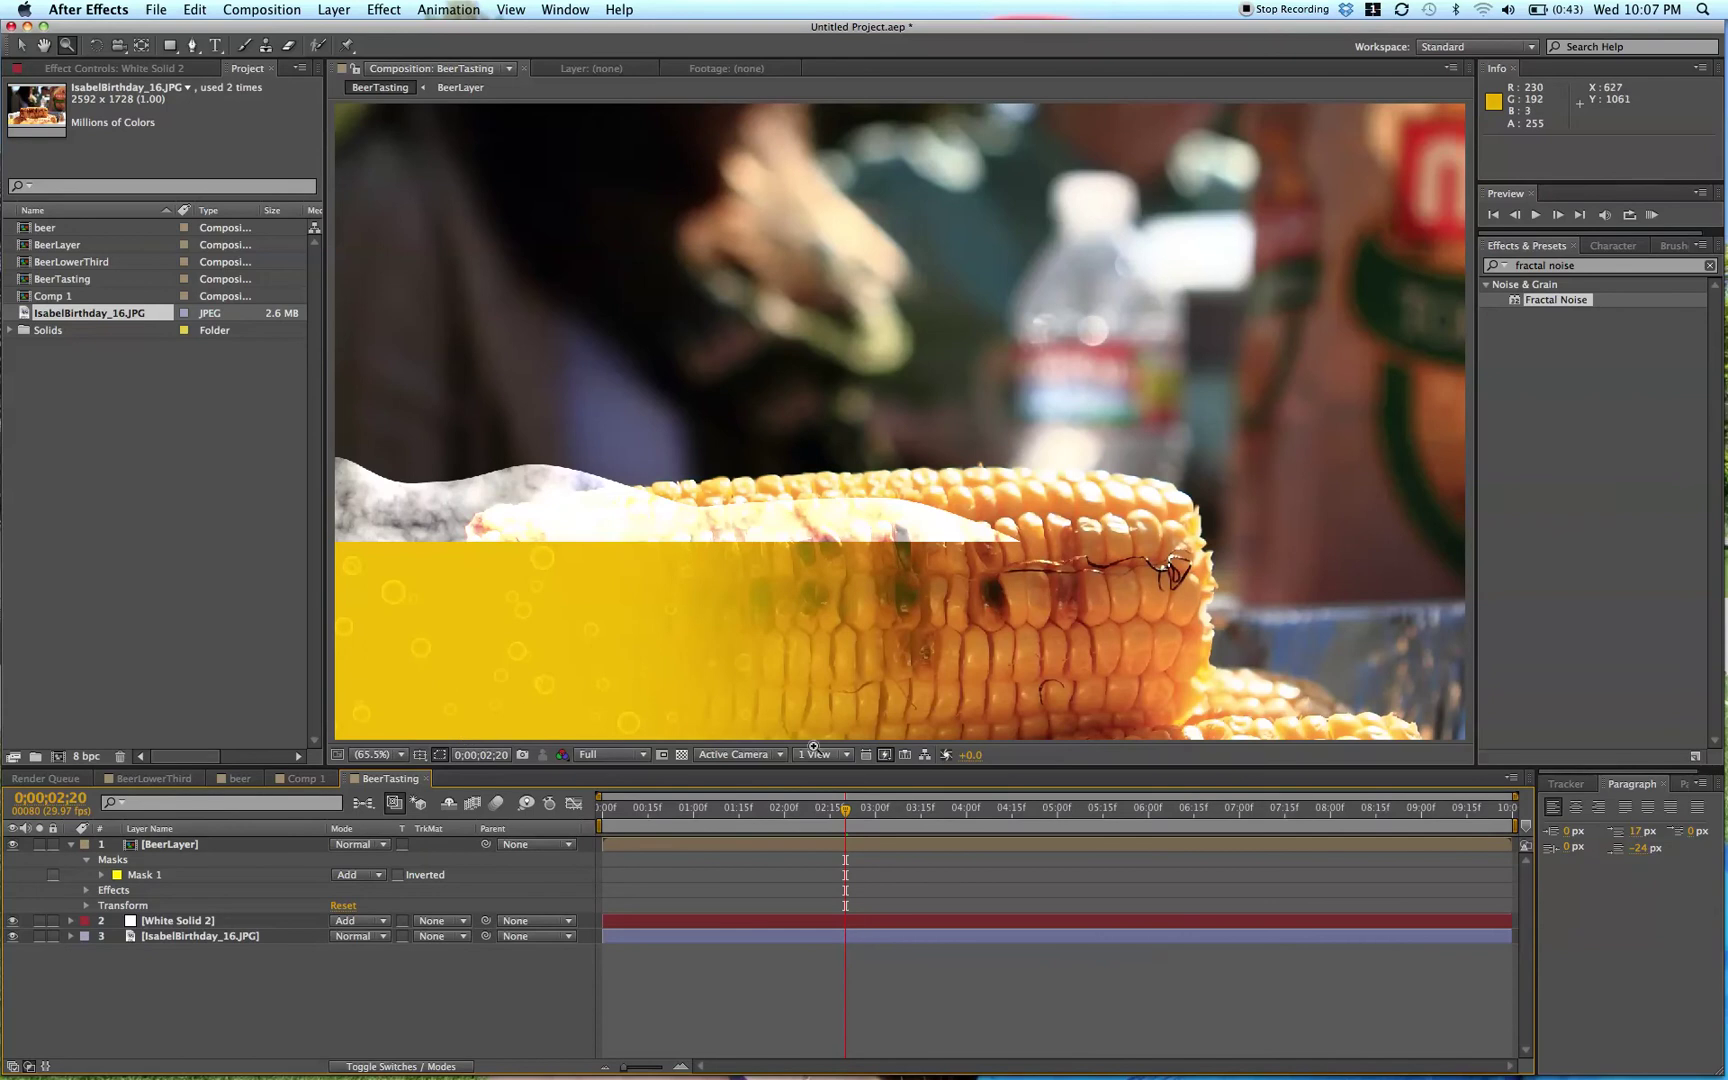
- Reposition the corn photo up and to the right so the cob sits above the beer
key(v)
drag(956, 400, 1143, 233)
key(z)
alt+click(733, 566)
key(h)
drag(942, 318, 790, 396)
key(v)
click(678, 845)
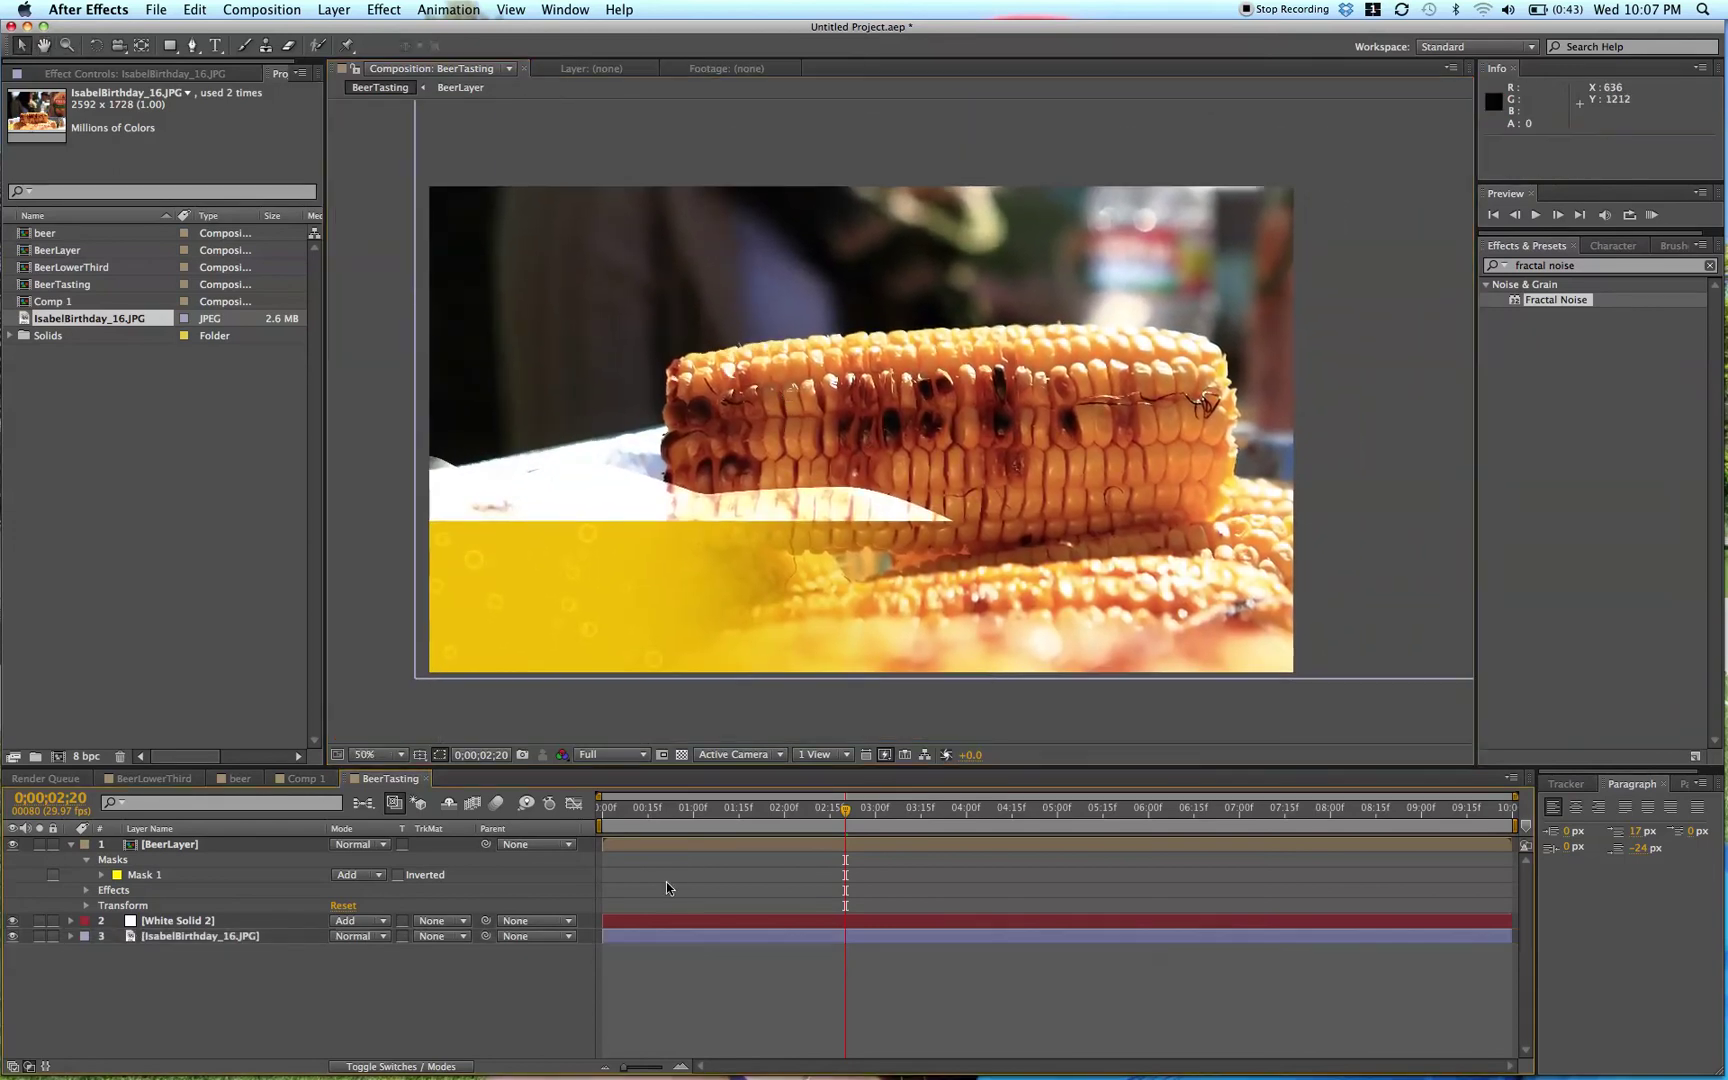
- Set the mask feather of White Solid 2 to 20 pixels
click(662, 917)
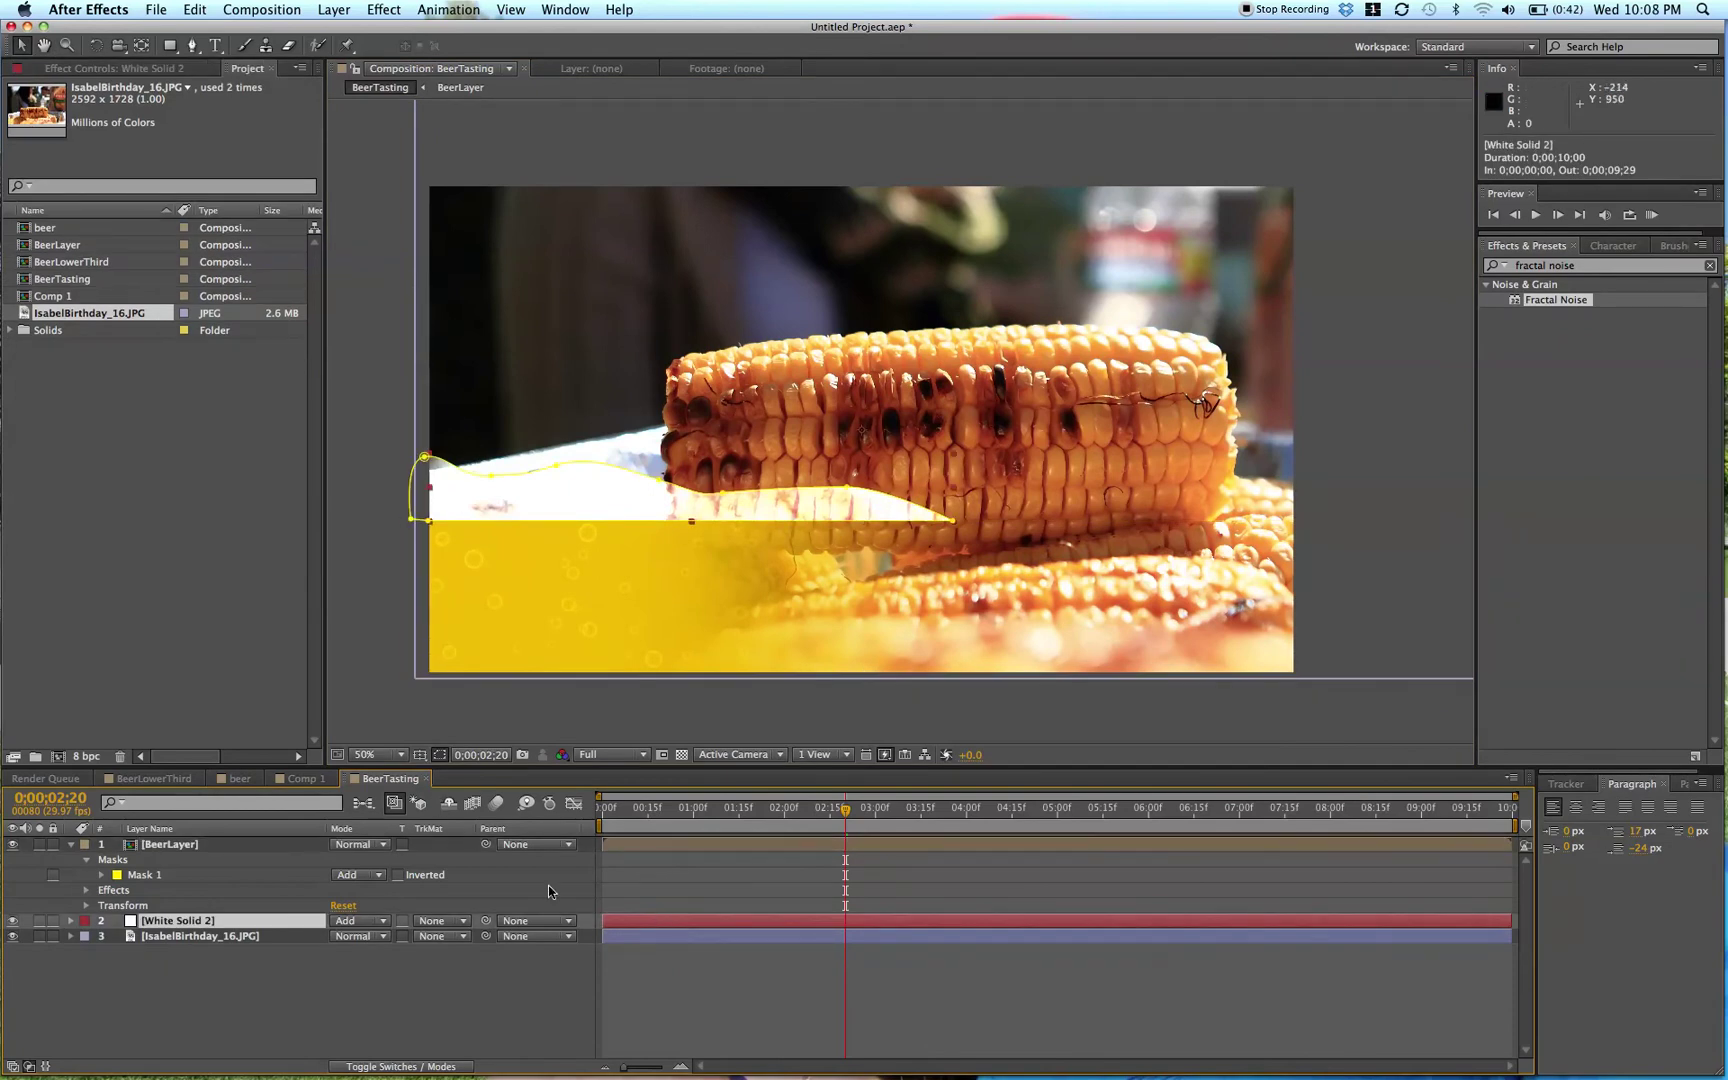
key(f)
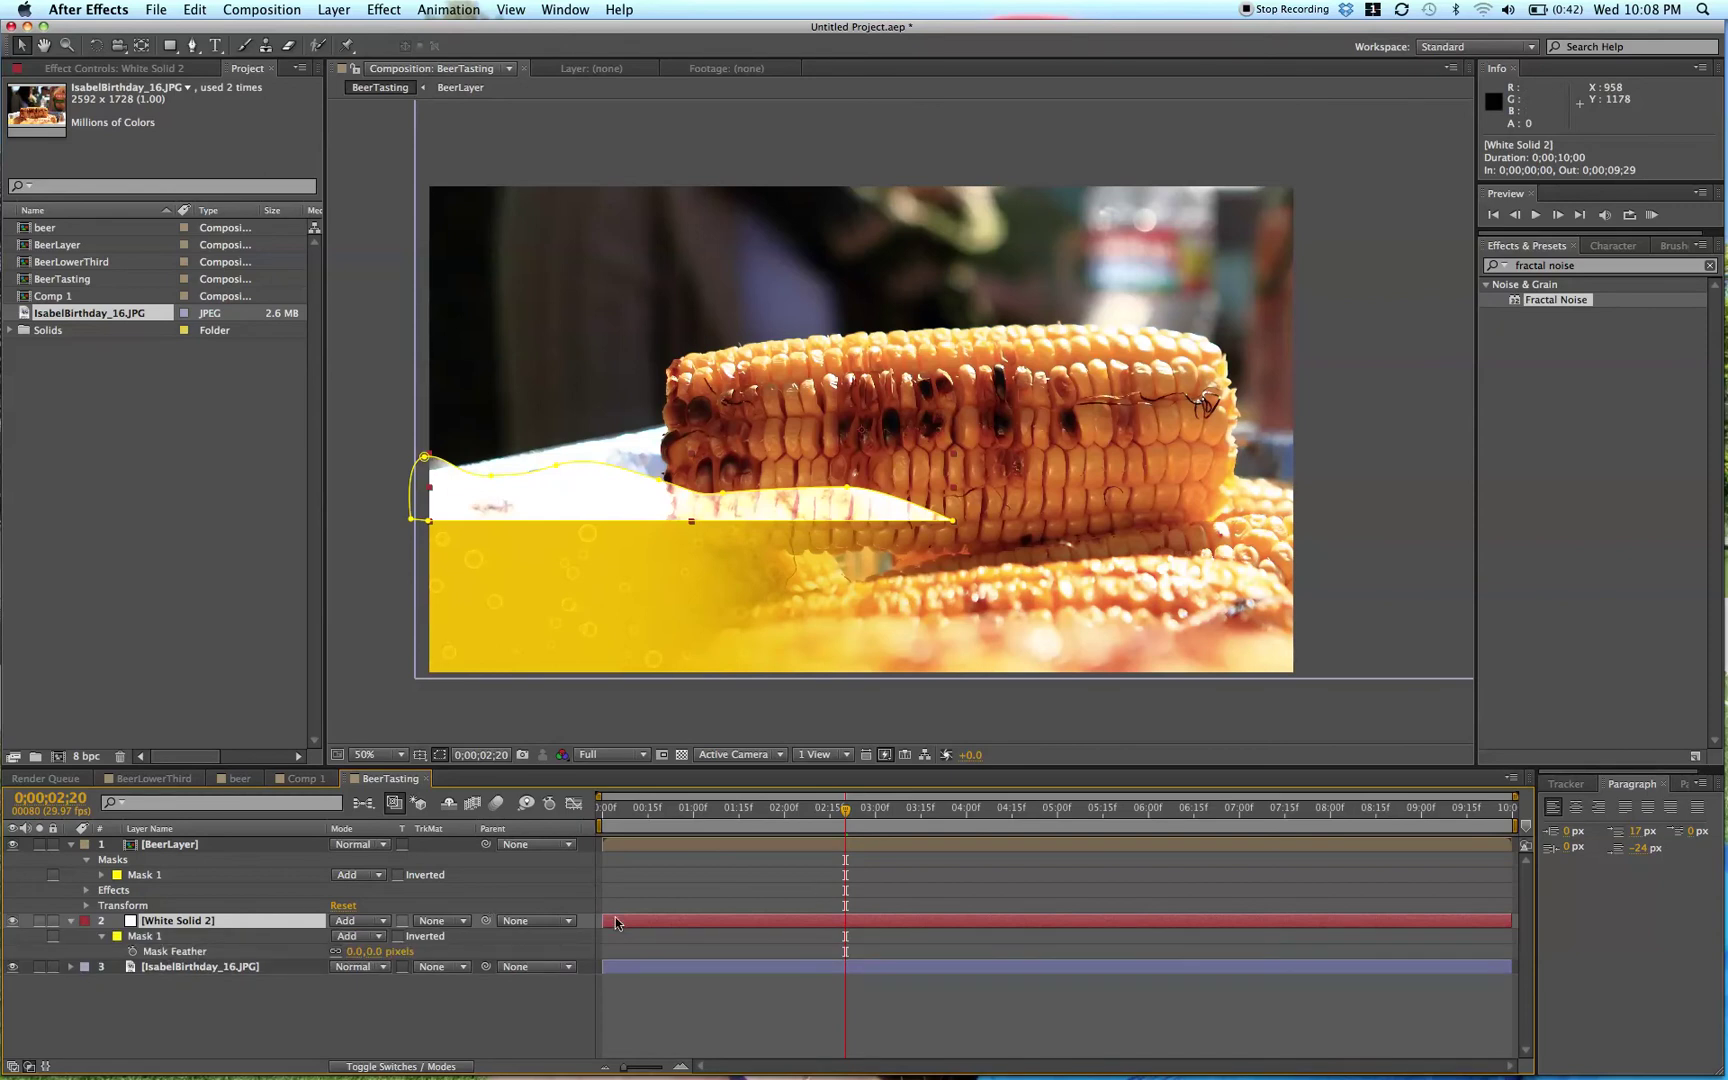
click(352, 951)
text(20)
key(Return)
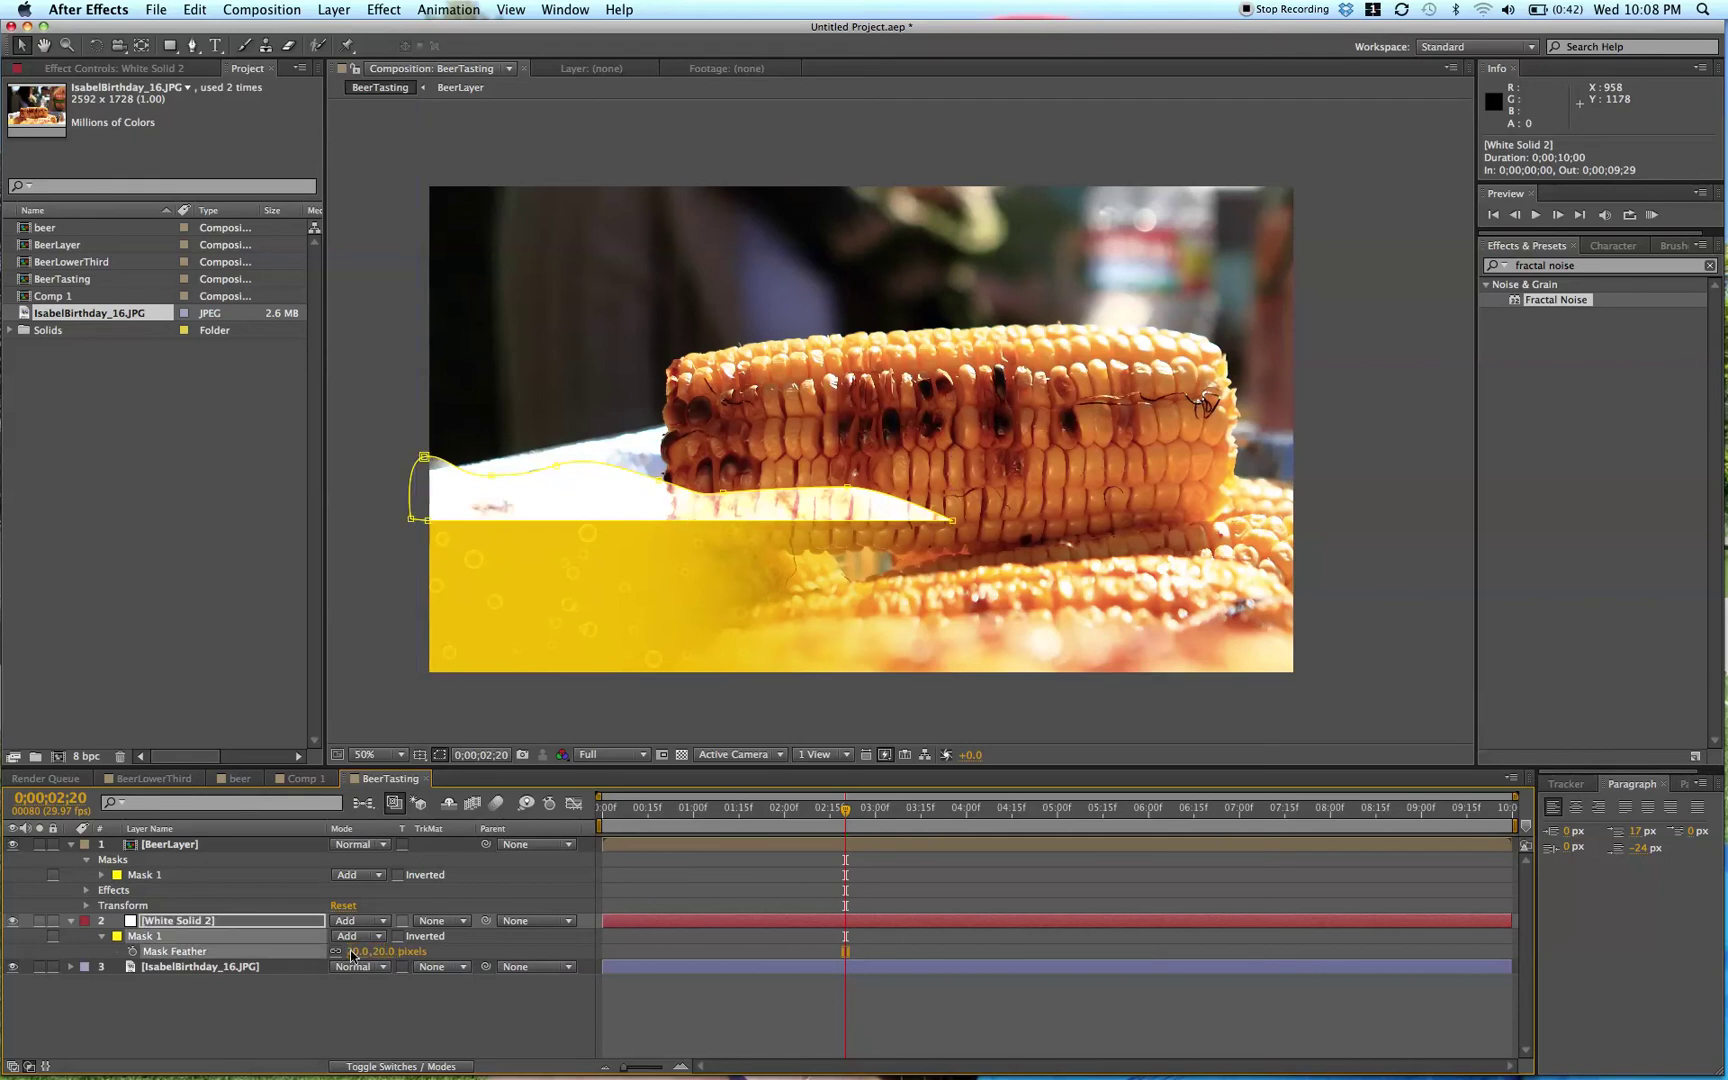
click(783, 887)
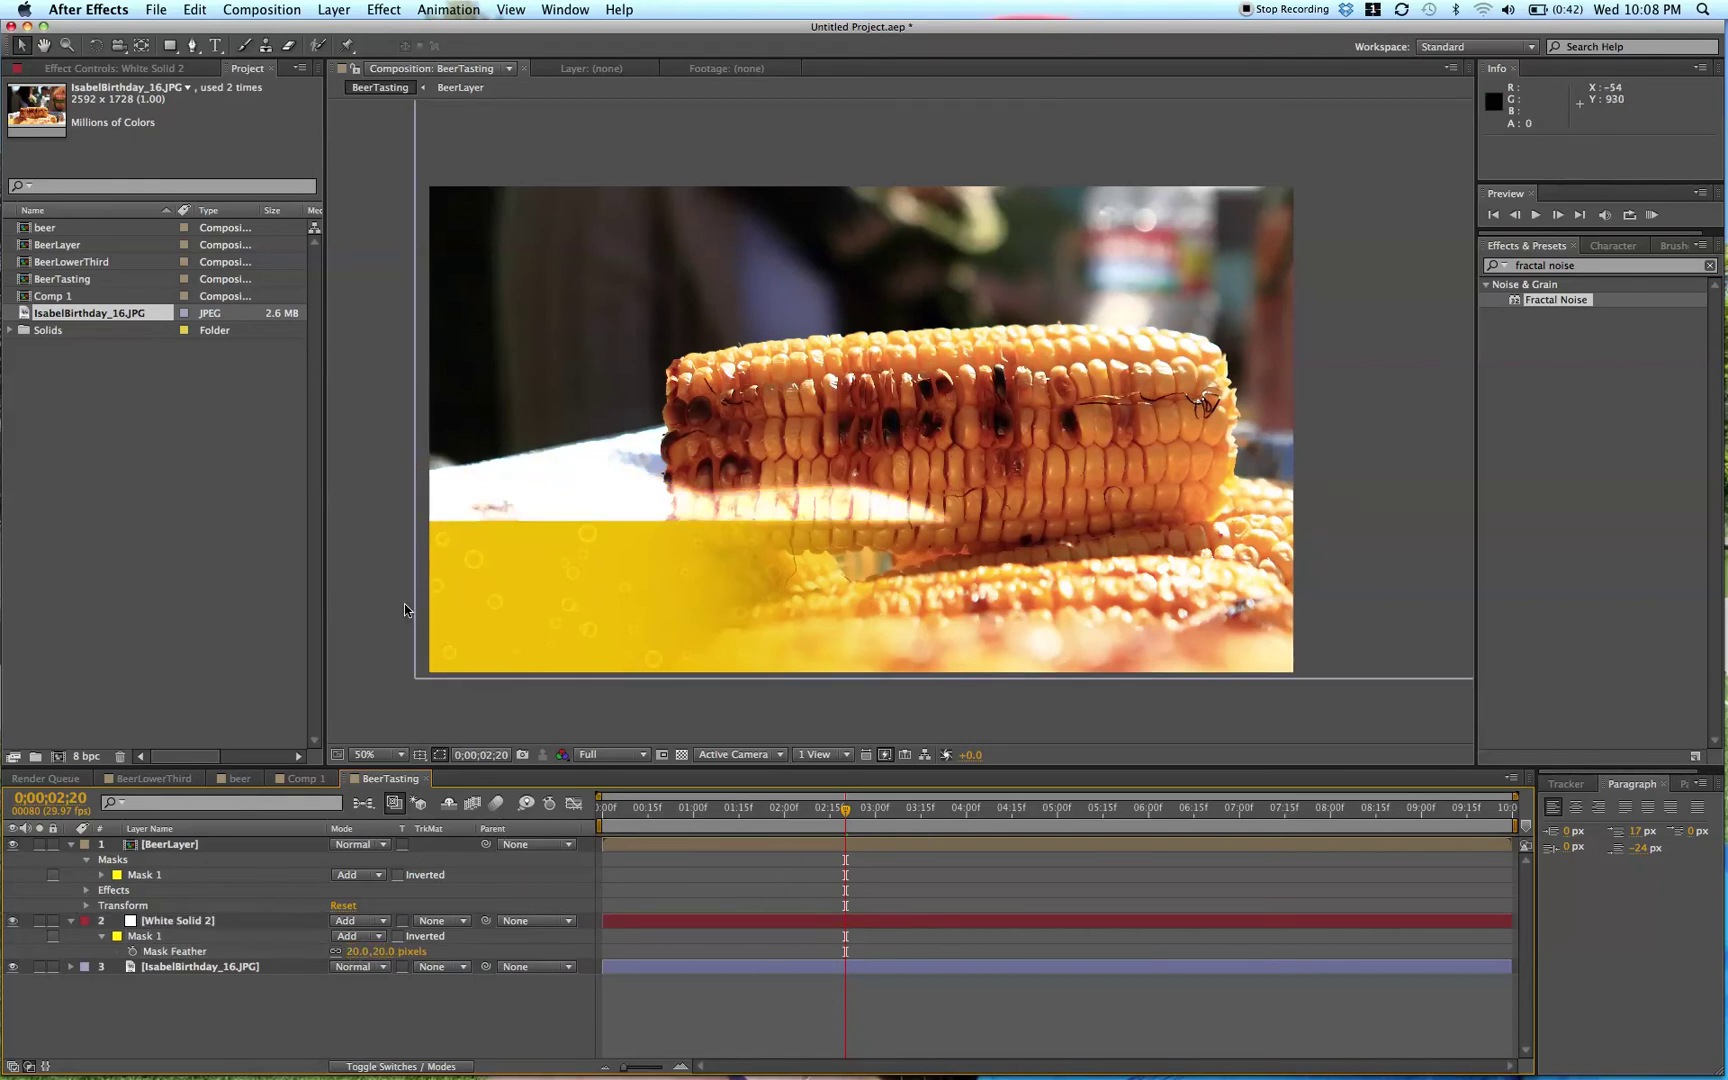
- Check the foam's blending in the BeerLowerThird composition, and set White Solid 2 in BeerTasting to Screen
click(155, 778)
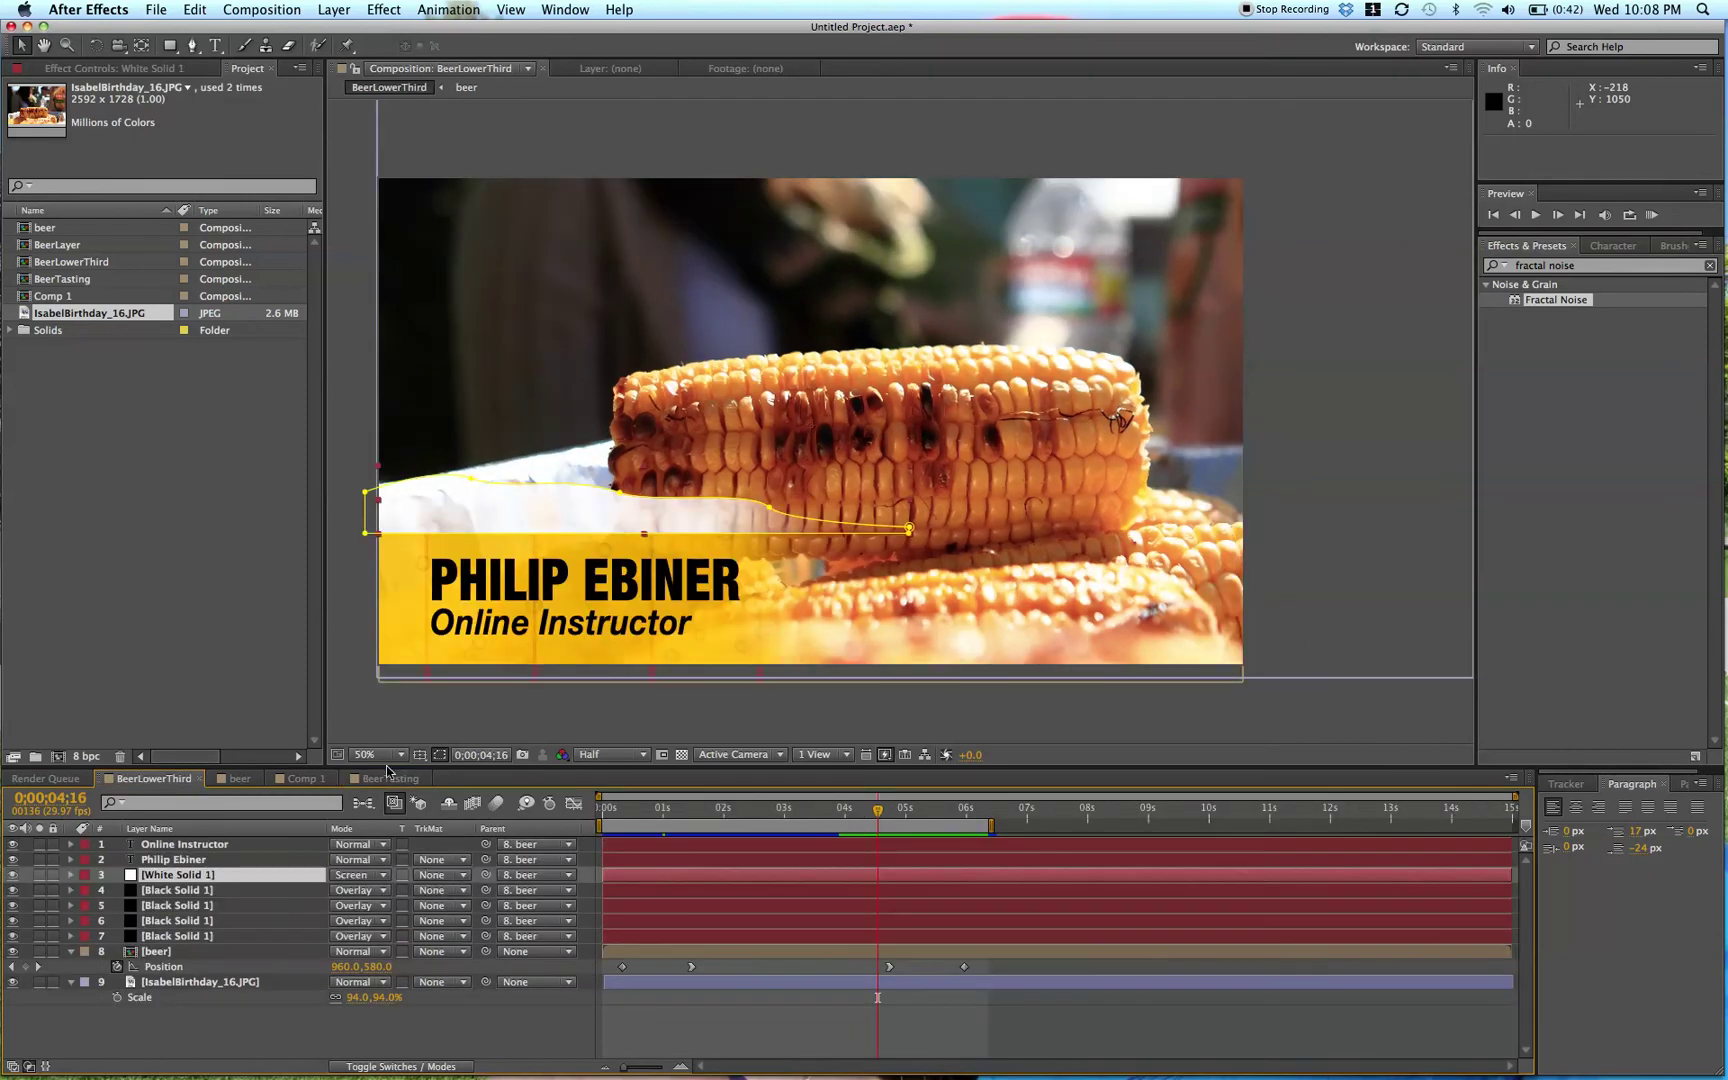
click(393, 778)
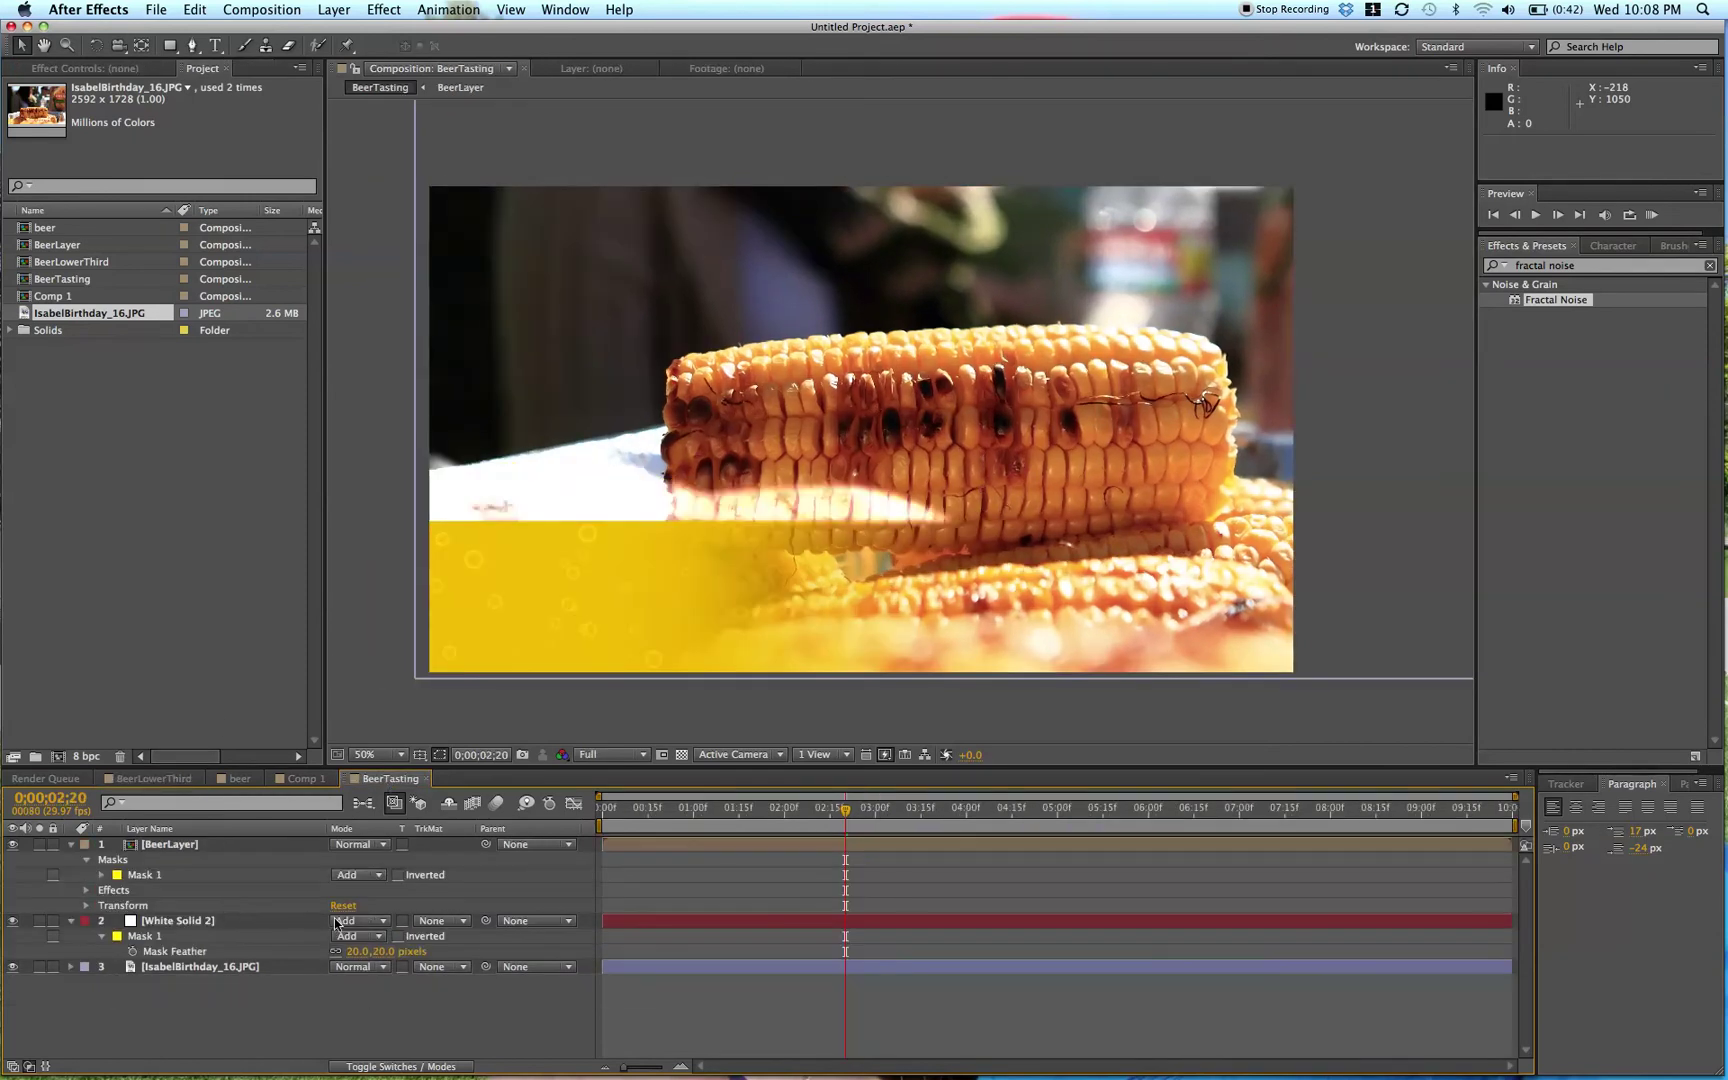
click(226, 920)
click(357, 920)
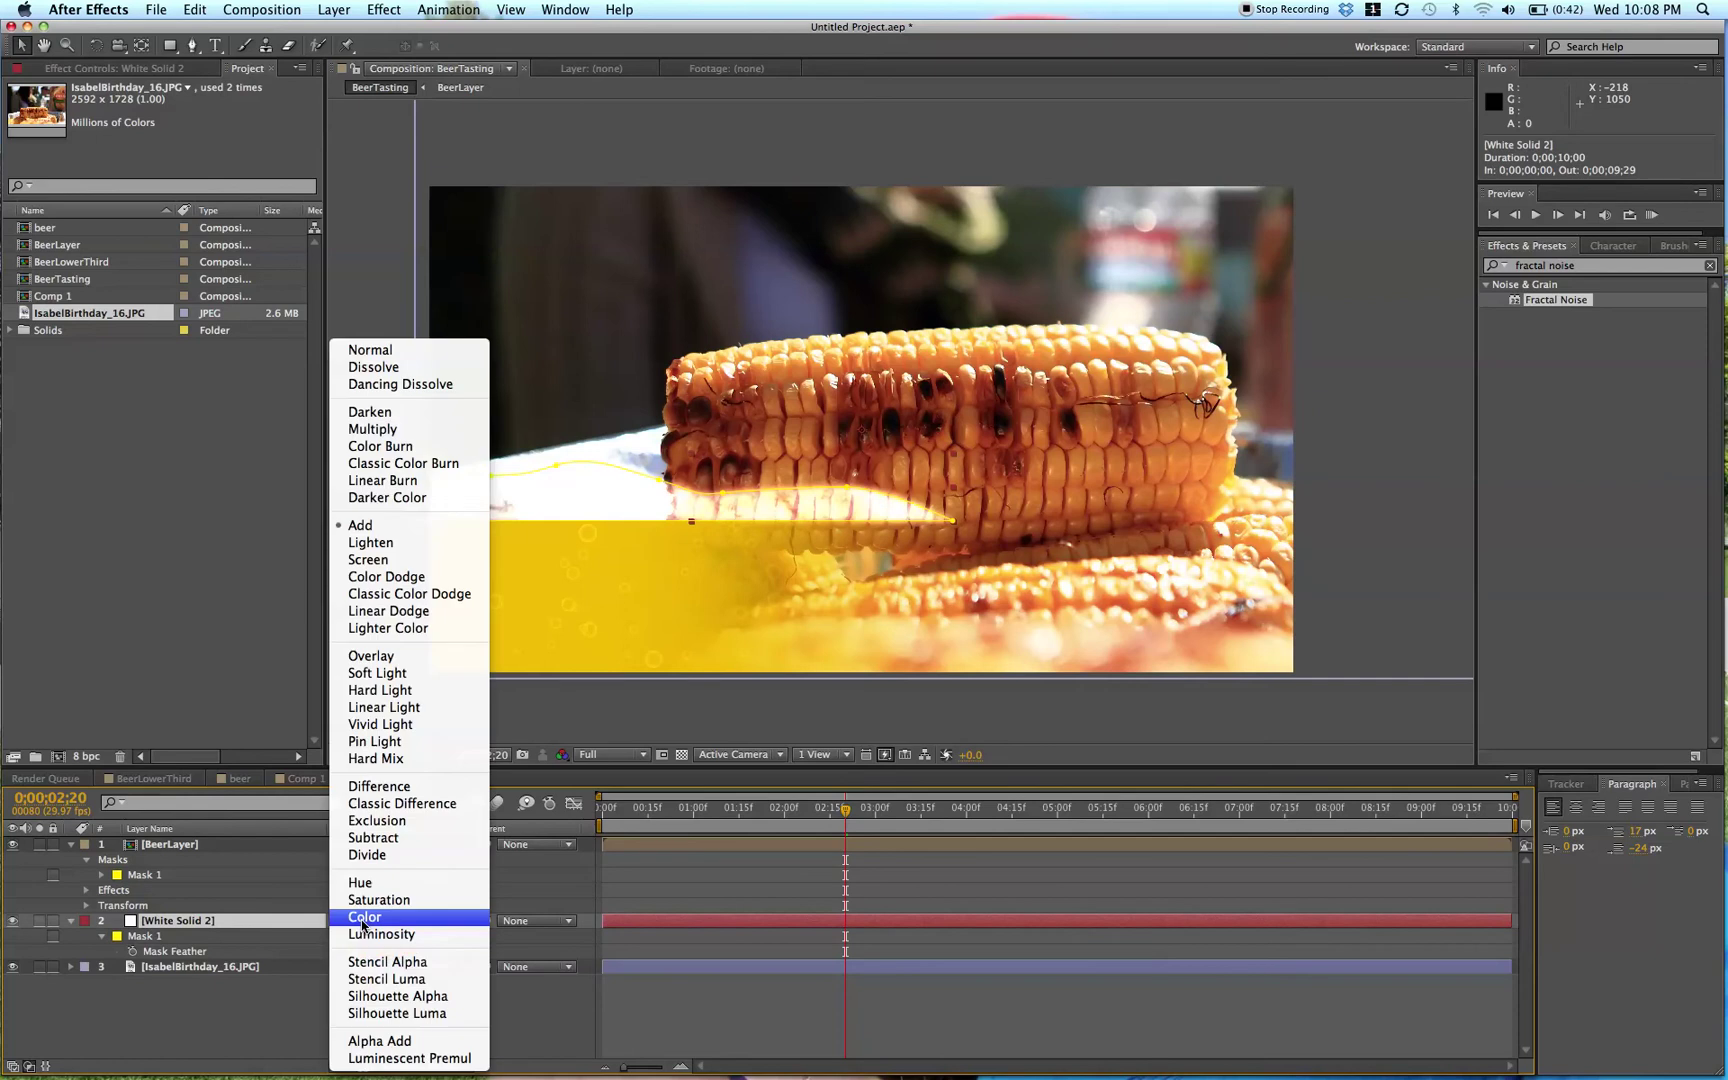
click(380, 559)
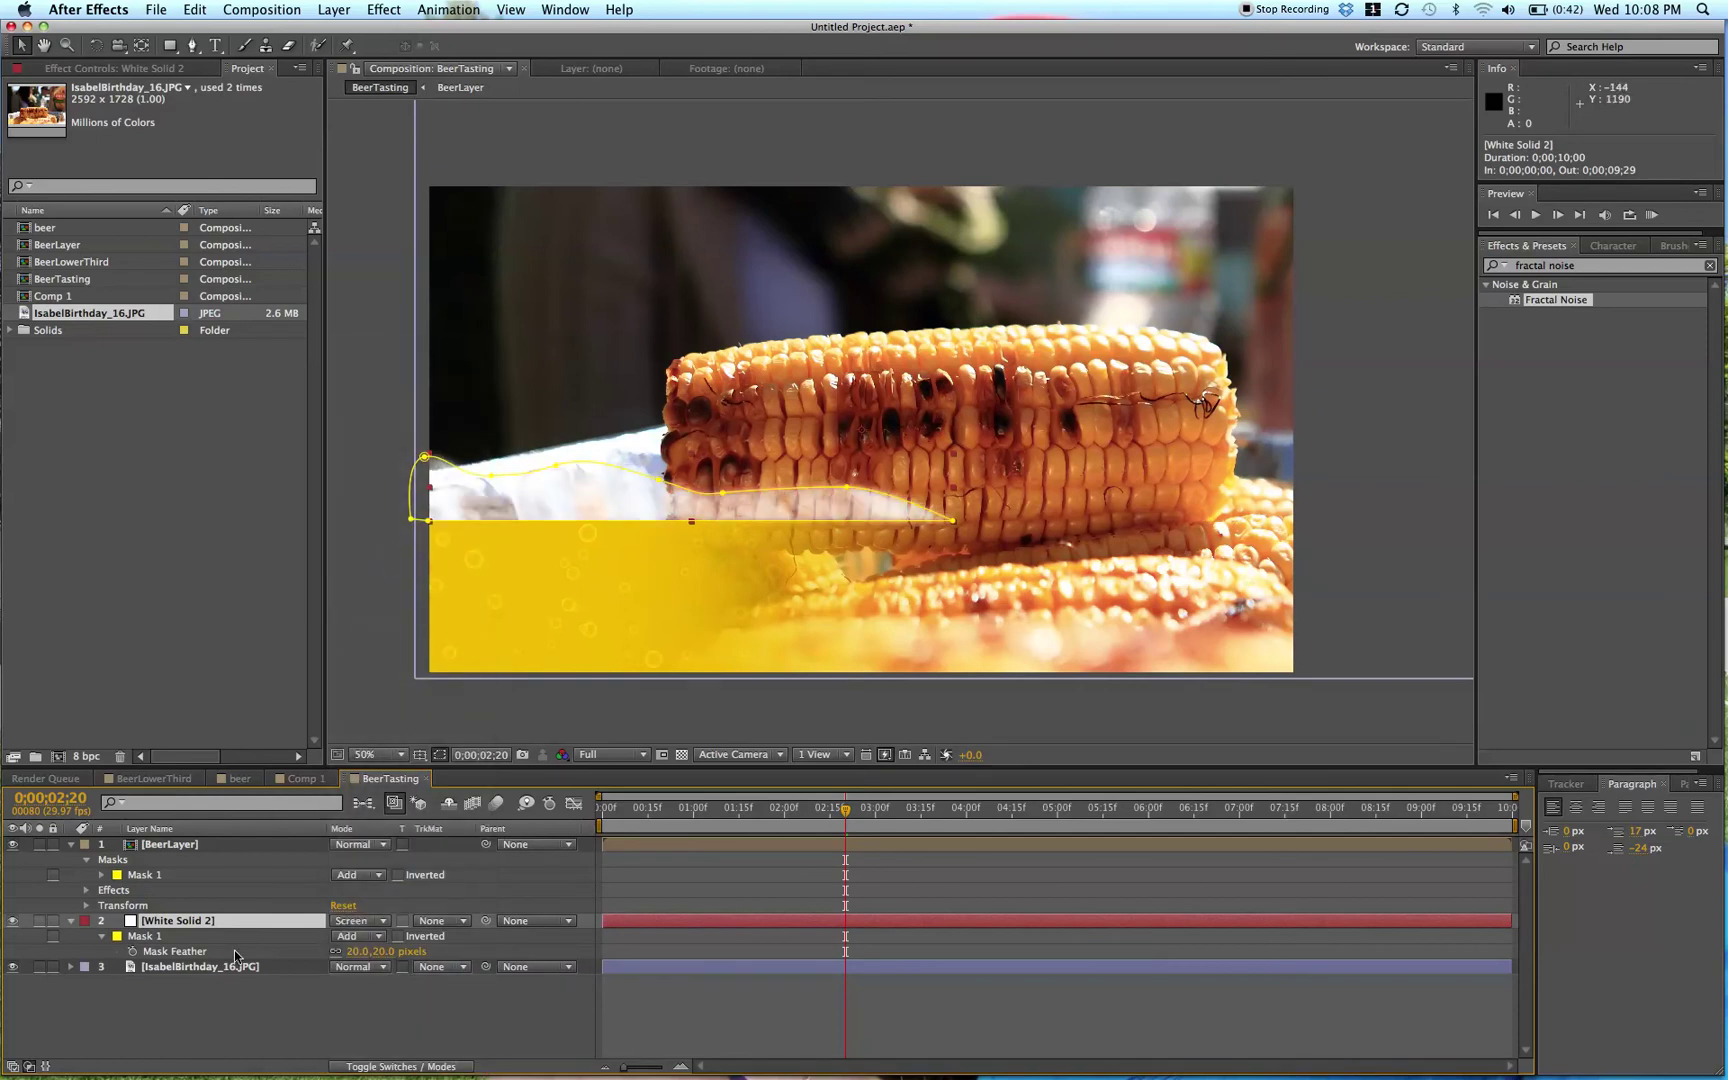
- Move White Solid 2 above BeerLayer in the layer stack and select the foam layer
drag(222, 922, 216, 838)
click(695, 932)
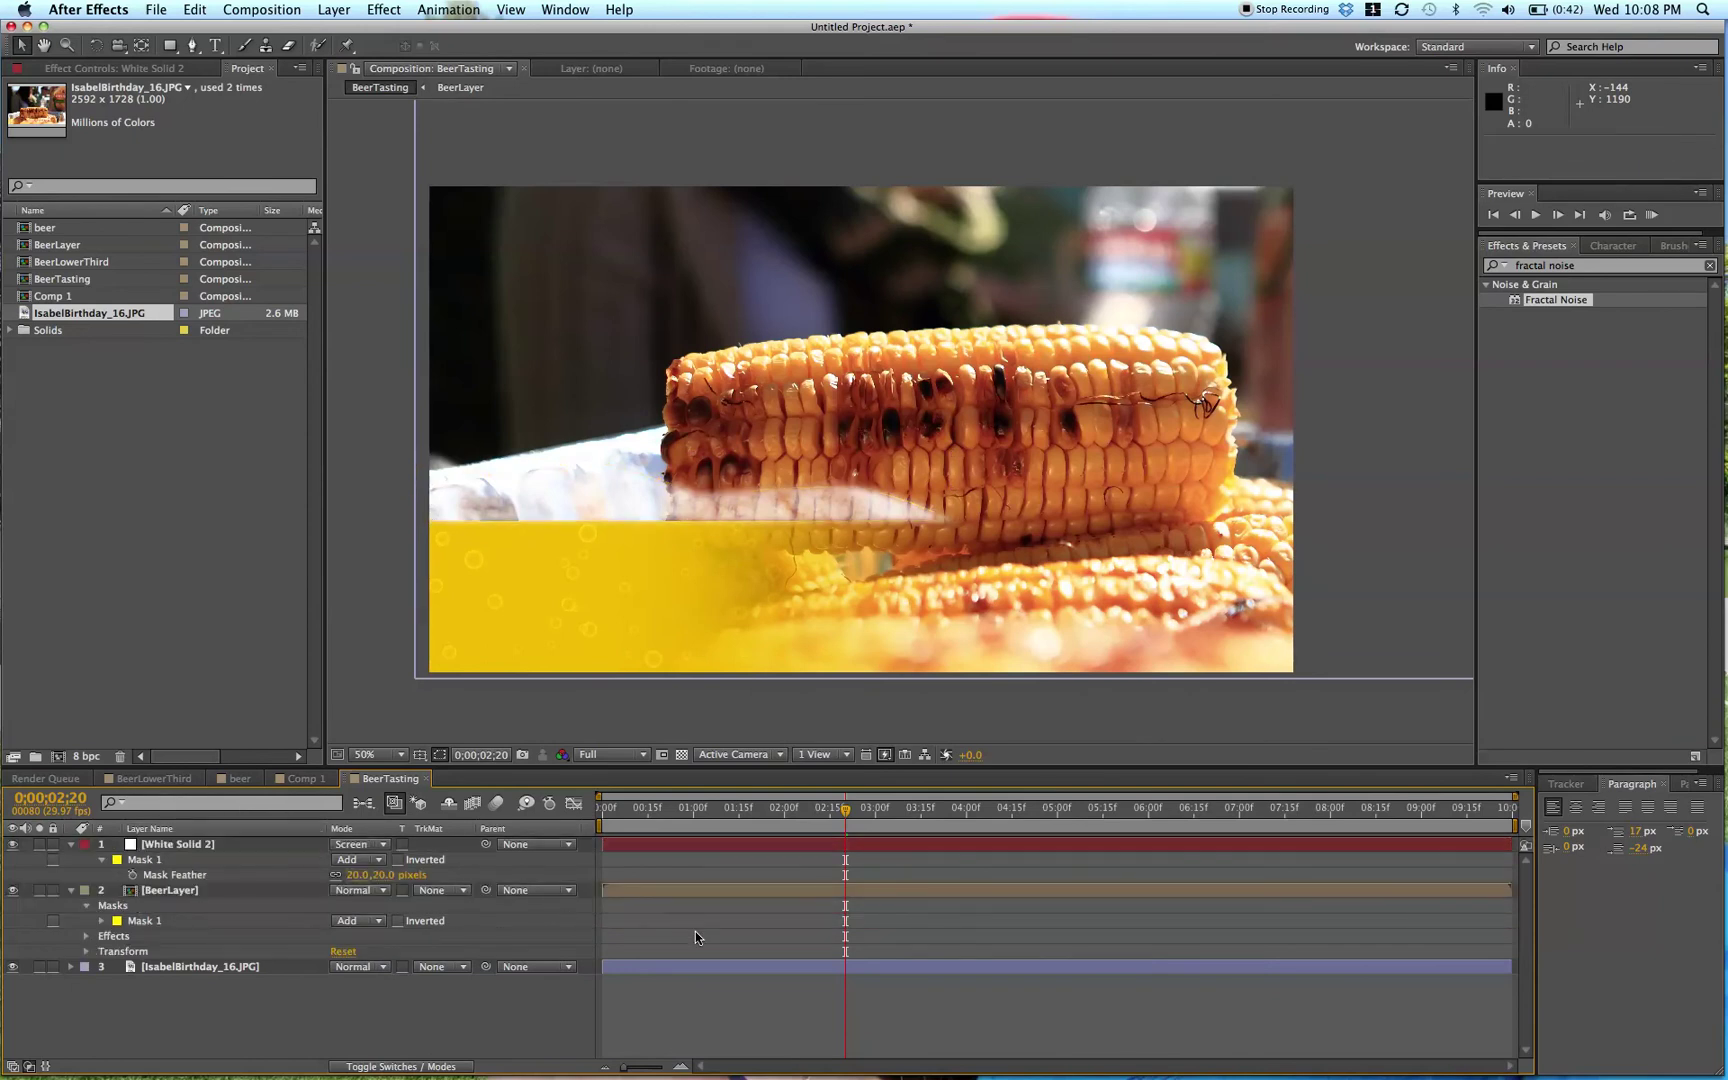
click(566, 503)
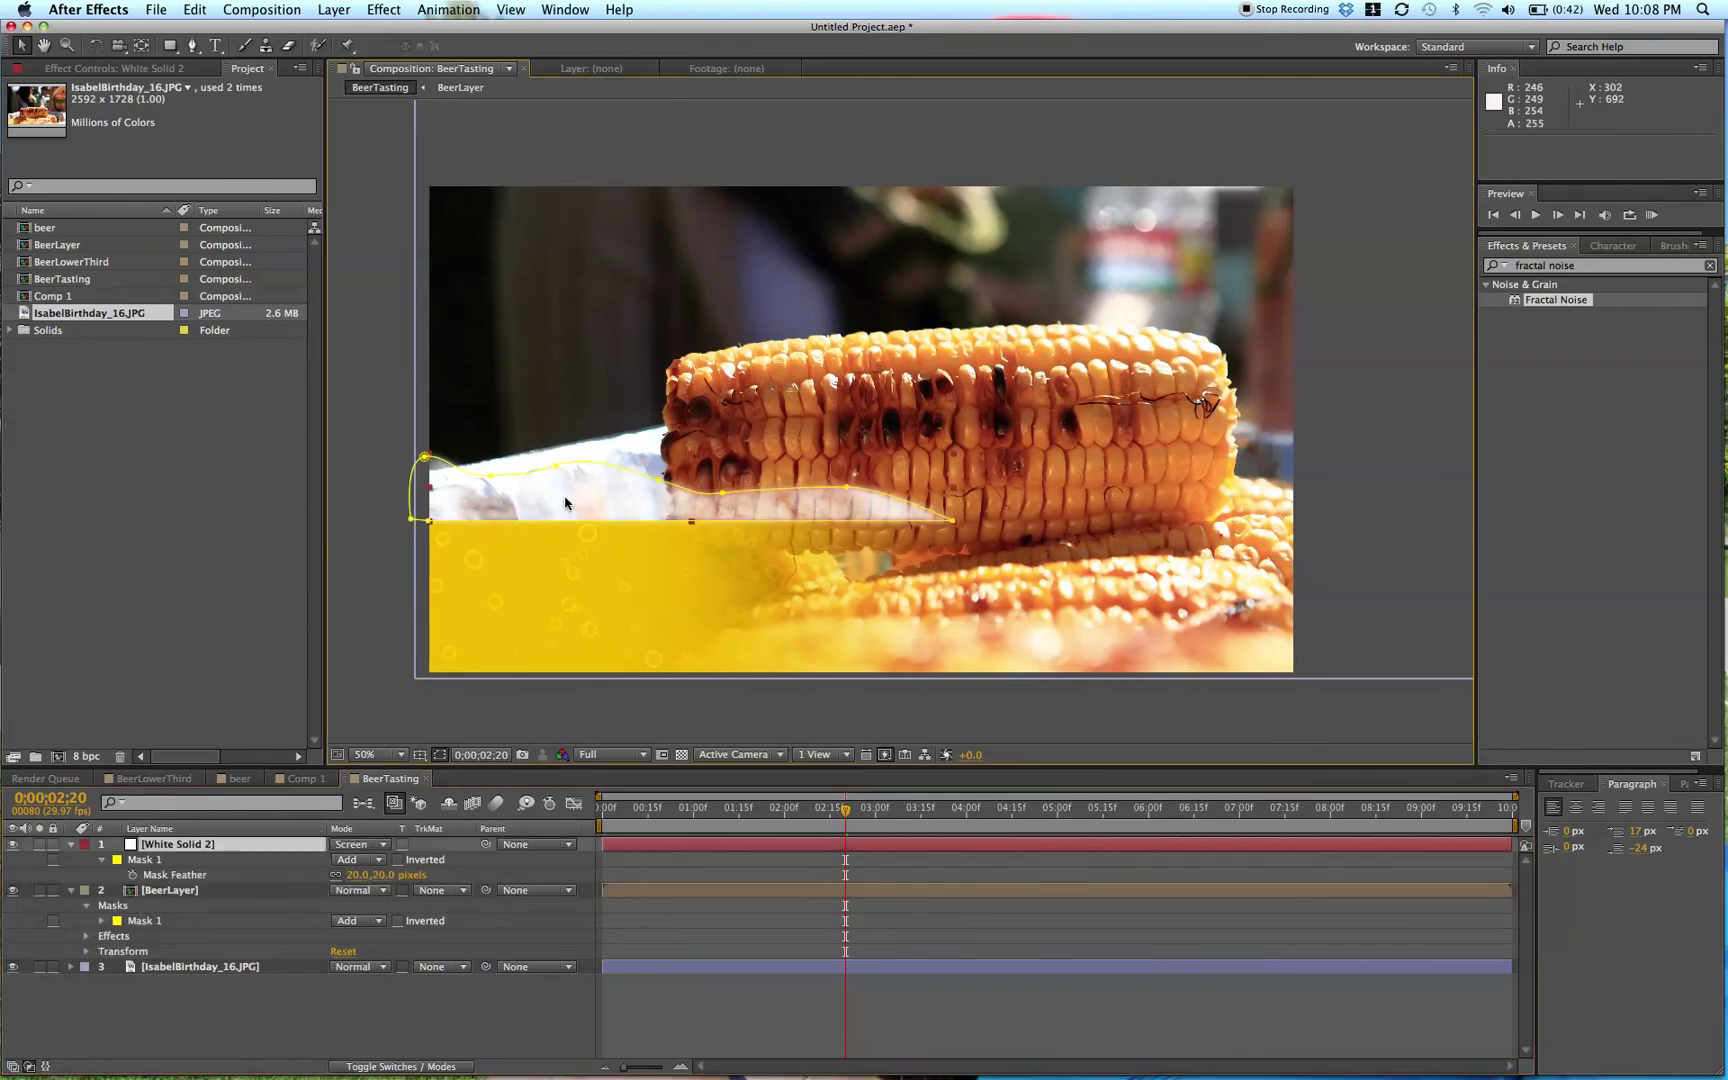
- Shift the corn photo slightly down and to the right behind the beer, to position 1288, 245.9
click(553, 553)
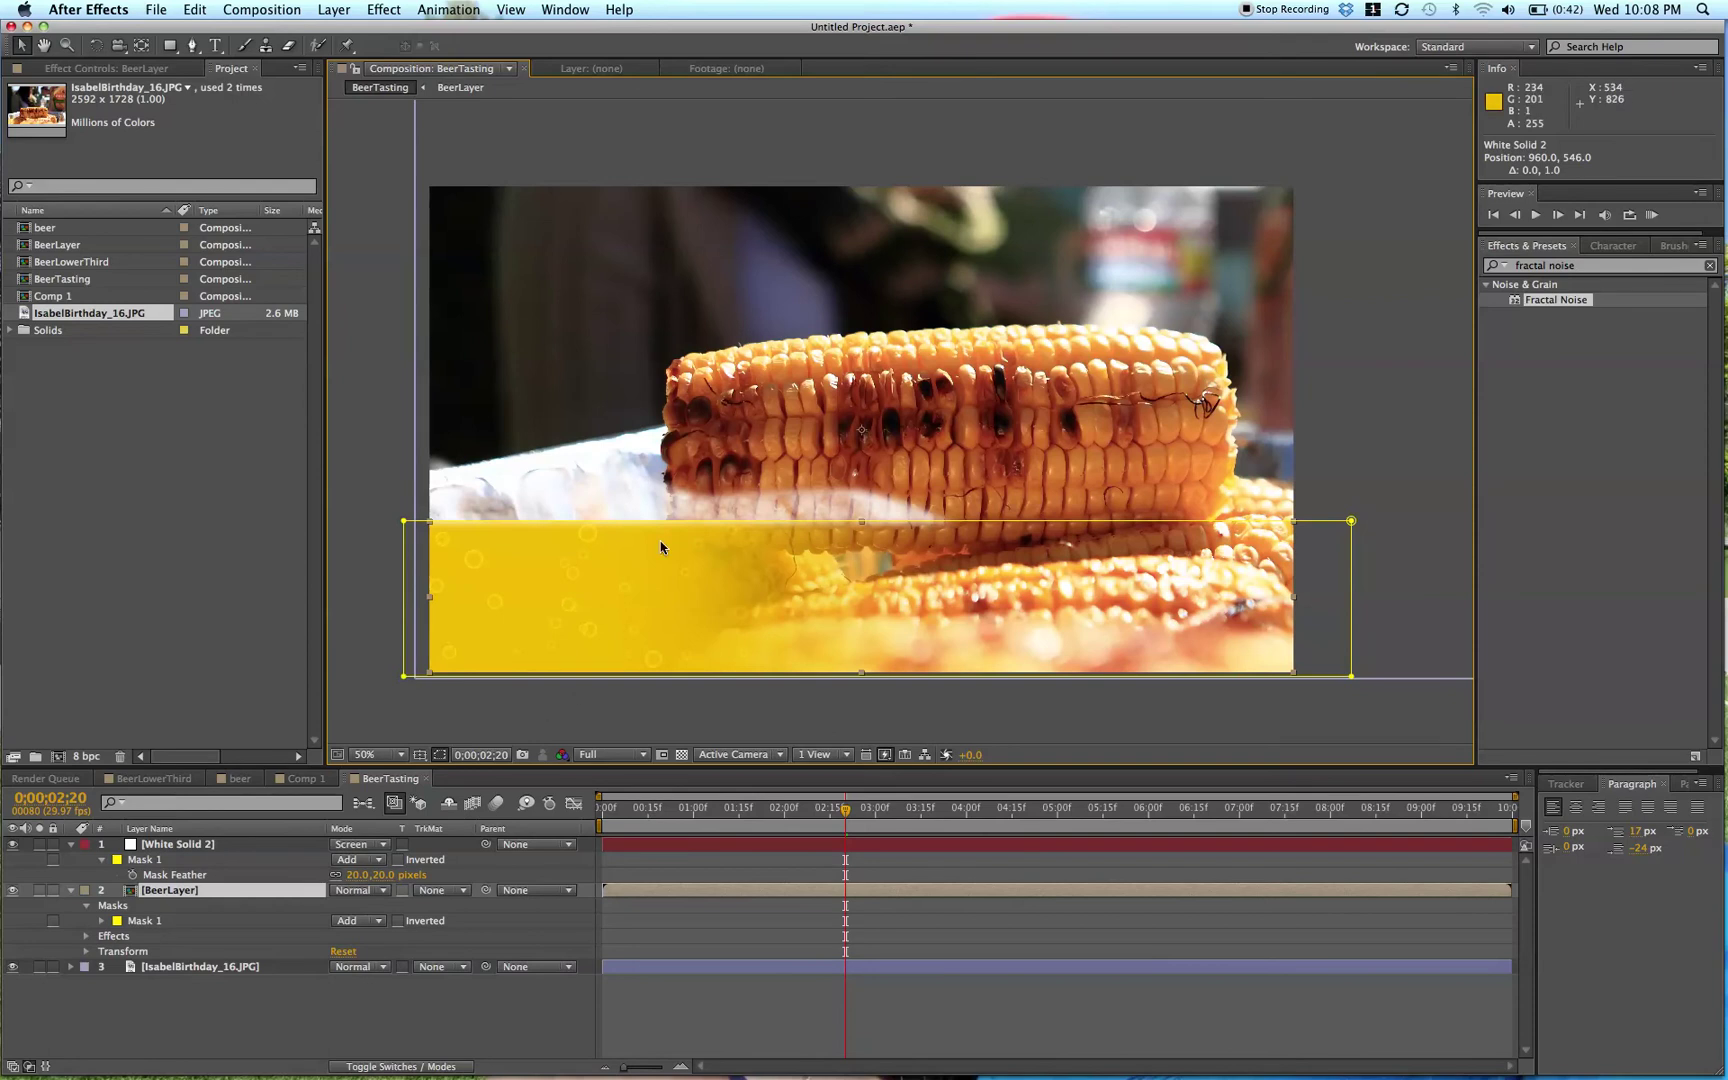
click(678, 927)
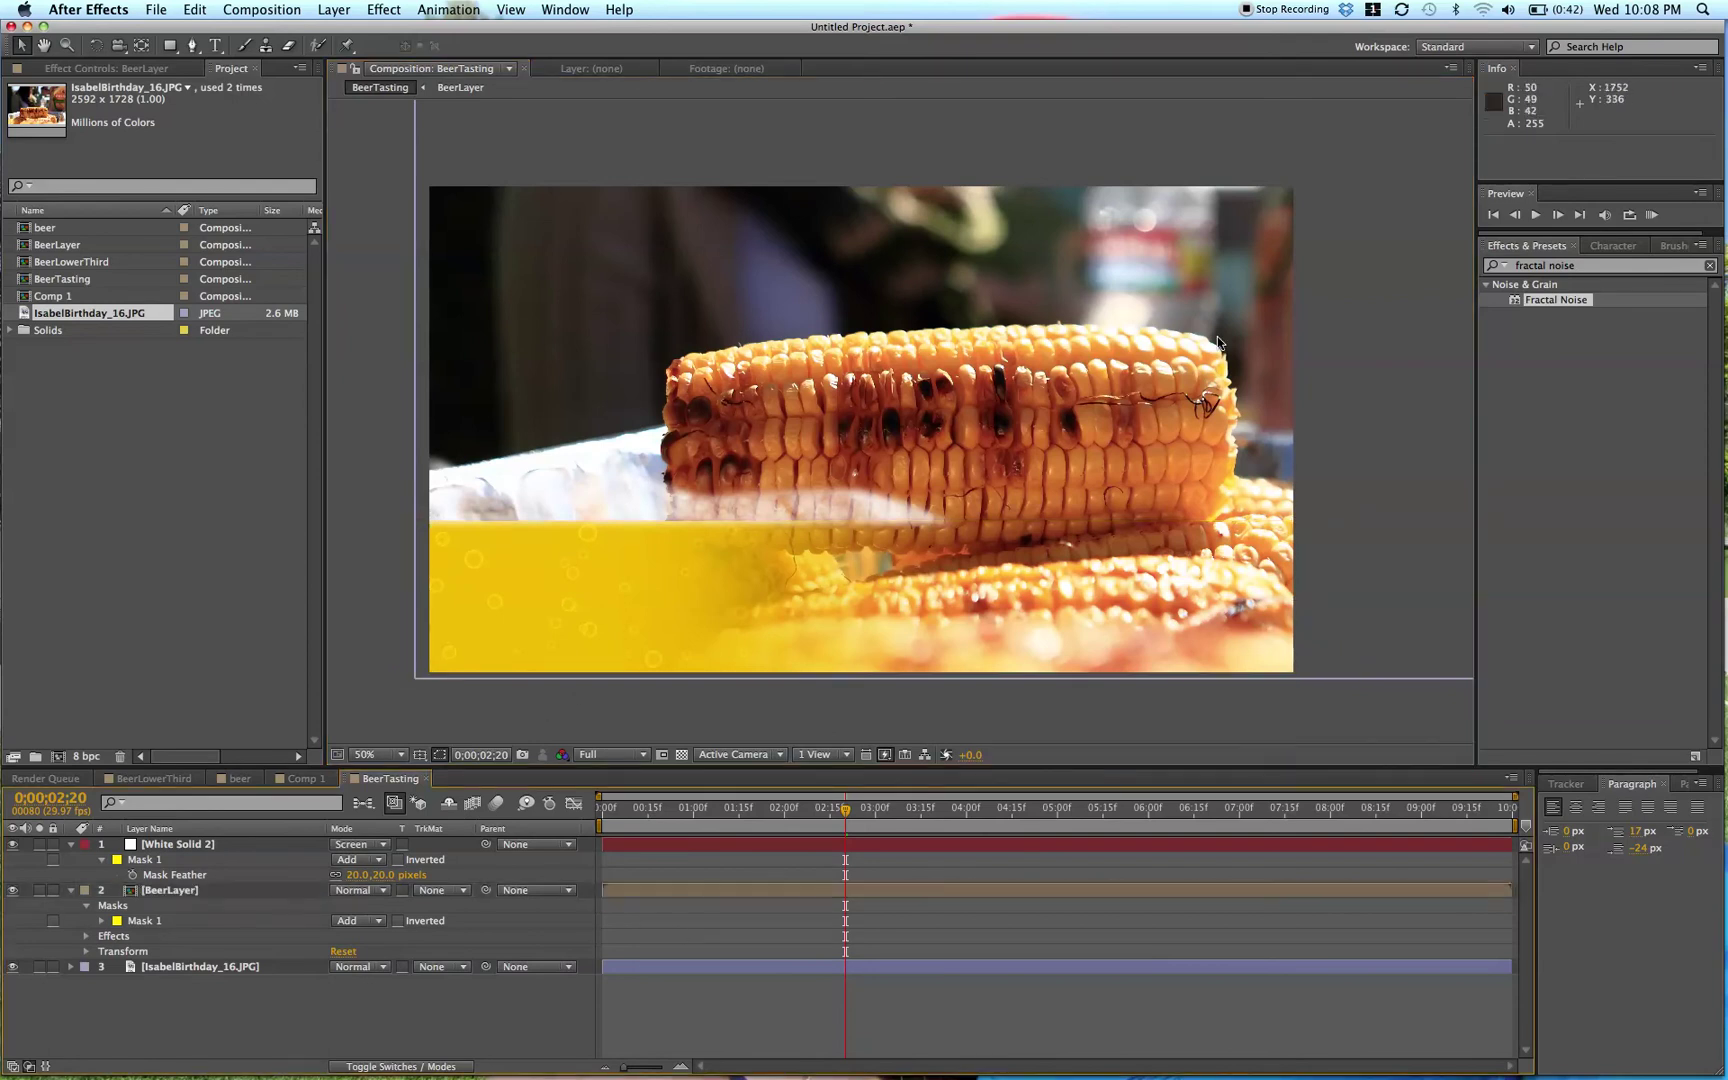
mouse_move(959, 336)
mouse_down()
mouse_move(983, 333)
mouse_move(971, 344)
mouse_up()
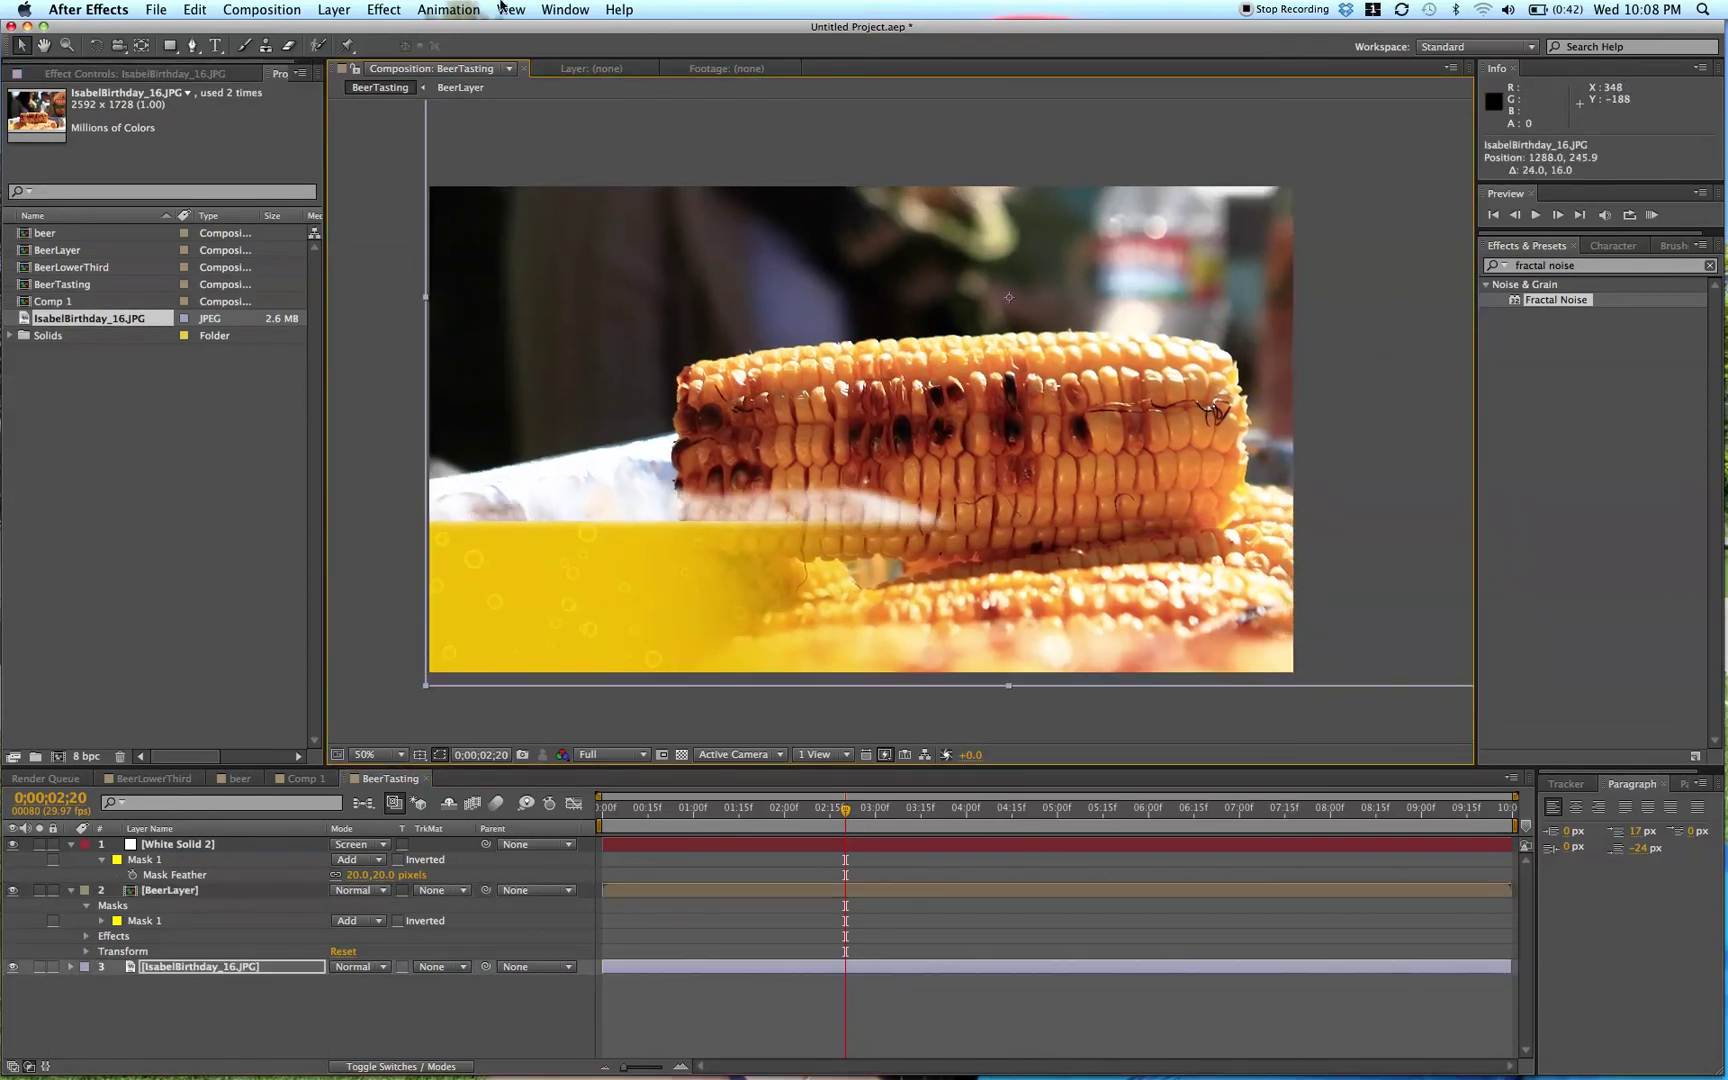
- Add a text layer with the person's full name over the yellow beer area
key(super+t)
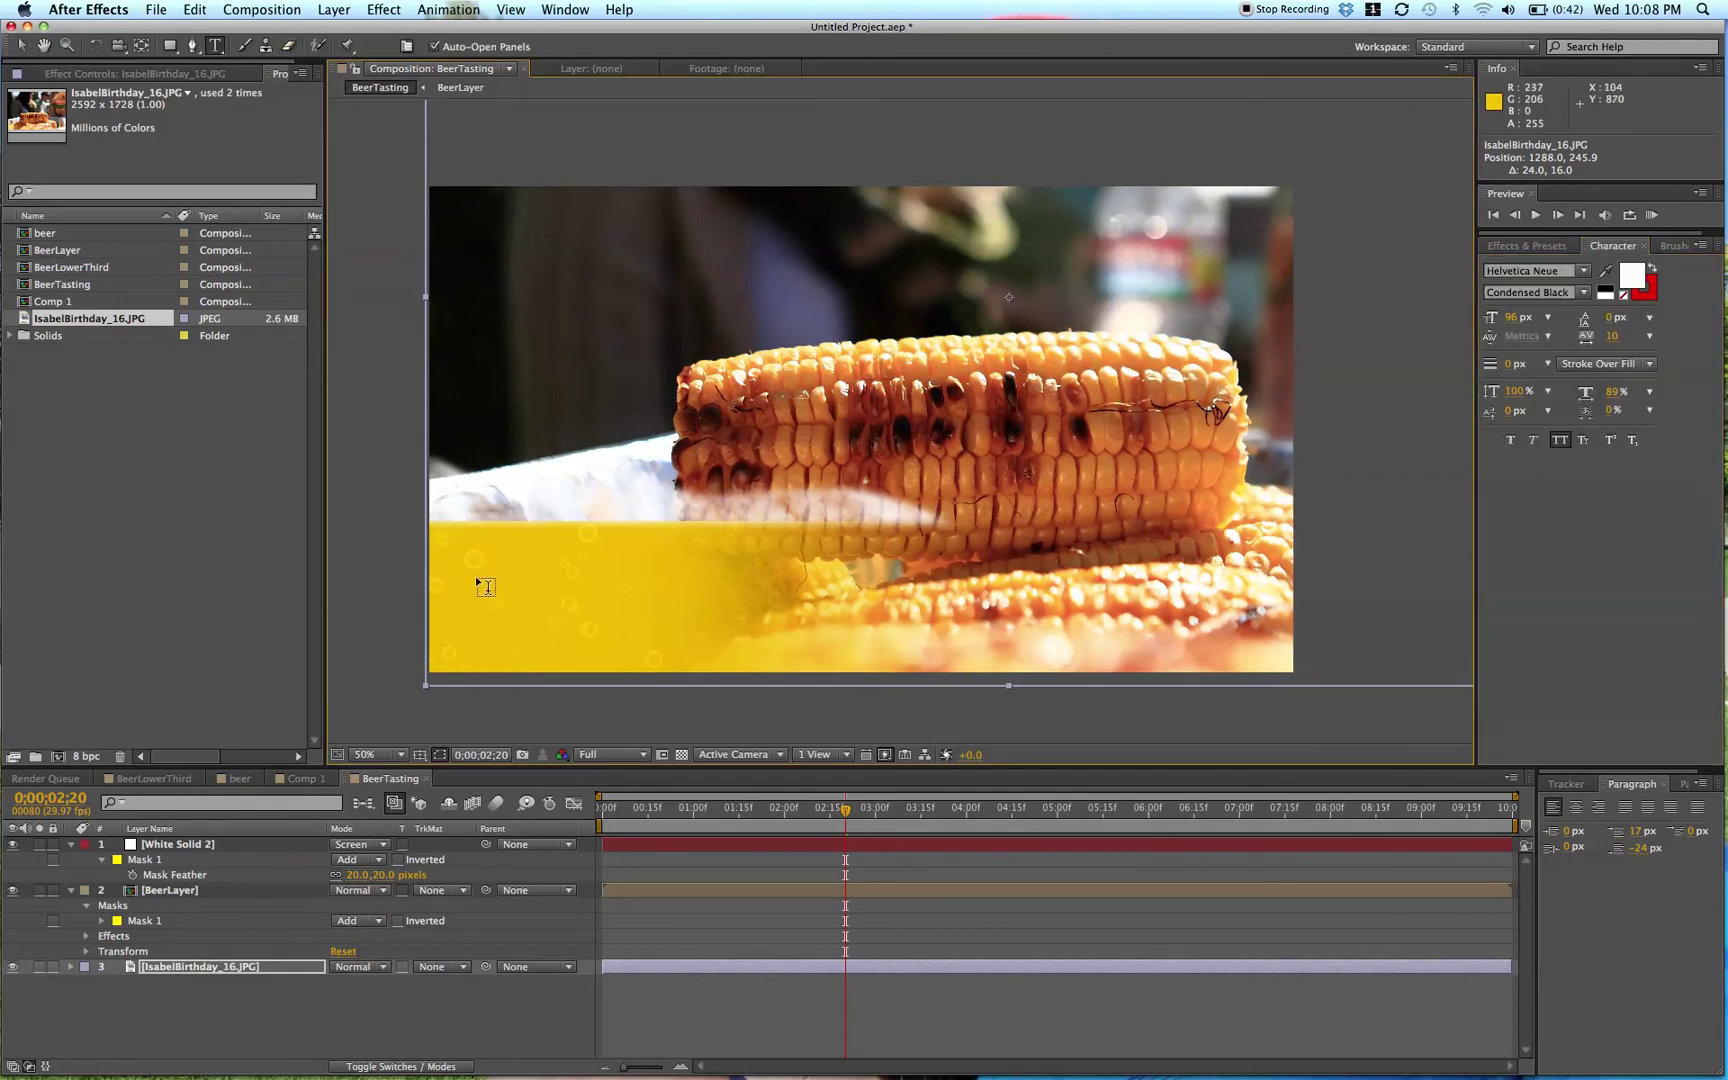
click(476, 575)
text(P)
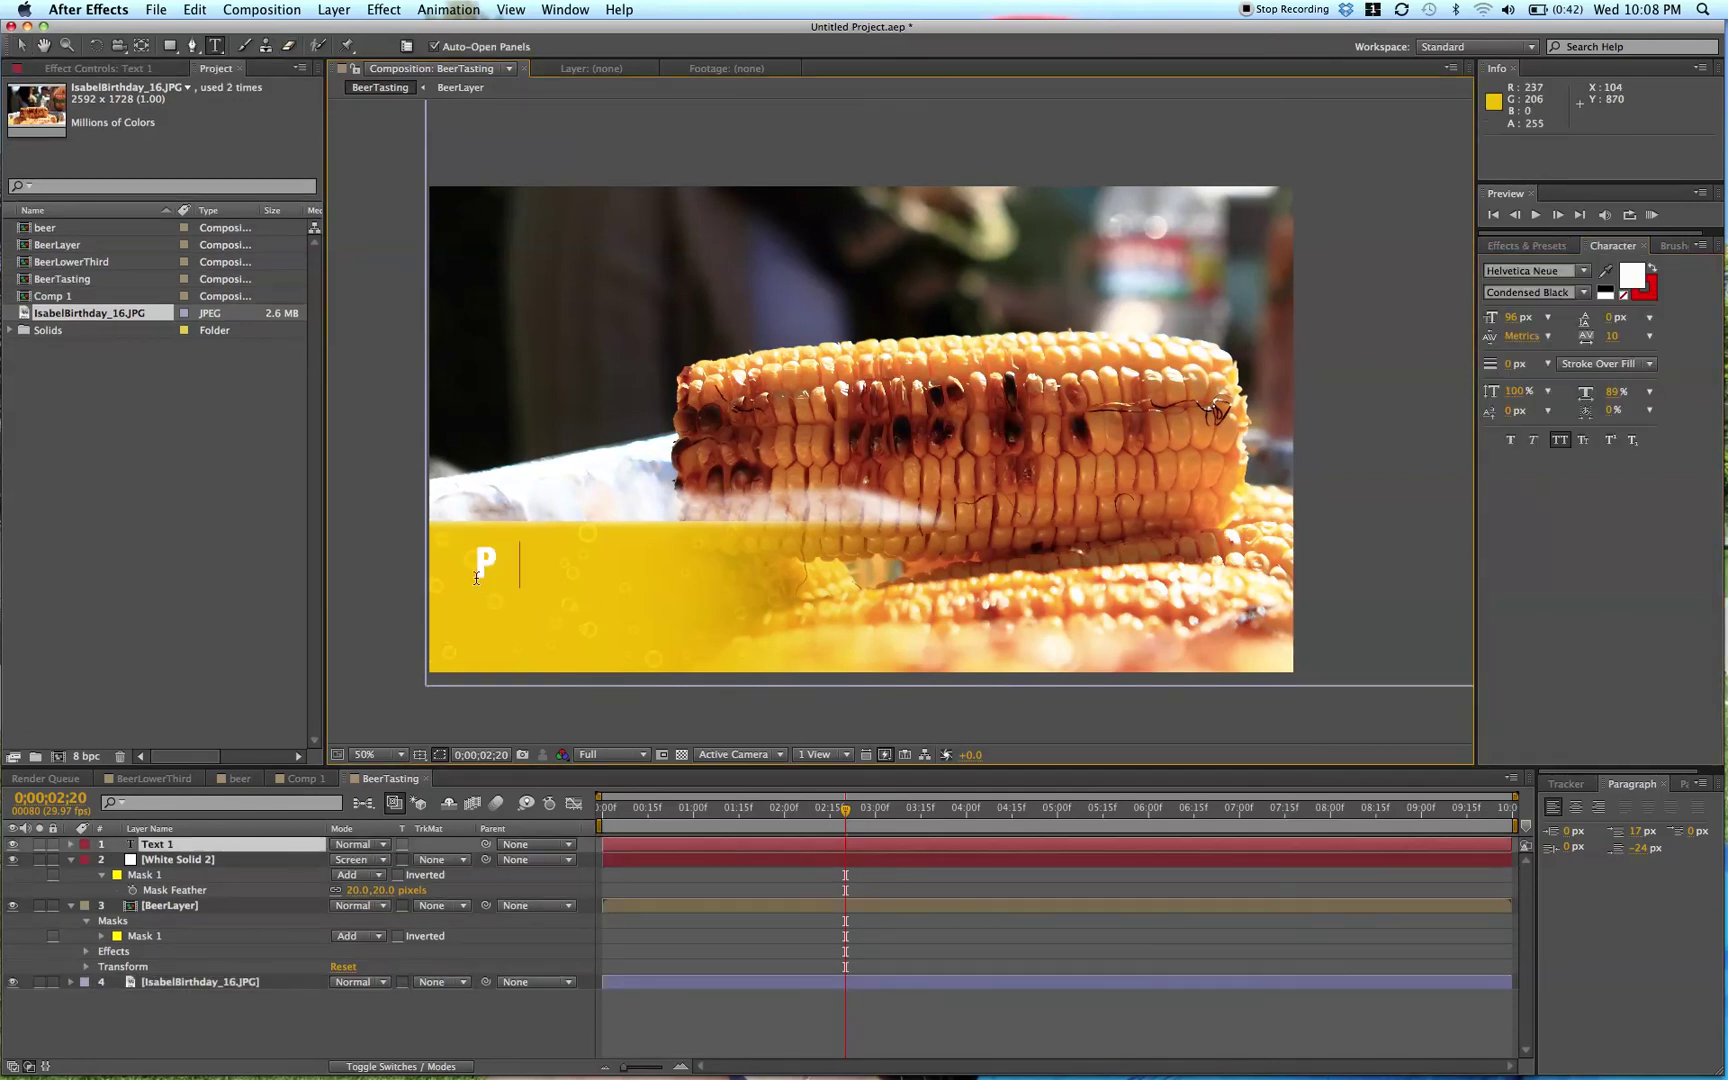
text(HILIP EBINER)
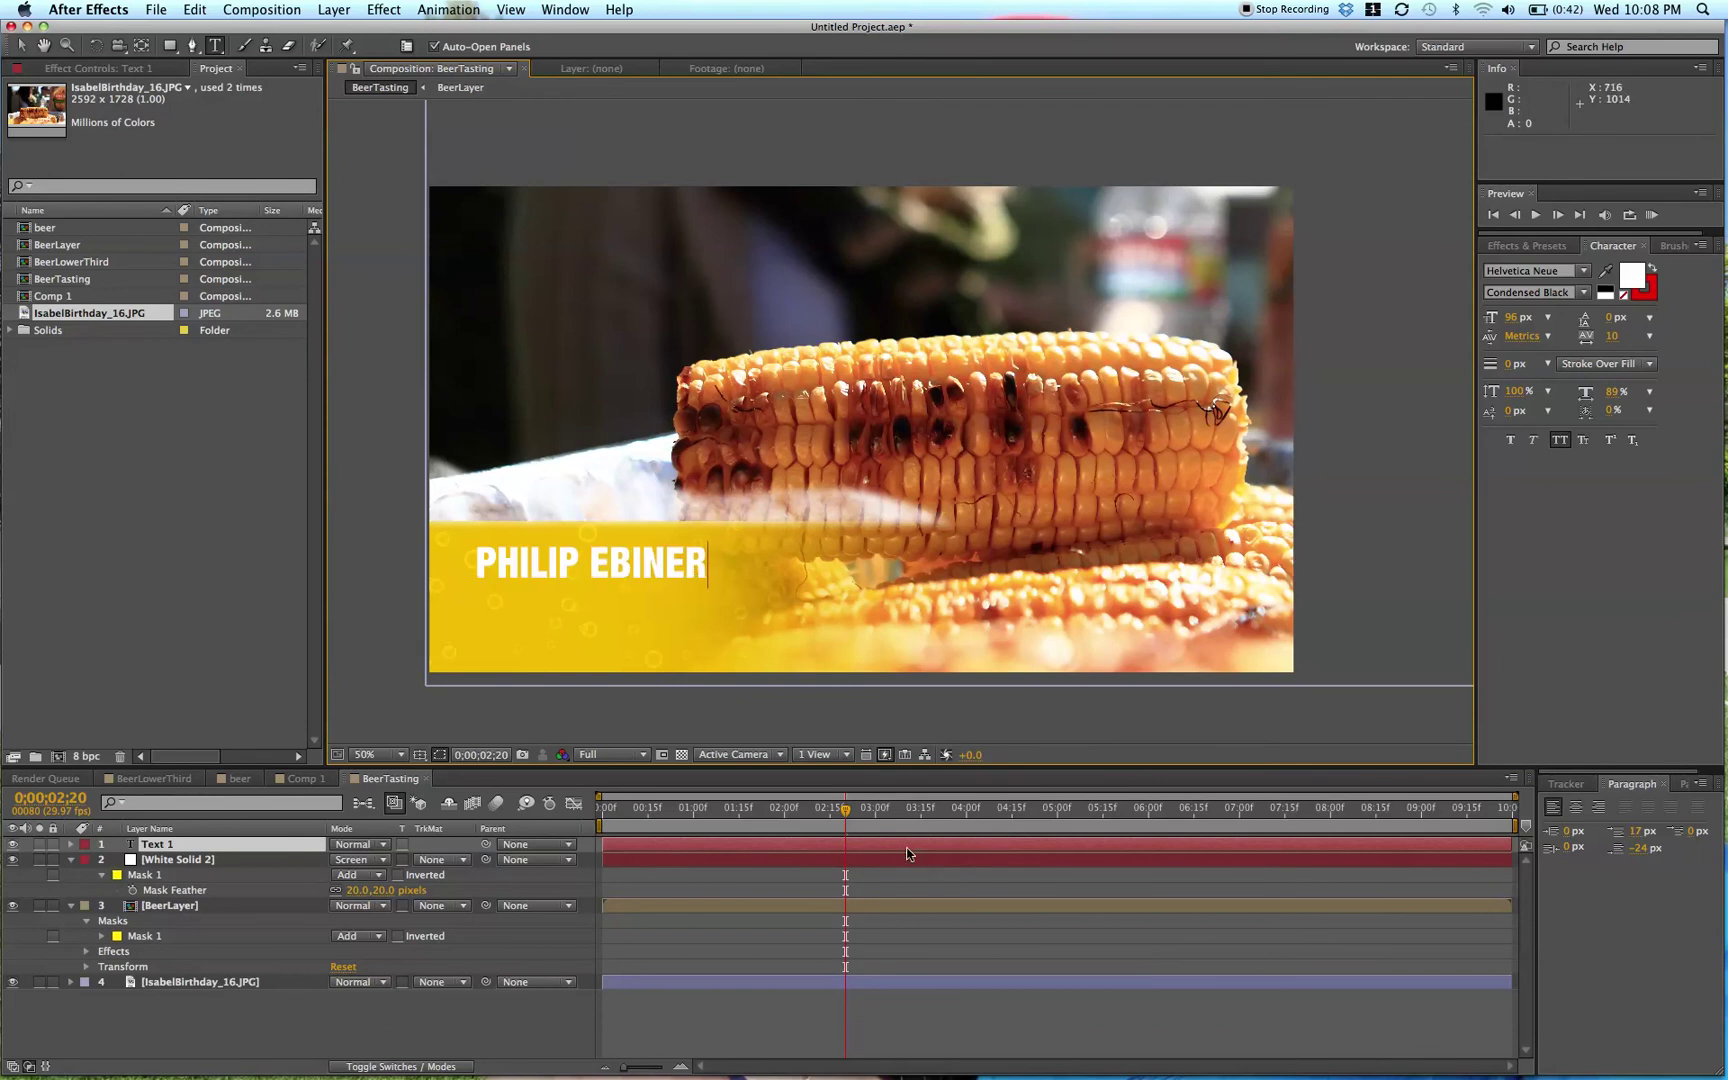
click(871, 848)
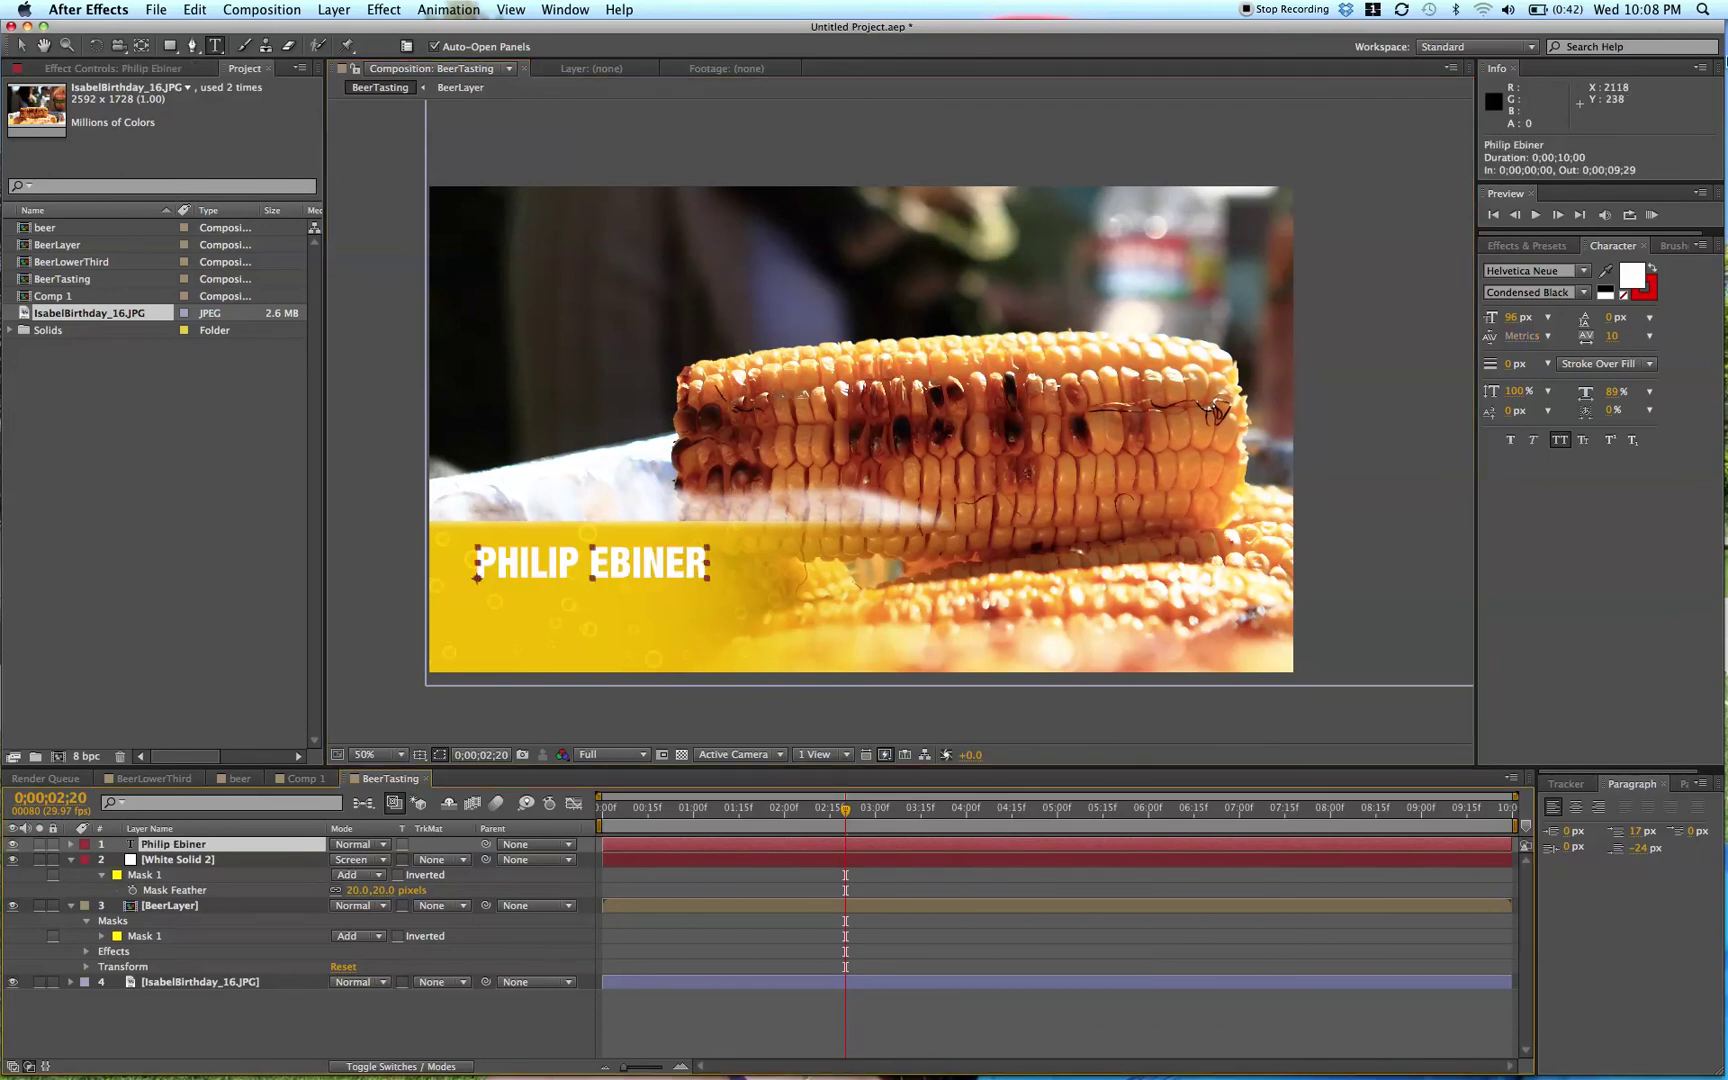
- Change the name text's fill color to black (000000)
click(1632, 274)
click(276, 285)
drag(68, 417, 70, 420)
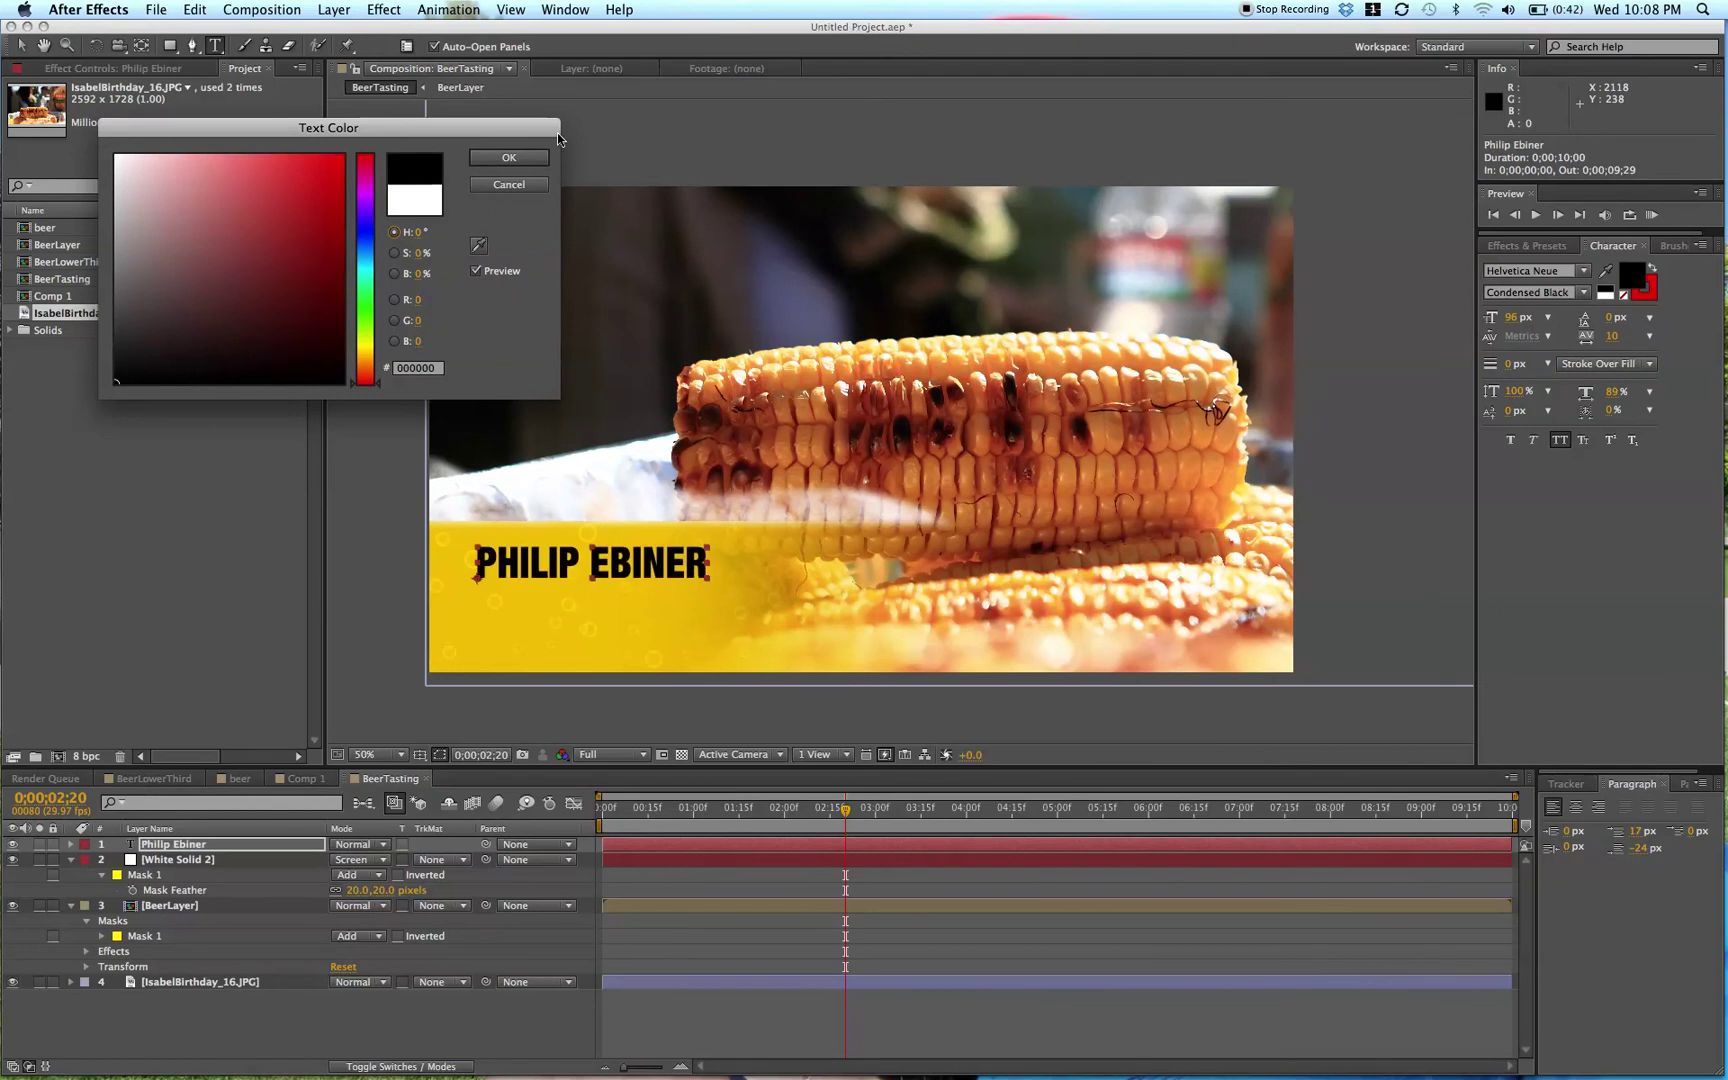
click(509, 157)
- Set the name text's size to 110 px and move it down to position 92, 968
drag(1523, 318, 1558, 318)
key(v)
drag(648, 572, 642, 578)
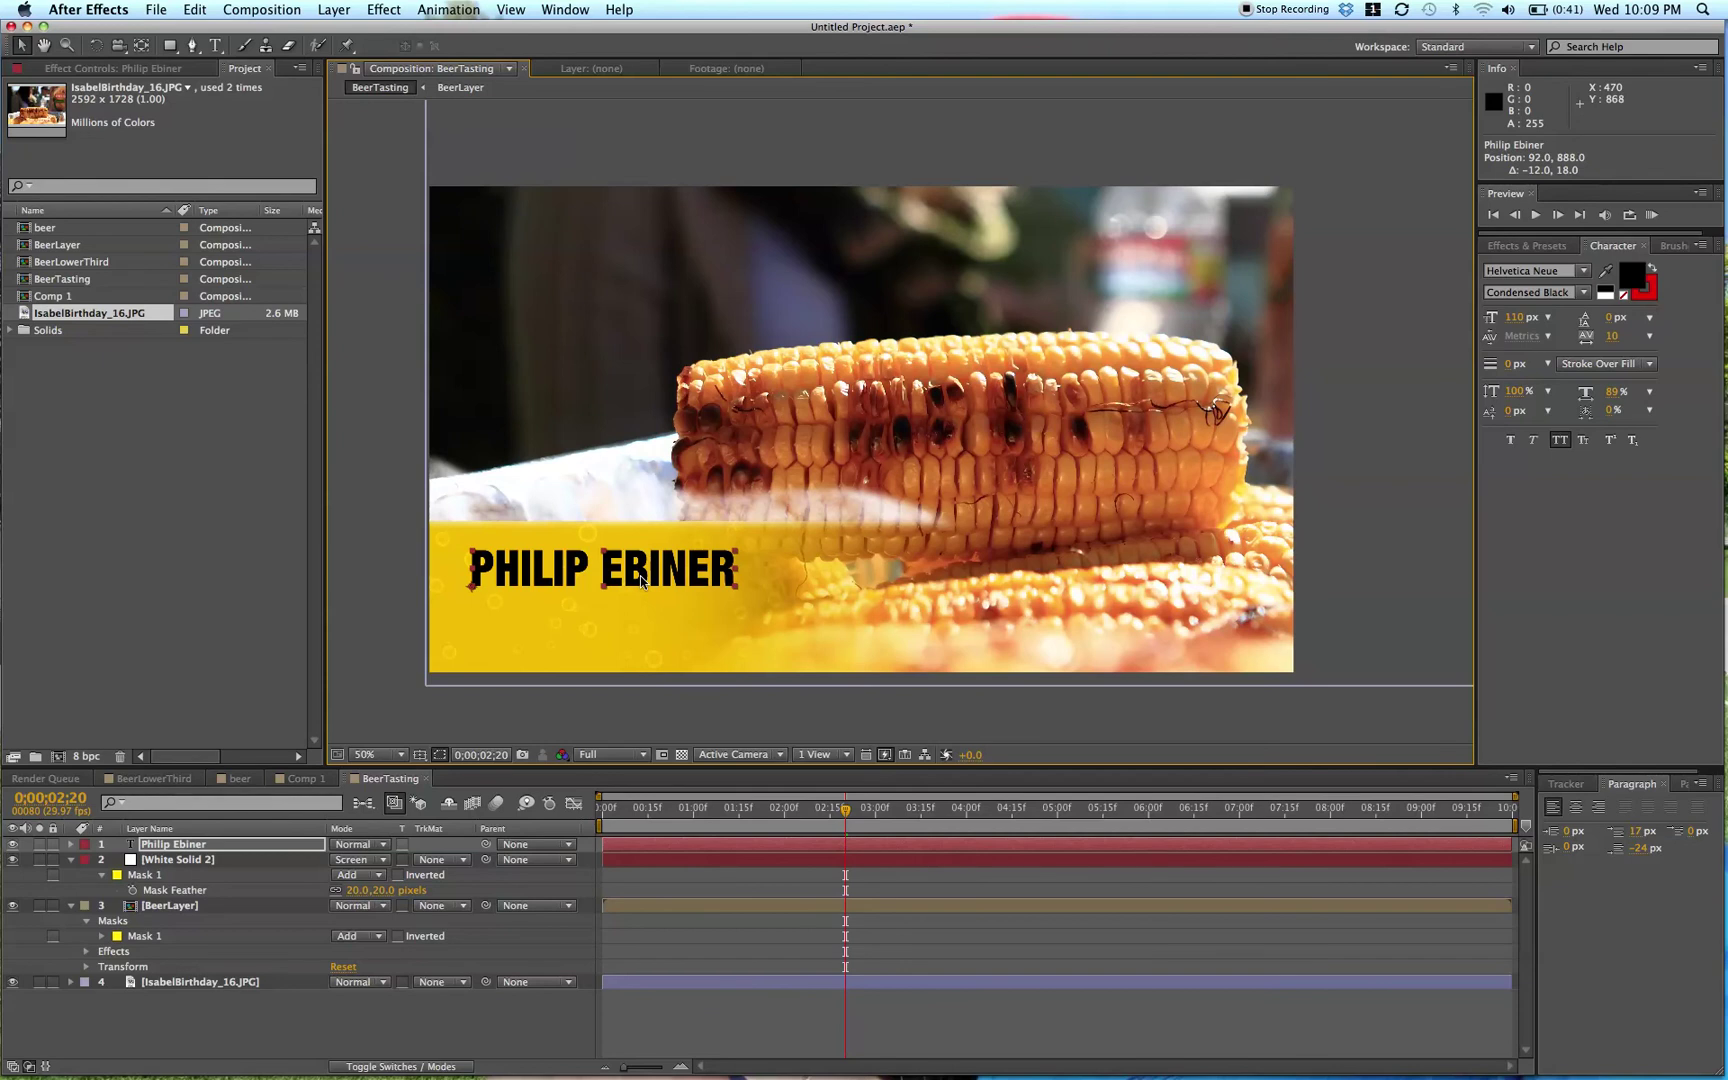
key(shift+Down)
key(shift+Down)
key(shift+Down)
key(shift+Down)
key(shift+Down)
key(shift+Down)
key(shift+Down)
key(shift+Down)
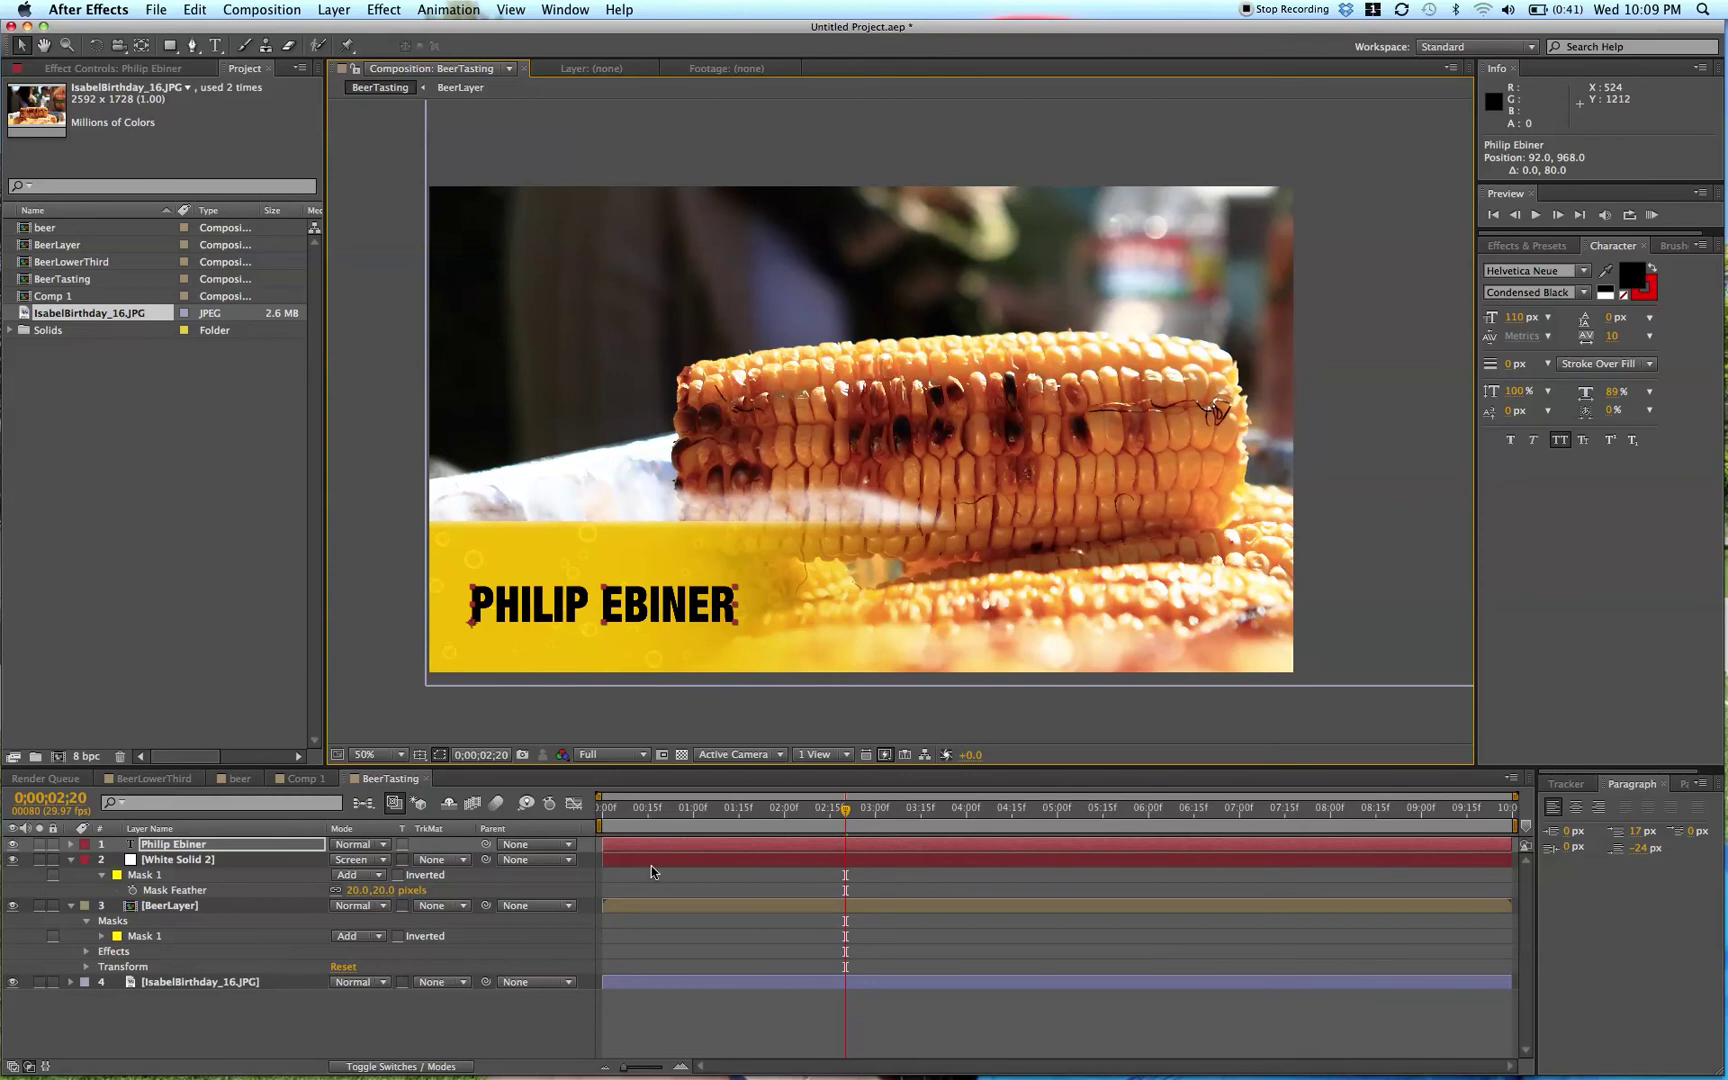
- Duplicate the name text layer, stack the two copies as separate lines, and change the lower line to "Online Instructor"
key(super+v)
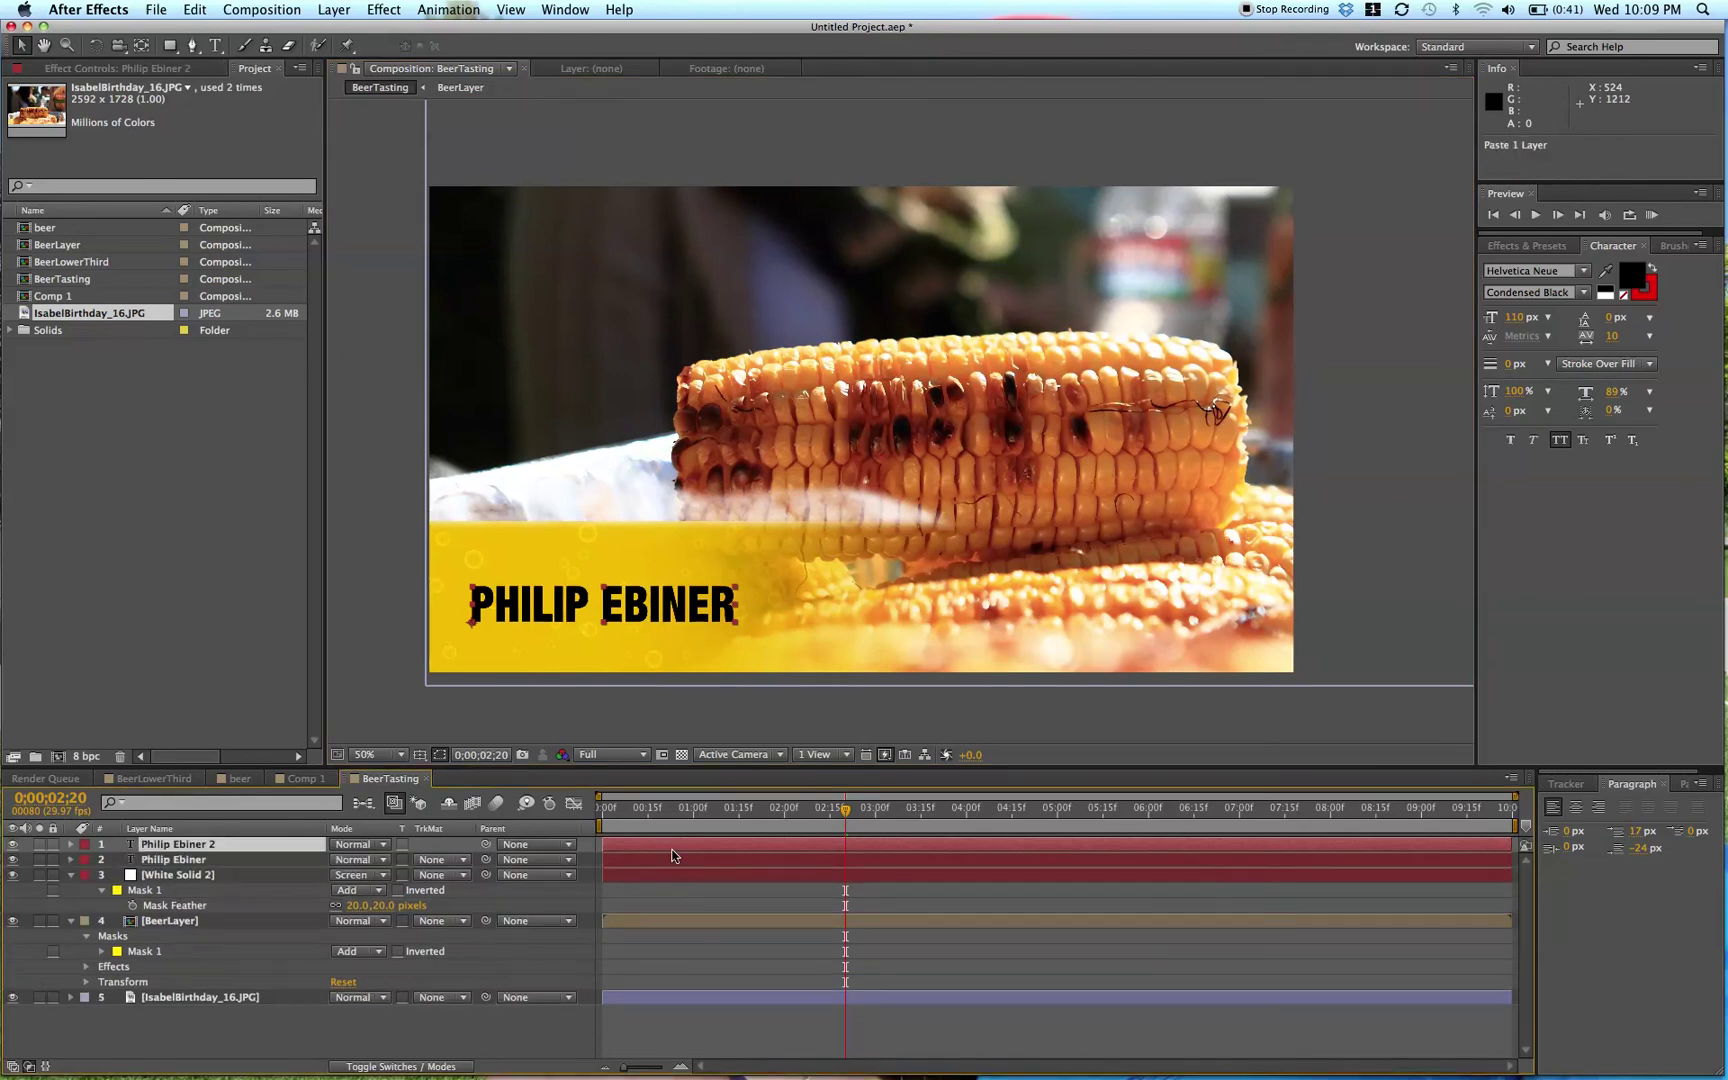
mouse_move(686, 607)
mouse_down()
mouse_move(686, 582)
mouse_move(684, 628)
mouse_up()
double_click(684, 628)
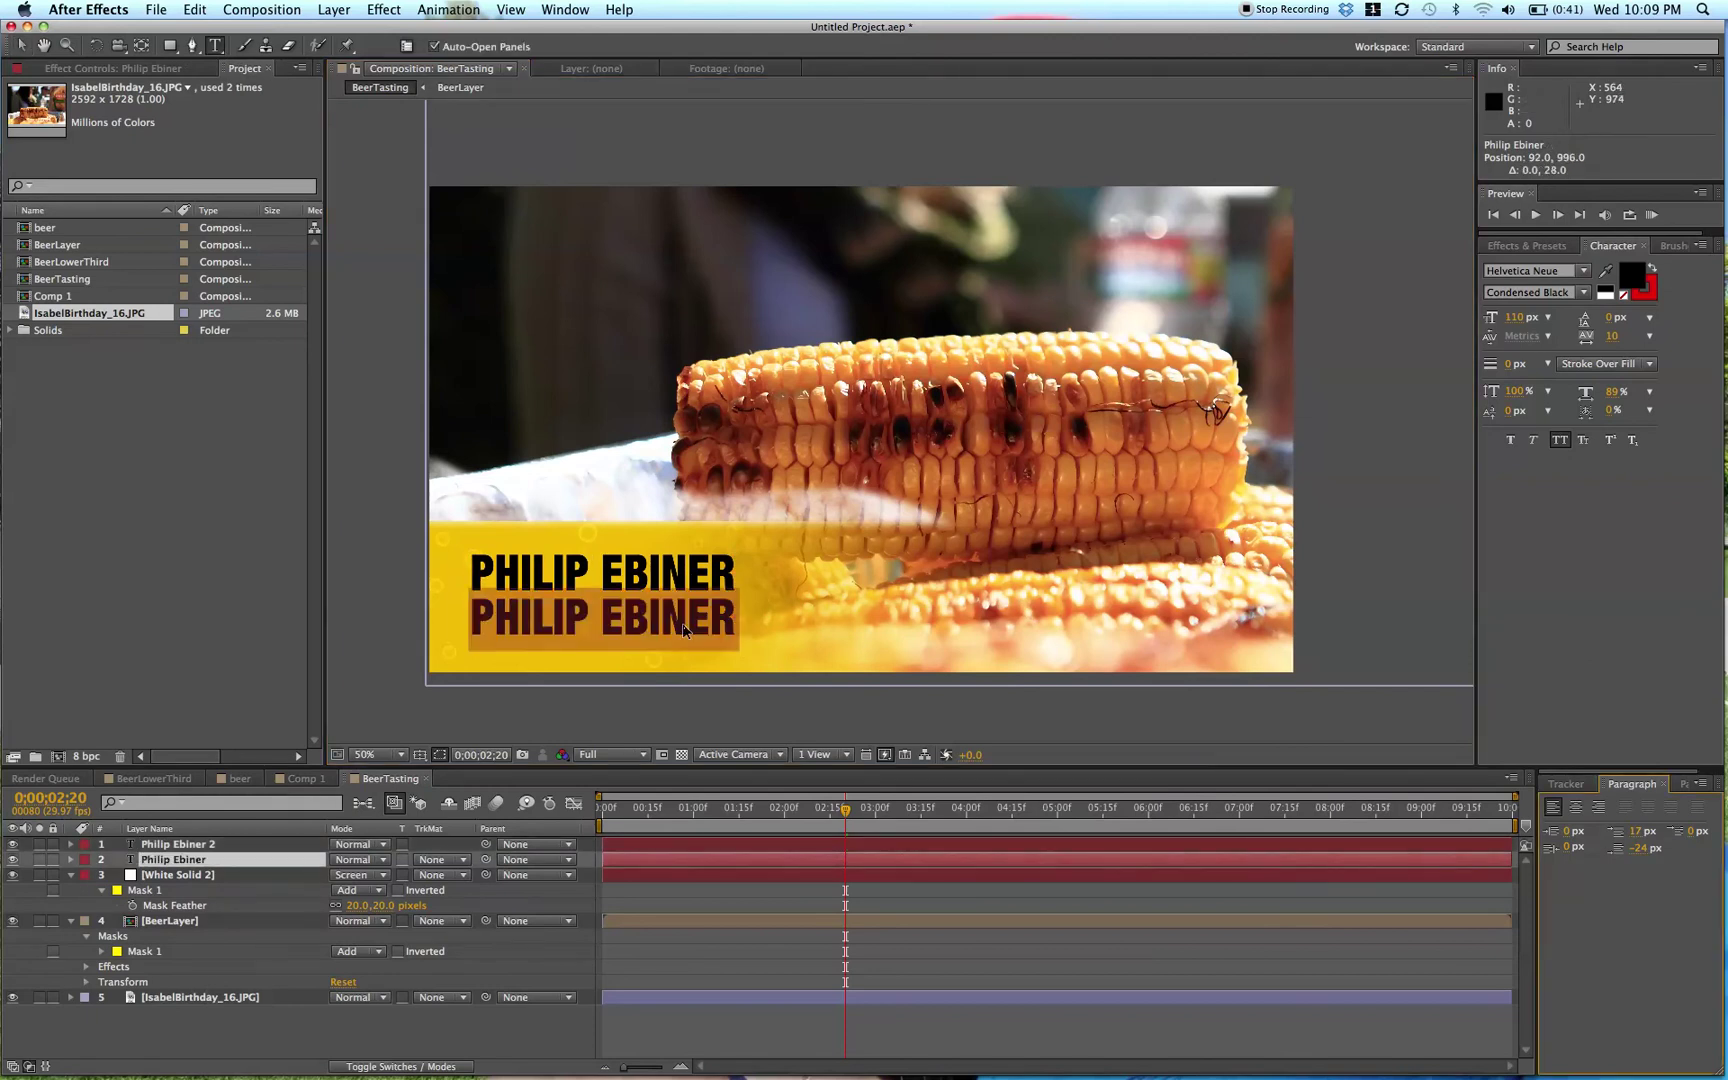
text(Online)
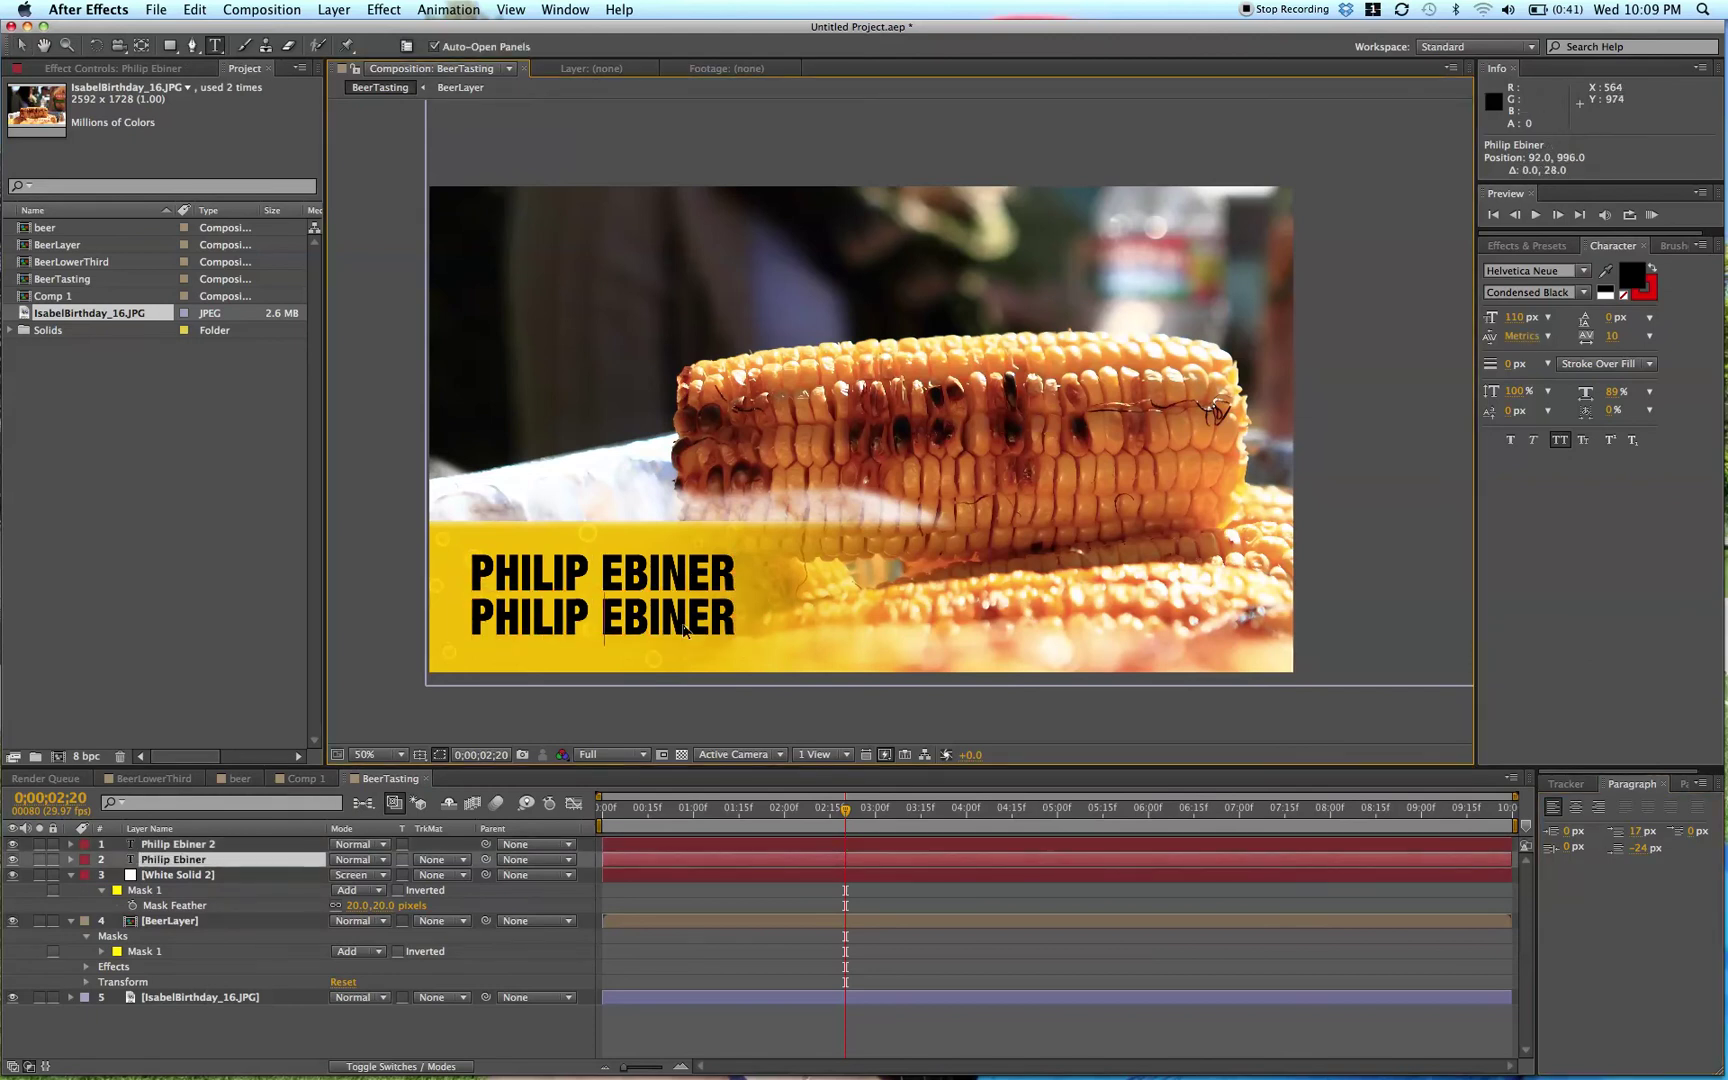
text( Instructor)
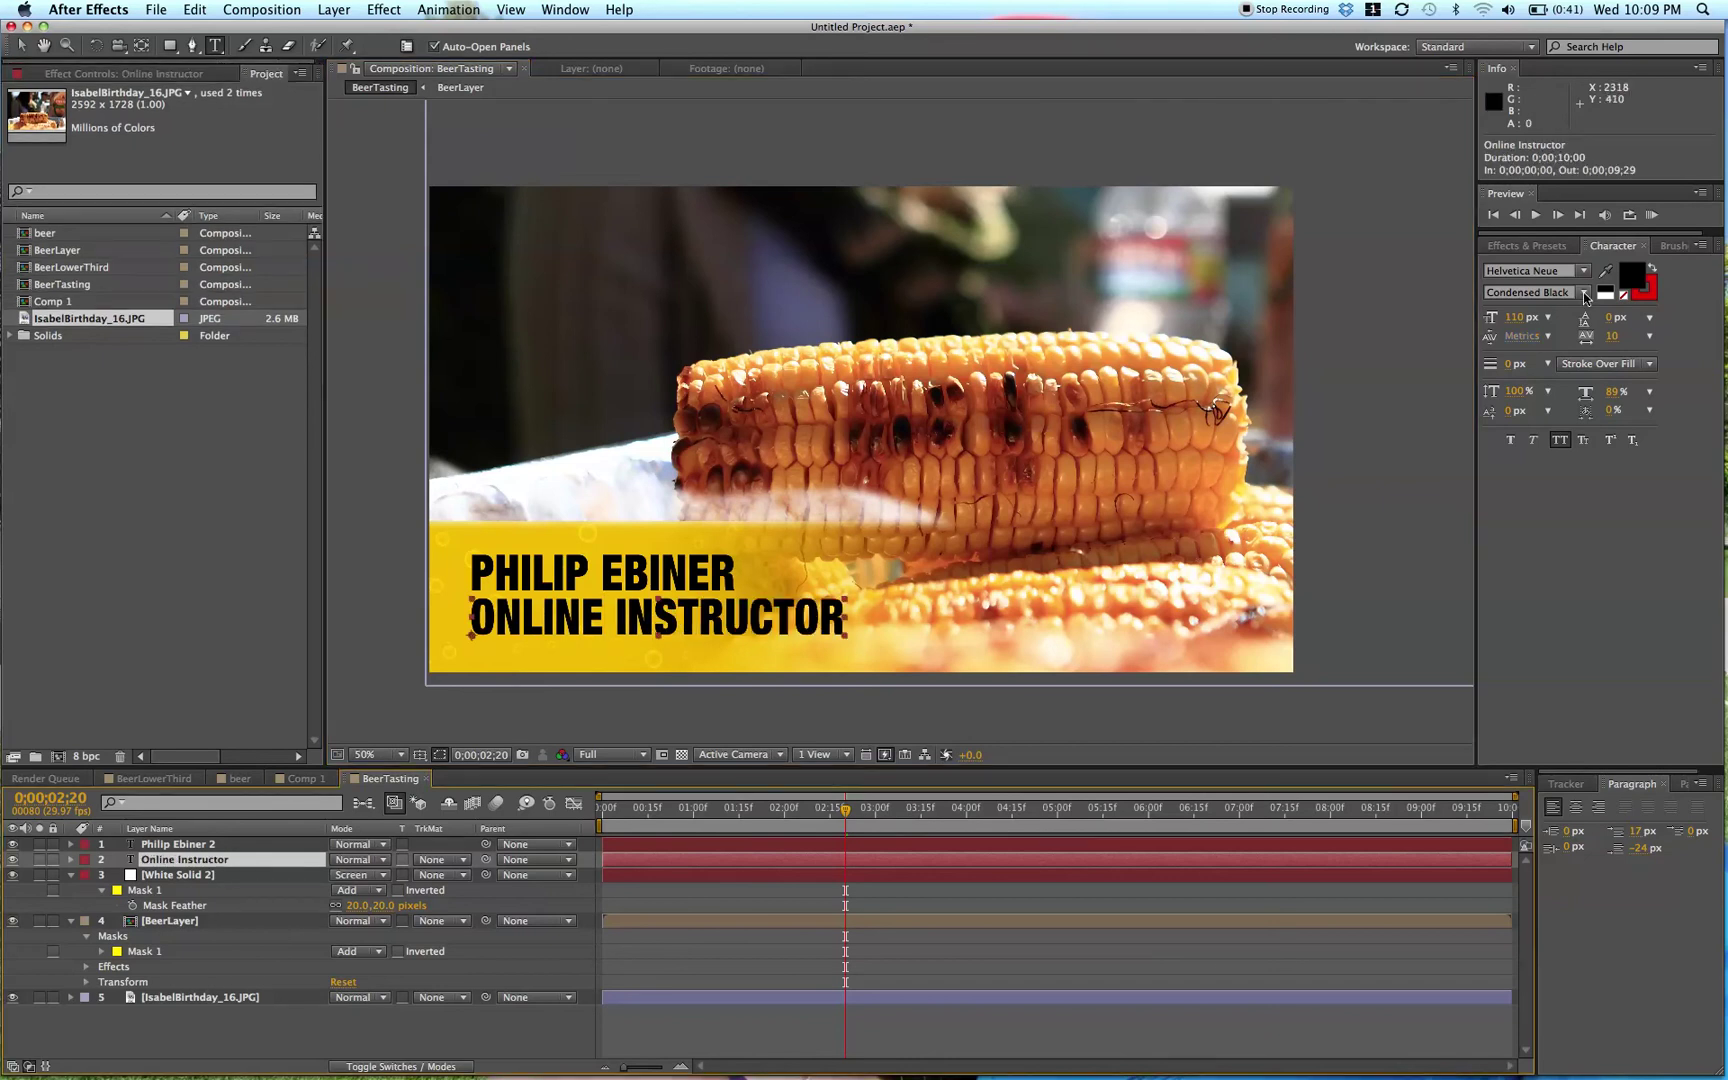
- Set the "Online Instructor" text to Bold Italic at 85 px with All Caps turned off
click(1584, 292)
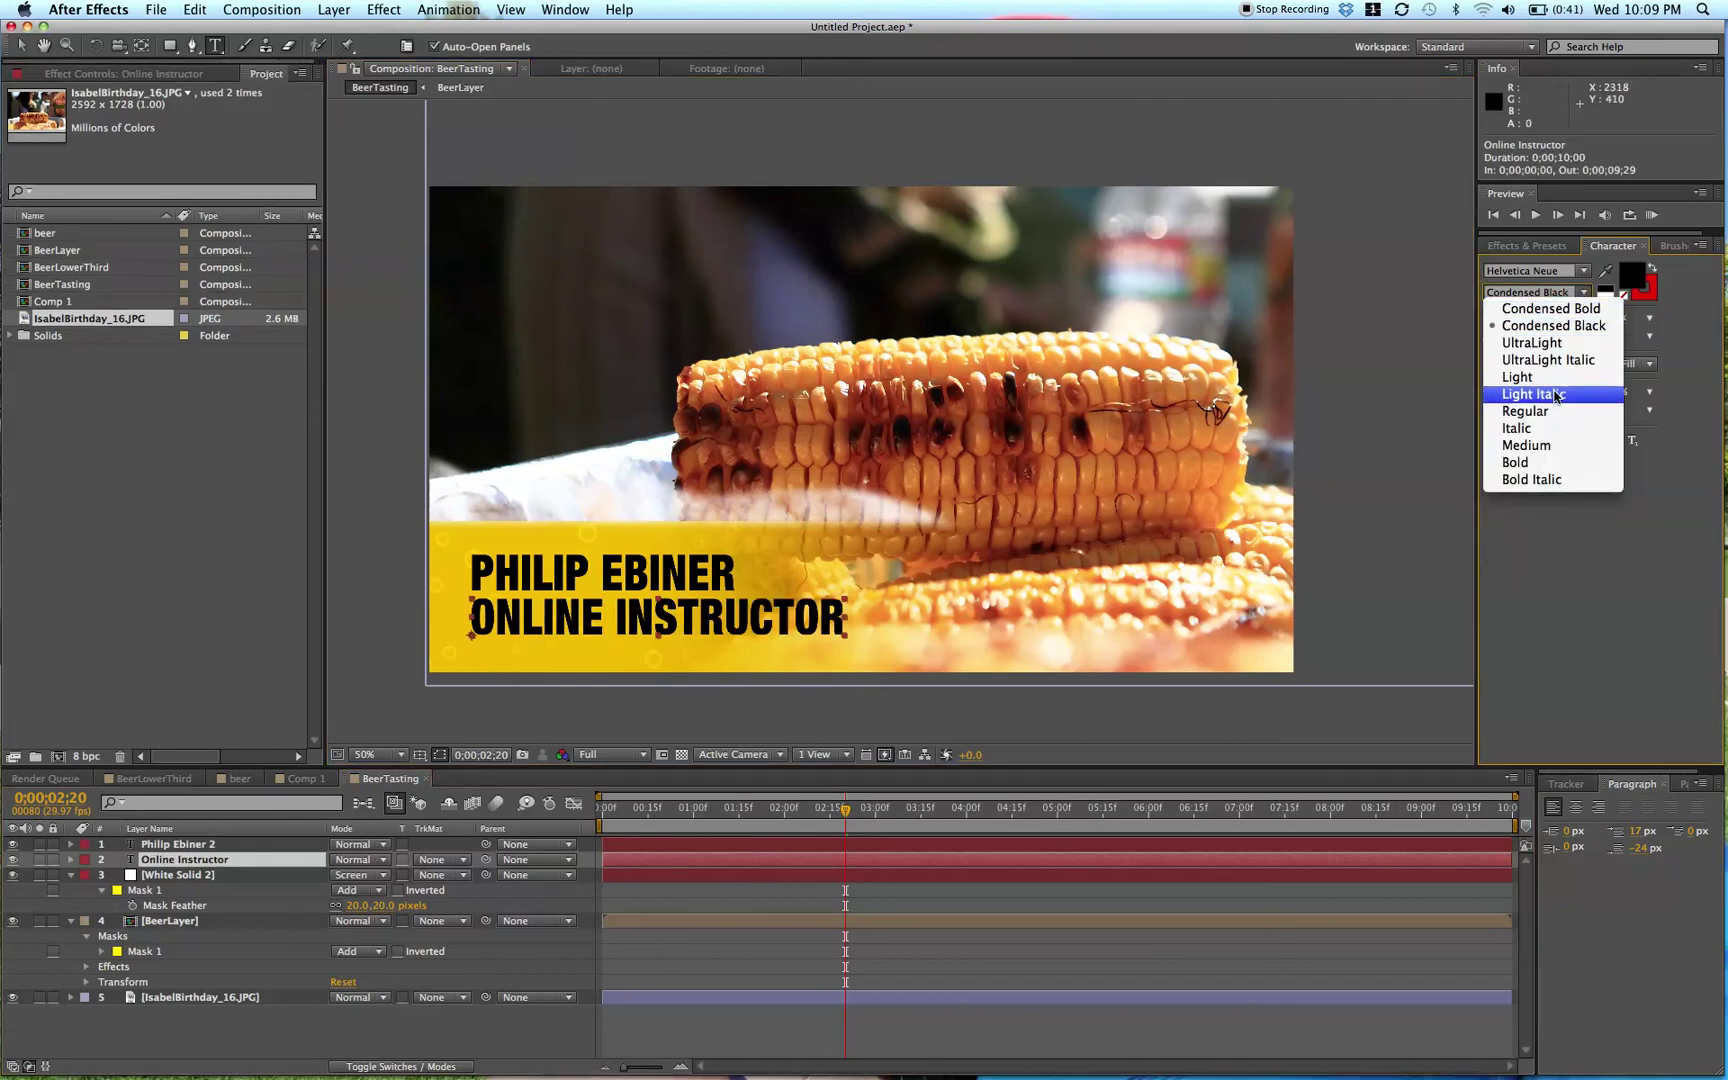
click(1527, 480)
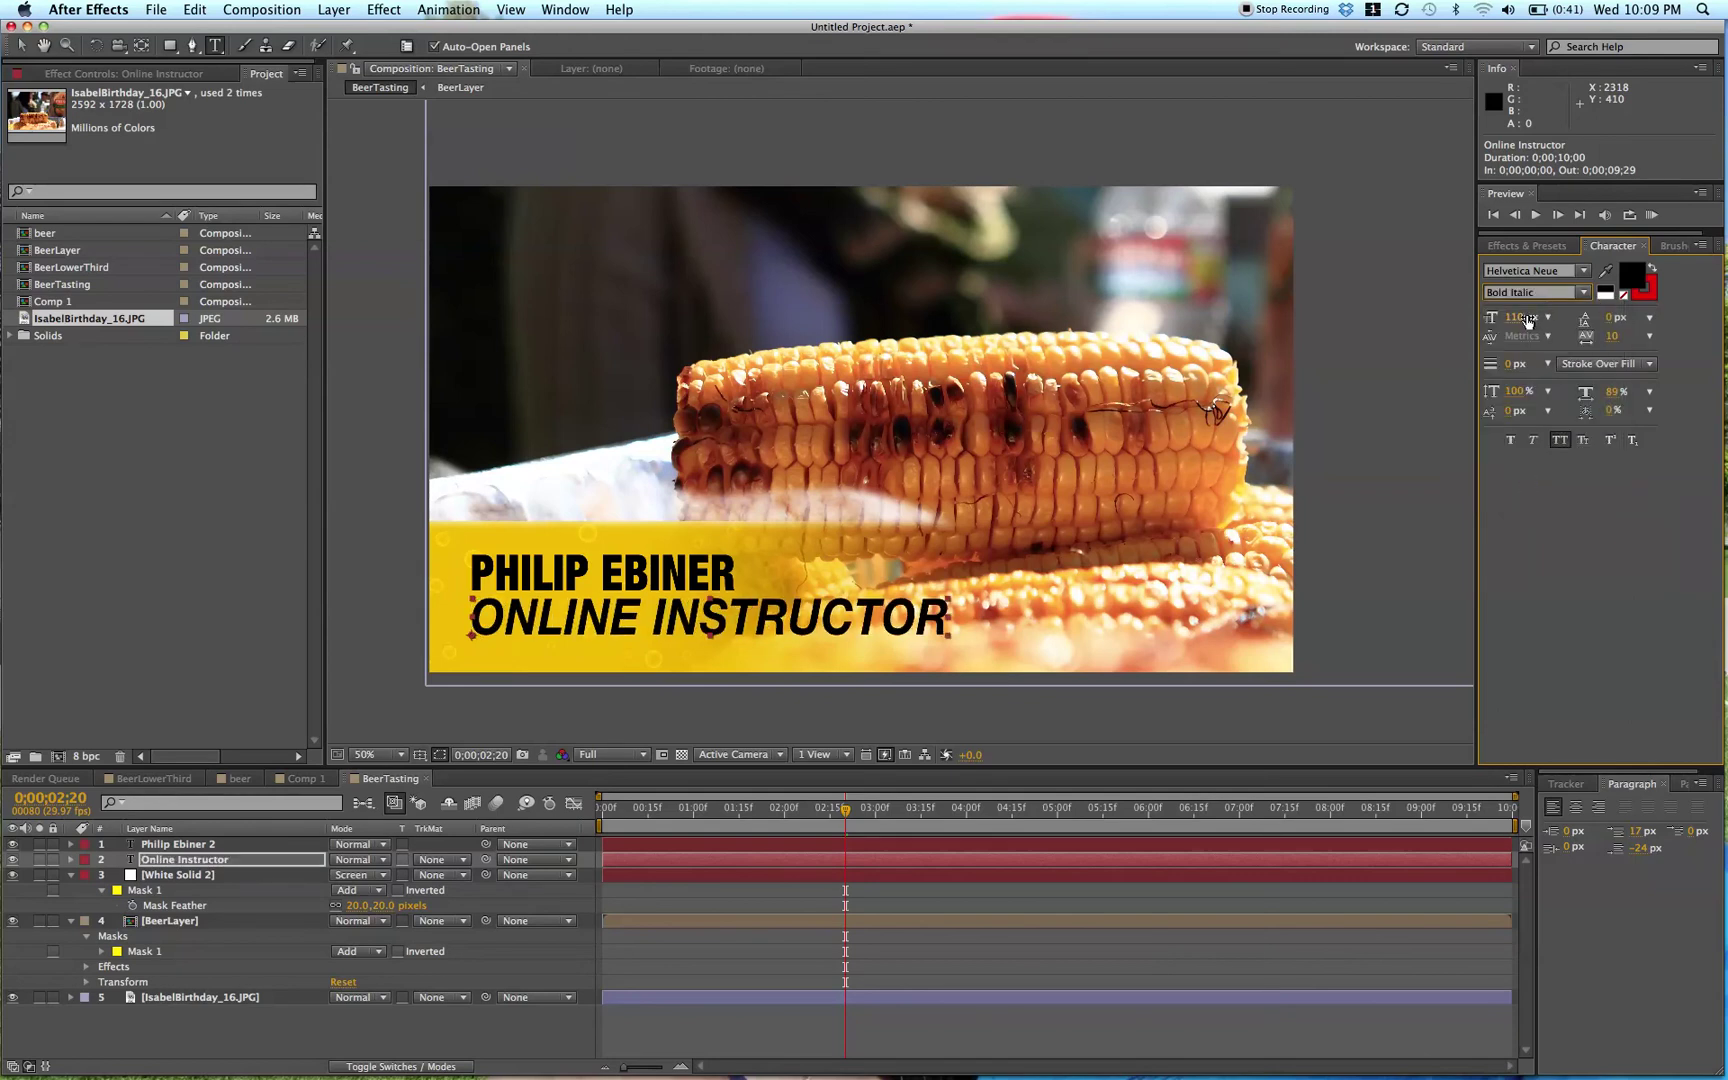
click(1559, 441)
mouse_move(1502, 321)
mouse_down()
mouse_move(1550, 318)
mouse_move(1534, 318)
mouse_up()
- Enlarge the name text to 137 px and nudge it down to position 92, 918
click(764, 846)
key(v)
click(580, 570)
key(shift+Down)
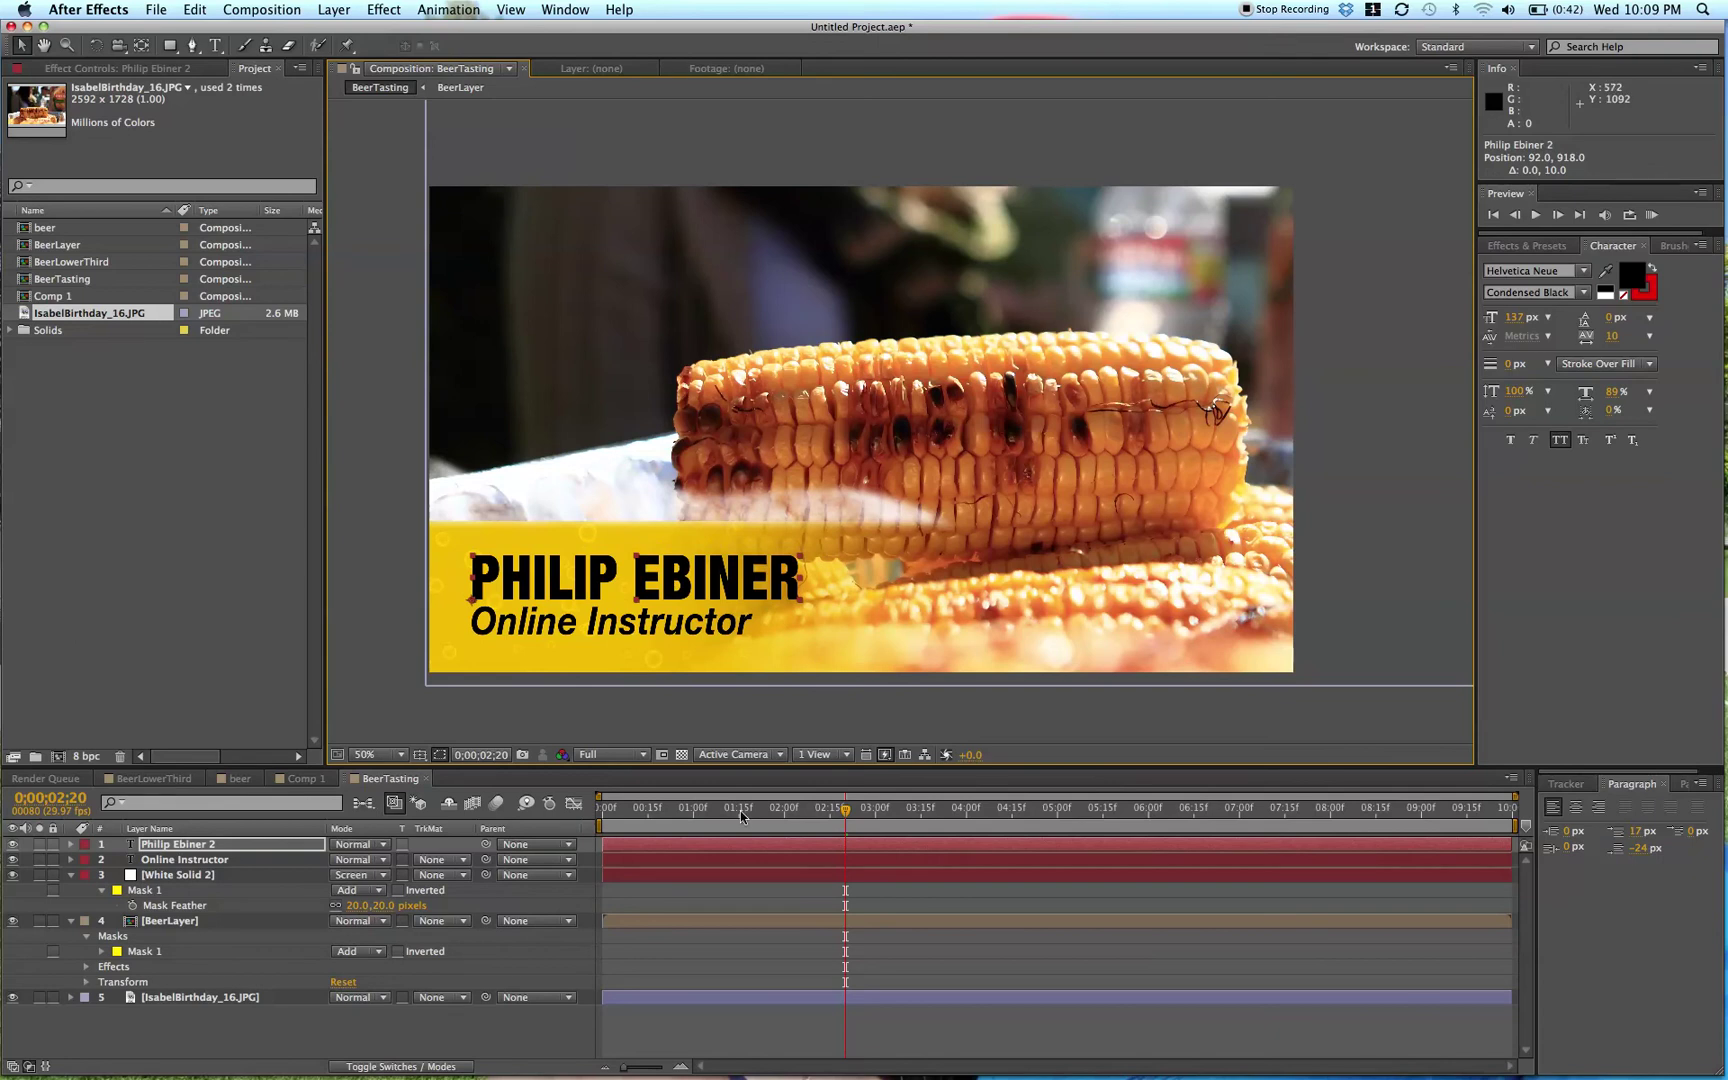
- Collapse the expanded properties of White Solid 2 and BeerLayer in the timeline
click(710, 904)
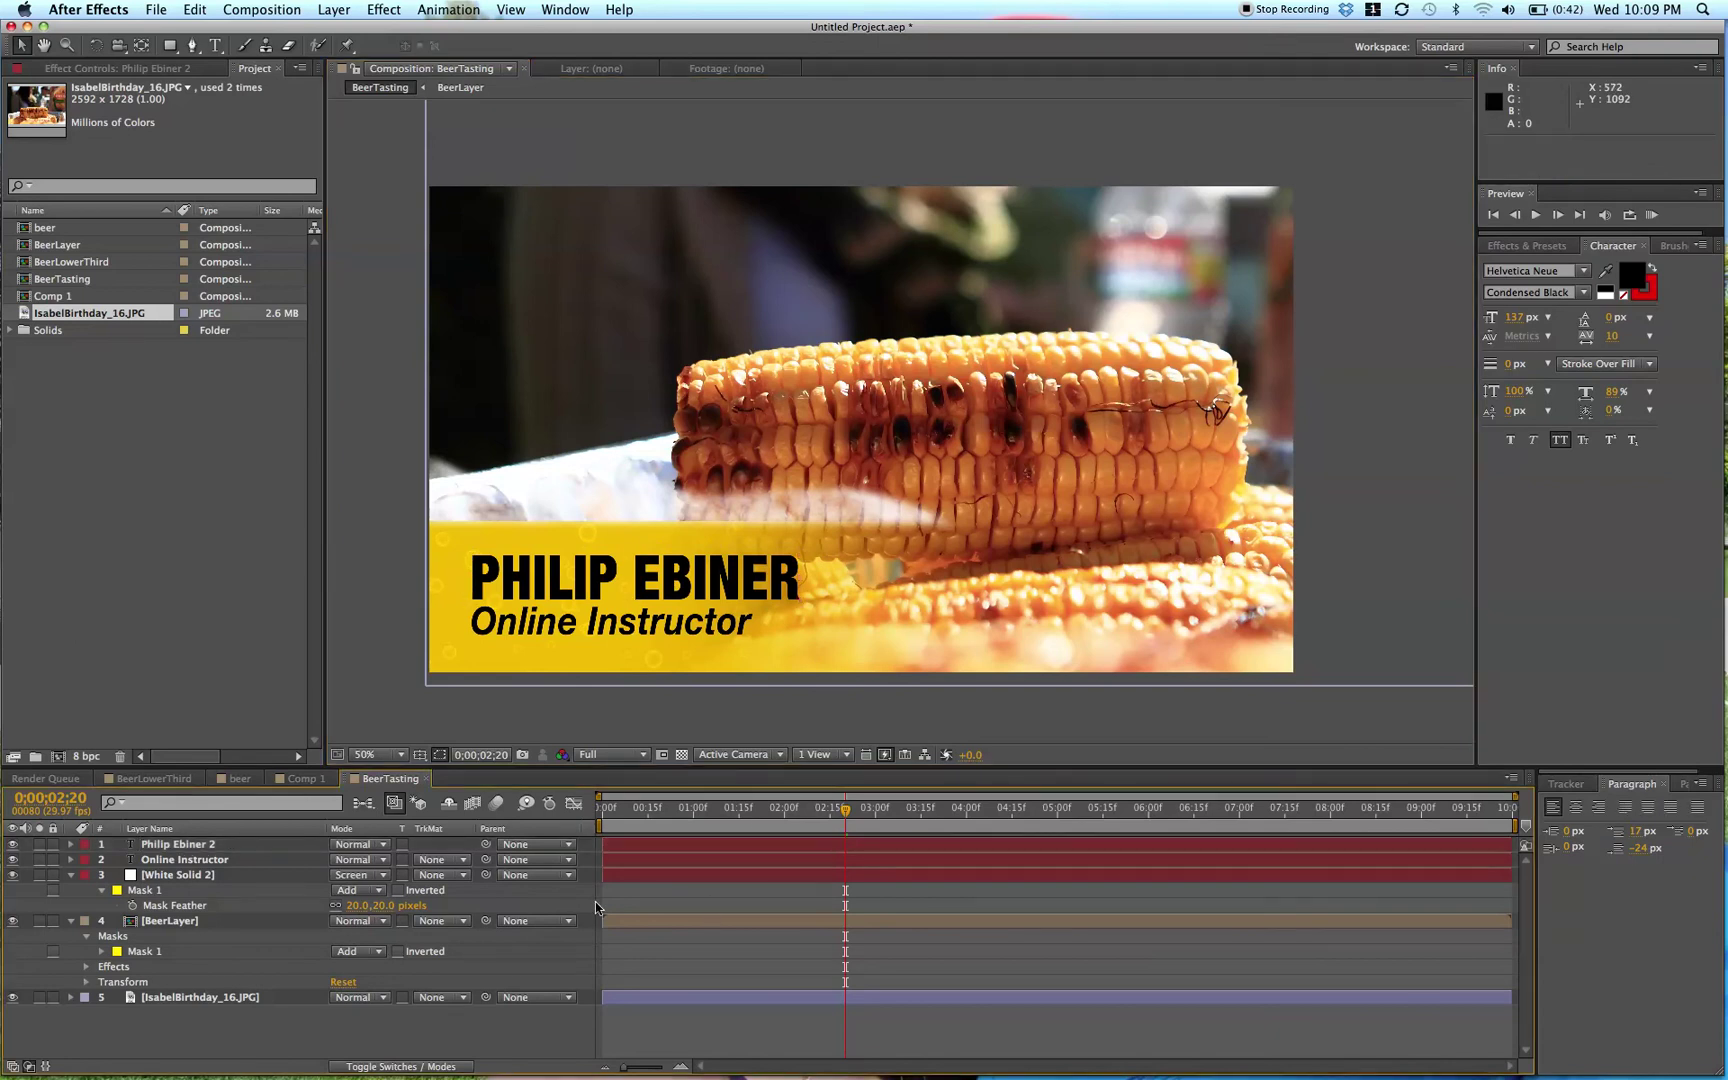
click(660, 847)
key(super+Down)
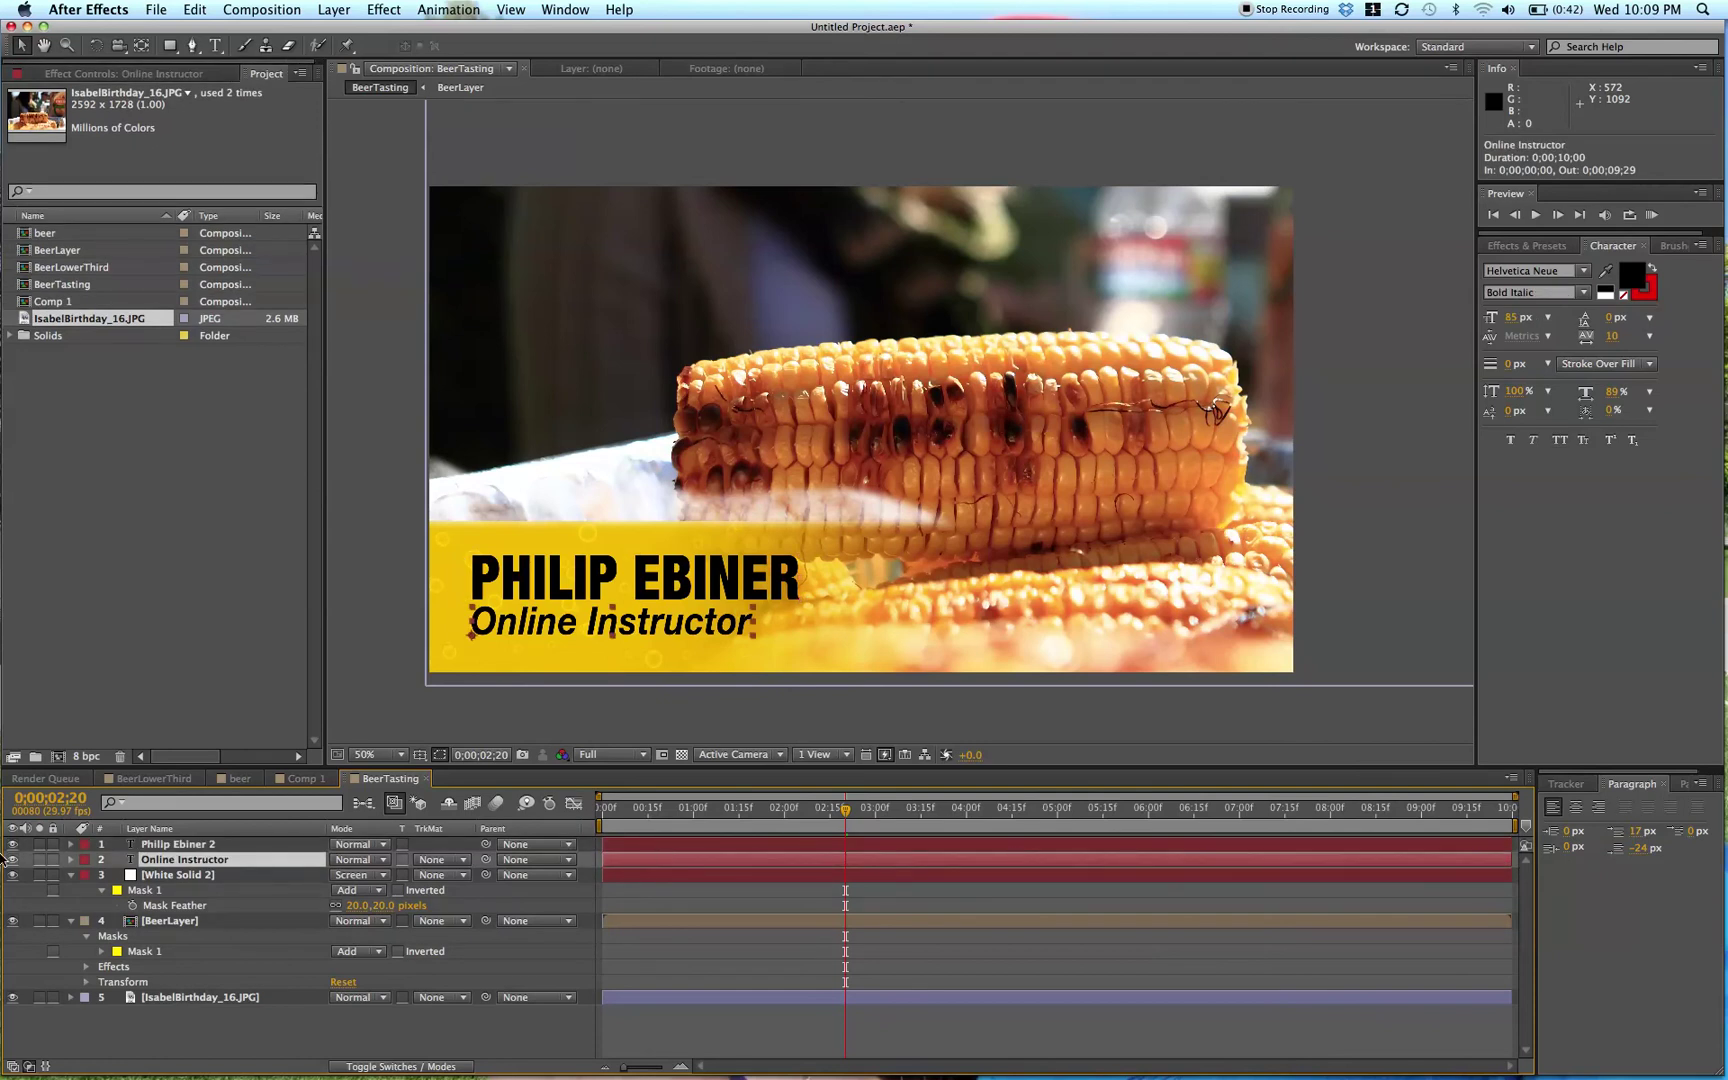
key(super+shift+a)
click(71, 876)
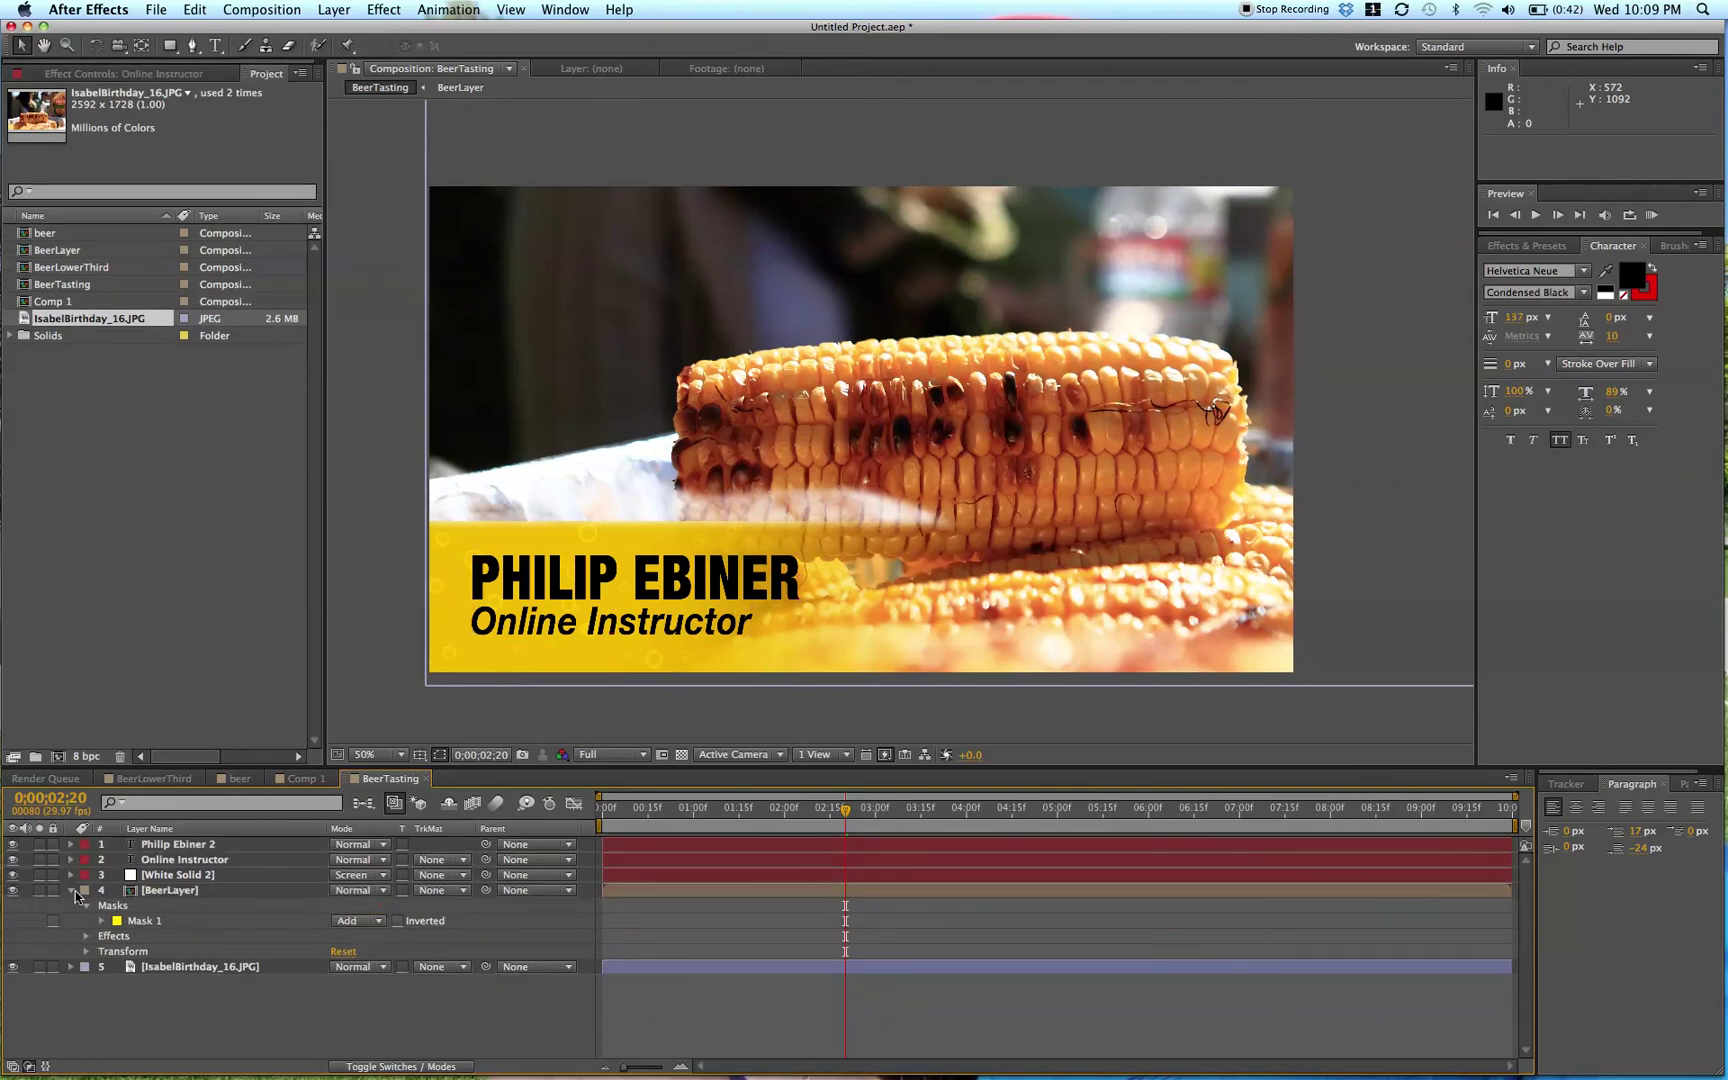
click(72, 890)
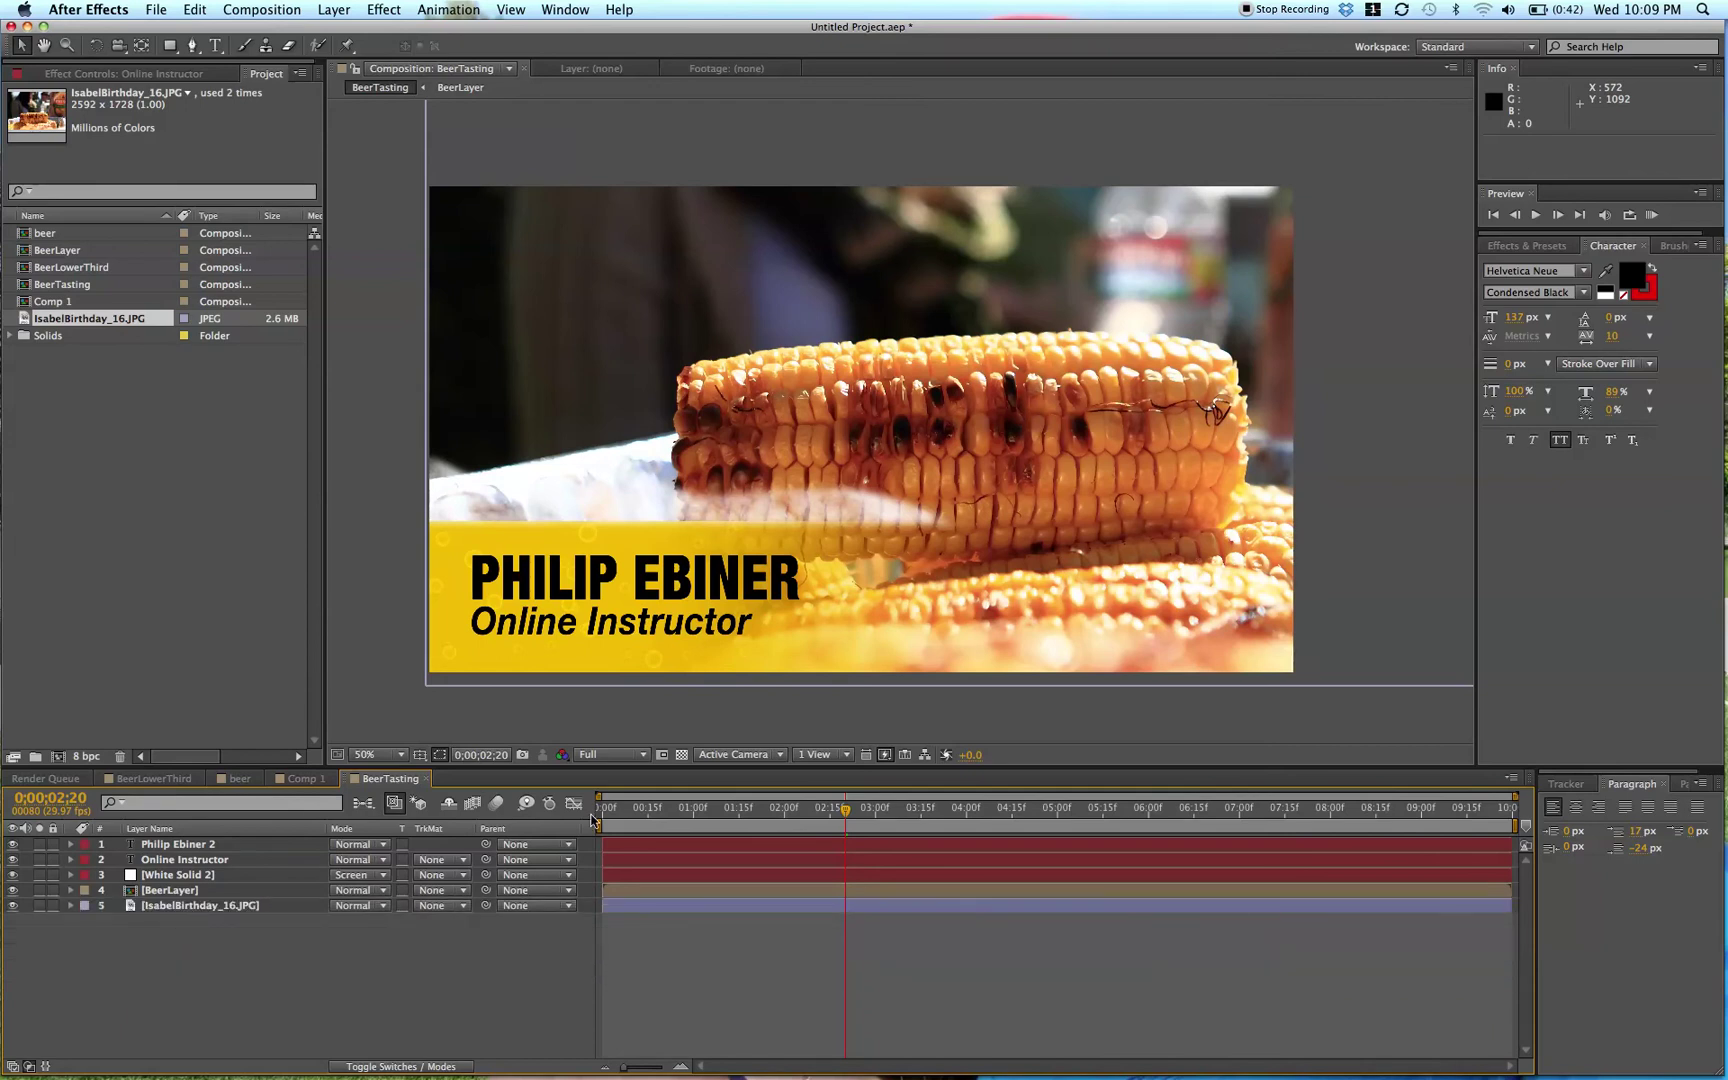
- Parent both text layers and White Solid 2 to BeerLayer
click(630, 844)
shift+click(635, 873)
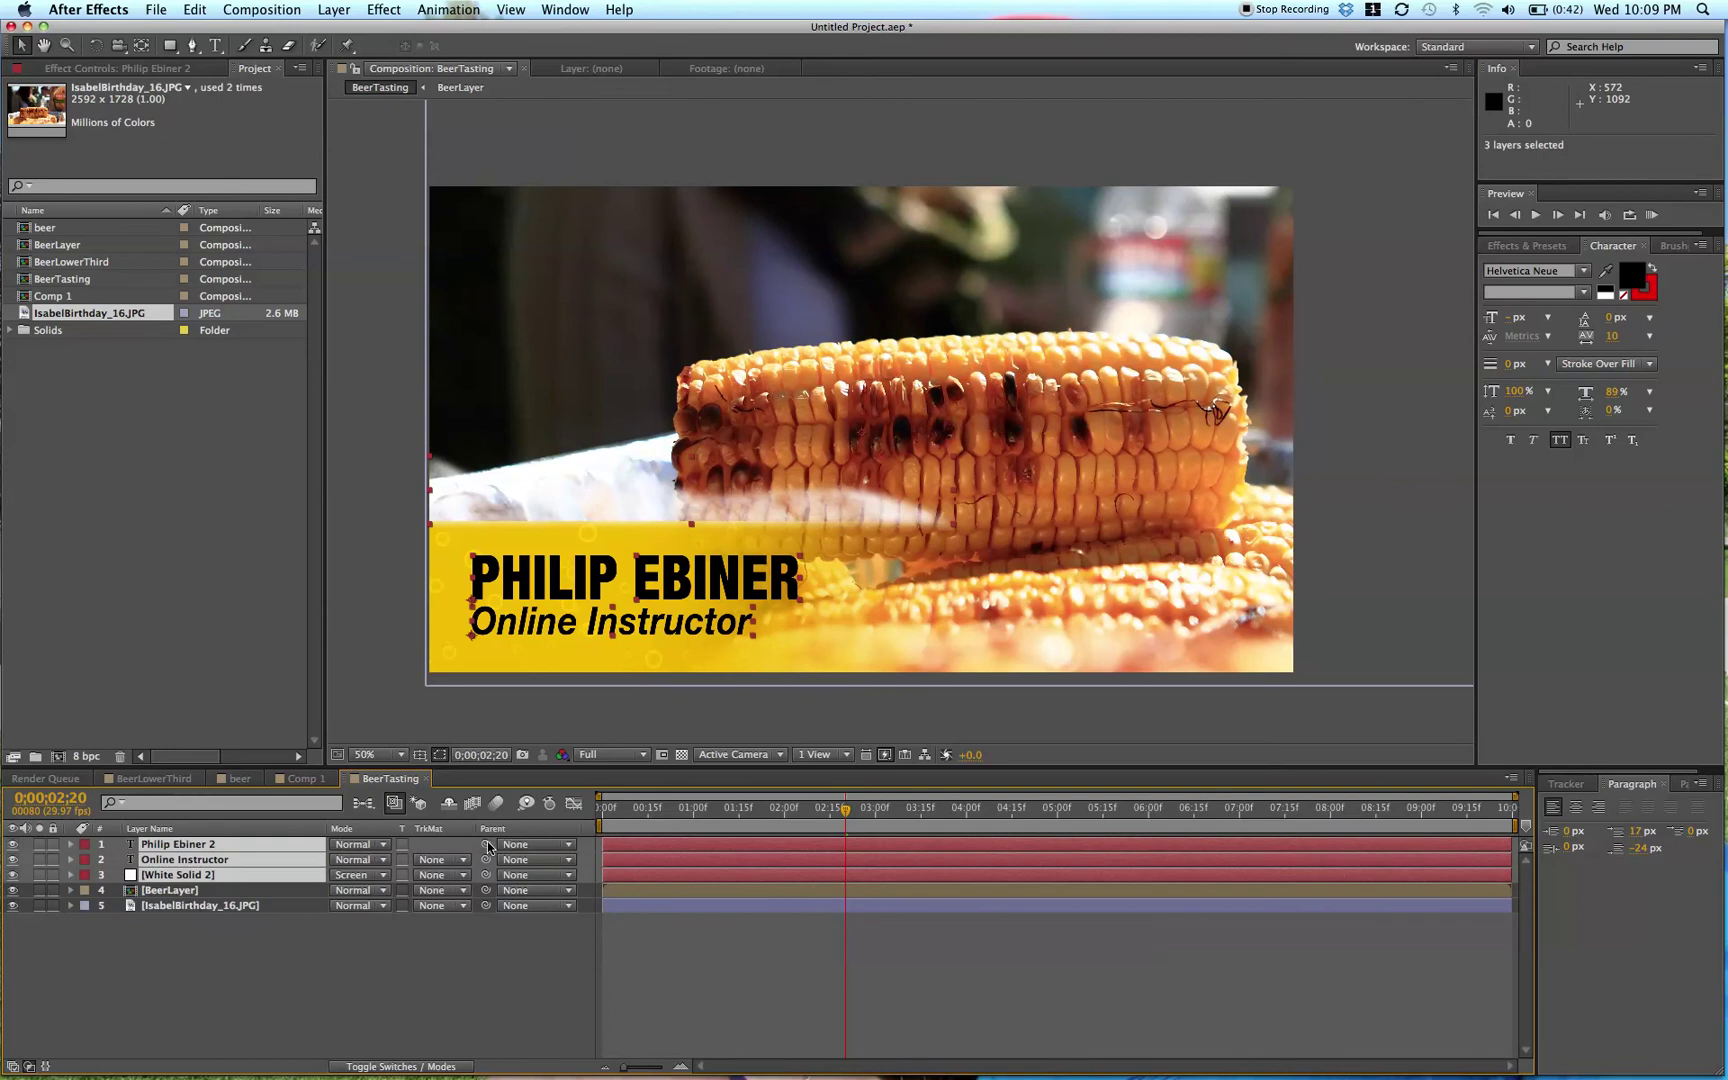
drag(484, 849, 174, 893)
click(838, 1018)
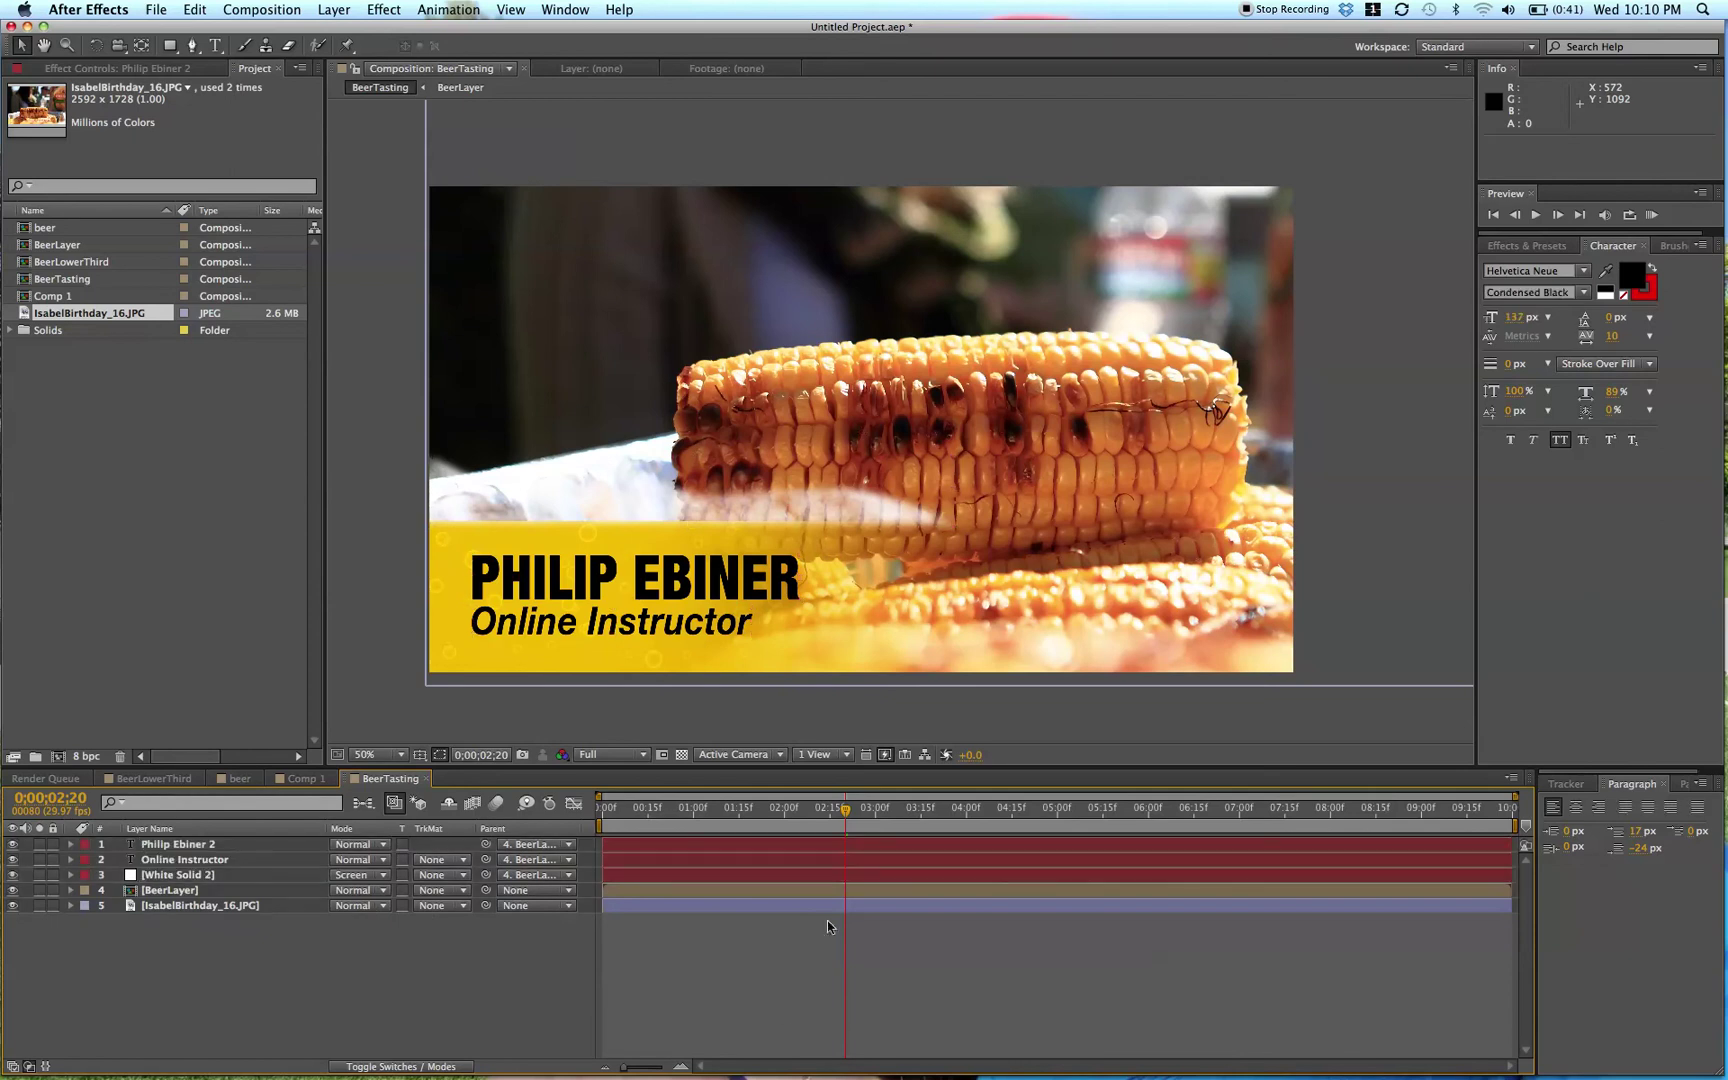
- Examine the beer's vertical overlay bars and White Solid 1's effects up close in the BeerLowerThird composition, and return to BeerTasting
click(369, 890)
key(Escape)
click(176, 778)
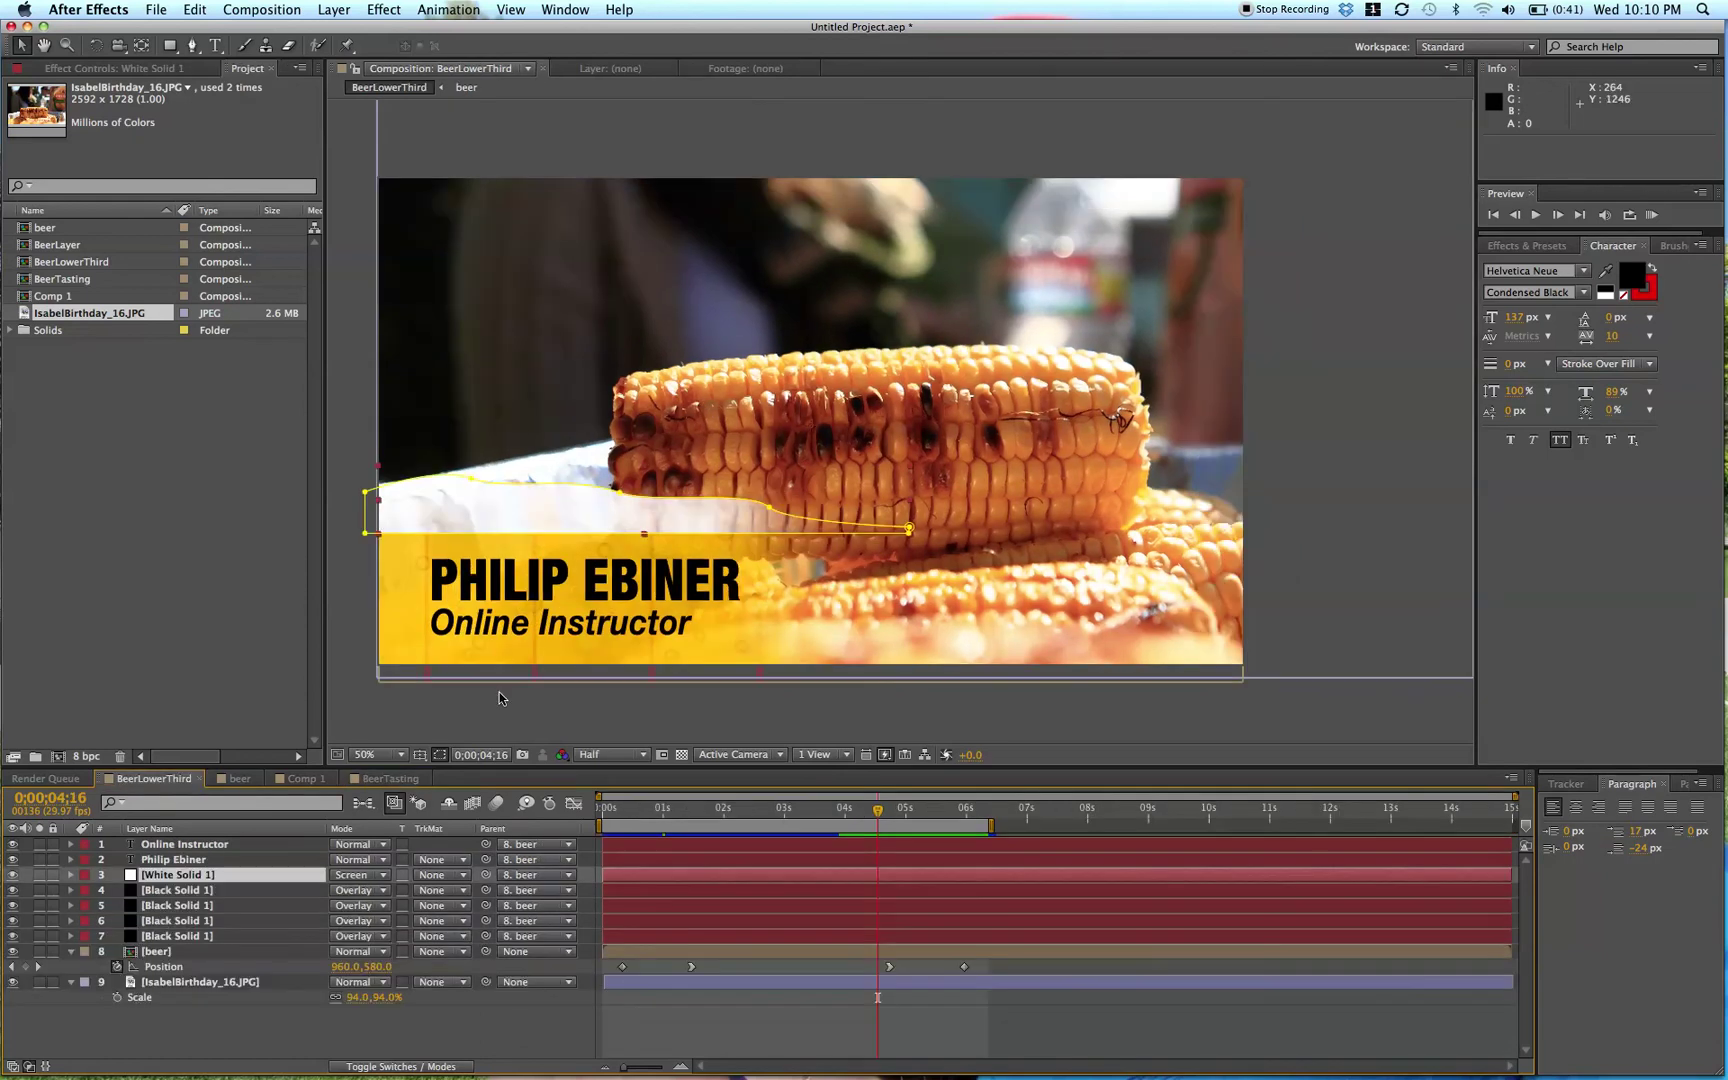
key(z)
click(467, 600)
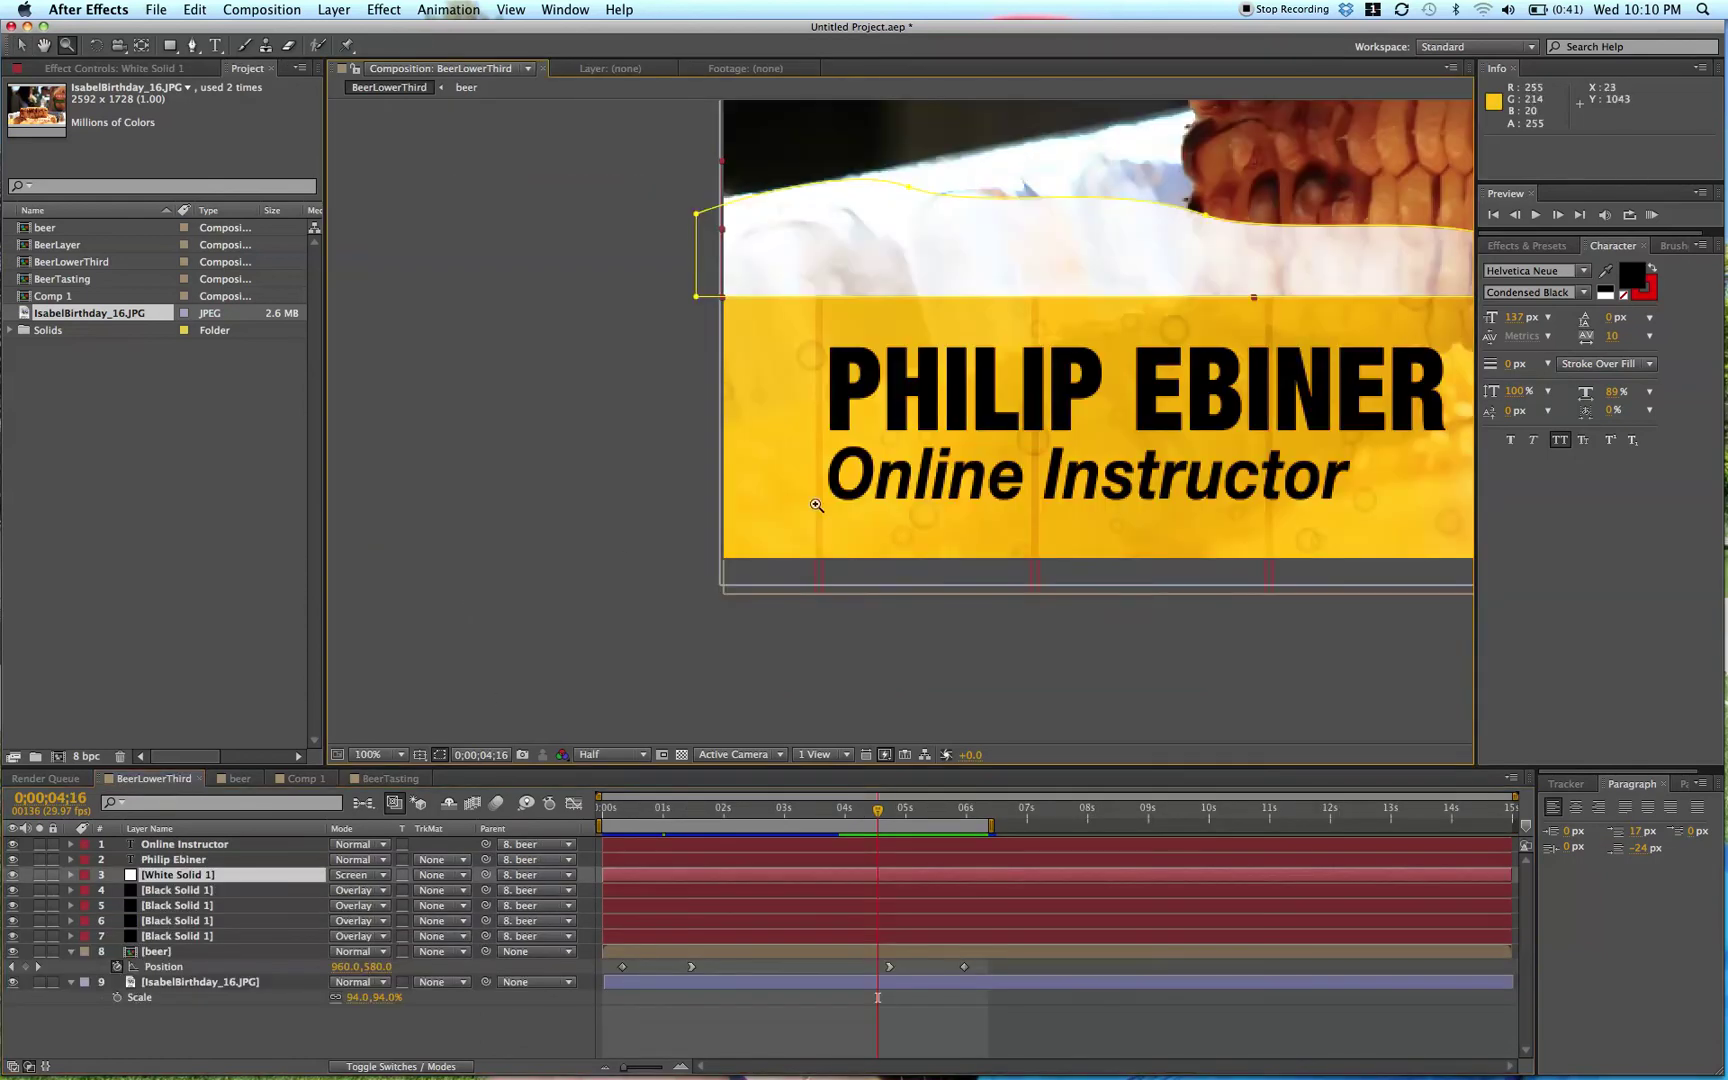
key(h)
drag(850, 300, 660, 430)
key(v)
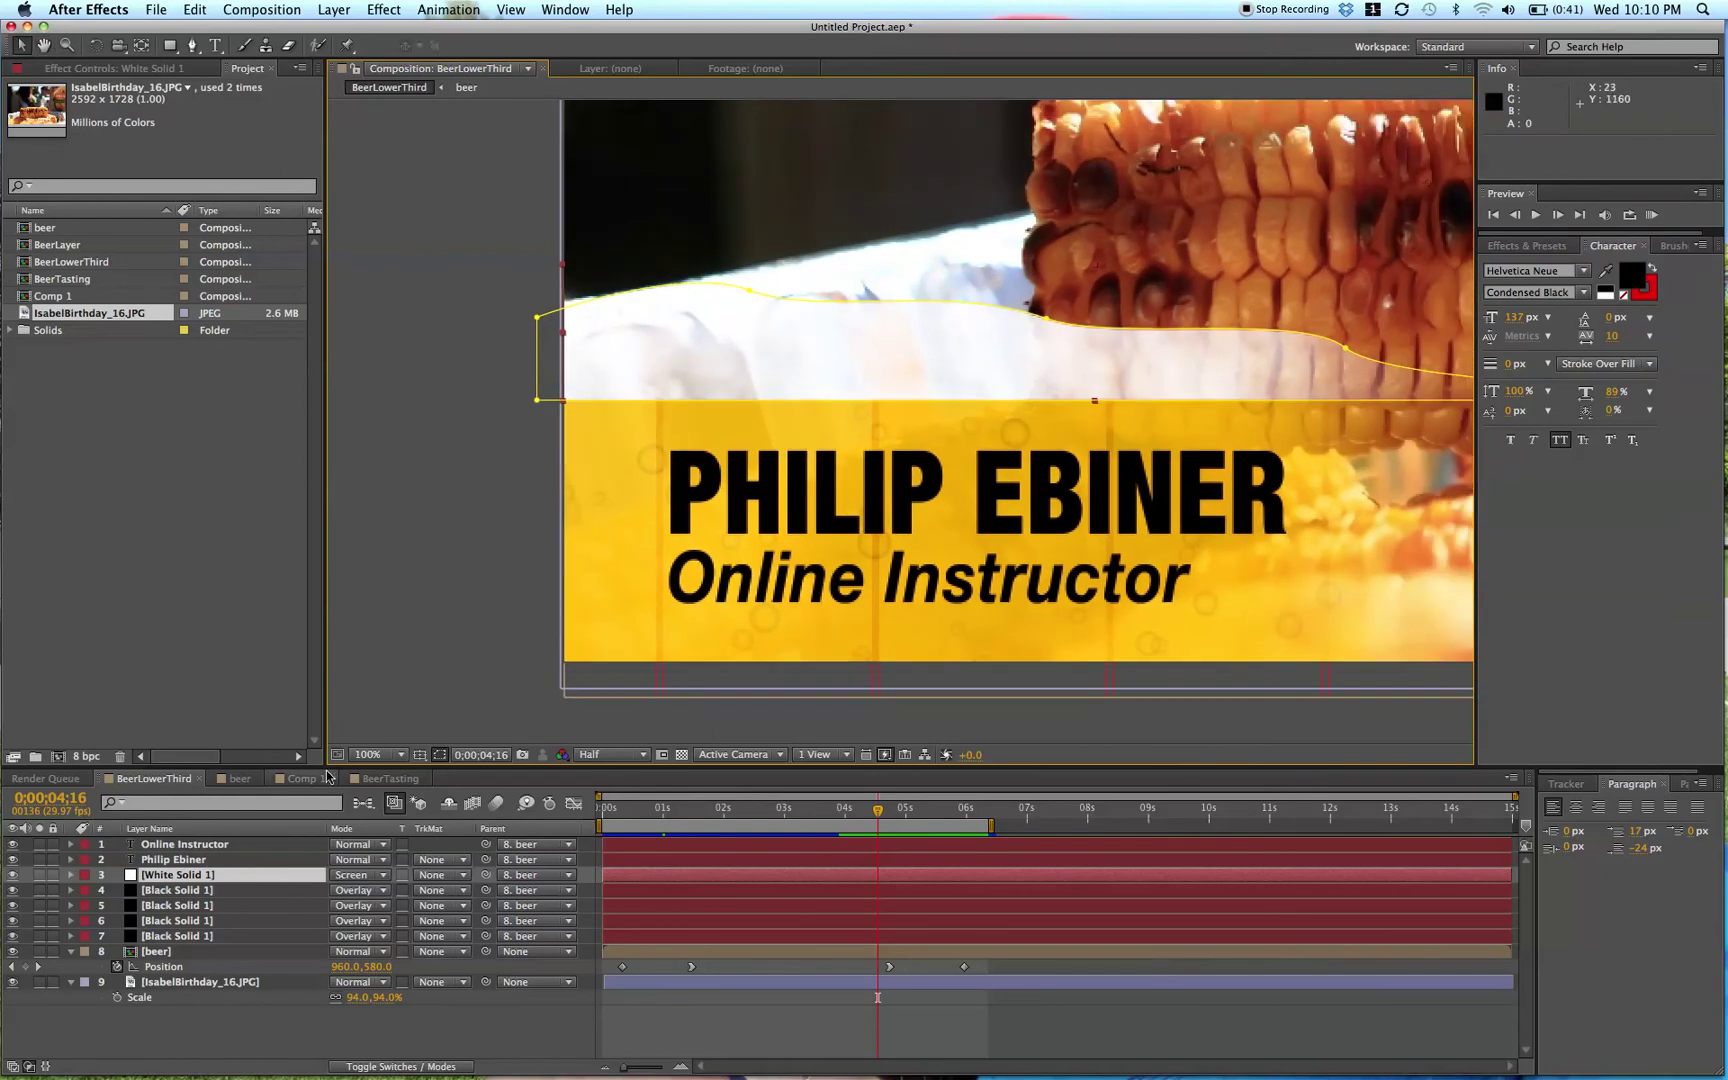
click(62, 68)
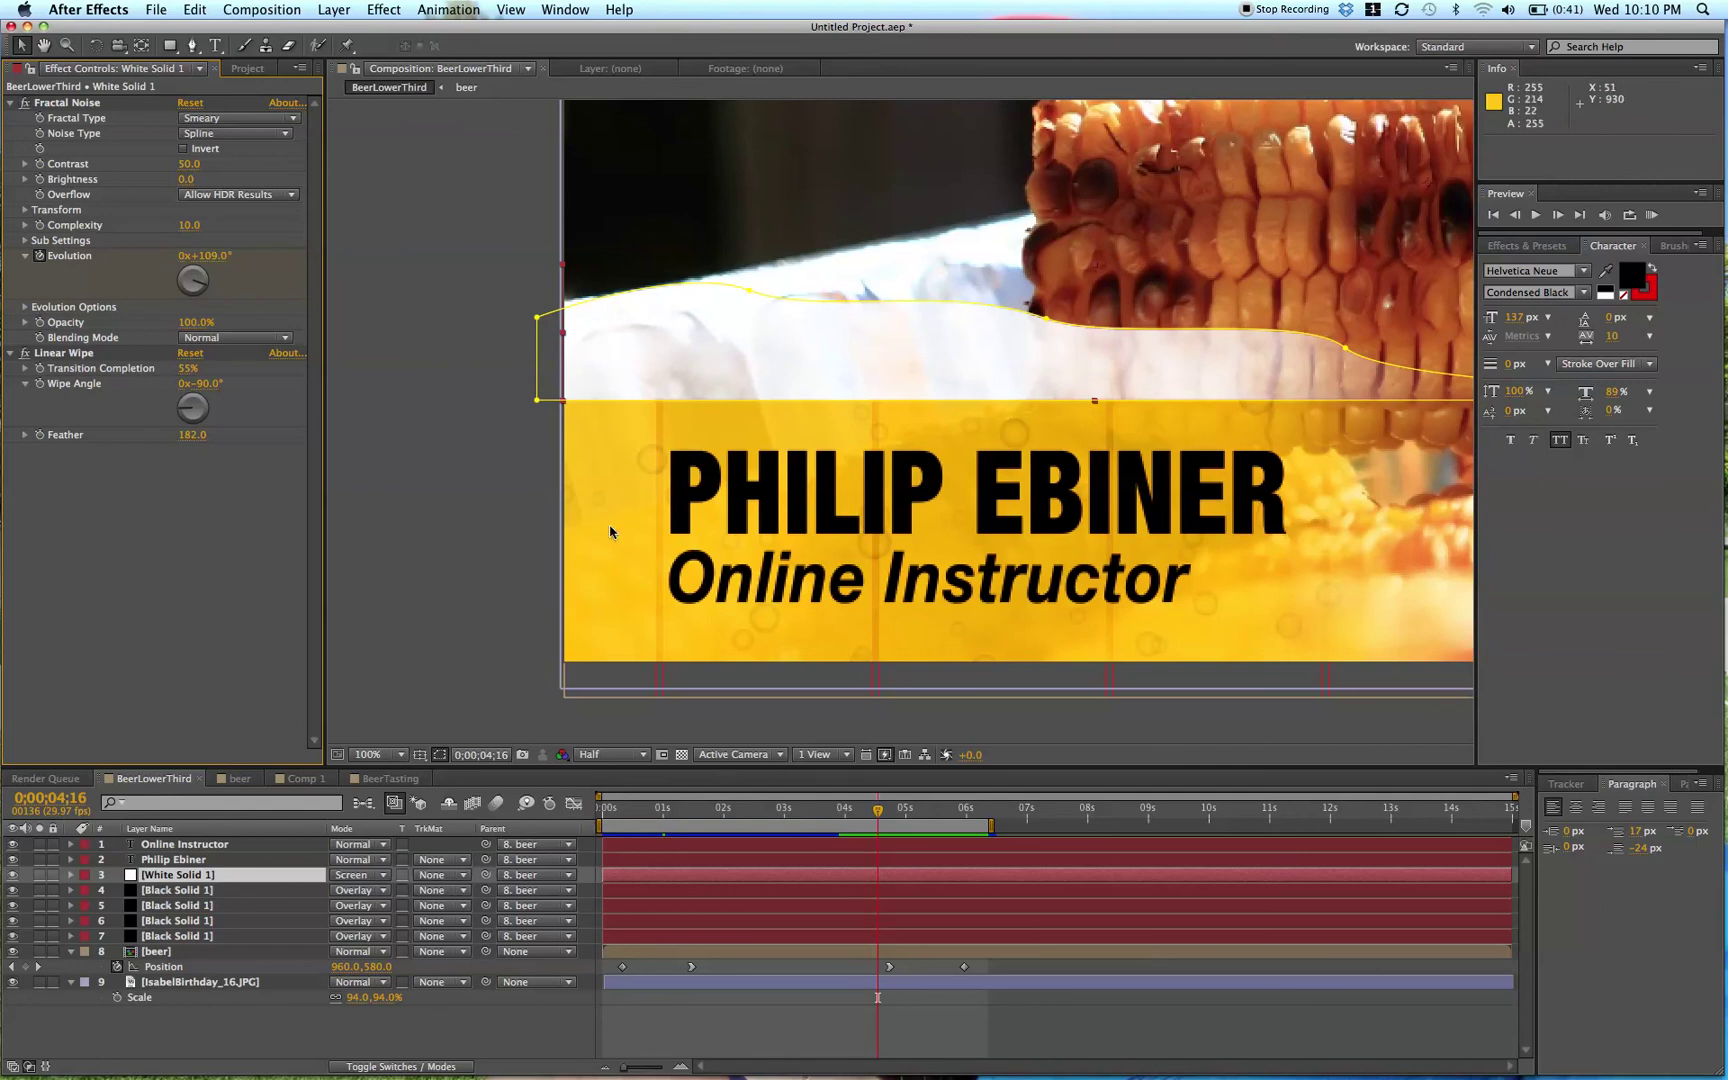
click(389, 797)
click(316, 271)
click(390, 778)
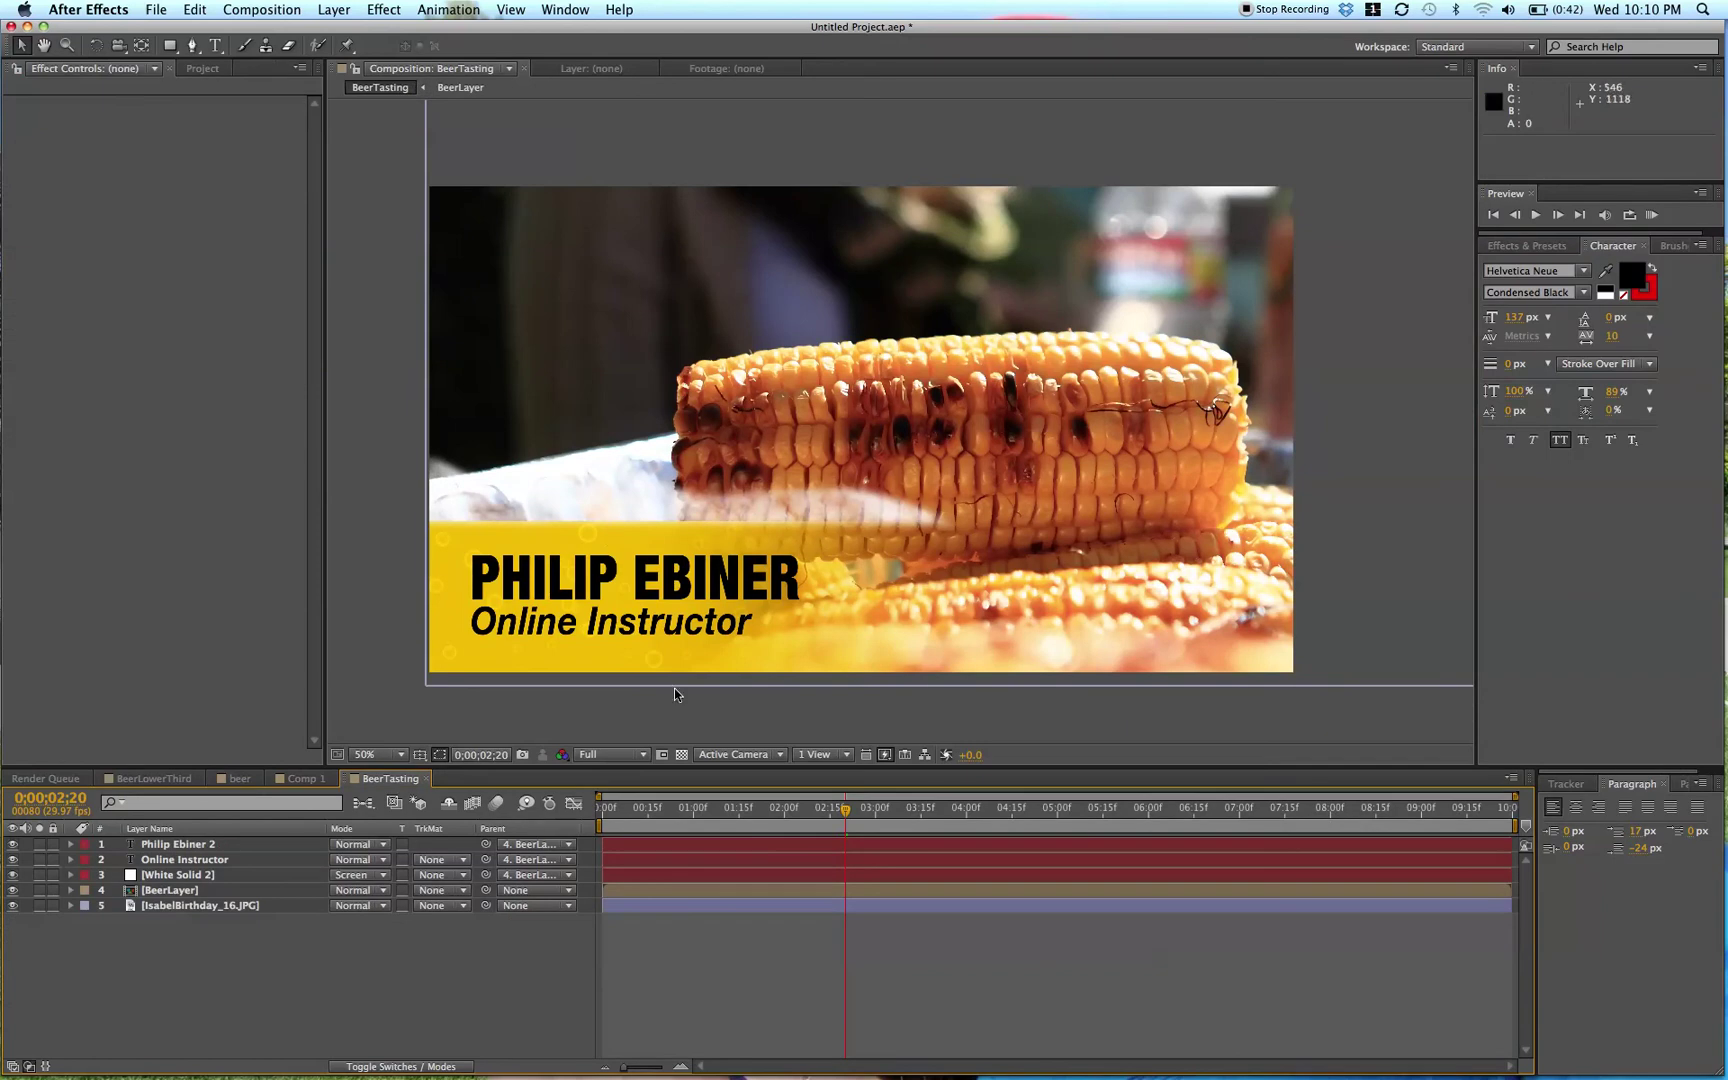
- Create a black (000000) solid layer measuring 1920 x 1080 px in BeerTasting
click(283, 9)
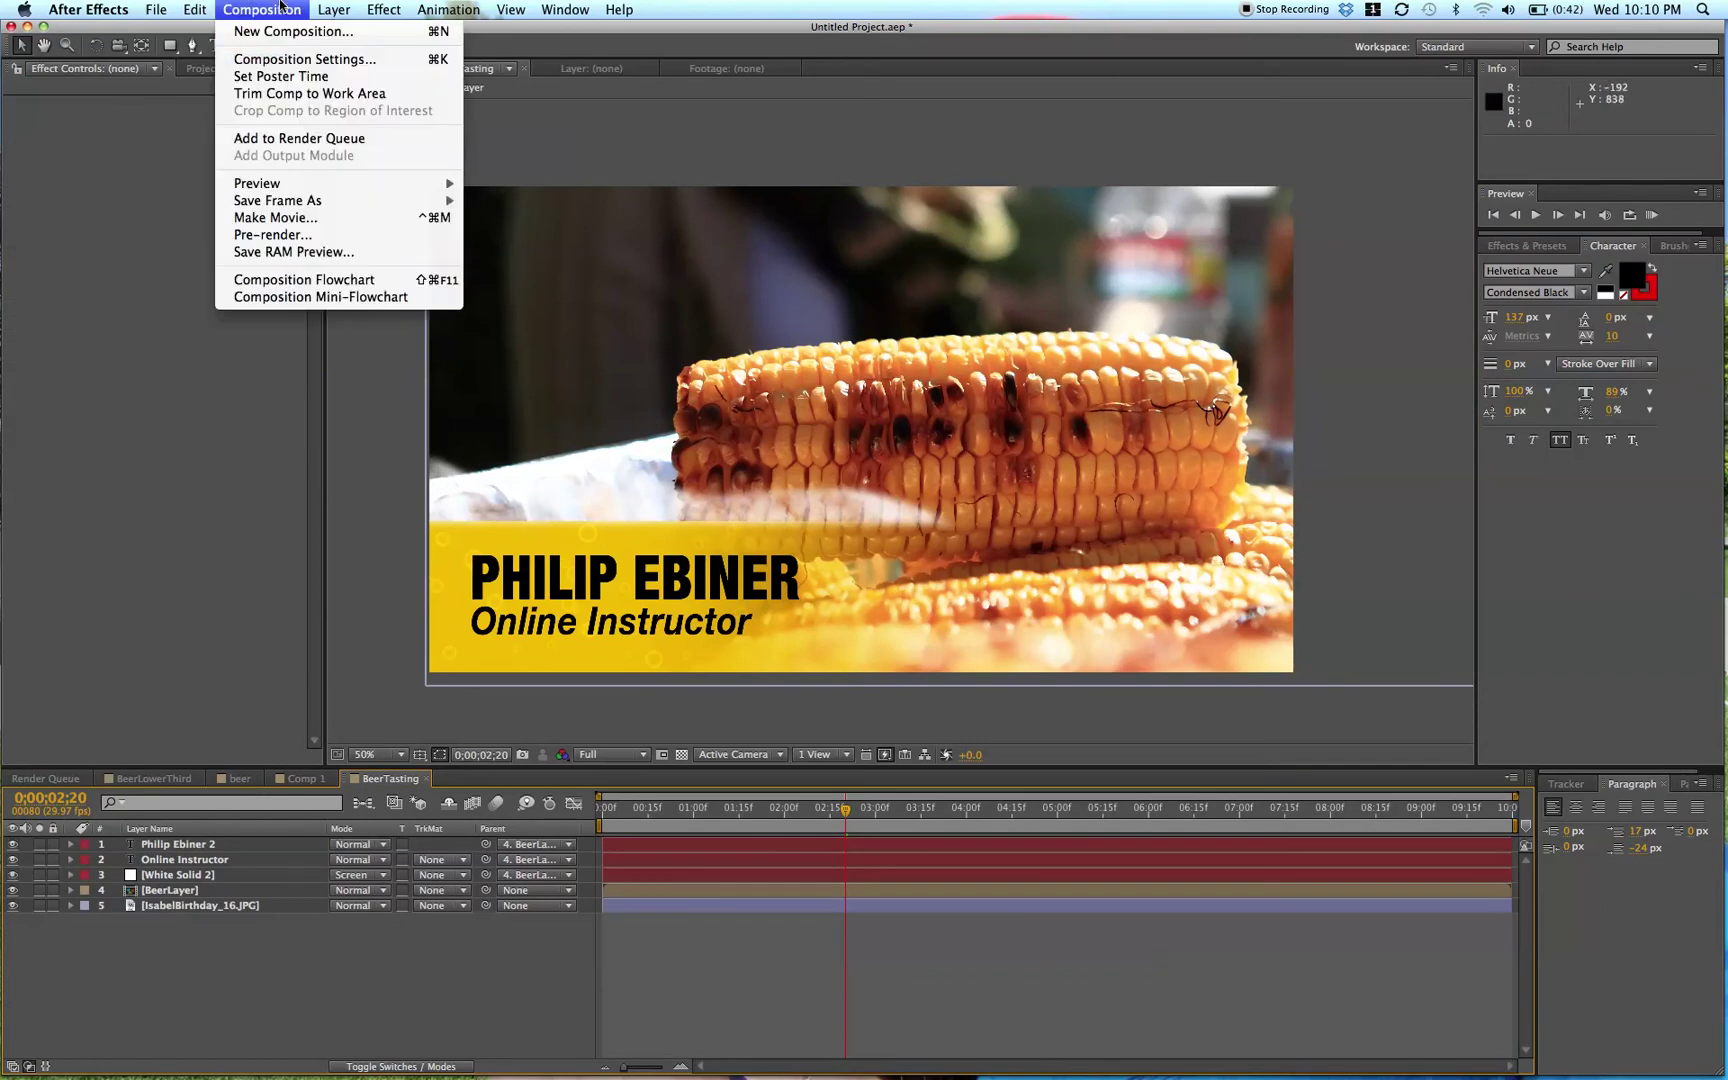
mouse_move(347, 38)
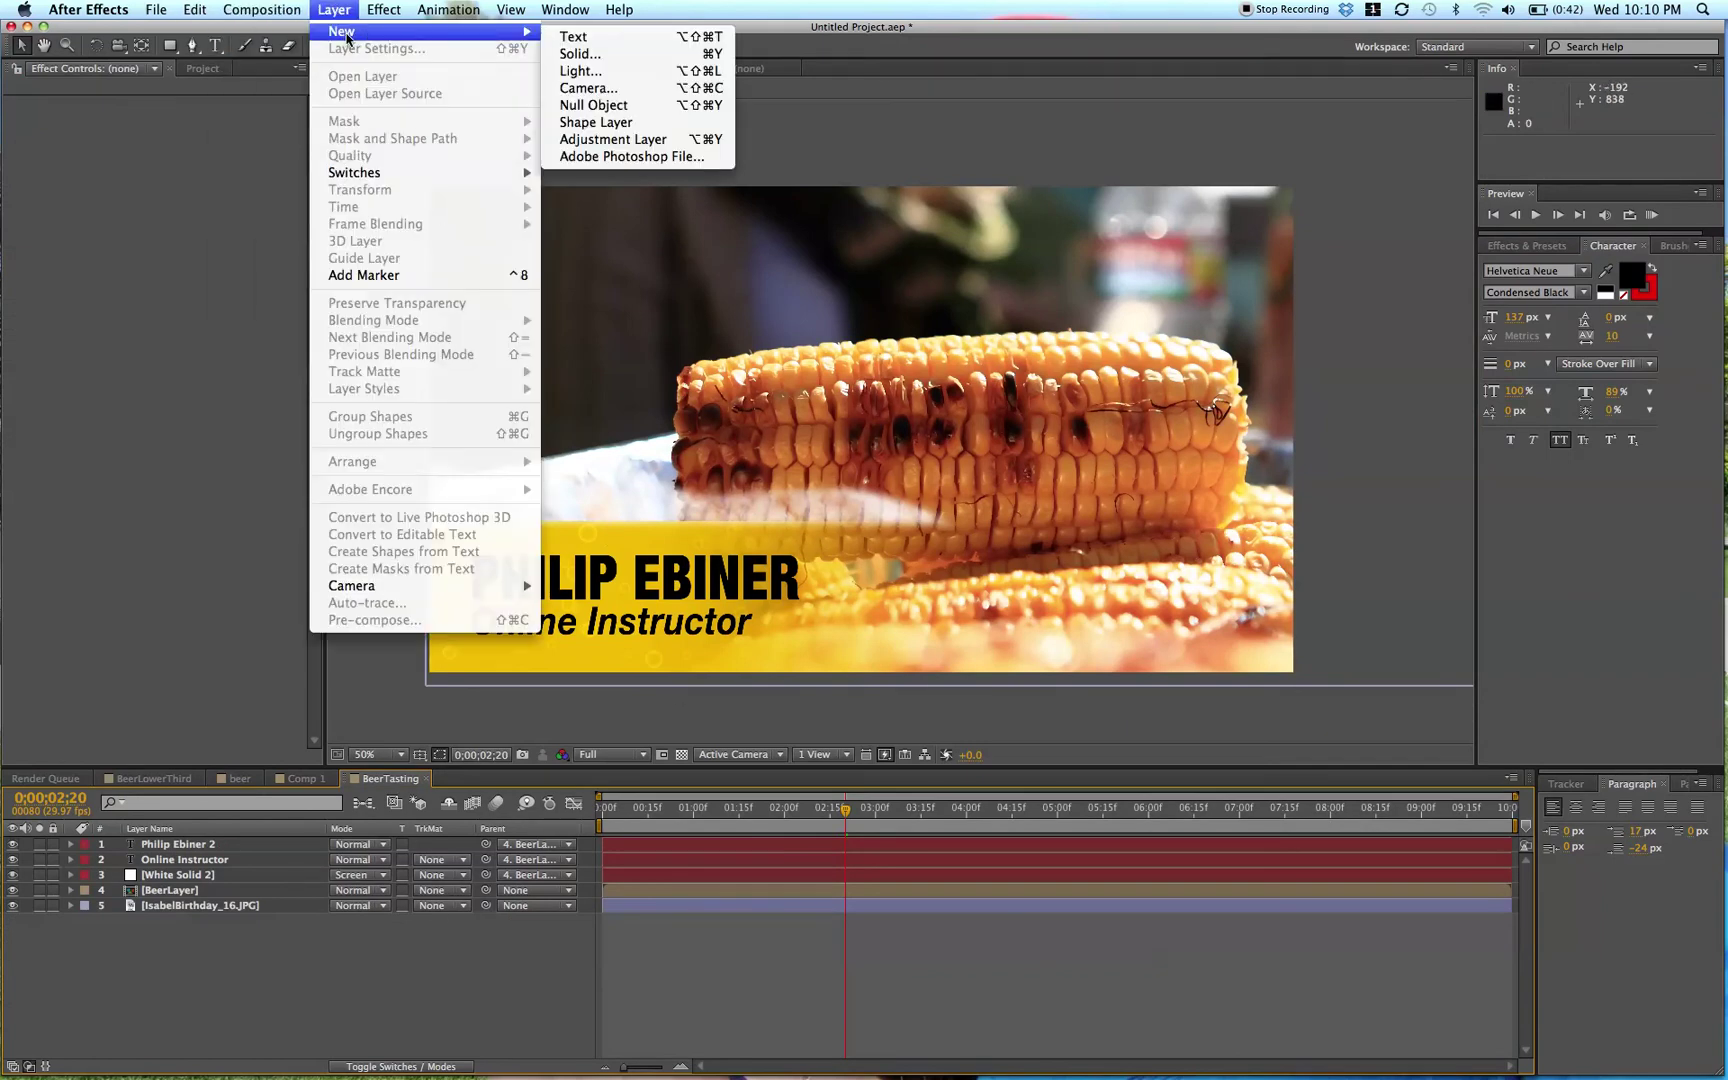
click(576, 54)
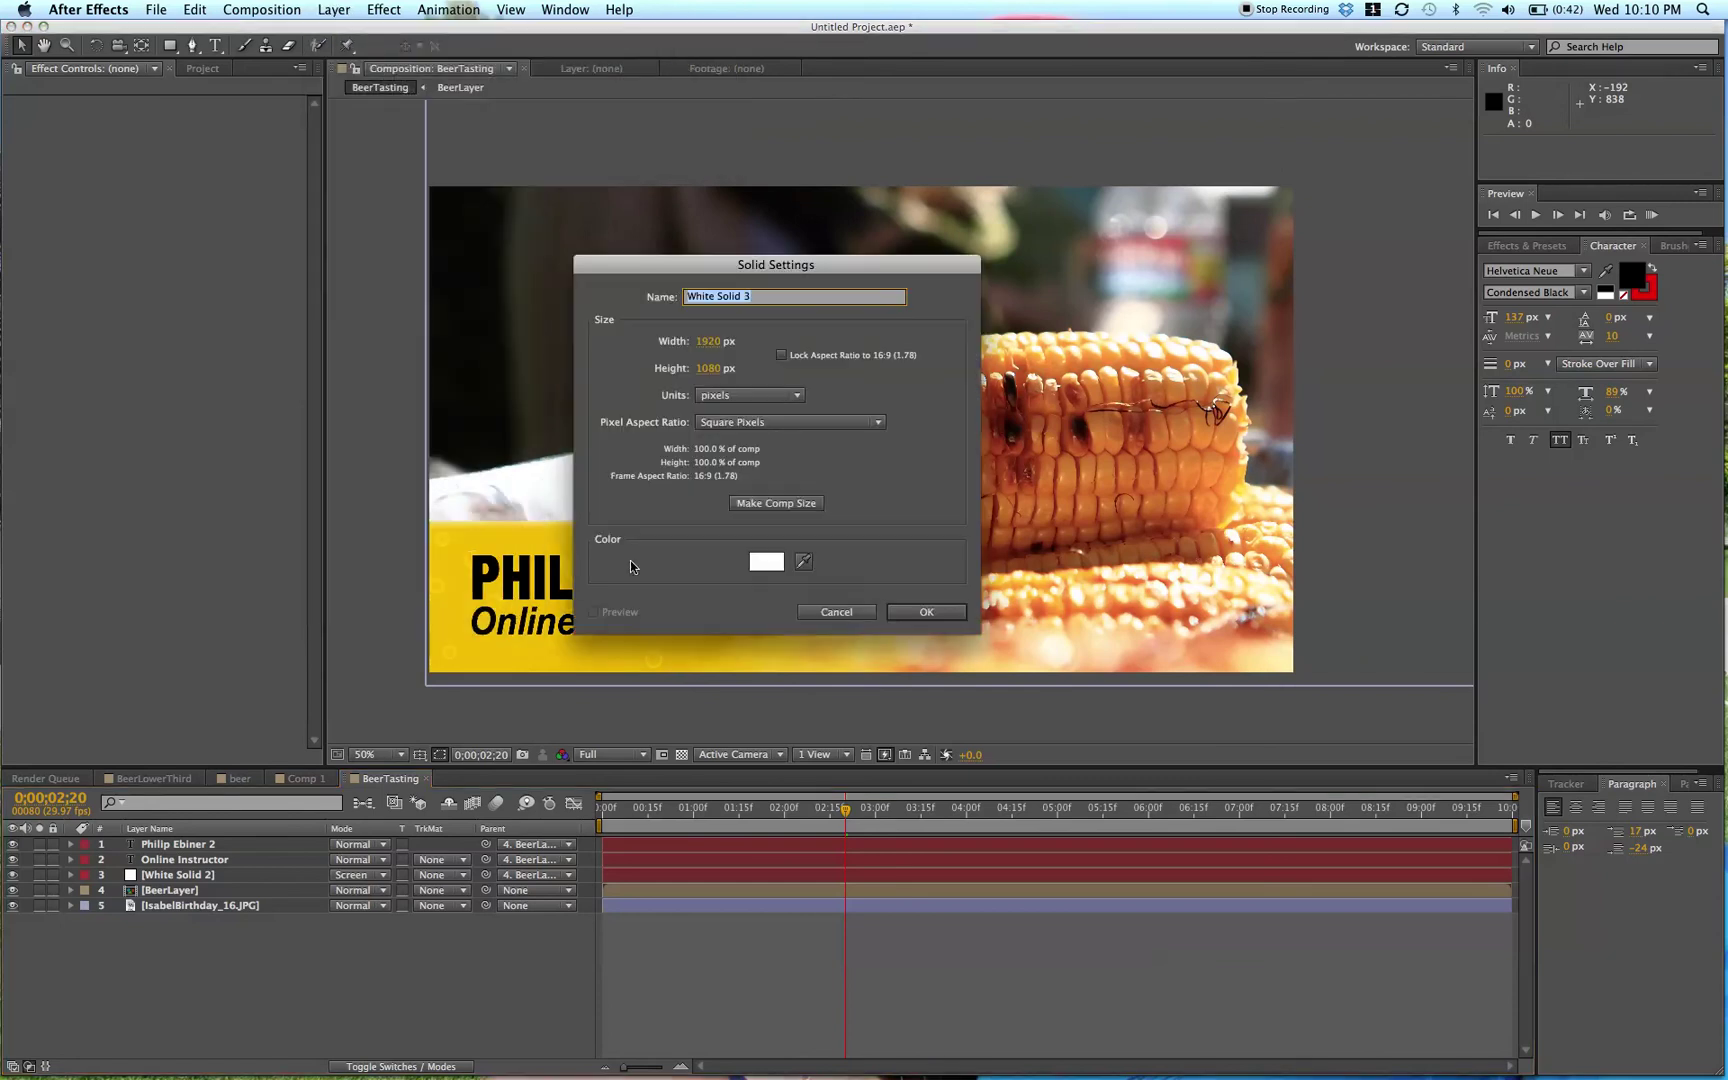
click(766, 561)
drag(260, 273, 115, 382)
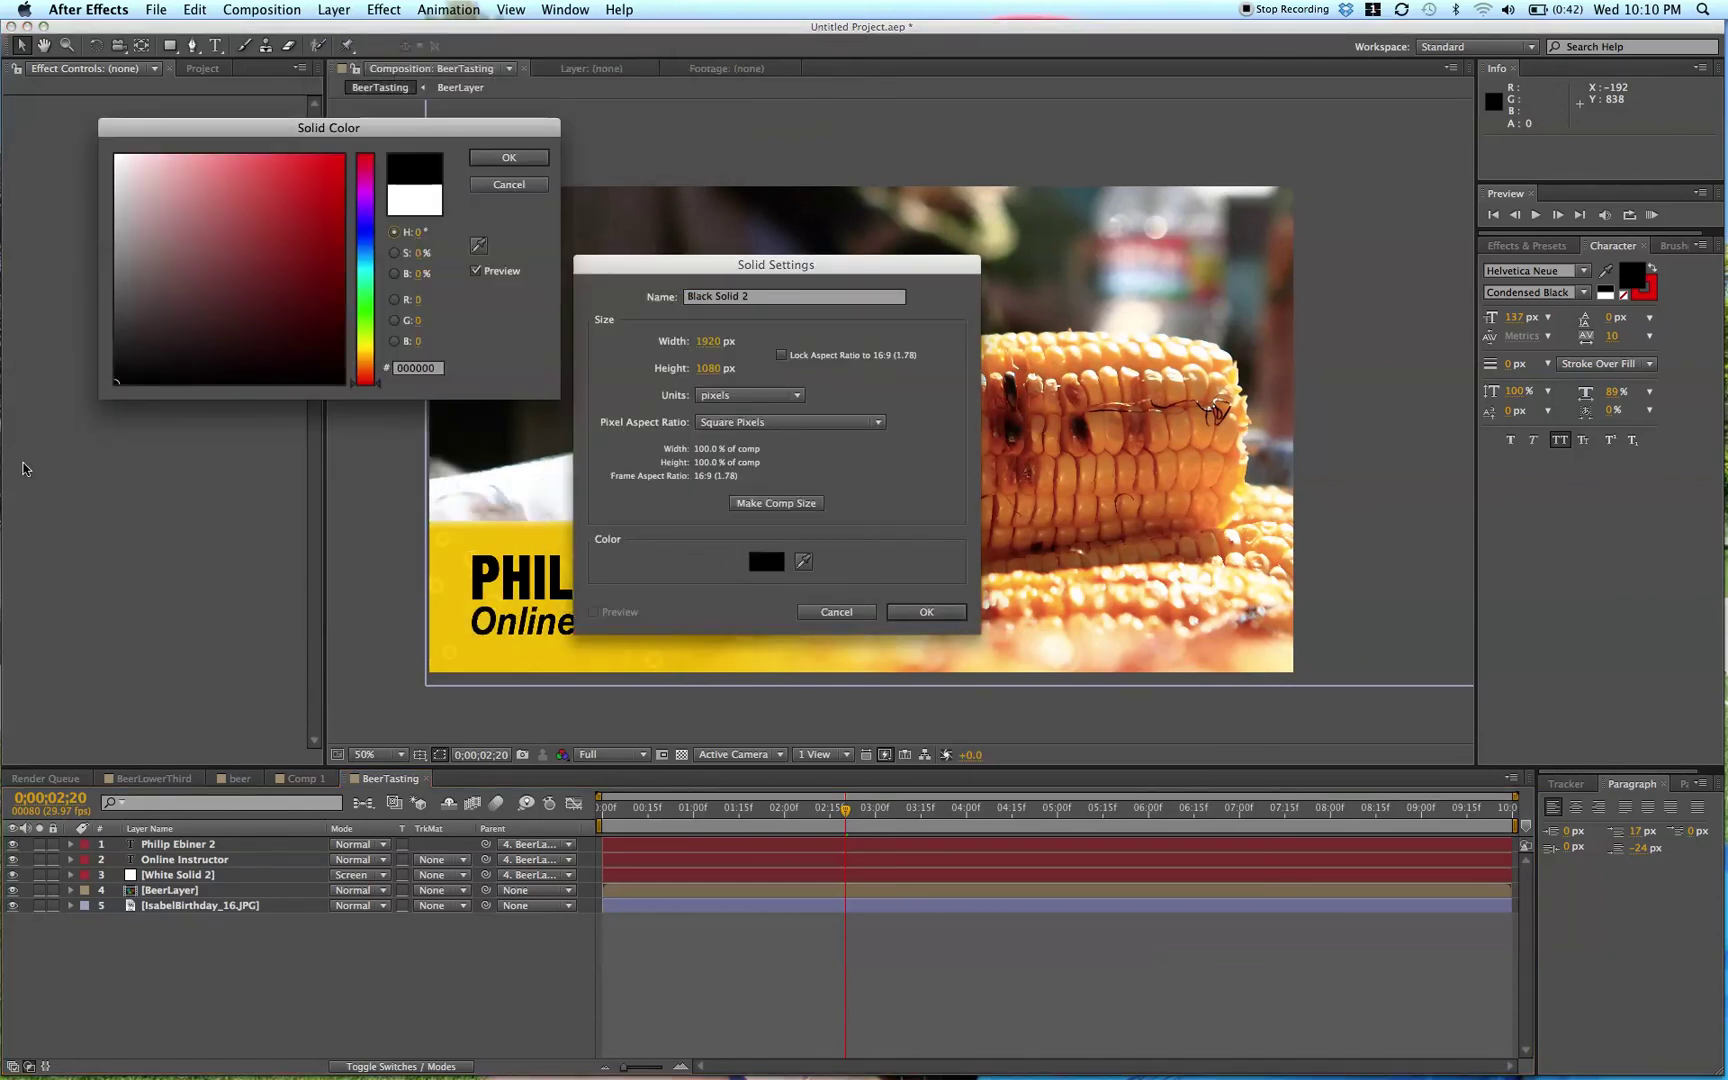
click(490, 160)
click(926, 611)
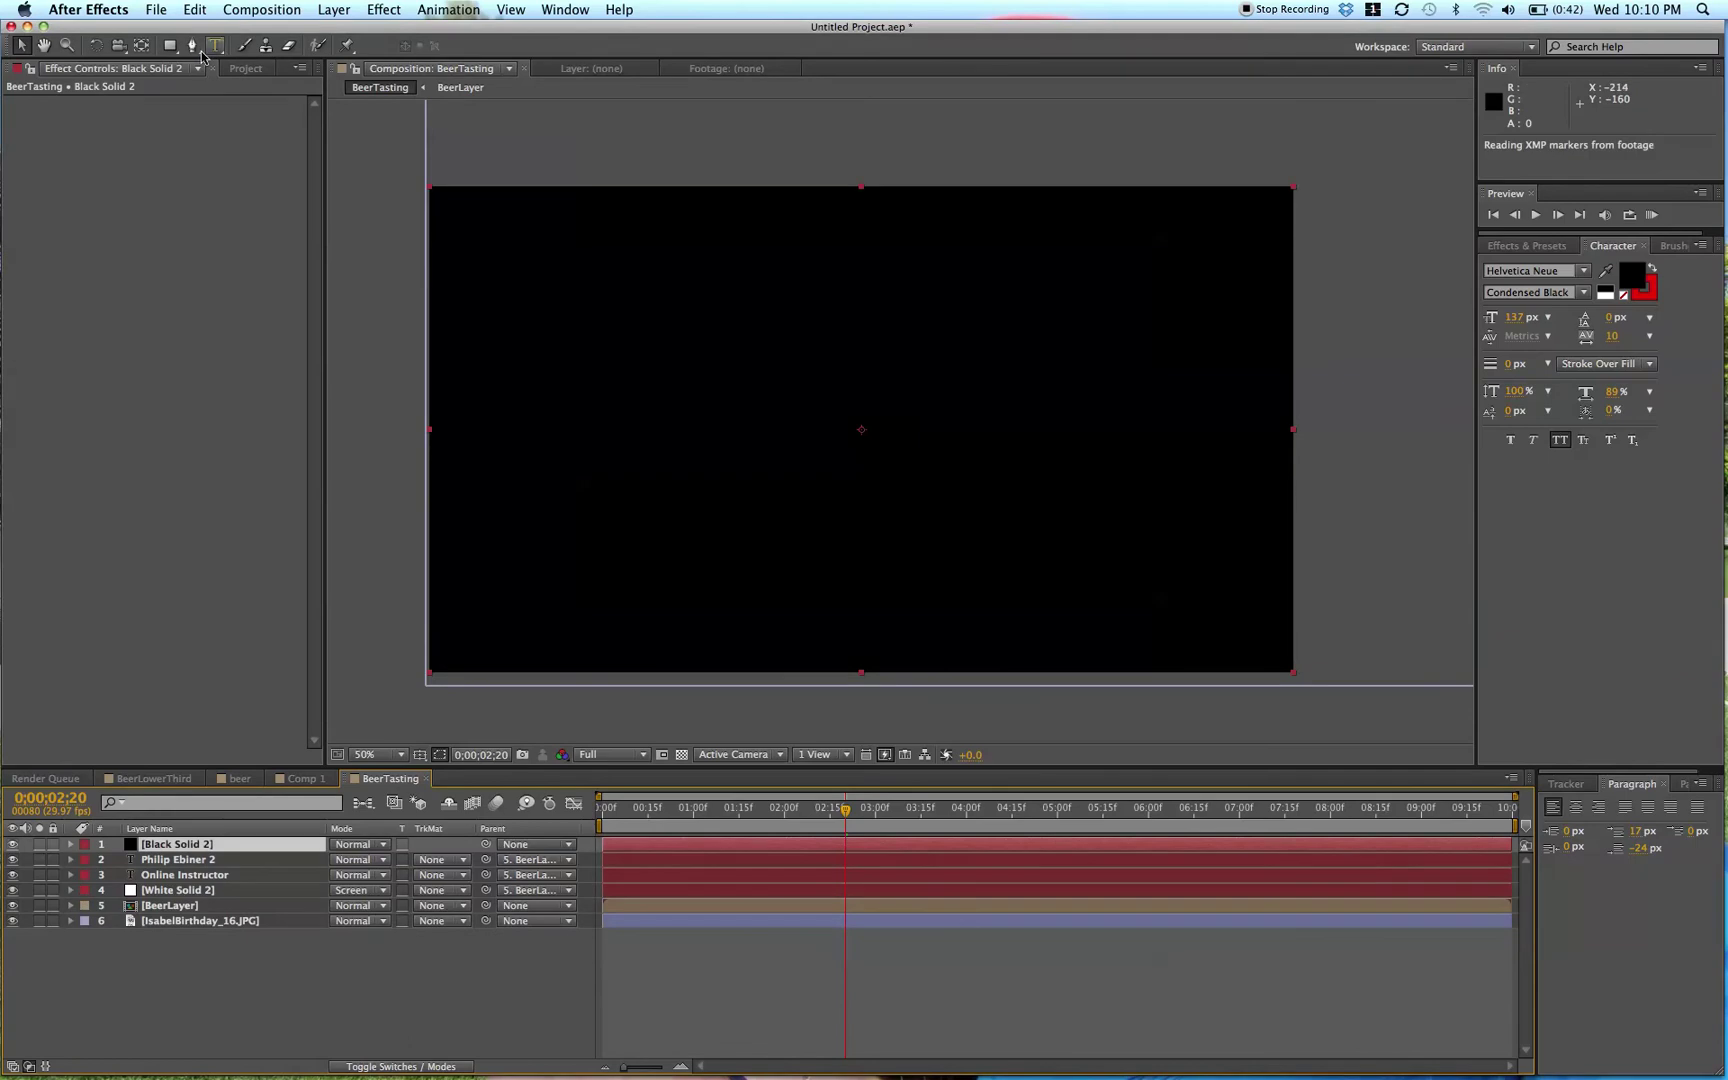
- Mask Black Solid 2 with a narrow vertical rectangle crossing the beer at the start of the name, and select the layer
click(170, 45)
drag(512, 178, 475, 761)
key(v)
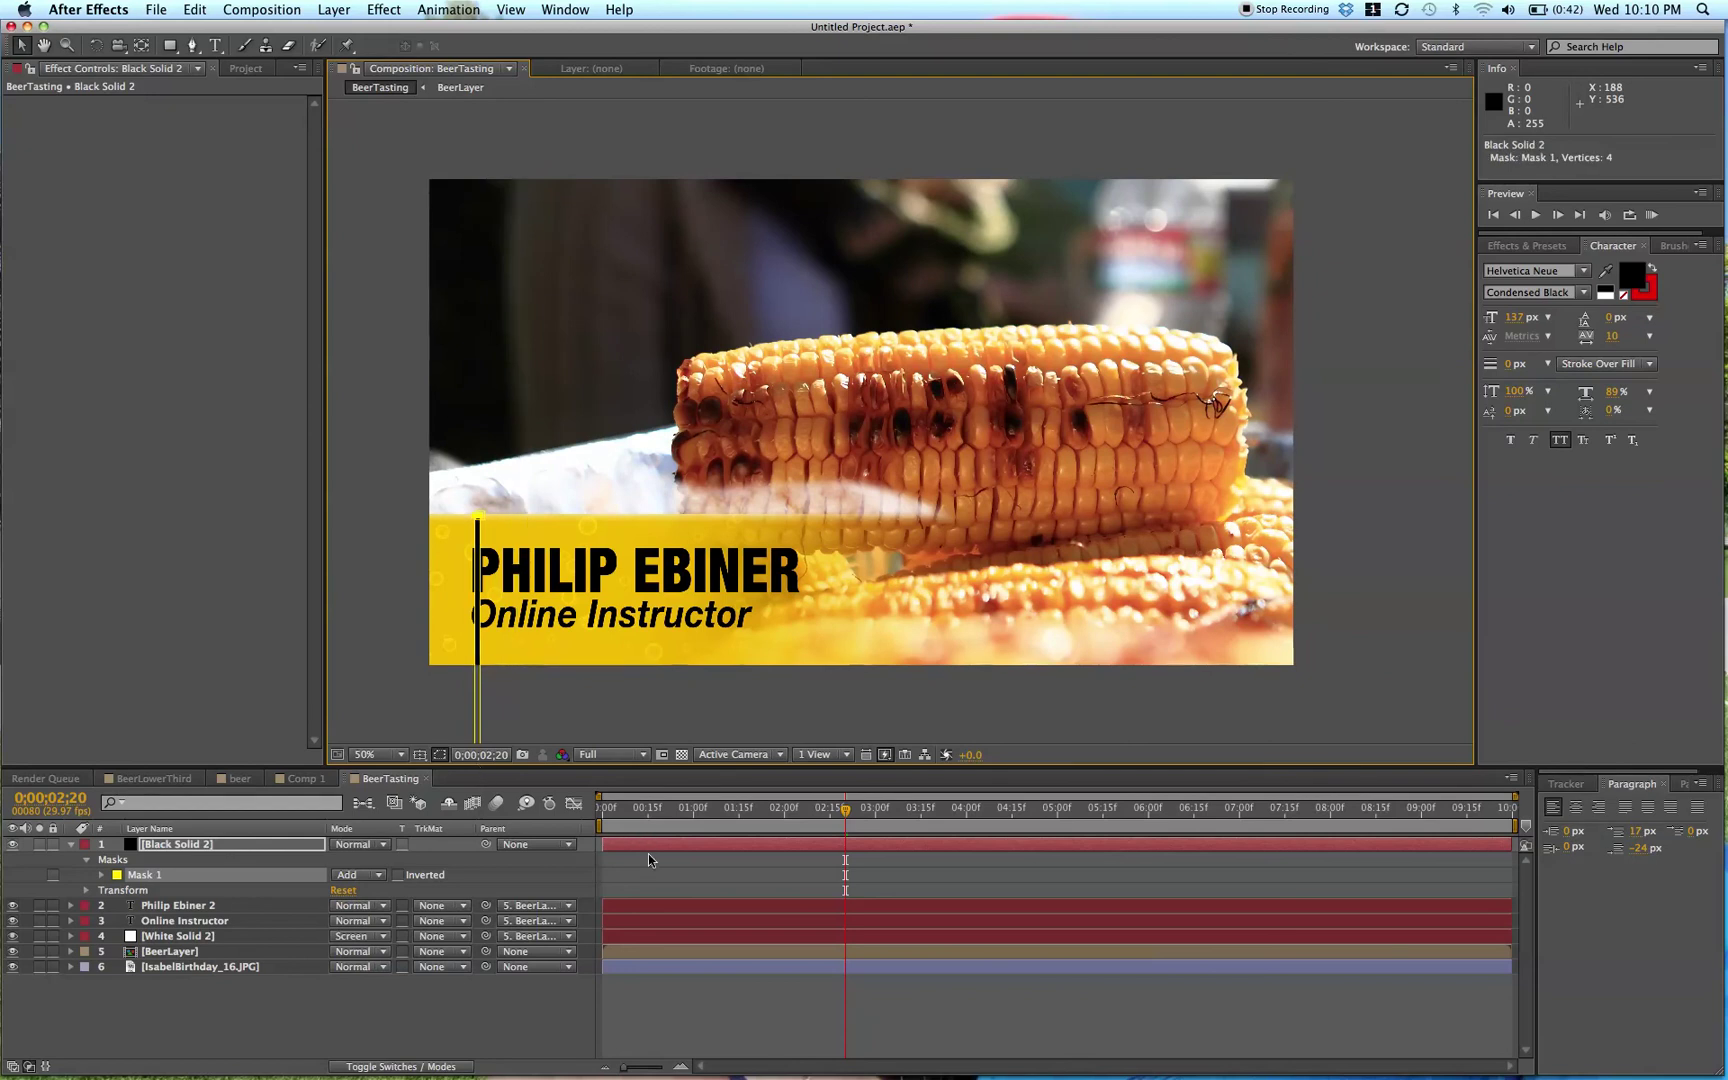
click(650, 865)
click(688, 846)
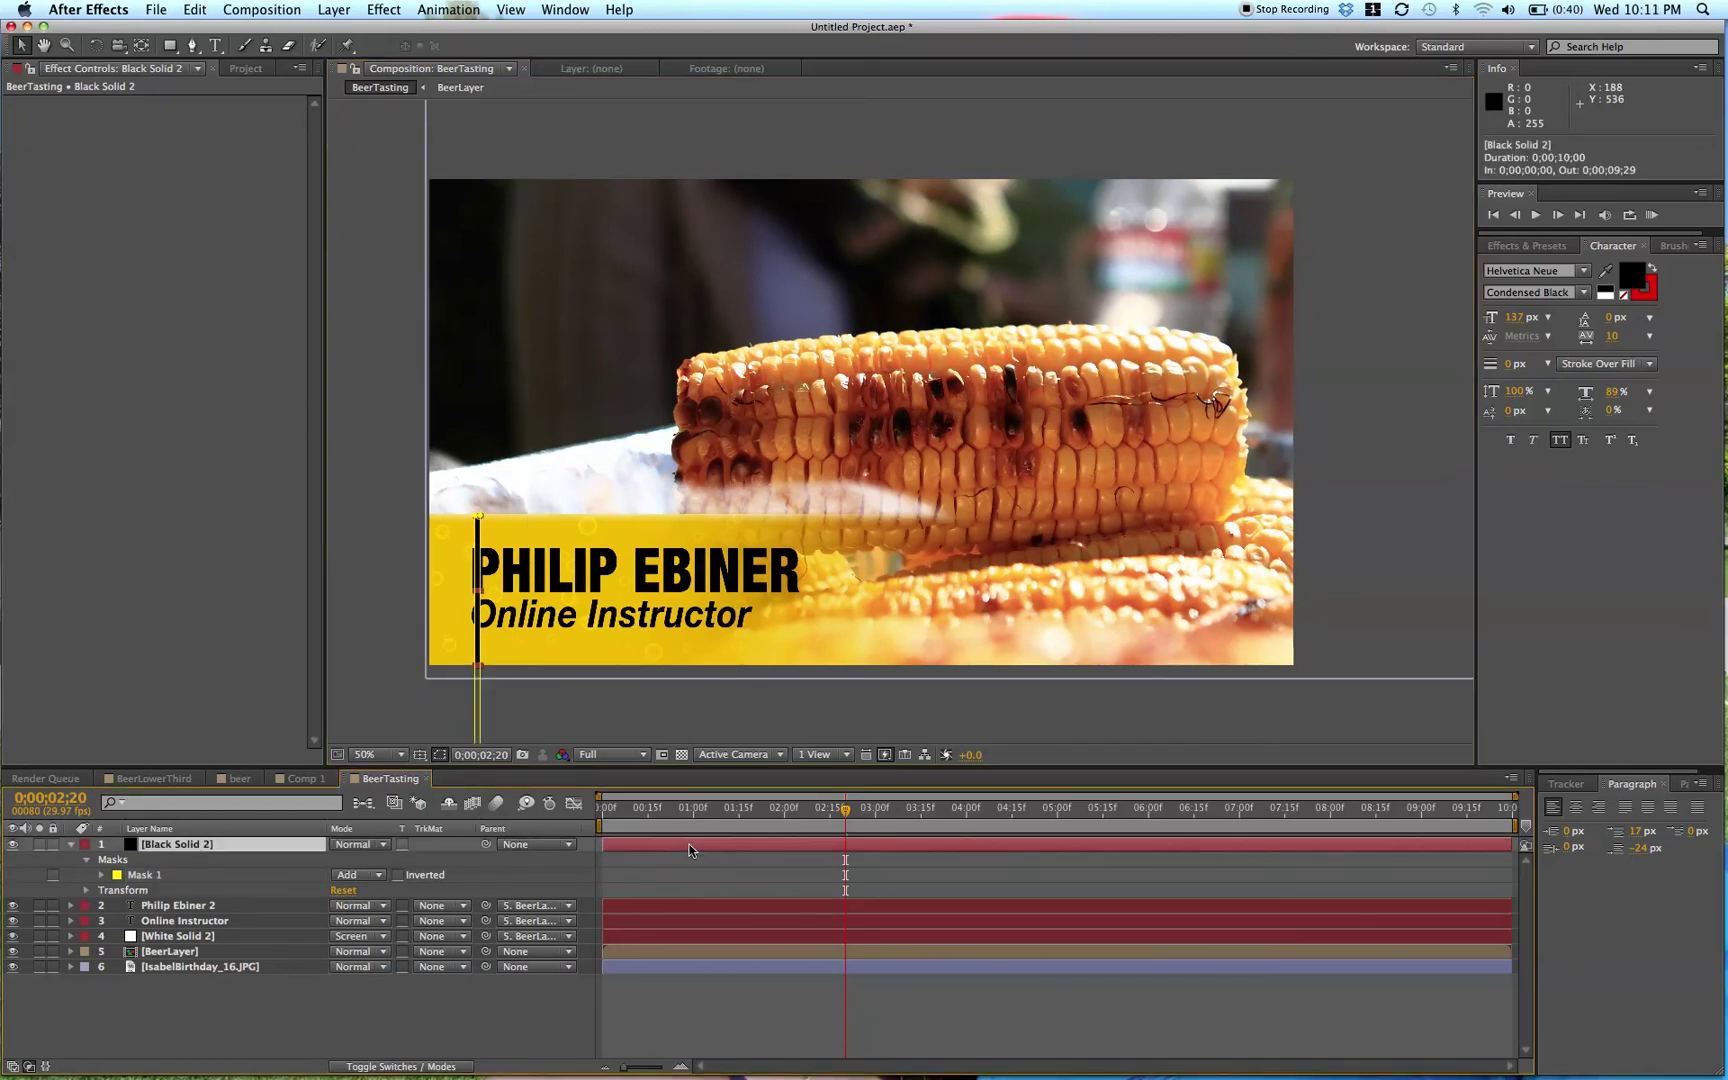
- Set Black Solid 2's blending mode to Overlay and place the layer beneath both text layers, above White Solid 2
click(688, 846)
click(685, 864)
click(692, 846)
click(353, 845)
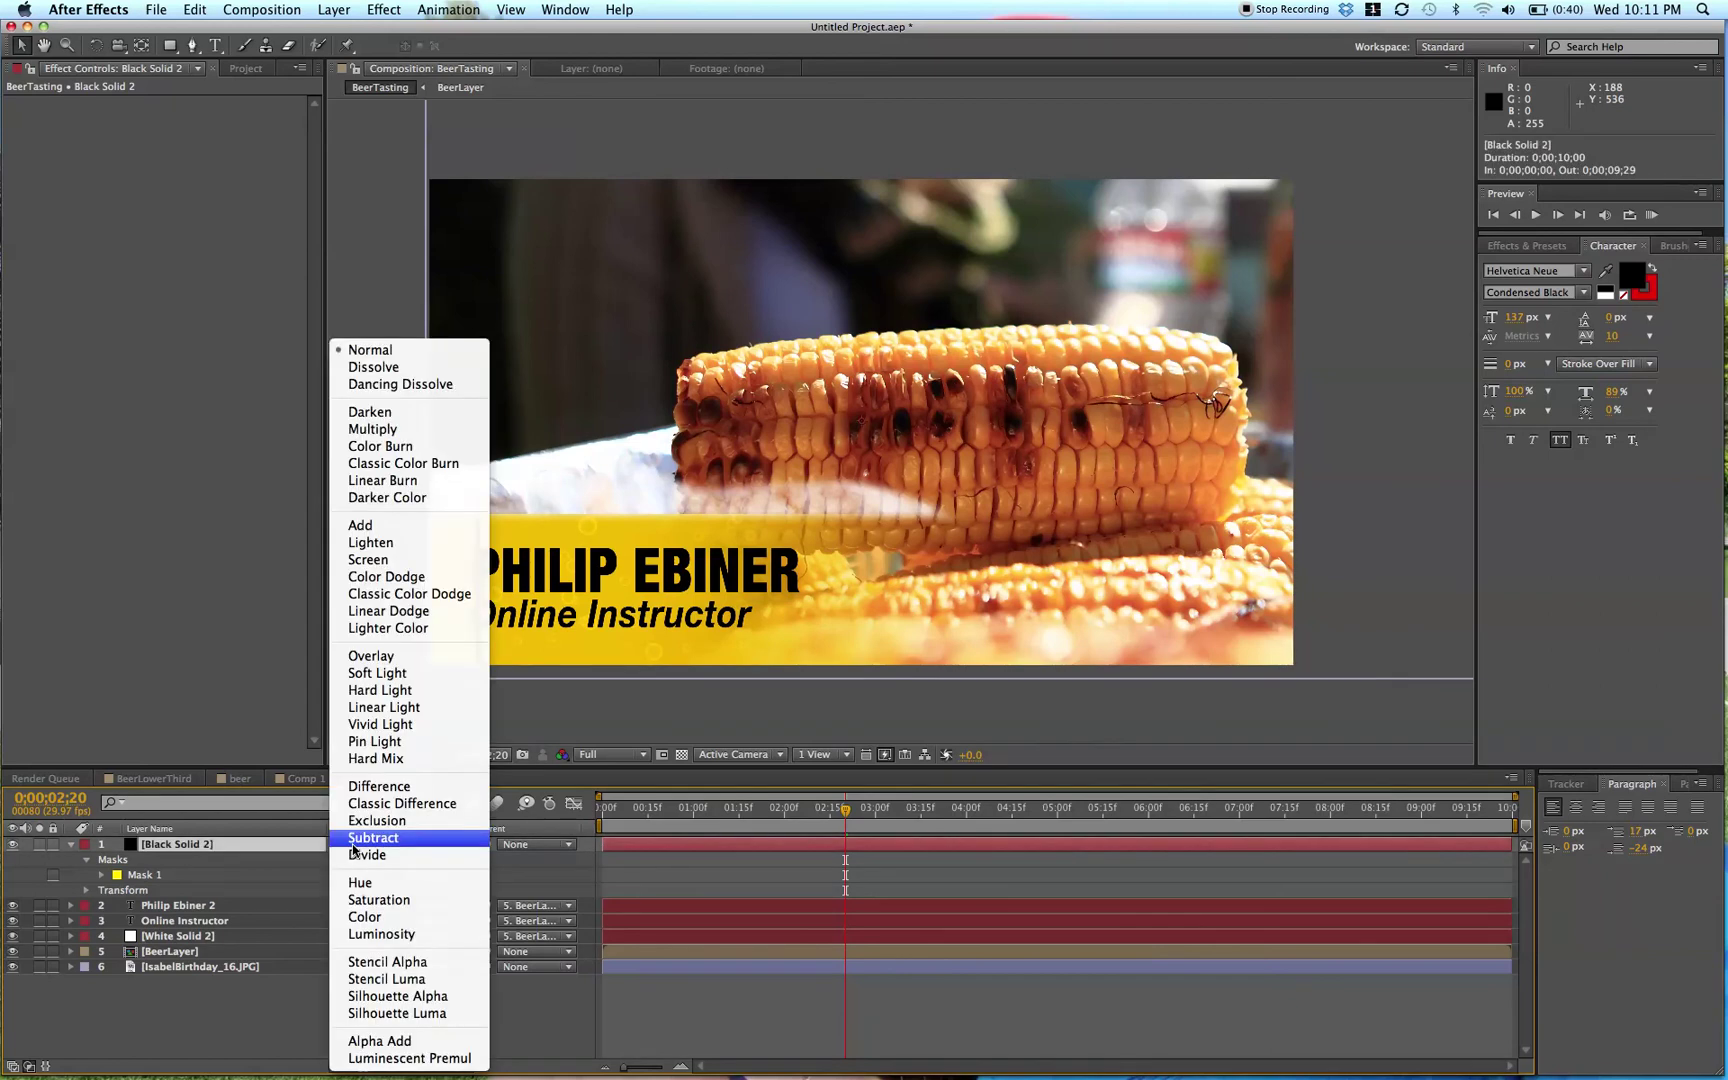
key(Escape)
click(353, 845)
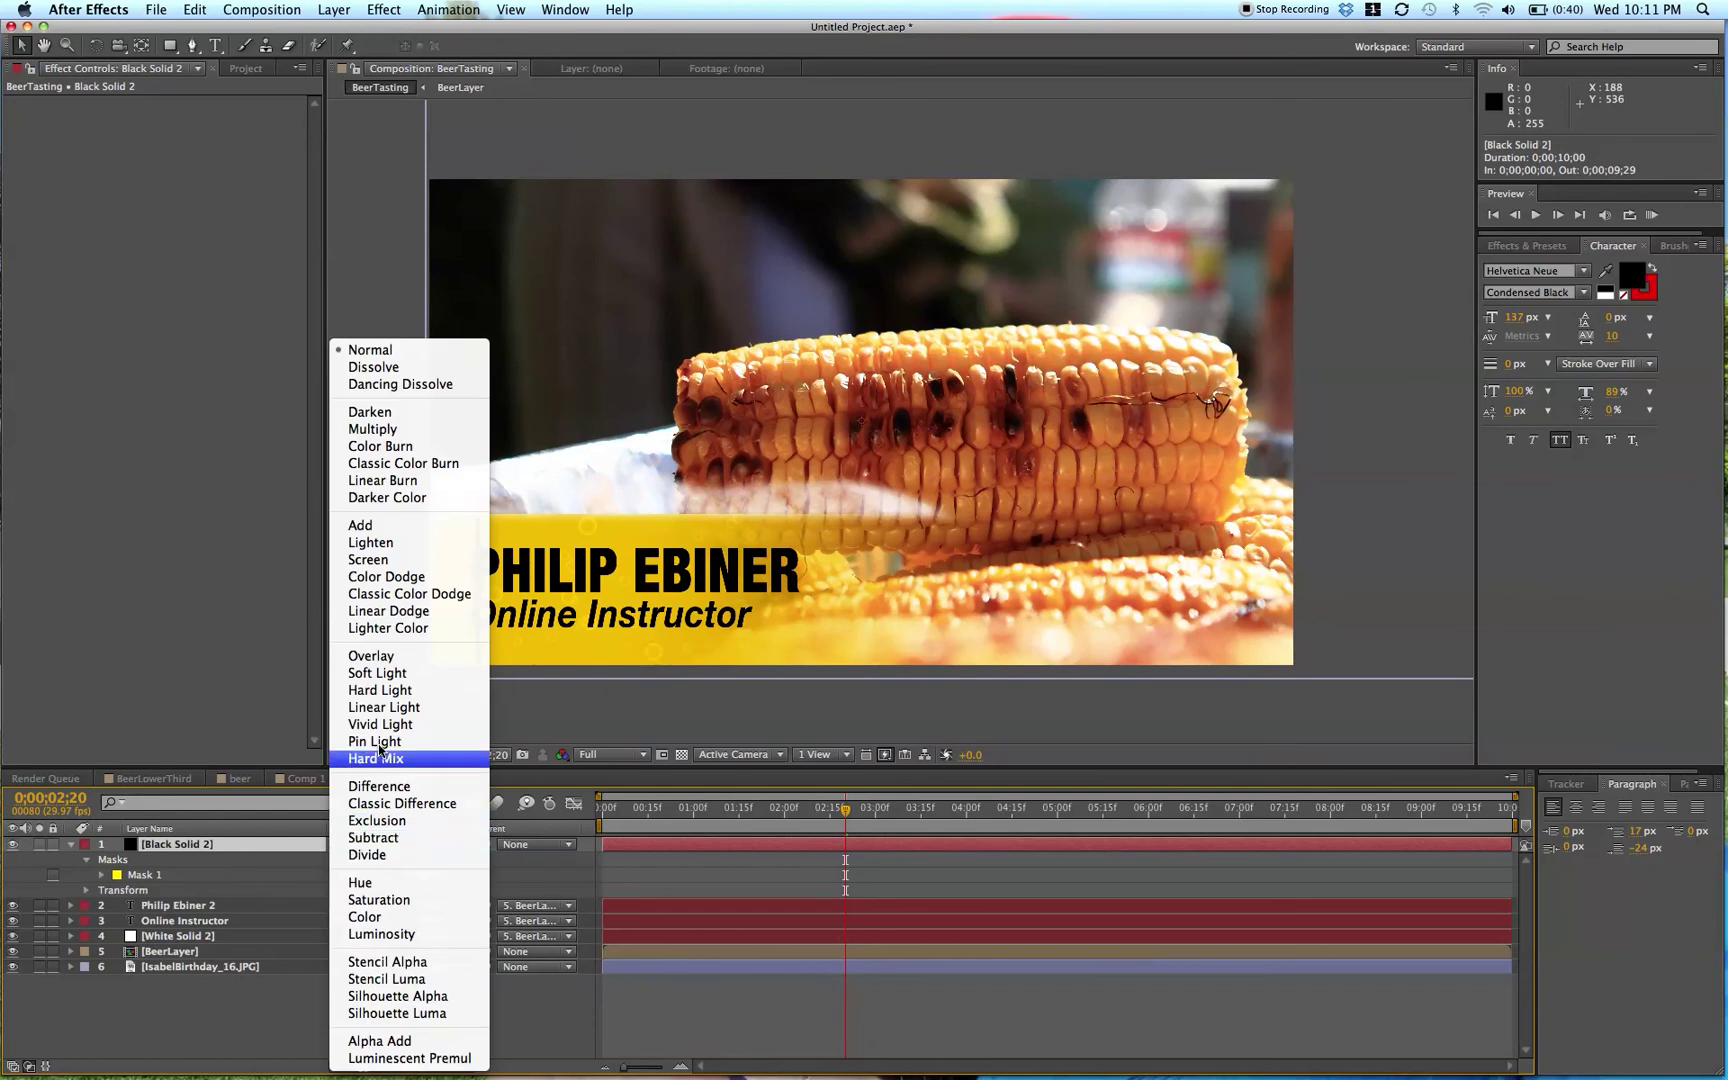
click(431, 658)
drag(306, 868, 240, 931)
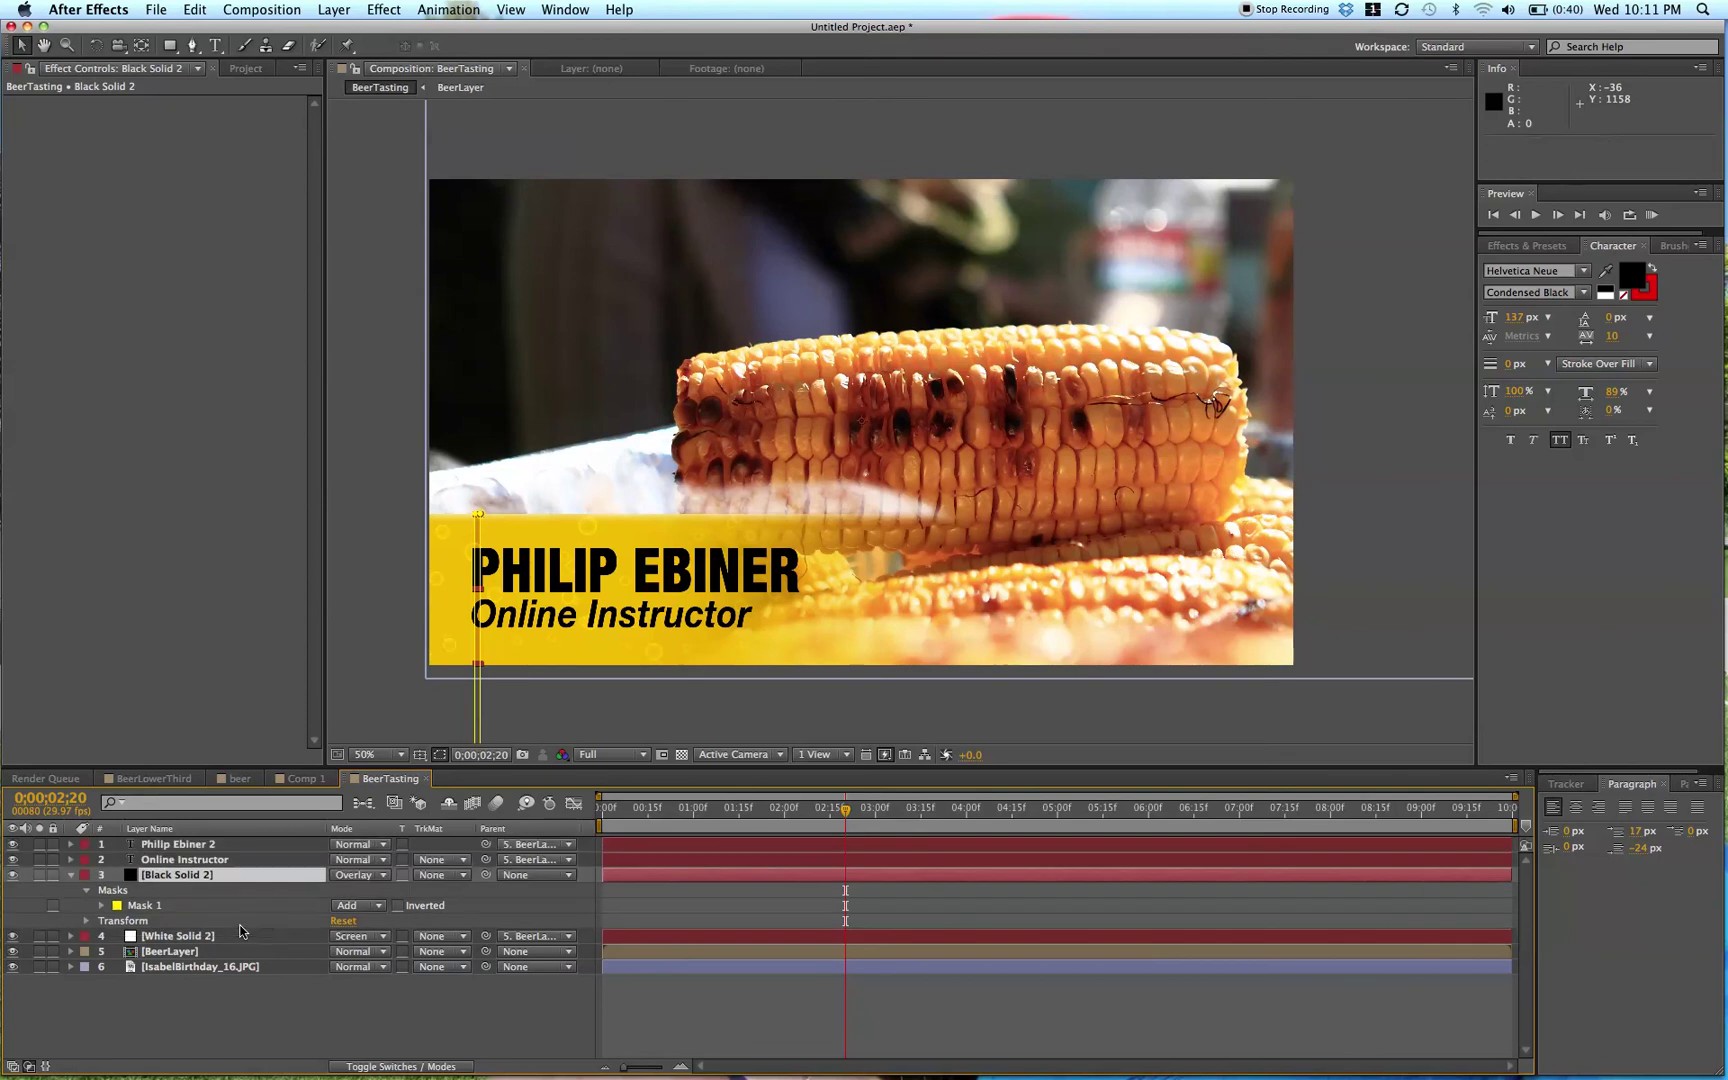
- Set Black Solid 2's opacity to 40% and keep the layer selected
click(287, 879)
key(t)
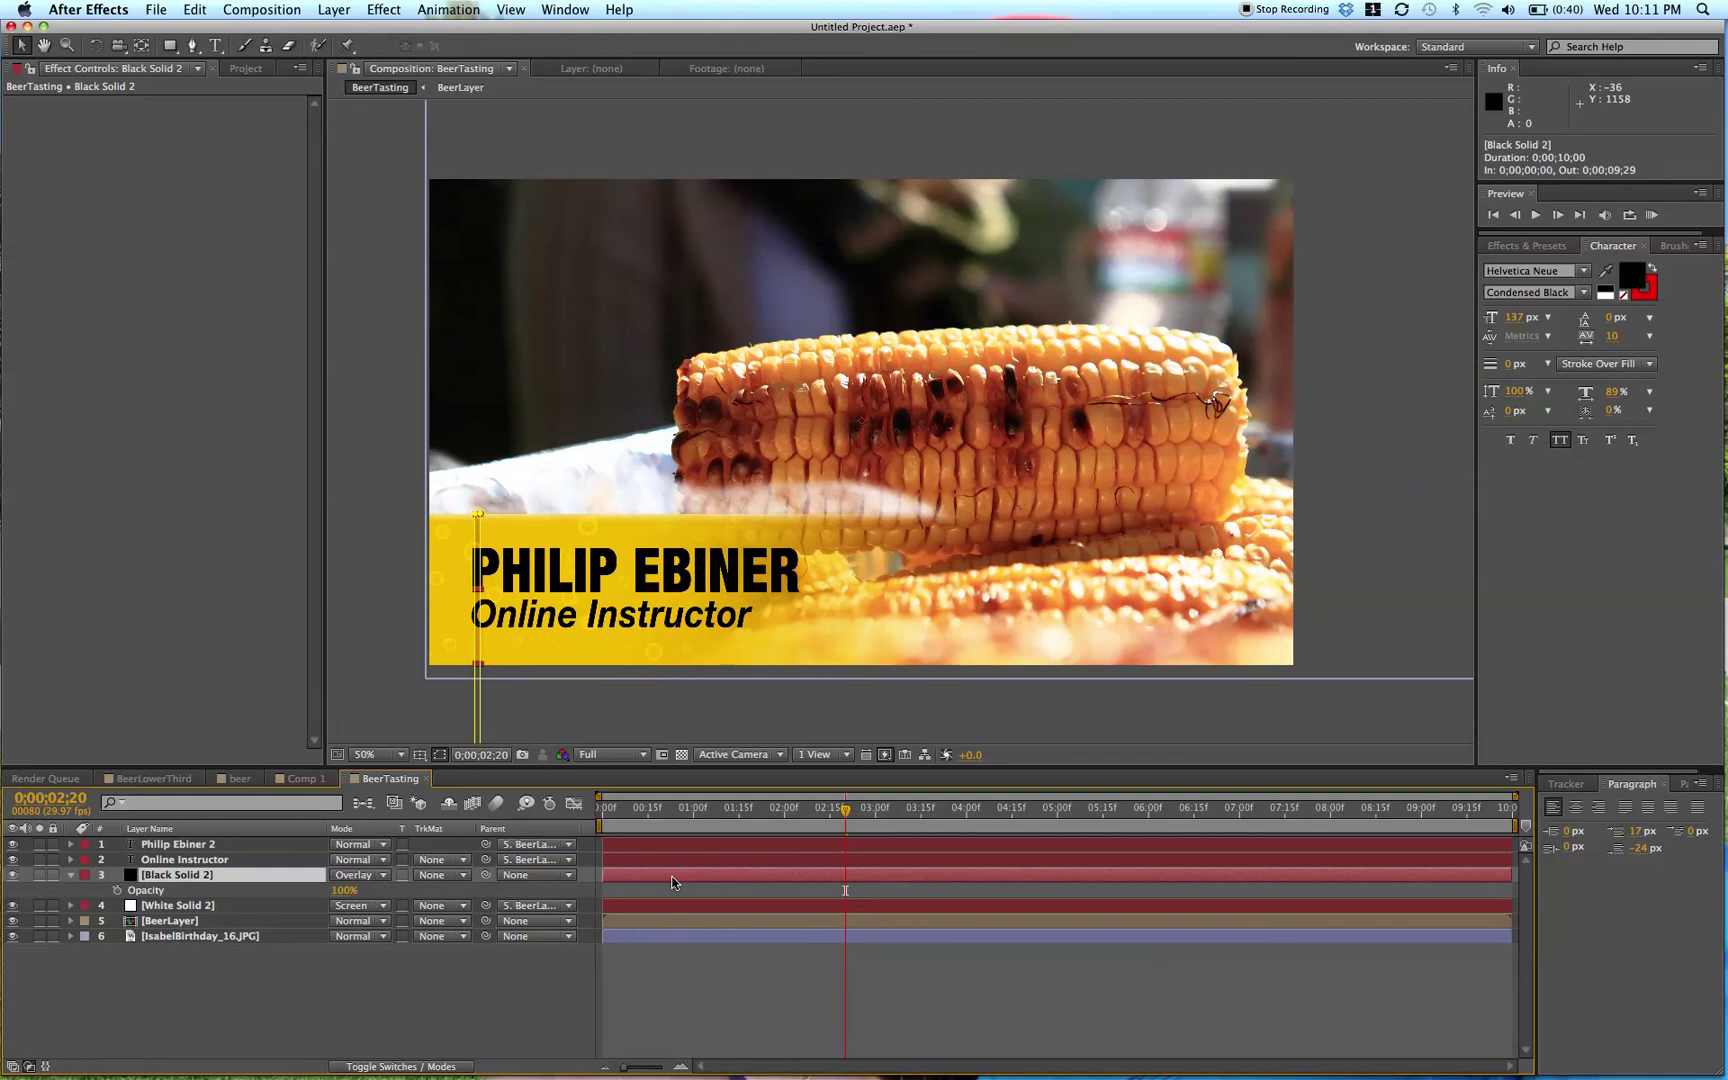
click(350, 890)
text(40)
key(Return)
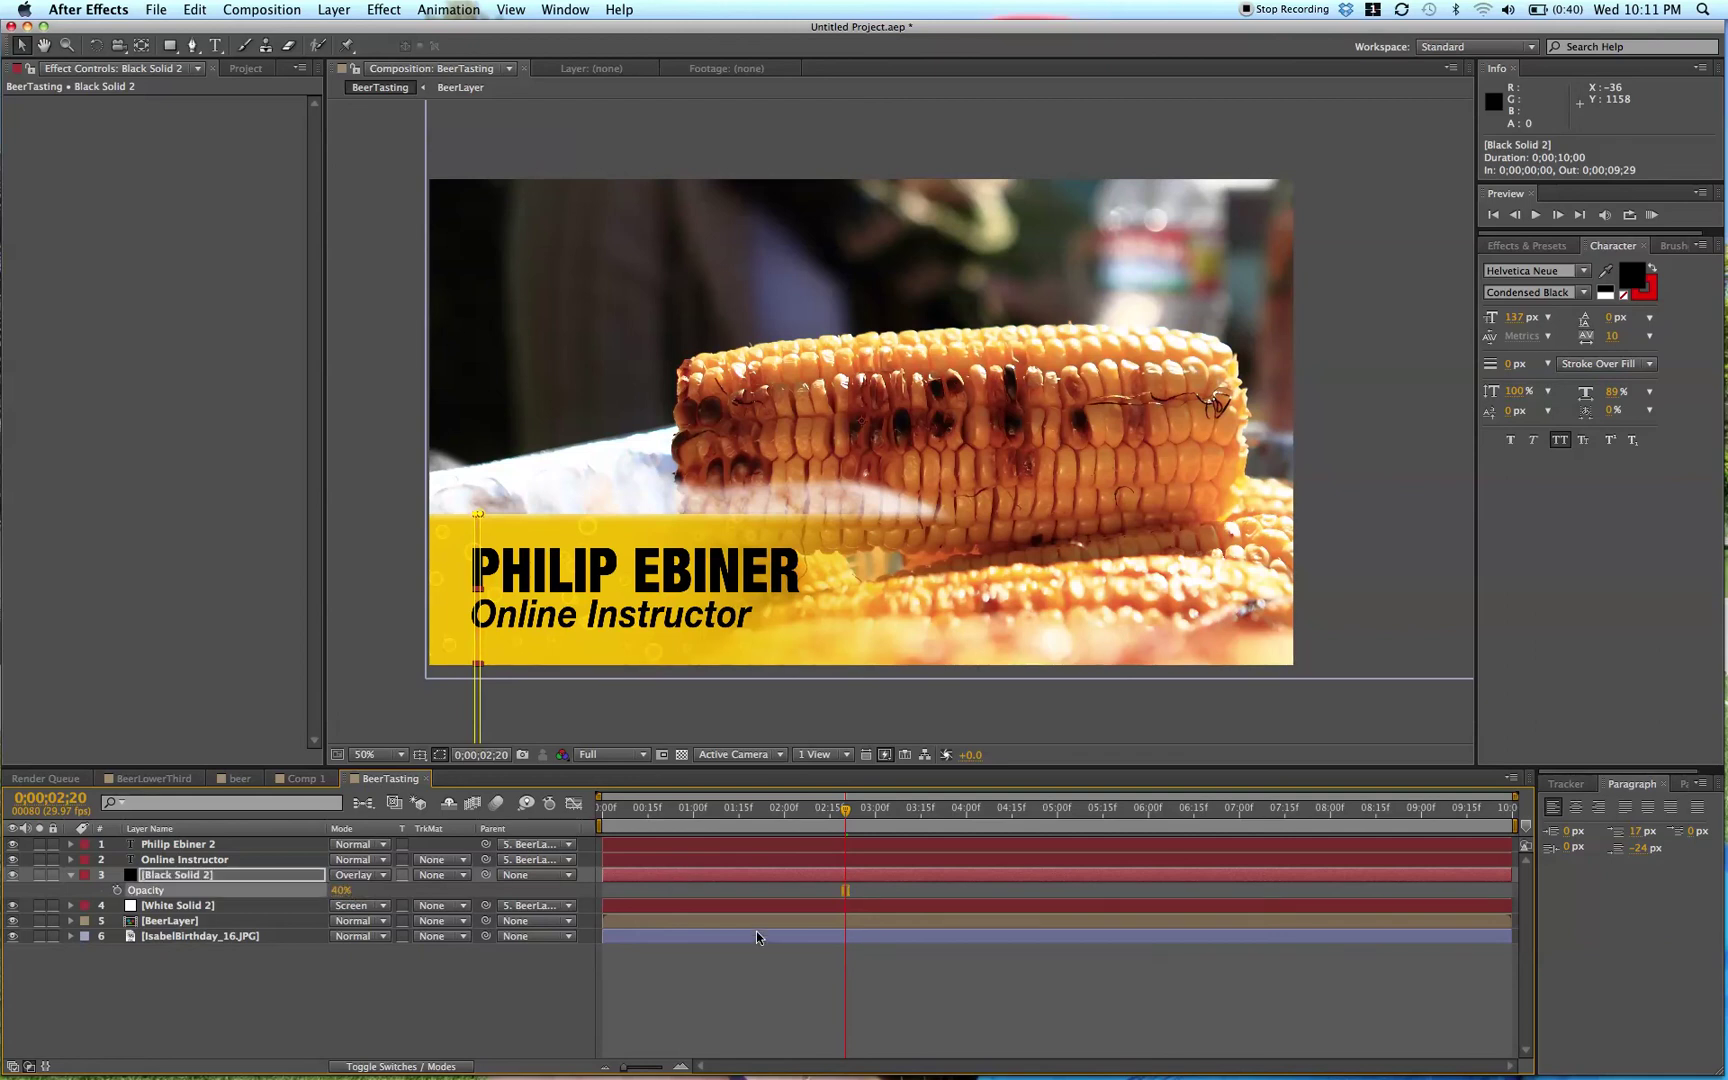
click(750, 892)
click(710, 876)
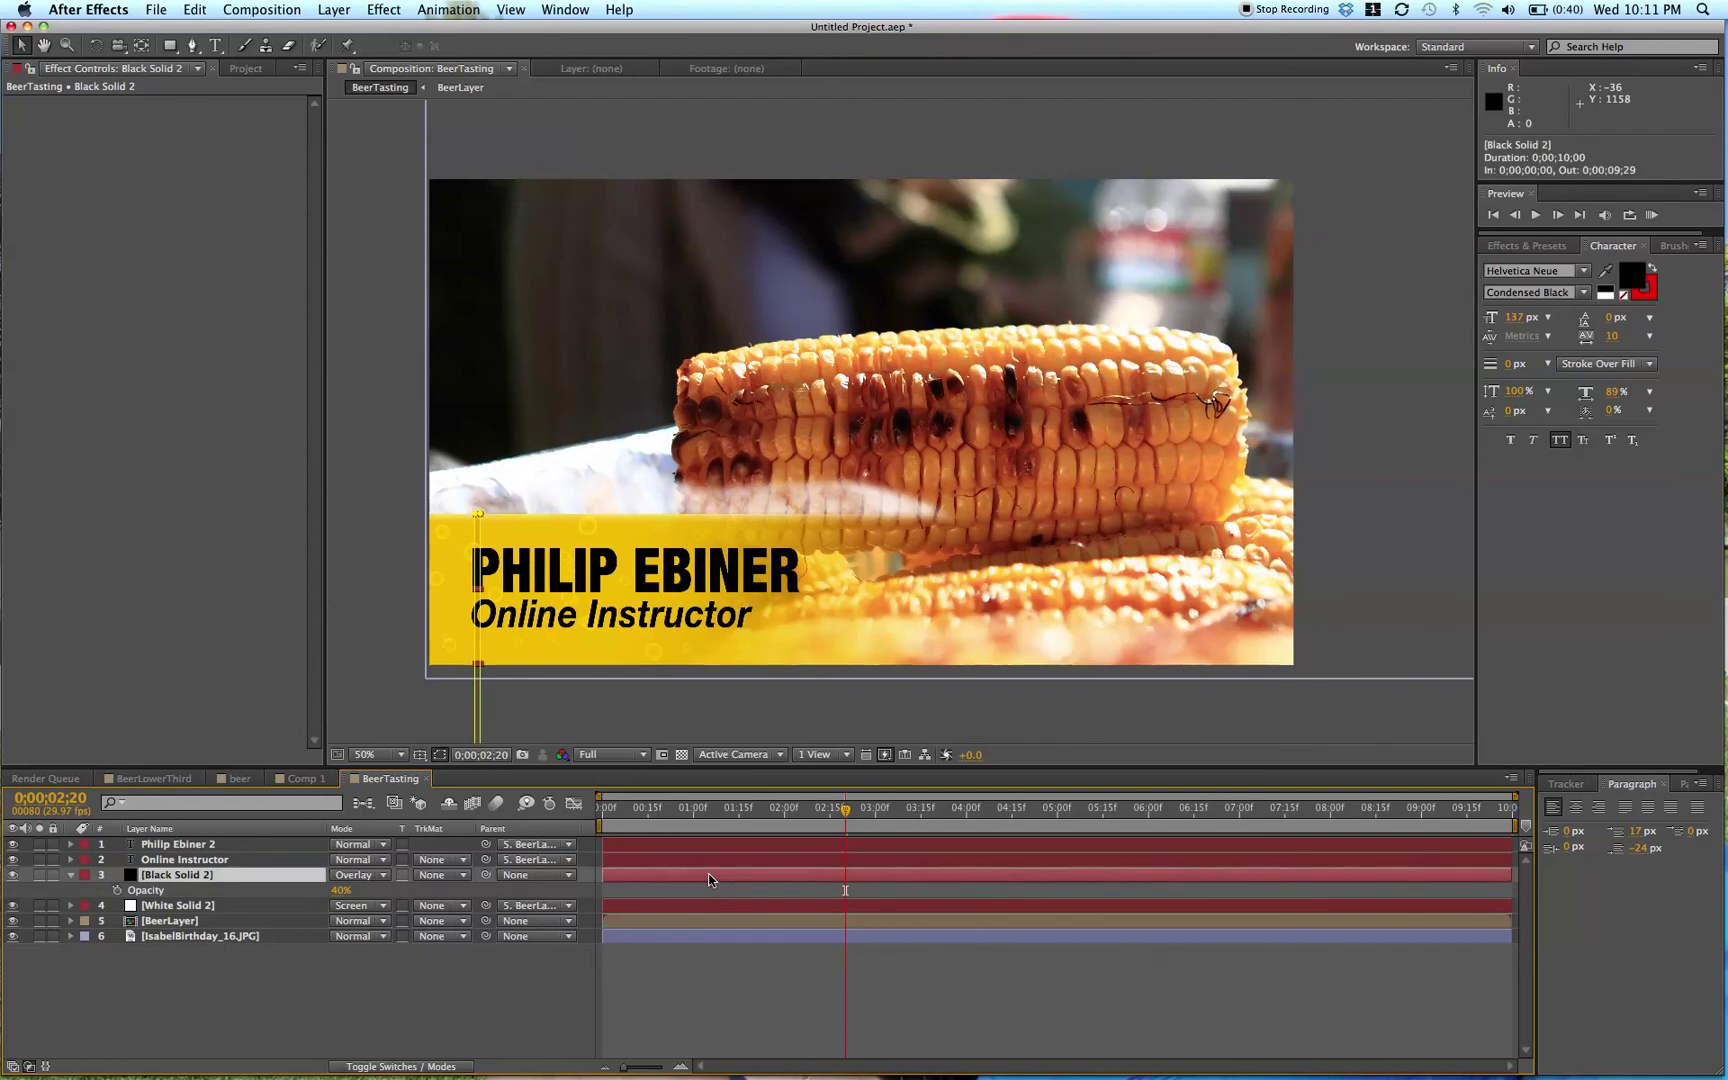
- Duplicate the overlay bar and shift the copy horizontally across the beer to X position 1180
key(super+d)
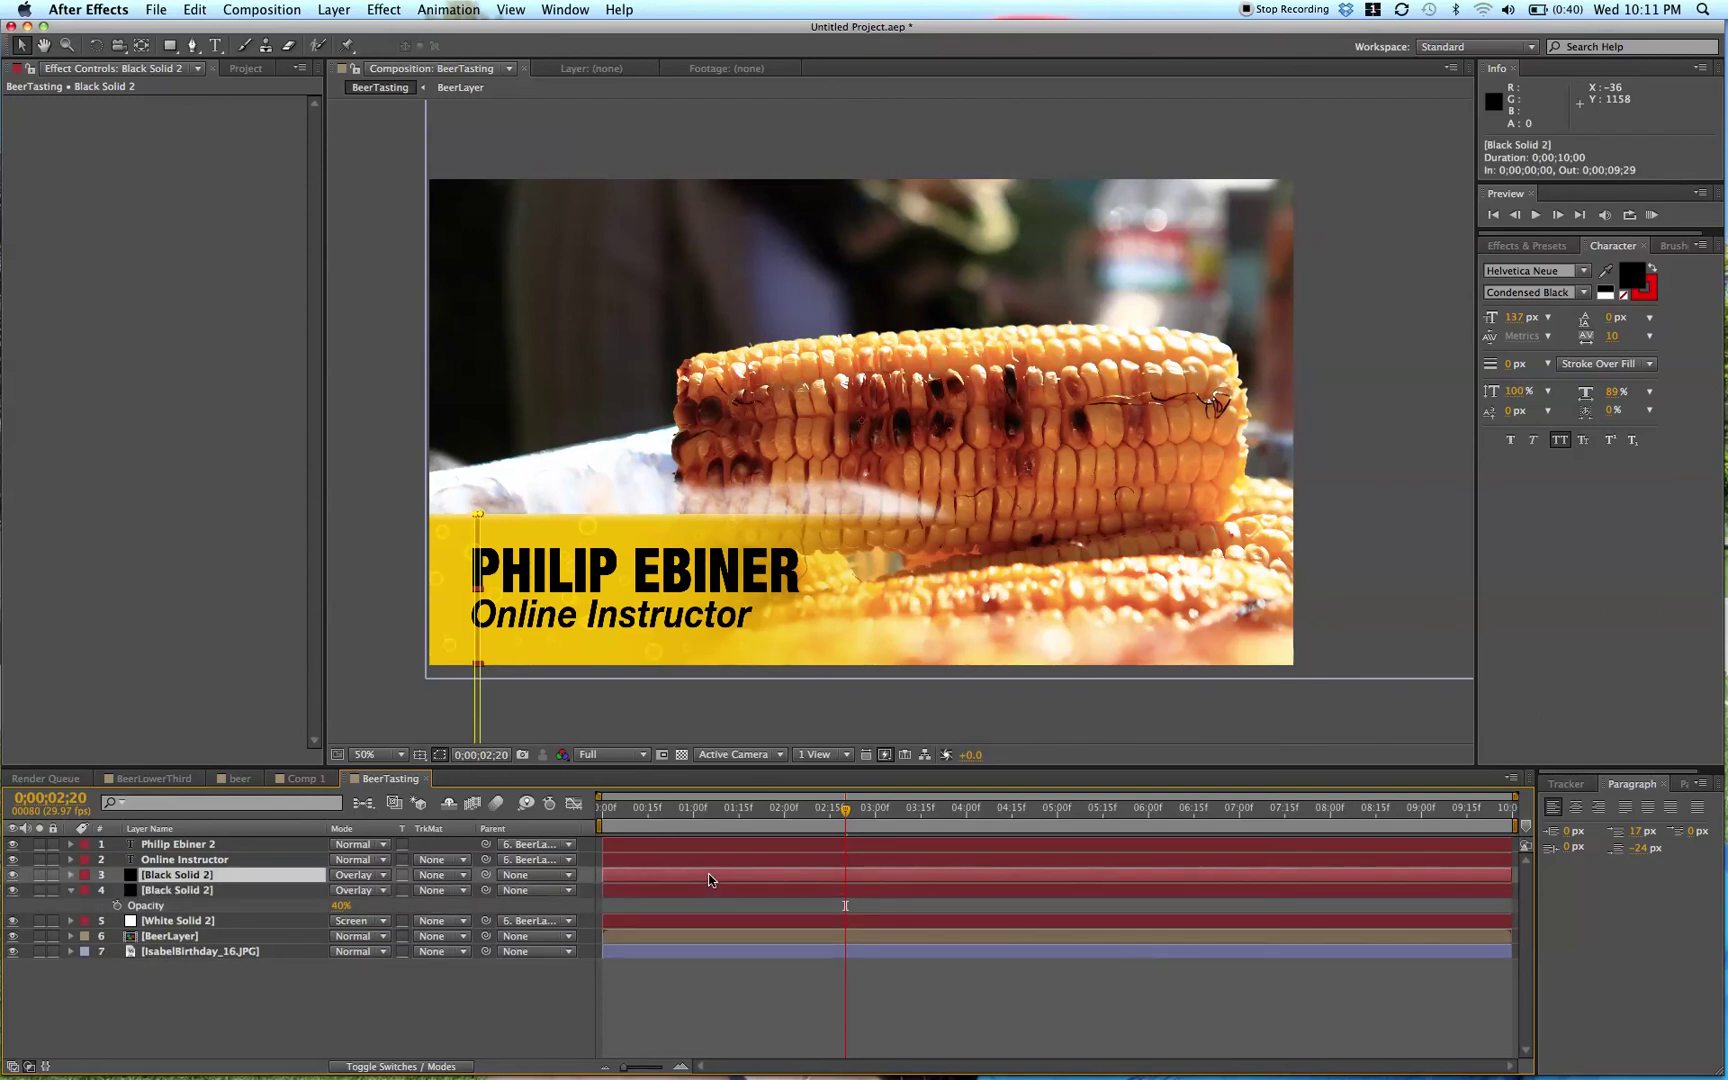
key(shift+Right)
key(shift+Right)
key(shift+Right)
key(shift+Right)
key(shift+Right)
key(shift+Right)
key(shift+Right)
key(shift+Right)
key(shift+Right)
key(shift+Right)
key(shift+Right)
key(shift+Right)
key(shift+Right)
key(shift+Right)
key(shift+Right)
key(shift+Right)
key(shift+Right)
key(shift+Right)
key(shift+Right)
key(shift+Right)
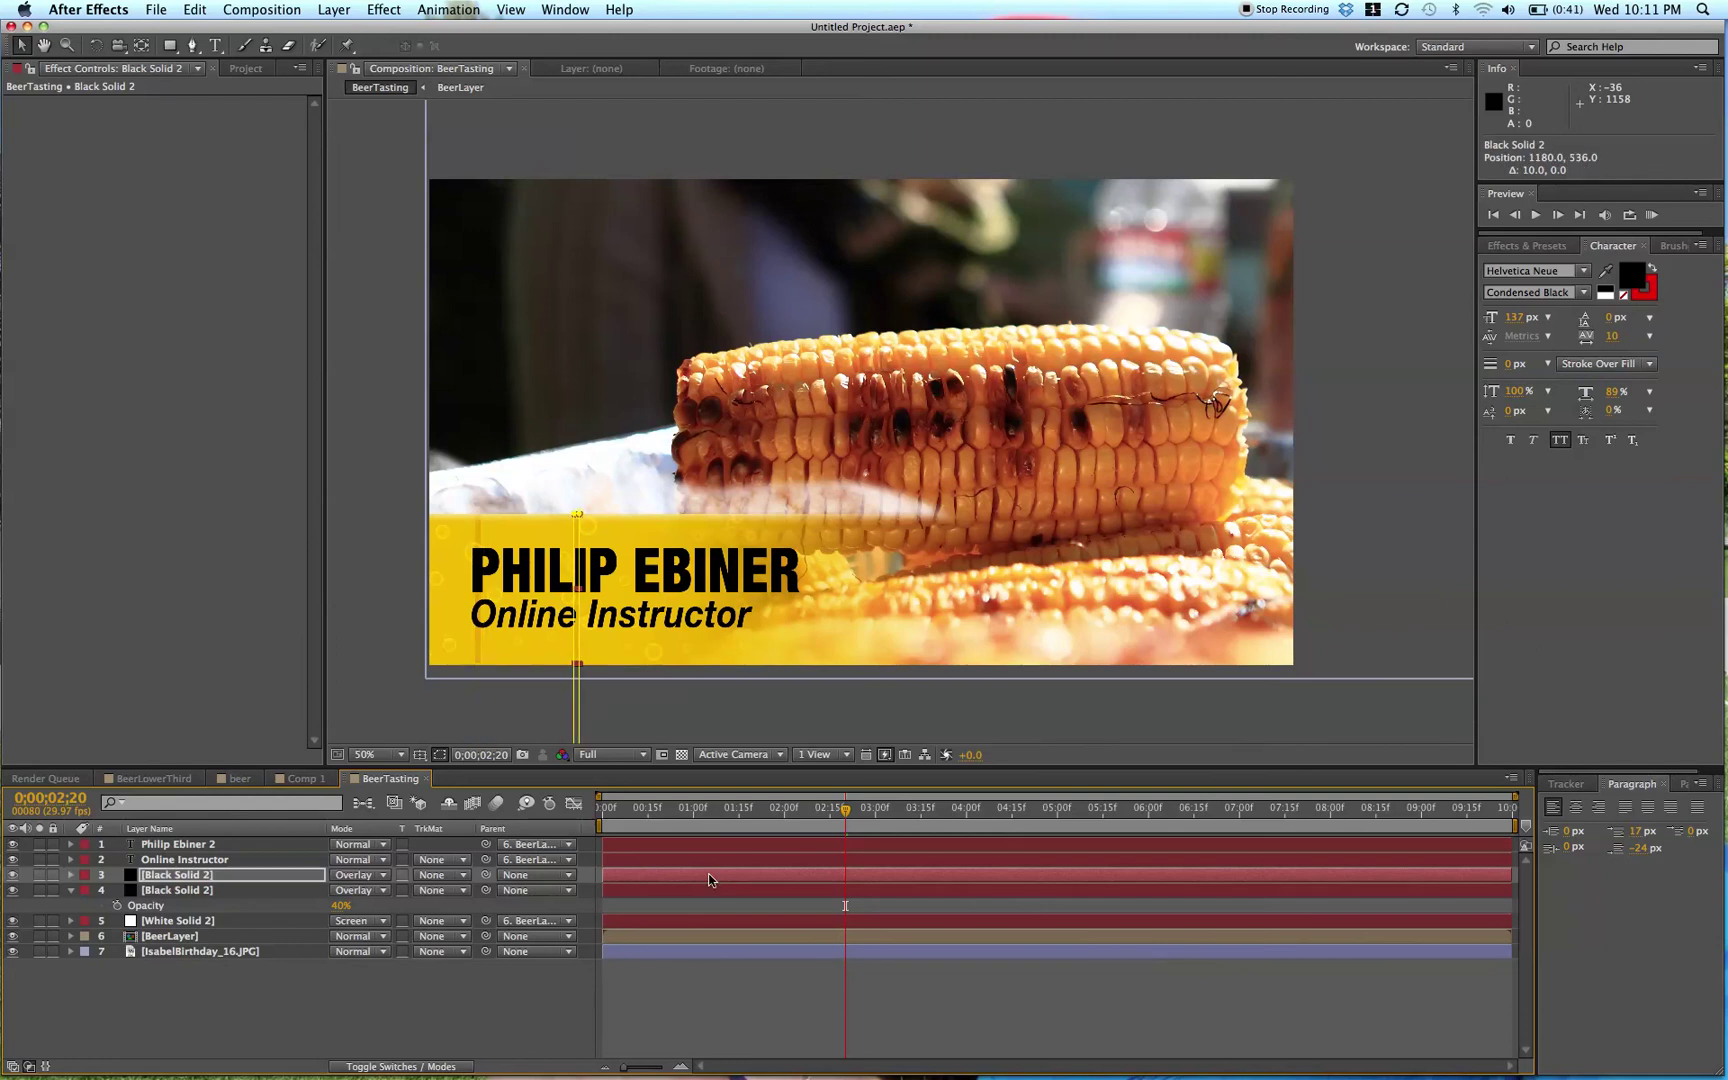
- Duplicate the second overlay bar and shift the new copy horizontally to X position 1420
key(super+d)
key(shift+Right)
key(shift+Right)
key(shift+Right)
key(shift+Right)
key(shift+Right)
key(shift+Right)
key(shift+Right)
key(shift+Right)
key(shift+Right)
key(shift+Right)
key(shift+Right)
key(shift+Right)
key(shift+Right)
key(shift+Right)
key(shift+Right)
key(shift+Right)
key(shift+Right)
key(shift+Right)
key(shift+Right)
key(shift+Right)
key(shift+Right)
key(shift+Right)
key(shift+Right)
key(shift+Right)
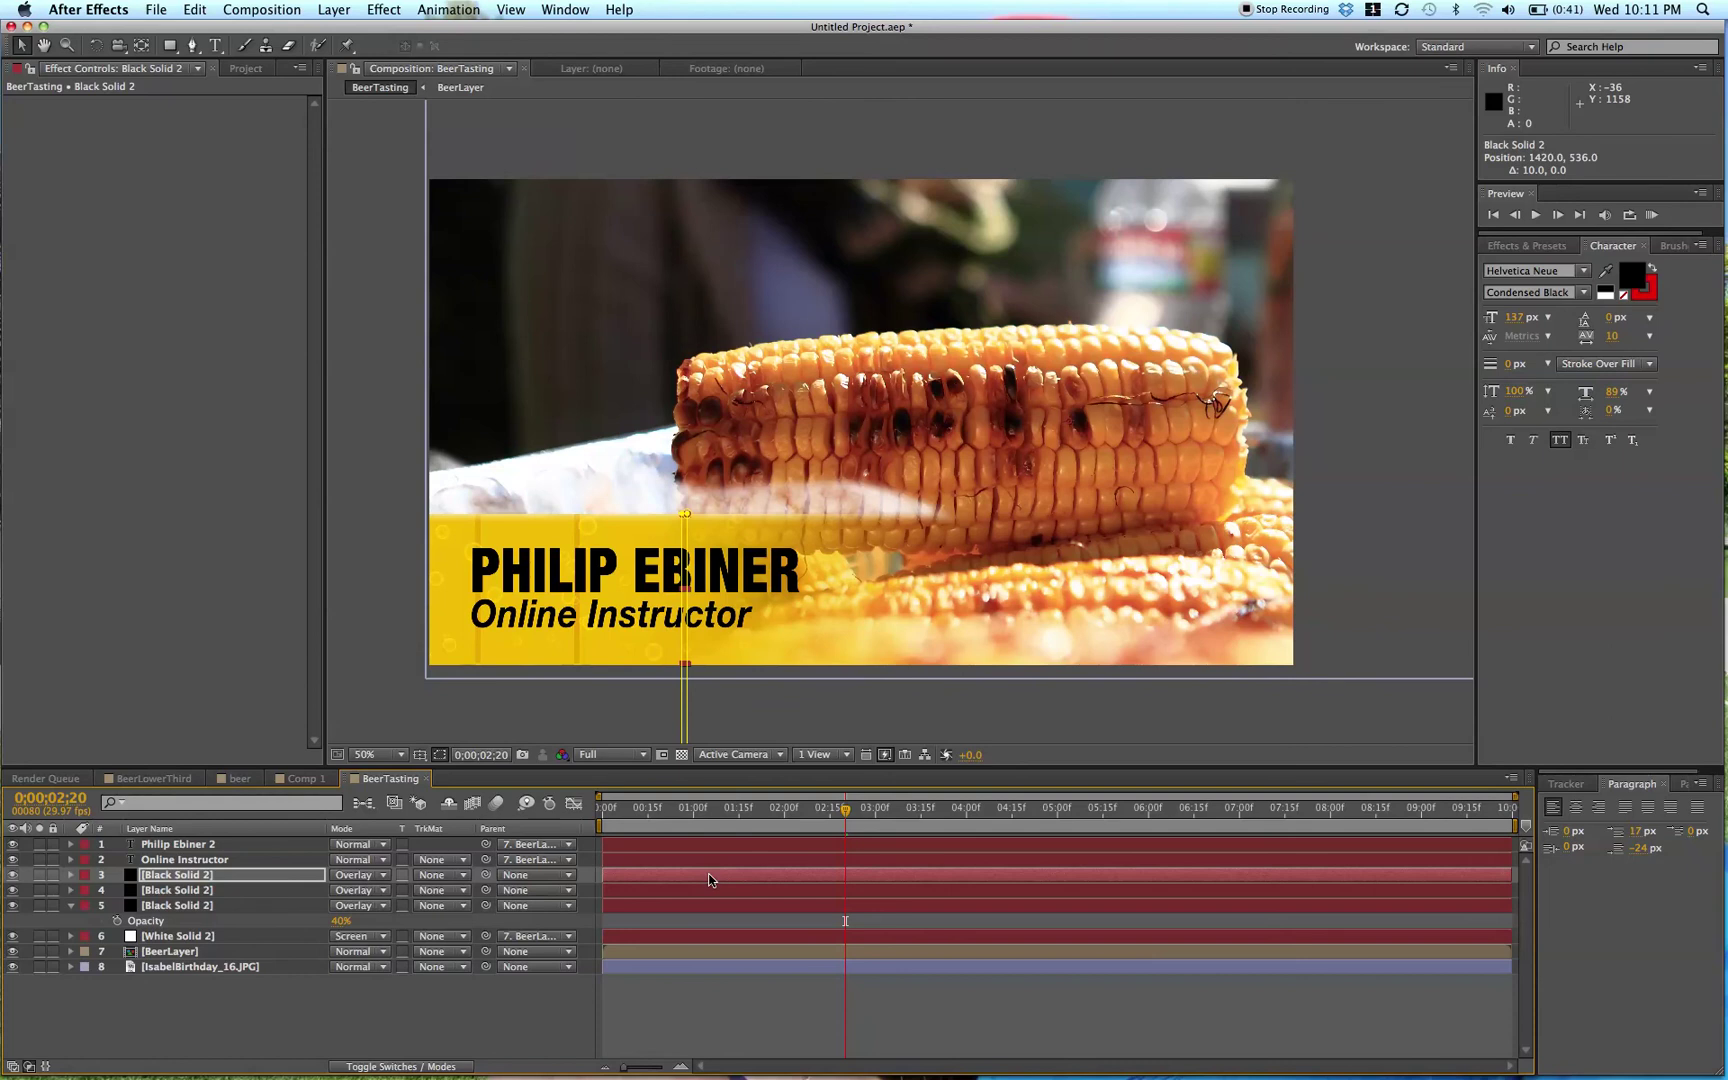
- Duplicate the third overlay bar and shift the new copy horizontally to X position 1660, near the name's end
key(super+d)
key(shift+Right)
key(shift+Right)
key(shift+Right)
key(shift+Right)
key(shift+Right)
key(shift+Right)
key(shift+Right)
key(shift+Right)
key(shift+Right)
key(shift+Right)
key(shift+Right)
key(shift+Right)
key(shift+Right)
key(shift+Right)
key(shift+Right)
key(shift+Right)
key(shift+Right)
key(shift+Right)
key(shift+Right)
key(shift+Right)
key(shift+Right)
key(shift+Right)
key(shift+Right)
key(shift+Right)
- Duplicate the fourth overlay bar and shift the fifth bar past the name's end to X position 1860
key(super+d)
key(shift+Right)
key(shift+Right)
key(shift+Right)
key(shift+Right)
key(shift+Right)
key(shift+Right)
key(shift+Right)
key(shift+Right)
key(shift+Right)
key(shift+Right)
key(shift+Right)
key(shift+Right)
key(shift+Right)
key(shift+Right)
key(shift+Right)
key(shift+Right)
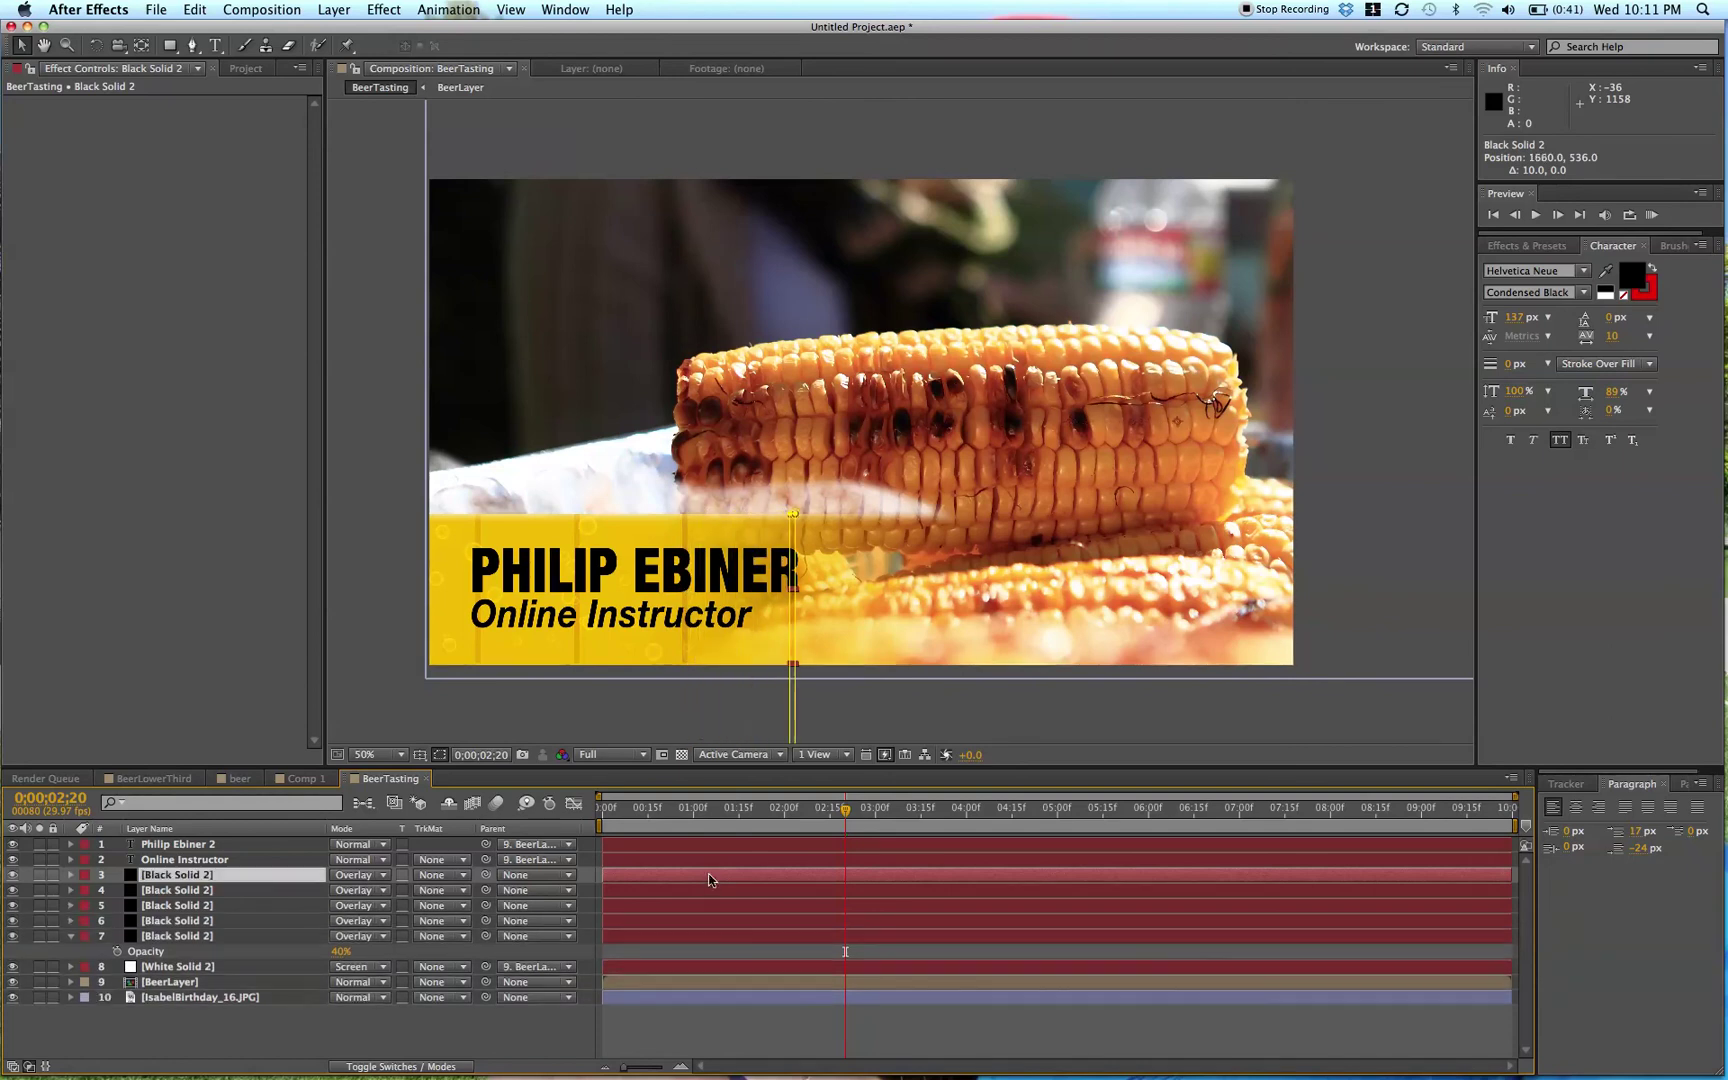
key(shift+Right)
key(shift+Right)
key(shift+Right)
key(shift+Right)
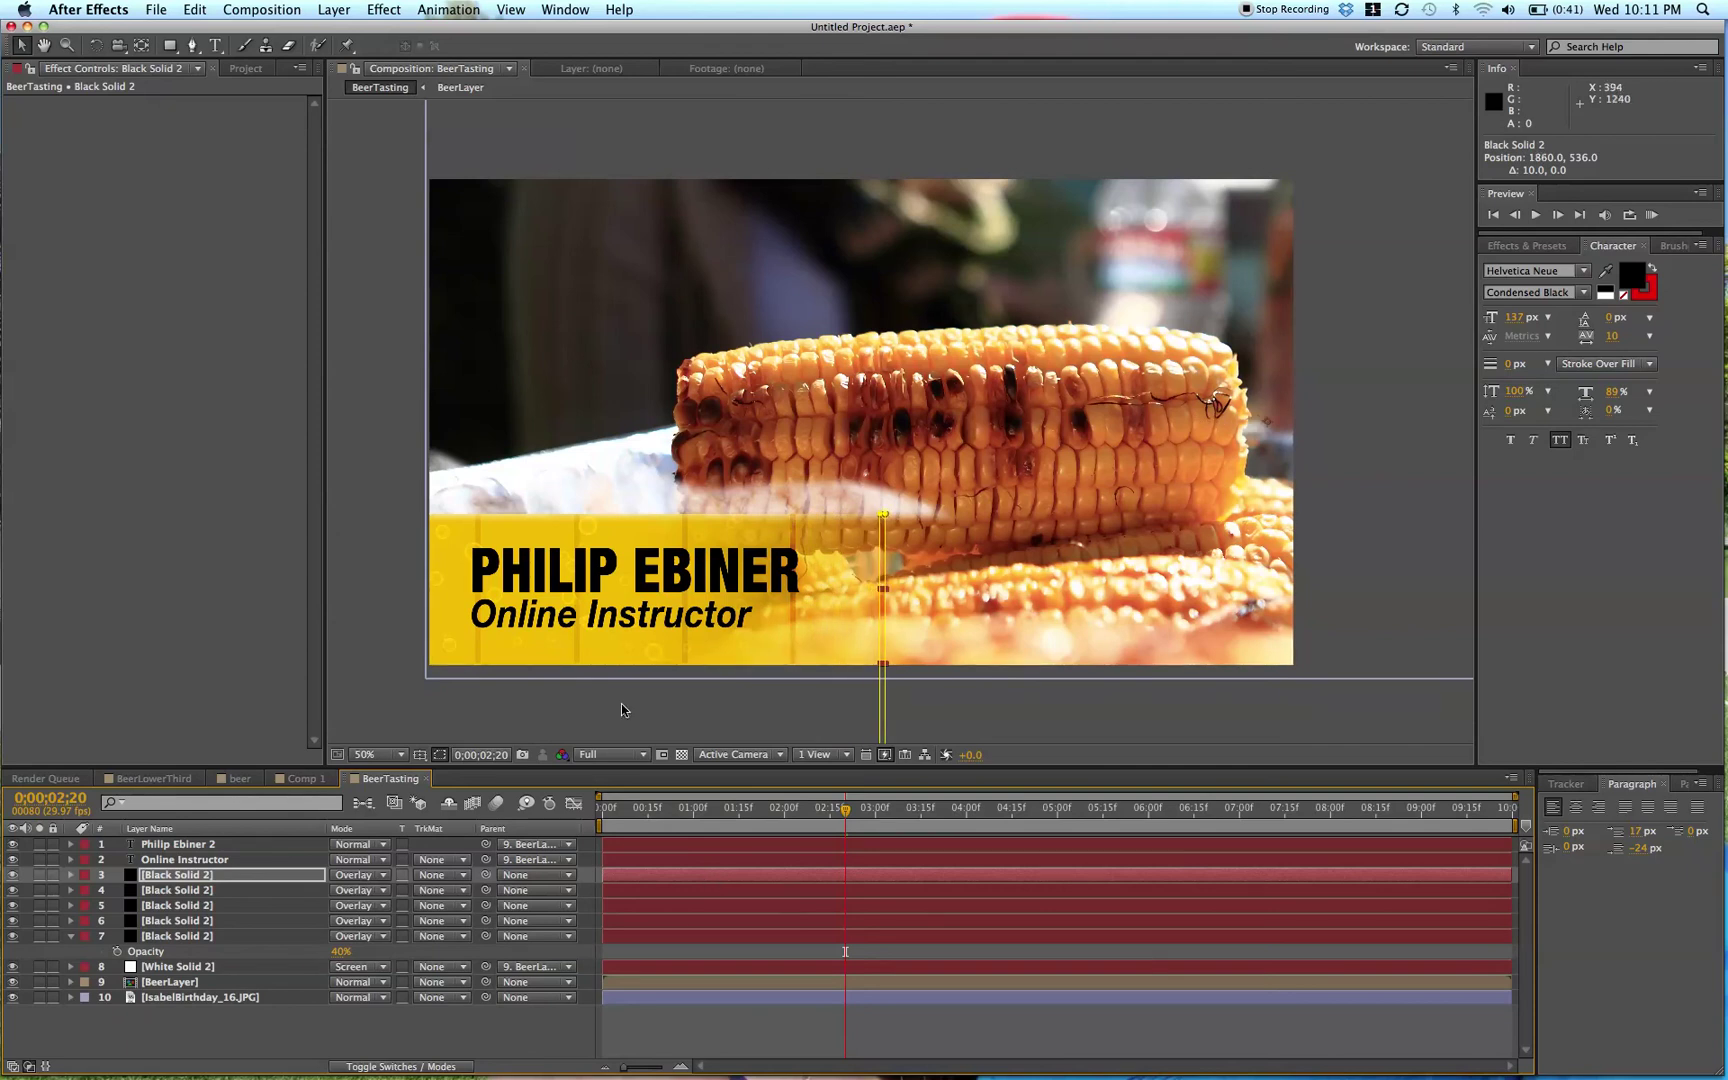
- Set the opacity of the overlay bar farthest past the name, layer 3, to 10%
click(808, 878)
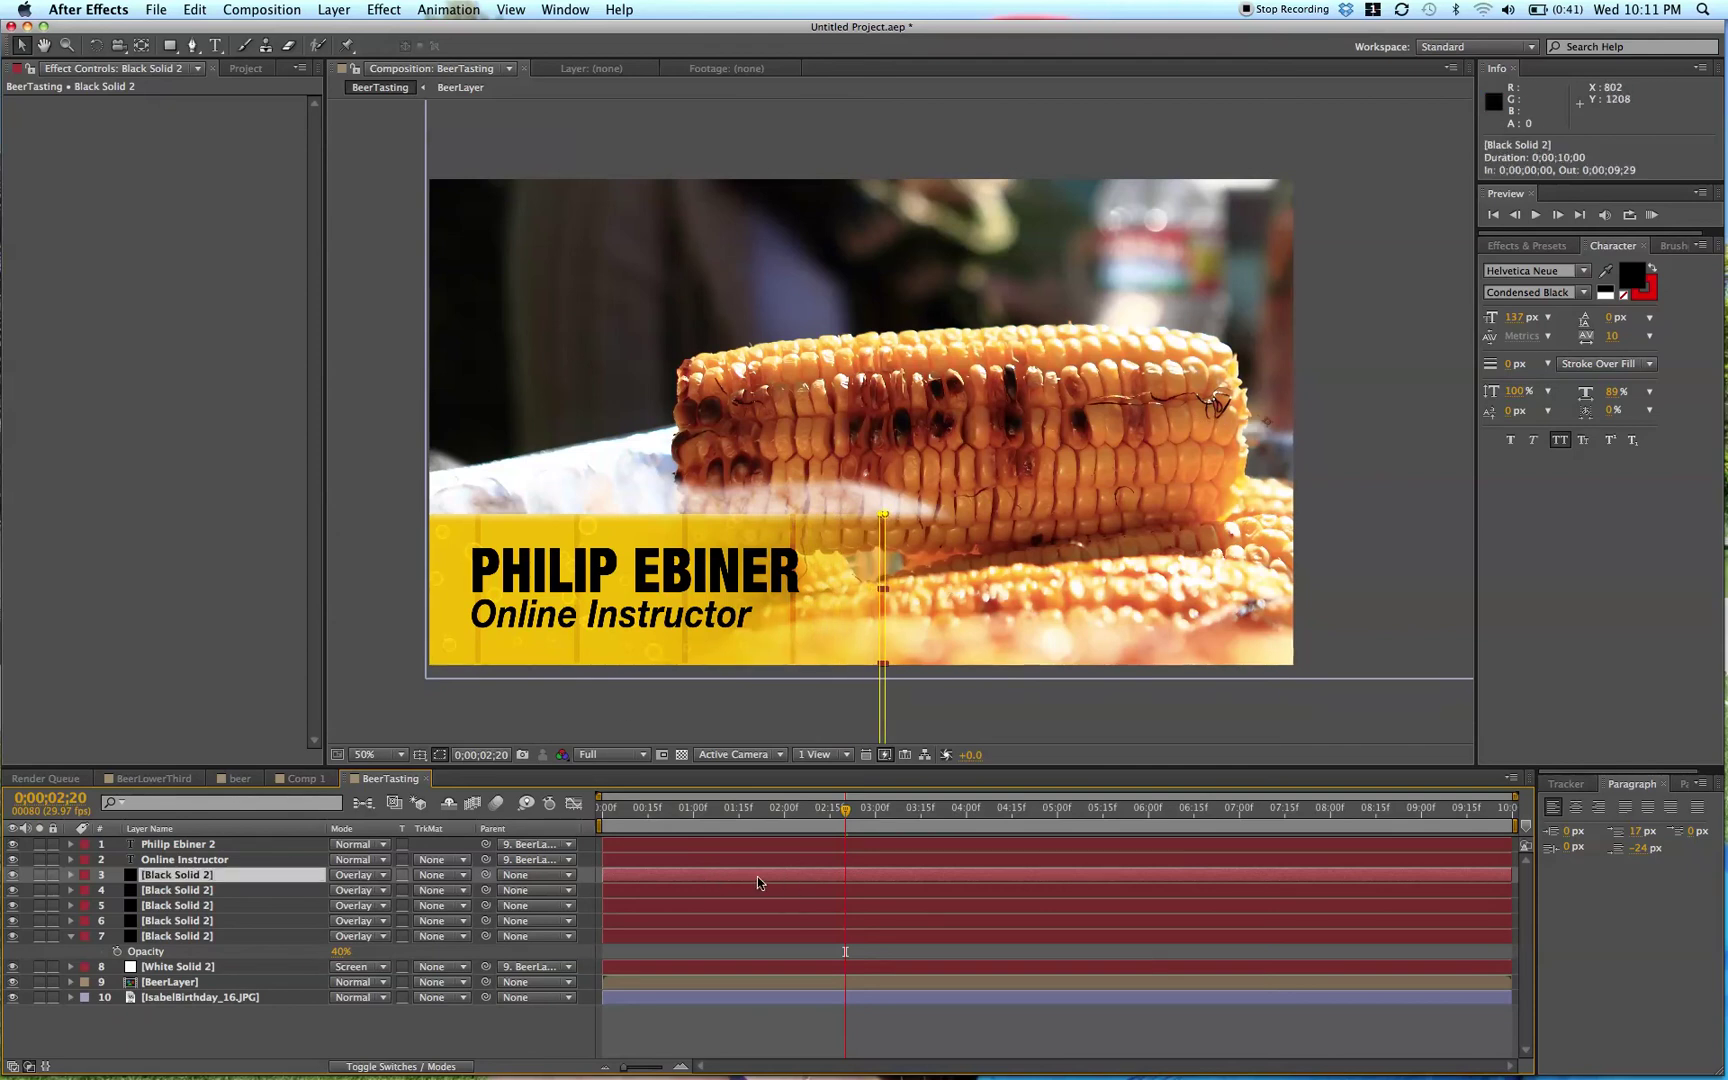
key(t)
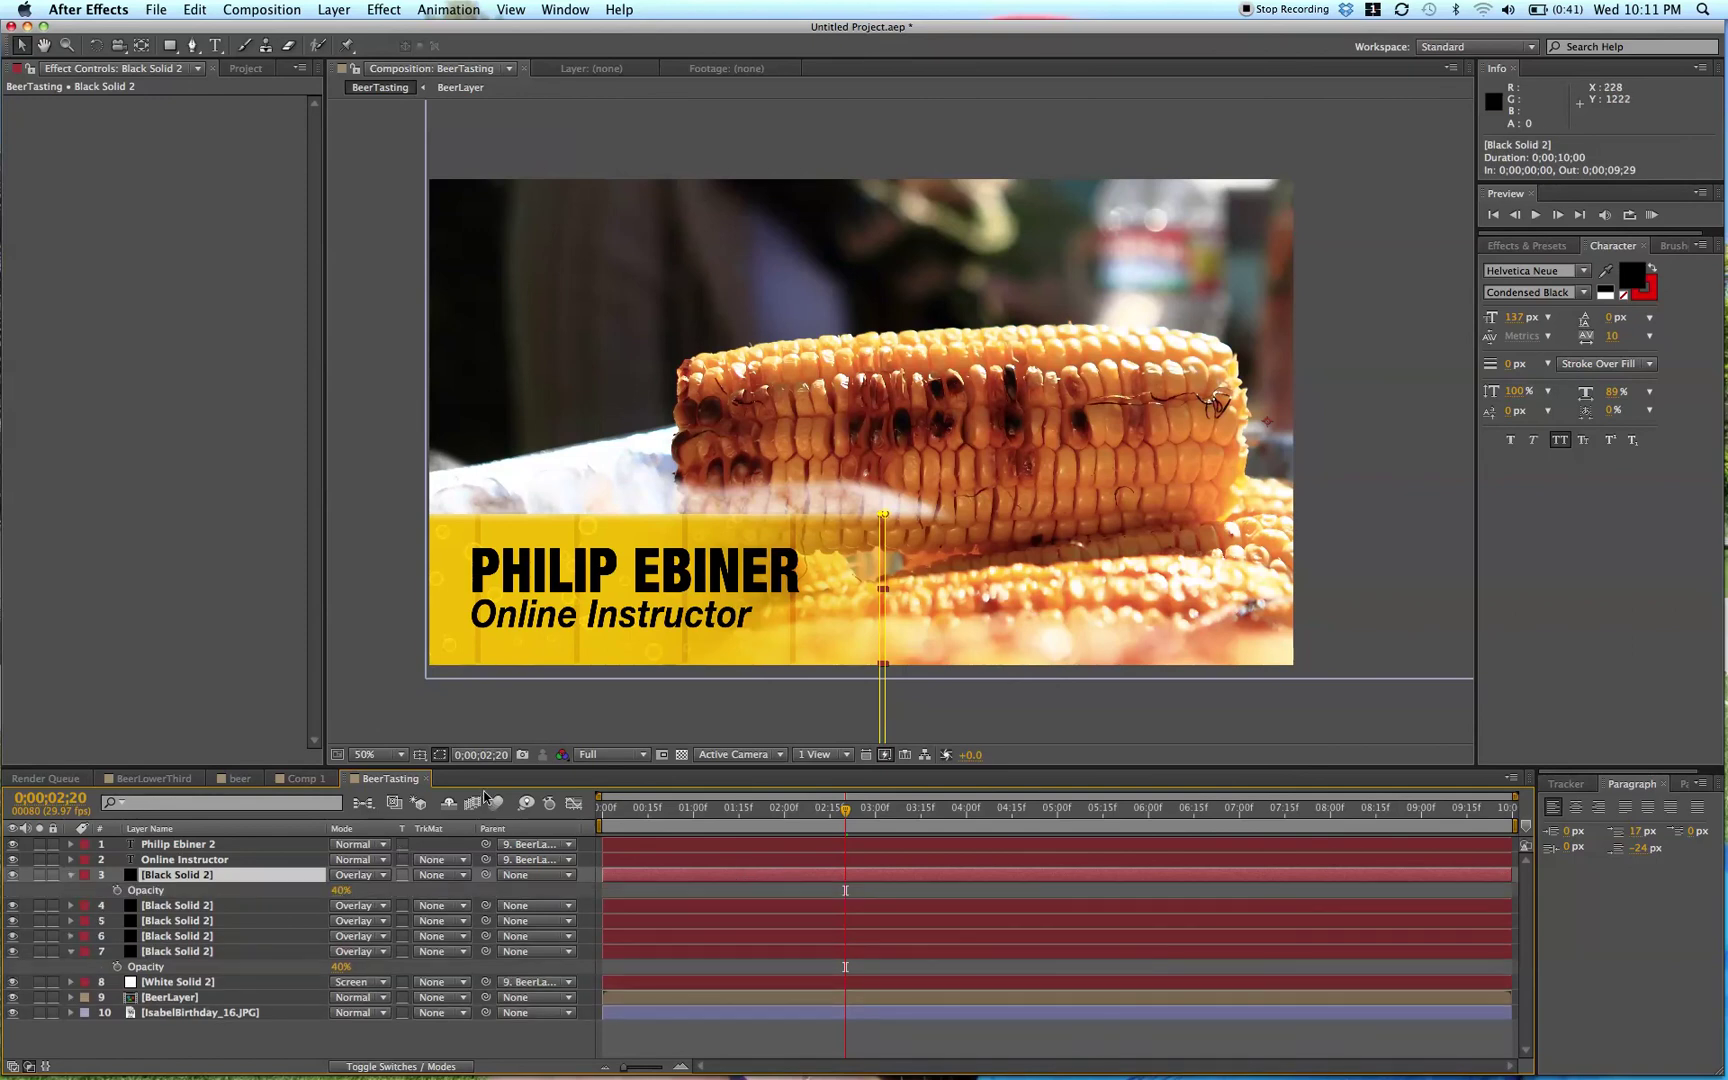
click(341, 890)
text(10)
key(Return)
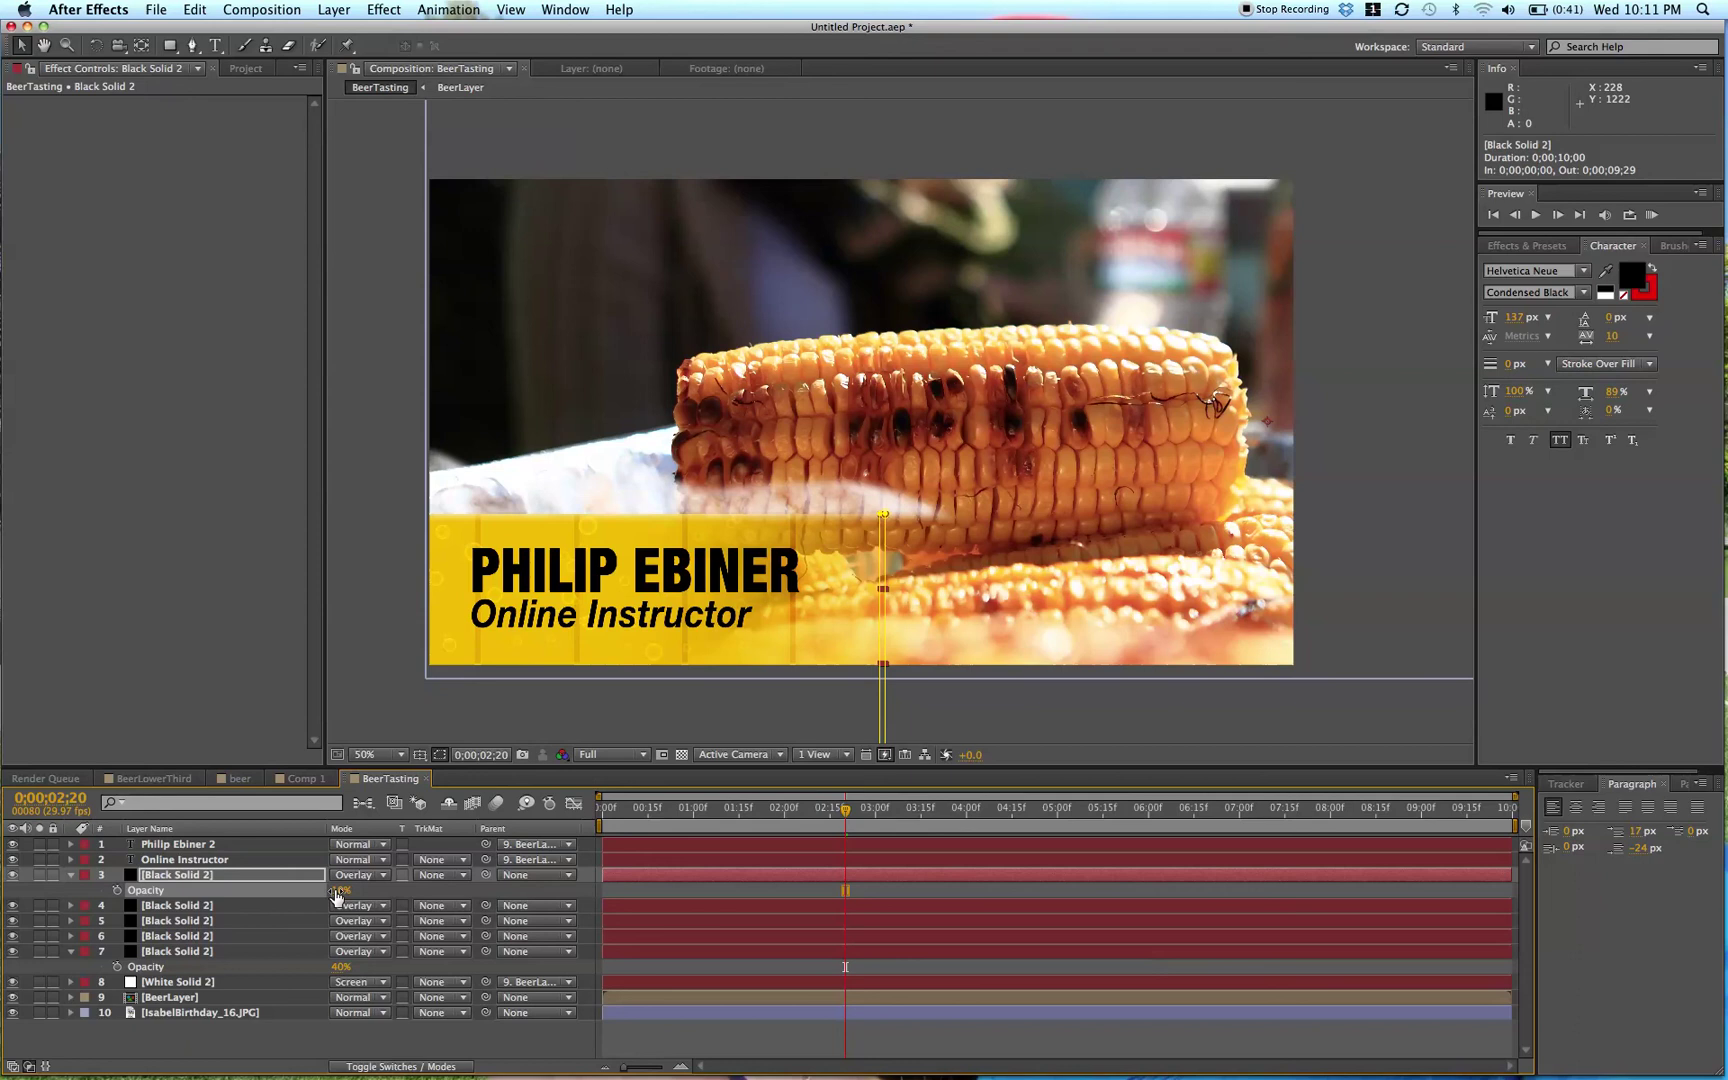
- Set the opacity of the overlay bar at the end of the name, layer 4, to 20%
click(227, 908)
key(t)
click(341, 920)
text(20)
key(Return)
- Set the middle overlay bar's opacity, layer 5, to 30%, and reveal the opacity of layer 6
click(292, 940)
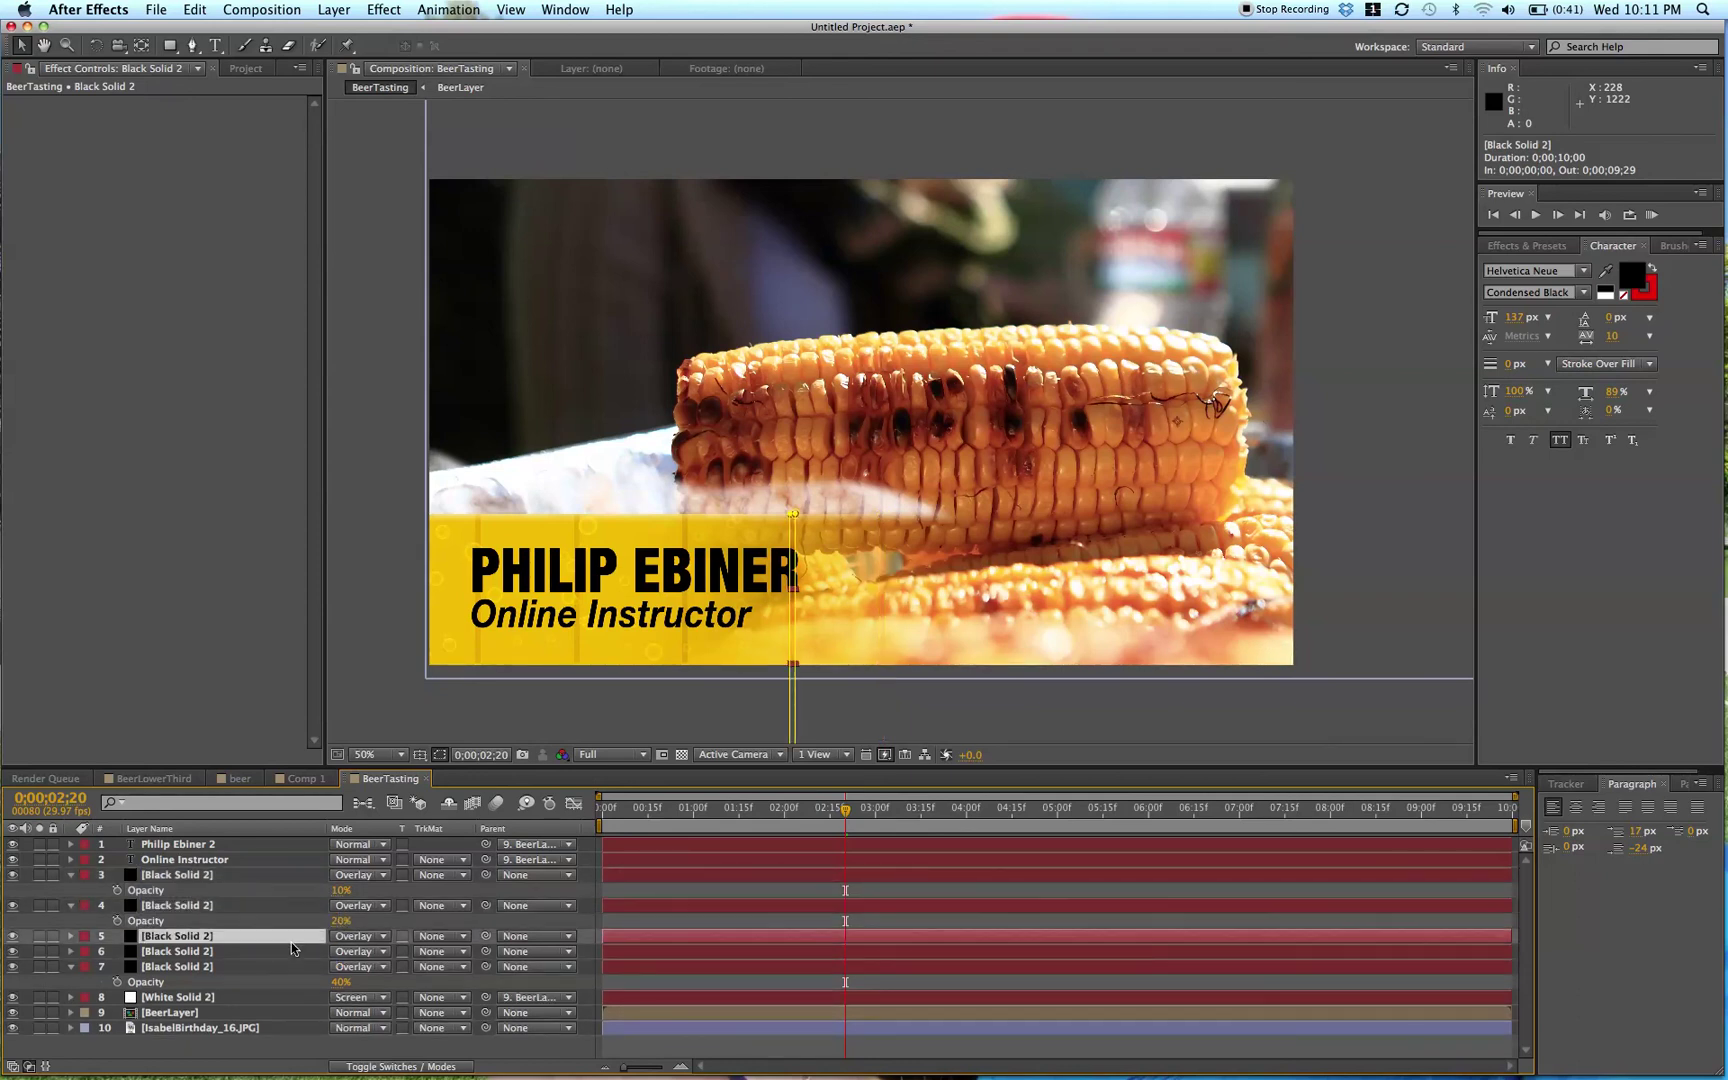
key(t)
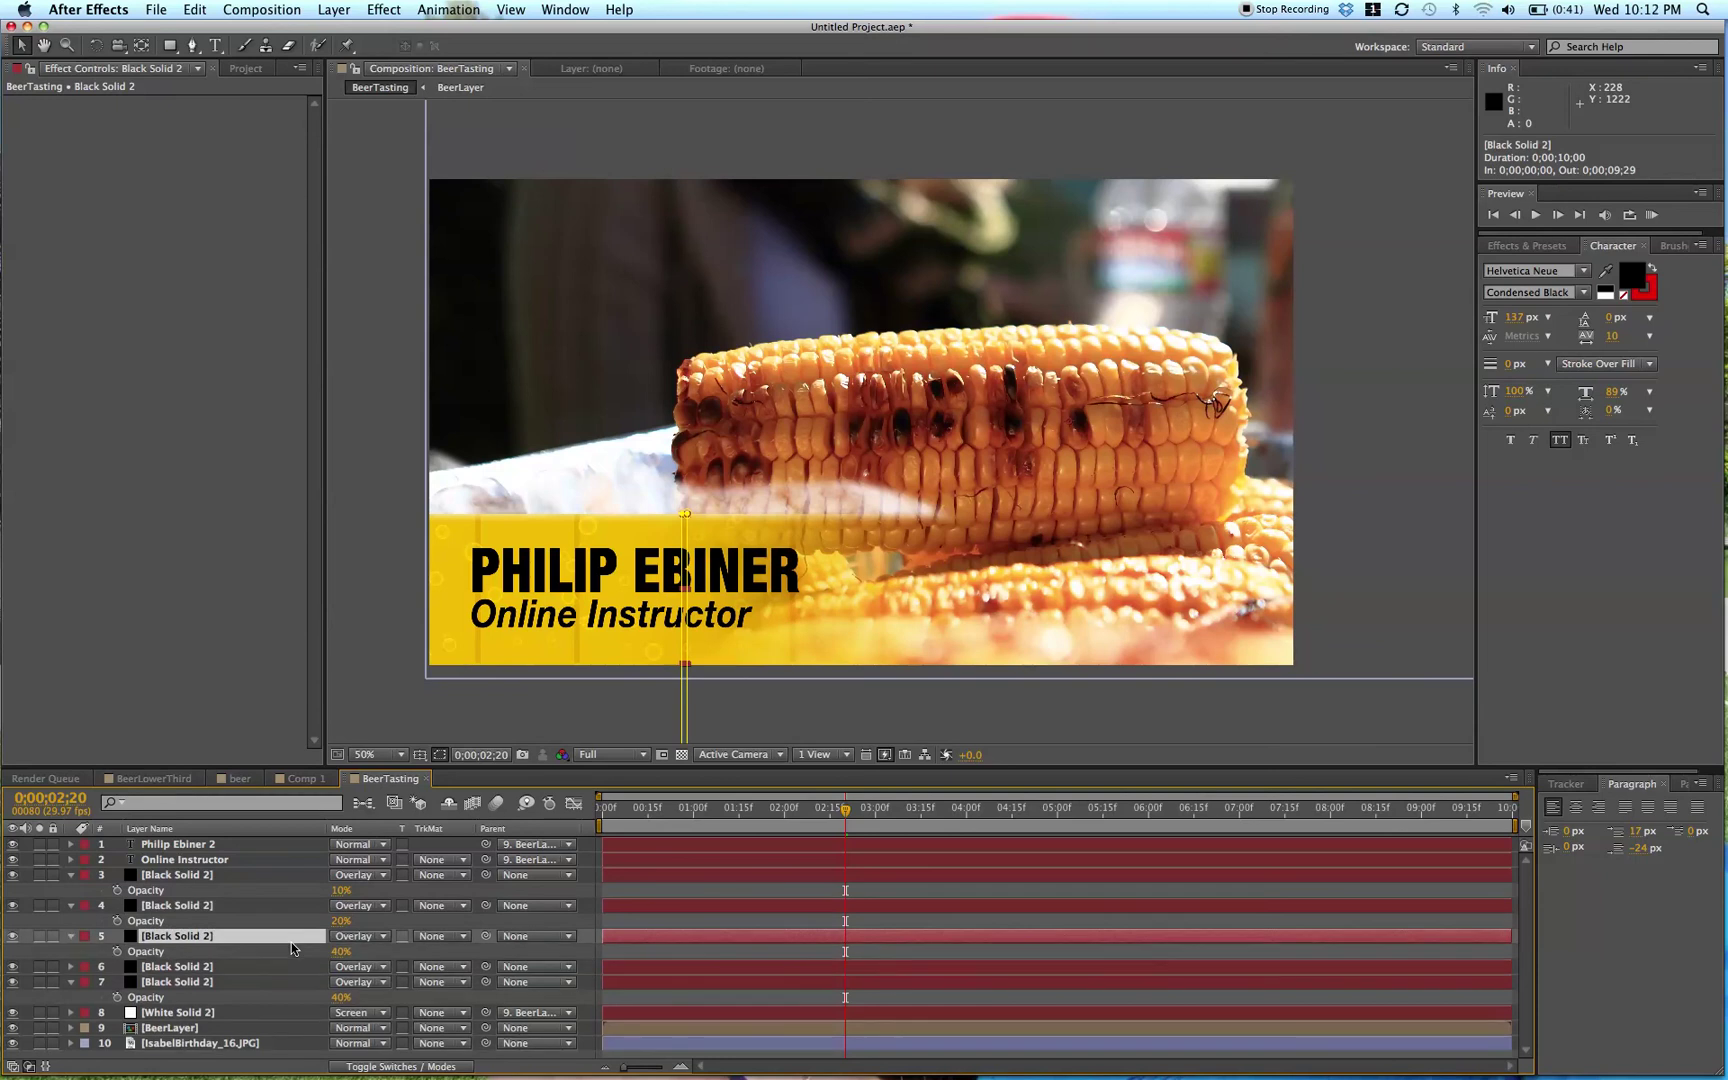
click(341, 951)
text(30)
key(Return)
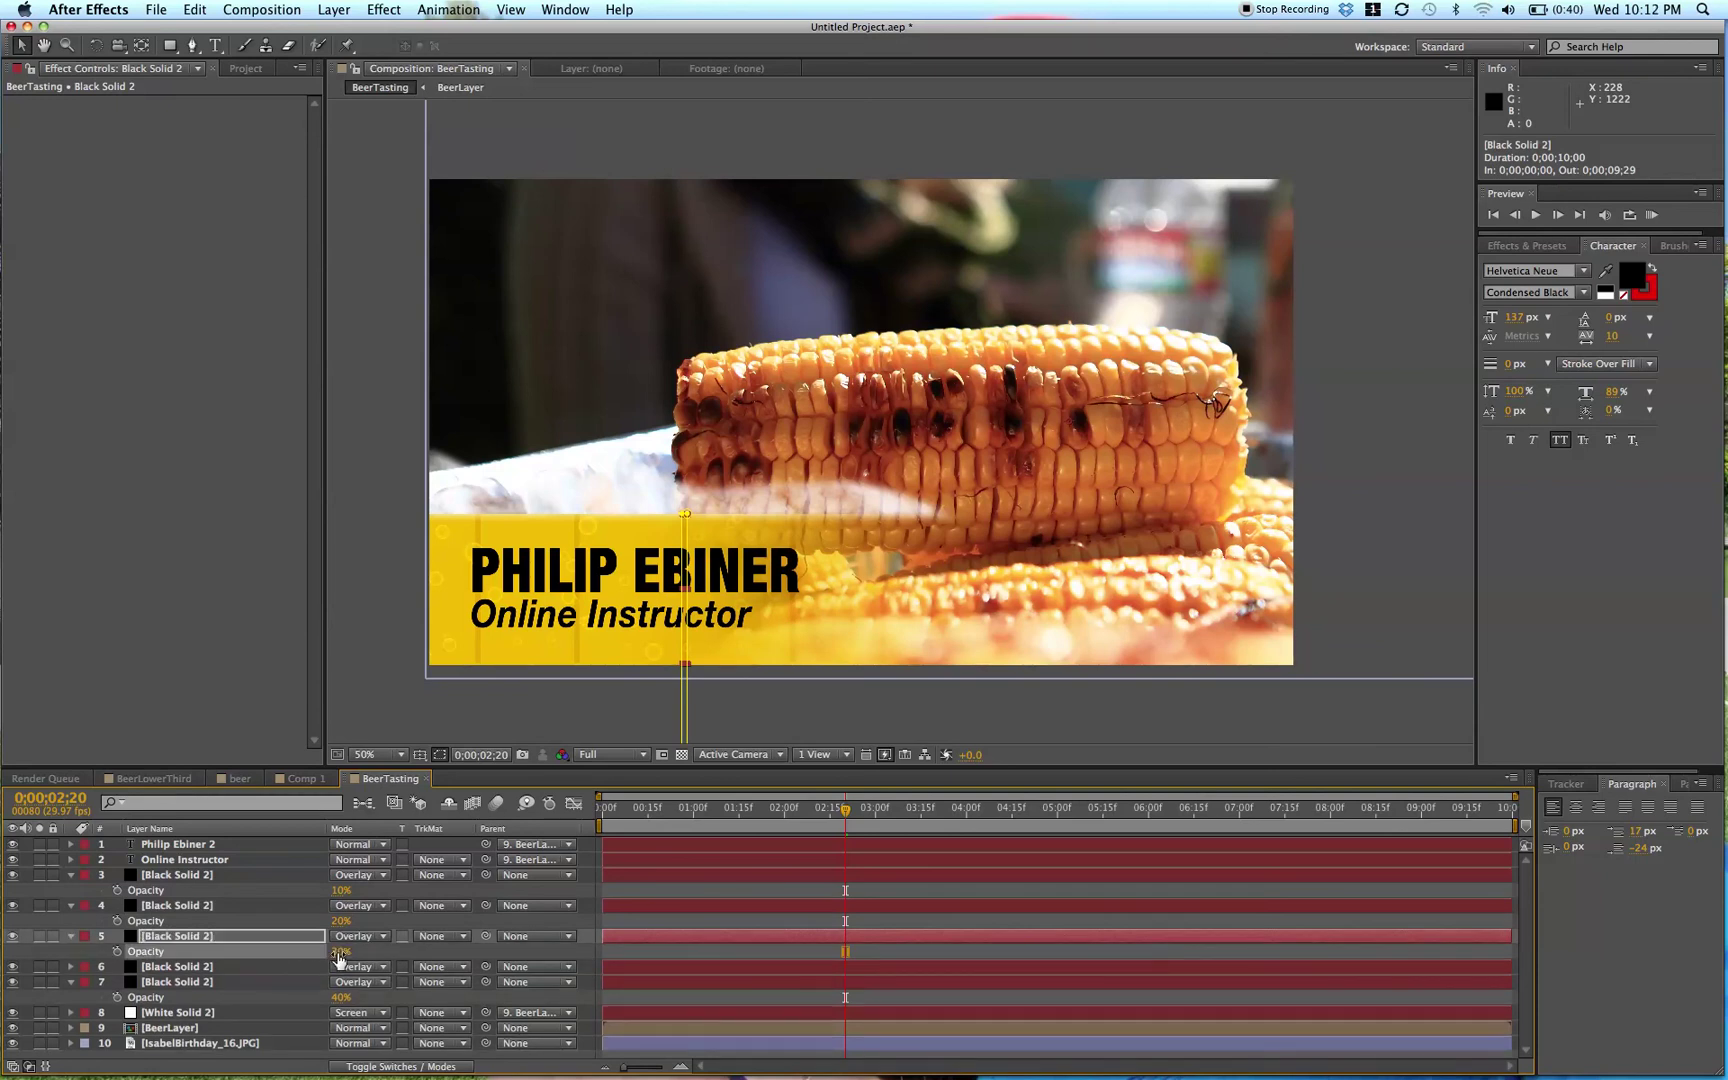
click(266, 972)
key(t)
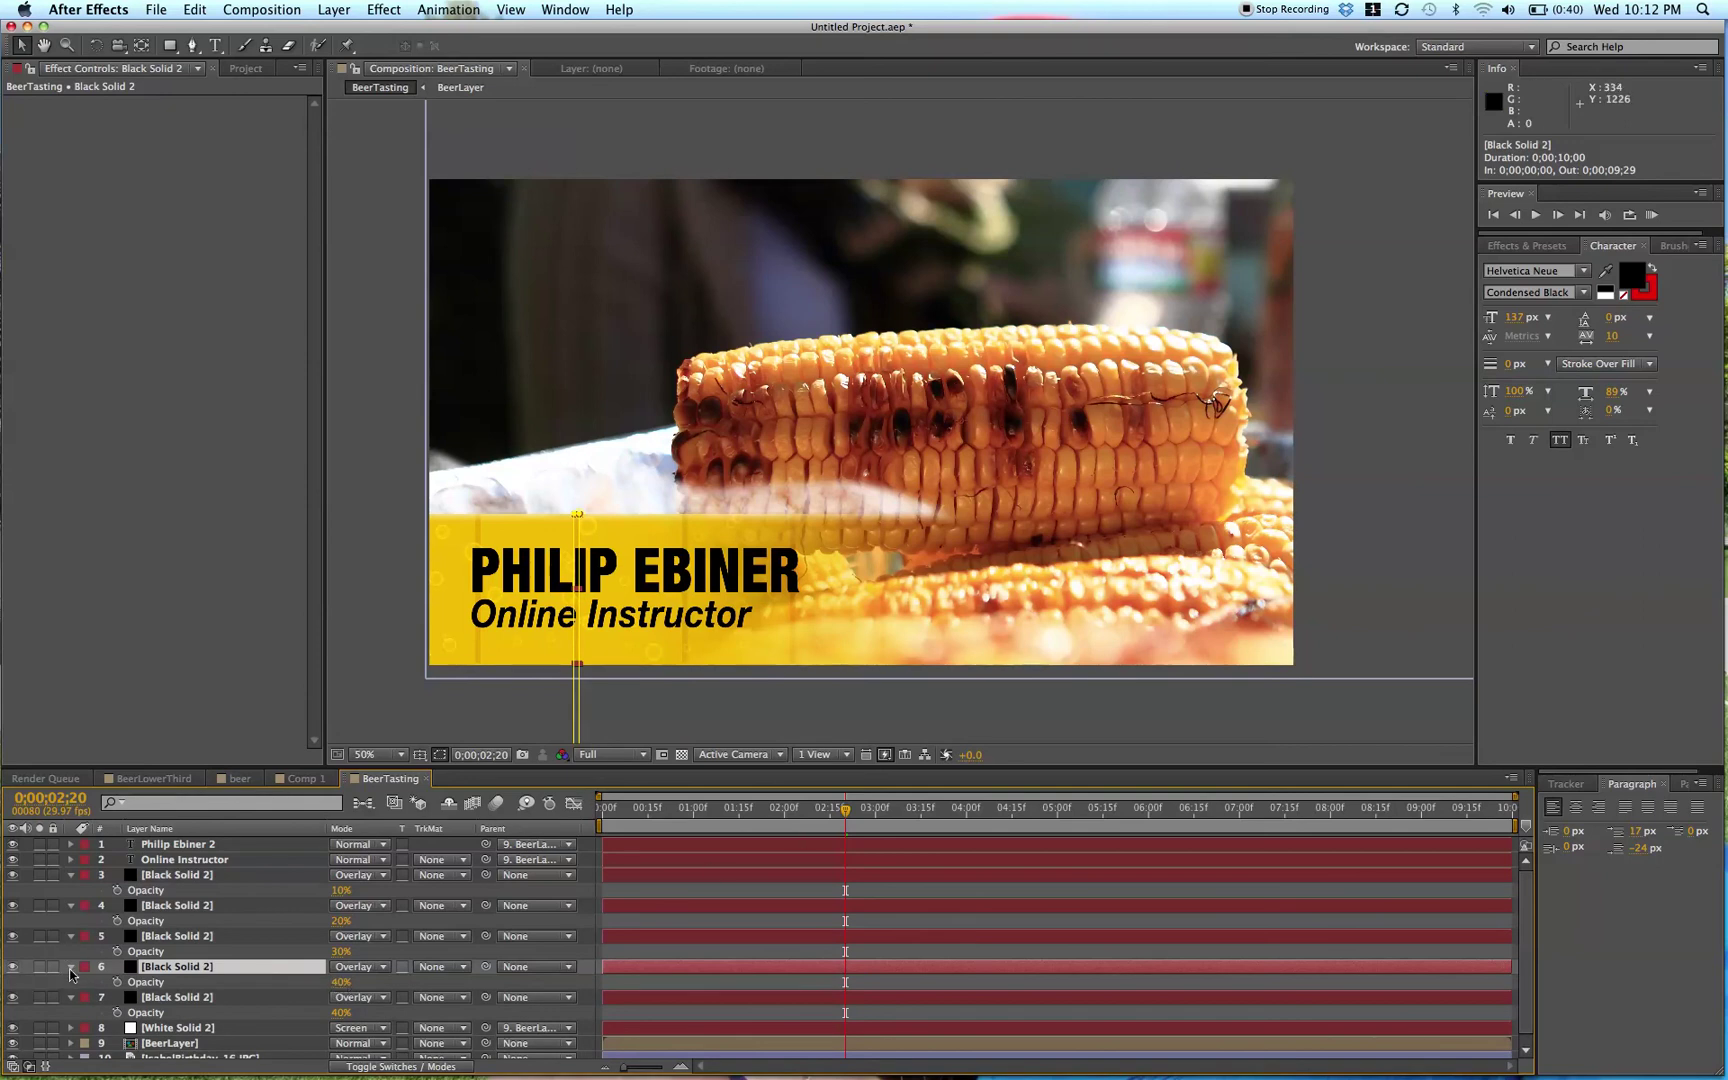
- Parent all five Black Solid 2 layers to BeerLayer, collapse the layer properties and deselect everything
shift+click(212, 876)
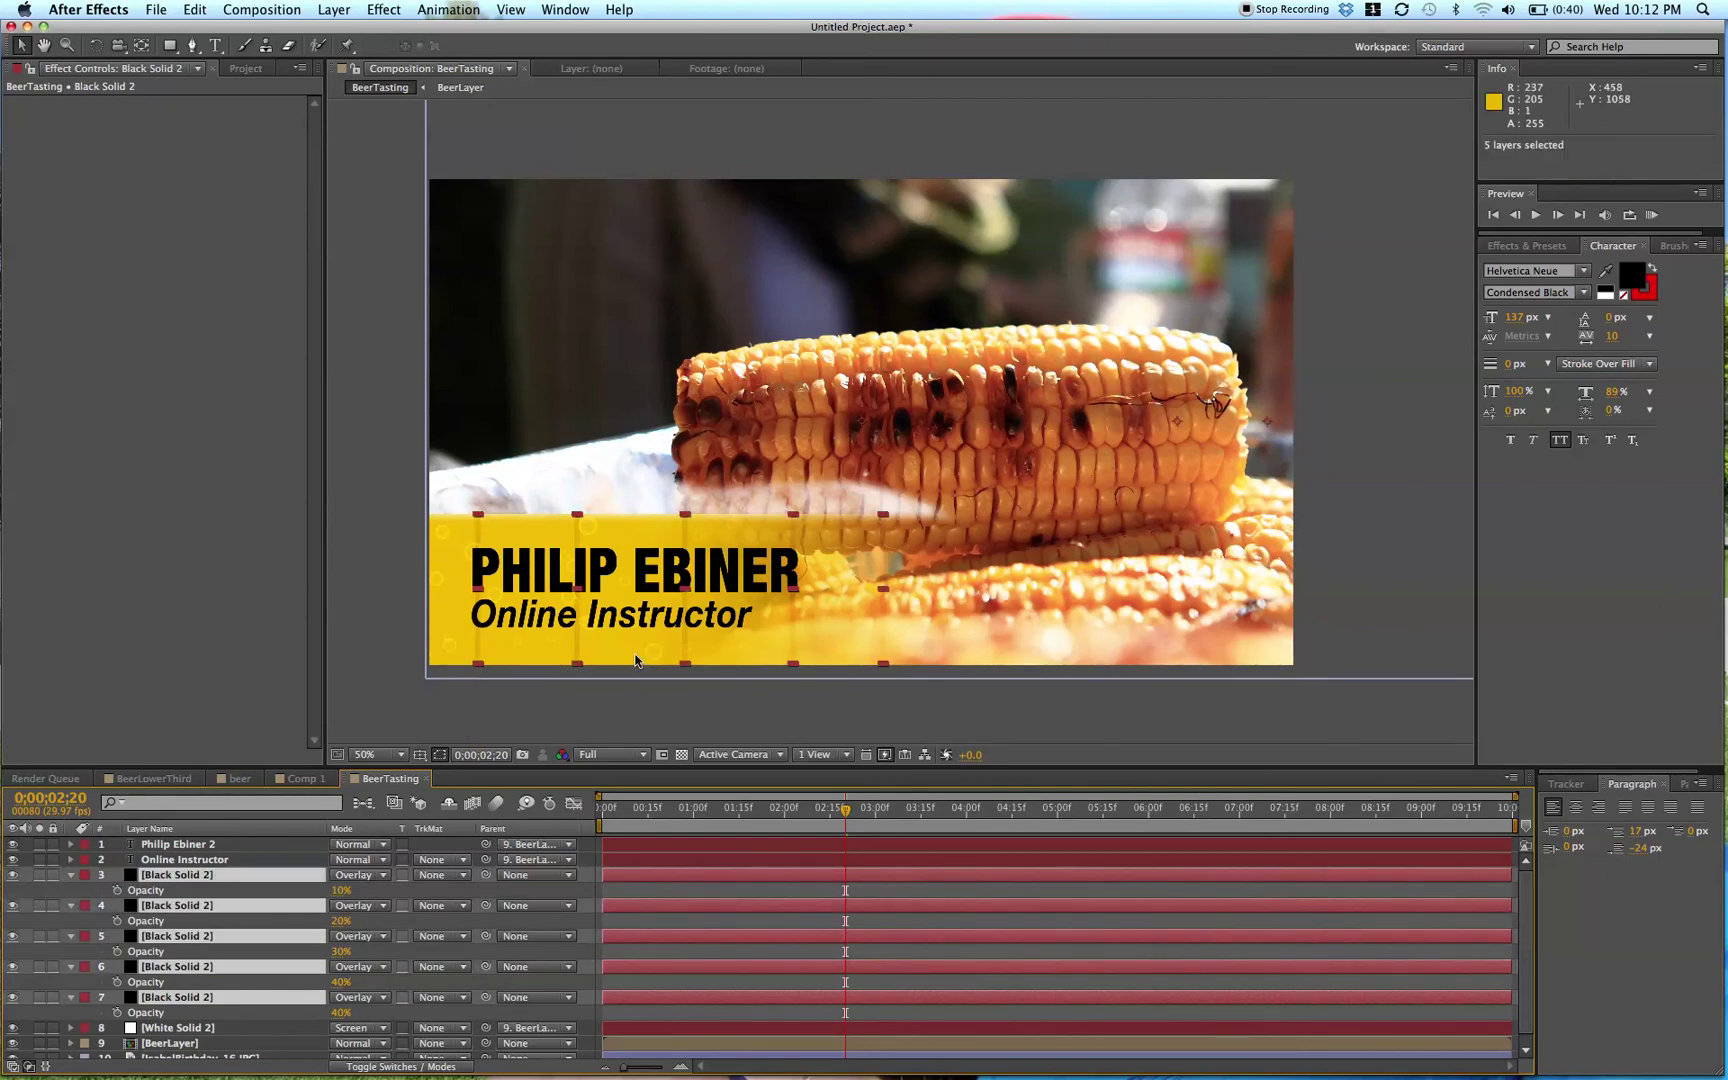
scroll(452, 995, down, 1)
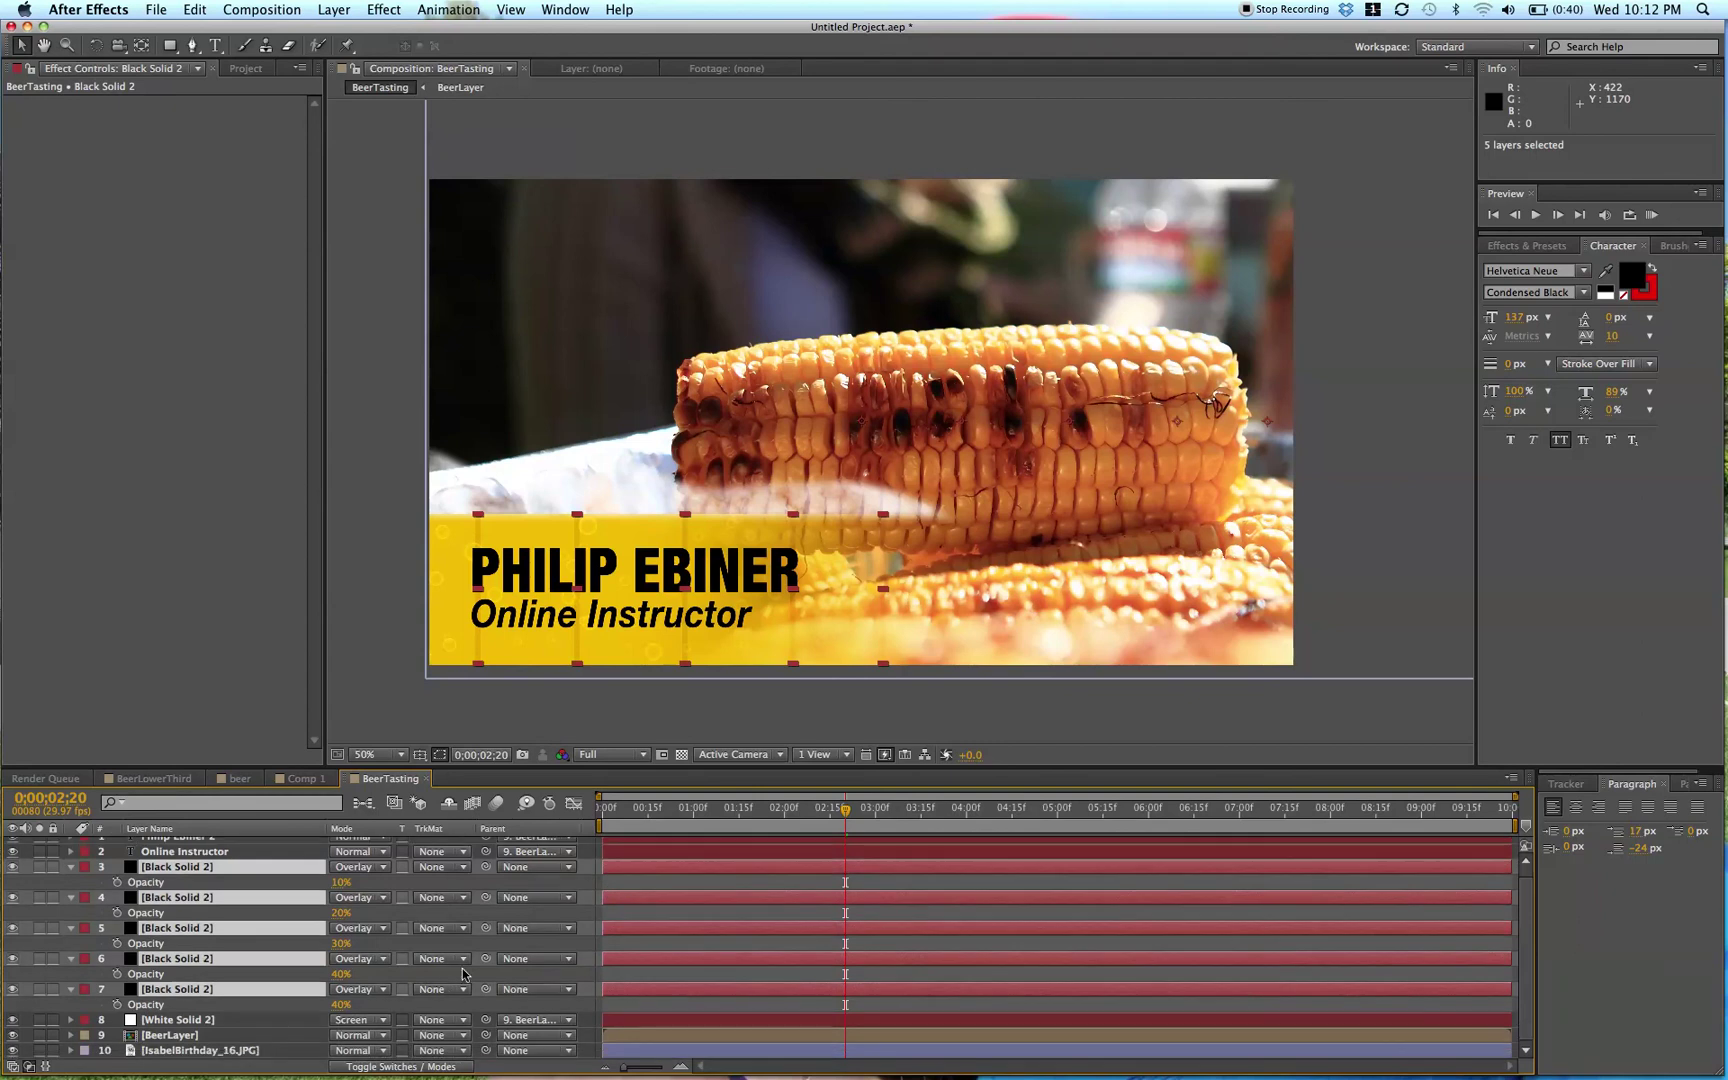
drag(486, 958, 237, 1040)
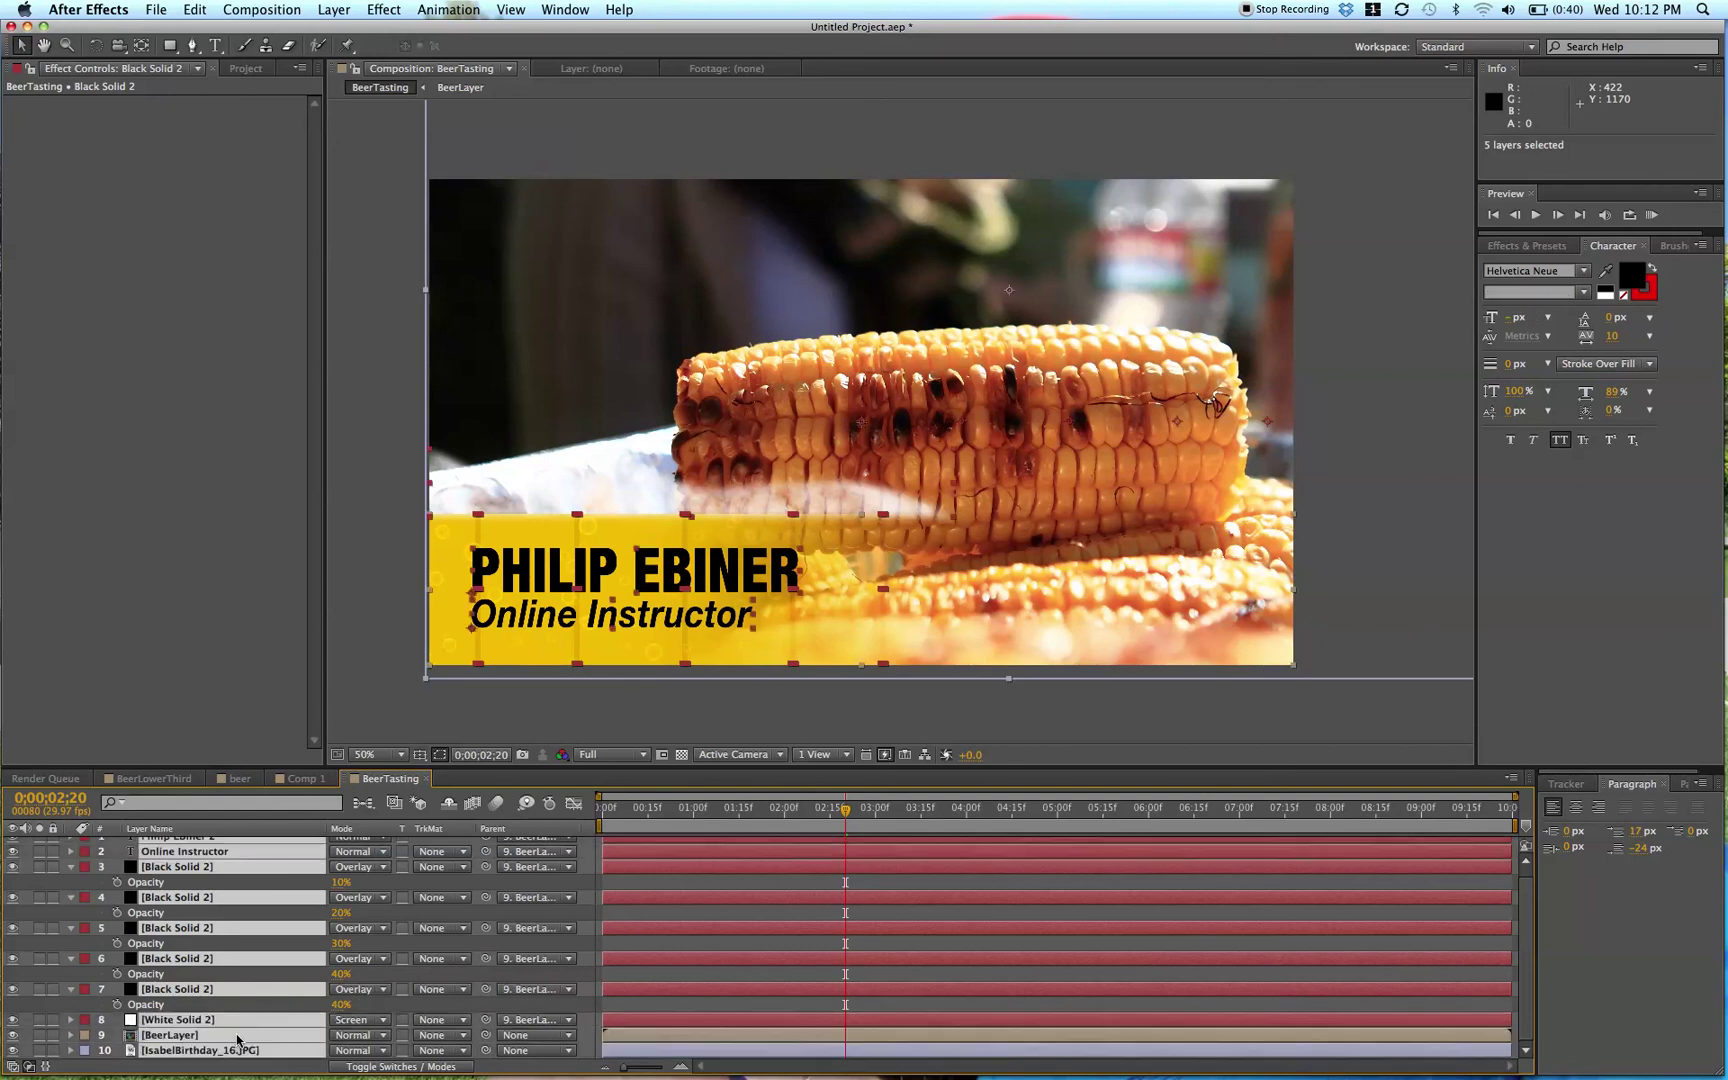
key(t)
key(F2)
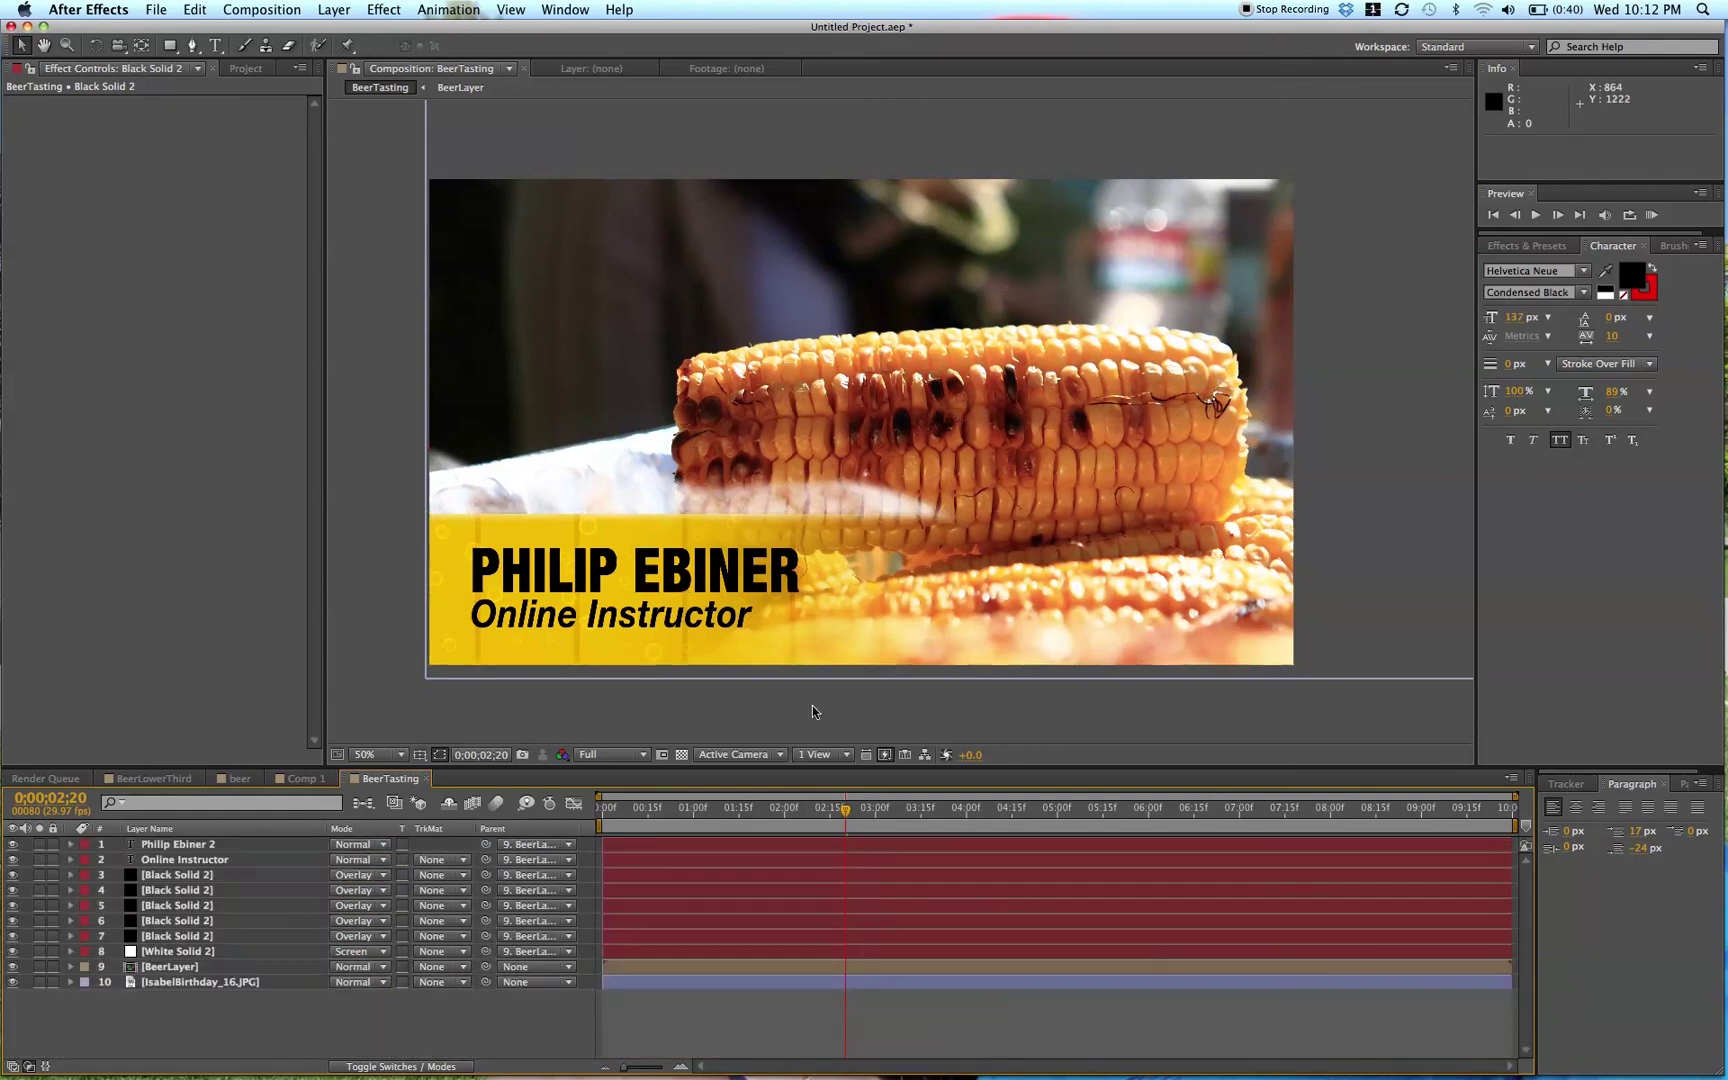
- Examine the finished lower third's motion and beer position keyframes in the BeerLowerThird composition, and return to BeerTasting
click(154, 778)
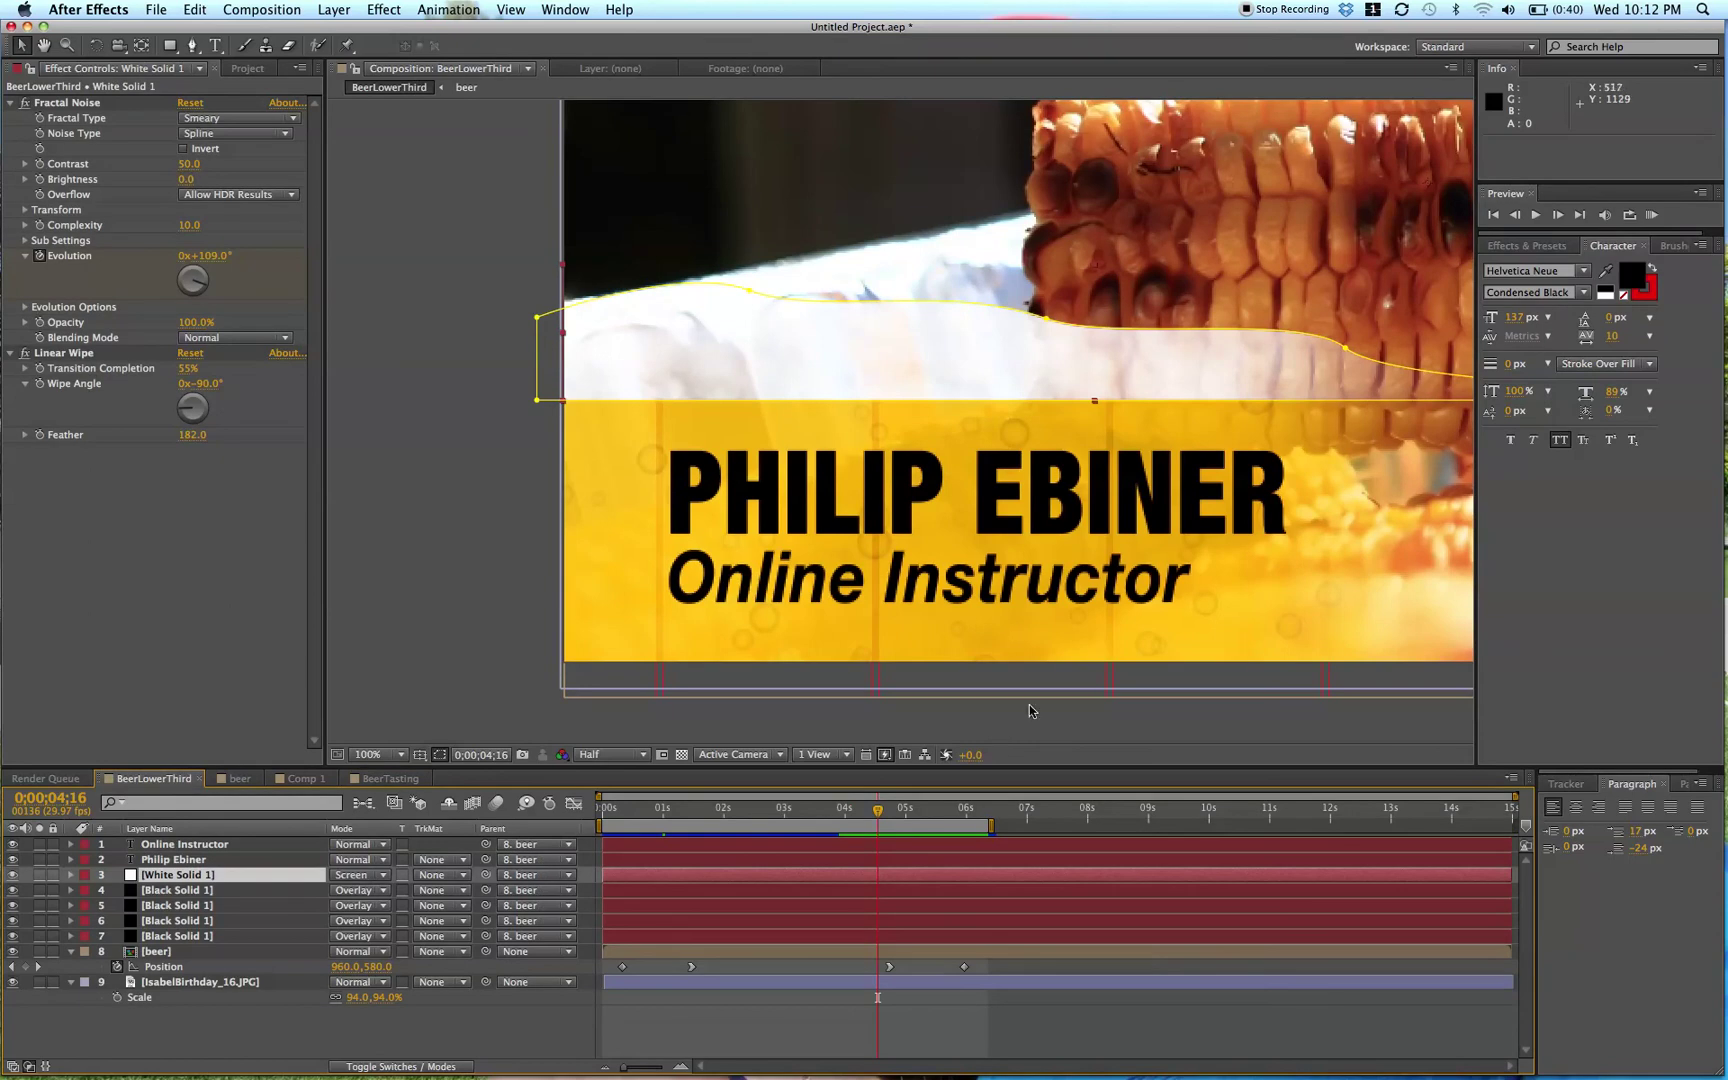
key(z)
alt+click(916, 384)
key(v)
key(F2)
drag(652, 812, 773, 815)
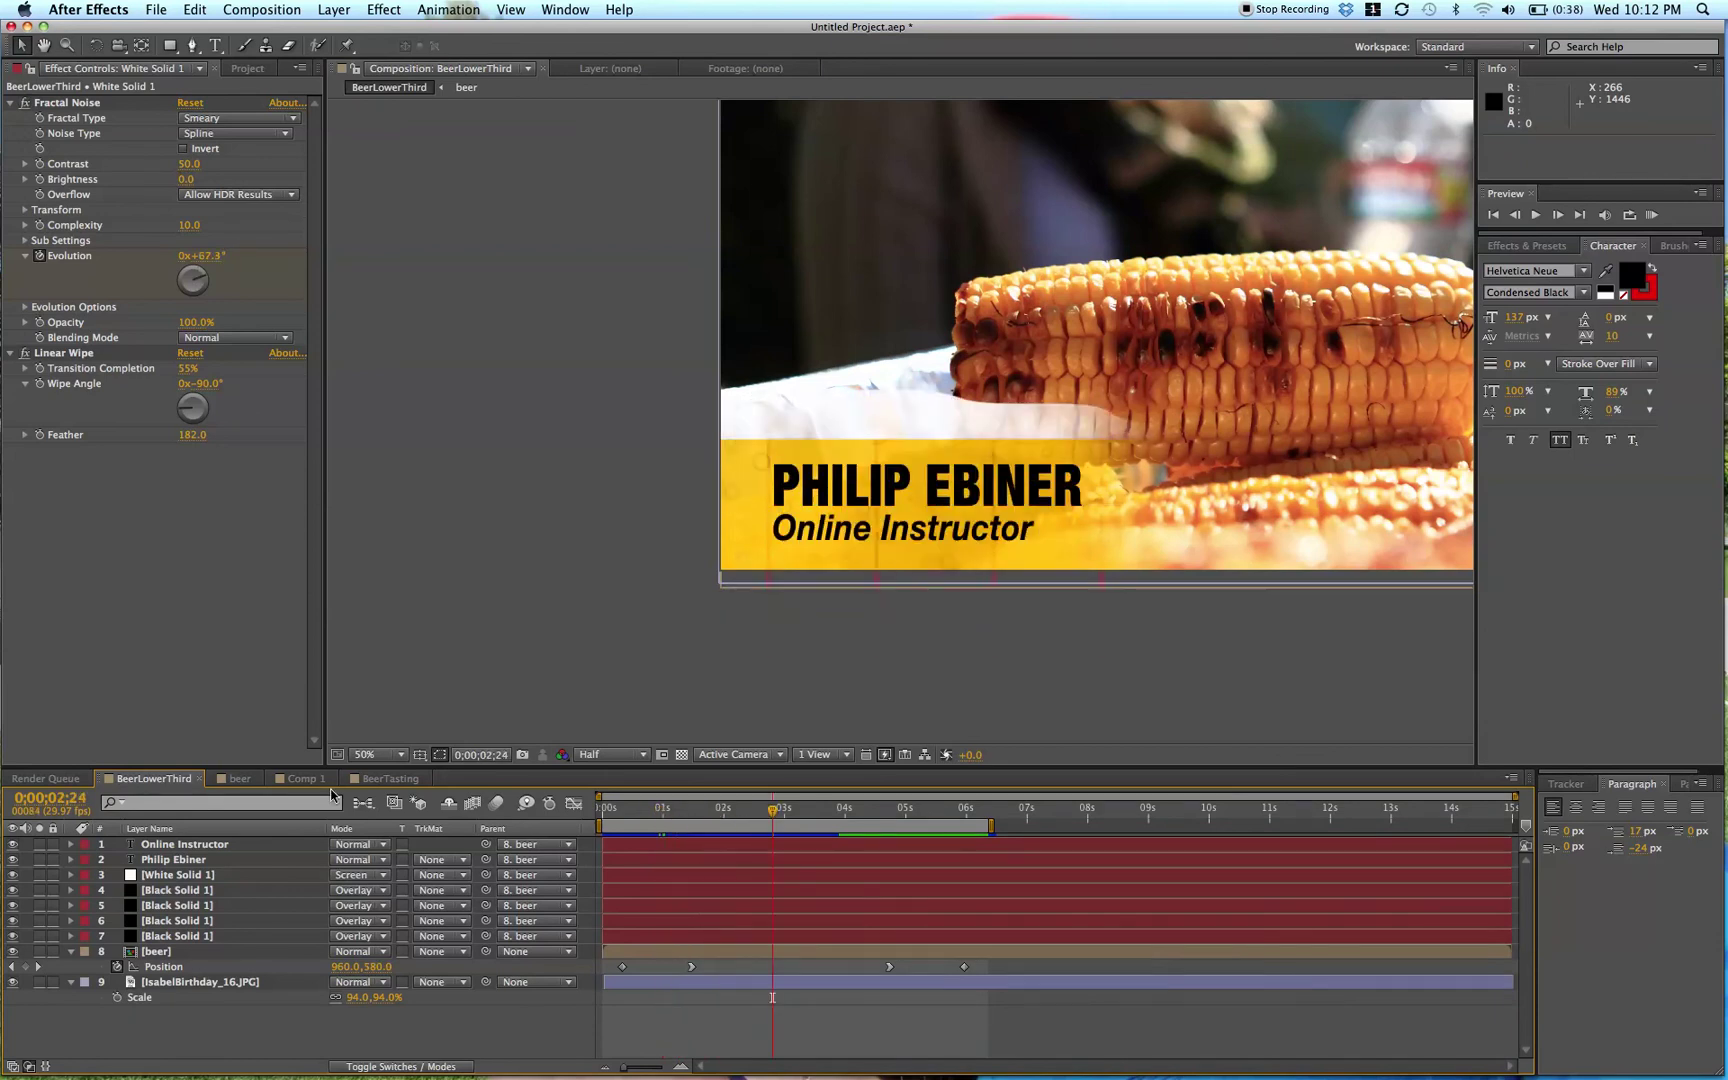
click(390, 779)
- Set a position keyframe for BeerLayer at 0;00;01;00 to hold its current resting place
click(697, 820)
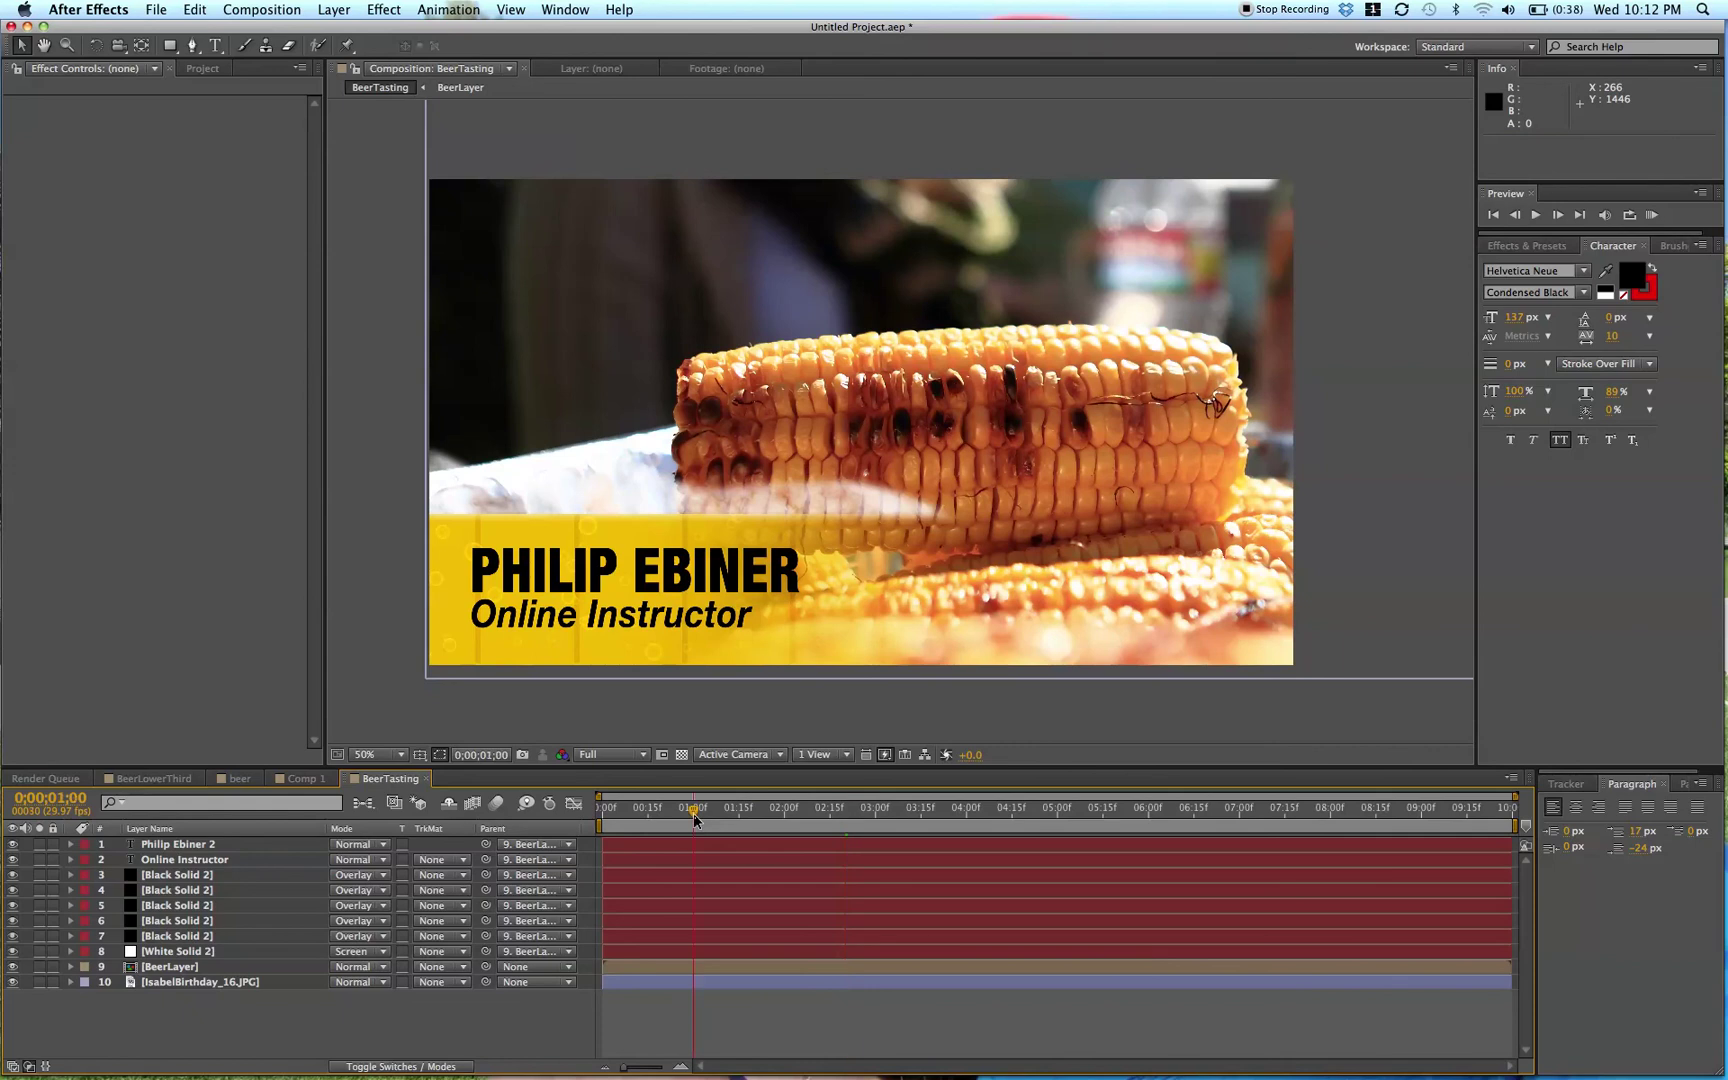
click(685, 966)
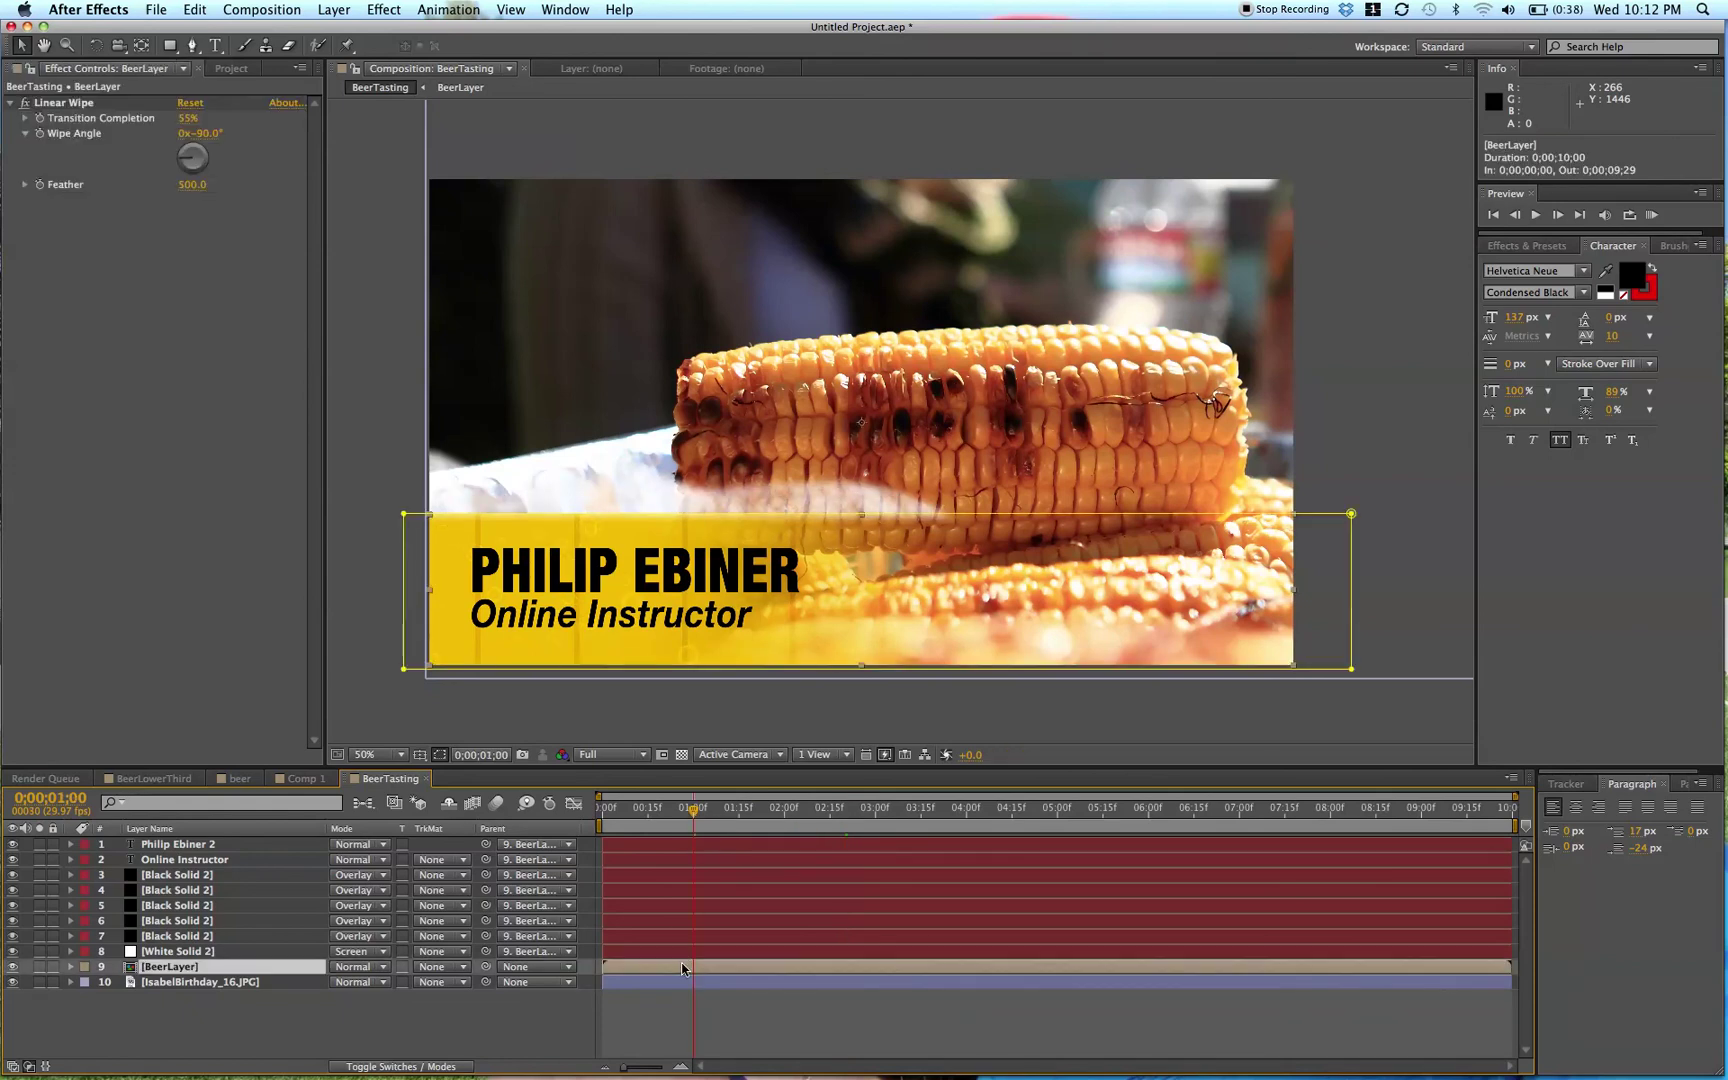
key(p)
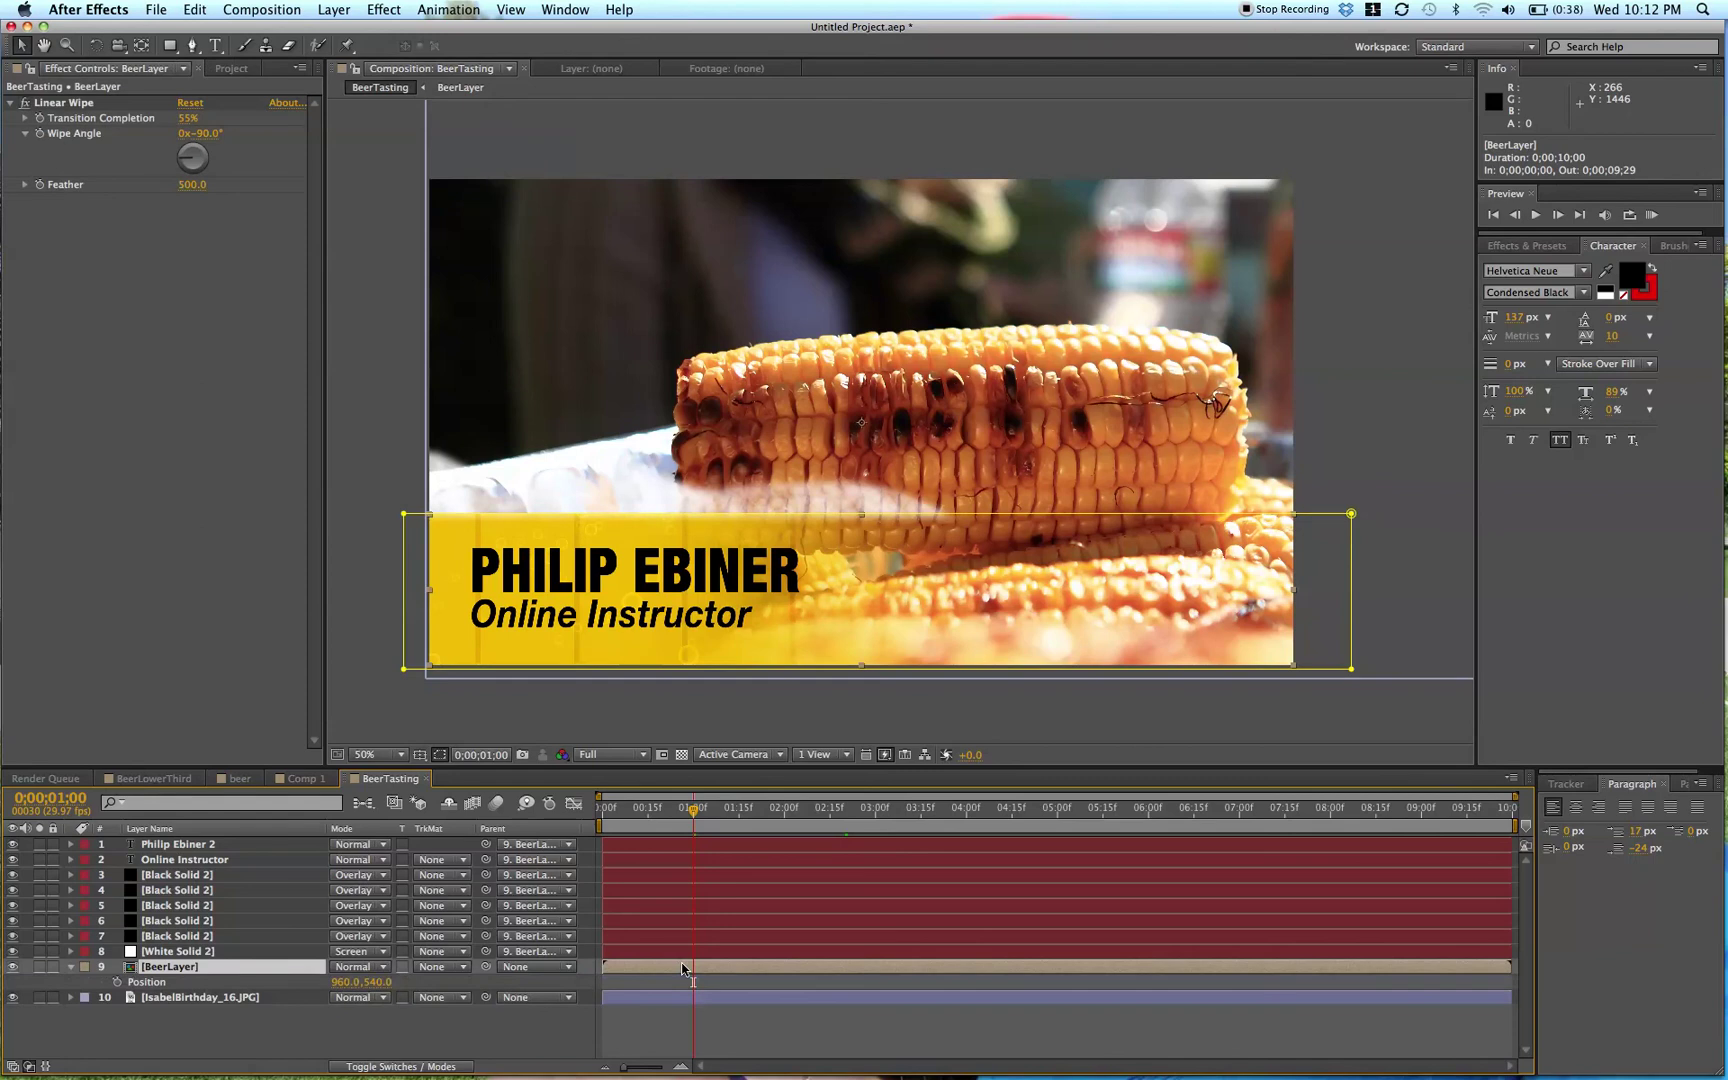
click(117, 982)
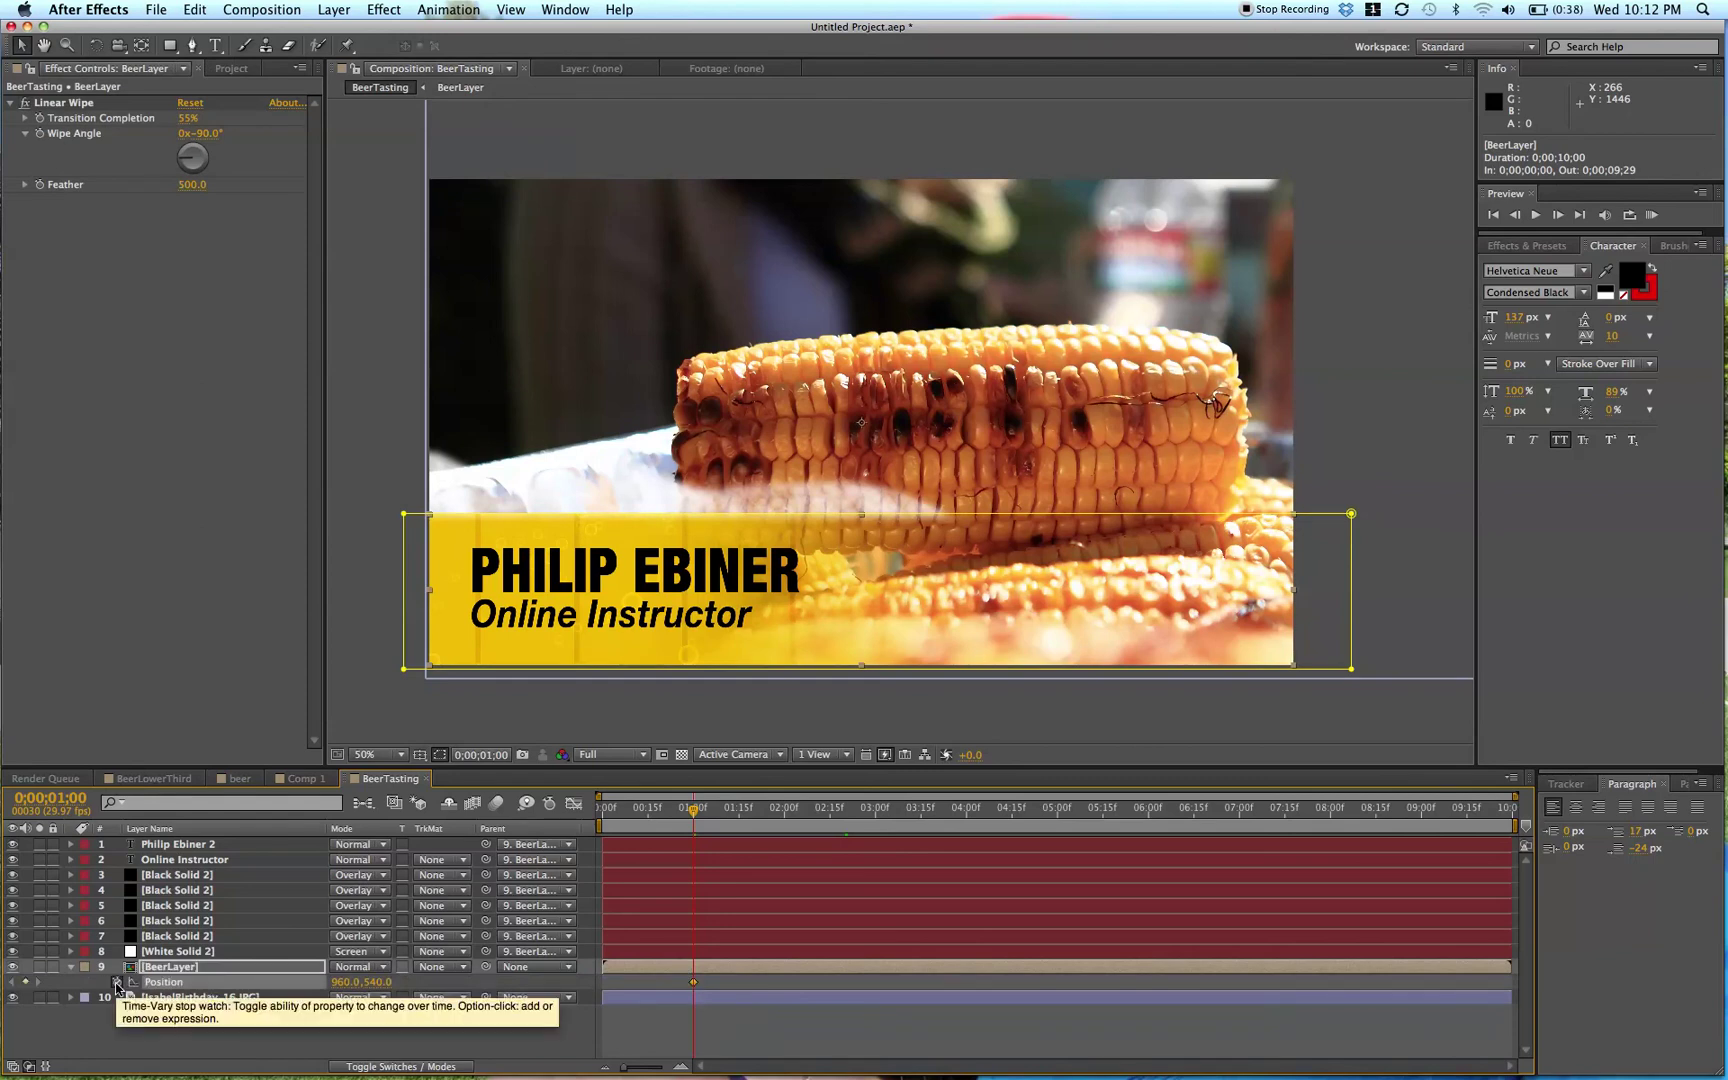
- Keyframe BeerLayer's position at 0;00;00;07 to 960, 1080, so the whole lower third sits below the frame
drag(690, 812, 624, 822)
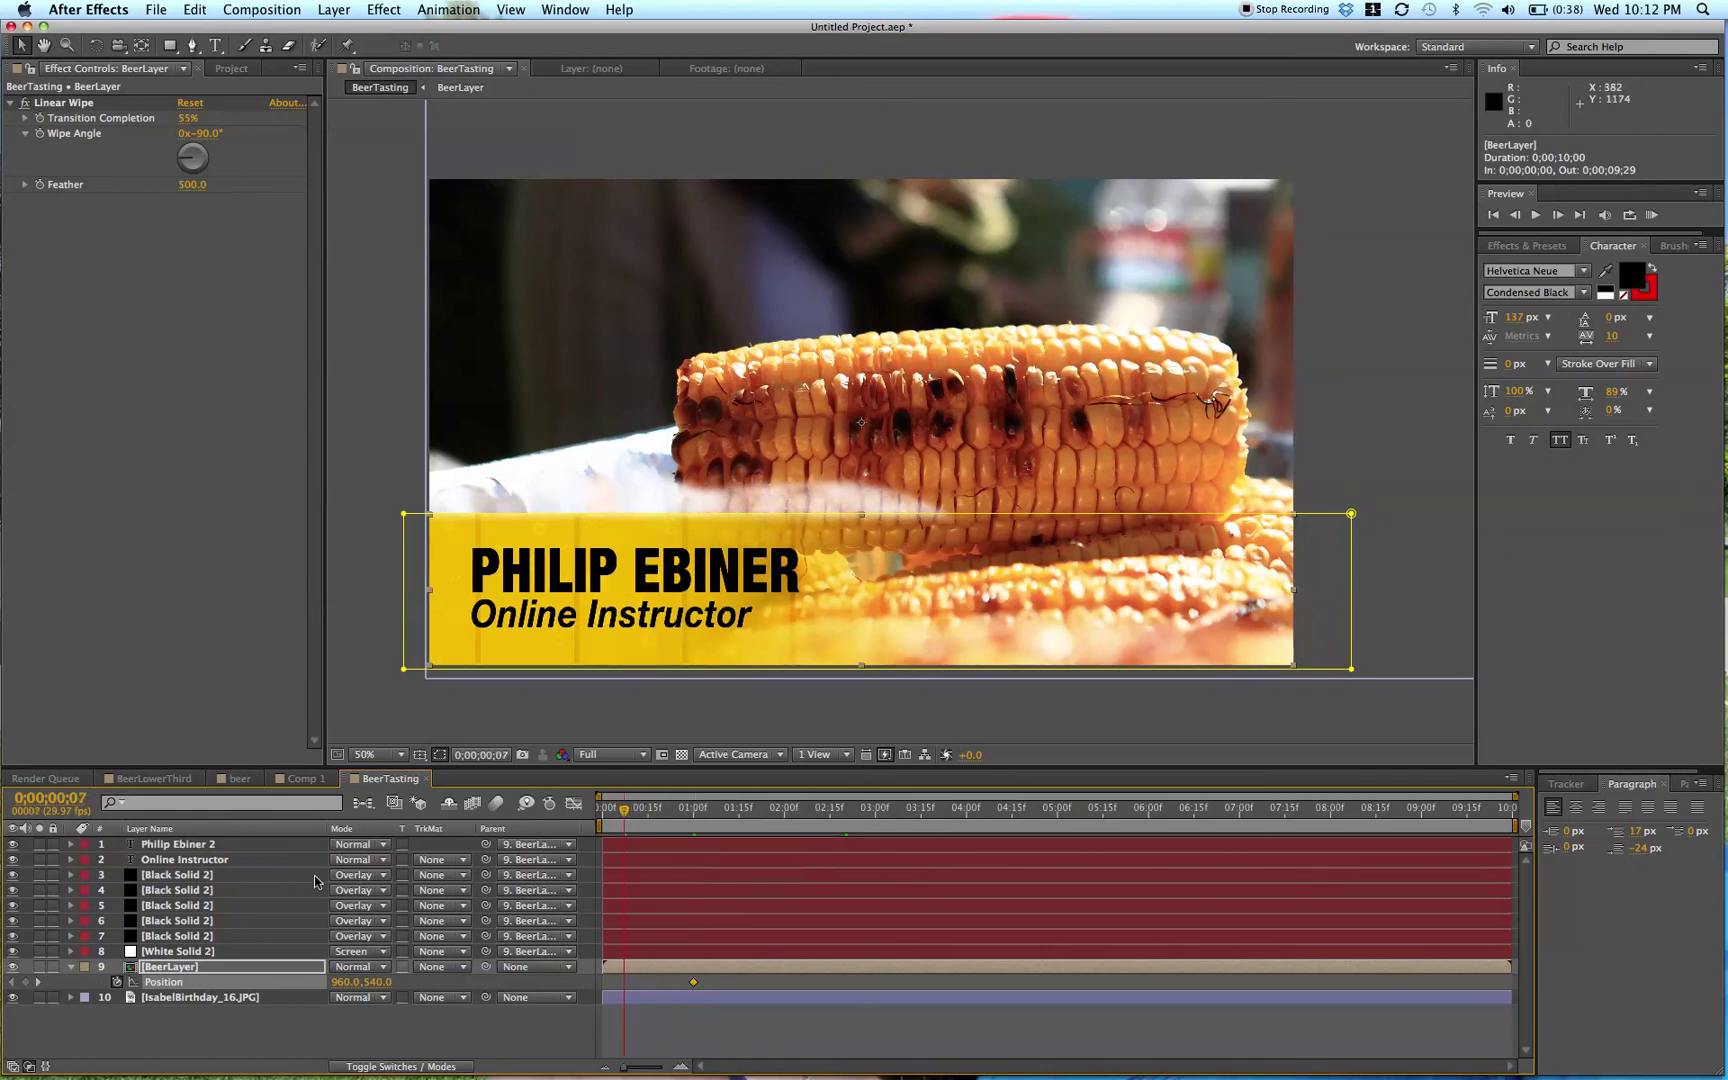
key(shift+Down)
key(shift+Down)
key(shift+Down)
key(shift+Down)
key(shift+Down)
key(shift+Down)
key(shift+Down)
key(shift+Down)
key(shift+Down)
key(shift+Down)
key(shift+Down)
key(shift+Down)
key(shift+Down)
key(shift+Down)
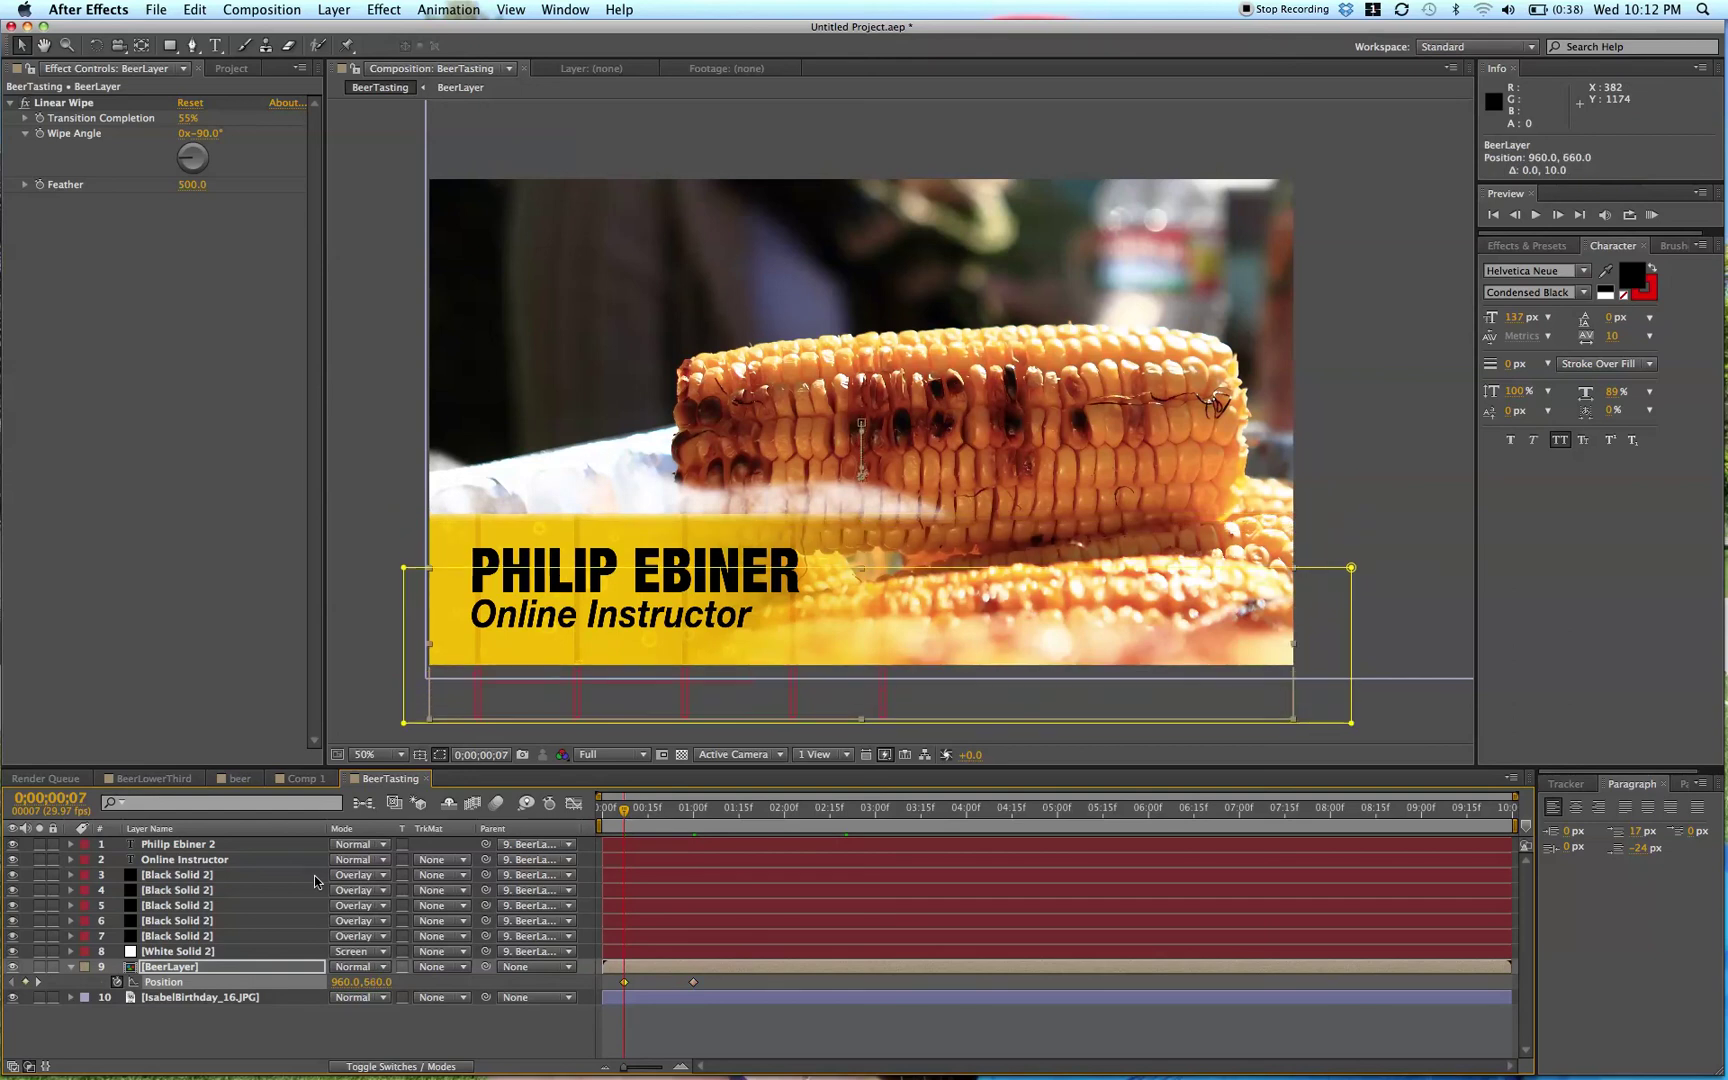
key(shift+Down)
key(shift+Down)
key(shift+Down)
key(shift+Down)
key(shift+Down)
key(shift+Down)
key(shift+Down)
key(shift+Down)
key(shift+Down)
key(shift+Down)
key(shift+Down)
key(shift+Down)
key(shift+Down)
key(shift+Down)
key(shift+Down)
key(shift+Down)
key(shift+Down)
key(shift+Down)
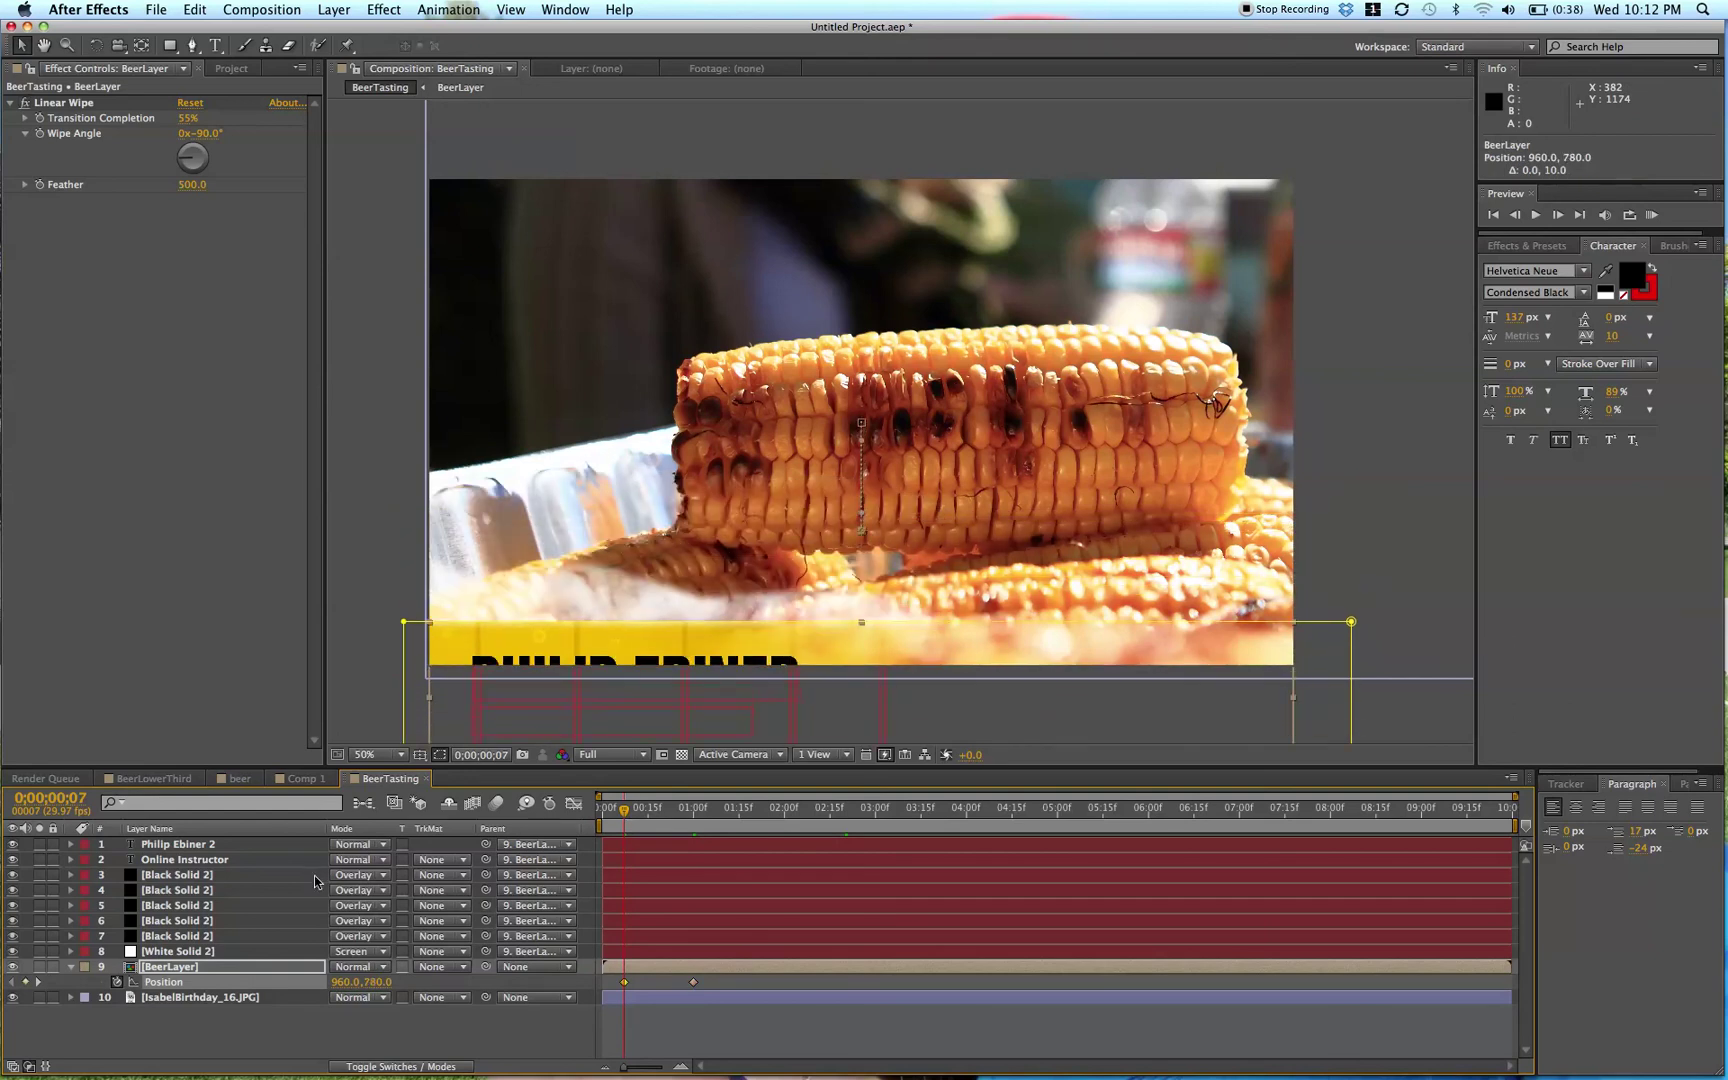
key(shift+Down)
key(shift+Down)
key(shift+Down)
key(shift+Down)
key(shift+Down)
key(shift+Down)
key(shift+Down)
key(shift+Down)
key(shift+Down)
key(shift+Down)
key(shift+Down)
key(shift+Down)
key(shift+Down)
key(shift+Down)
key(shift+Down)
key(shift+Down)
key(shift+Down)
key(shift+Down)
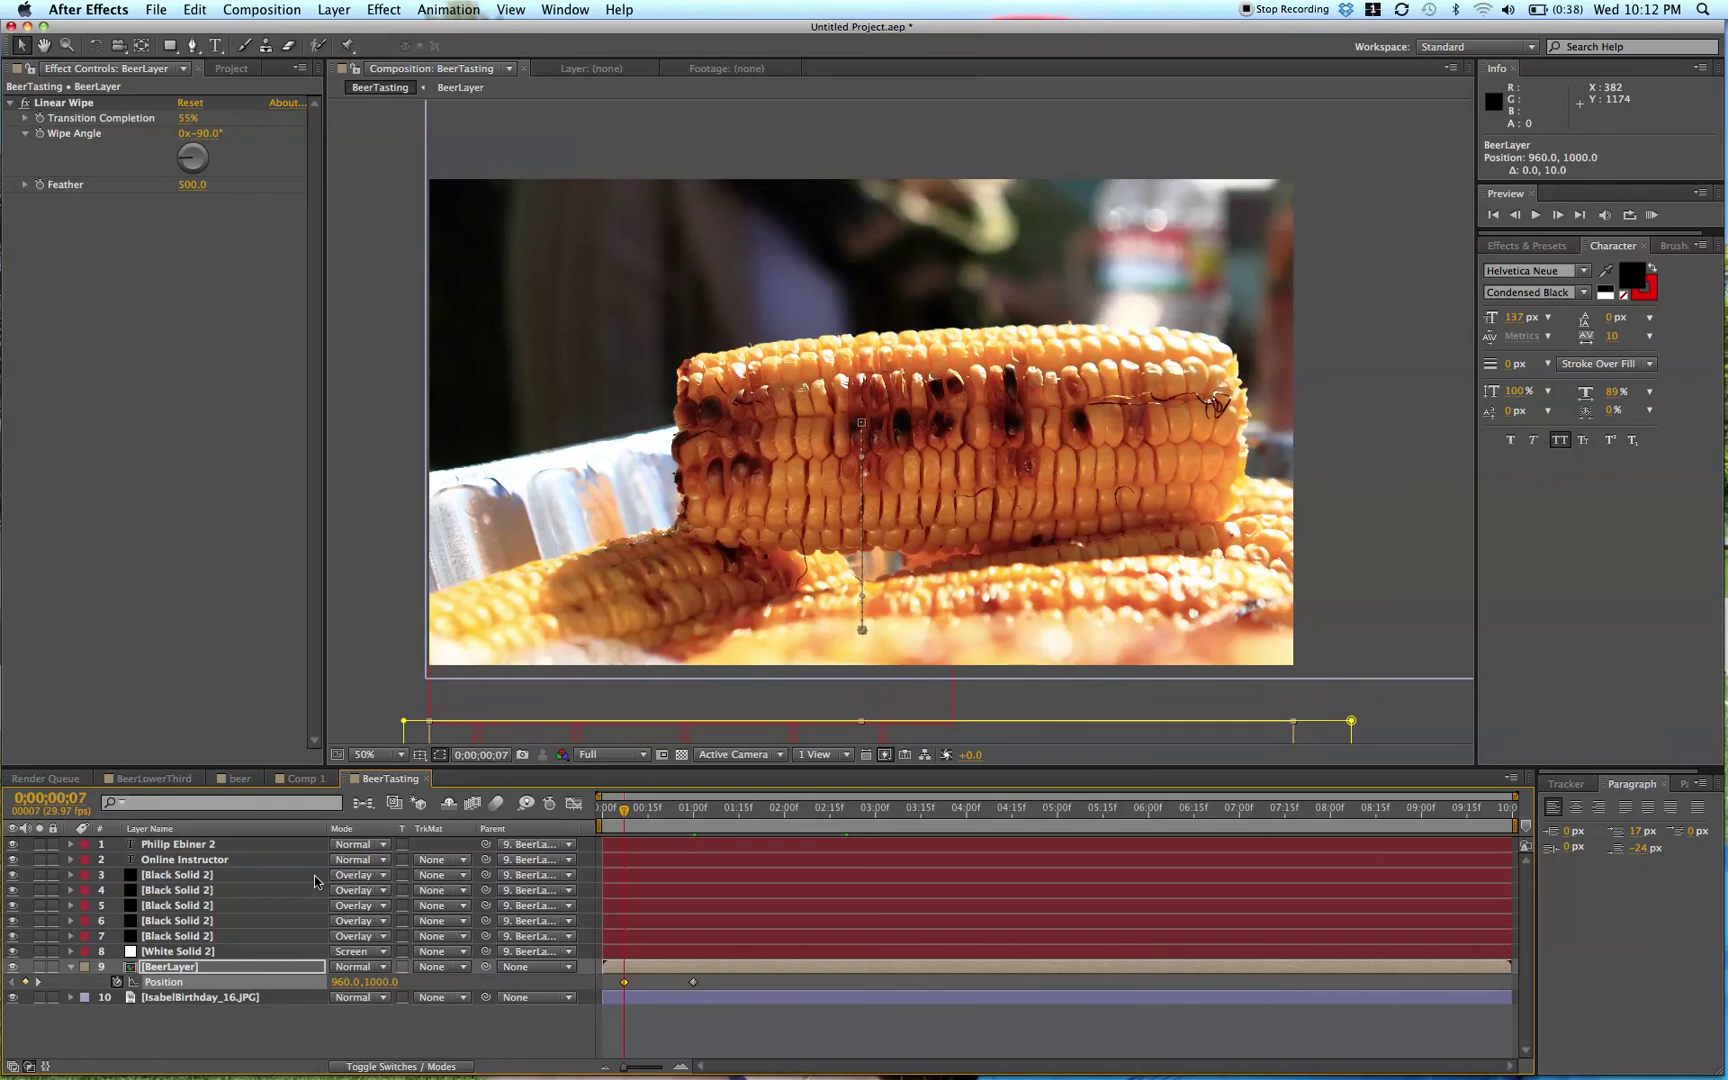
key(shift+Down)
key(shift+Down)
key(shift+Down)
key(shift+Down)
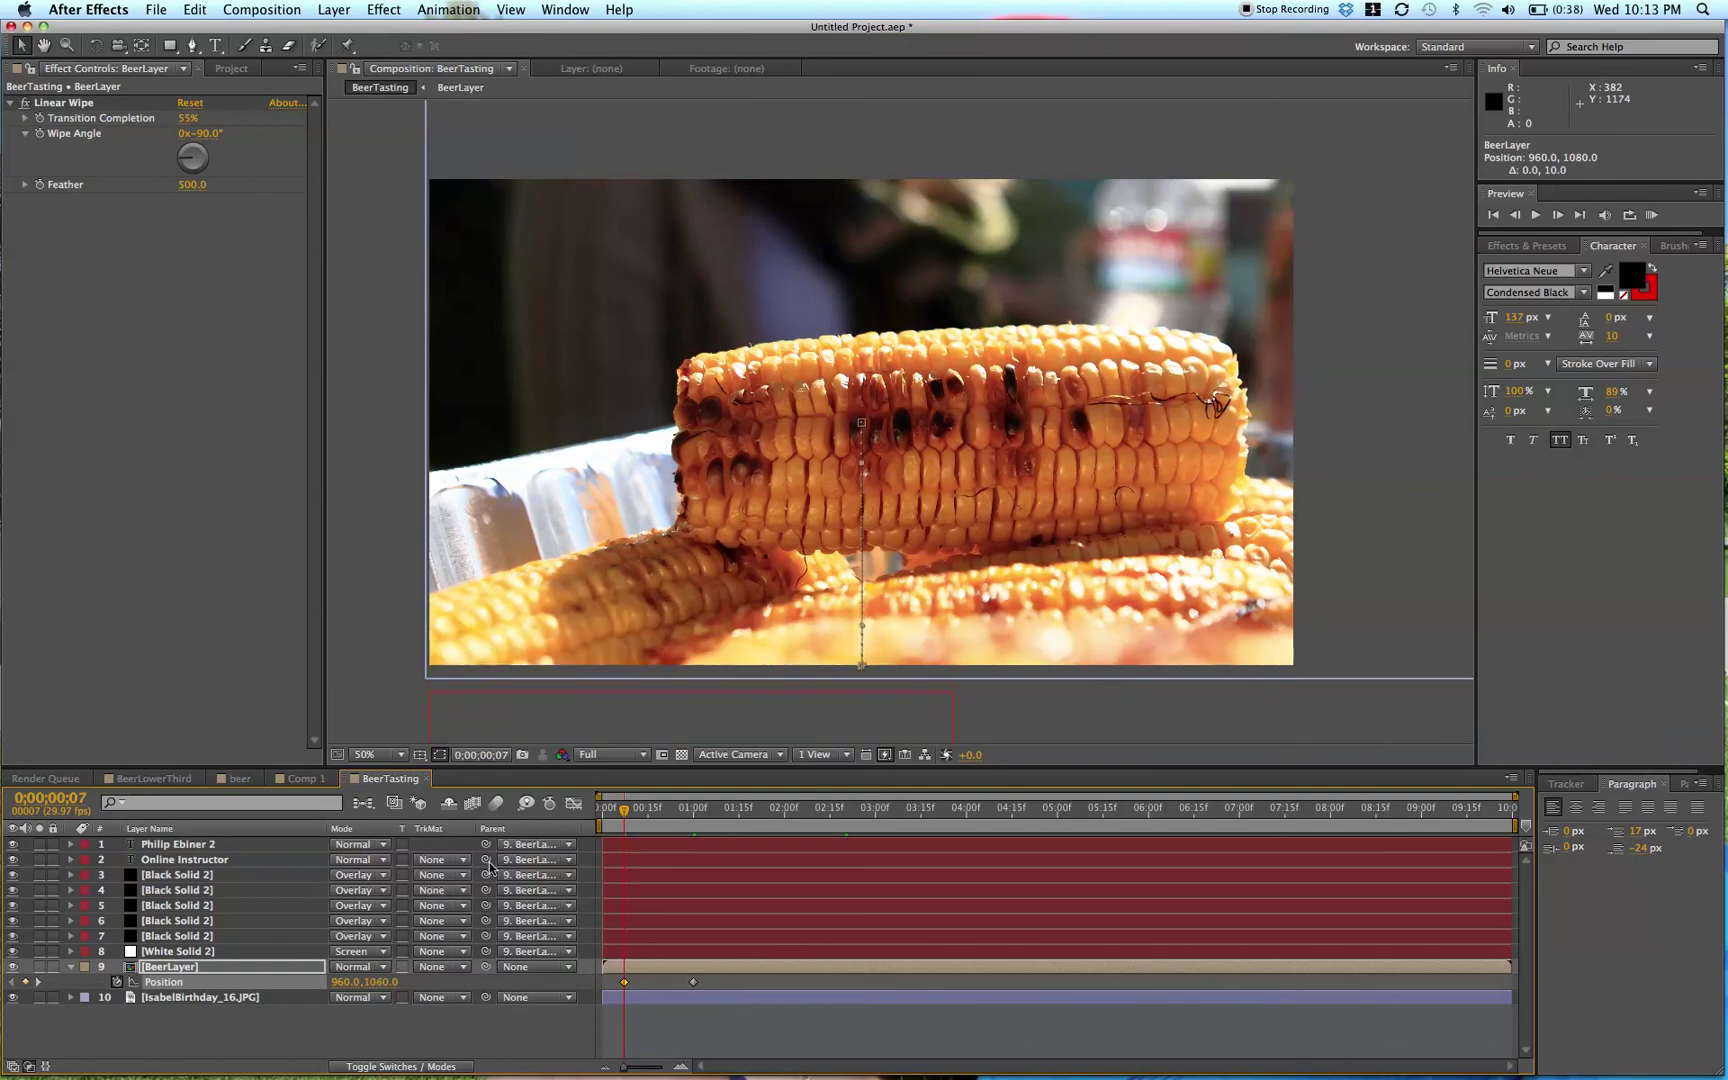
- Scrub through the rise of the lower third and set the composition's preview resolution to Third
drag(610, 809, 660, 810)
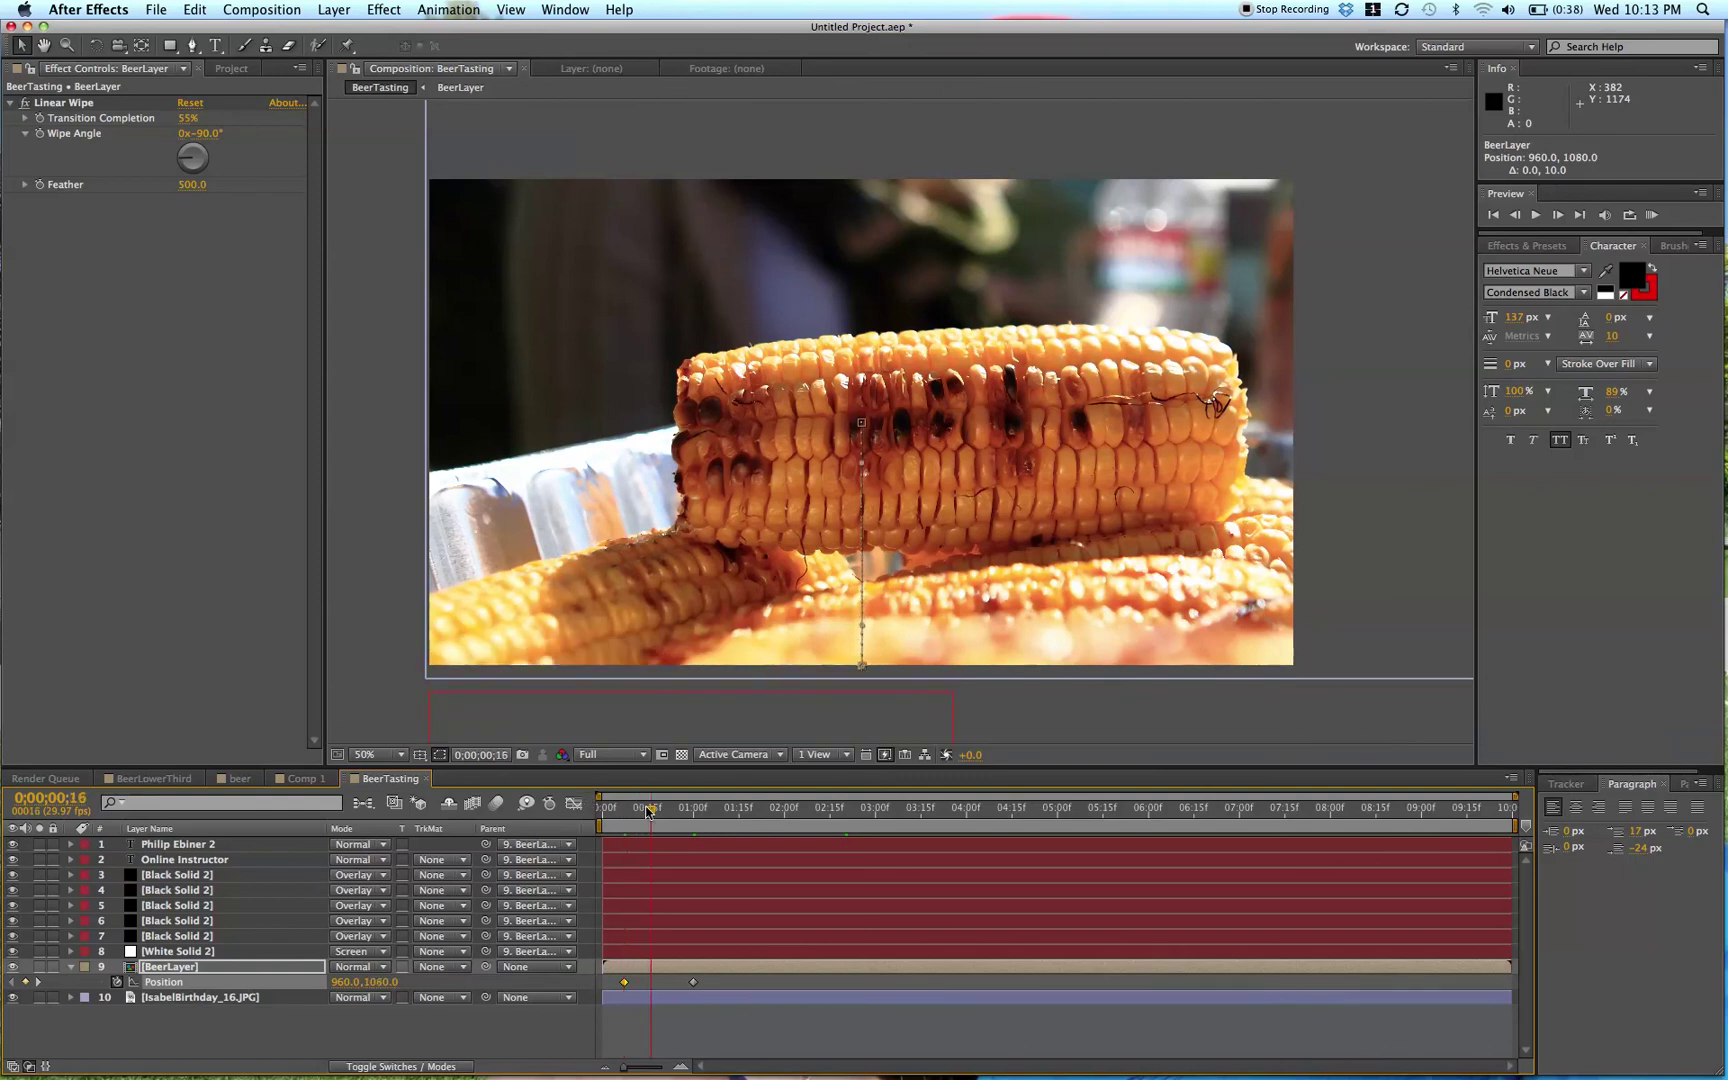
click(614, 755)
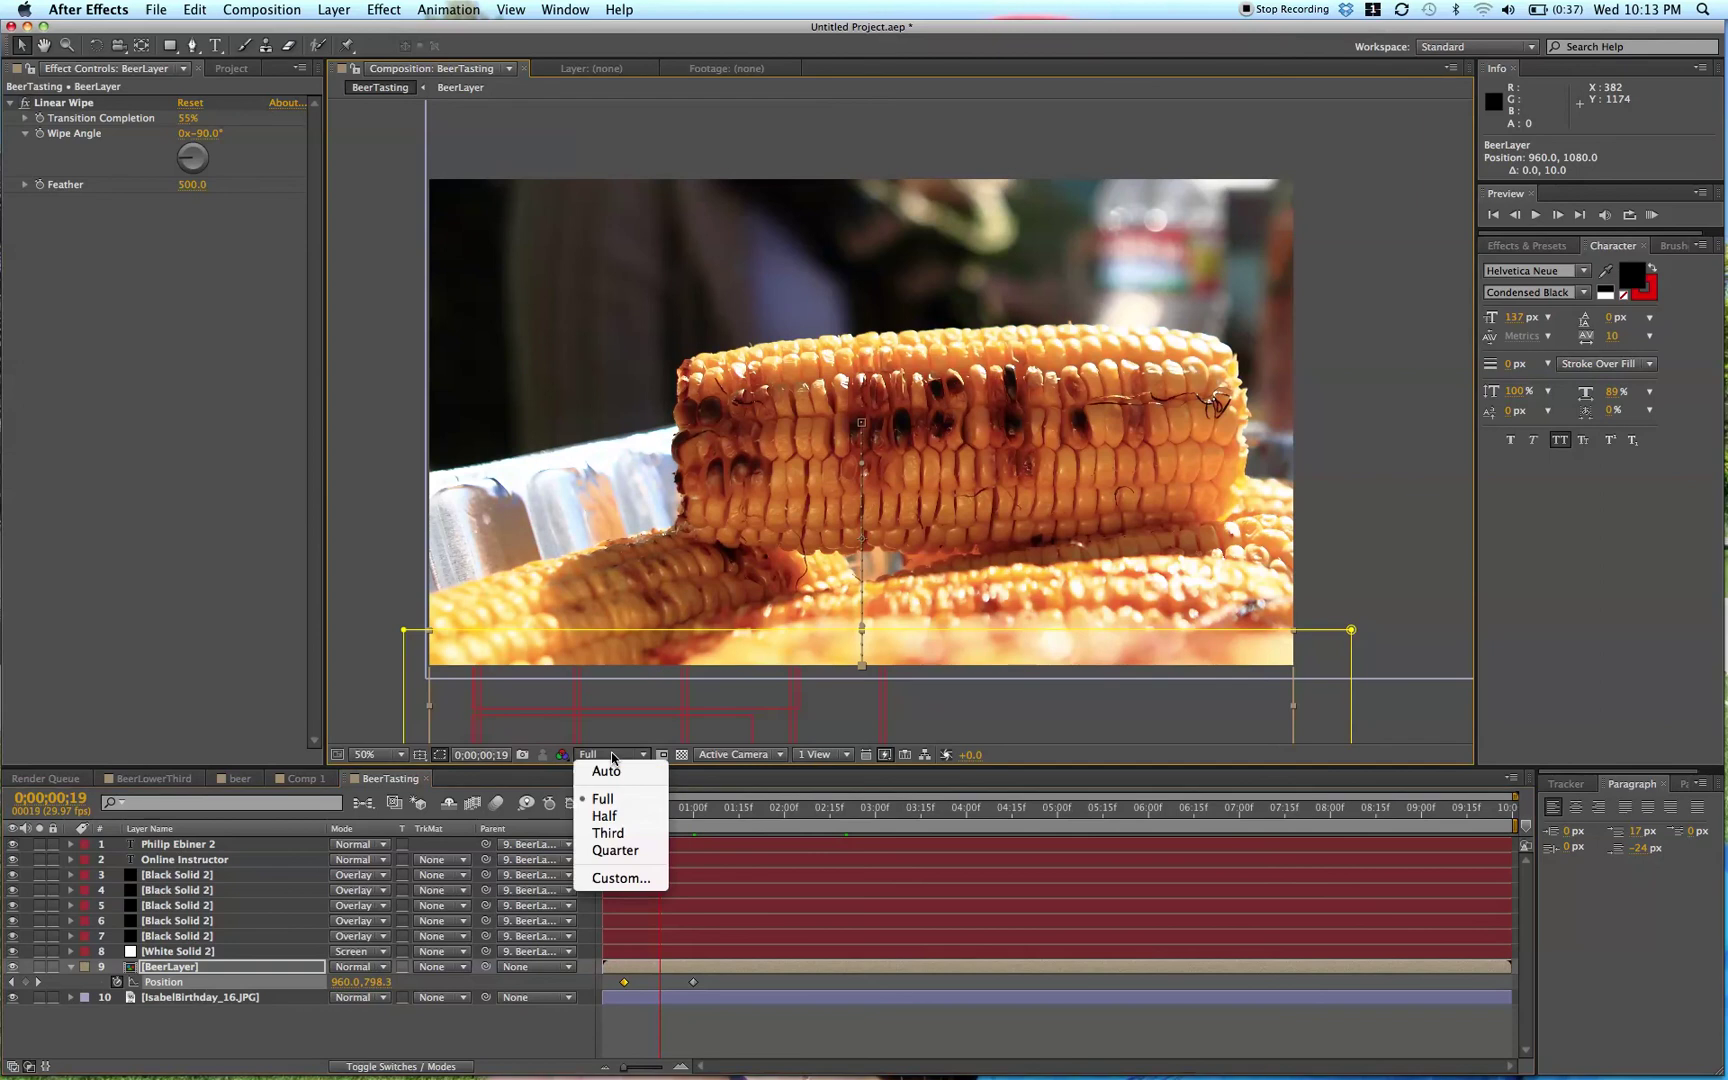
click(614, 833)
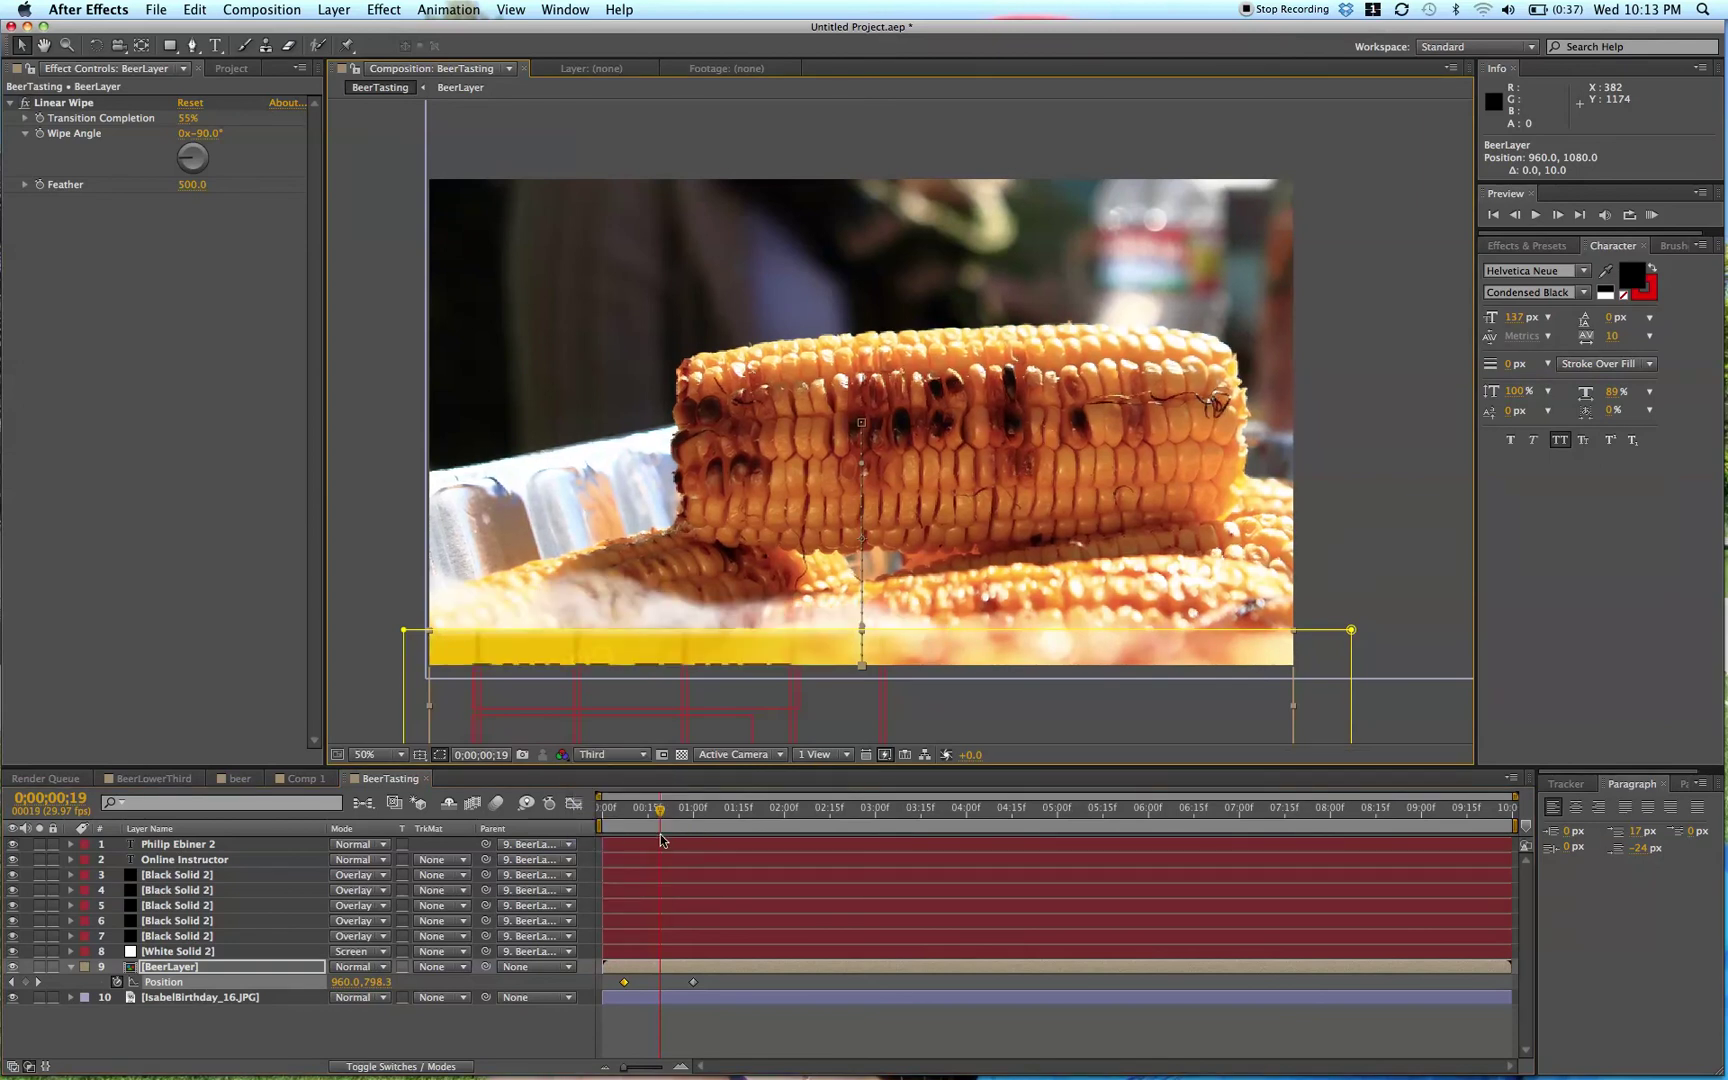
- Apply Easy Ease to BeerLayer's position keyframe at 0;00;01;00
drag(660, 812, 697, 812)
click(693, 982)
right_click(693, 983)
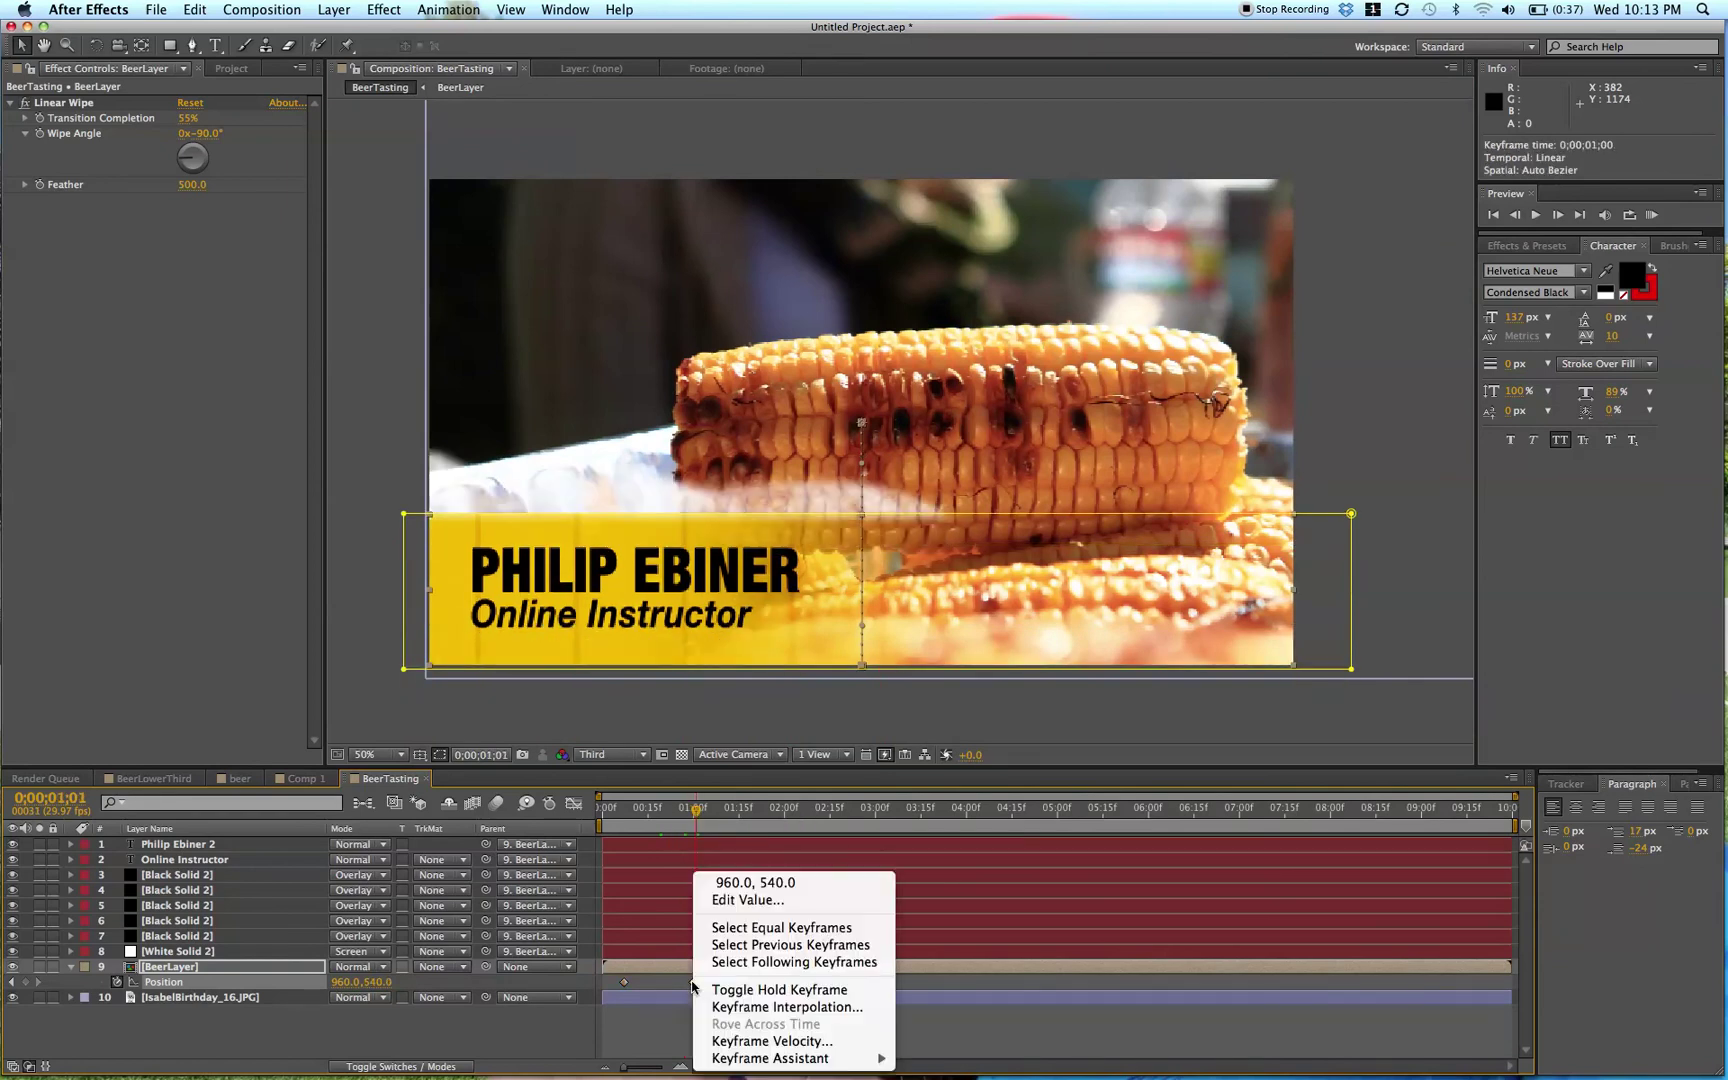
mouse_move(750, 1066)
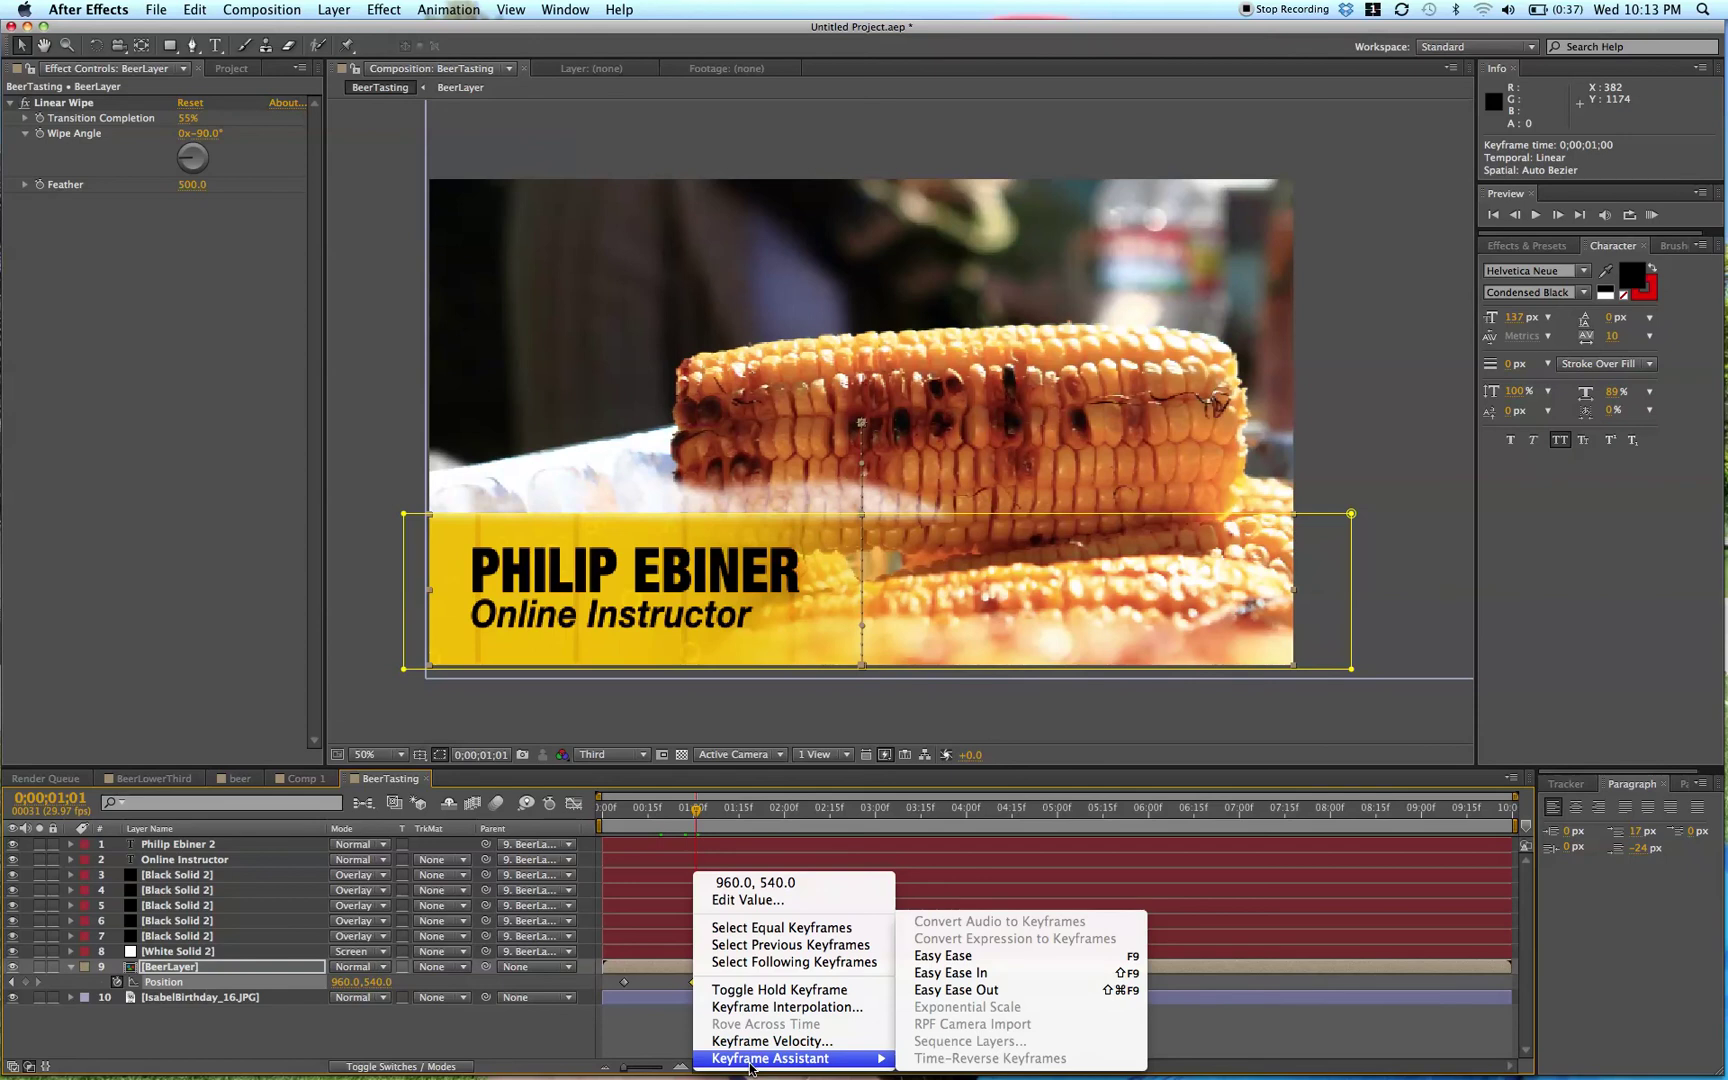
click(1006, 962)
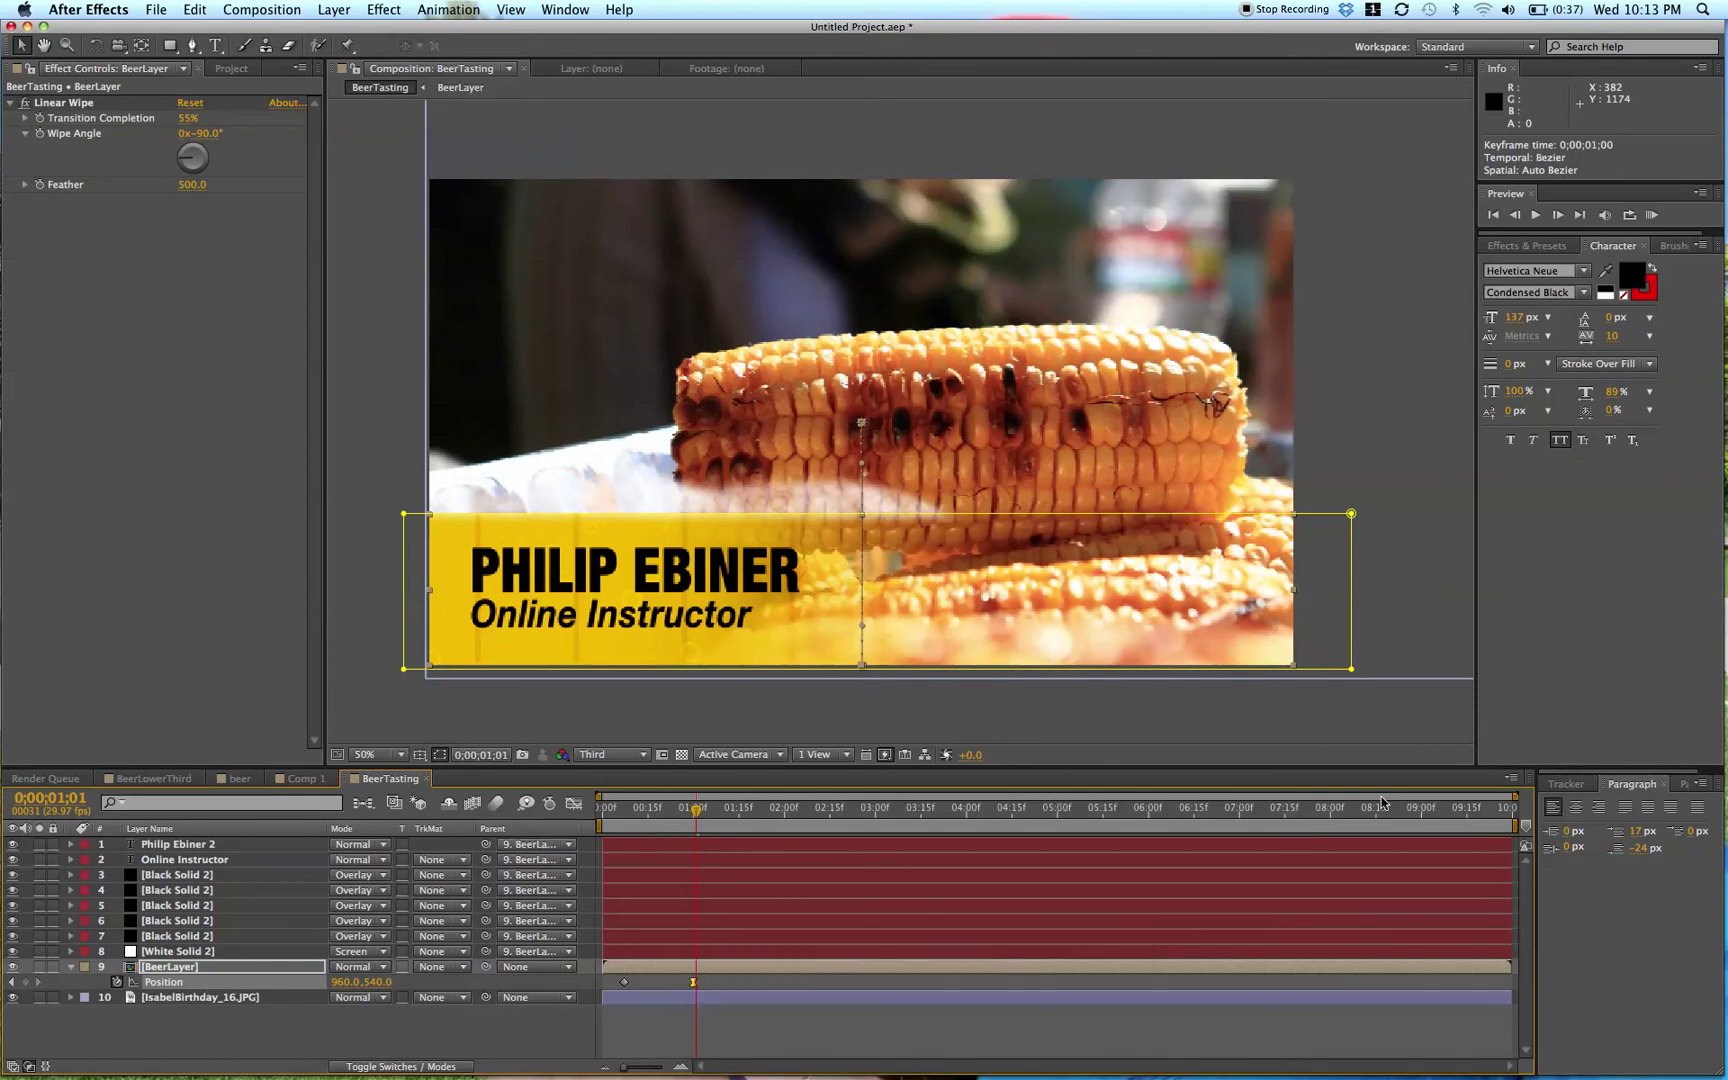
- Copy BeerLayer's eased resting-position keyframe to 0;00;04;27 to hold the lower third in view
drag(1341, 812, 1048, 818)
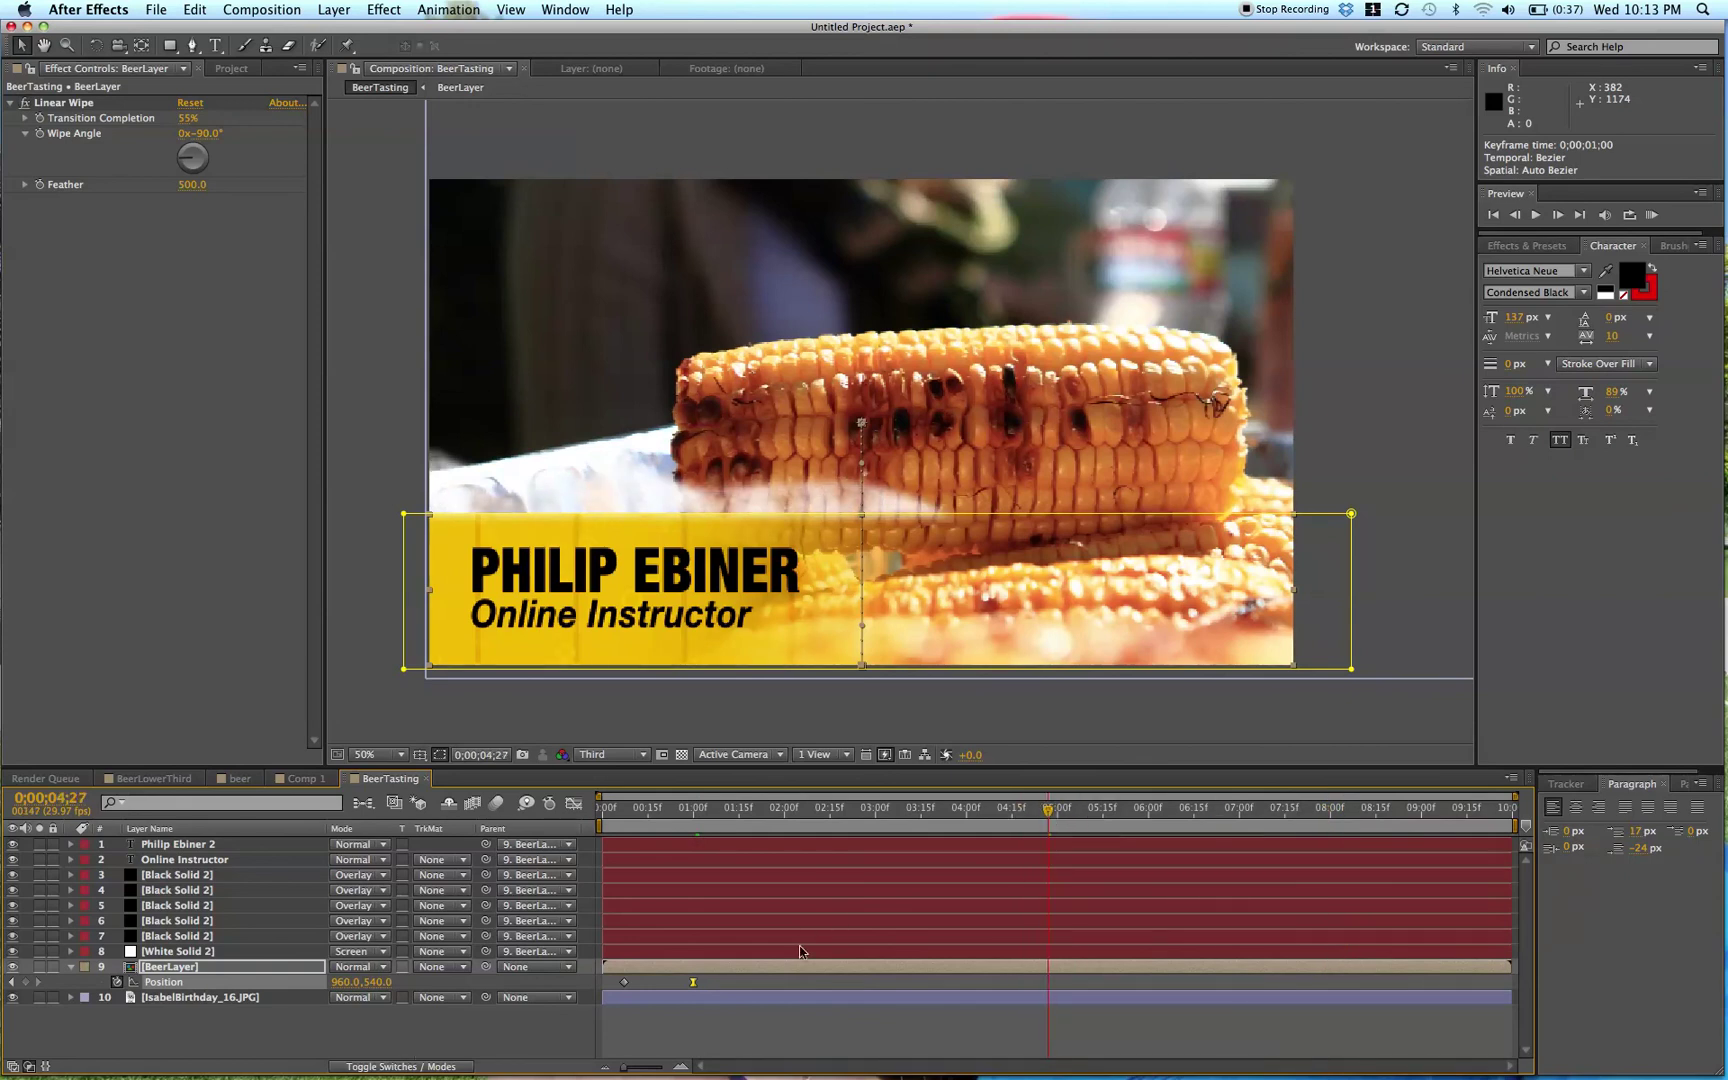
click(716, 986)
click(694, 984)
key(cmd+c)
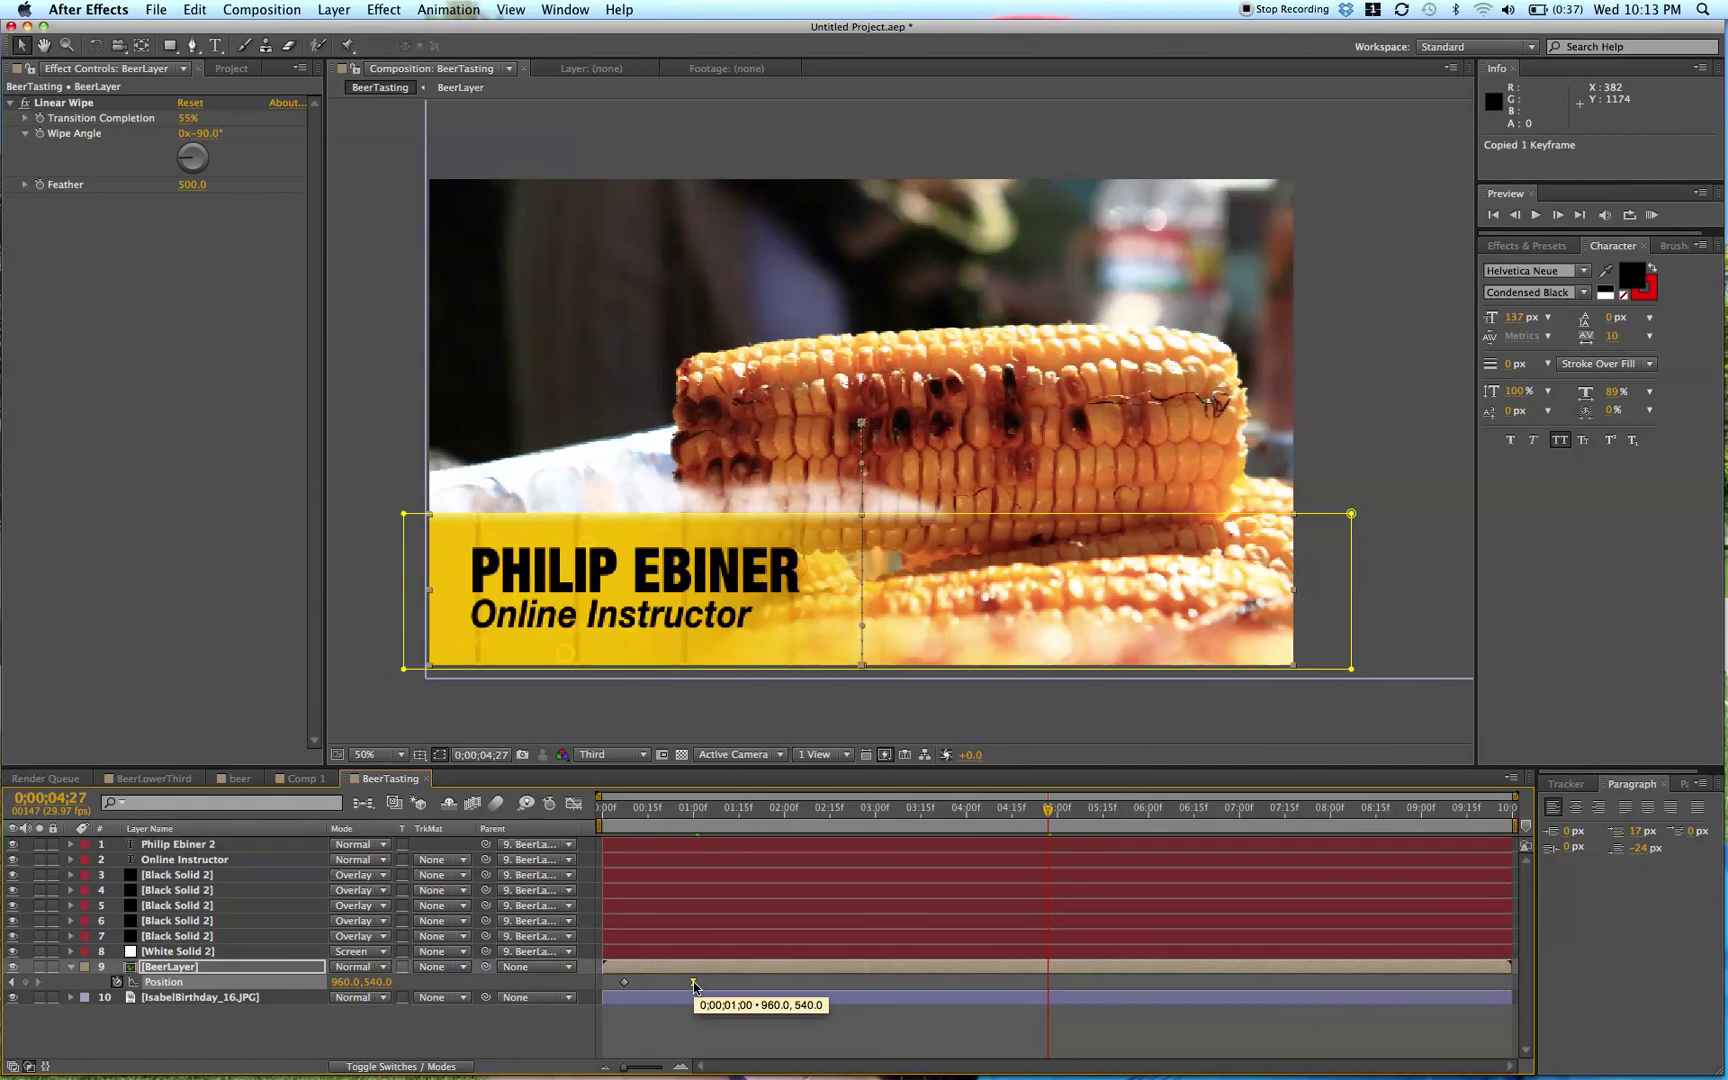
key(cmd+v)
- Copy BeerLayer's first, off-screen position keyframe to a point between 05:15f and 06:00f so the lower third drops out
click(624, 982)
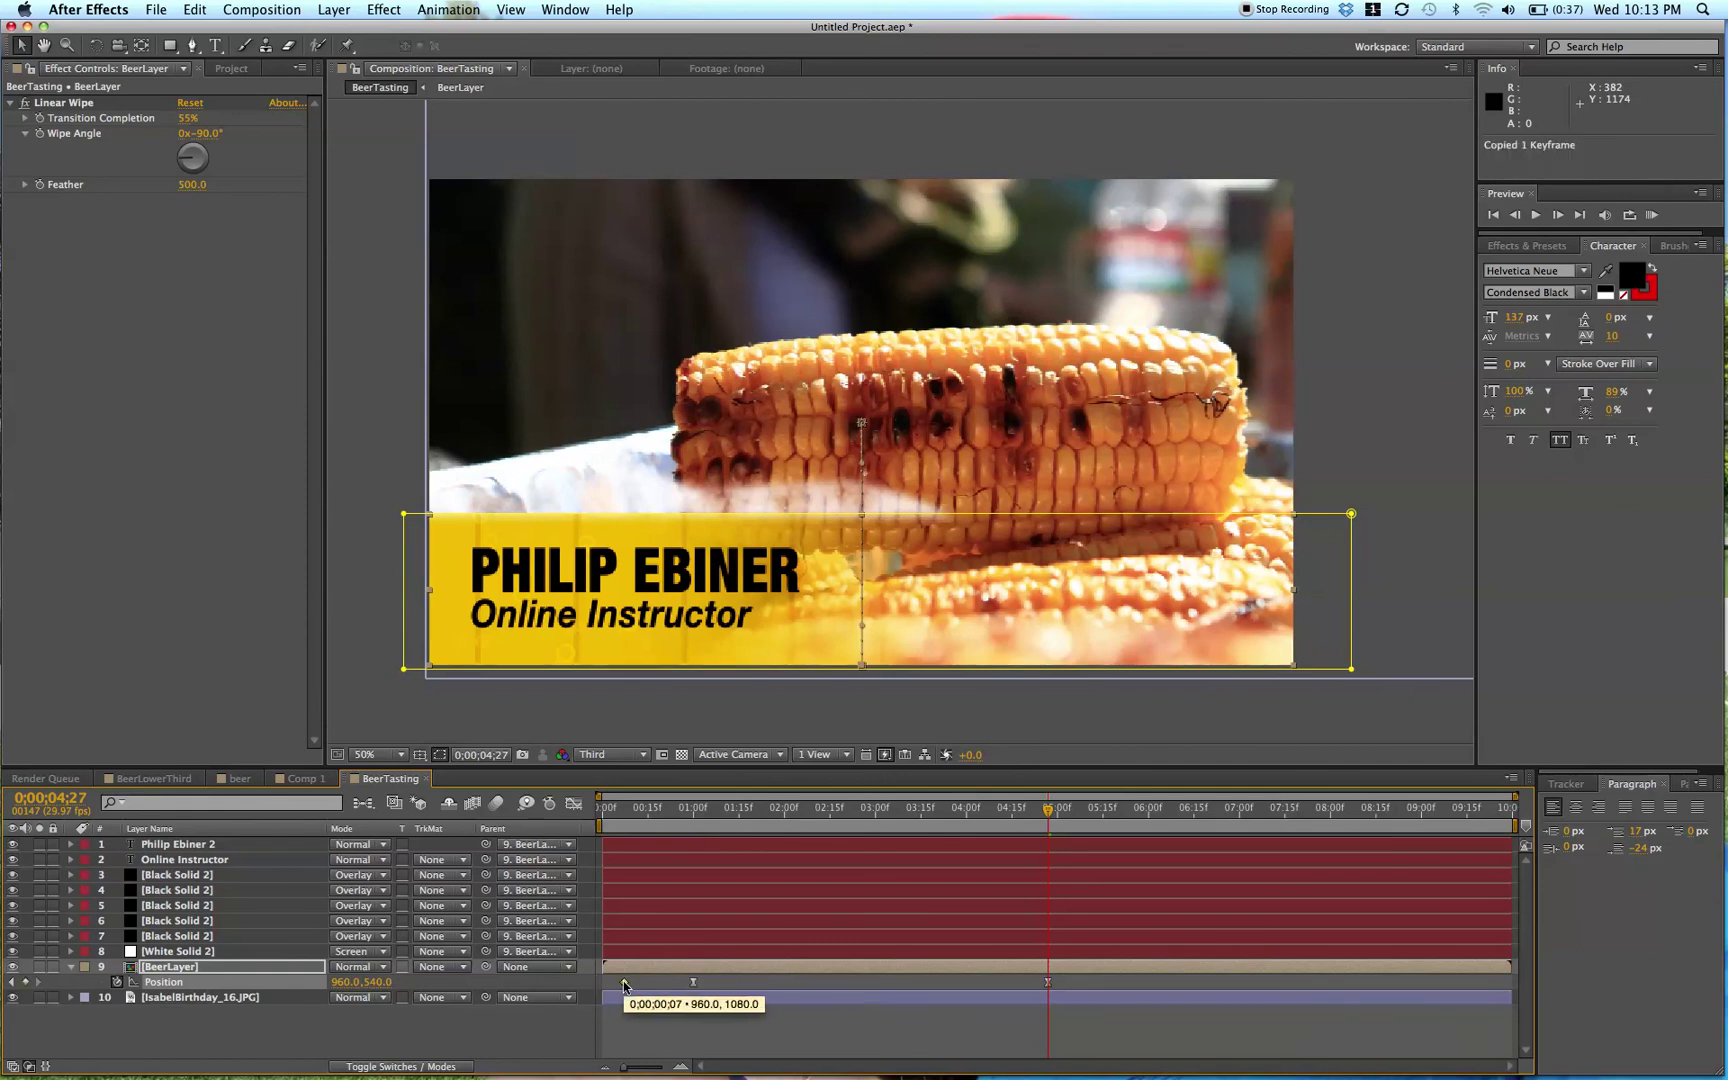
key(cmd+c)
drag(1048, 809, 873, 846)
key(cmd+v)
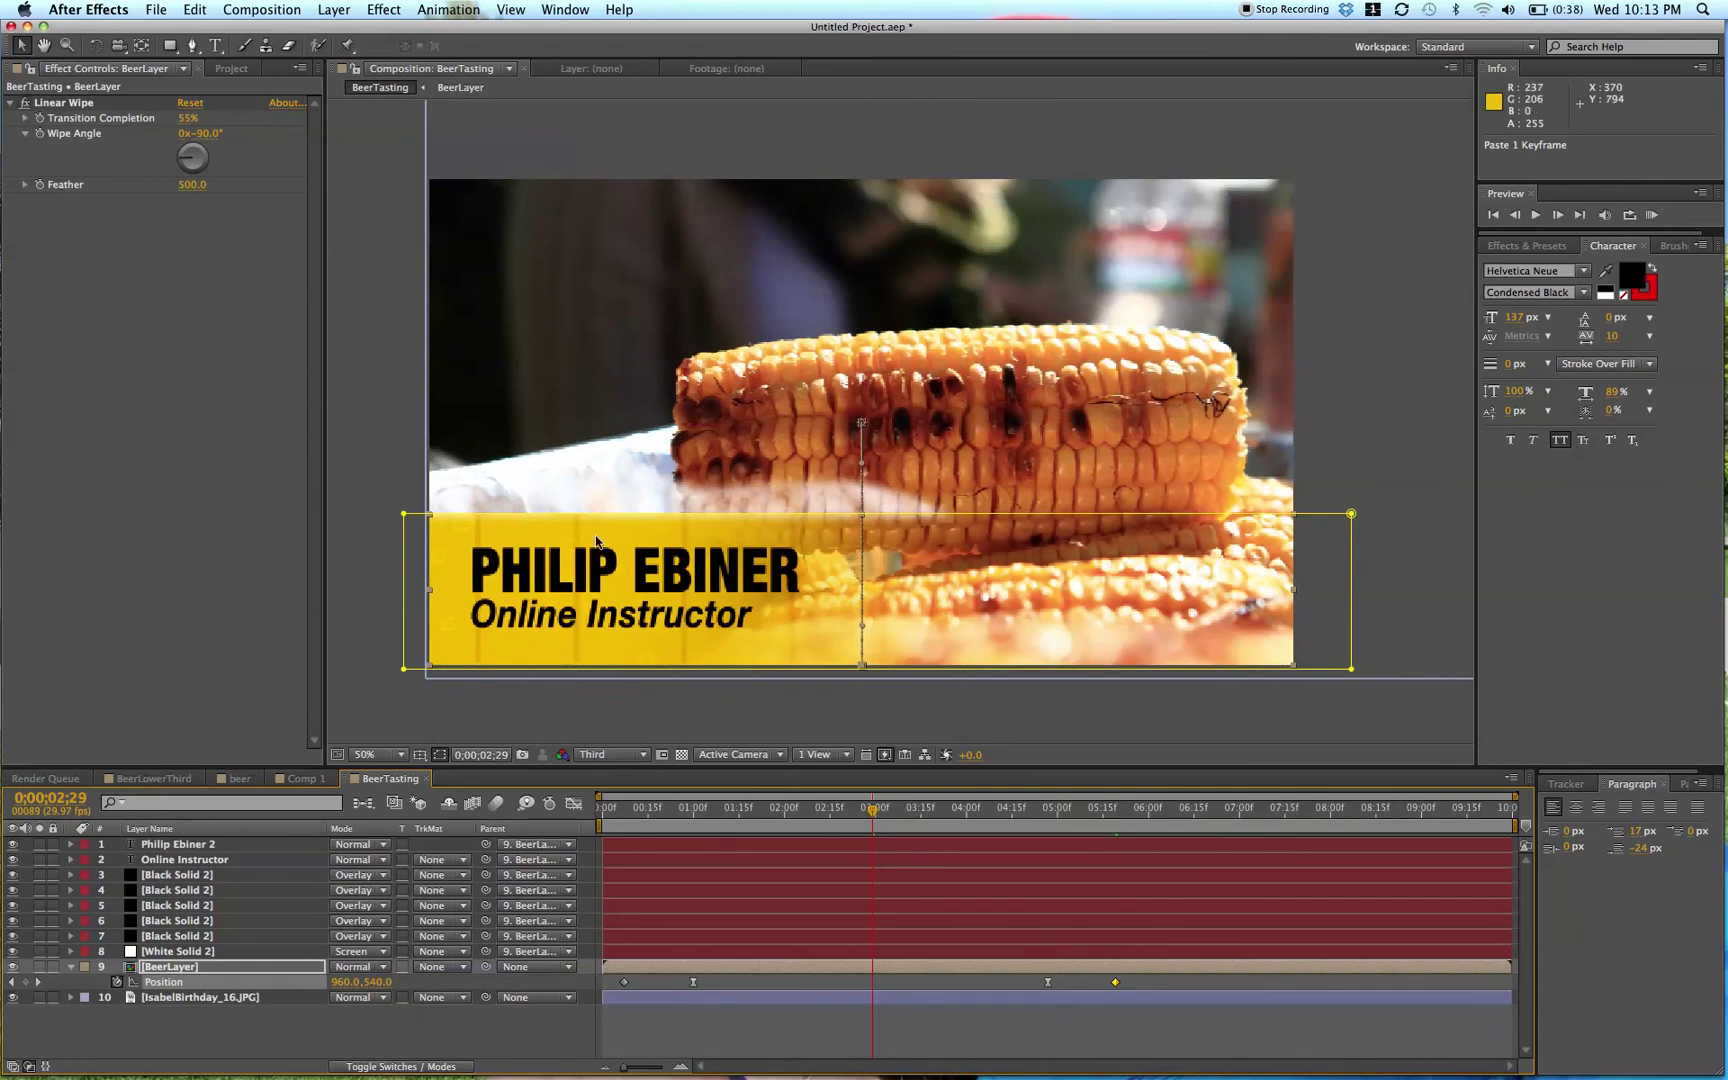
- Copy BeerLayer's Linear Wipe effect onto the foam layer White Solid 2 and deselect everything
click(722, 500)
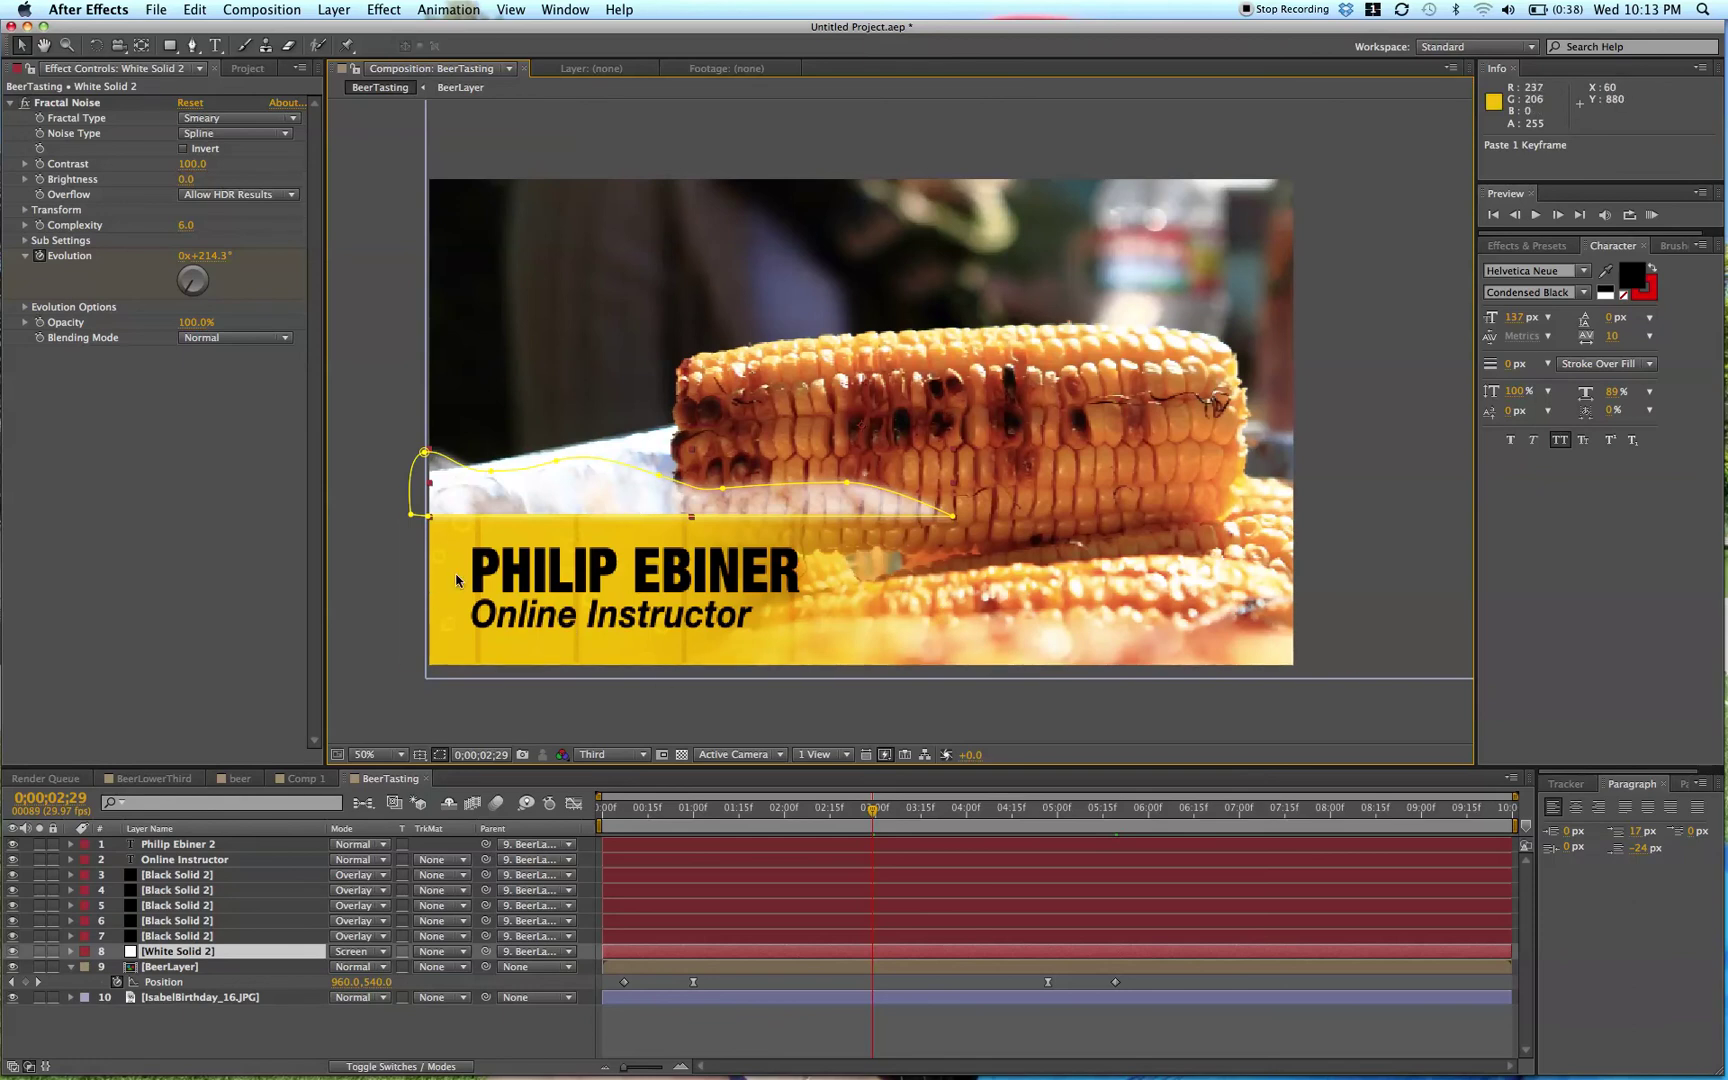
click(555, 966)
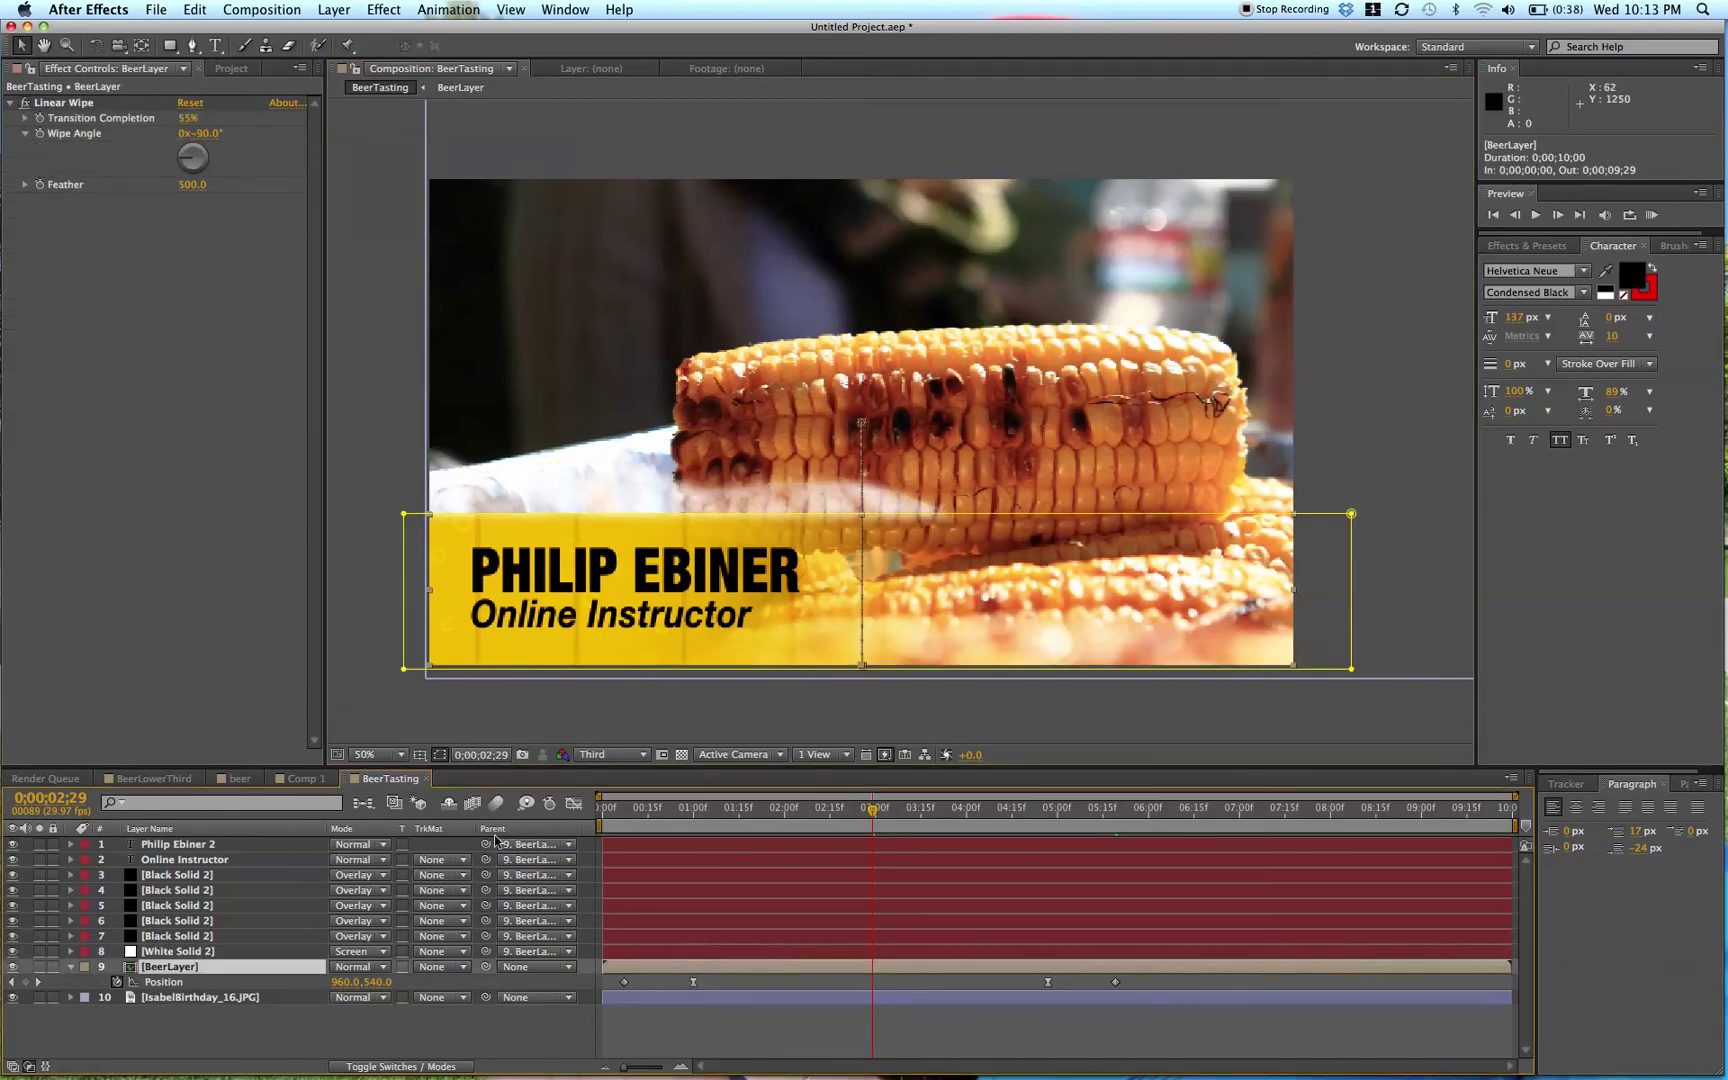
click(66, 103)
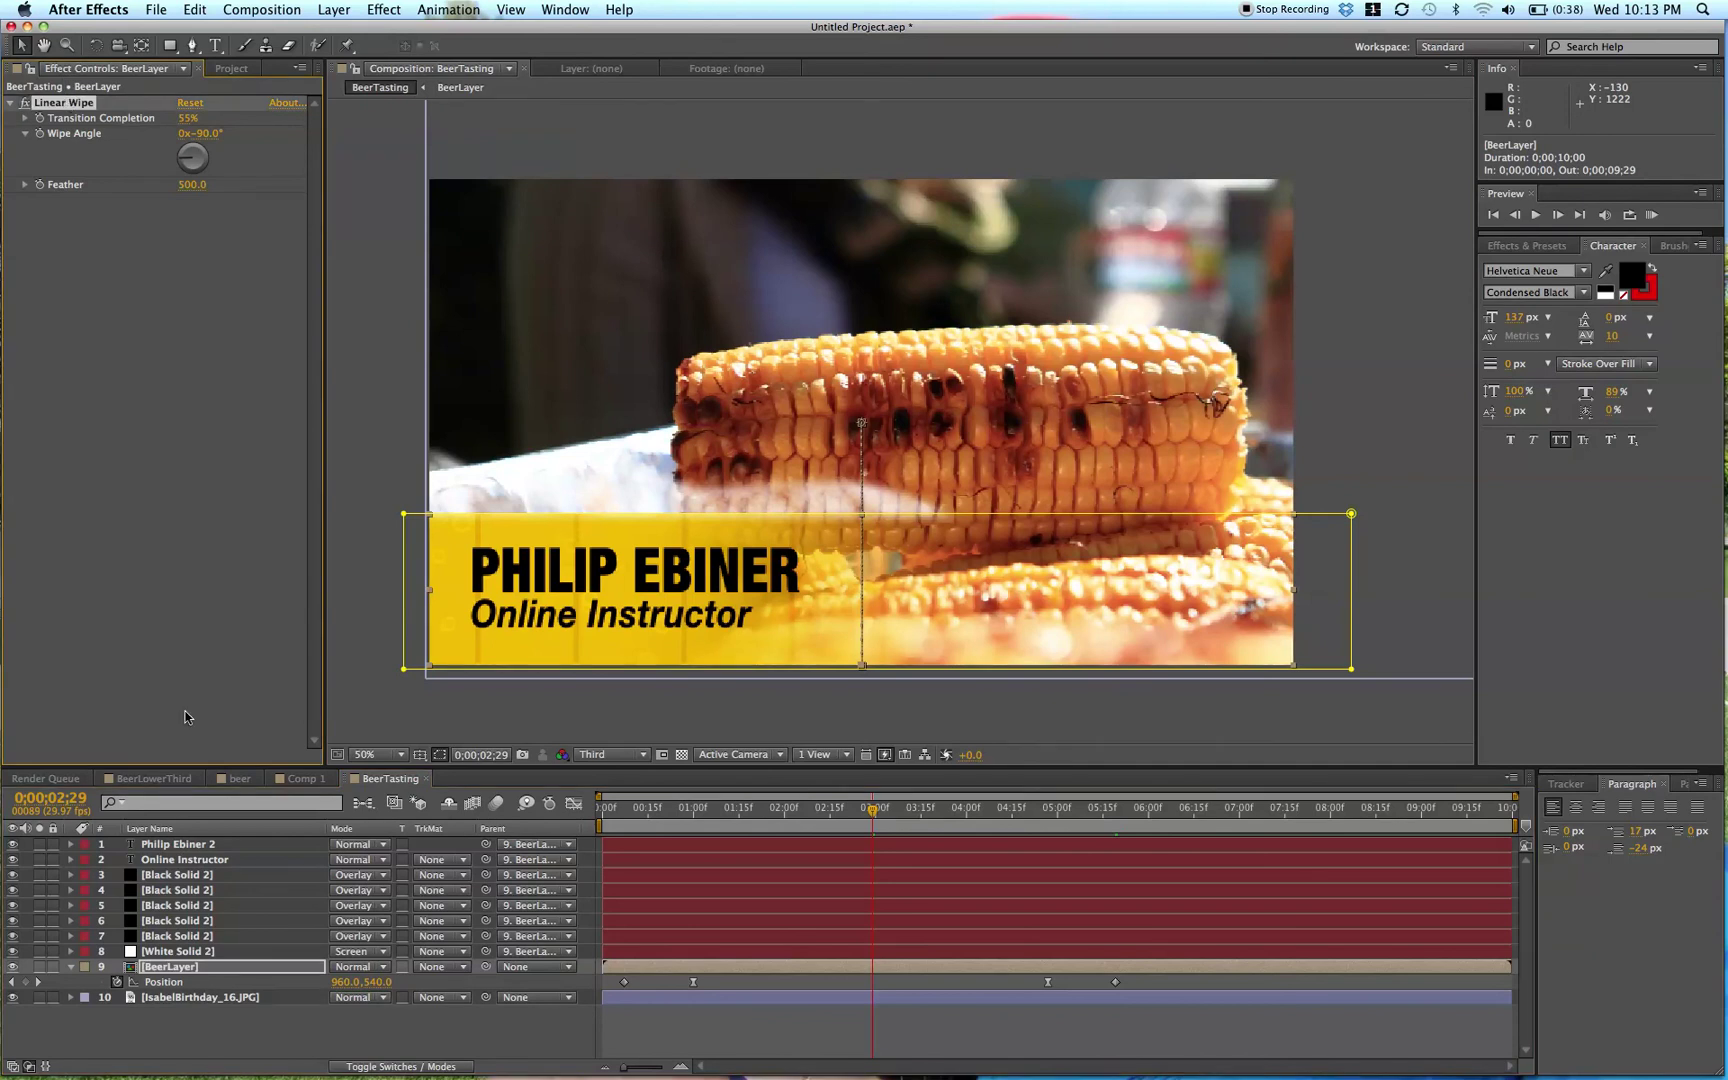
click(175, 951)
key(ctrl+v)
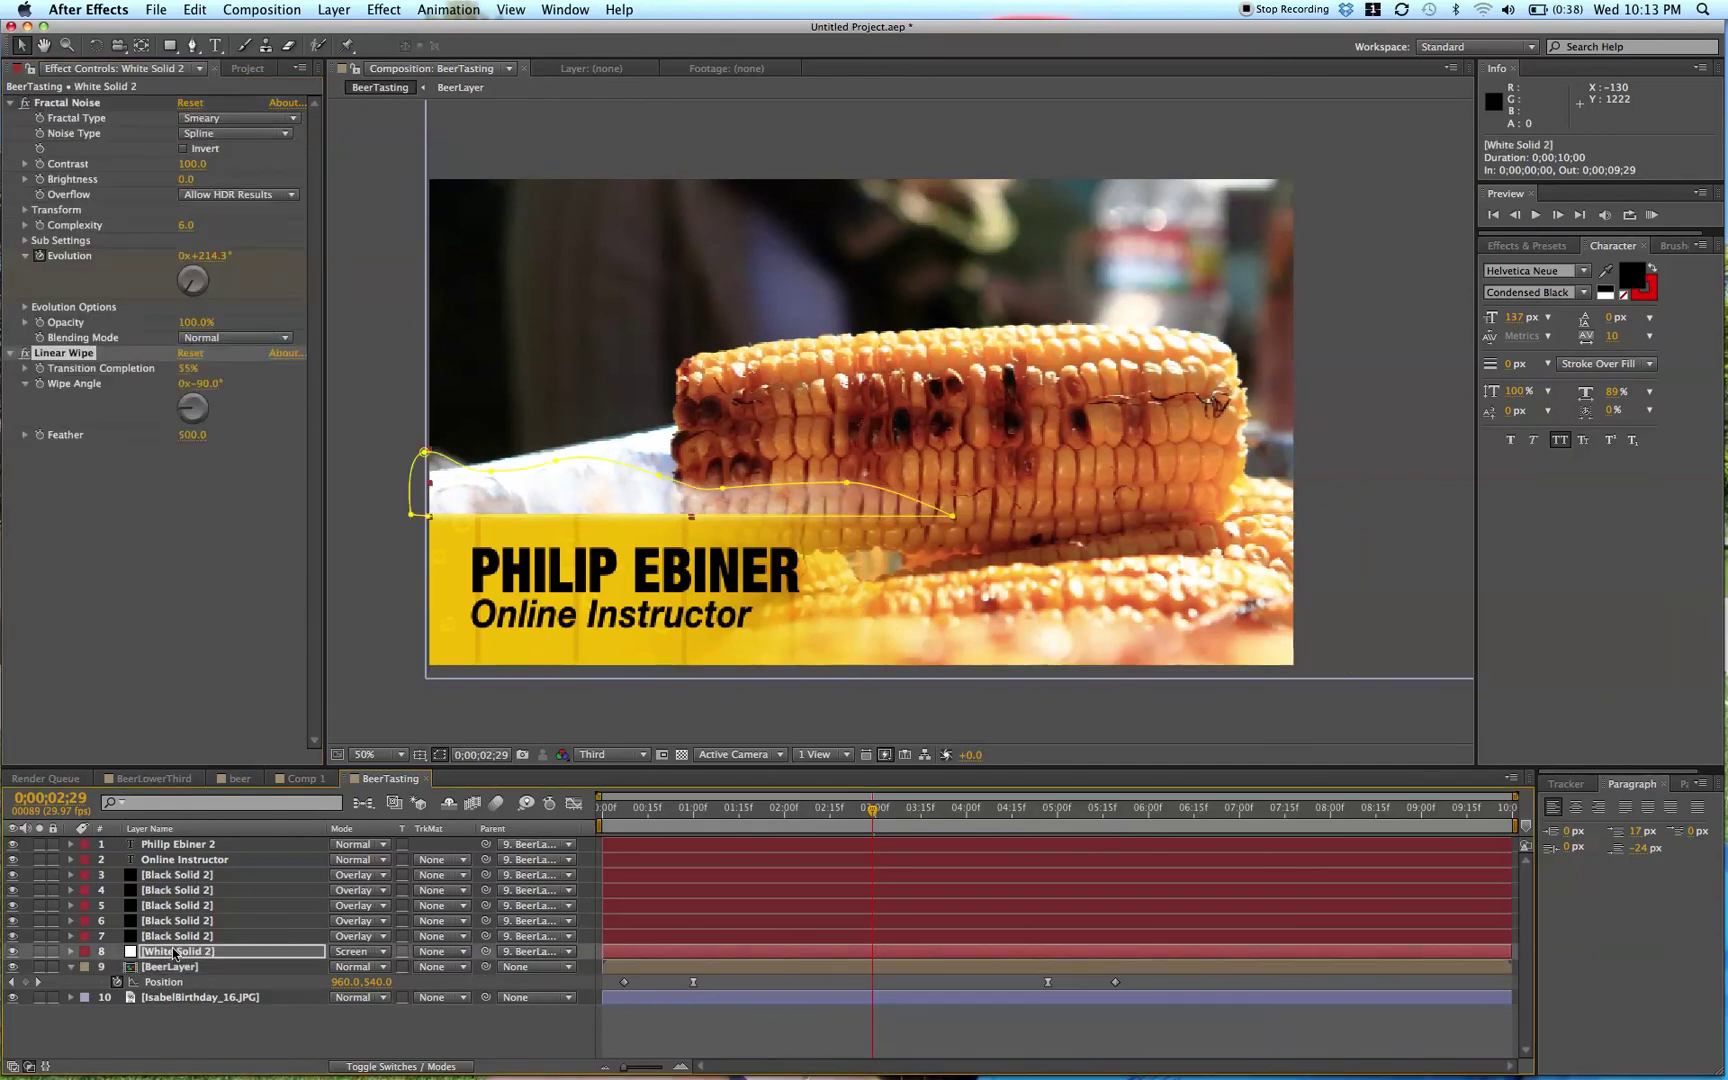
click(828, 1020)
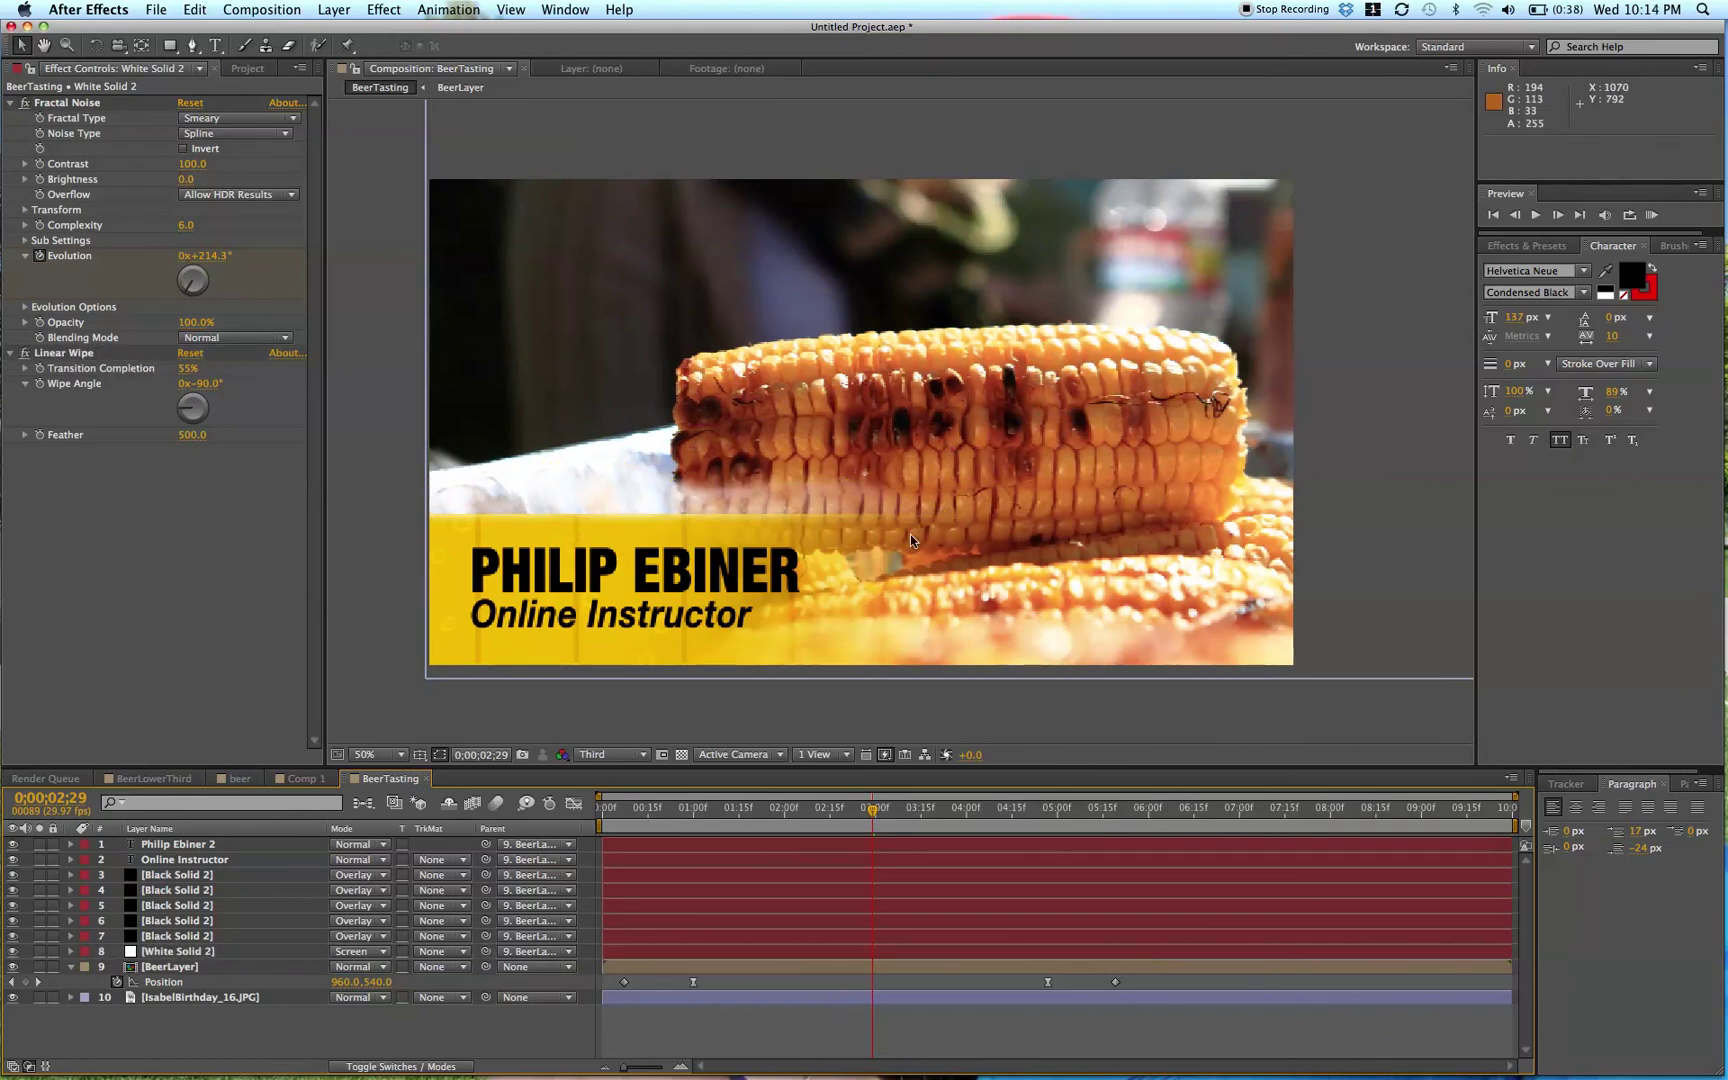
- Examine the White Solid 1 foam's Fractal Noise and Linear Wipe settings in the BeerLowerThird composition, and return to BeerTasting
key(z)
alt+click(930, 504)
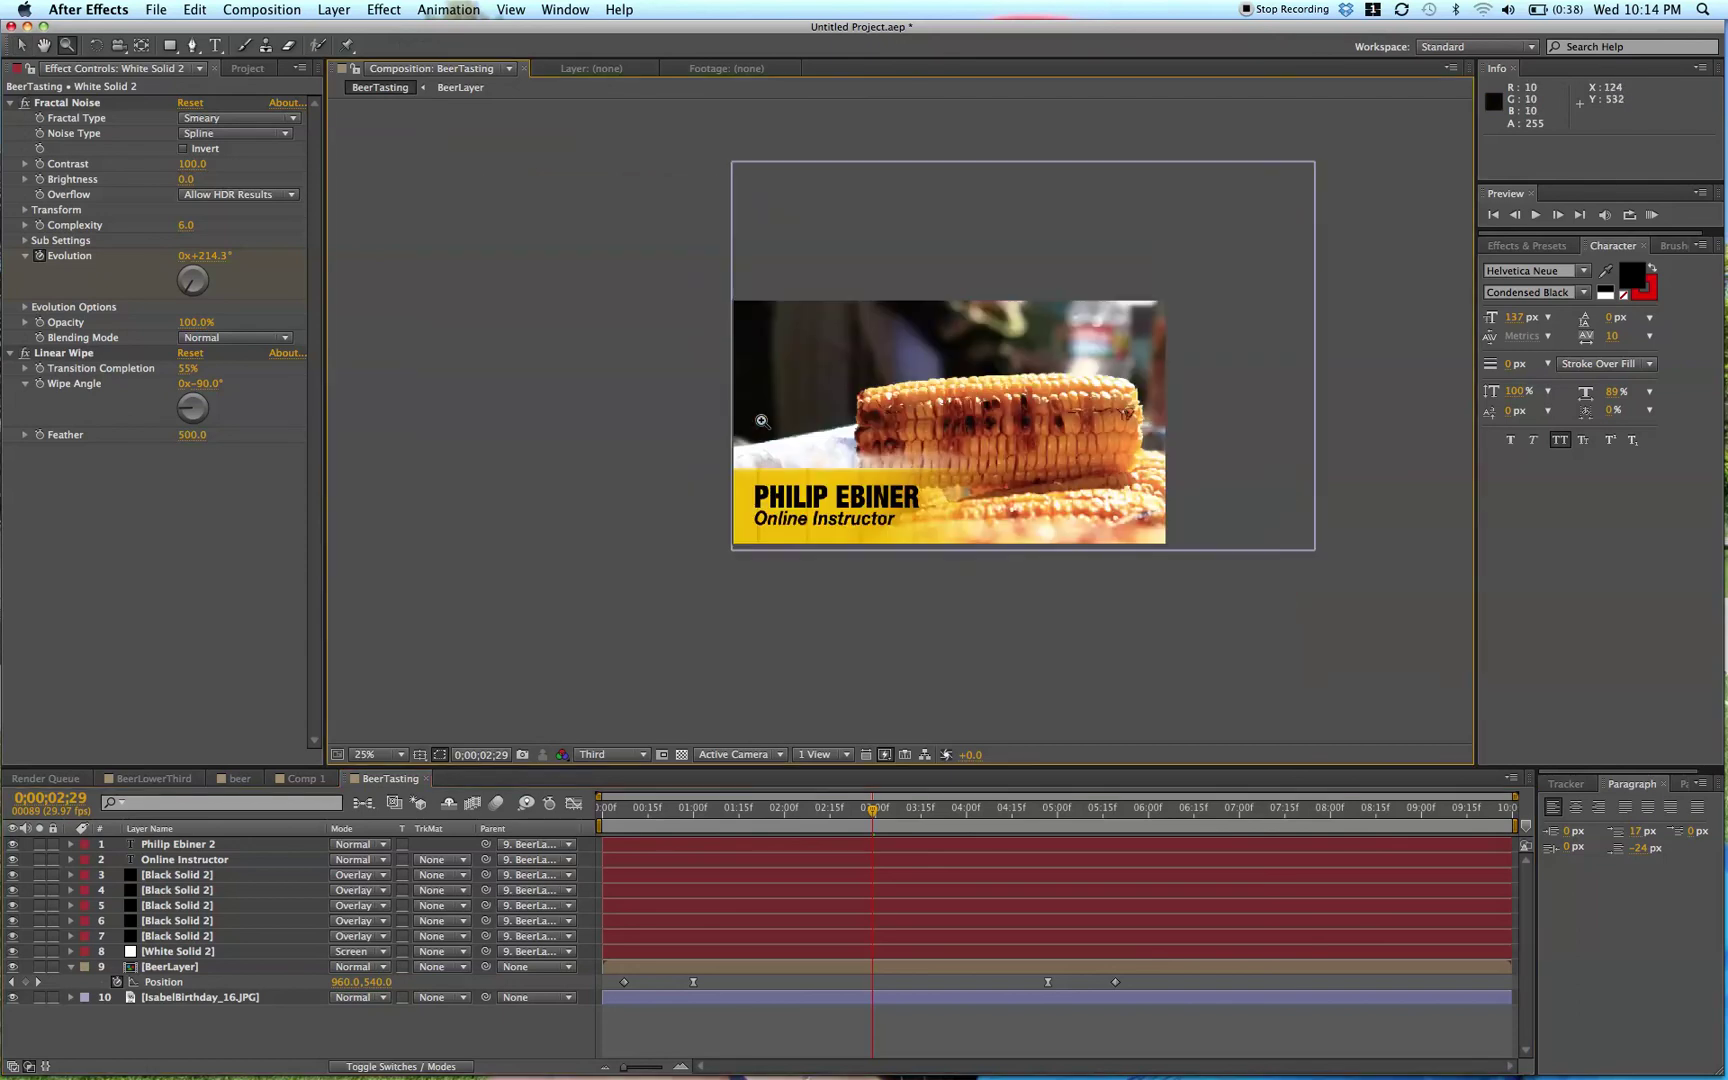
click(945, 492)
key(h)
drag(828, 238, 756, 340)
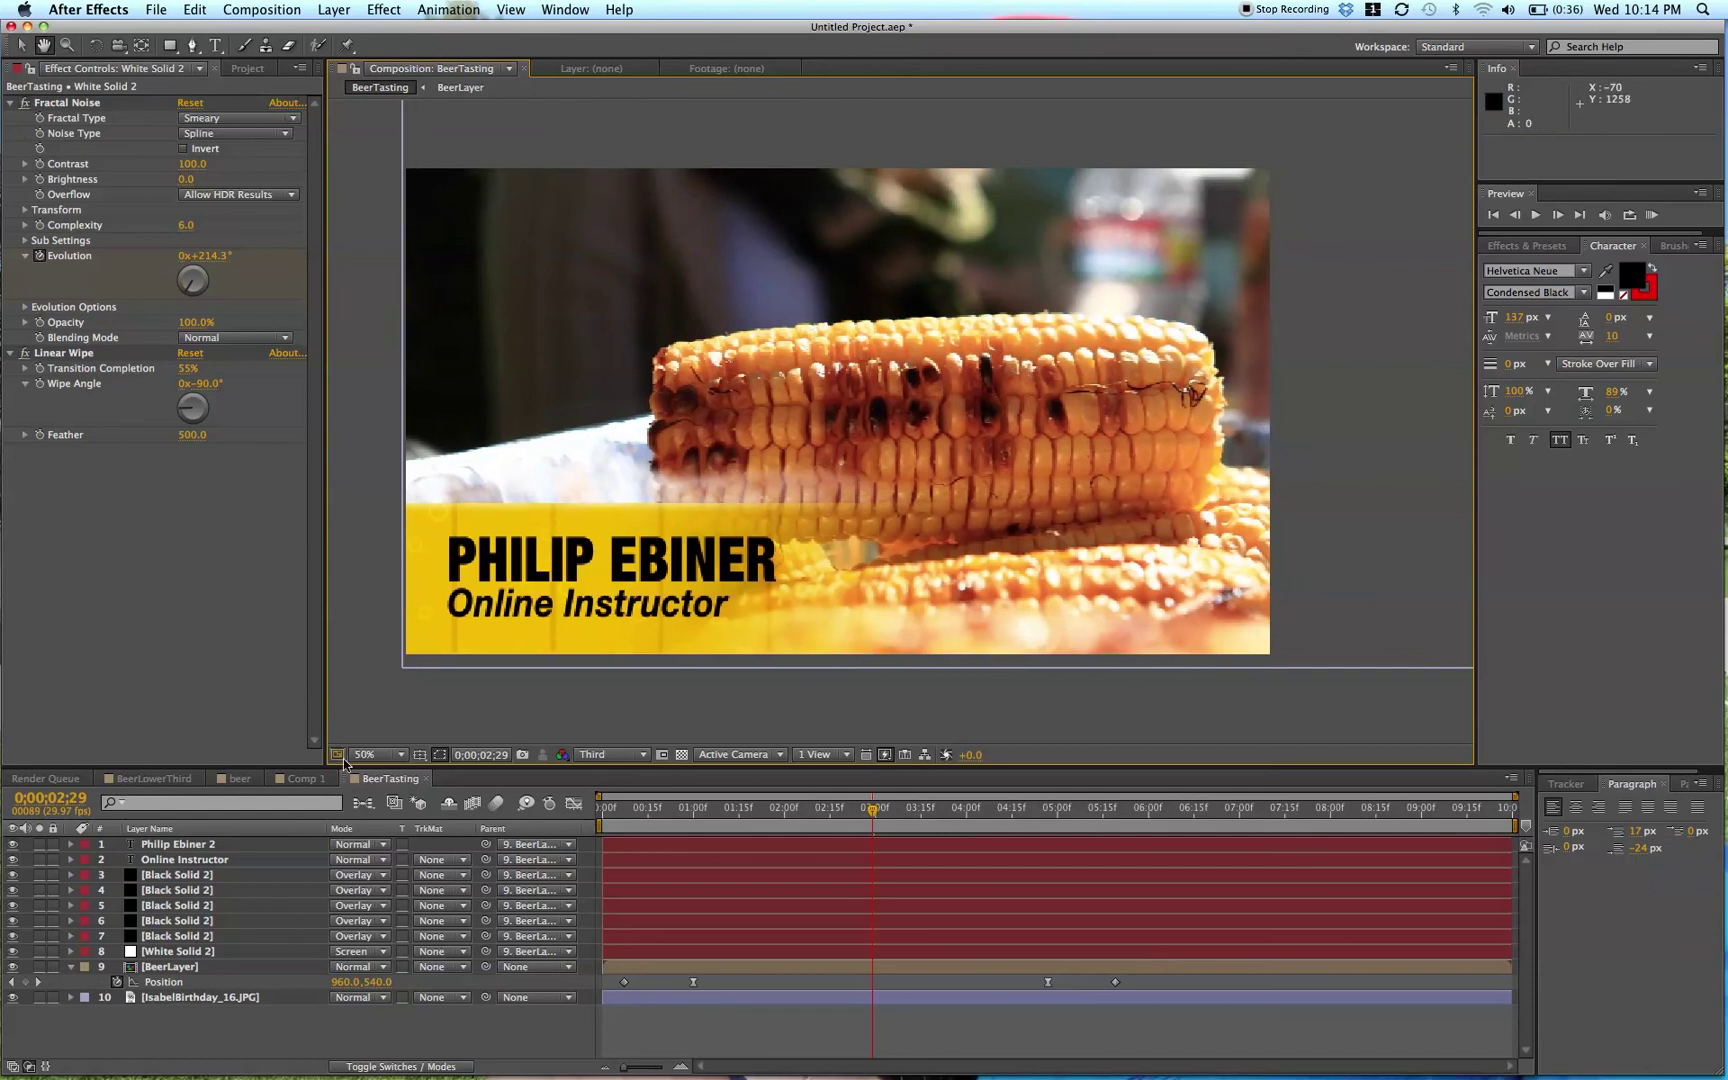
click(155, 778)
key(v)
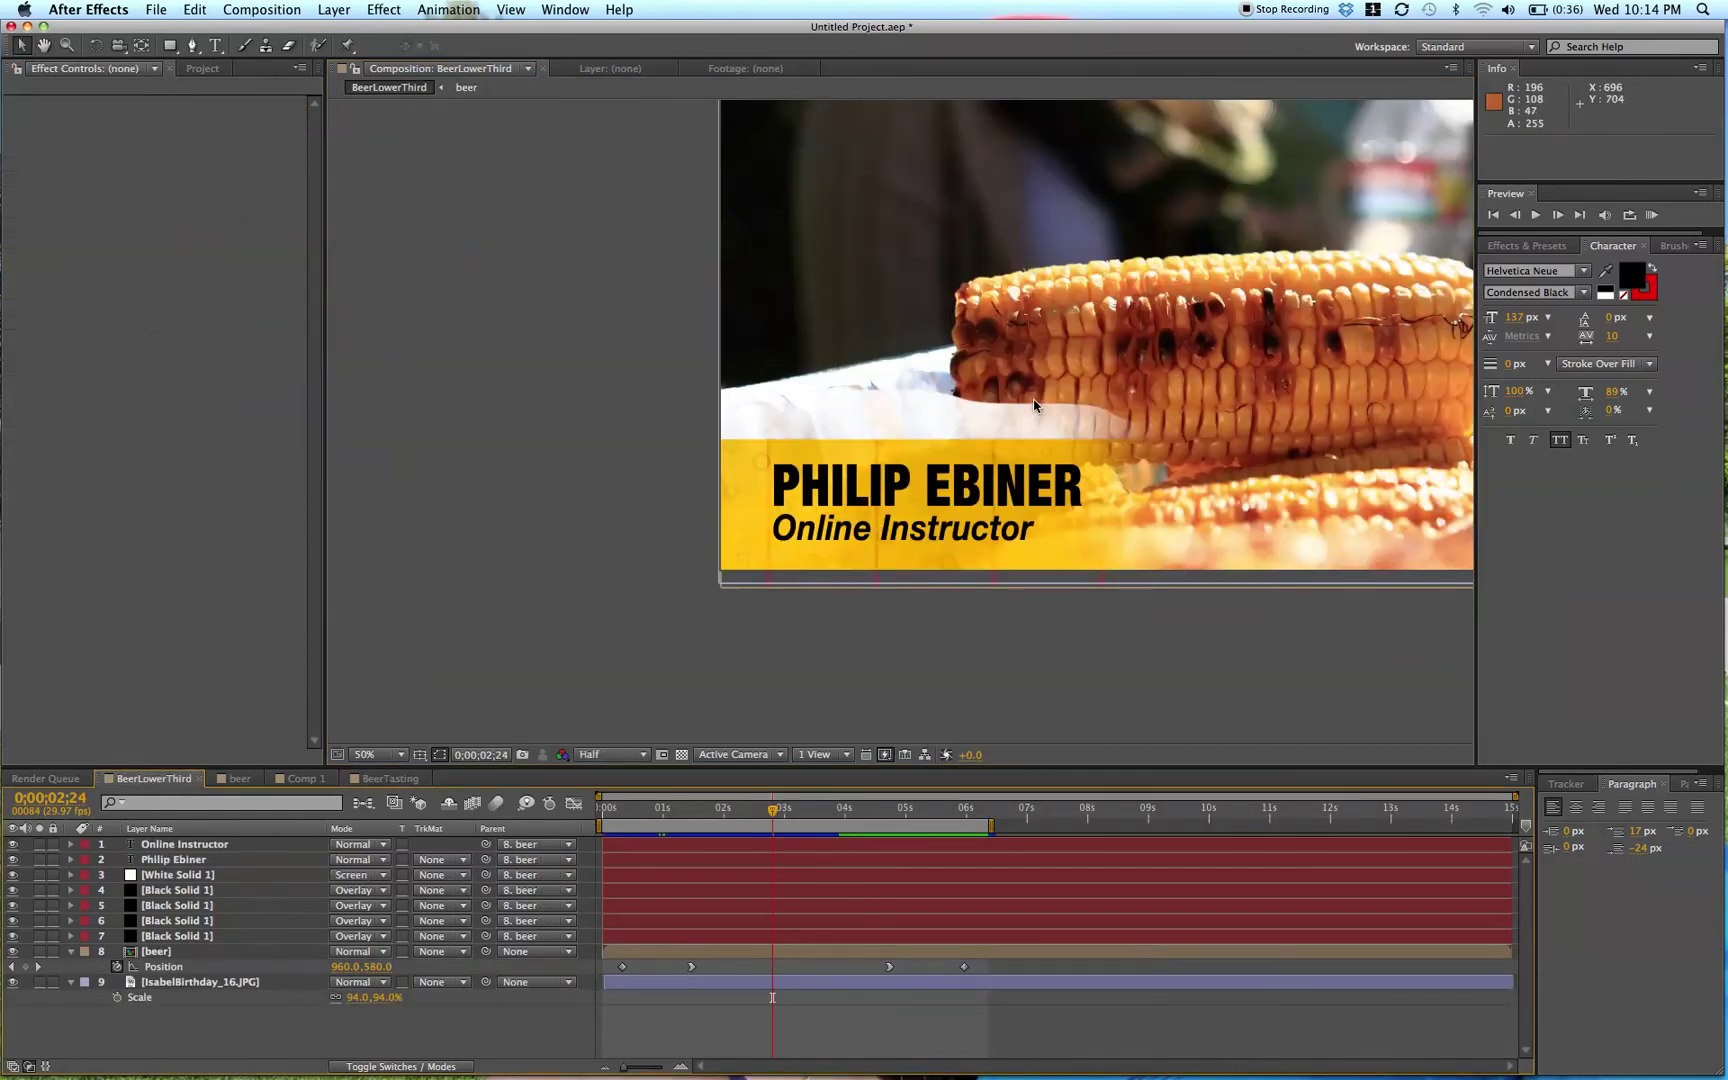
key(h)
drag(1125, 306, 877, 395)
key(v)
click(232, 878)
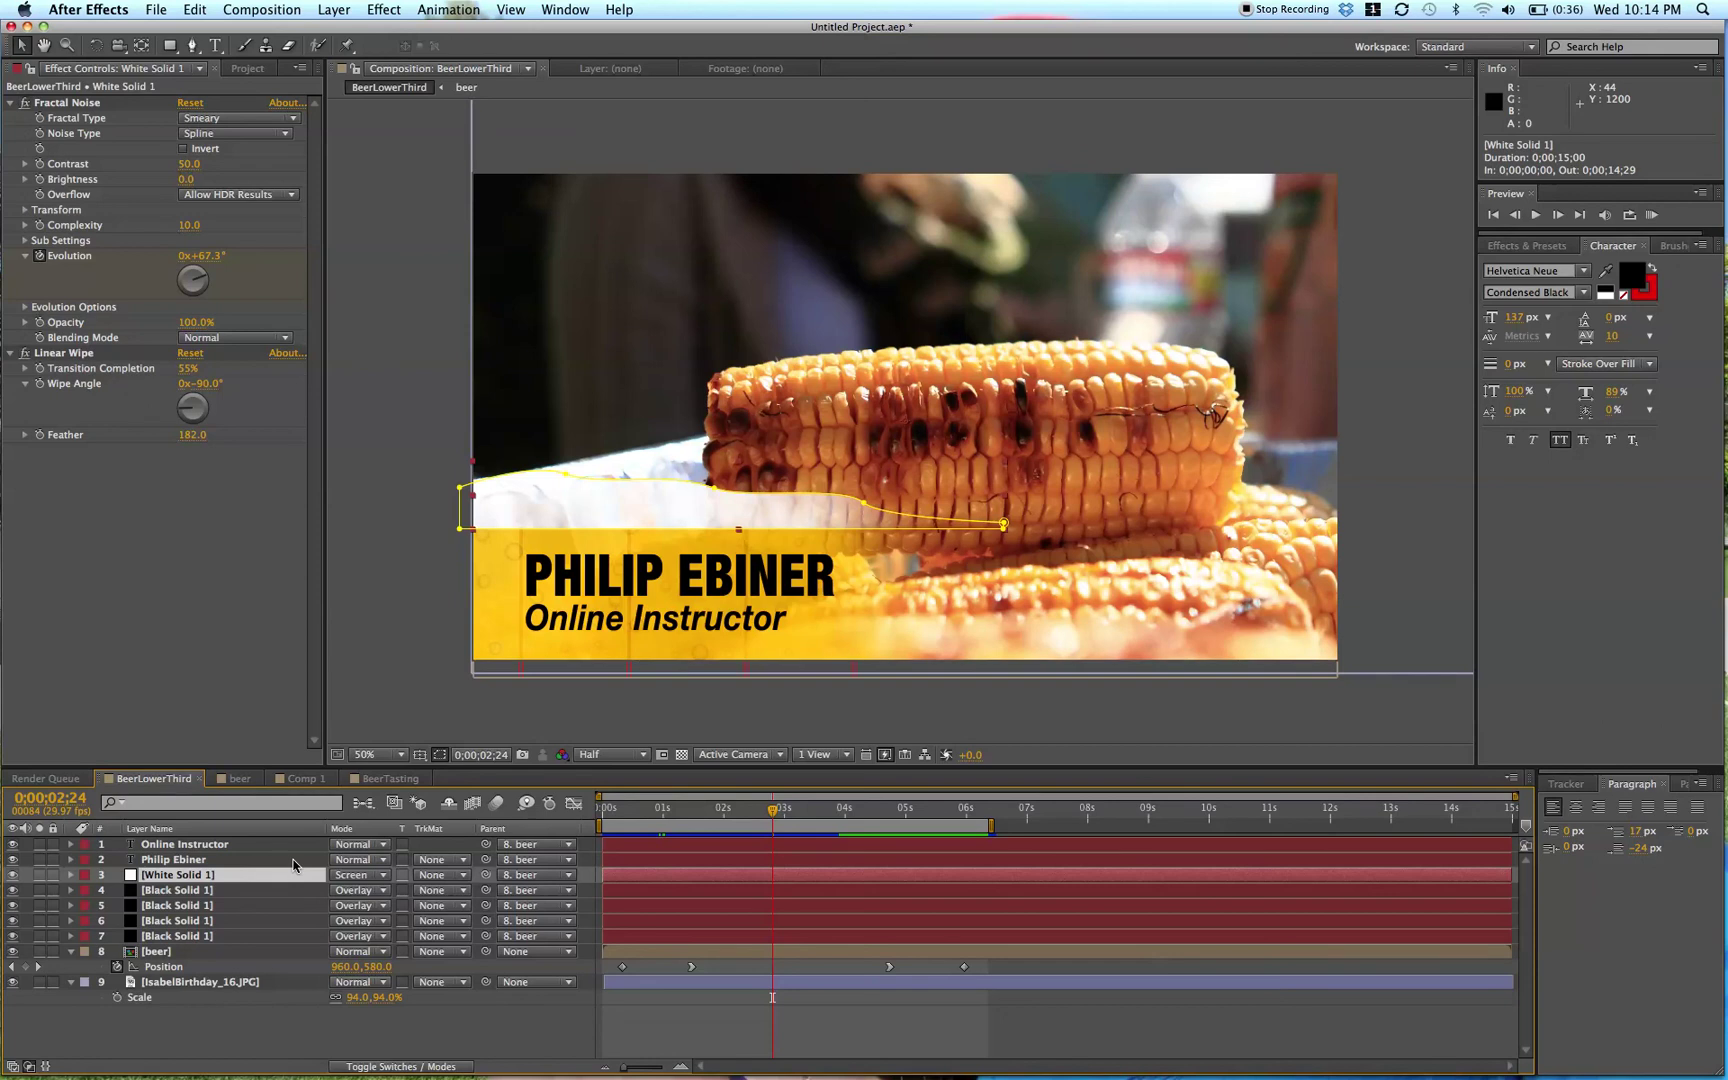
click(390, 778)
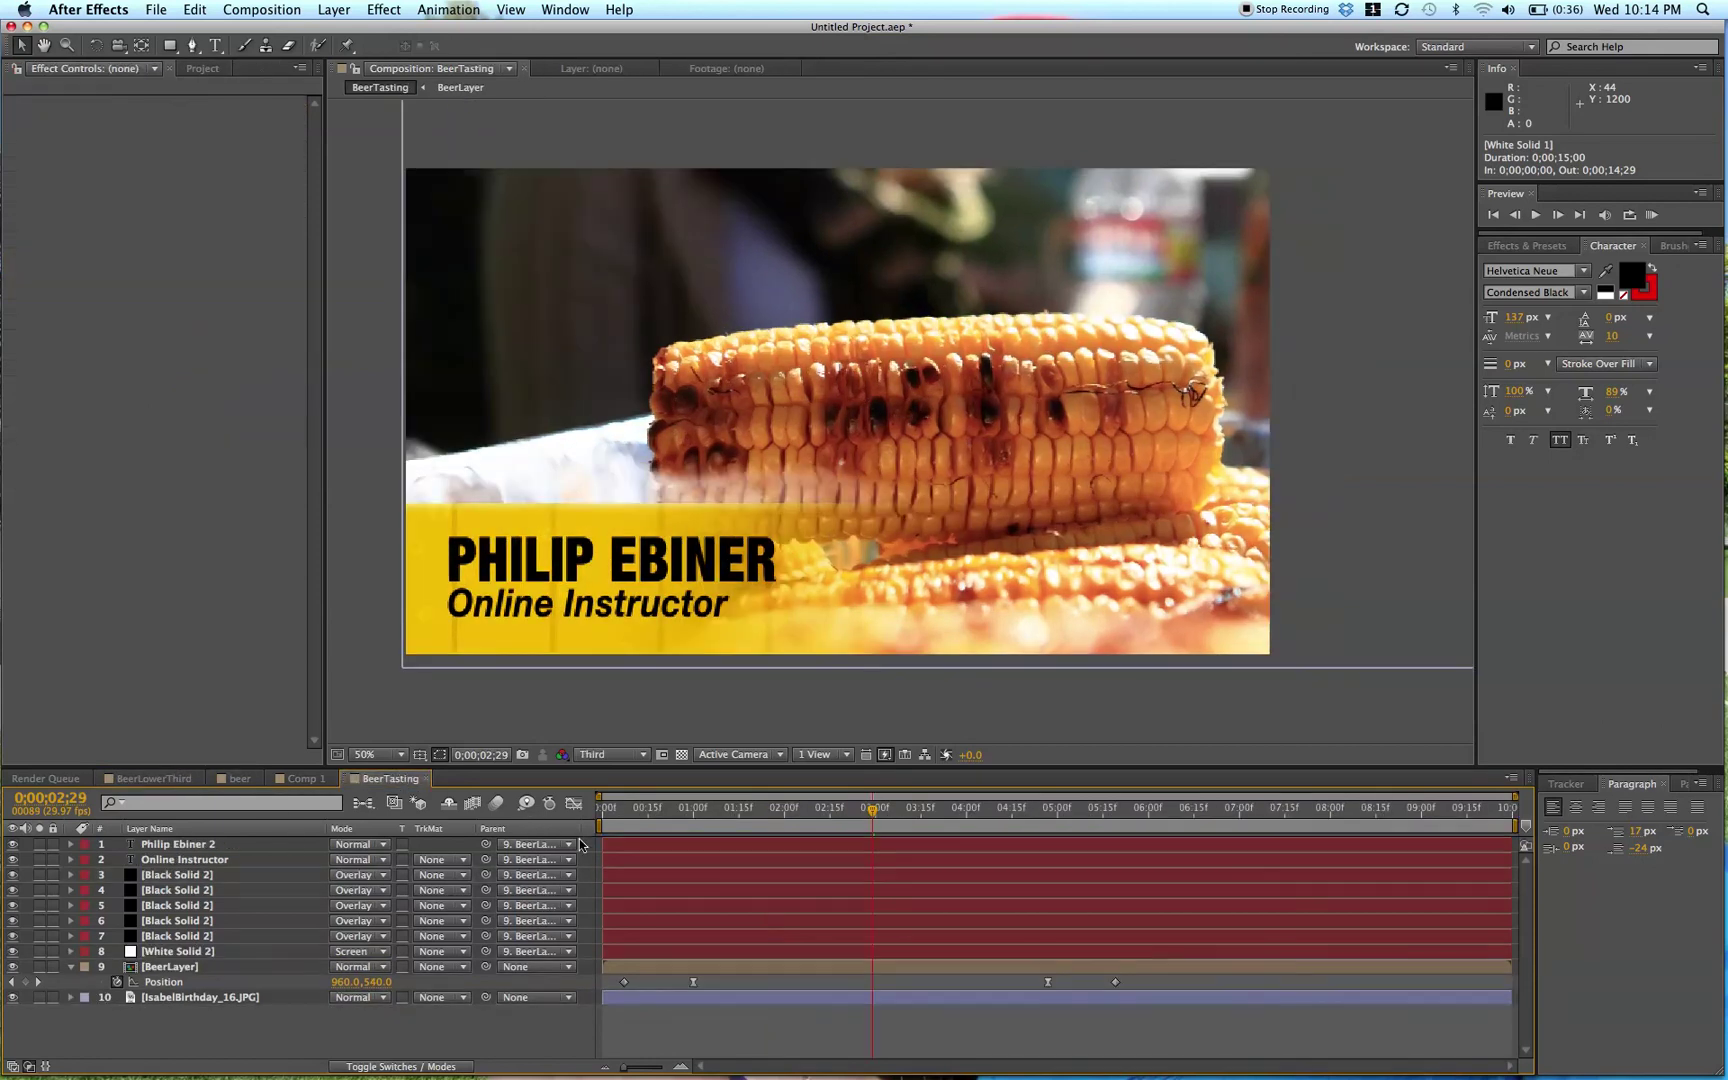
- Set the Fractal Noise contrast to 50 and brightness to 76 on the foam layer White Solid 2
click(643, 951)
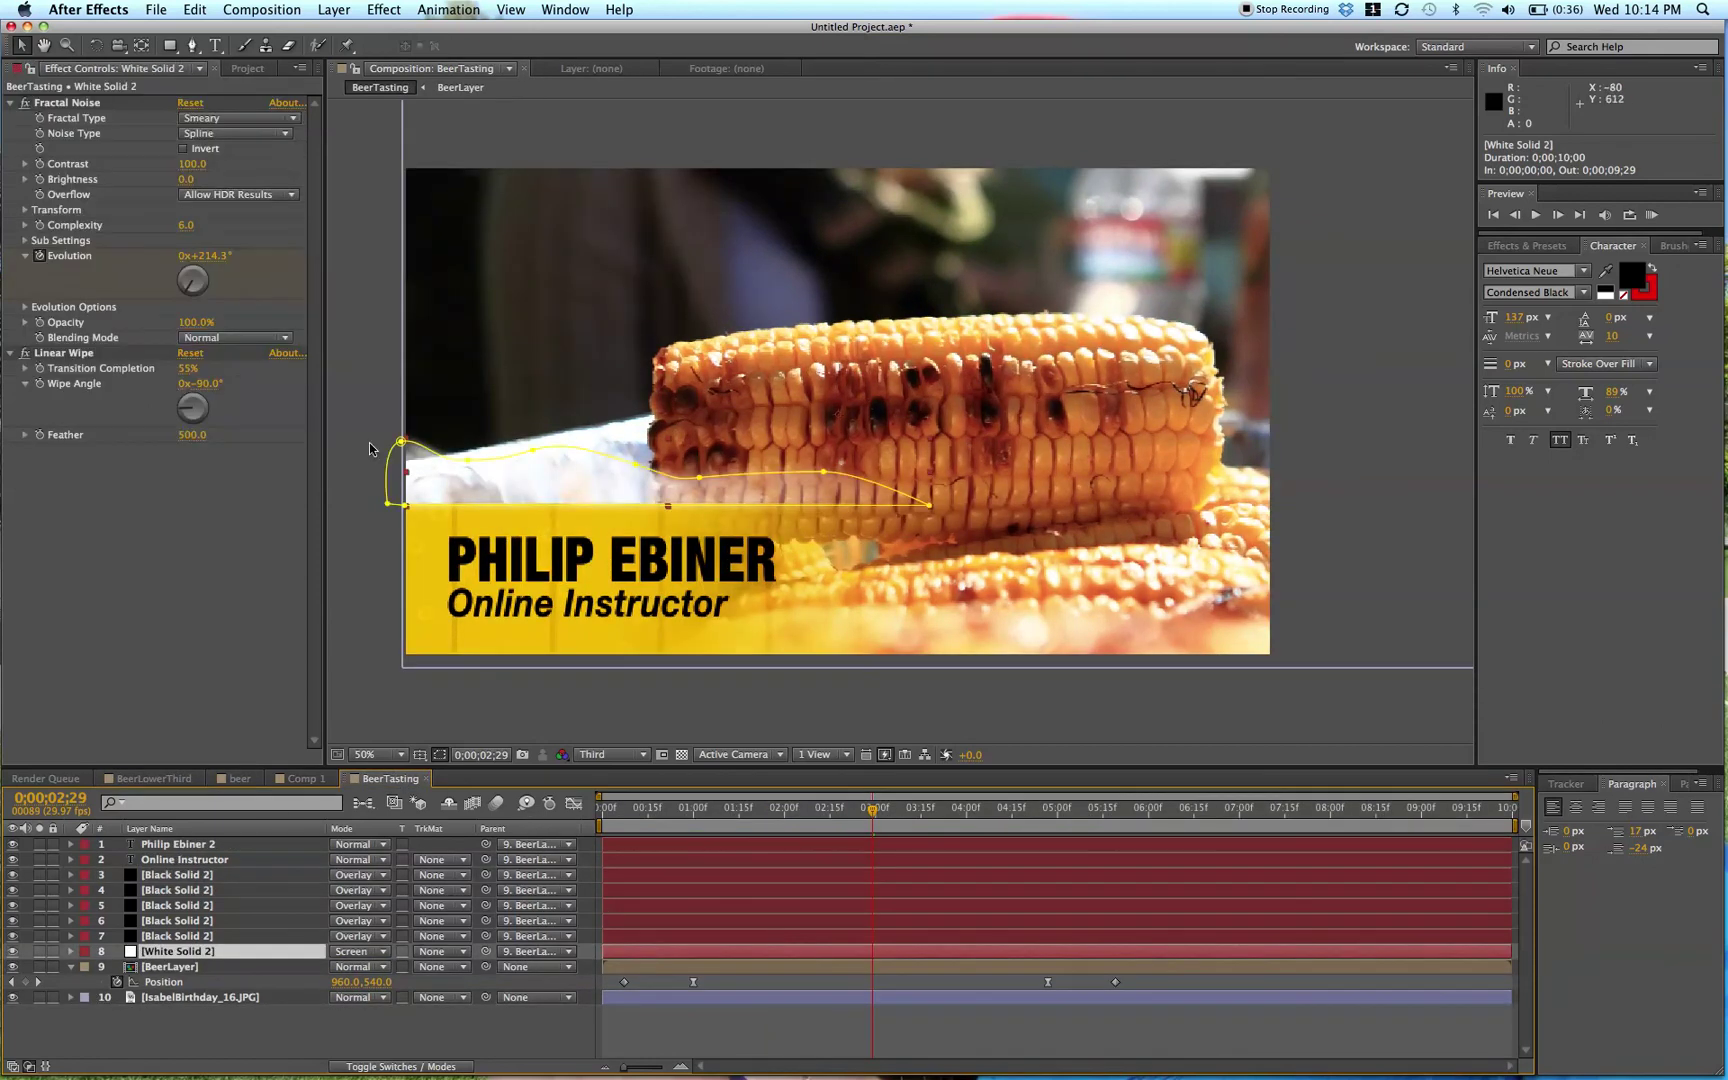
click(193, 168)
text(50)
key(Return)
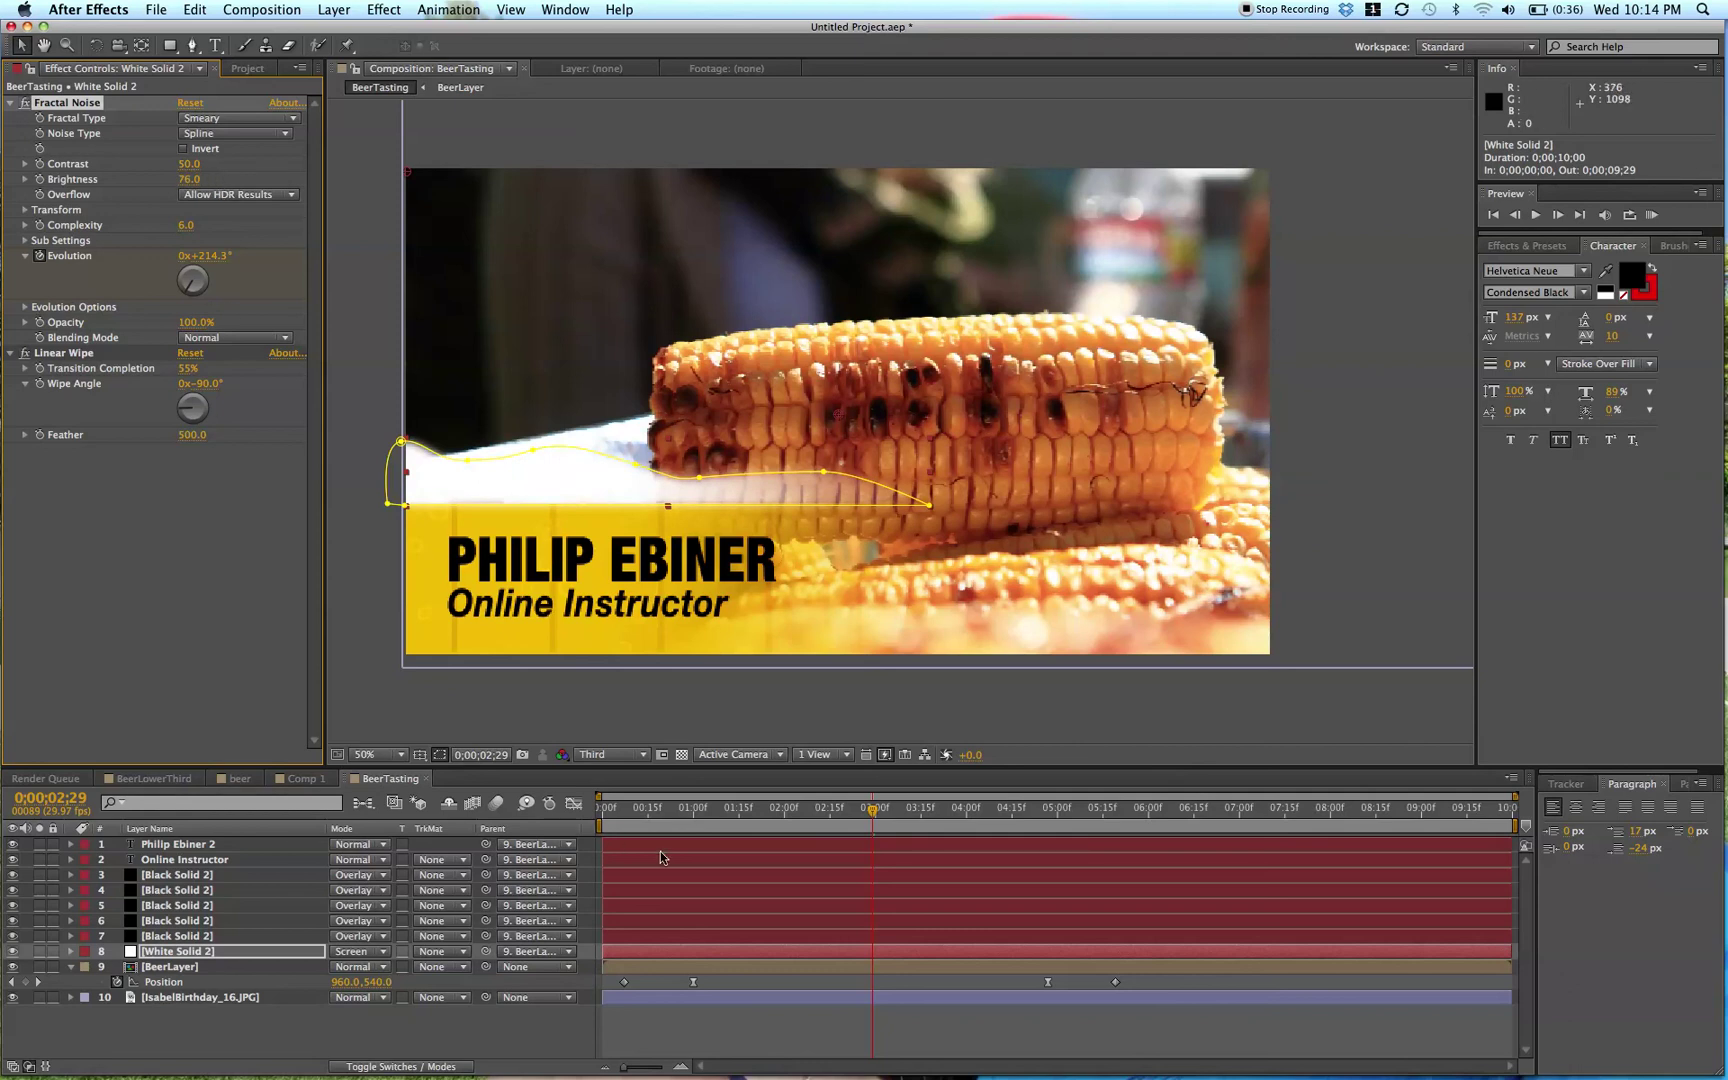
- Check the brightened foam at 0;00;01;22, deselect everything and start a RAM preview of BeerTasting
drag(700, 808, 759, 826)
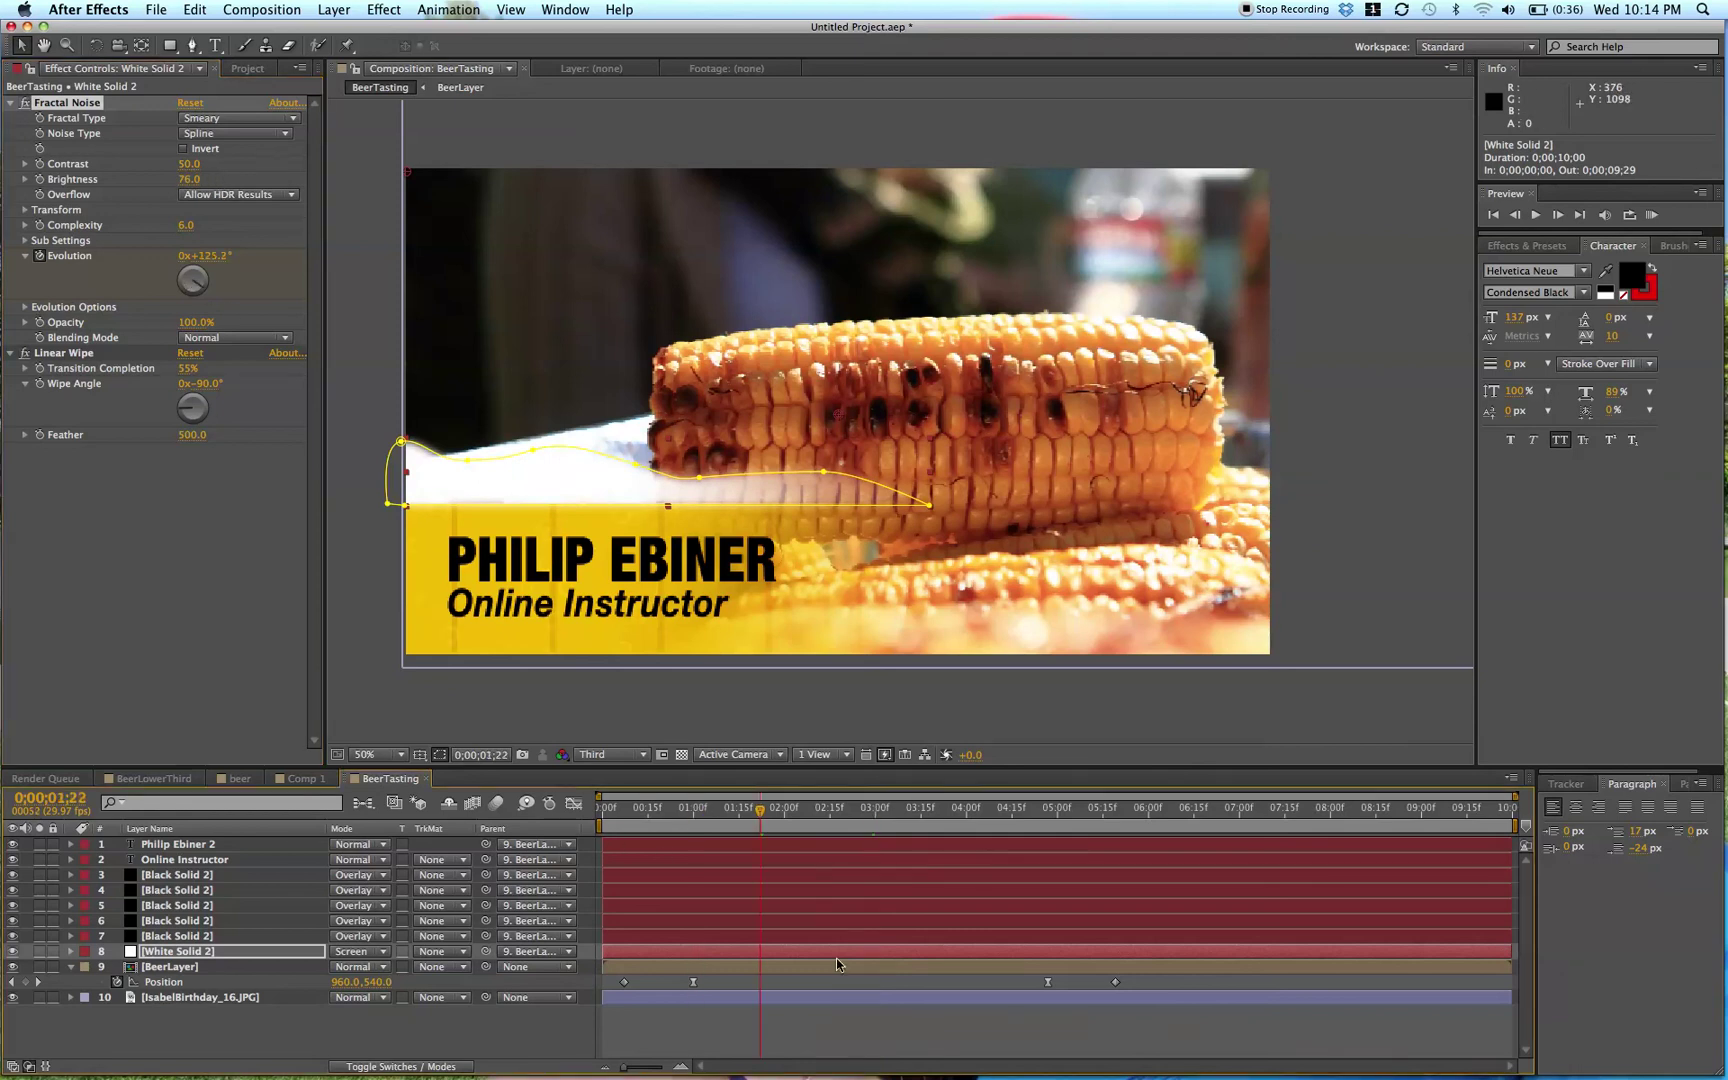
click(864, 973)
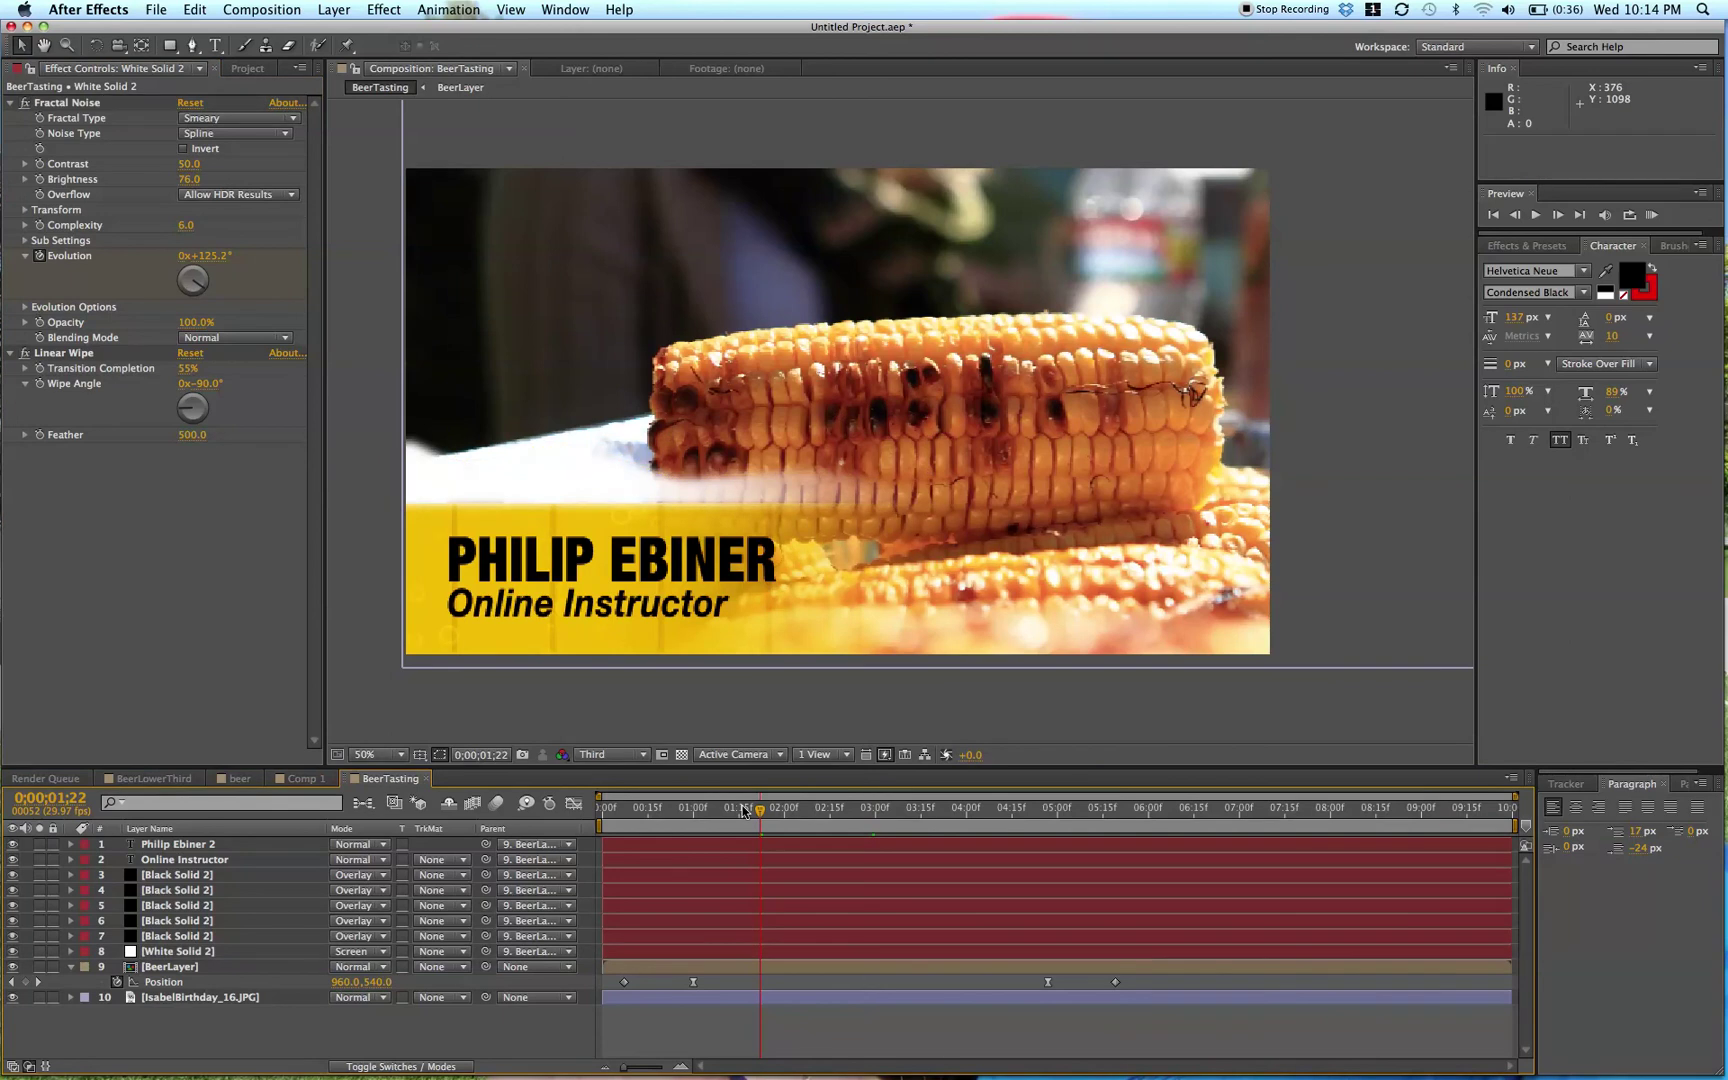
key(KP_0)
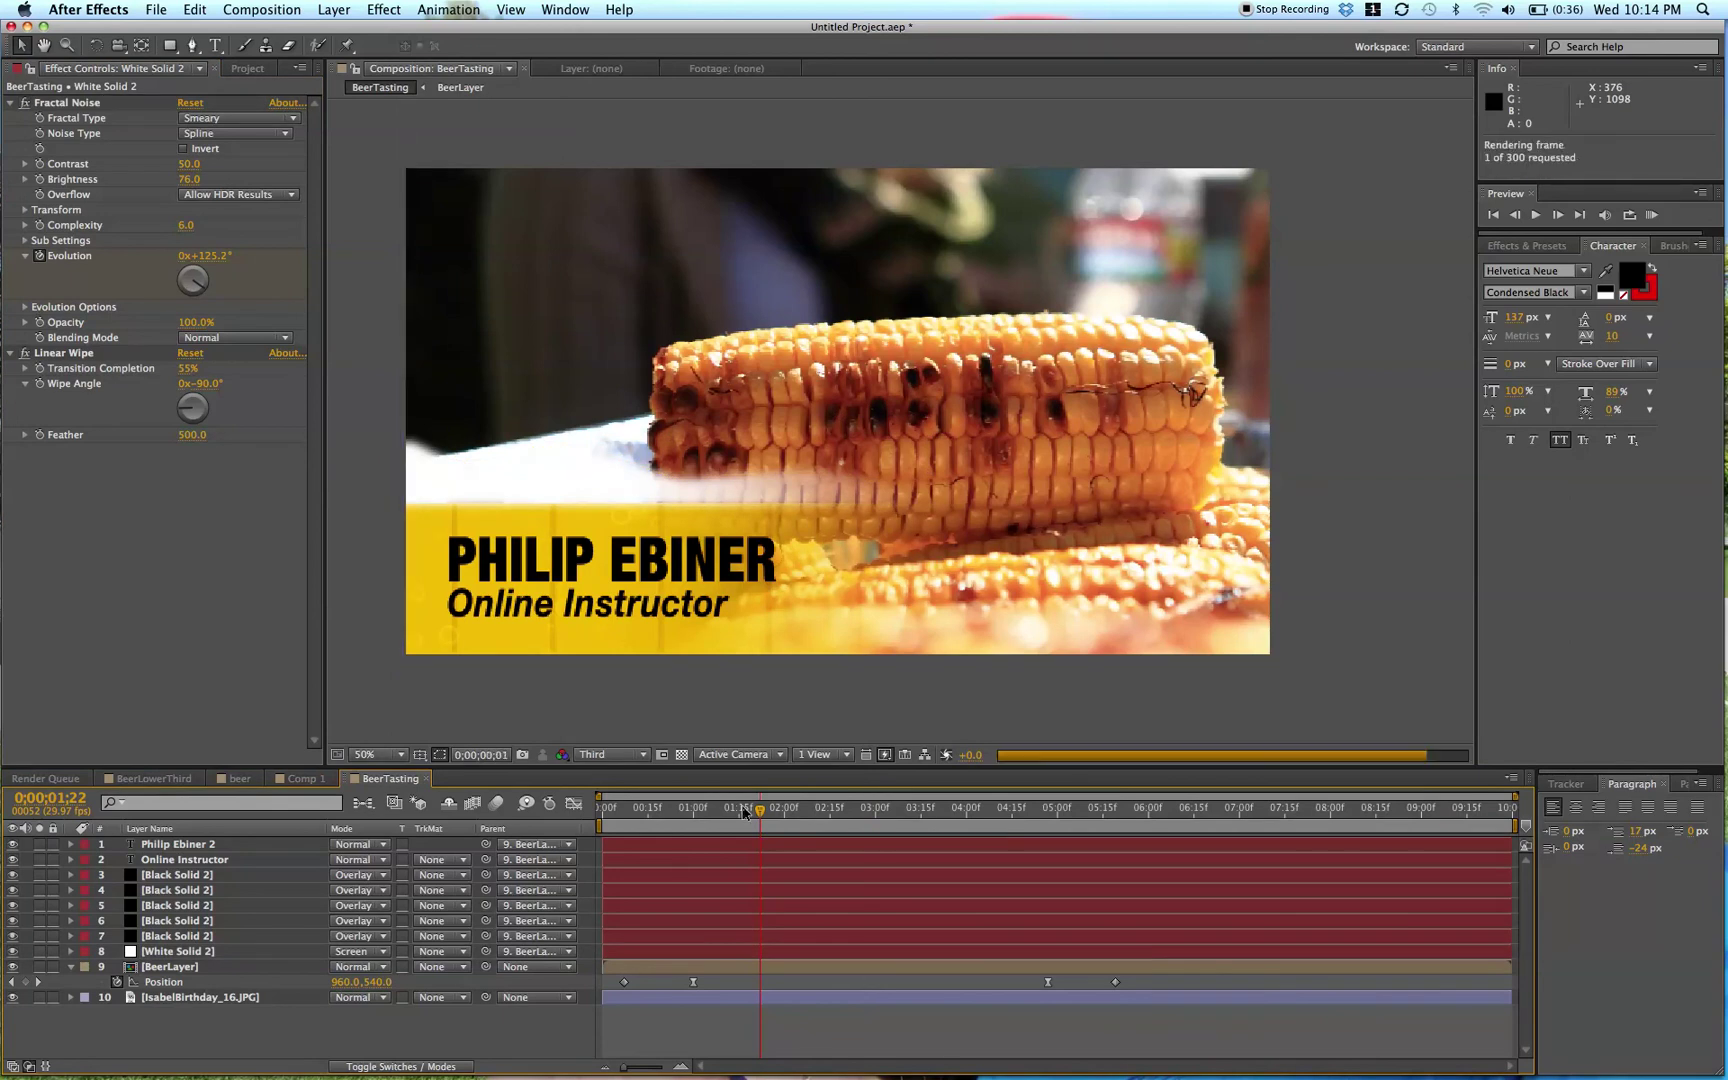